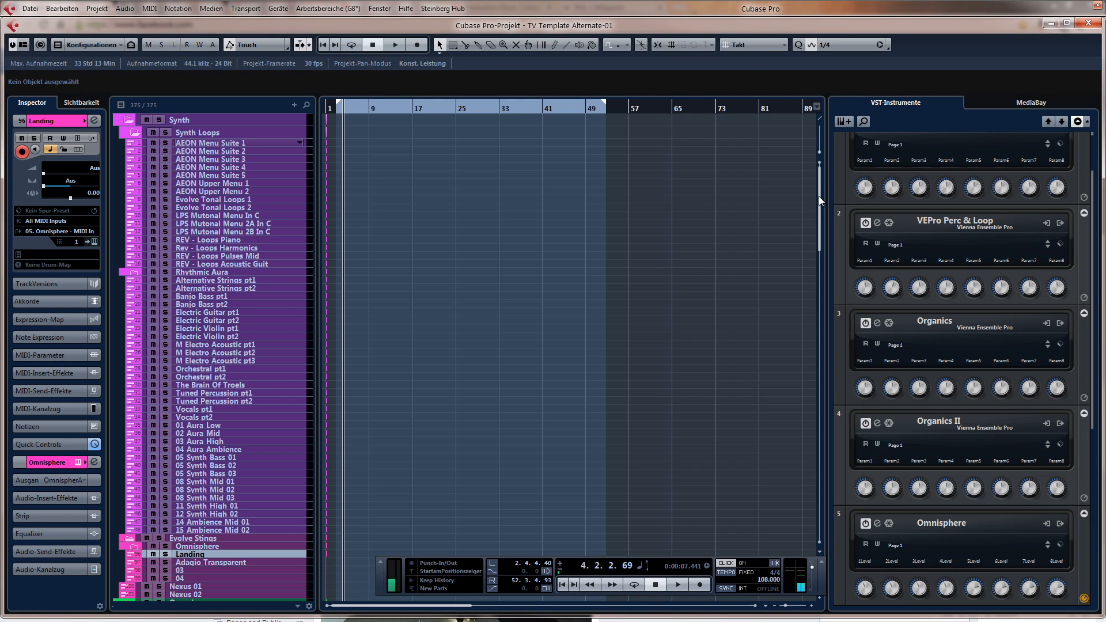
Look over the template's track list from the synth folders to the group tracks, and the channels in the MixConsole
left_click_drag(818, 196, 793, 308)
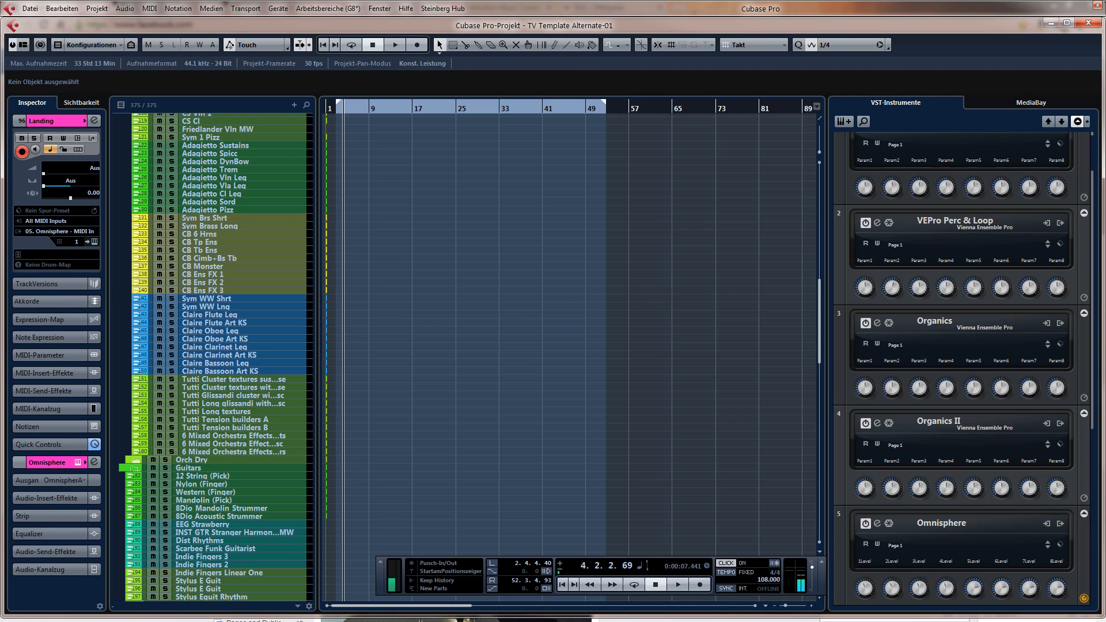
key("alt+KP_7")
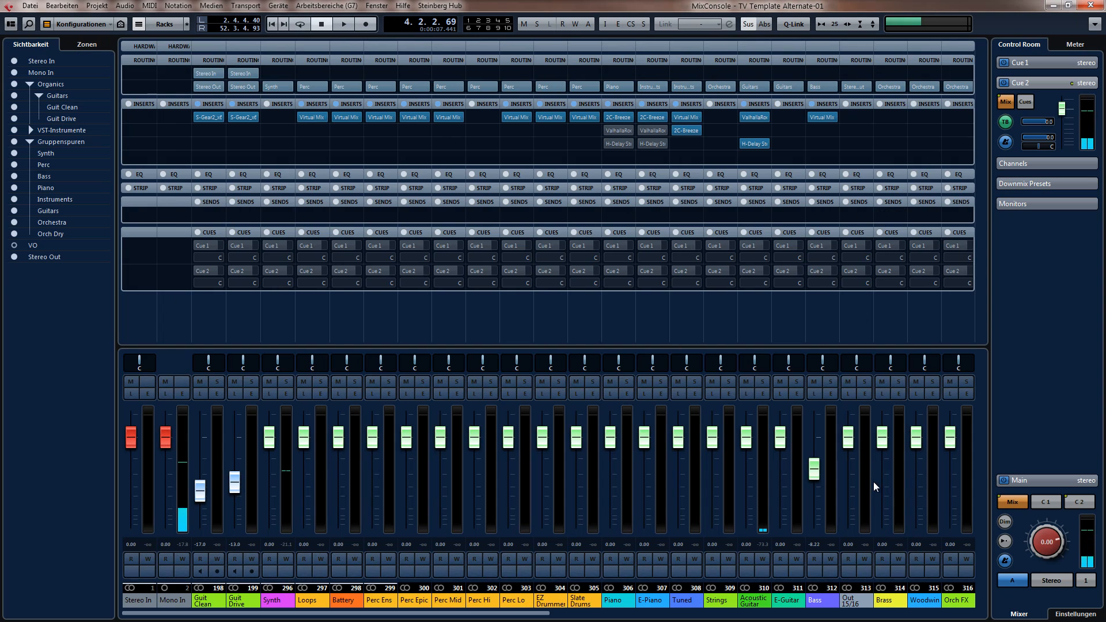
key("alt+KP_8")
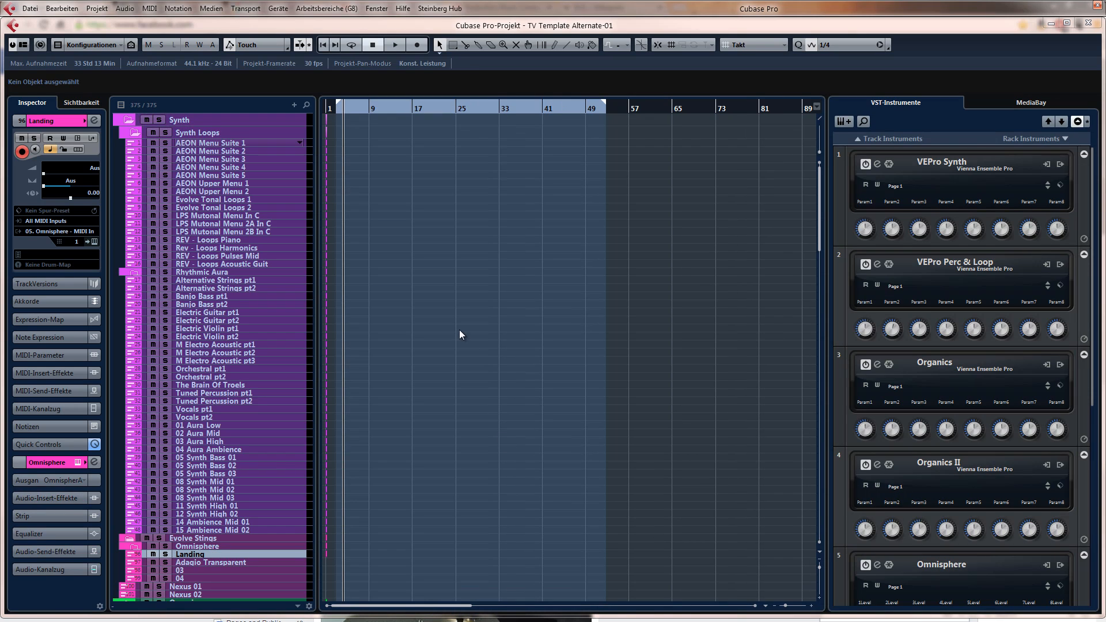
left_click(214, 272)
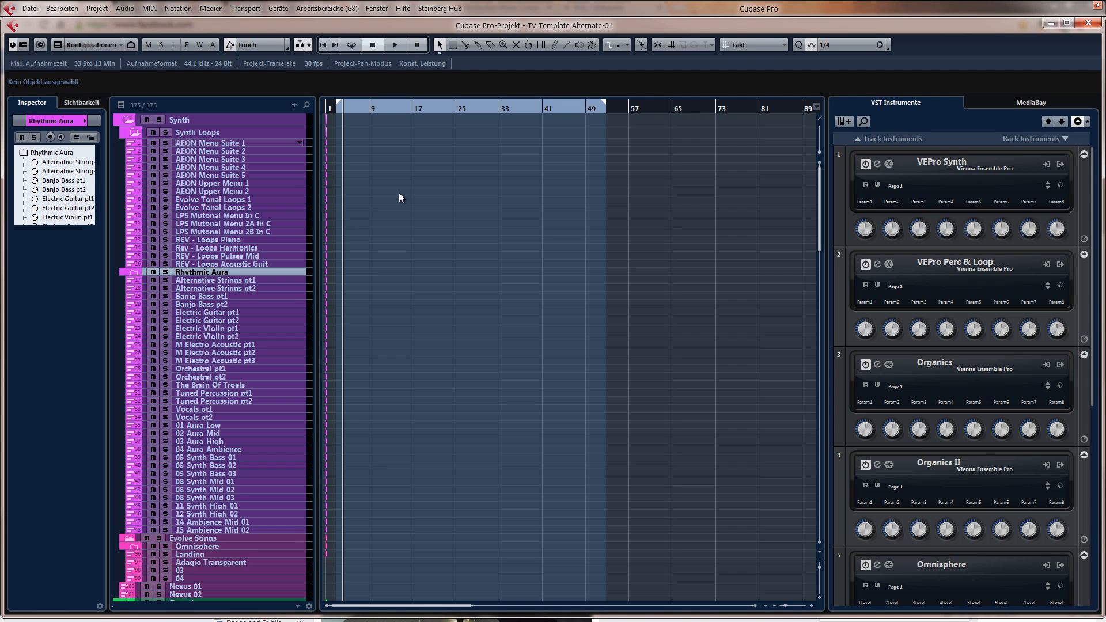
scroll(399, 197, "down", 20)
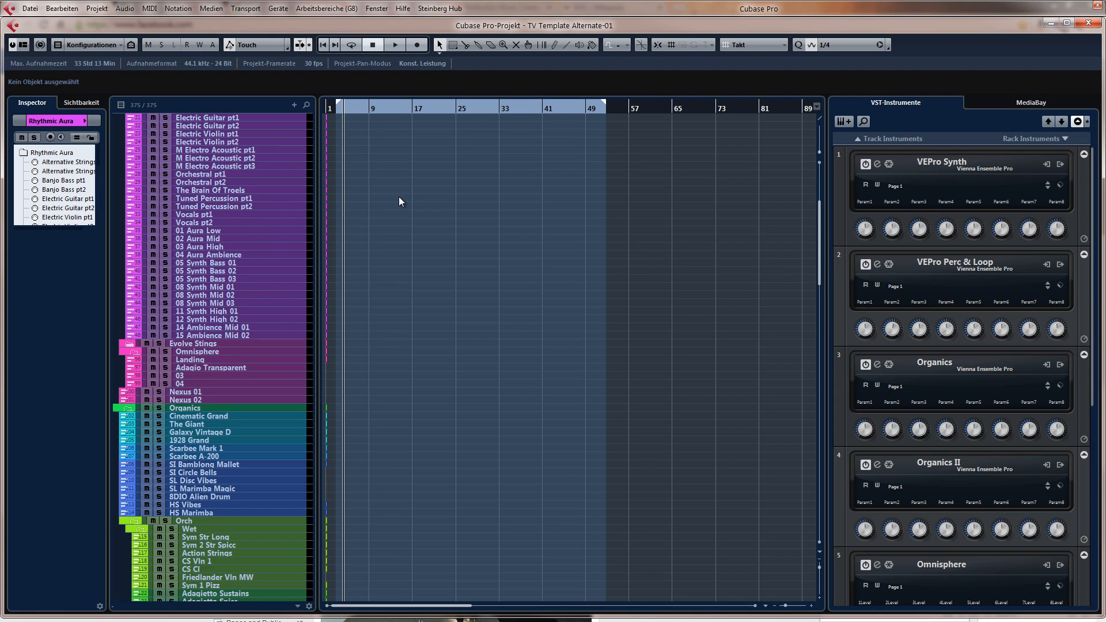
scroll(399, 197, "down", 20)
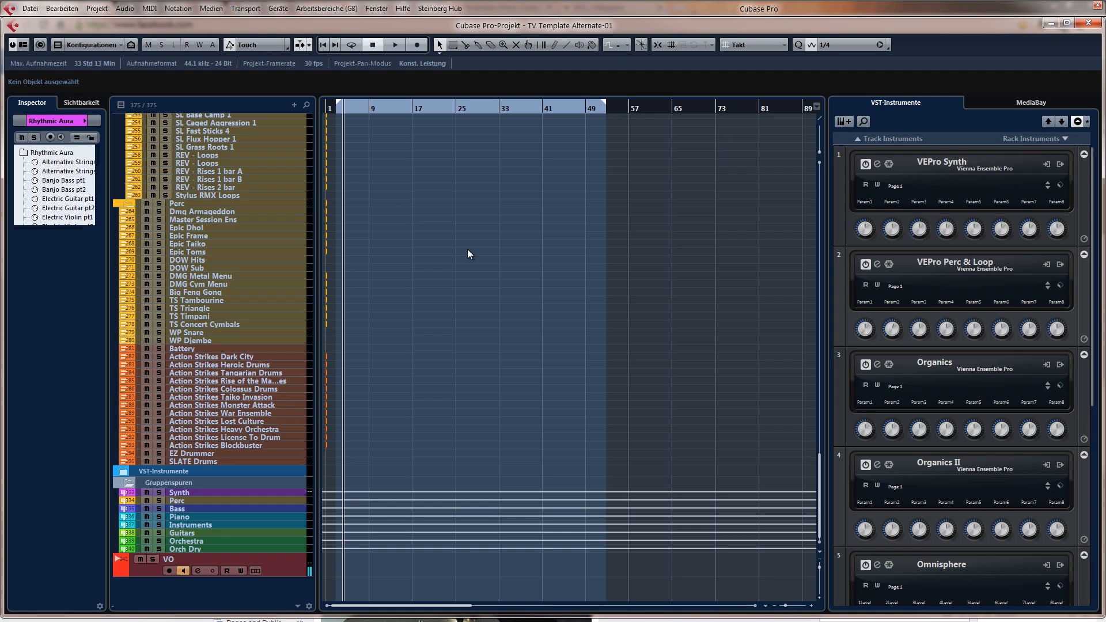
scroll(478, 250, "up", 15)
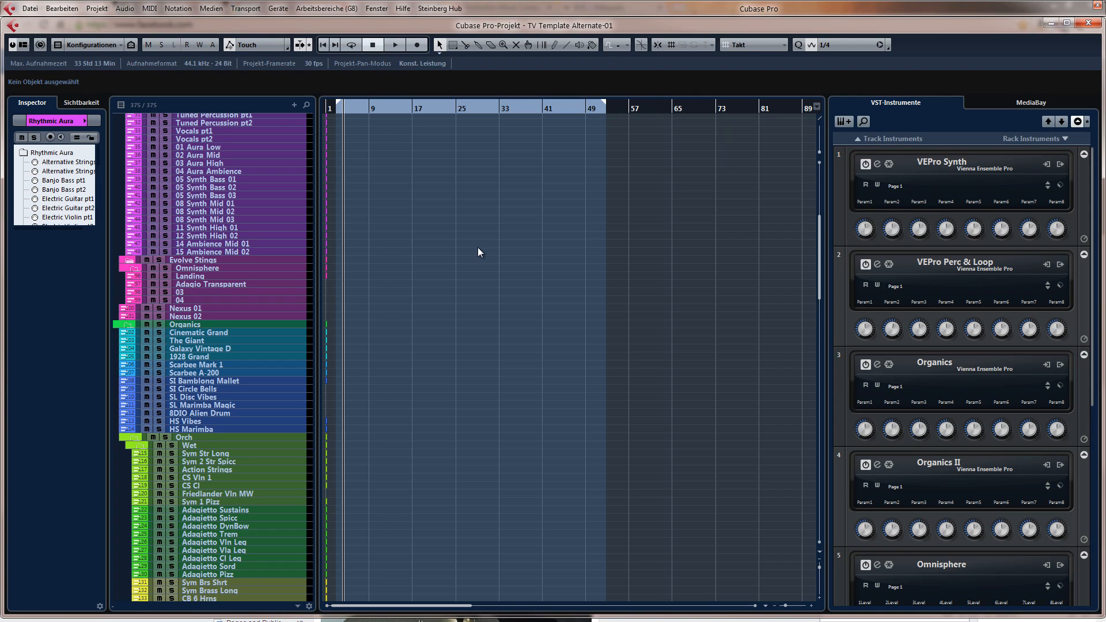
scroll(479, 249, "up", 3)
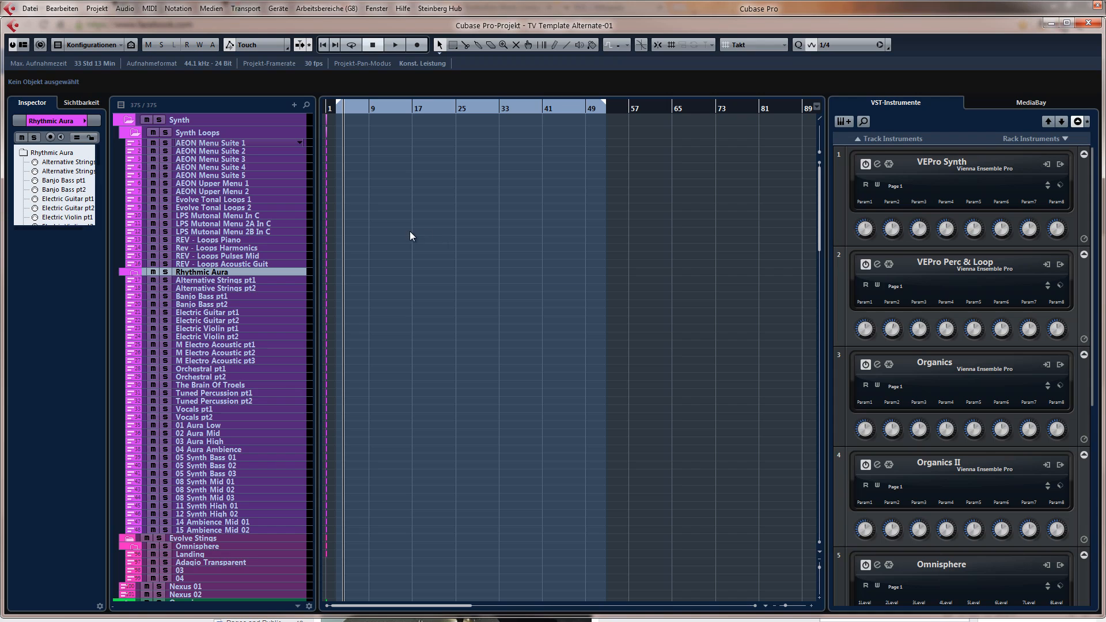
Select the AEON Menu Suite 5 track and show the transport panel over the lower part of the arrangement
left_click(231, 176)
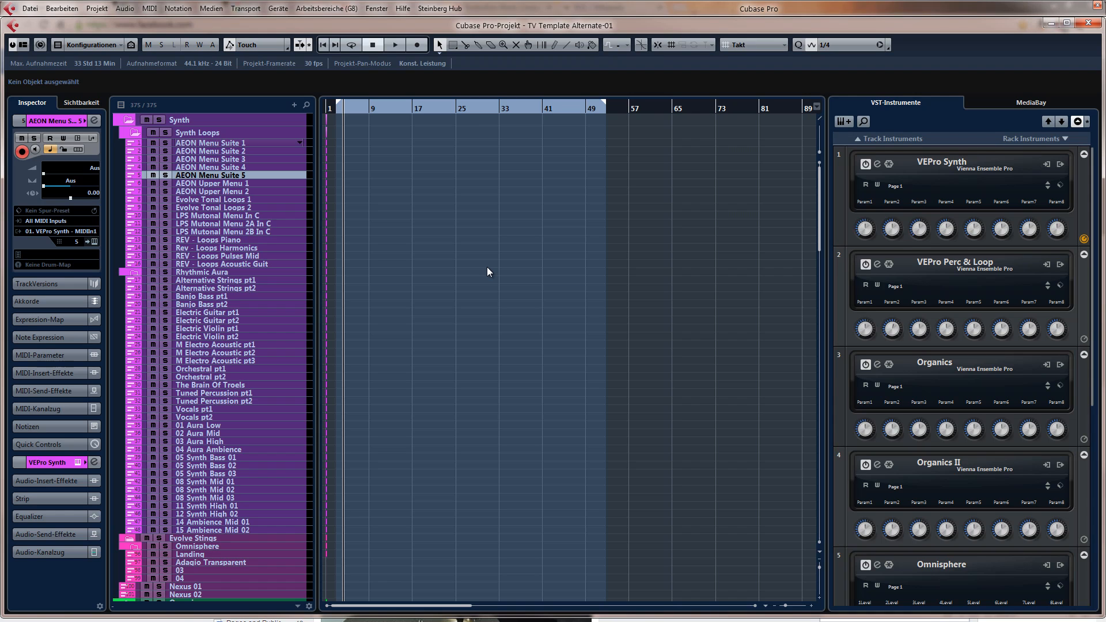
key("F3")
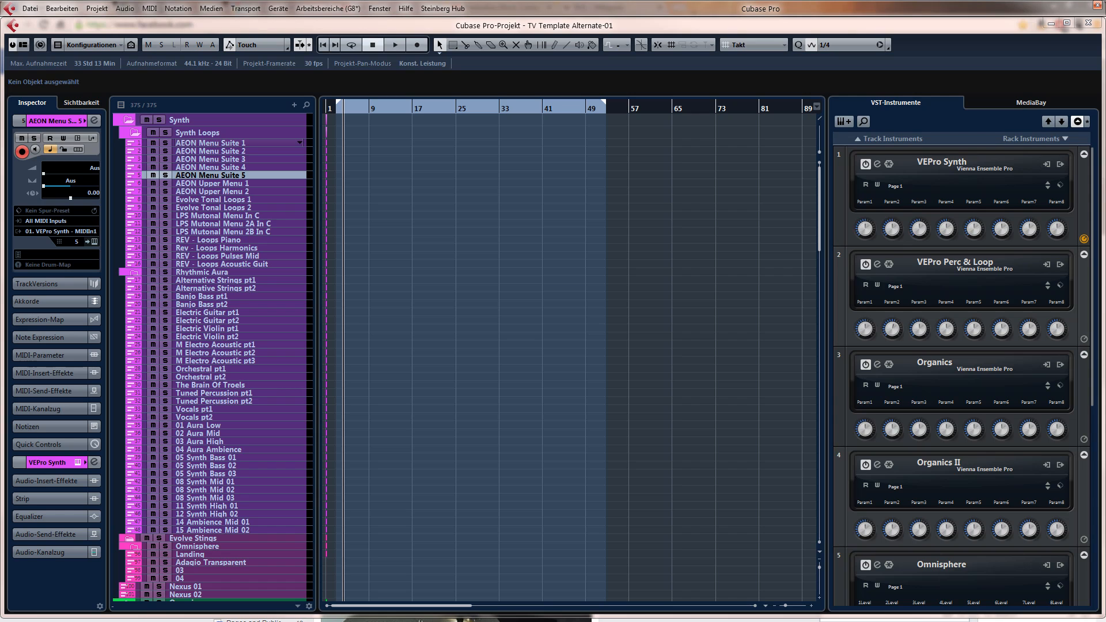
key("g")
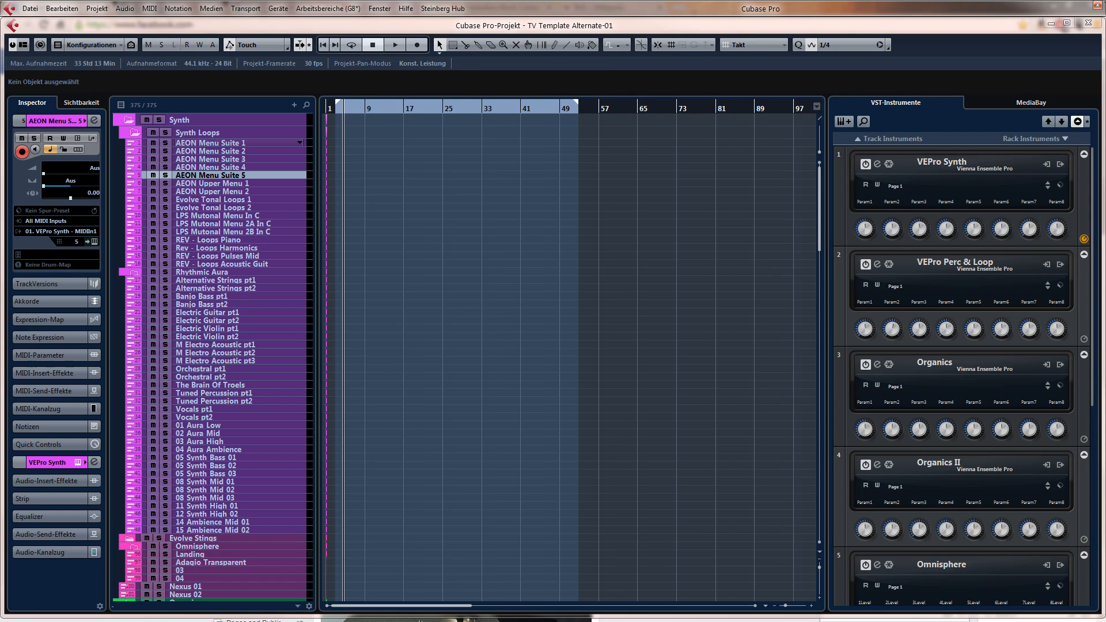
key("F2")
left_click_drag(544, 375, 559, 487)
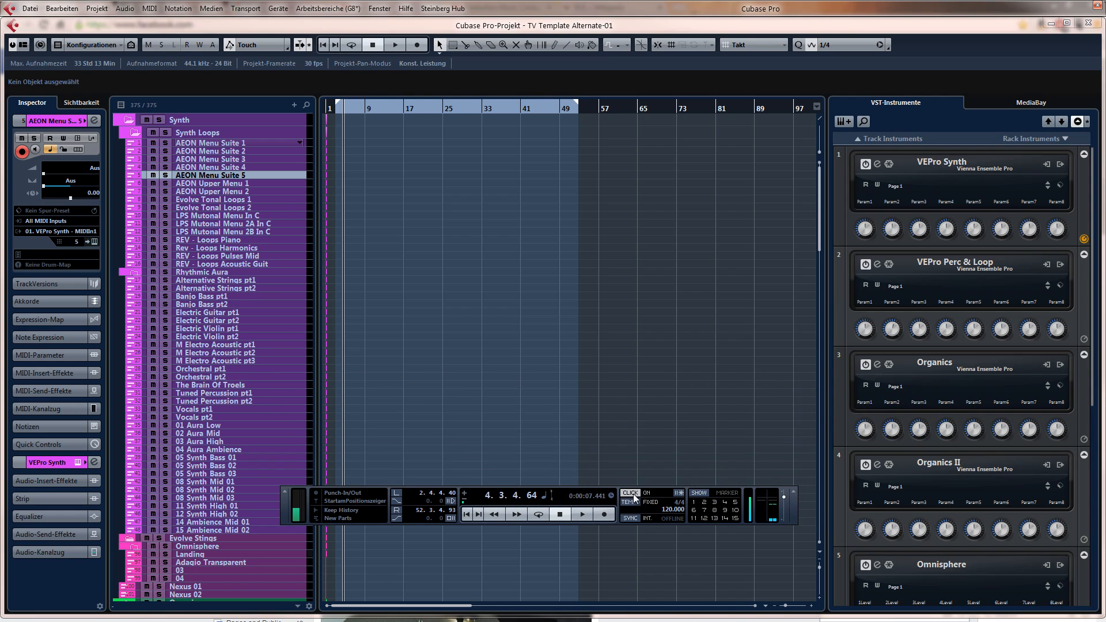
Play the project briefly before and after setting the tempo to 108 BPM
key("space")
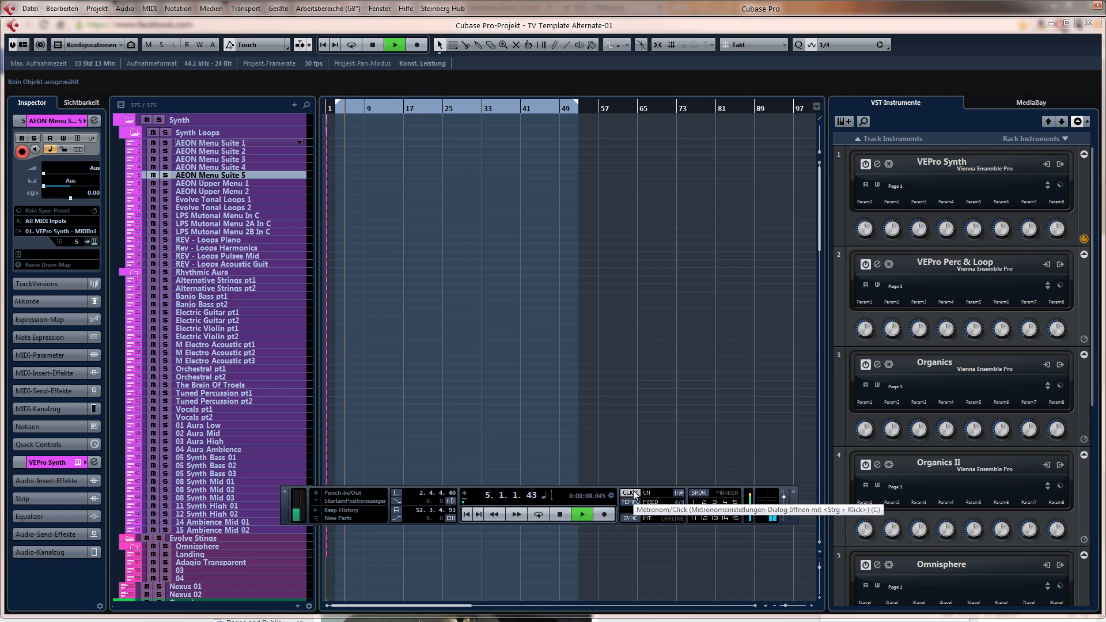
key("space")
double_click(670, 509)
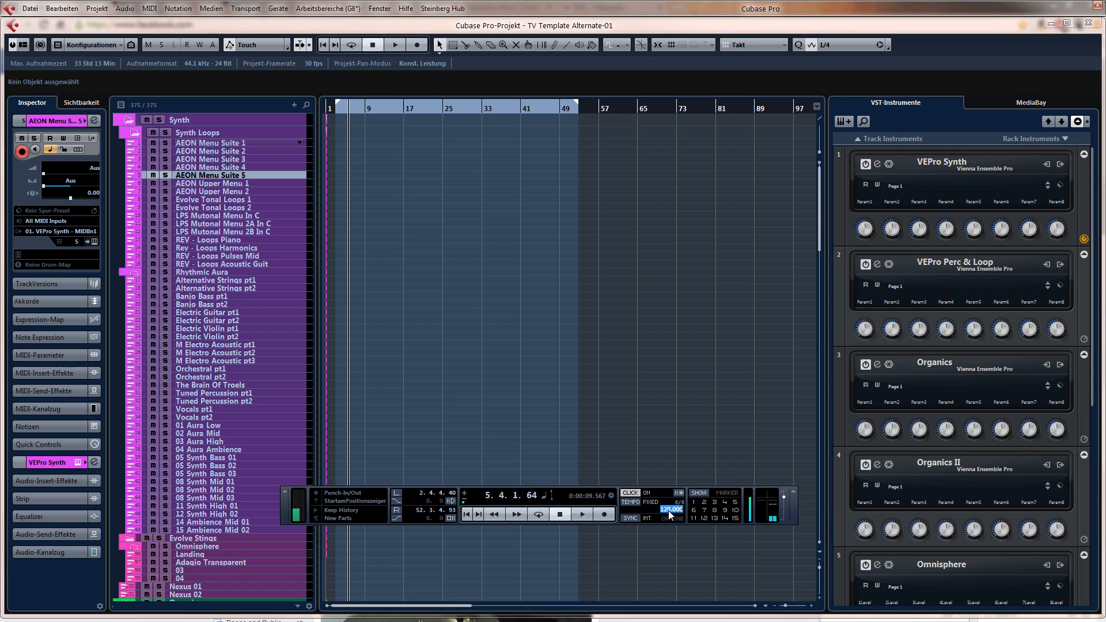
type("108")
key("Return")
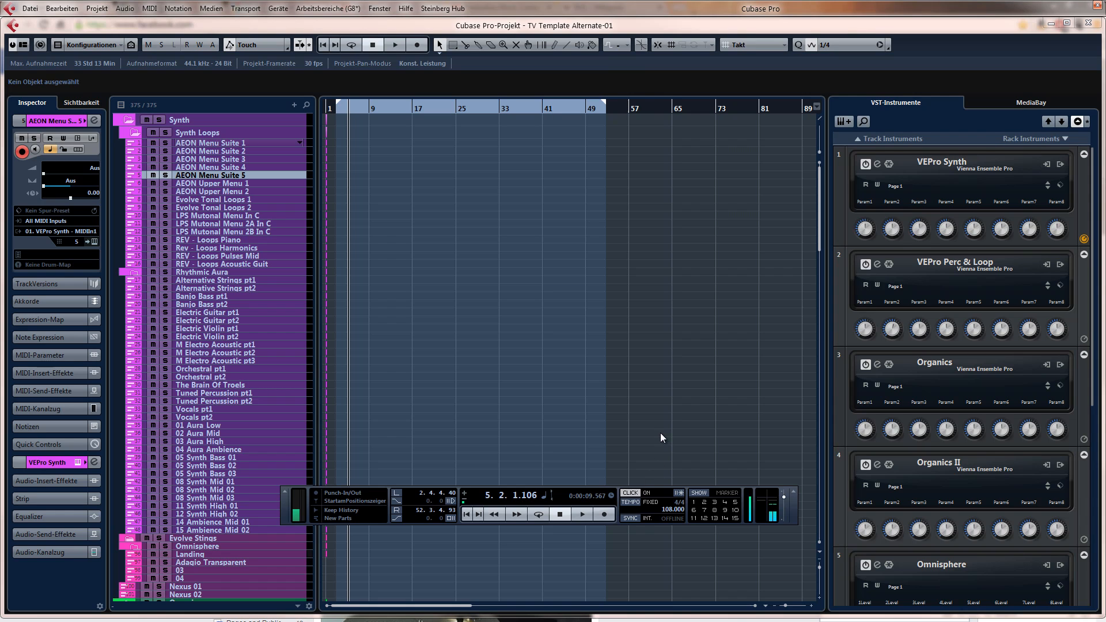
key("space")
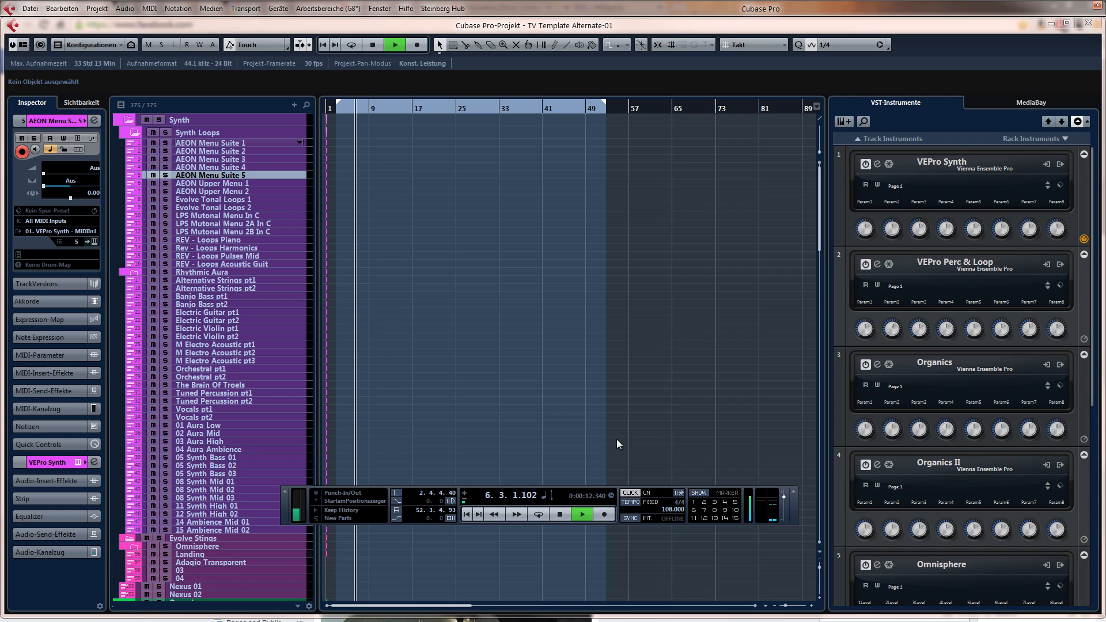
key("space")
Place the cursor near the one-minute mark on a seconds ruler, and check its bar position on the bars-and-beats ruler
right_click(456, 106)
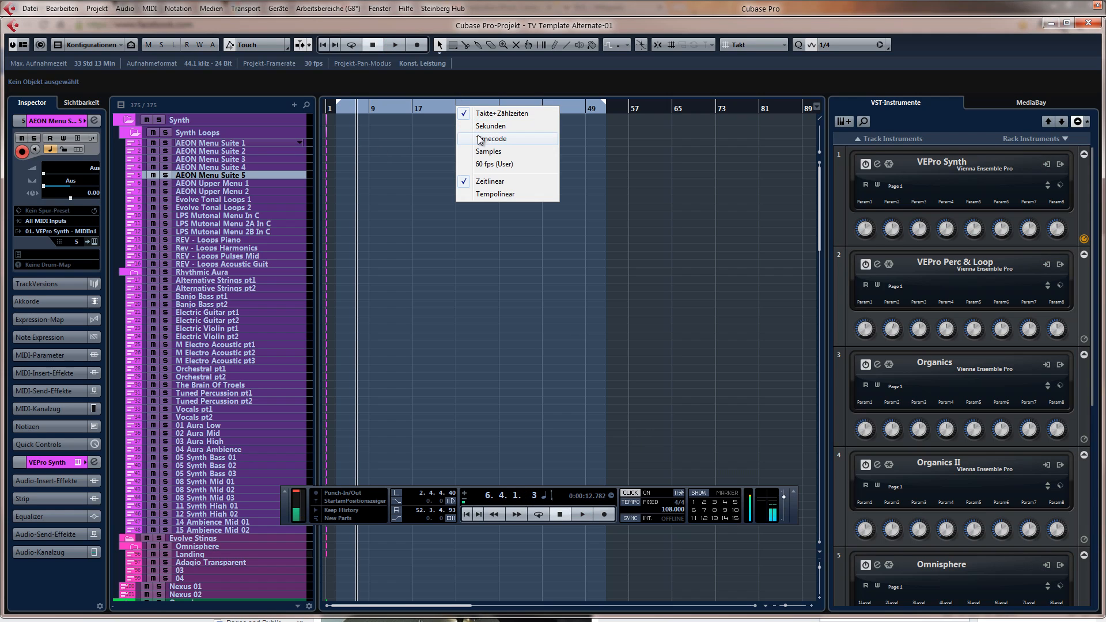
left_click(490, 127)
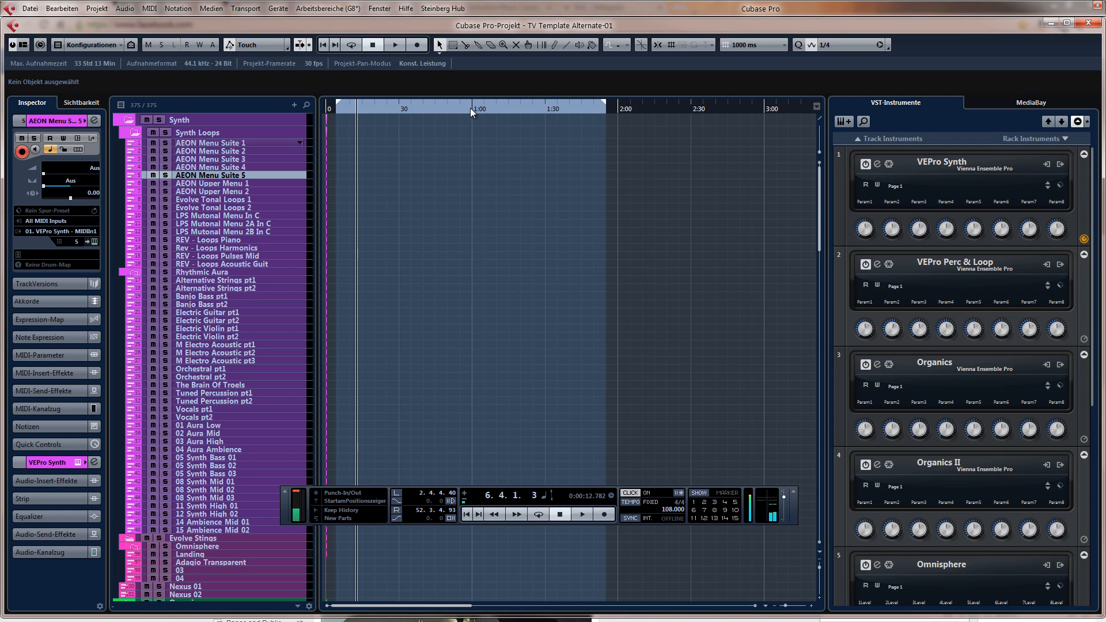
right_click(473, 113)
left_click(503, 124)
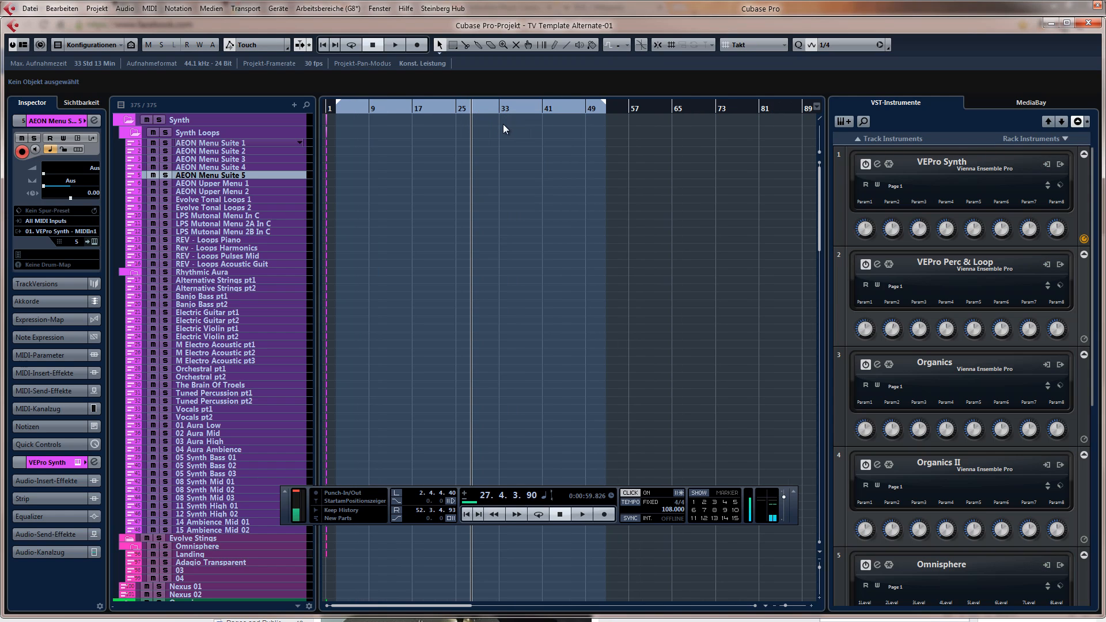
key("h")
key("h")
key("h")
key("h")
key("h")
key("h")
key("h")
key("h")
key("h")
key("h")
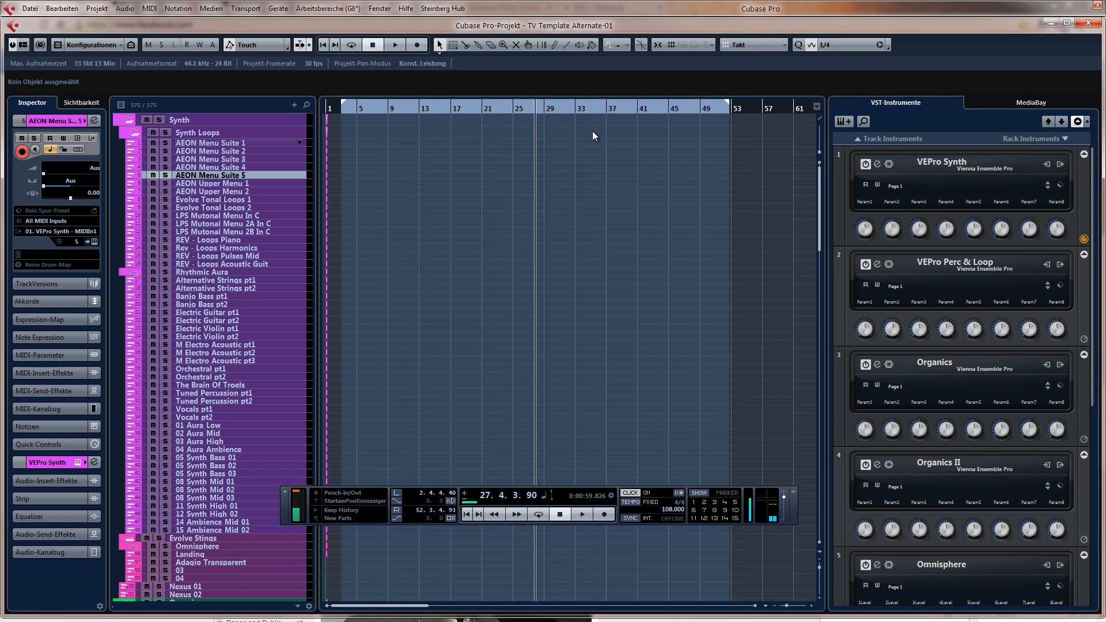
key("h")
key("h")
key("h")
key("h")
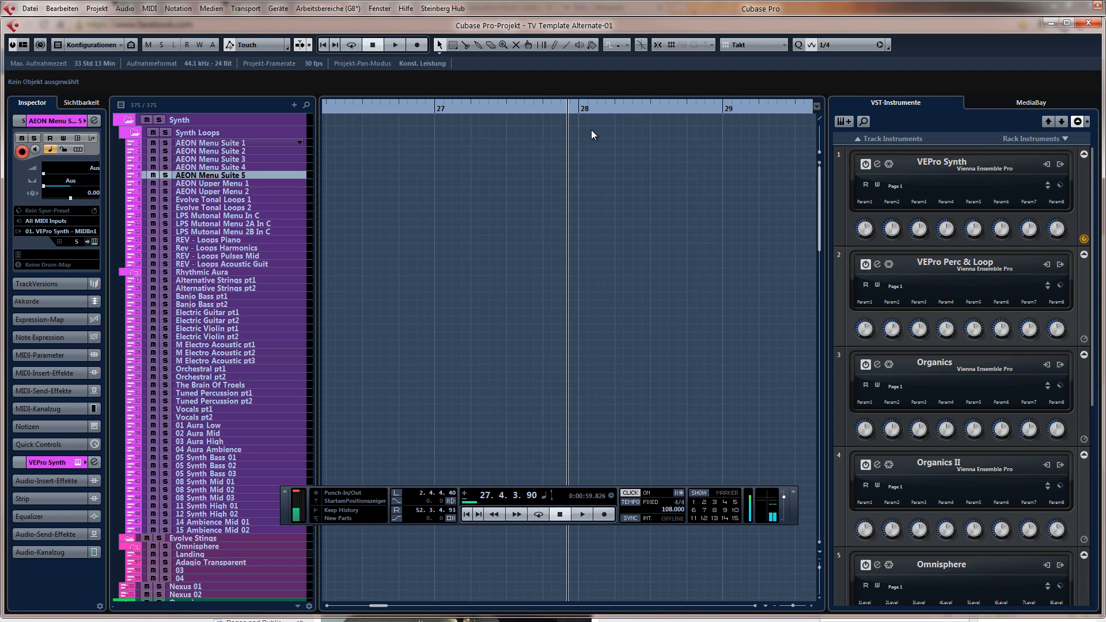
Set the project tempo to 110 BPM
double_click(668, 510)
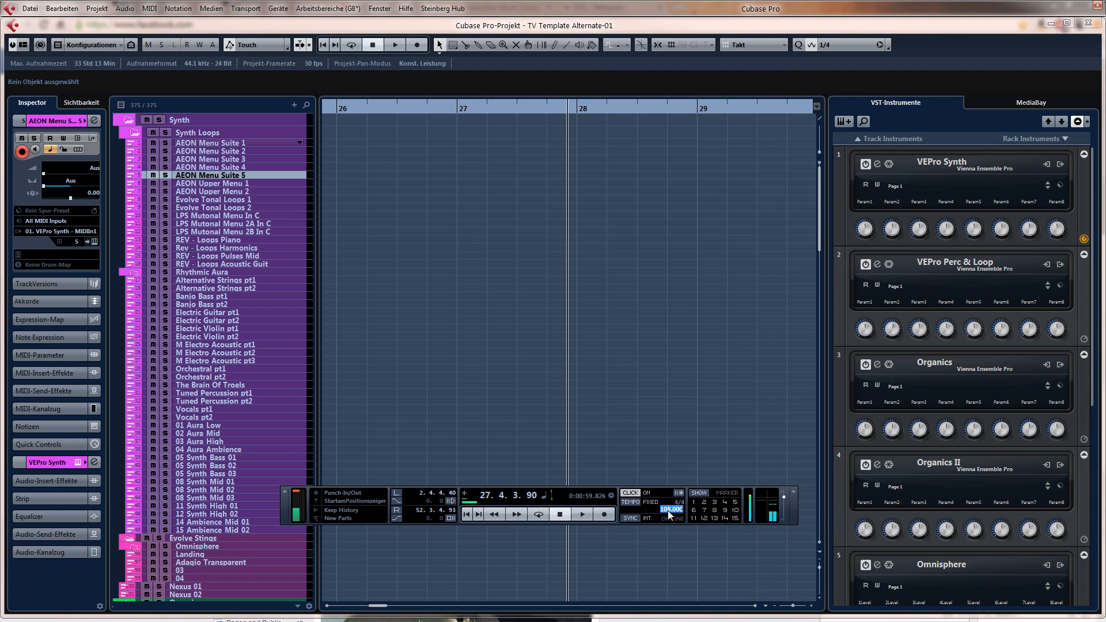
type("110")
key("Return")
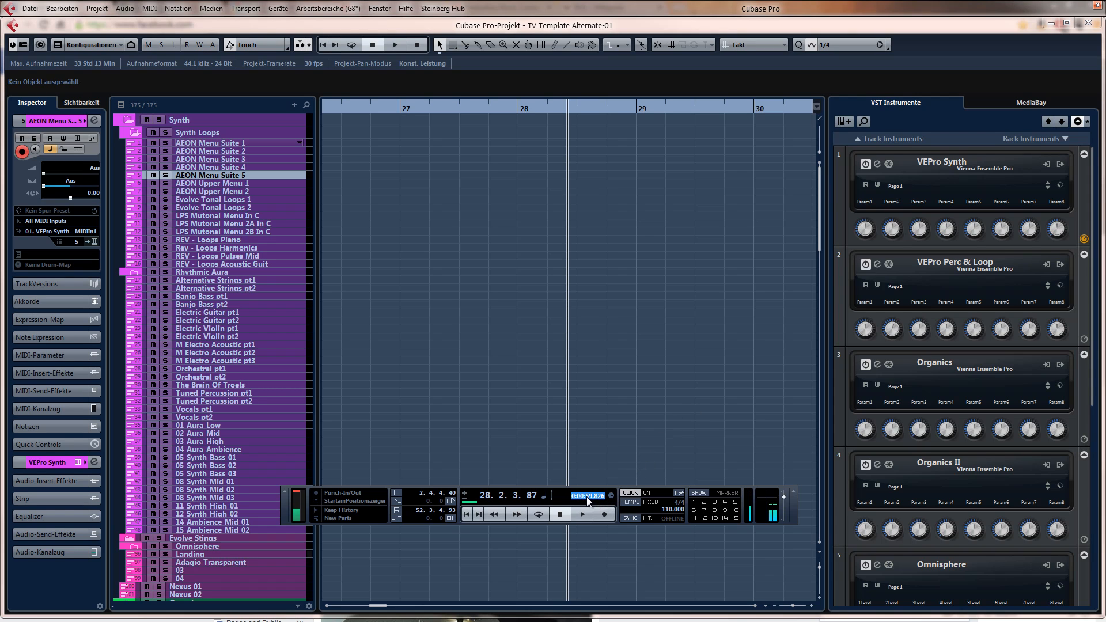
Set the project cursor's time position to exactly 0:01:00.000
key("Home")
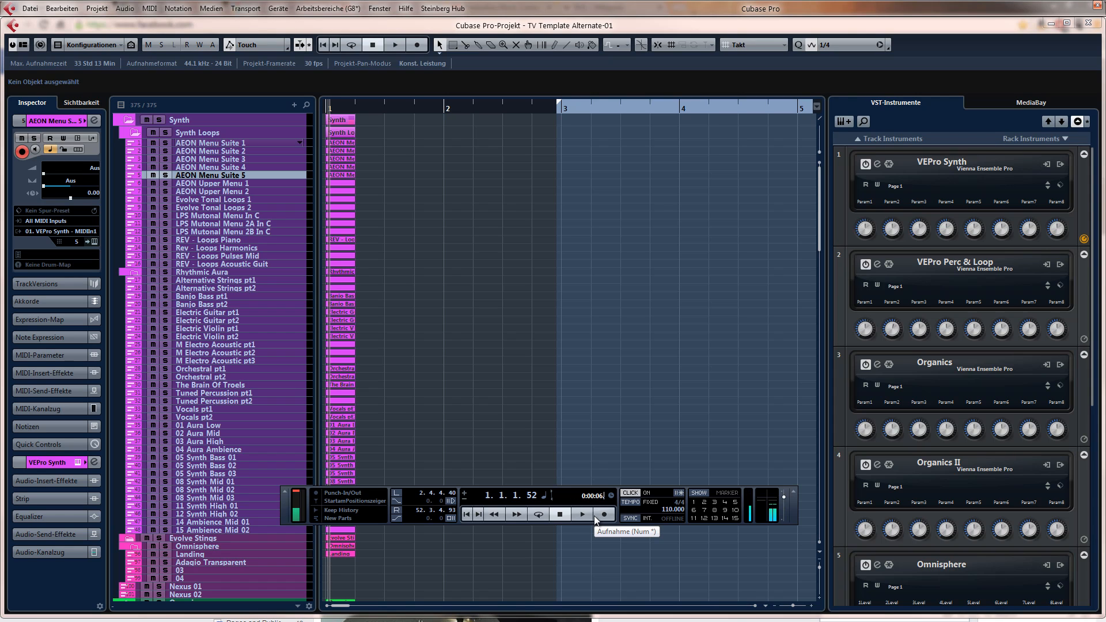
key("Return")
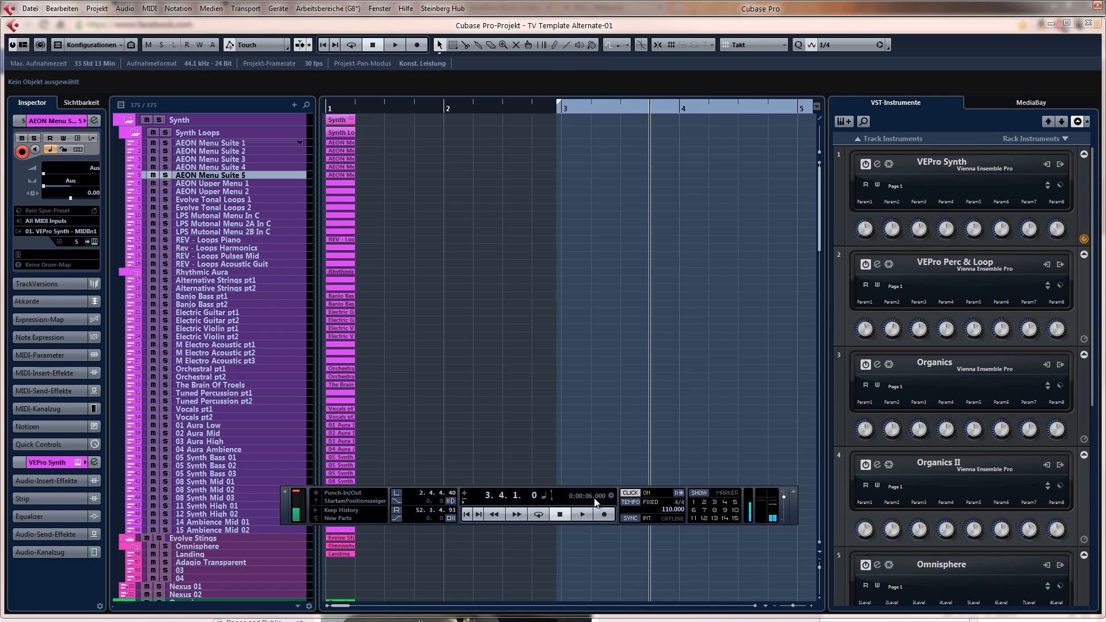
double_click(588, 496)
left_click(589, 496)
key("BackSpace")
type("0")
key("Return")
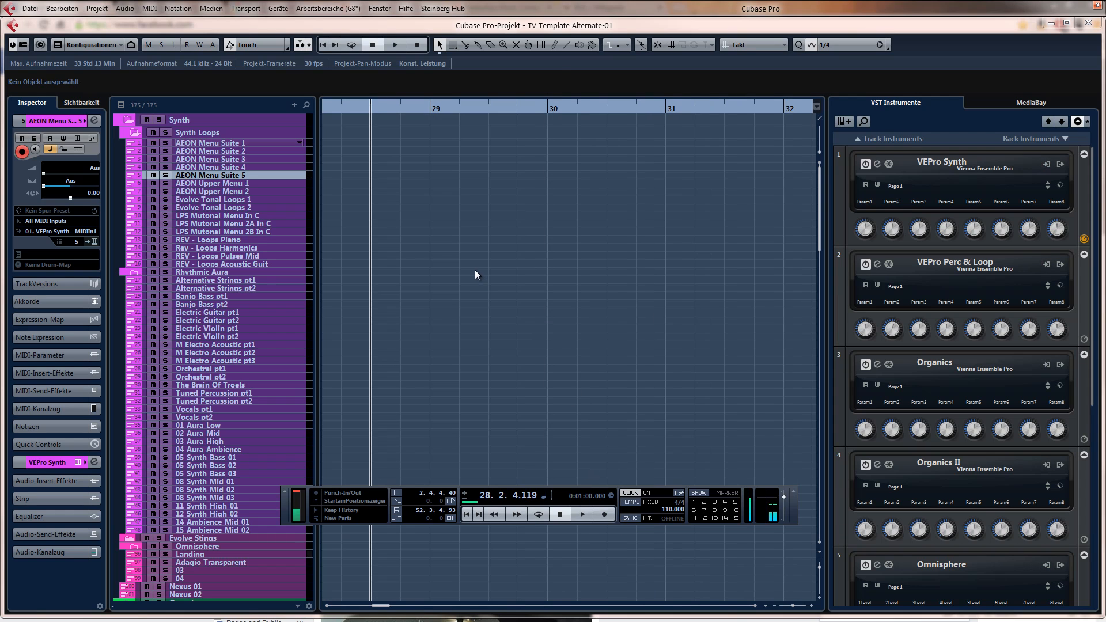
Set the project tempo to 112 BPM and play briefly from the one-minute position
left_click_drag(409, 325, 476, 321)
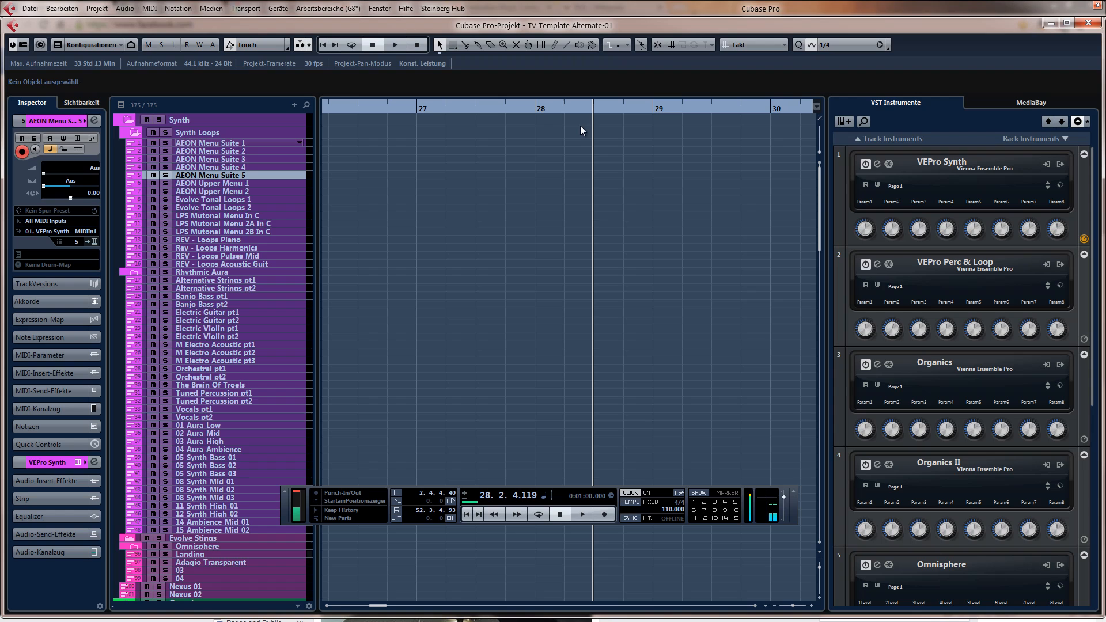
double_click(662, 509)
type("112")
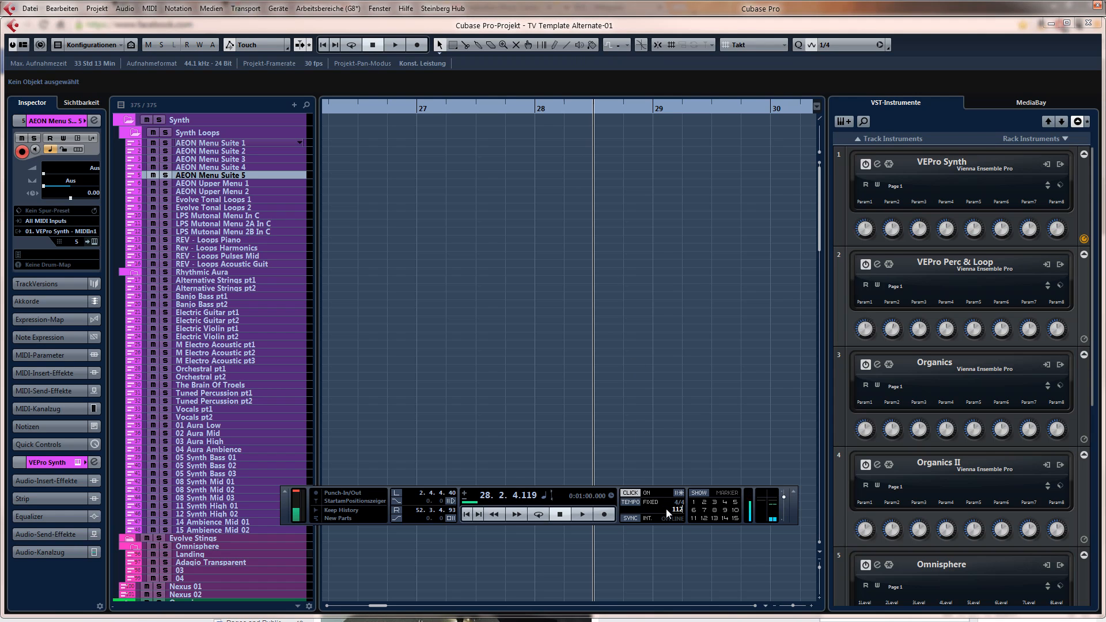
key("Return")
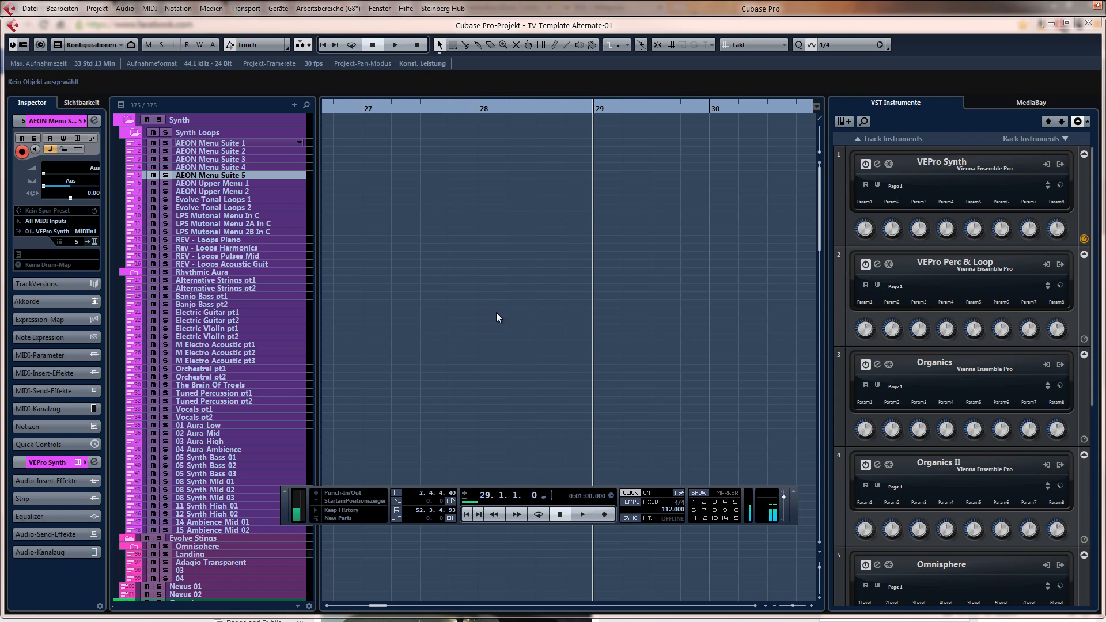
key("space")
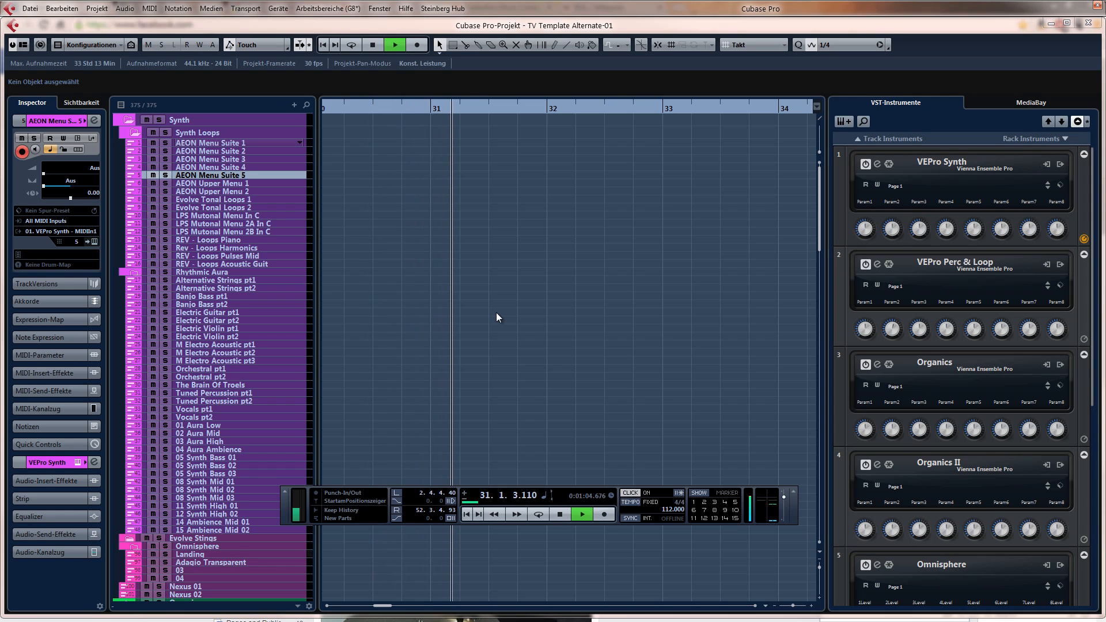
key("space")
Move the left locator to the start of bar 2 and place the project cursor there
key("g")
key("g")
key("g")
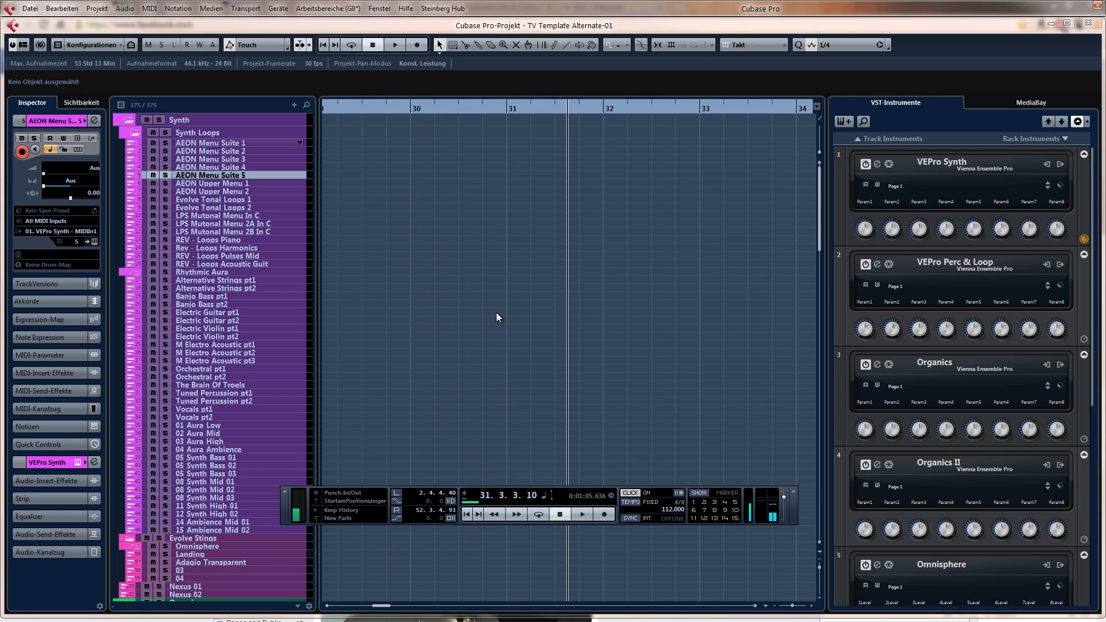
key("g")
key("KP_1")
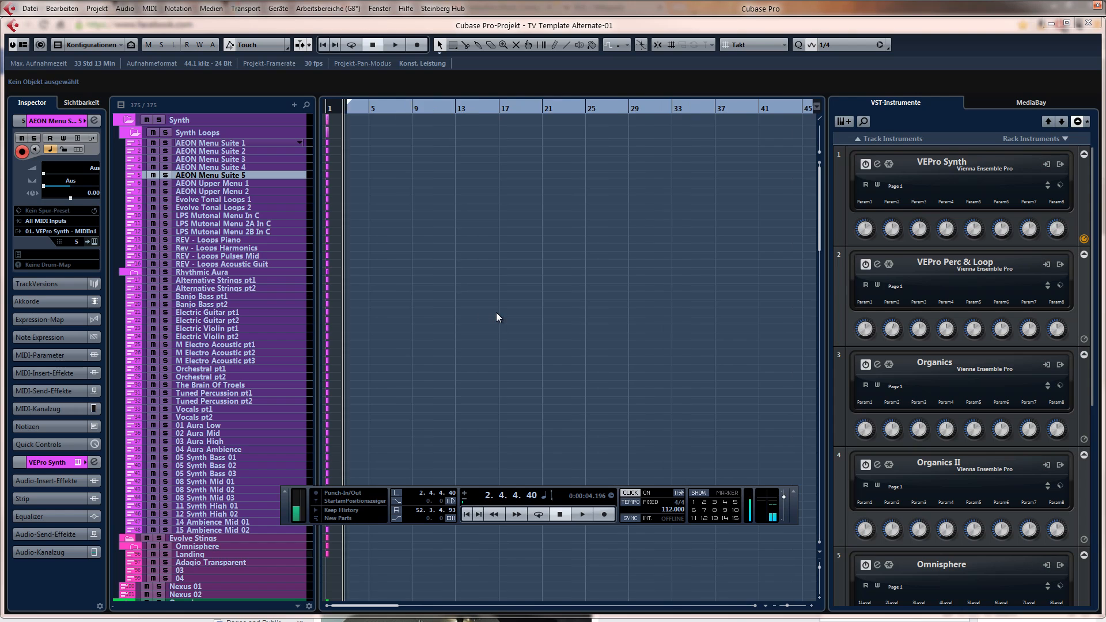
key("h")
key("h")
key("h")
key("h")
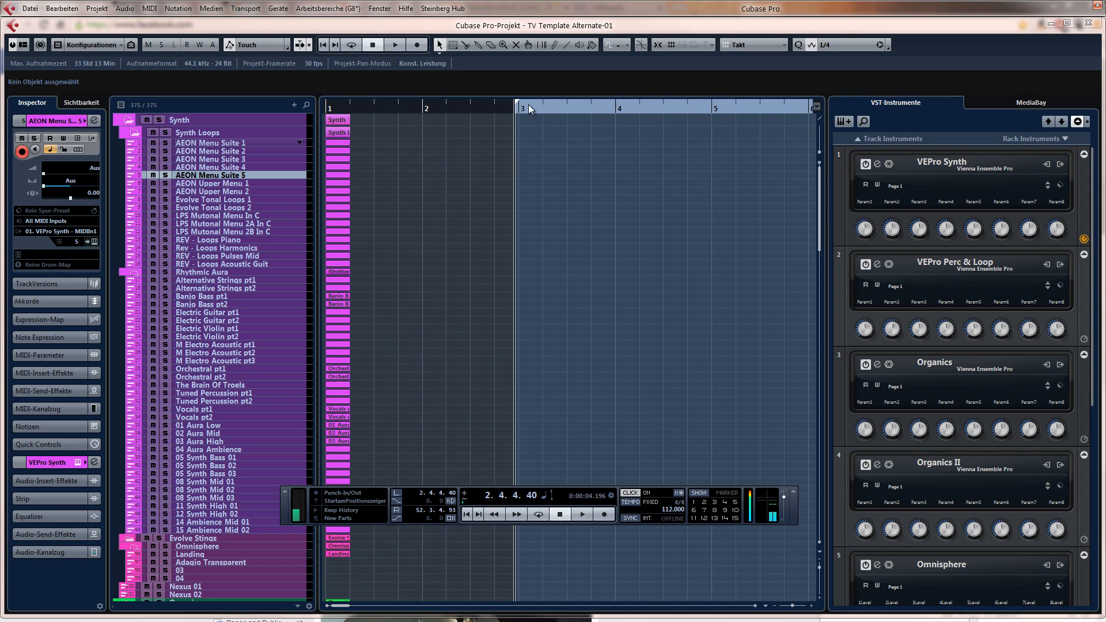
left_click_drag(521, 106, 425, 107)
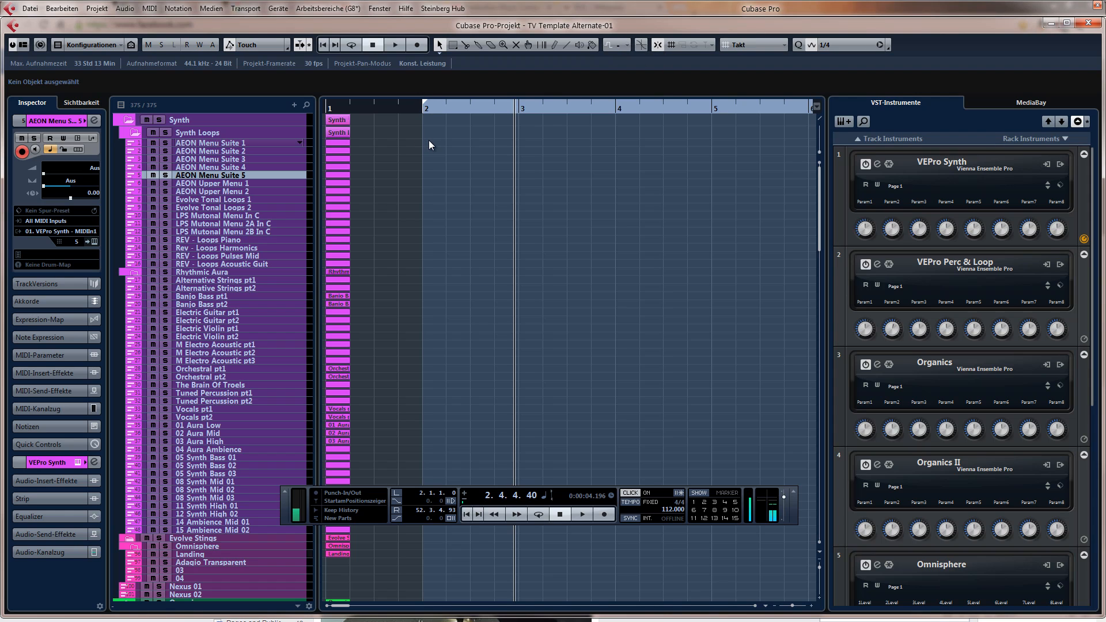
left_click(429, 141)
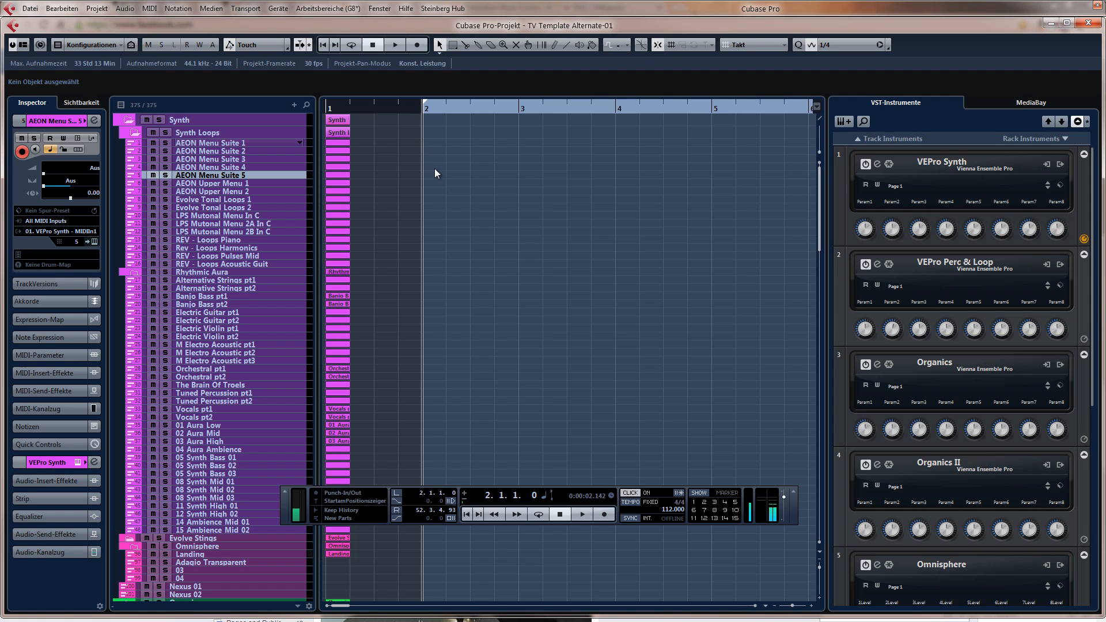
Draw a four-bar part from bar 2 to bar 6 on the AEON Menu Suite 4 track
left_click(219, 151)
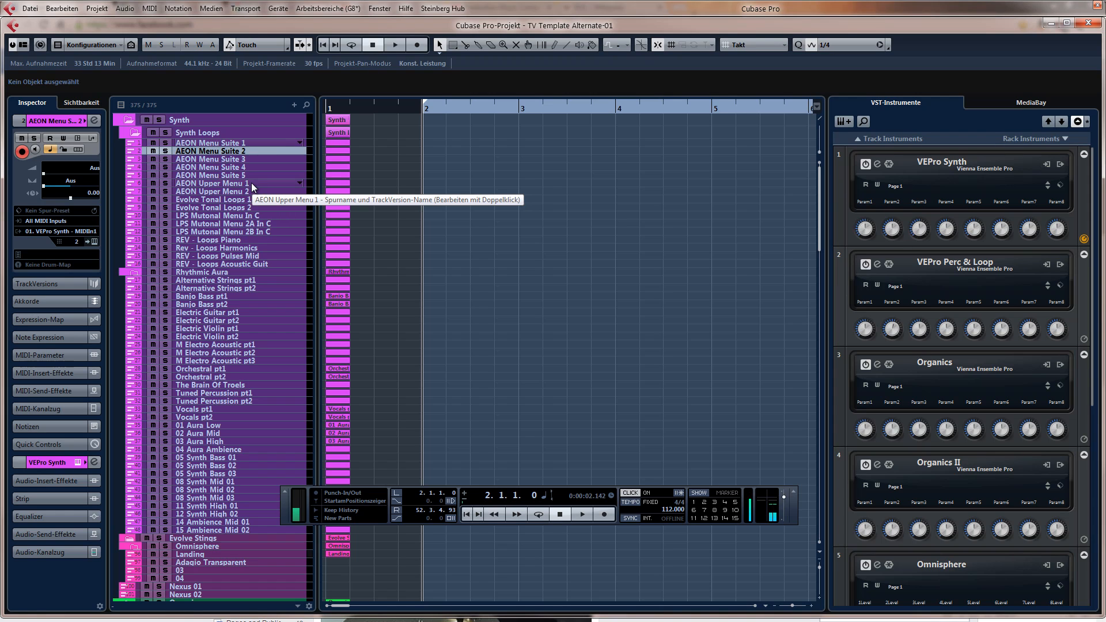
left_click(224, 167)
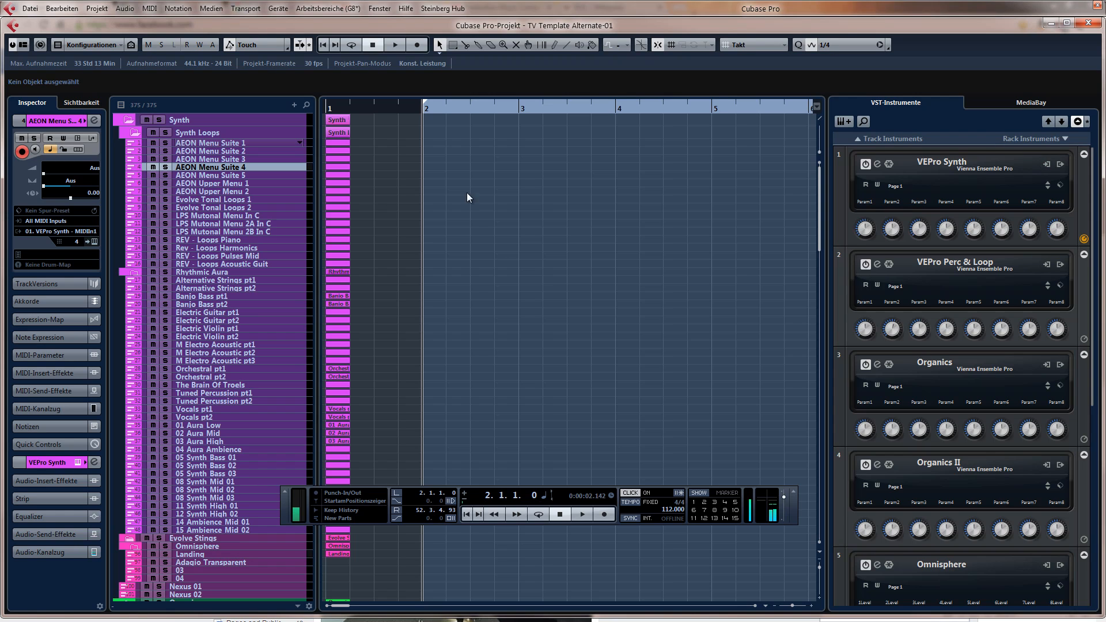
left_click_drag(432, 163, 808, 168)
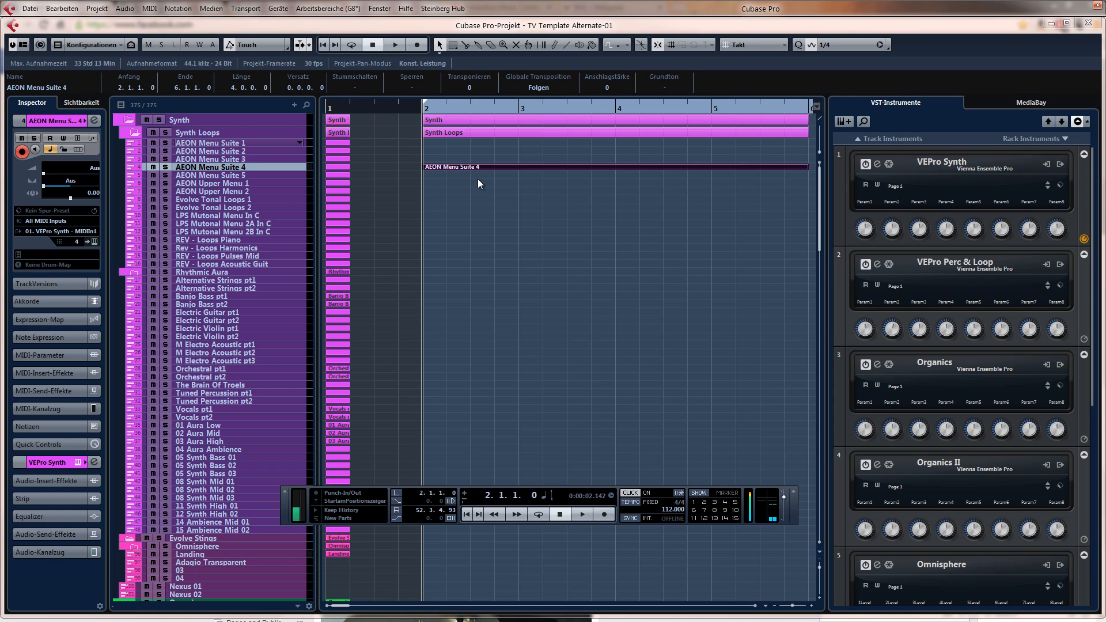
Draw a four-bar A#5 note and a one-beat G0 note at the start of the AEON Menu Suite 4 part in the Key Editor
key("Return")
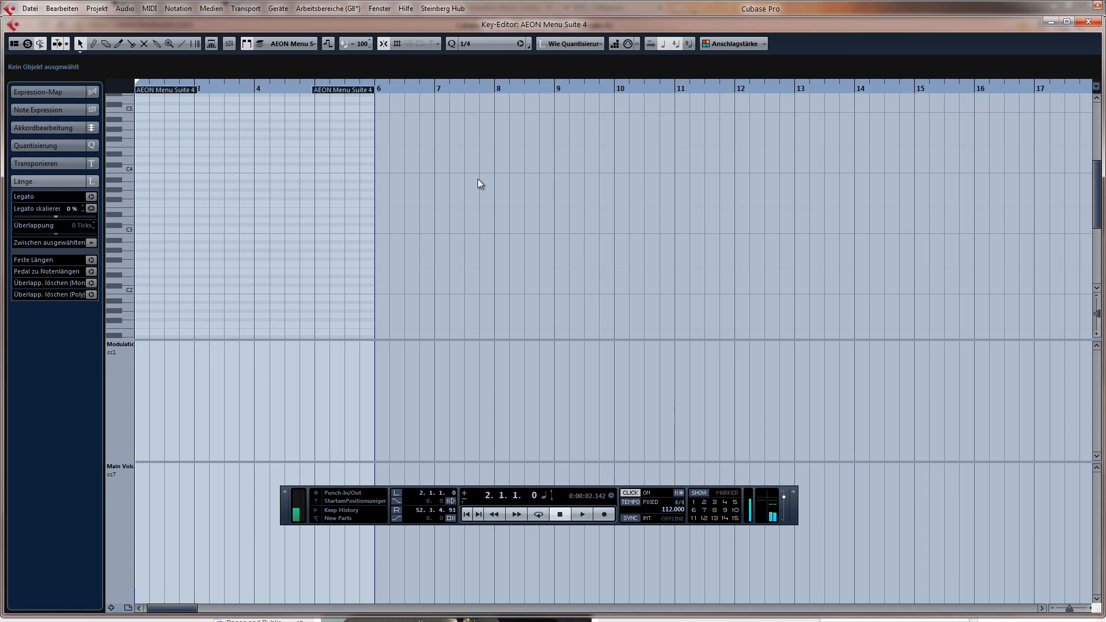
scroll(323, 205, "up", 3)
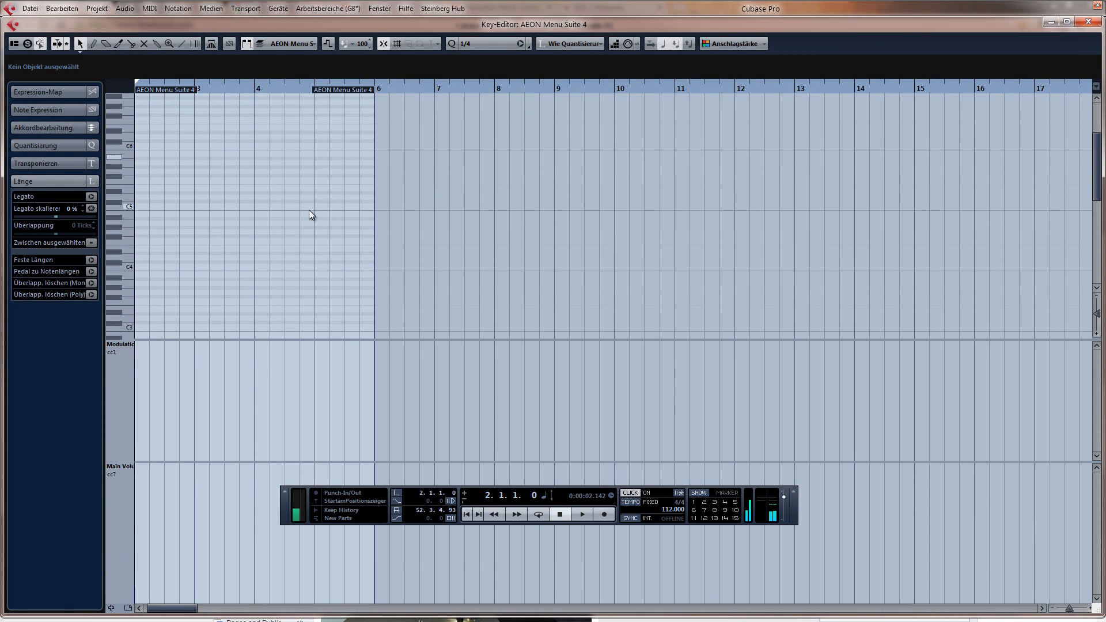
left_click_drag(140, 157, 375, 142)
scroll(279, 198, "down", 5)
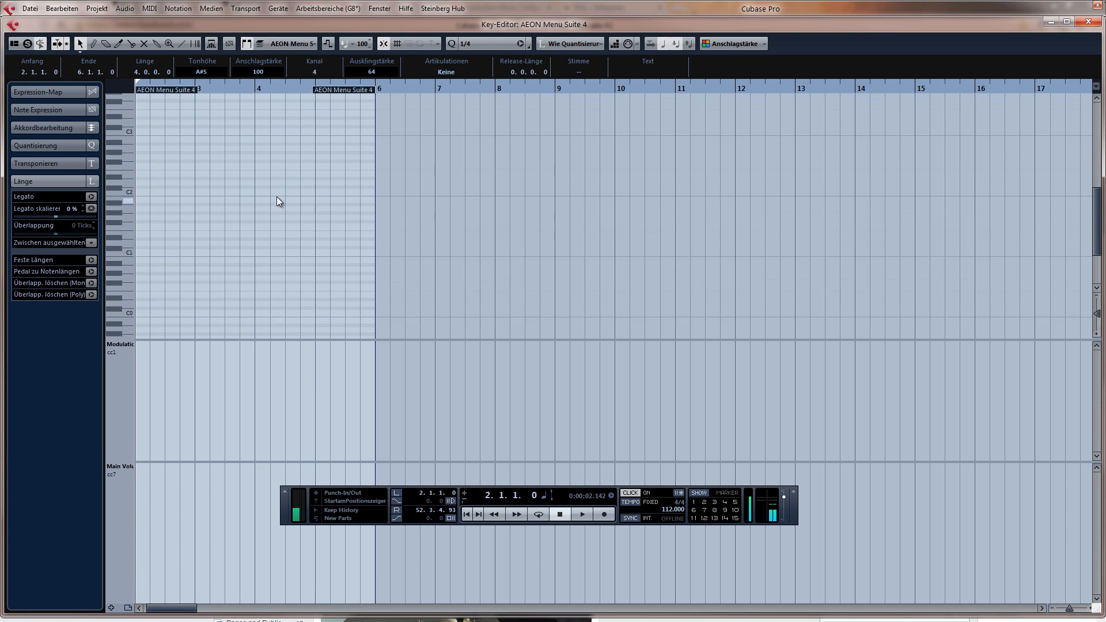
scroll(276, 199, "down", 2)
left_click(138, 230)
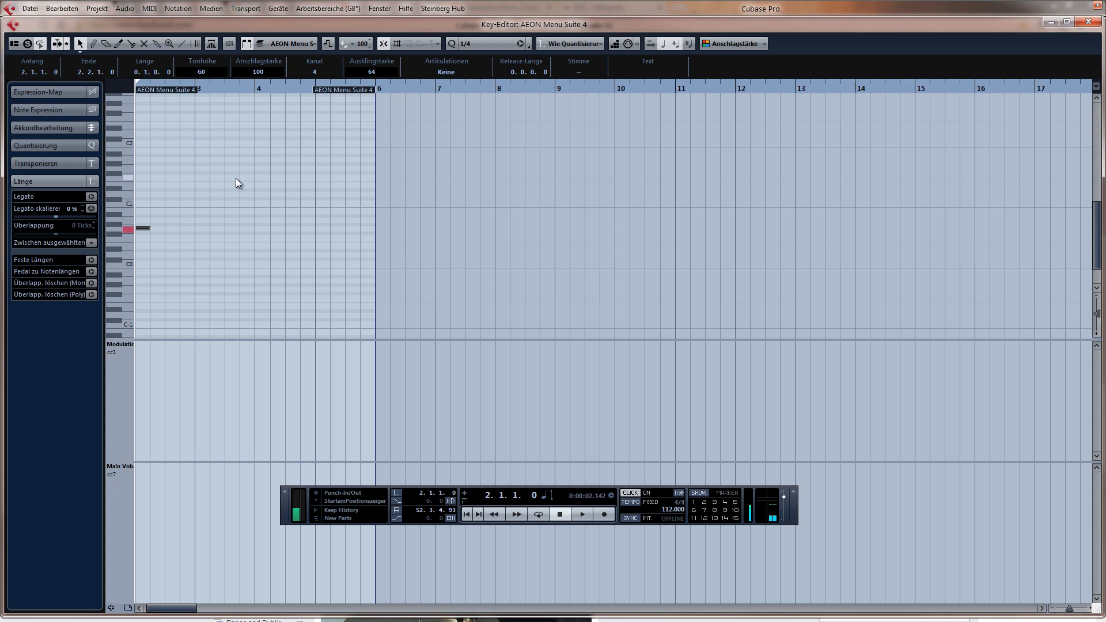
scroll(251, 187, "up", 6)
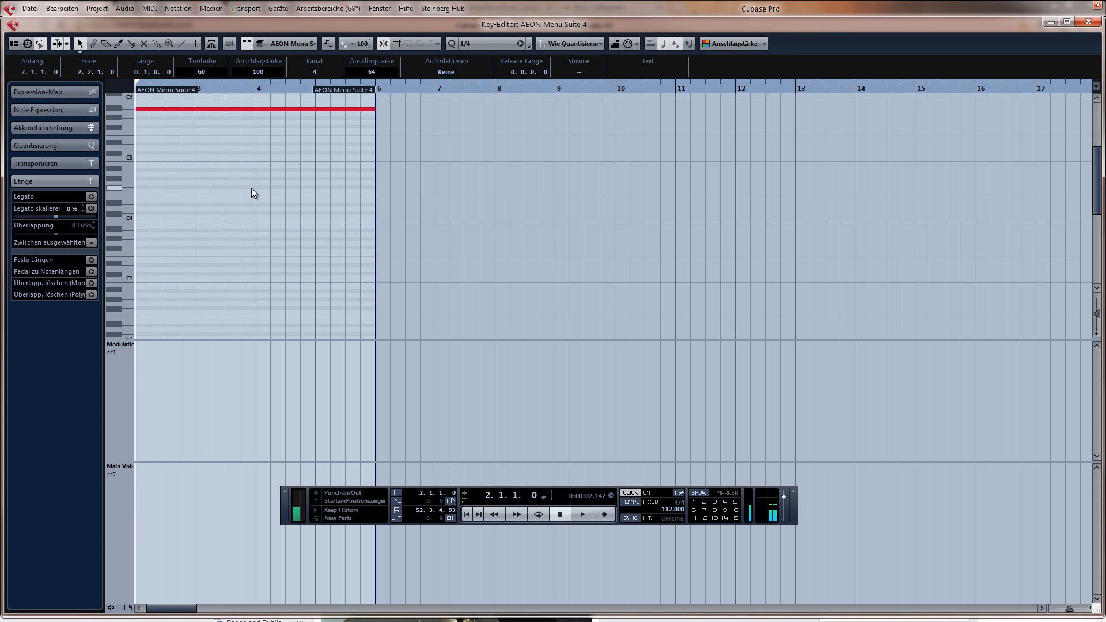
scroll(193, 259, "down", 8)
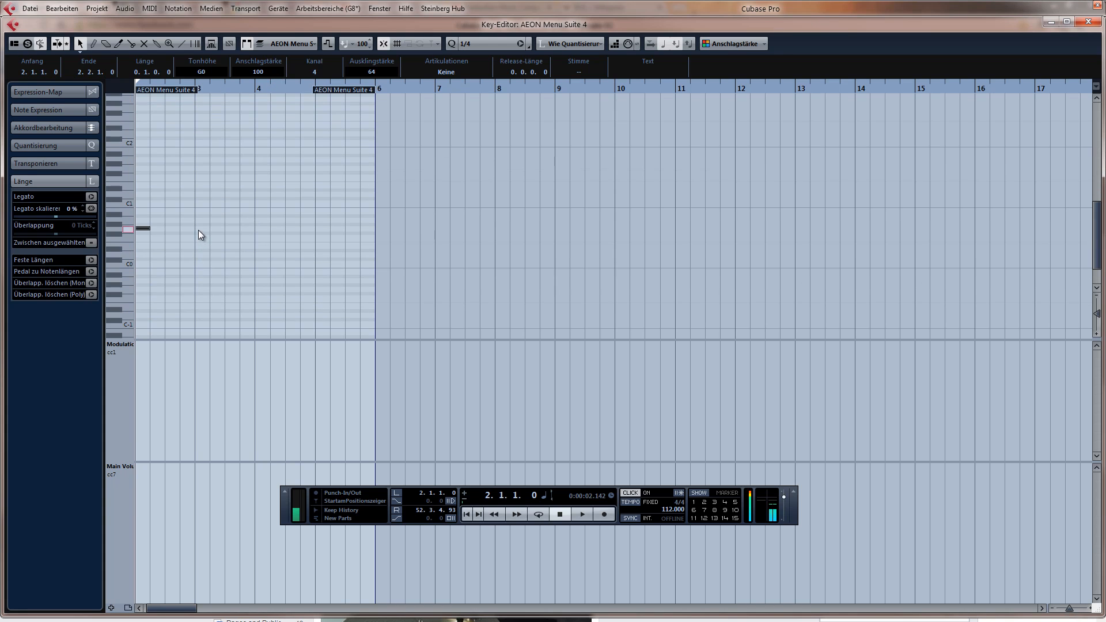
Audition the part with the one-beat note moved to F#0, then return that note to G0
key("space")
key("space")
left_click_drag(163, 215, 121, 251)
key("space")
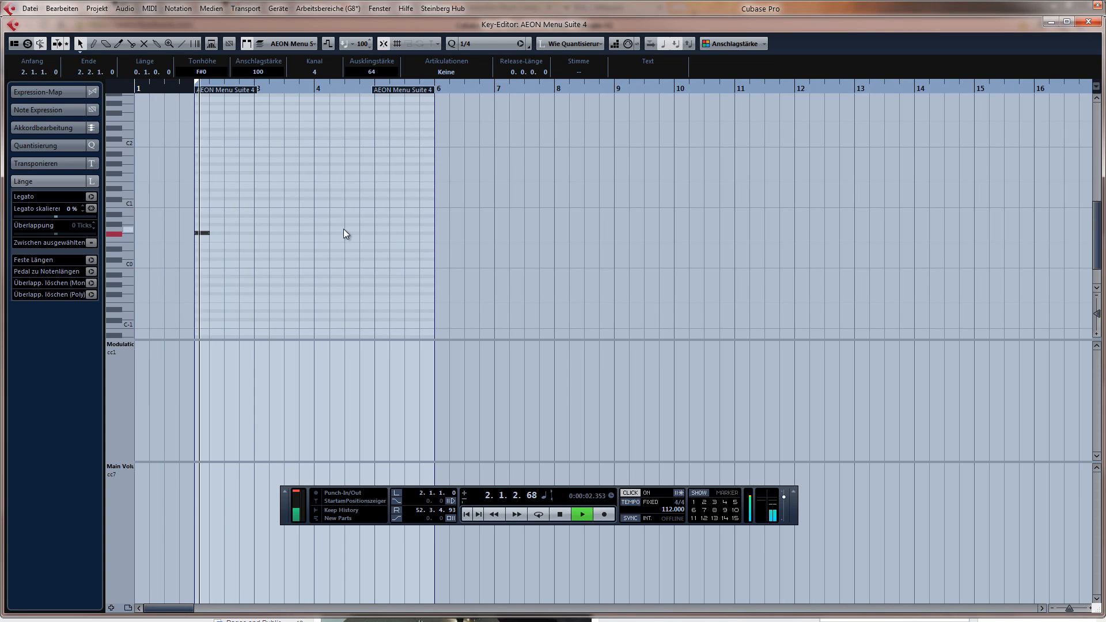
key("space")
key("Up")
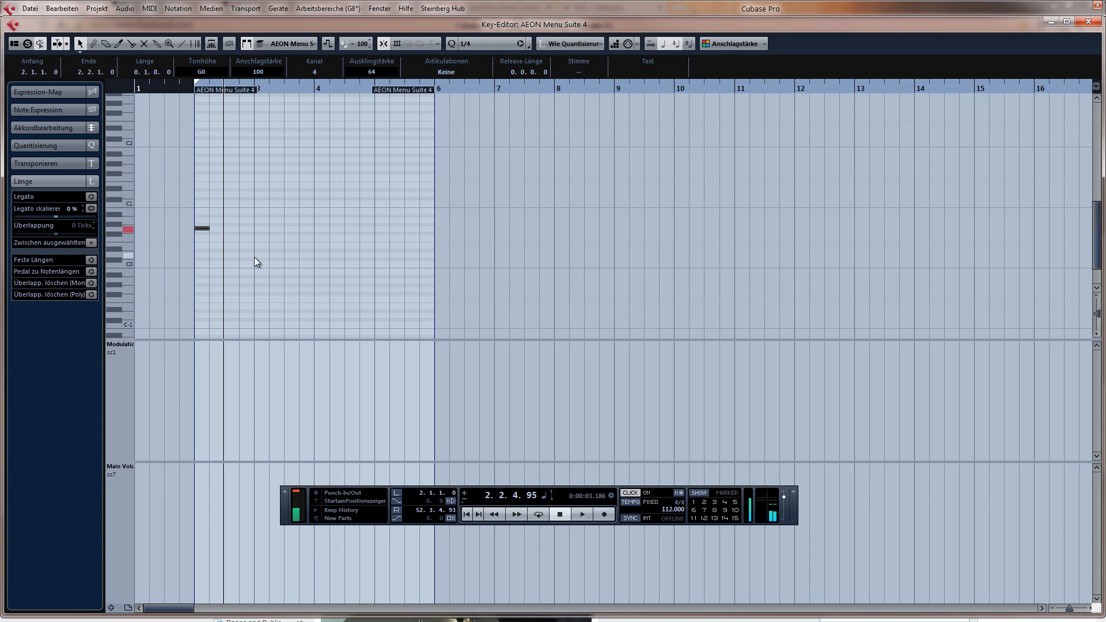
Close the Key Editor, turn the metronome click off and play the part briefly in the project window
key("Return")
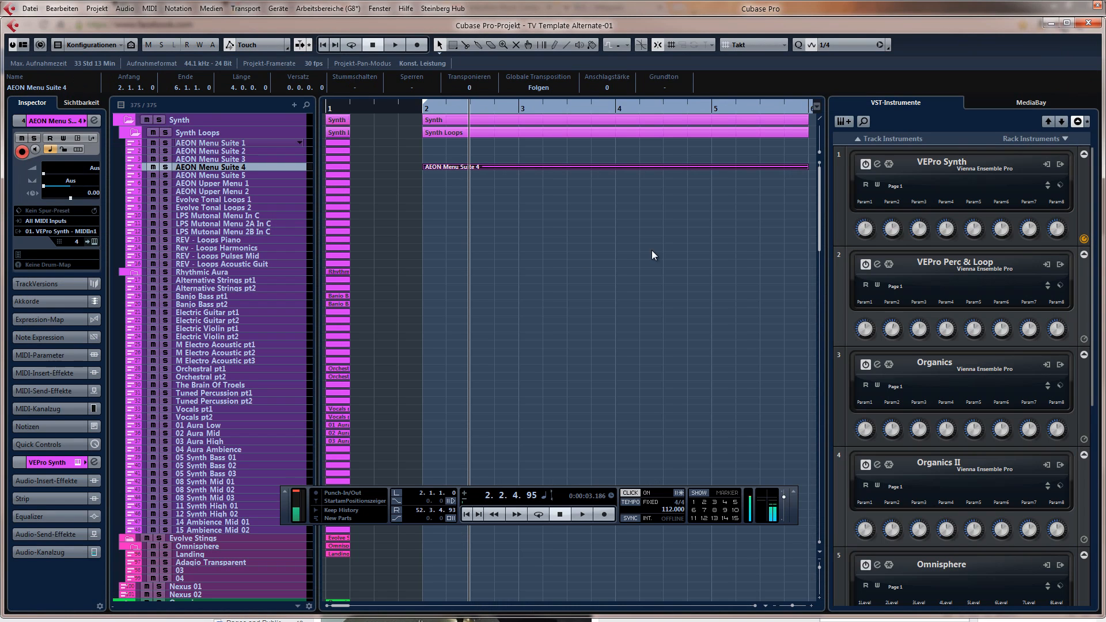
key("g")
key("g")
key("g")
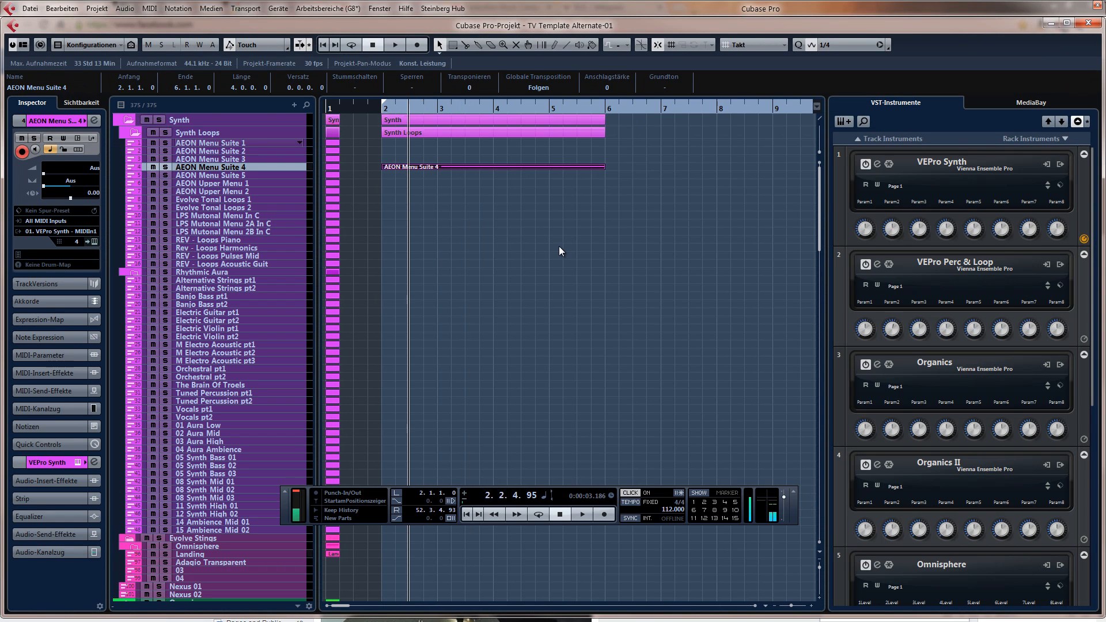
key("c")
key("space")
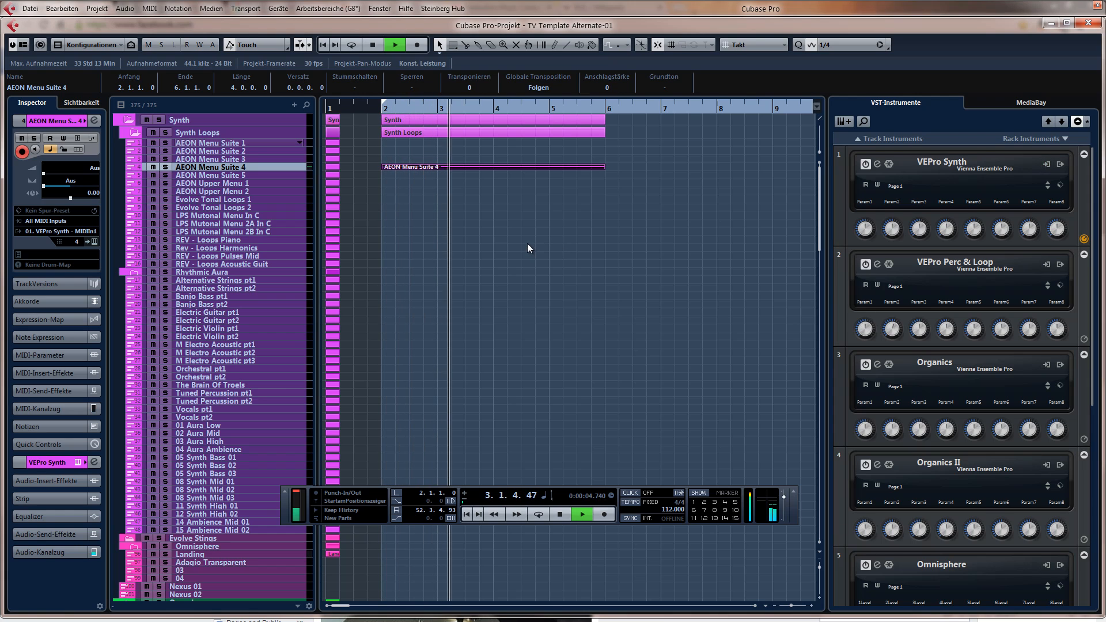
key("space")
Open the Omnisphere instrument of the Landing track and bring up the patch browser for part 1
left_click(202, 554)
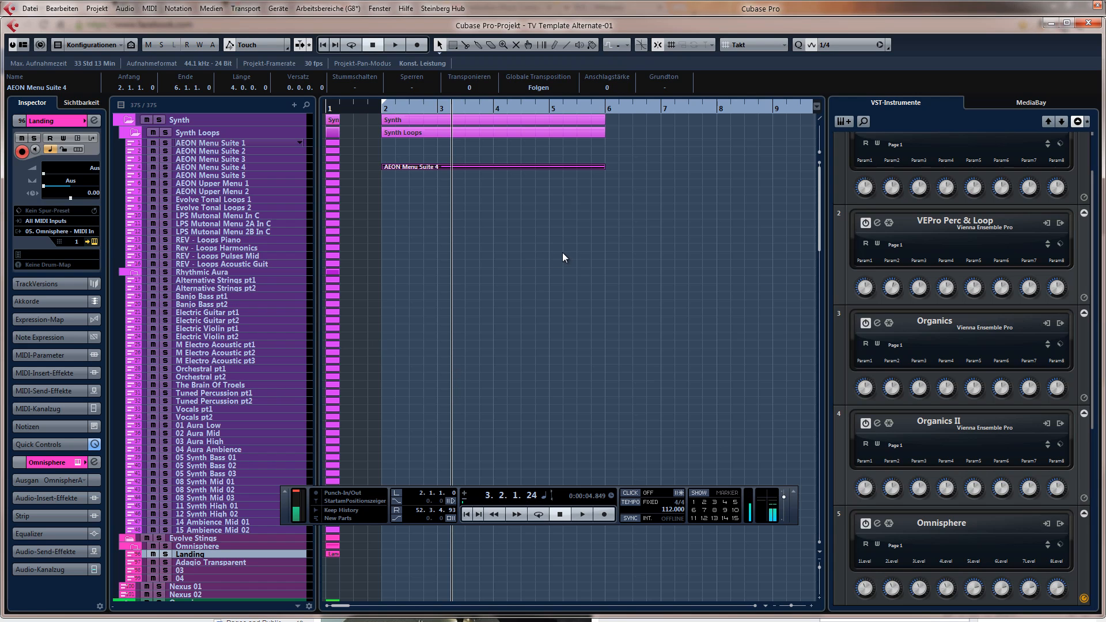
key("f")
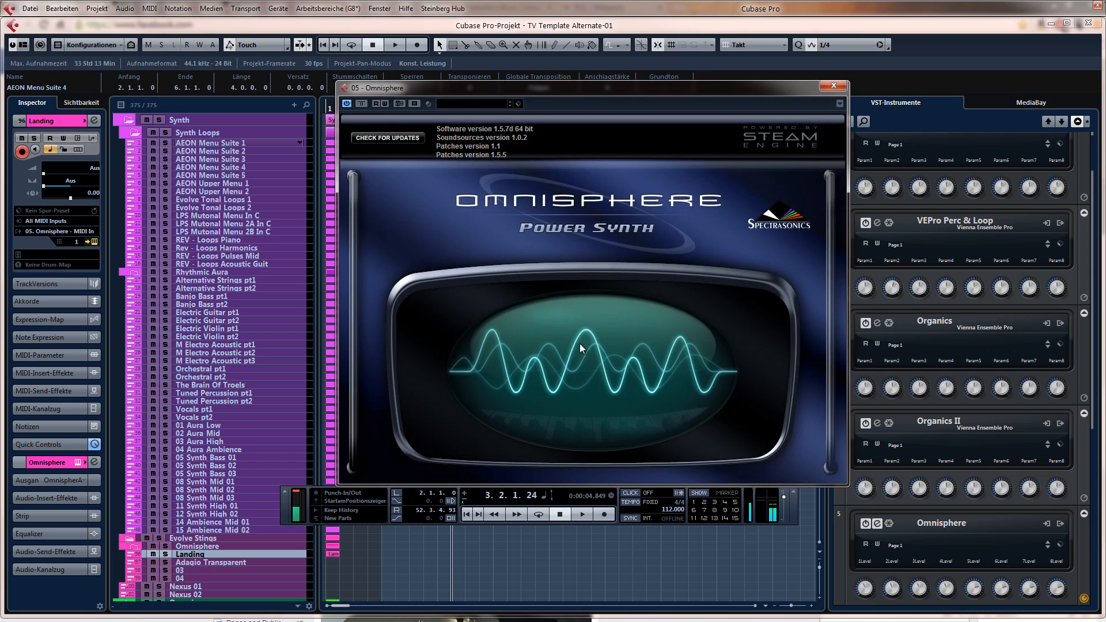
left_click_drag(603, 98, 533, 101)
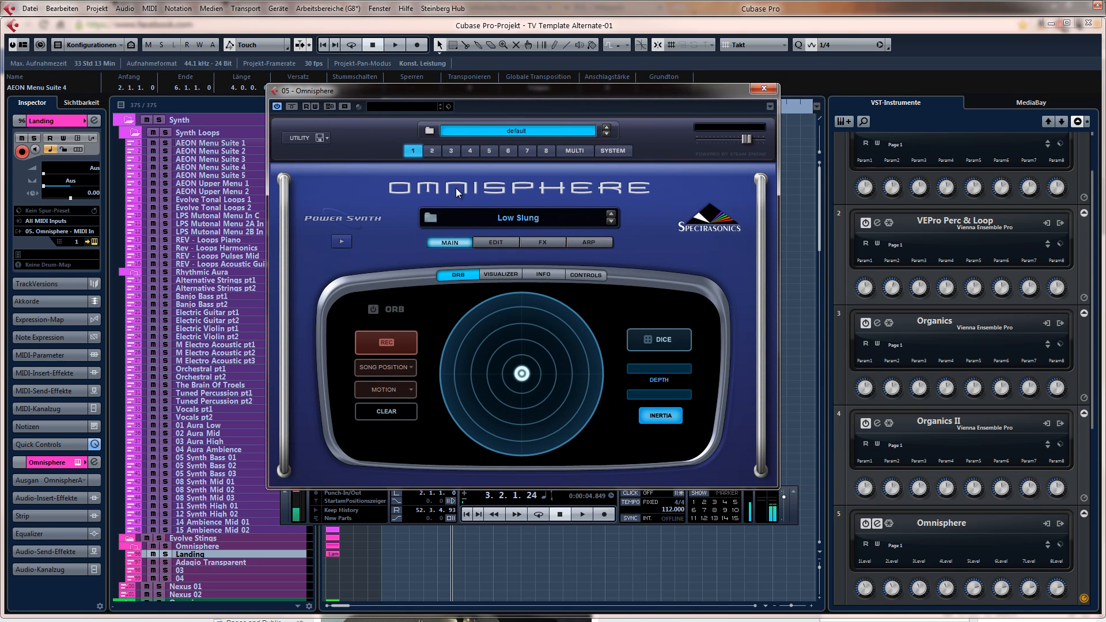
left_click(433, 153)
left_click(414, 151)
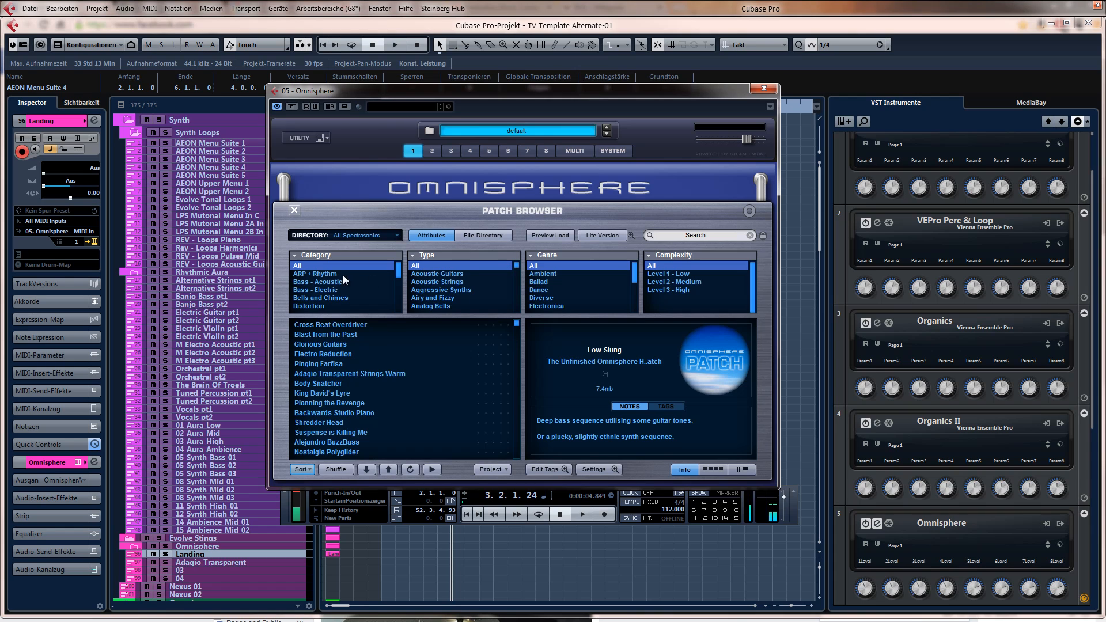
Filter the patches to The Unfinished Omnisphere Horizon II directory and the ARP + Rhythm category
left_click(387, 235)
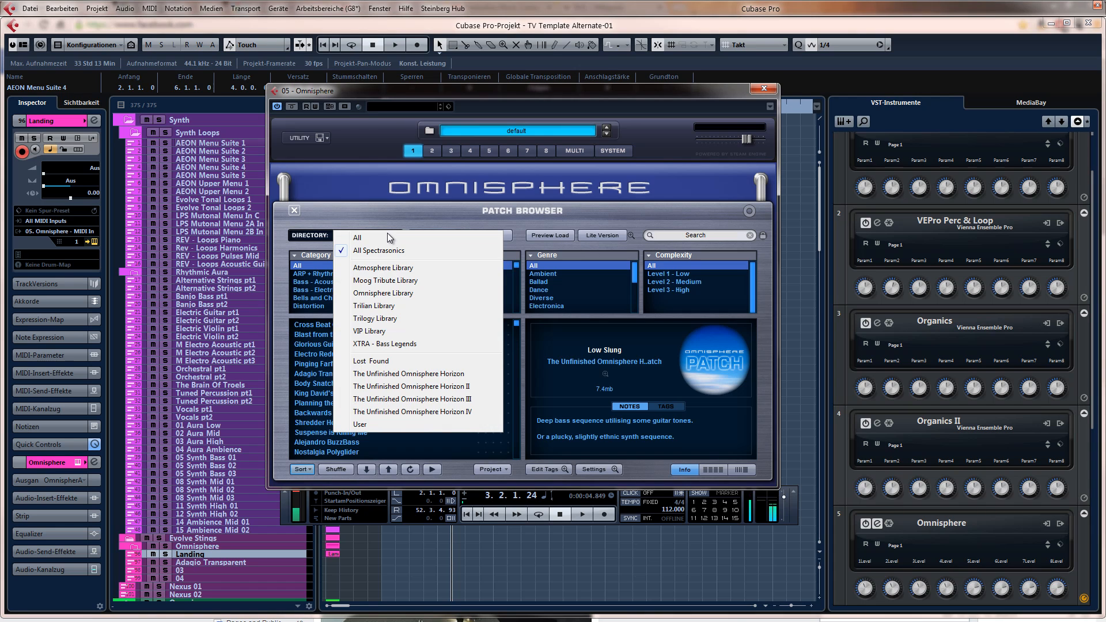
left_click(437, 387)
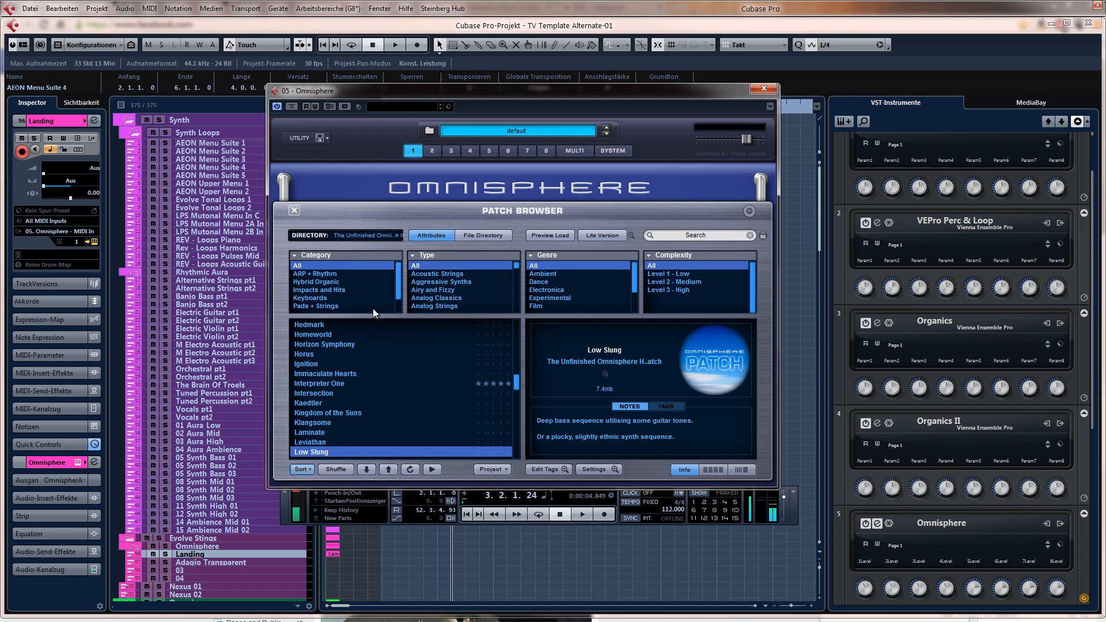
left_click(316, 274)
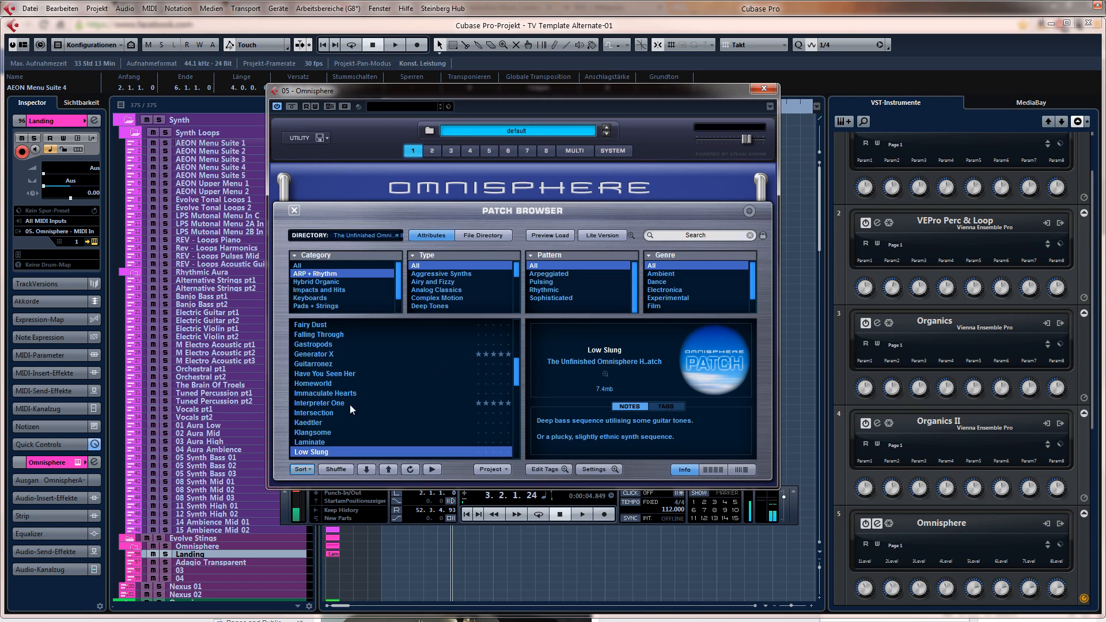
Try the Homeworld and Immaculate Hearts patches, load Interpreter One and close the Omnisphere window
left_click(327, 383)
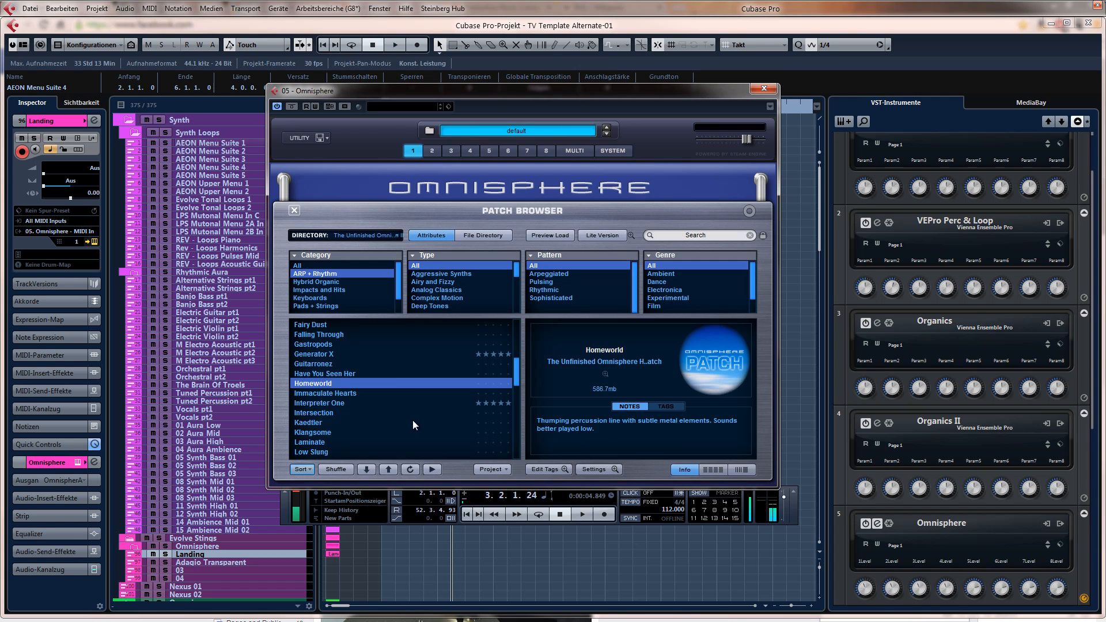
left_click(344, 393)
left_click(368, 469)
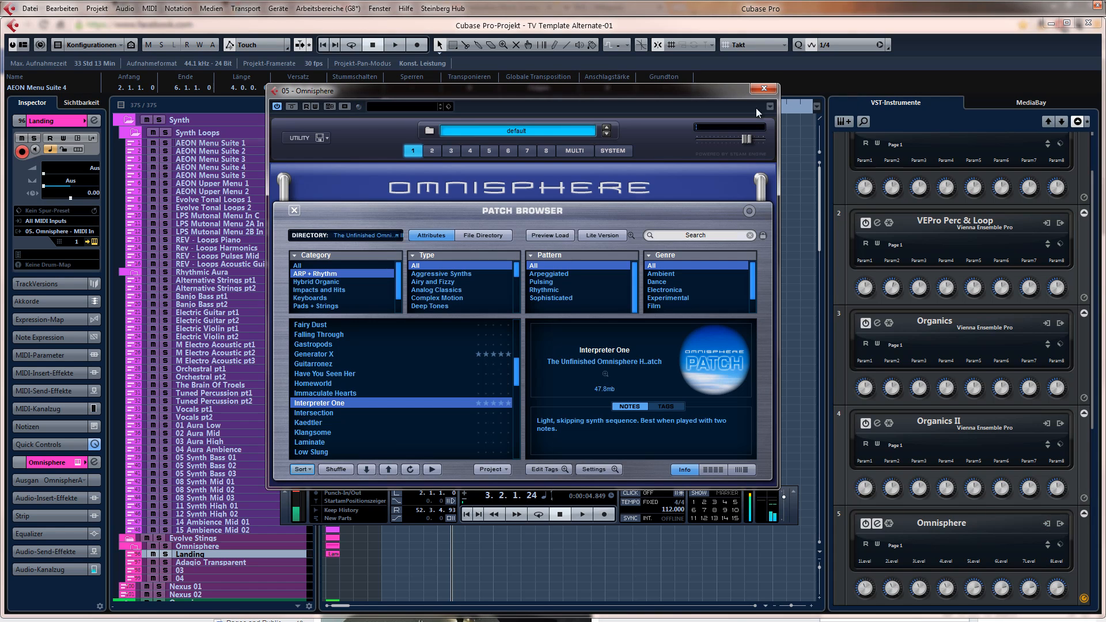
left_click(764, 89)
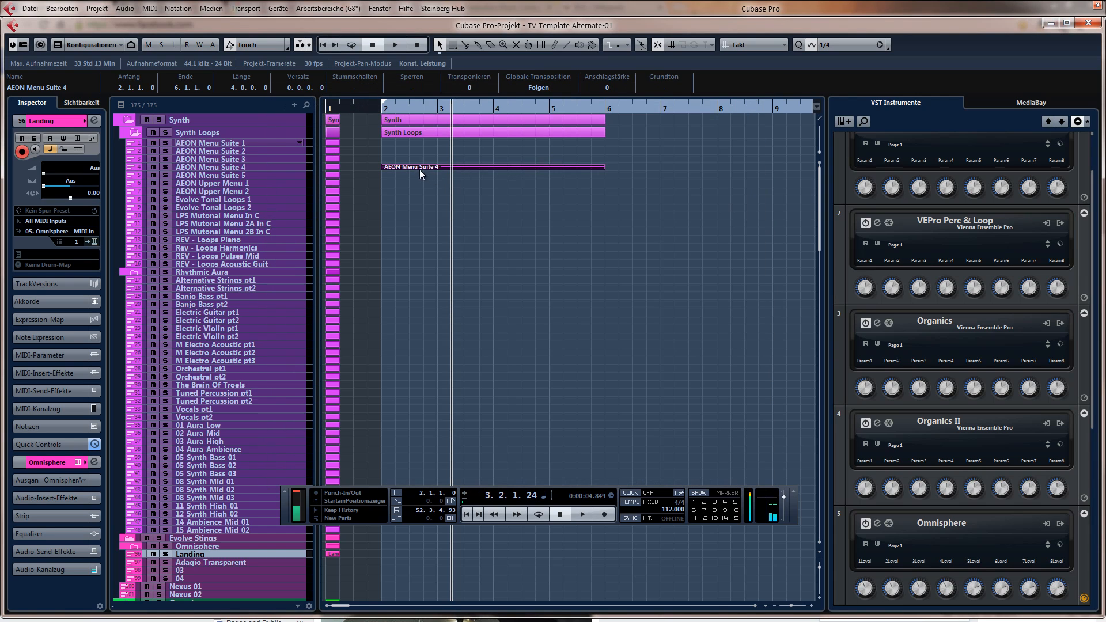
Move the AEON Menu Suite 4 part to bar 3, return the cursor to the left locator and turn the metronome click on
left_click_drag(427, 165, 457, 164)
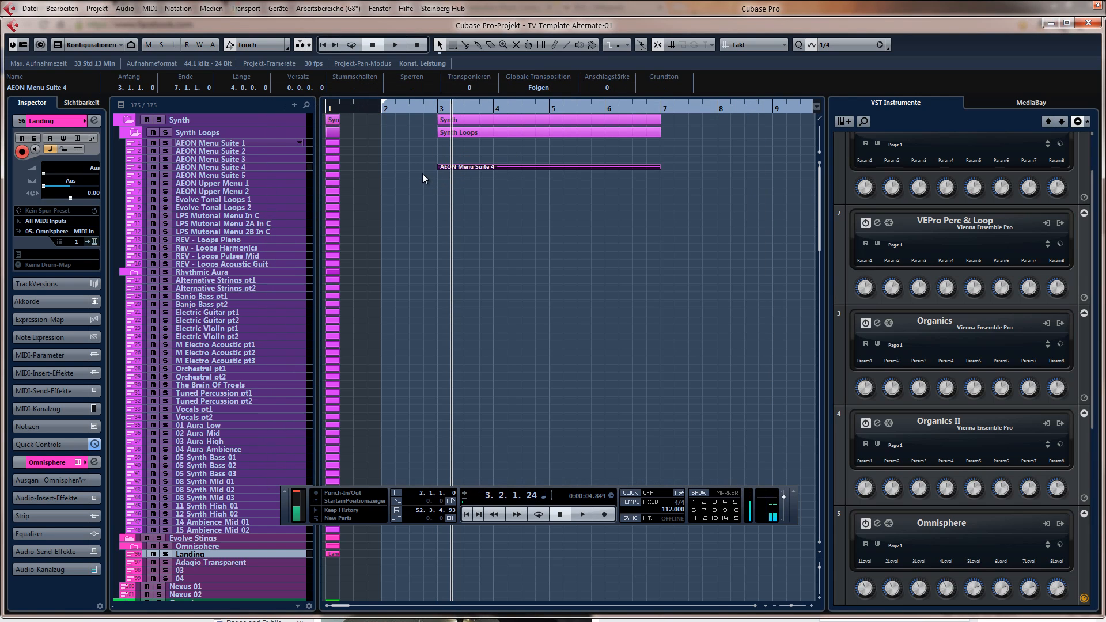
key("KP_1")
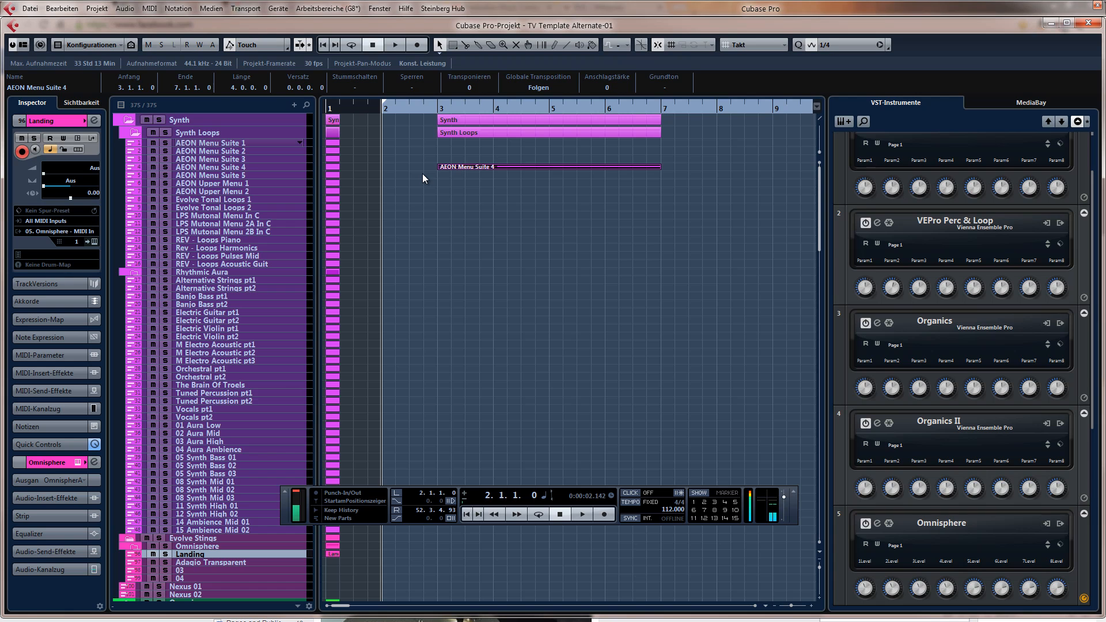
key("c")
key("KP_Multiply")
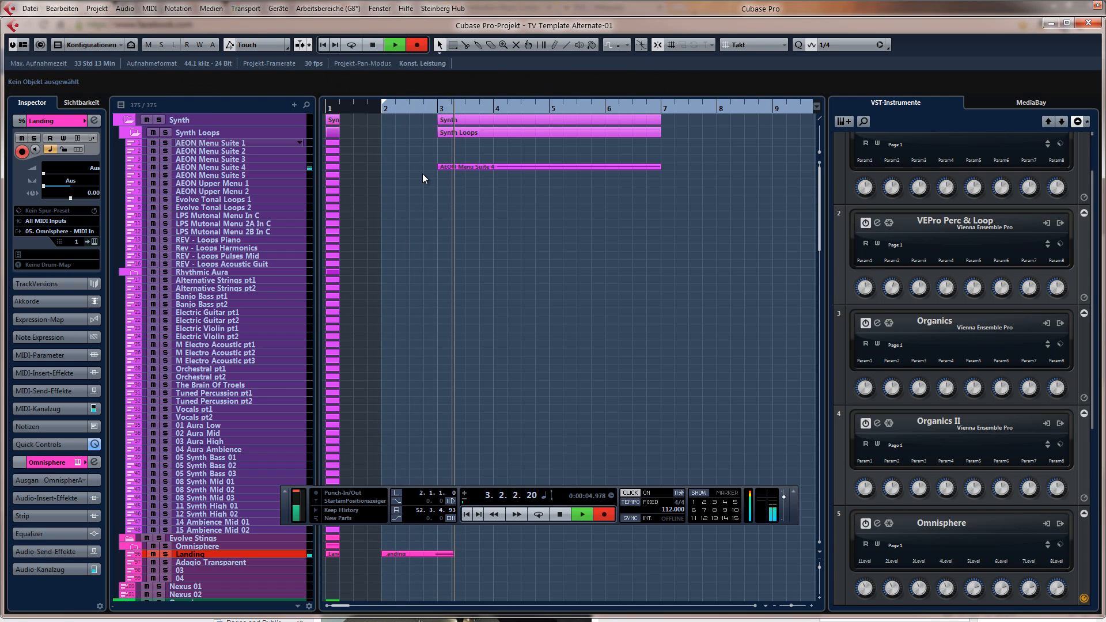
key("KP_0")
key("Delete")
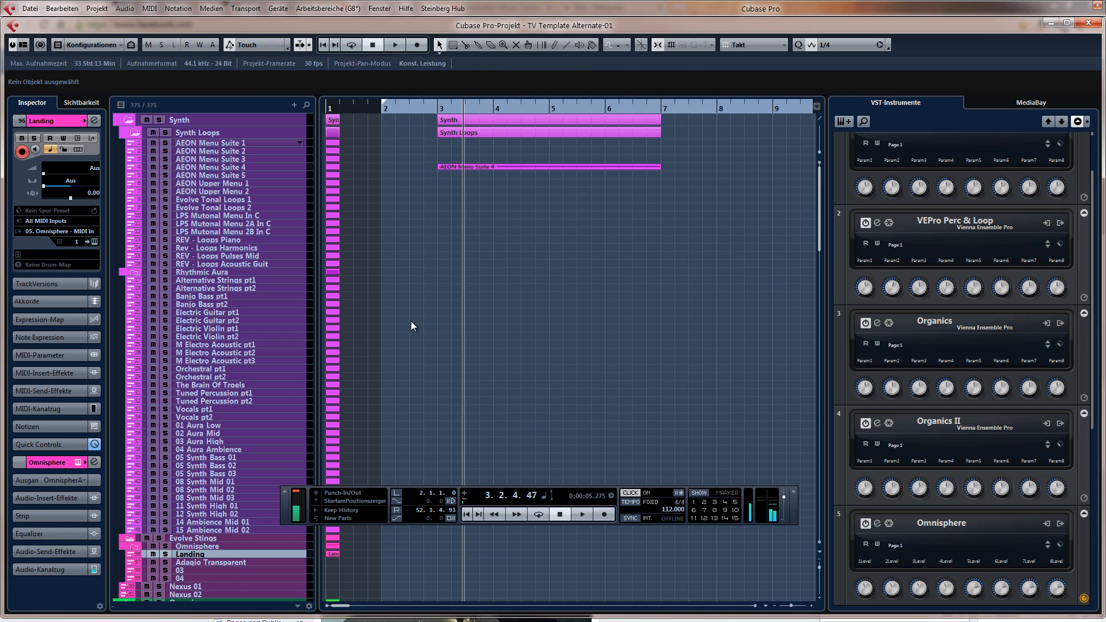
Record a sustained two-voice phrase on the Landing track from the left locator, playing notes from bar 3 to bar 7
key("KP_1")
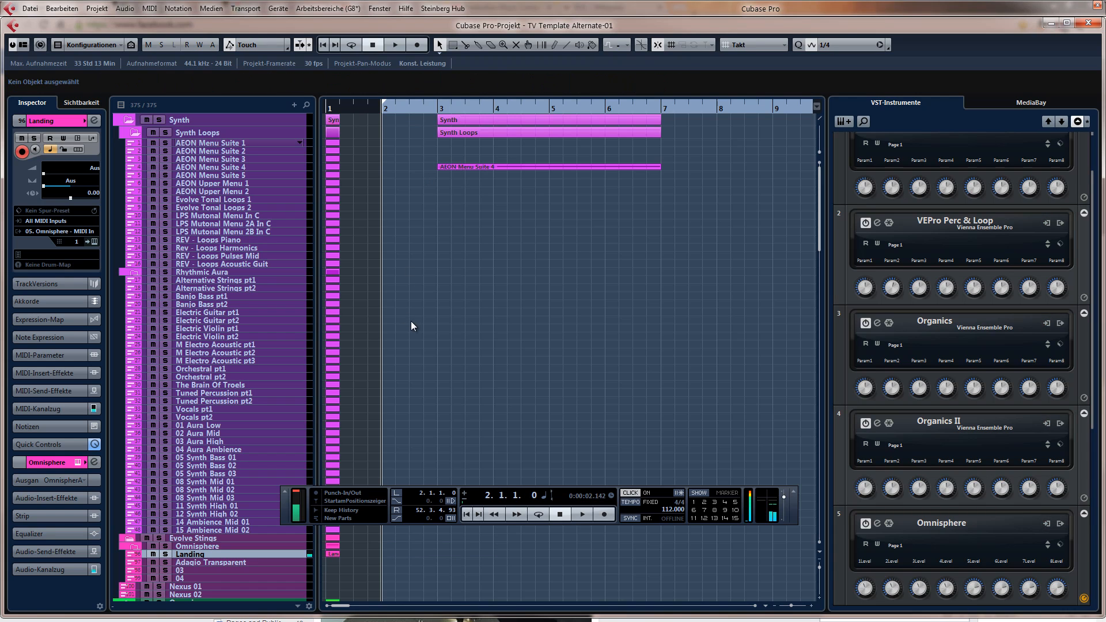
key("KP_Multiply")
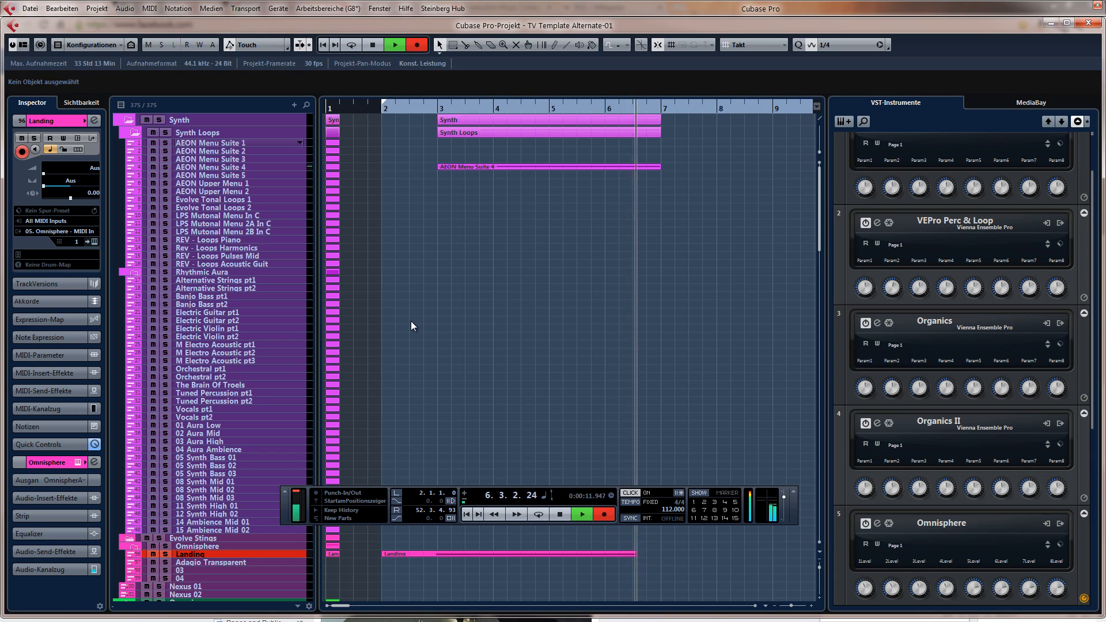
key("space")
Trim the Landing part in the Key Editor so it starts at bar 3 and ends at bar 7
key("ctrl+e")
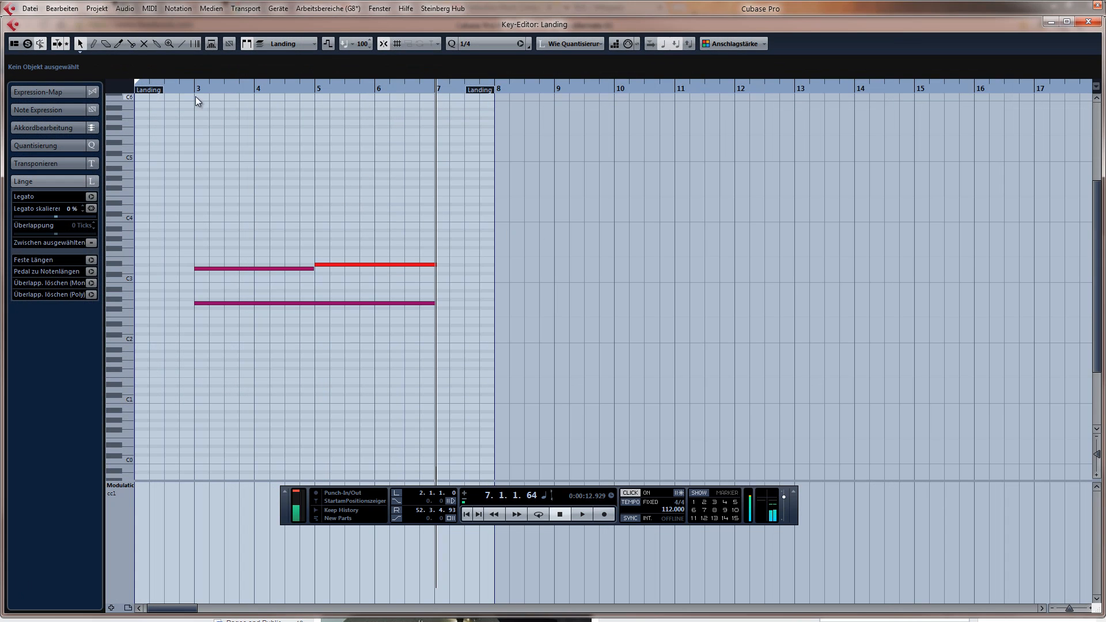
left_click_drag(148, 97, 214, 99)
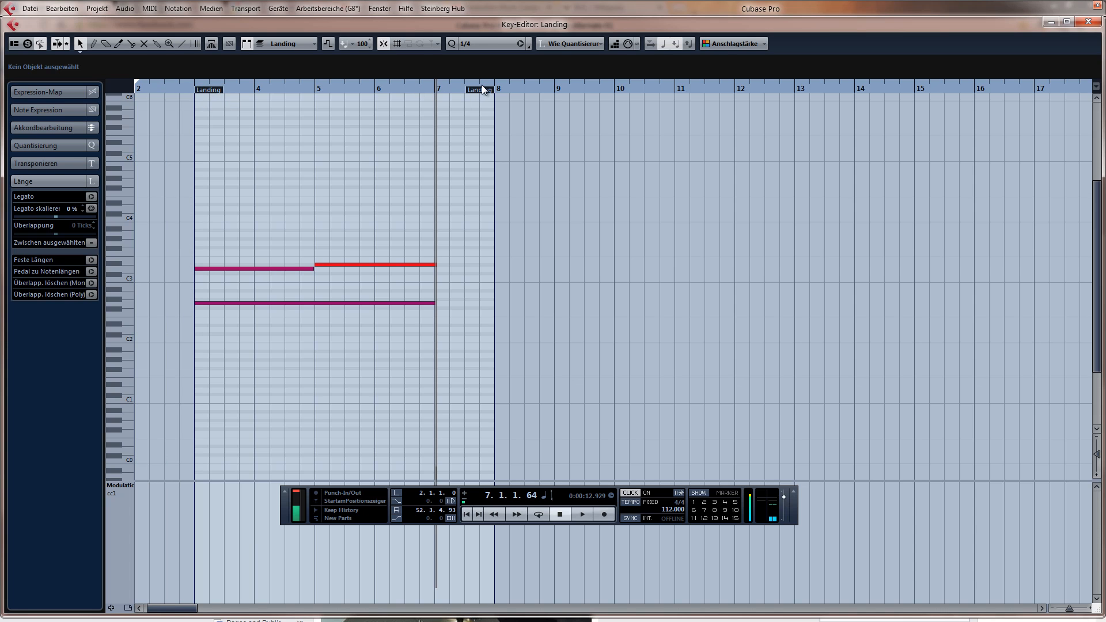
left_click_drag(484, 91, 435, 92)
key("ctrl+e")
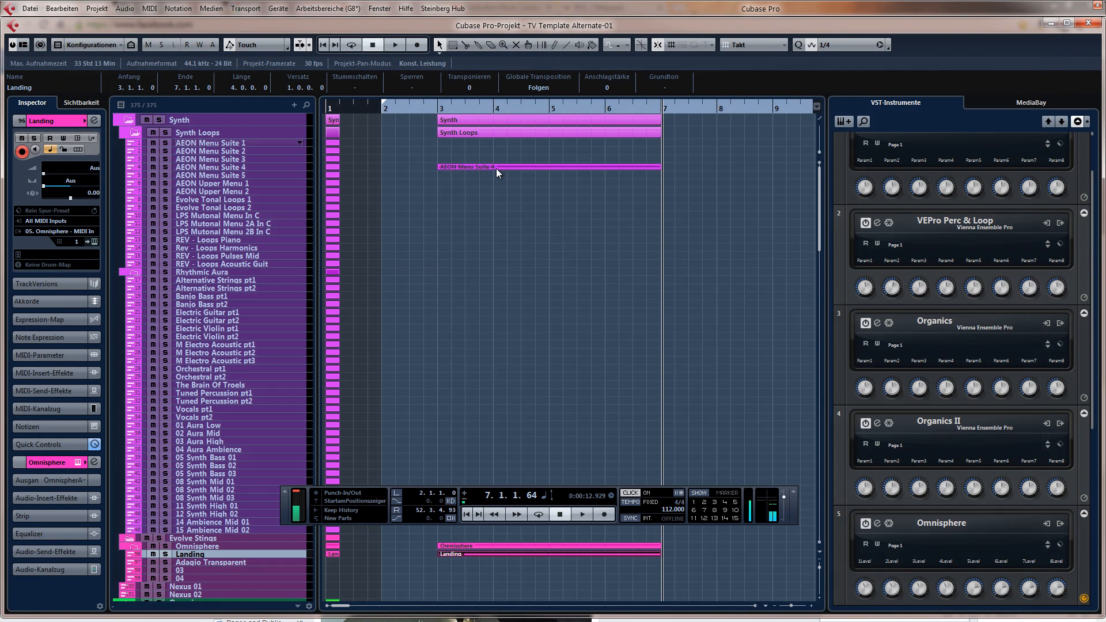
Open the AEON Menu Suite 4 part in the Key Editor and listen to it from bar 3
left_click(434, 105)
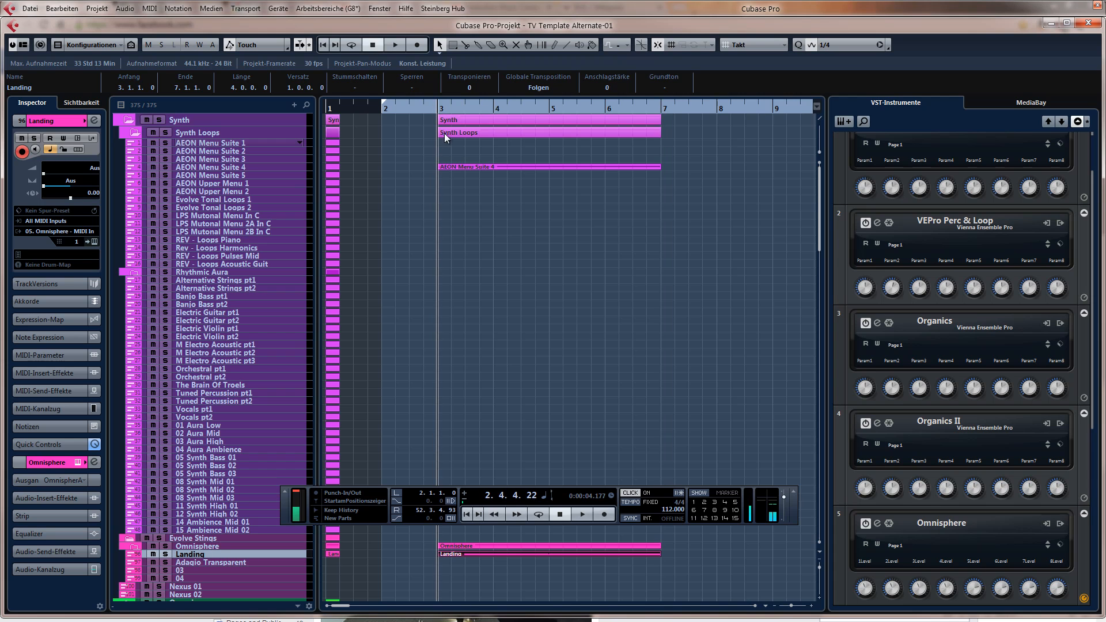
left_click(244, 167)
double_click(455, 166)
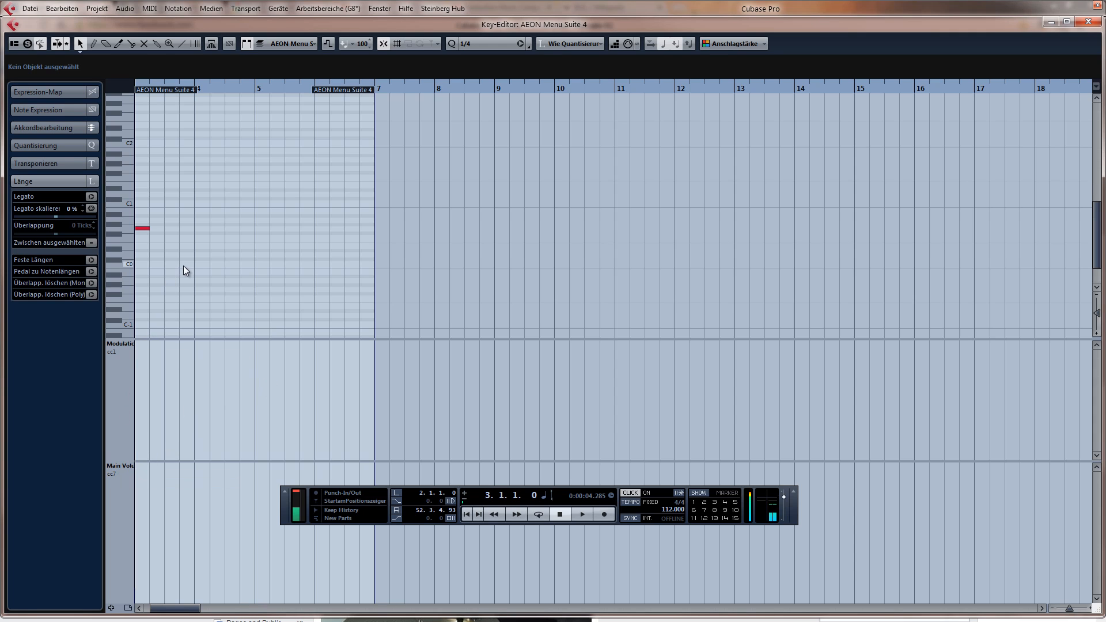
scroll(183, 268, "up", 5)
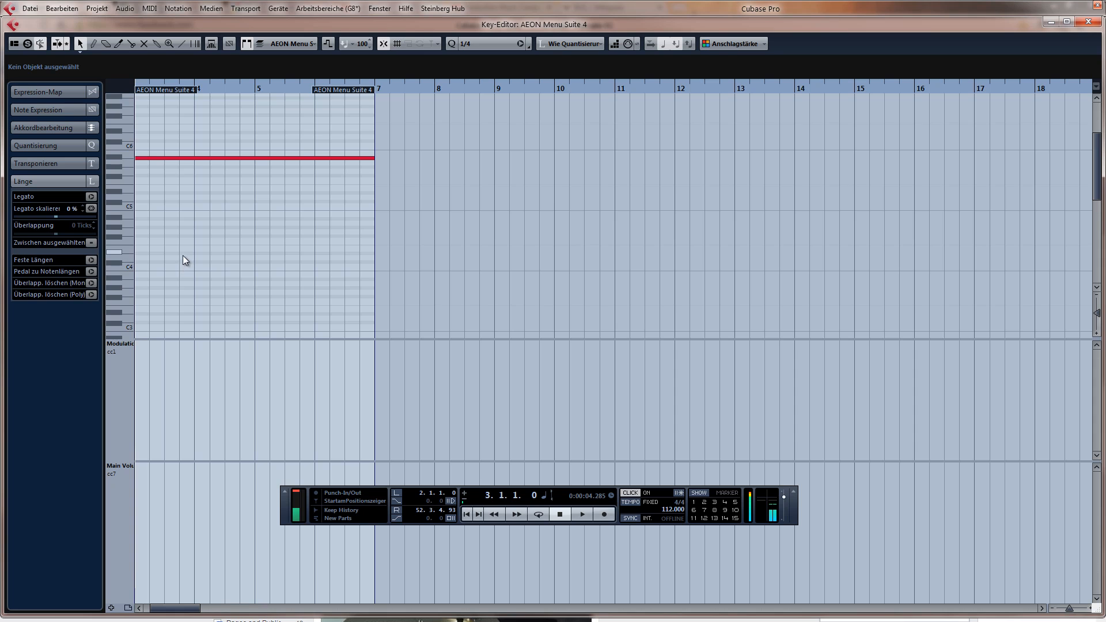
scroll(172, 268, "up", 4)
scroll(282, 113, "left", 3)
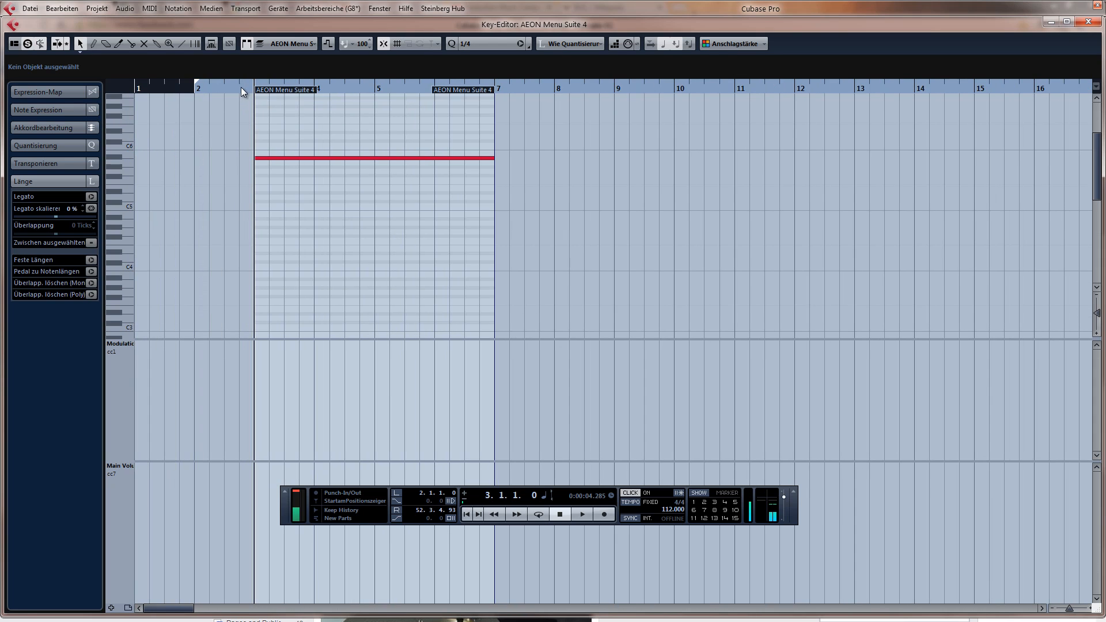
key("space")
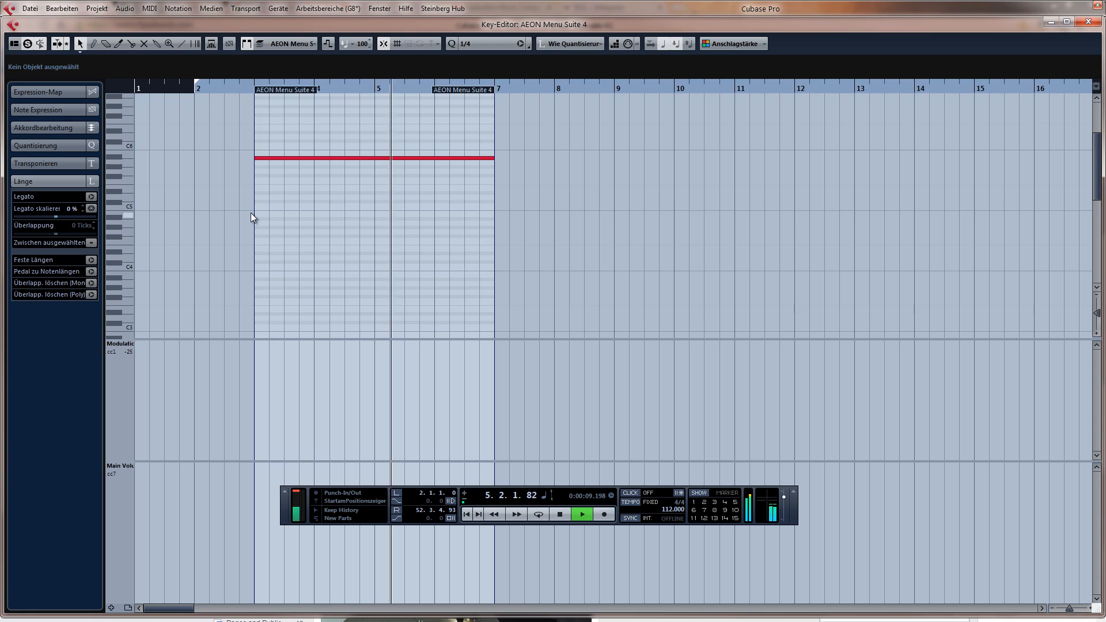
key("space")
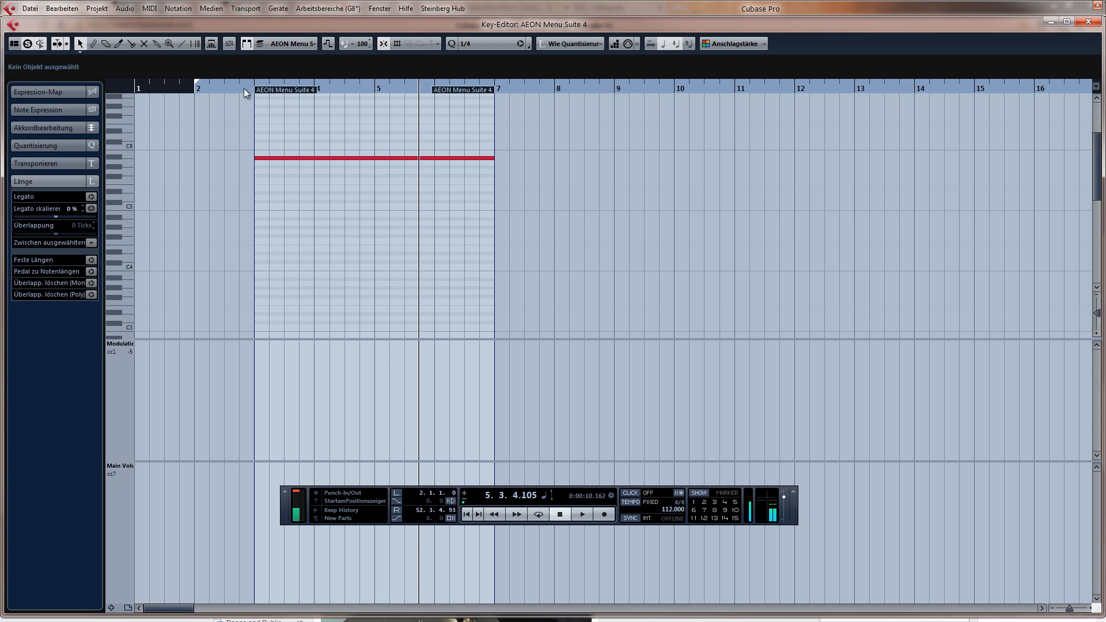
Record a gently wavering modulation (CC1) curve onto the AEON Menu Suite 4 part from bar 3 to bar 7
left_click(248, 88)
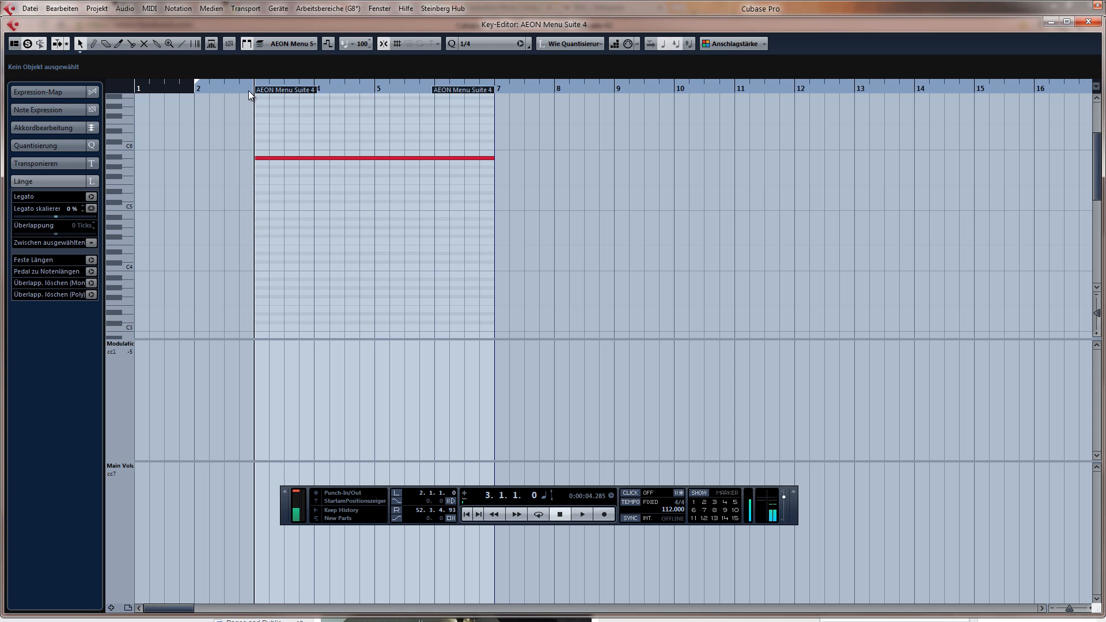
left_click(257, 368)
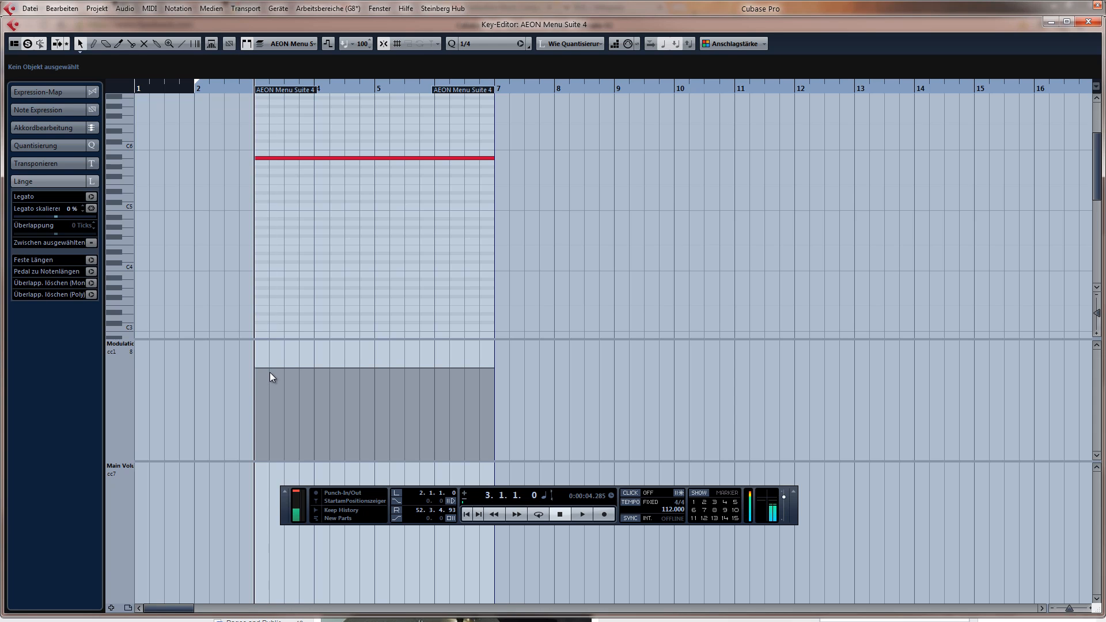
key("KP_Multiply")
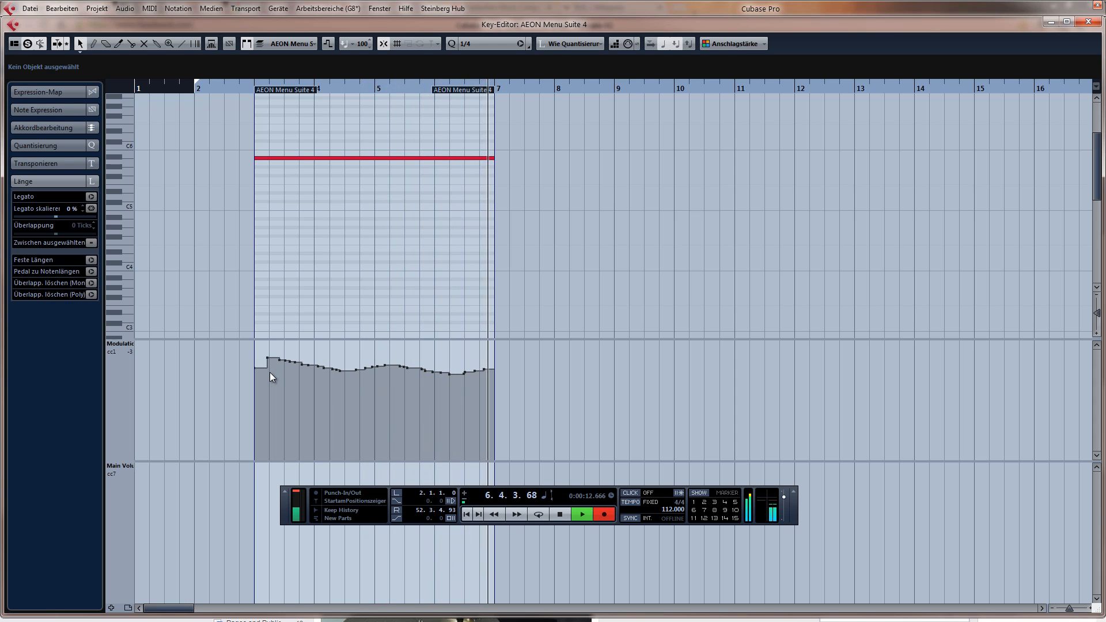
key("space")
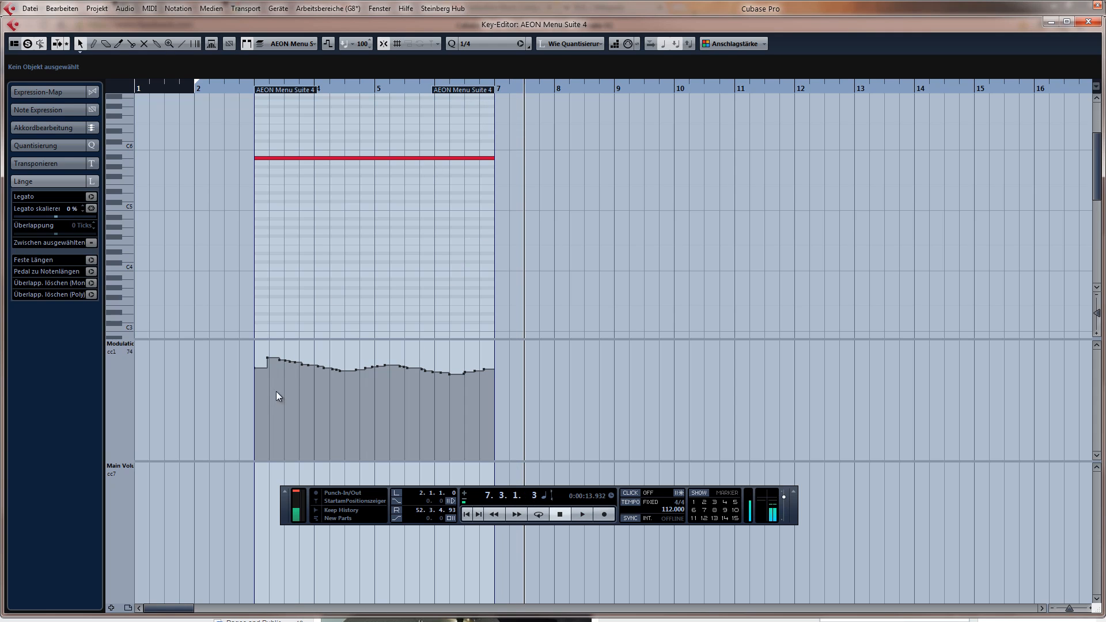
Smooth the start of the modulation curve with a value of 102 at bar 3, and play the part back
left_click_drag(267, 358, 257, 365)
left_click(257, 368)
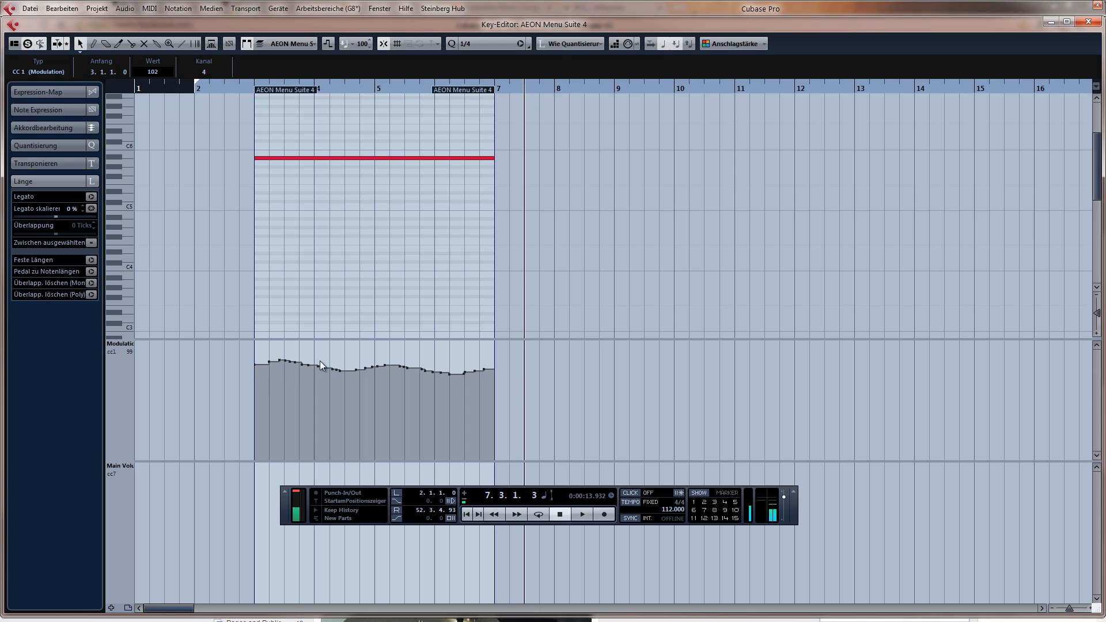
left_click(250, 90)
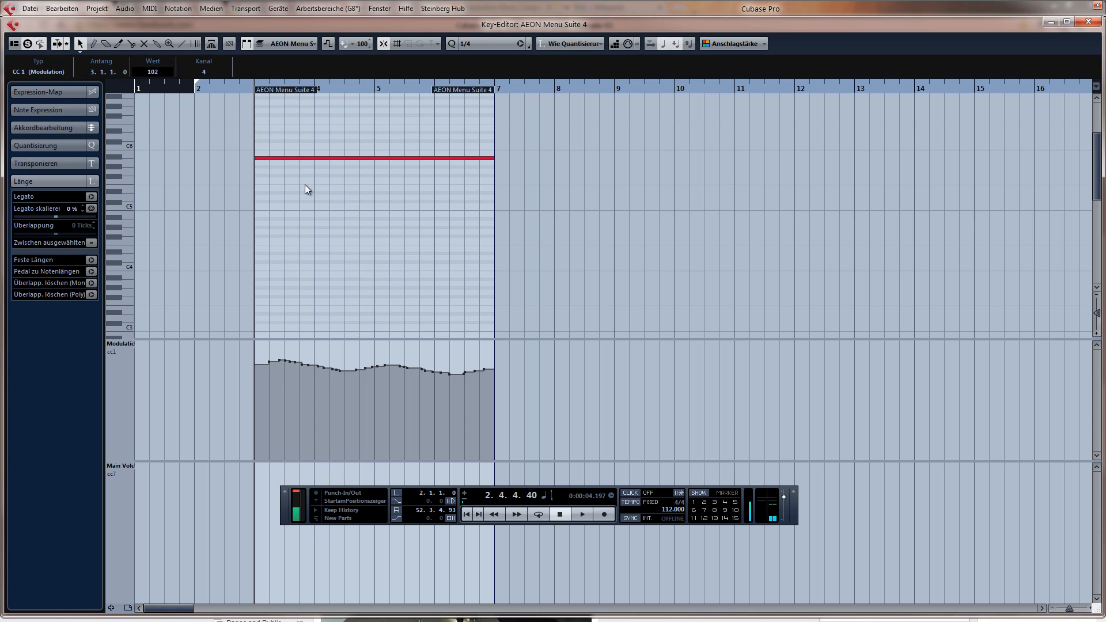
key("space")
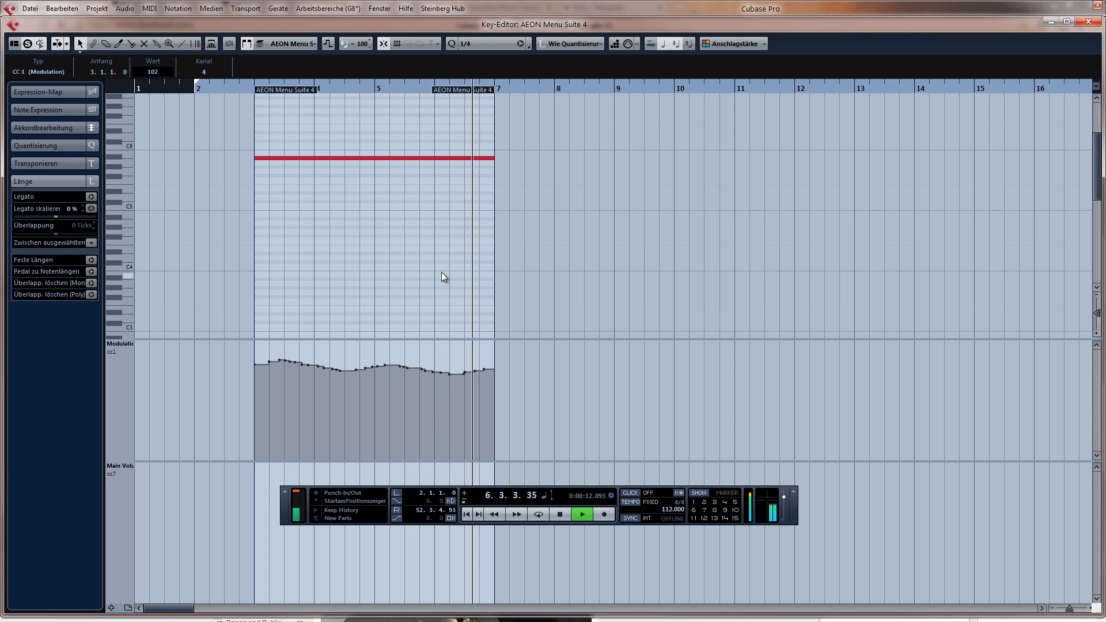
key("space")
key("Return")
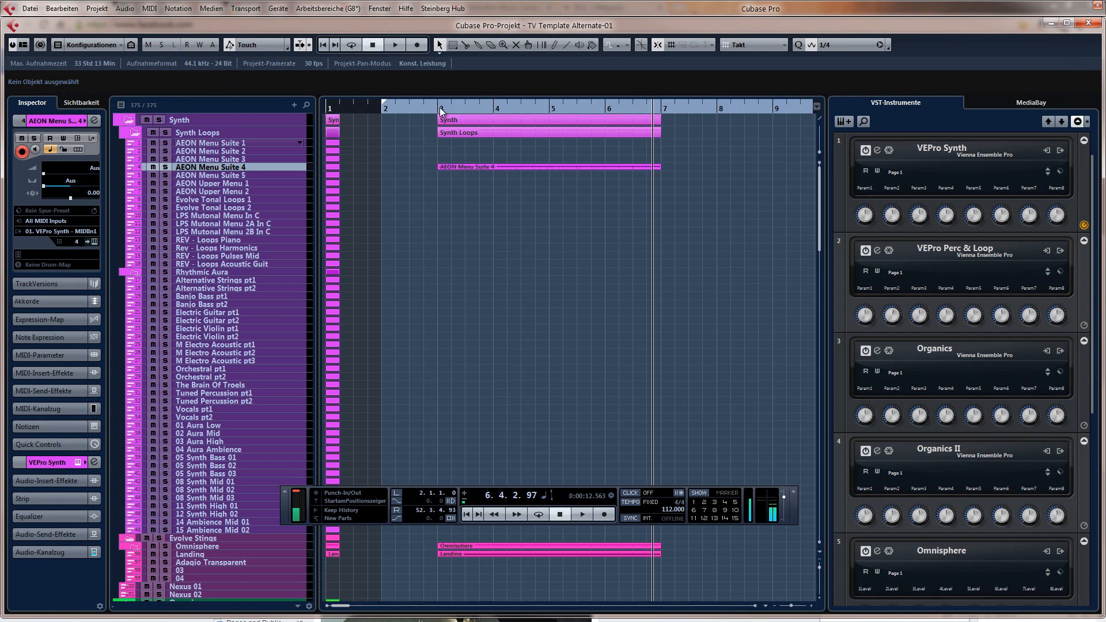
Listen to the layered AEON and Omnisphere parts together from bar 3 in the project window
left_click(440, 107)
key("space")
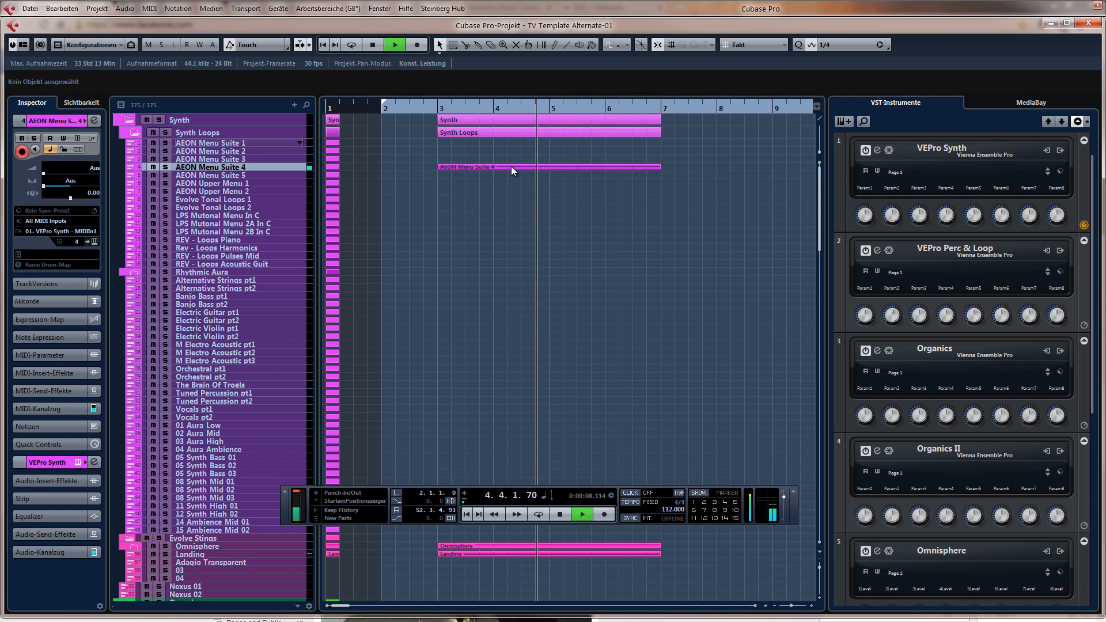
key("space")
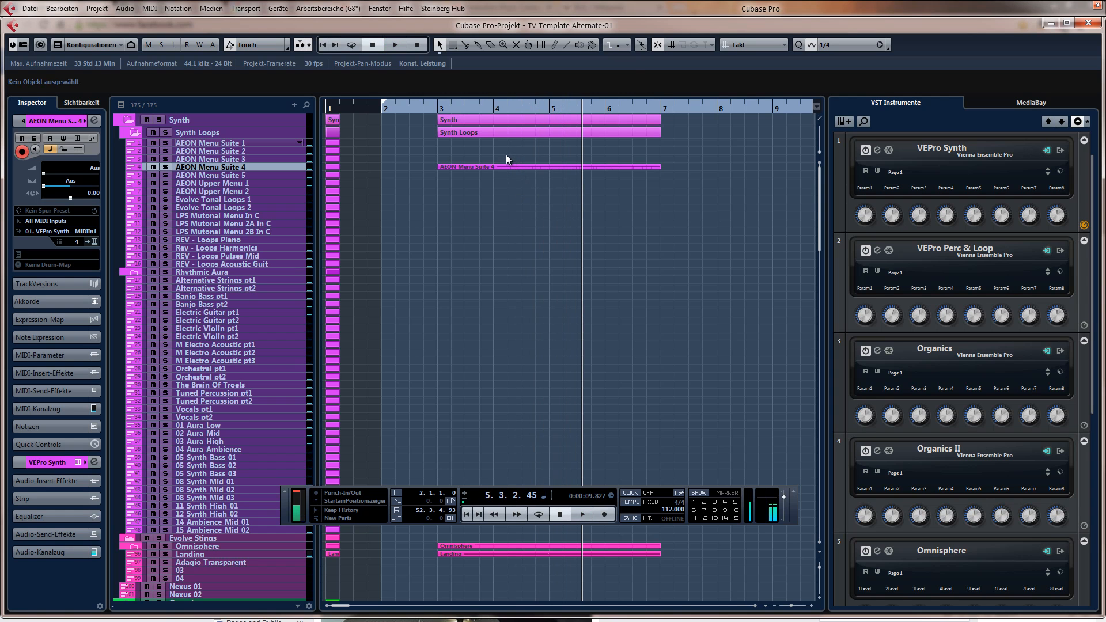
Show note velocity below the AEON Menu Suite 4 notes, set the opening velocity to about 78, and replay the arrangement from bar 3
double_click(507, 167)
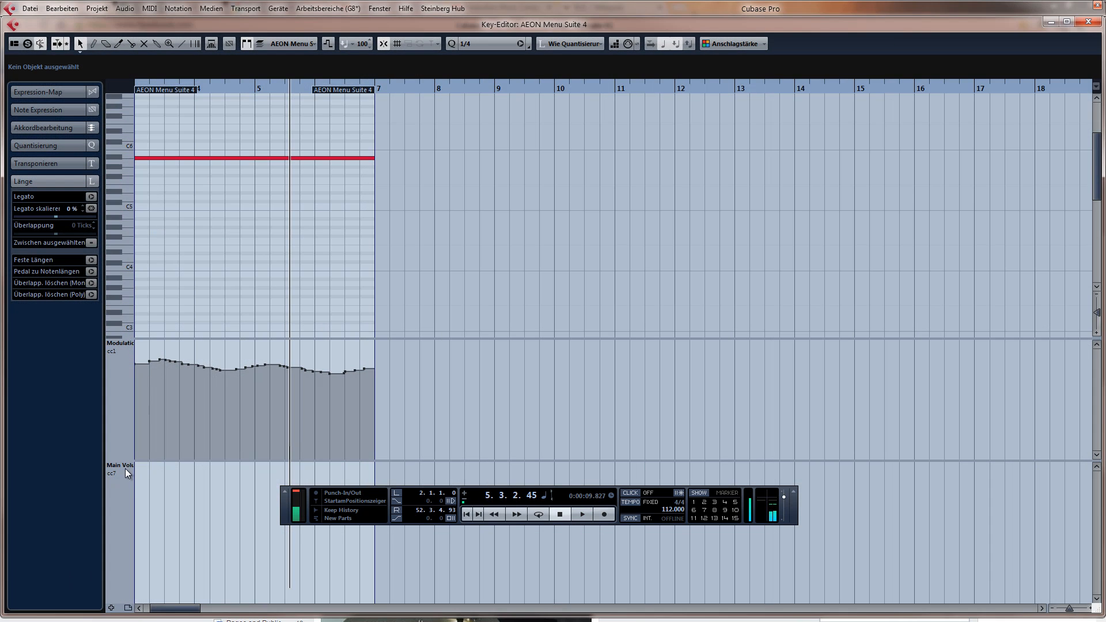
left_click(125, 468)
left_click(195, 232)
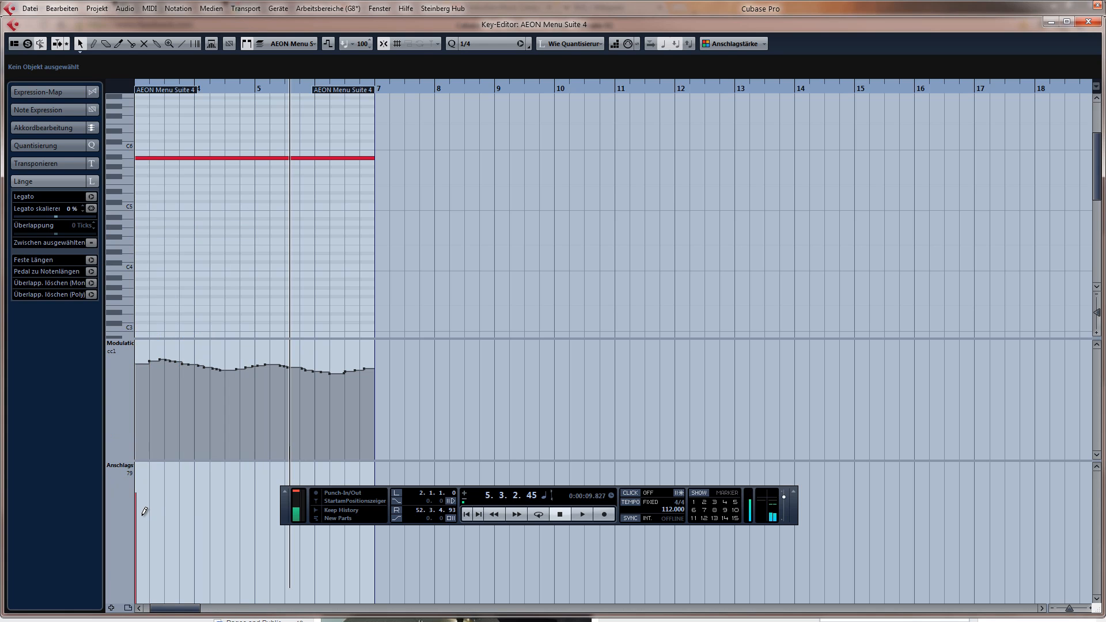
left_click(145, 512)
key("Return")
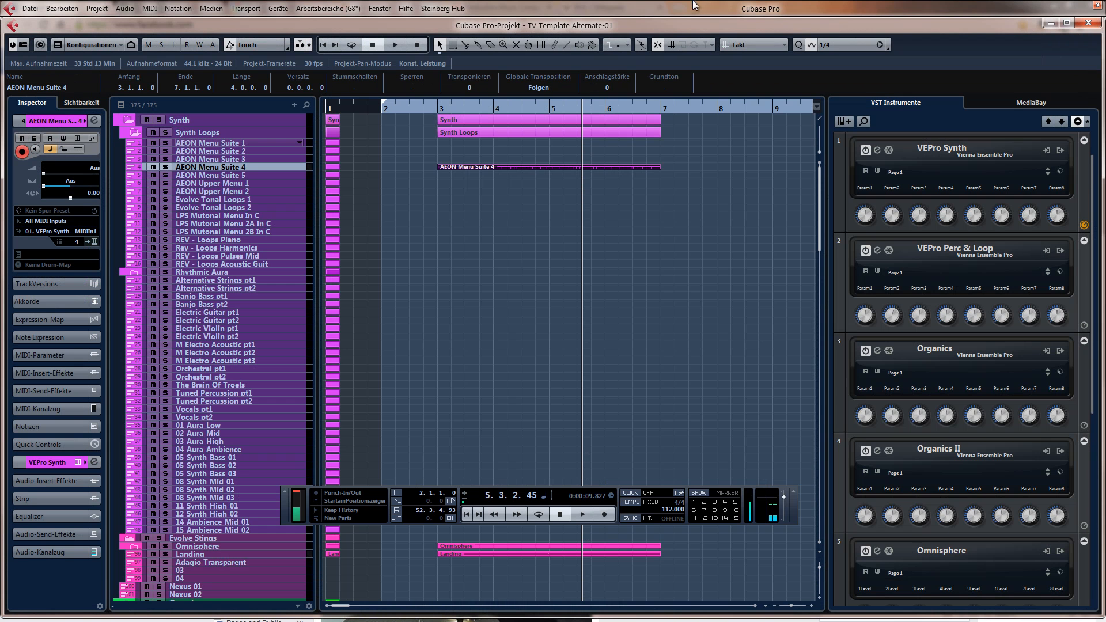
left_click(438, 107)
key("space")
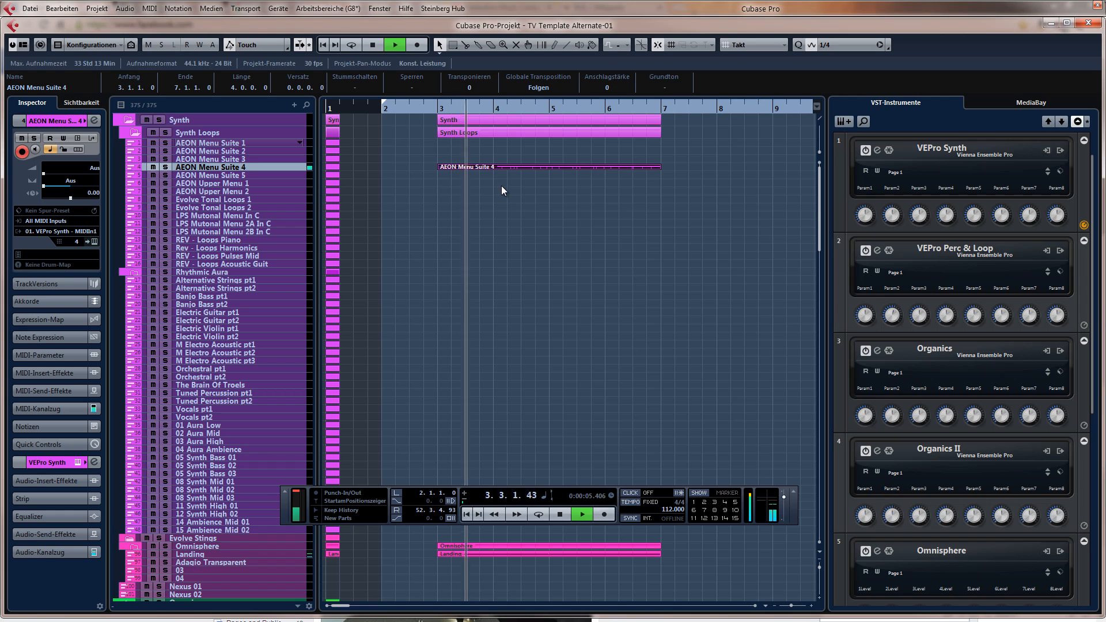
Duplicate the AEON Menu Suite 4, Omnisphere and Landing parts so the copies run from bar 7 to bar 11
key("F2")
key("g")
key("g")
key("g")
key("g")
key("g")
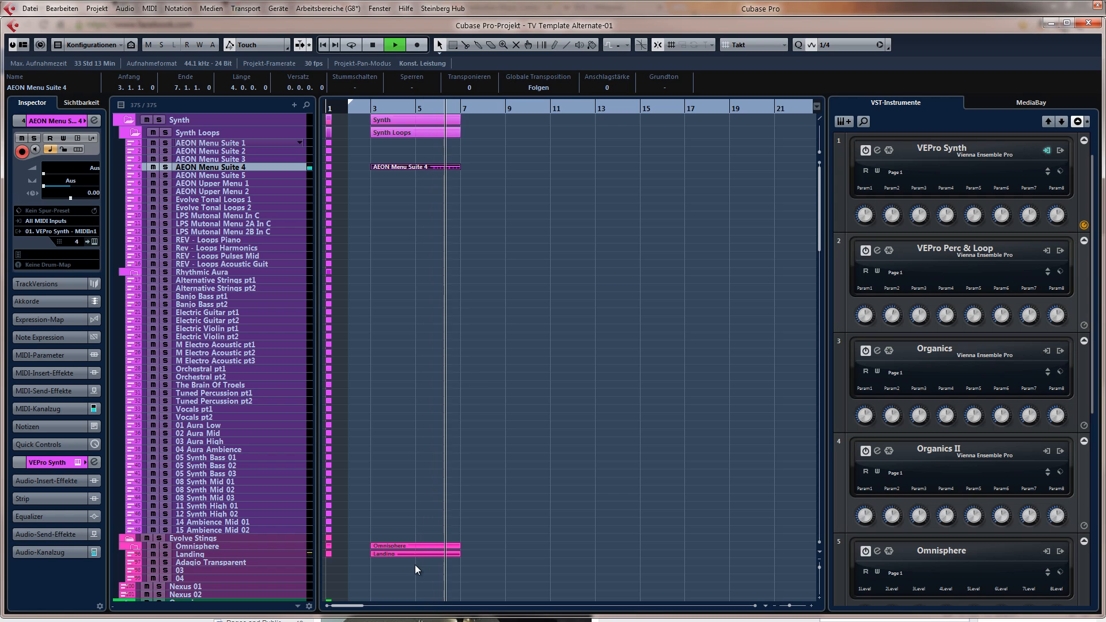
key("space")
left_click_drag(410, 570, 434, 167)
key("ctrl+d")
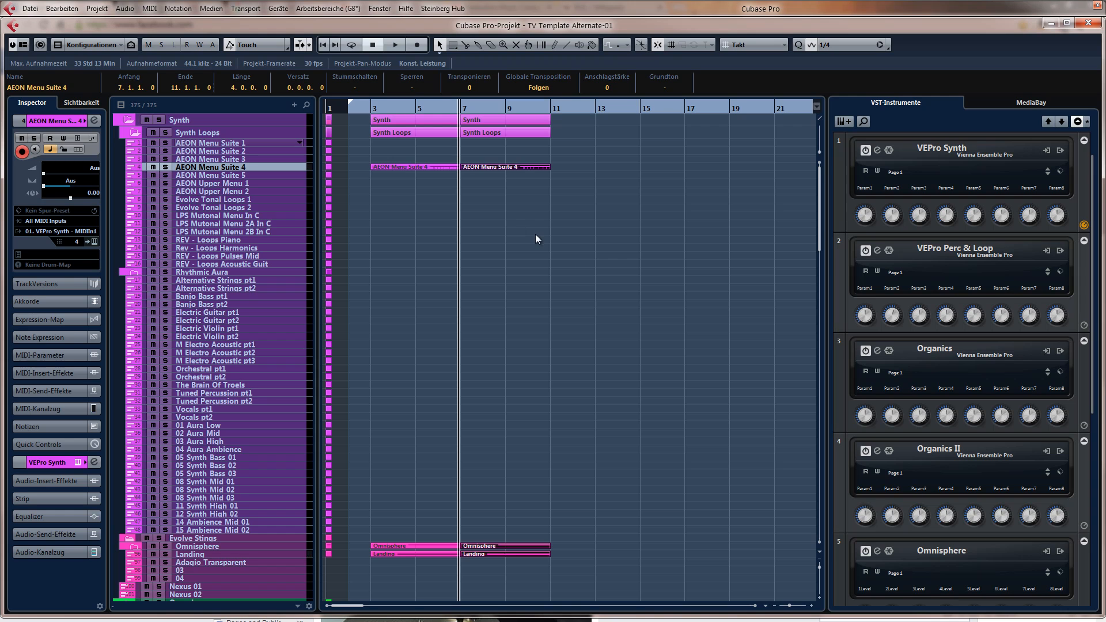
Audition Hybrid Scoring Breakout 1 and LPS Epic Organic Breakout 1 among the Perc Loops, and select LPS Epic Organic Breakout 2
scroll(499, 261, "down", 3)
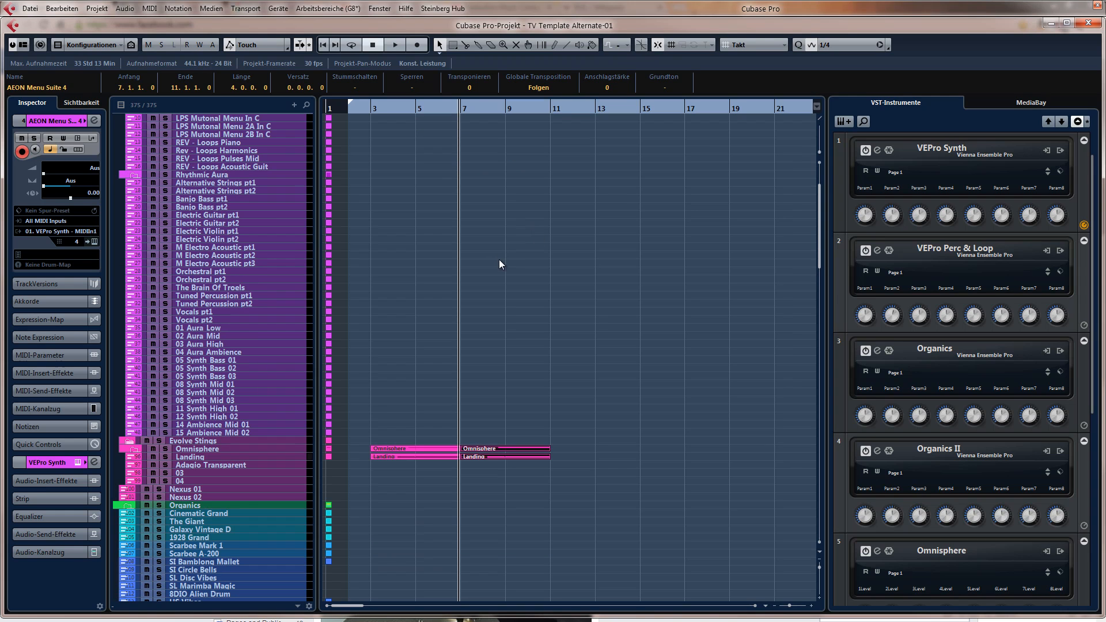
scroll(480, 283, "down", 12)
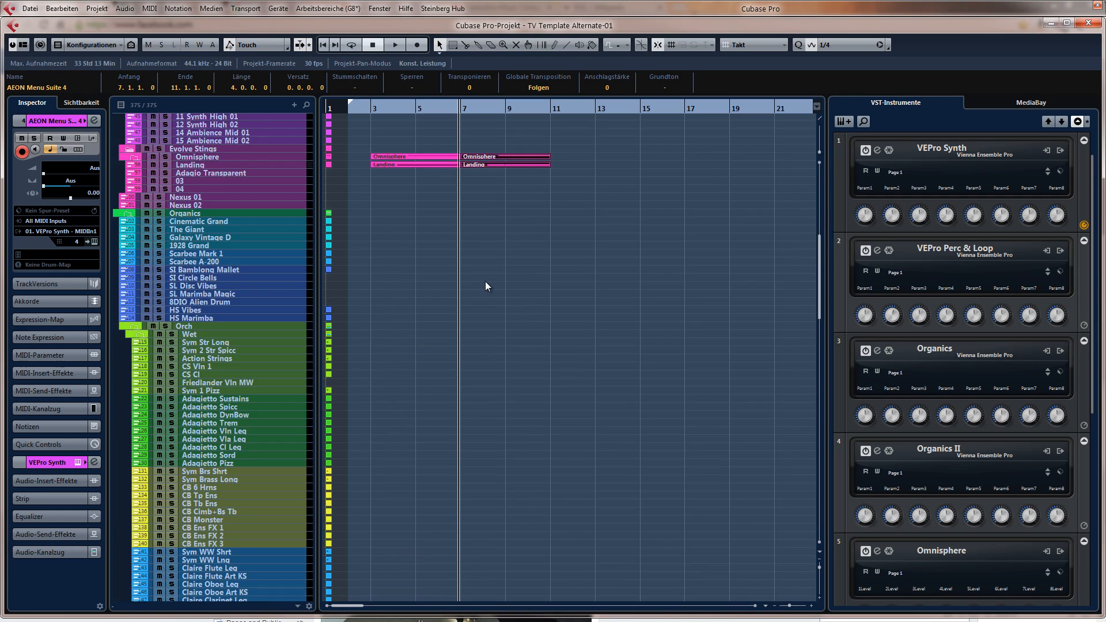
scroll(485, 281, "up", 10)
scroll(487, 282, "down", 20)
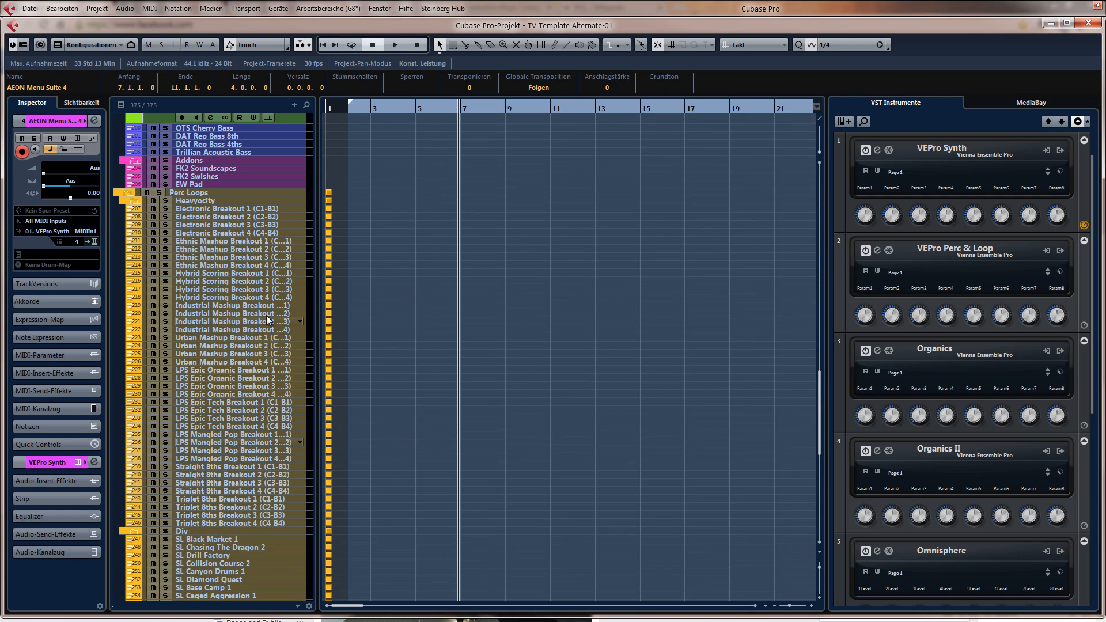
left_click(226, 273)
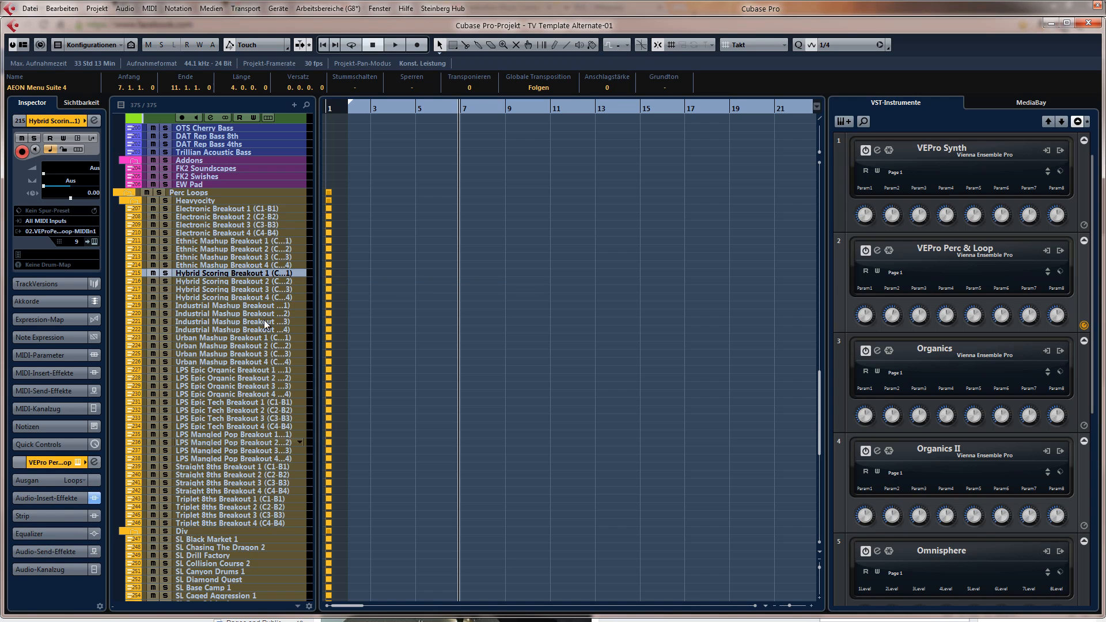
left_click(222, 370)
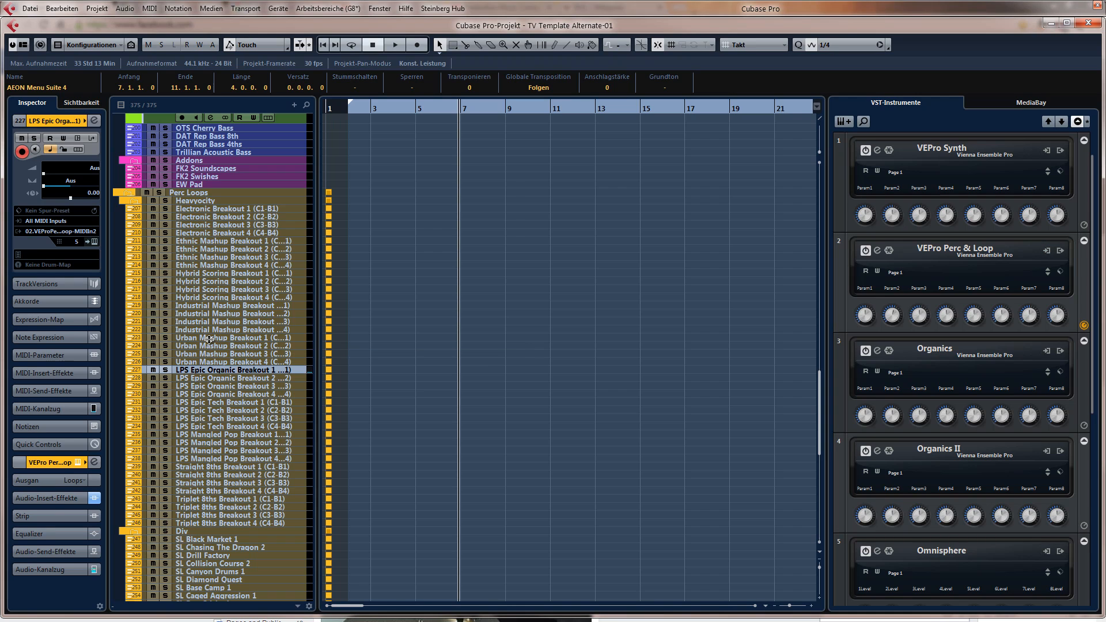
left_click(230, 379)
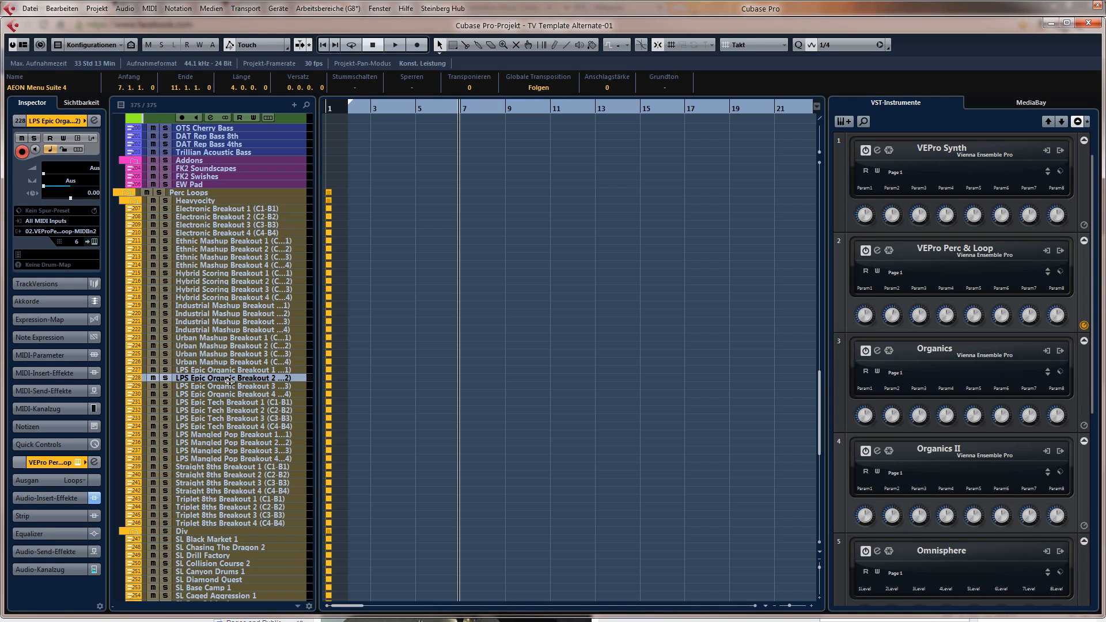
Create an empty part from bar 3 to bar 7 on the LPS Epic Organic Breakout 2 track and open it in the Key Editor
scroll(388, 222, "up", 20)
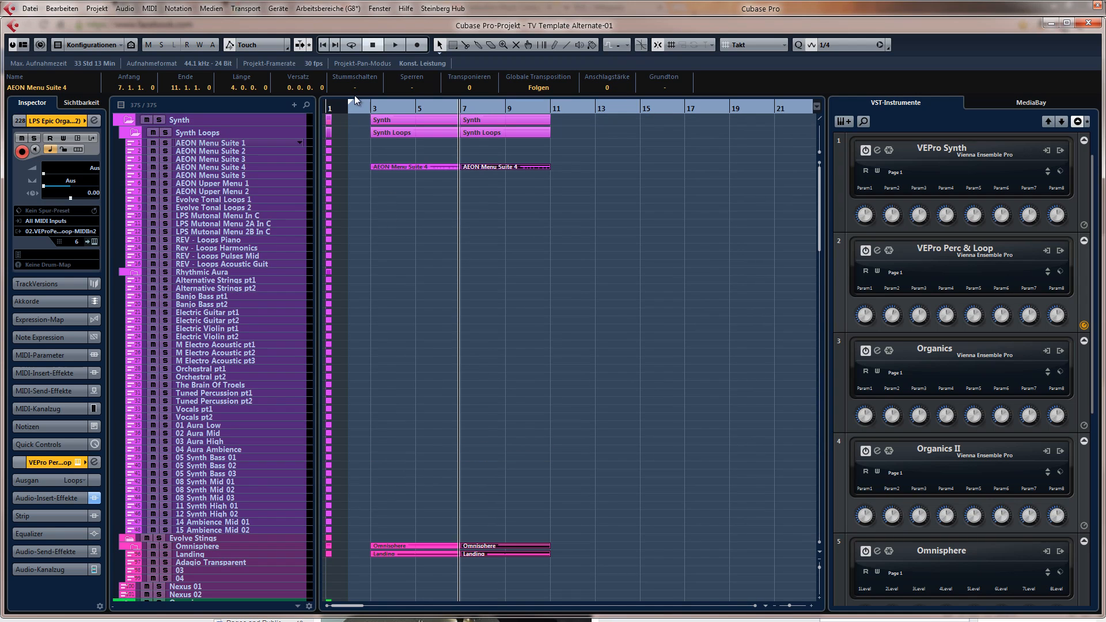
left_click(370, 108)
scroll(414, 293, "down", 20)
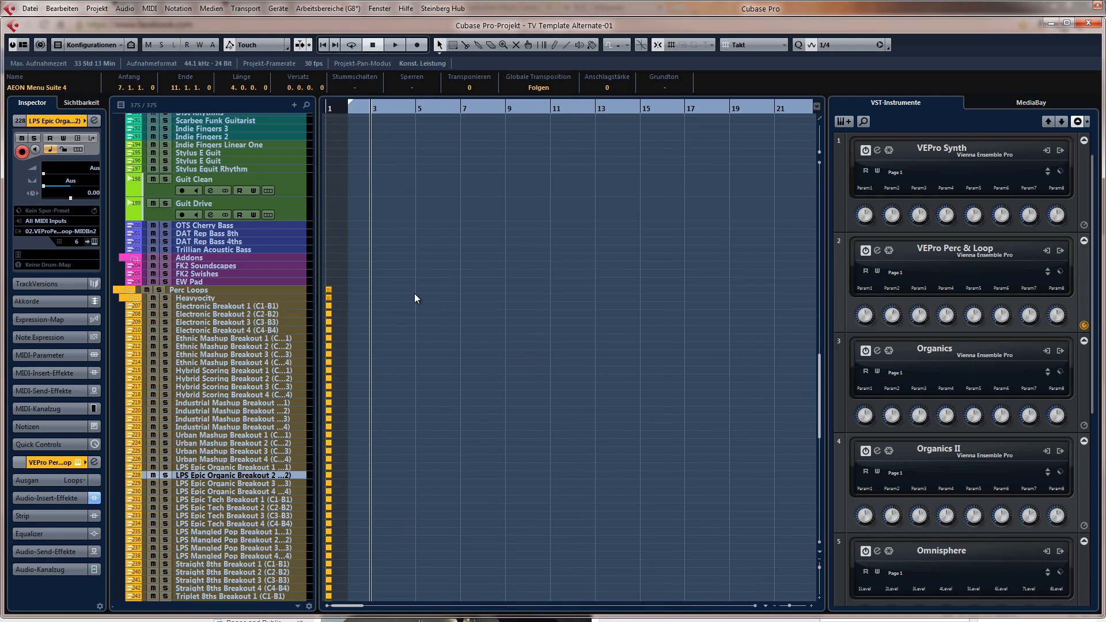
left_click_drag(374, 474, 462, 476)
double_click(427, 474)
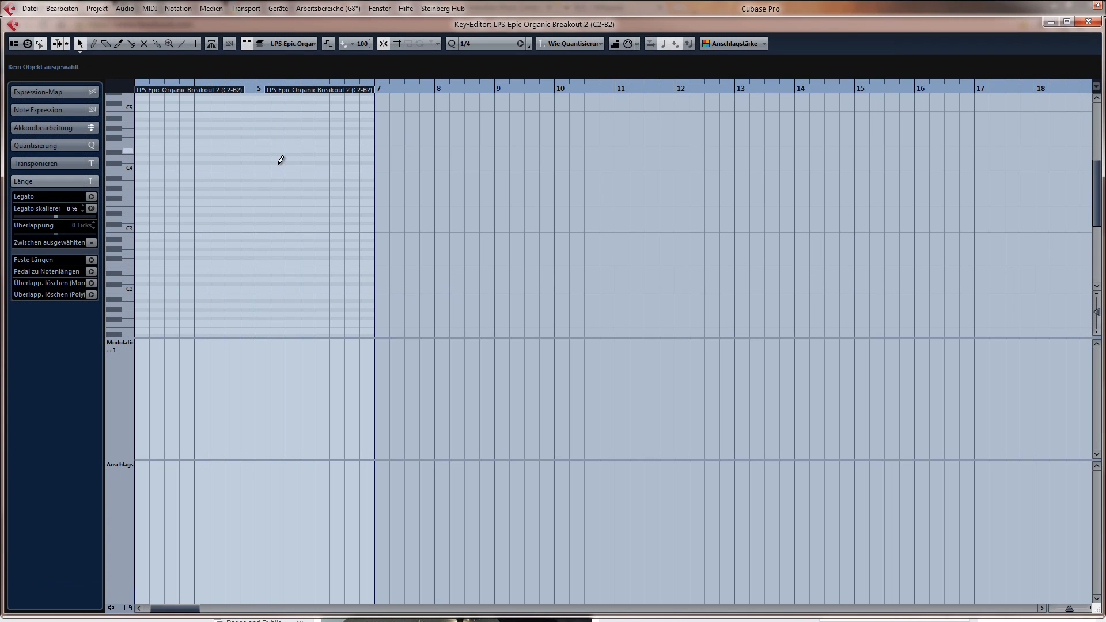
Draw a four-bar C4 note from bar 3 to bar 7, set its velocity to 73 and play it back
left_click_drag(138, 166, 378, 166)
mouse_move(139, 513)
left_mouse_down()
mouse_move(153, 509)
mouse_move(148, 518)
left_mouse_up()
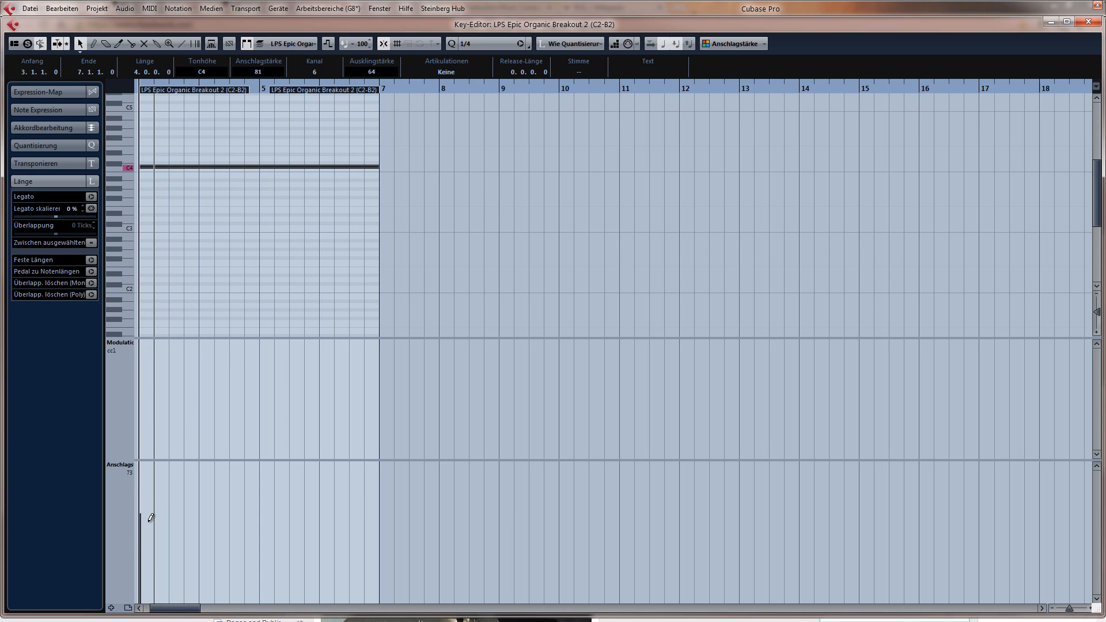
key("space")
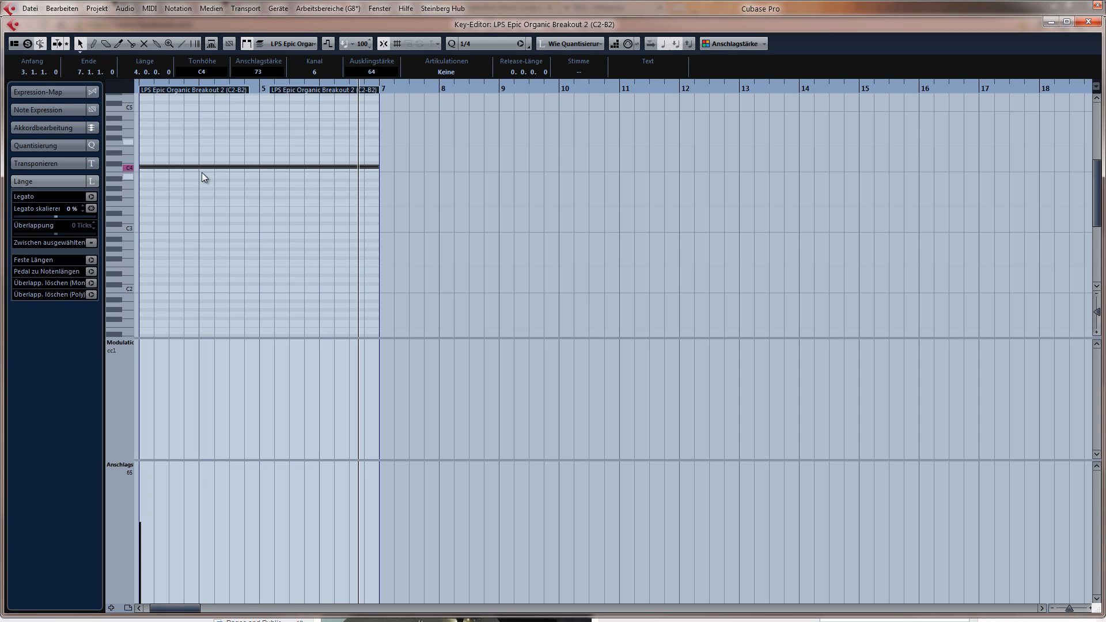
Transpose the sustained percussion loop note up to F4 and set its velocity to 80
left_click_drag(197, 147, 212, 204)
key("Up")
key("Up")
key("Up")
key("Up")
key("Up")
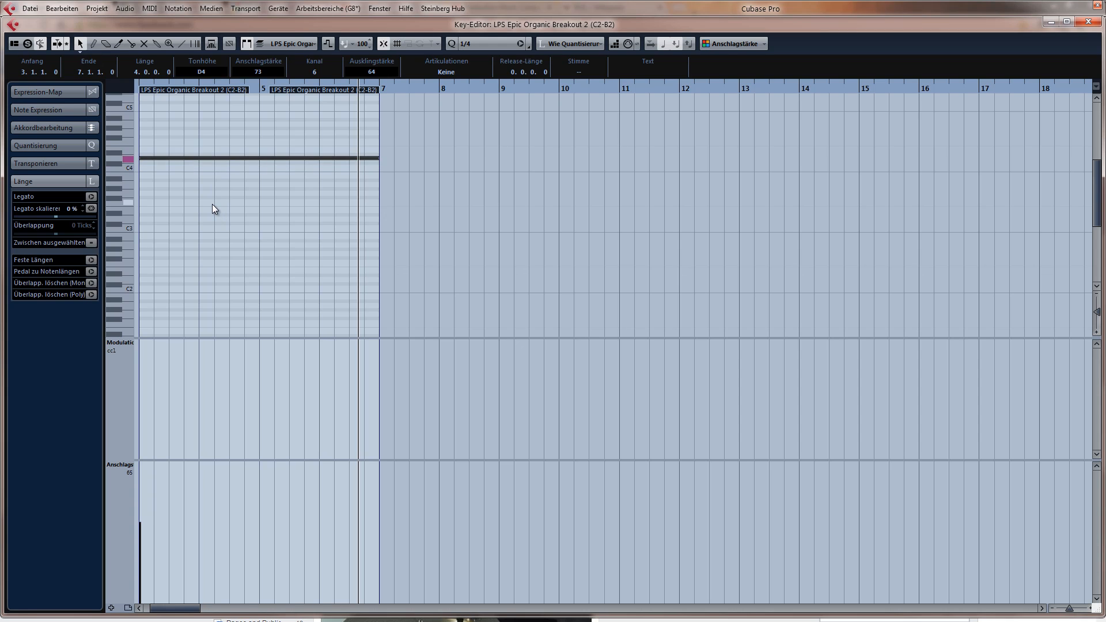
left_click(150, 514)
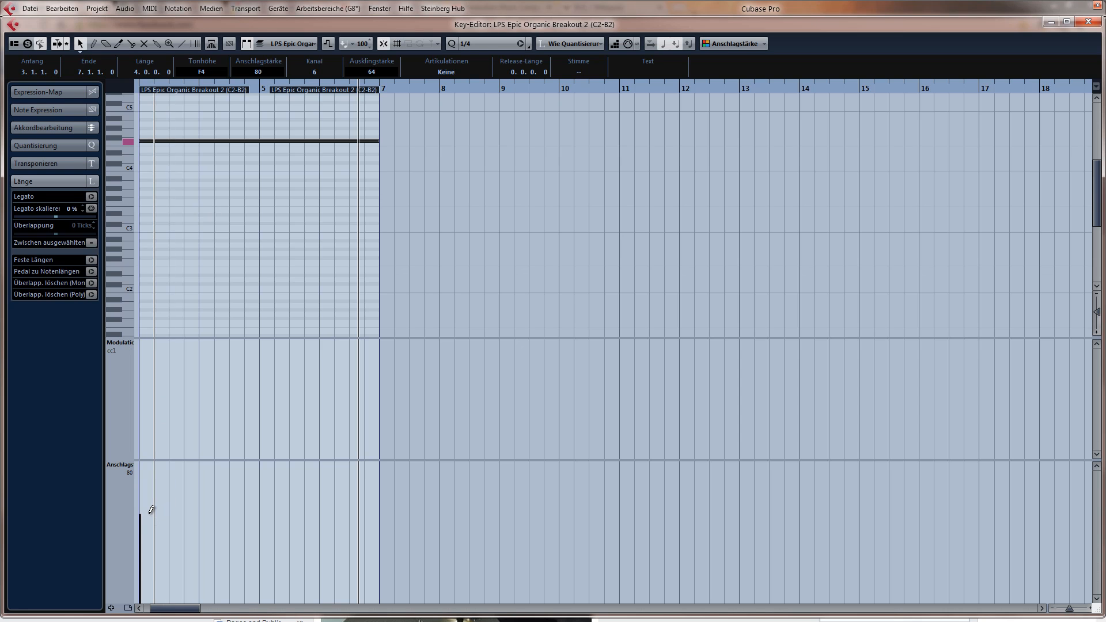
Play back the layers from bar 3 in the project window and duplicate the LPS Epic Organic Breakout 2 part to bars 7–11
key("Return")
left_click(372, 142)
key("space")
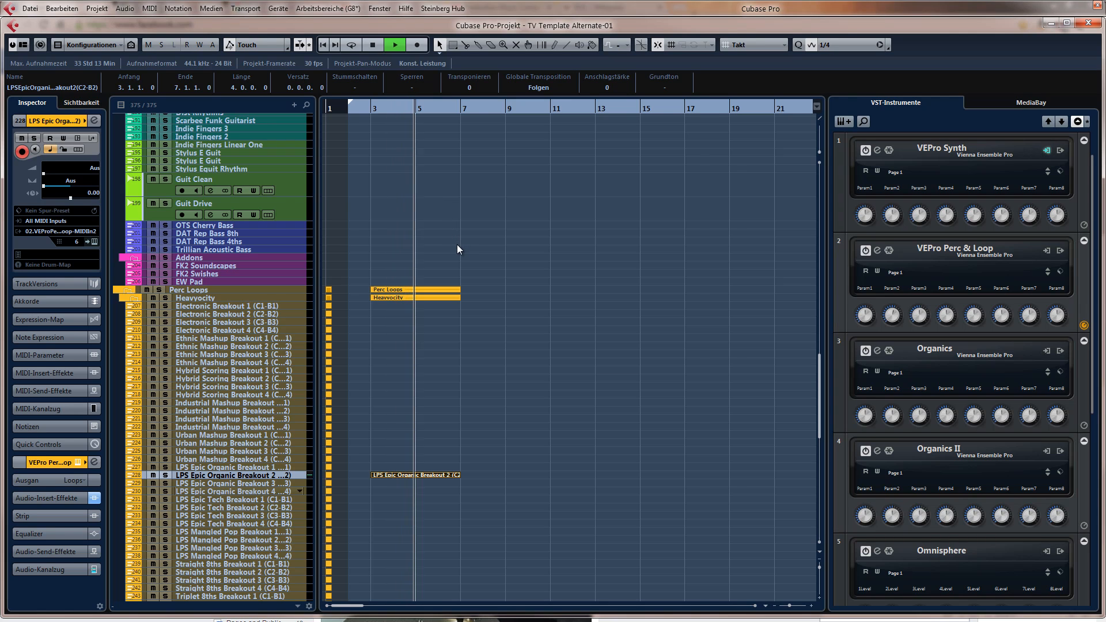
key("g")
key("h")
key("h")
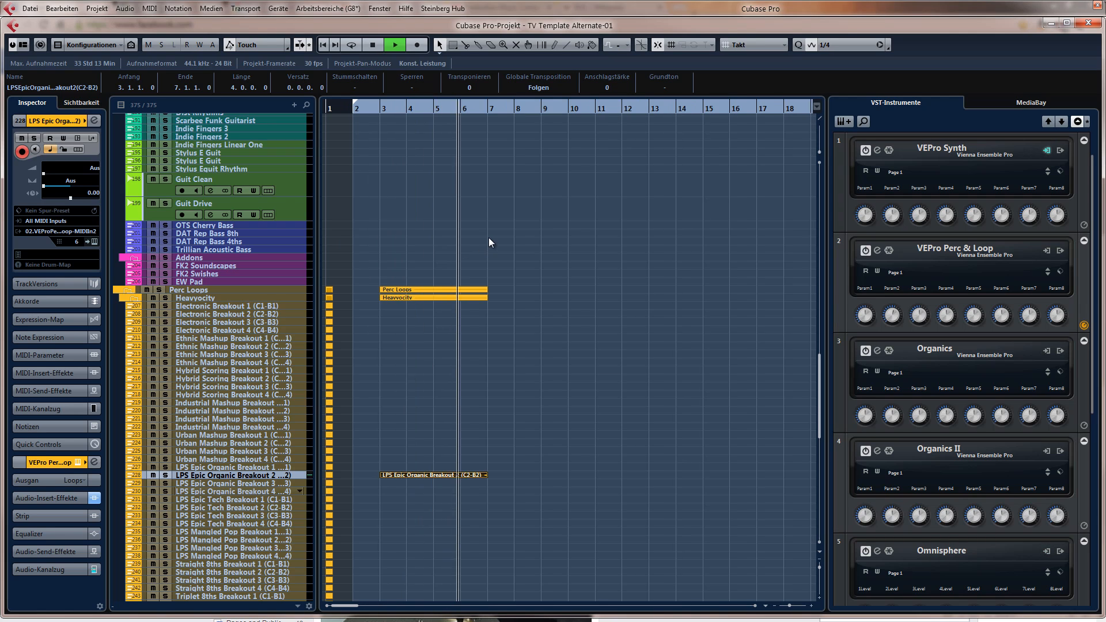
key("g")
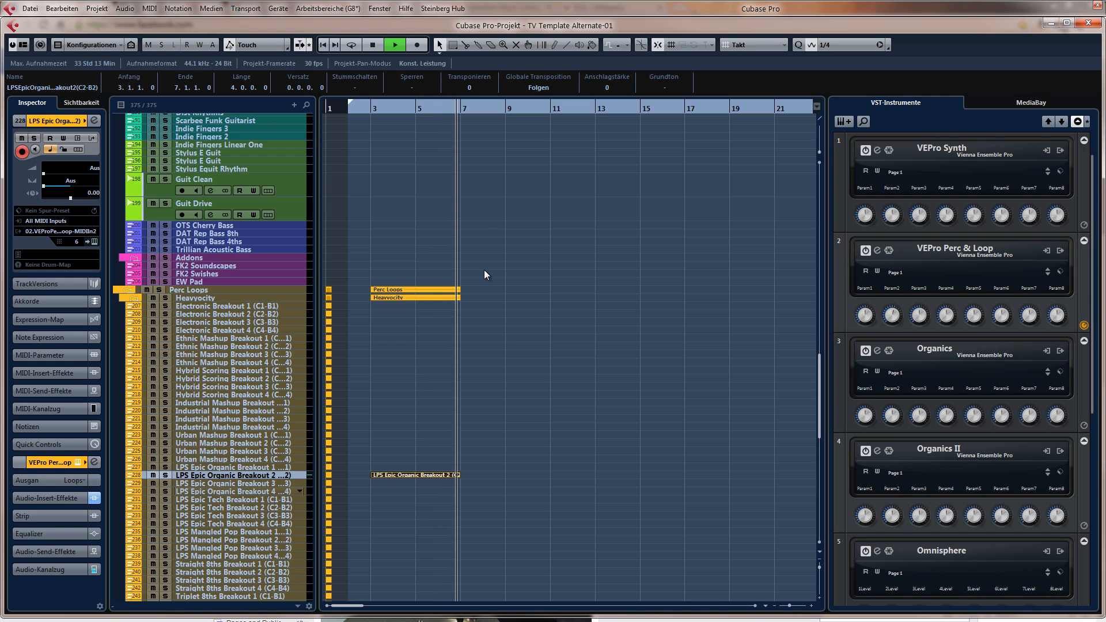
key("space")
left_click_drag(406, 426, 424, 513)
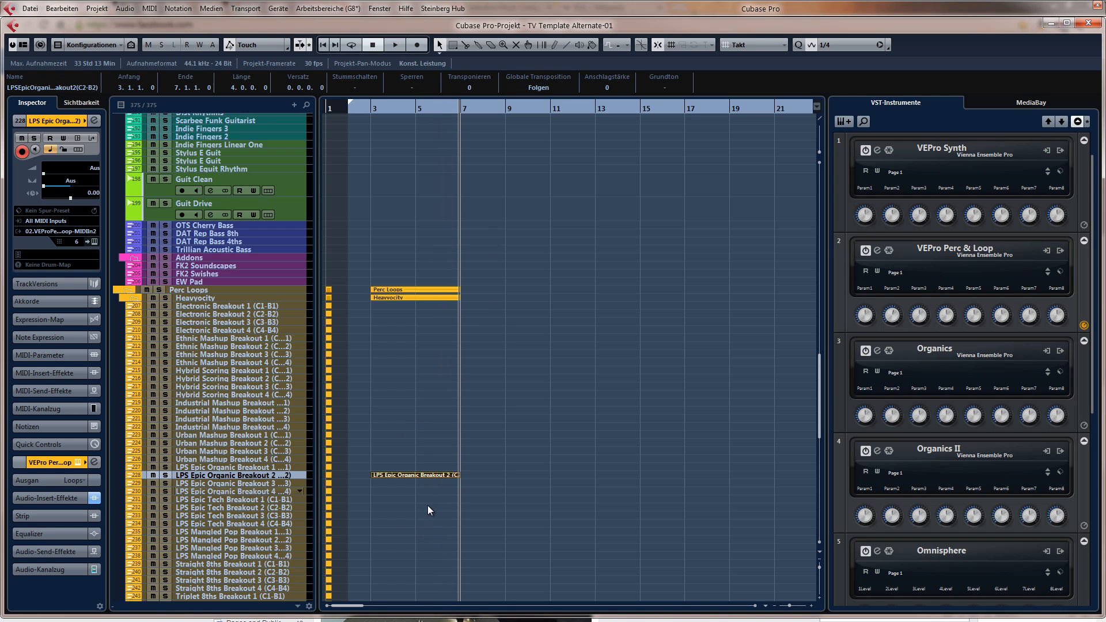
key("ctrl+d")
Look through the orchestral tracks and select the Adagietto Sord strings track
scroll(538, 433, "up", 15)
scroll(534, 431, "down", 10)
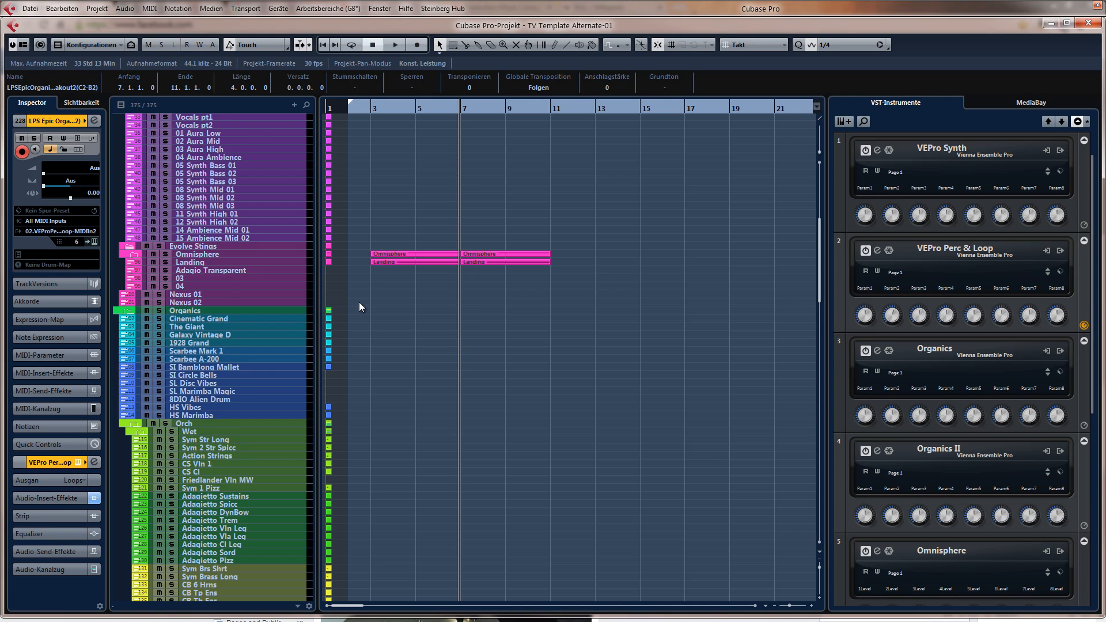
scroll(359, 305, "down", 7)
scroll(360, 306, "up", 3)
scroll(360, 306, "down", 10)
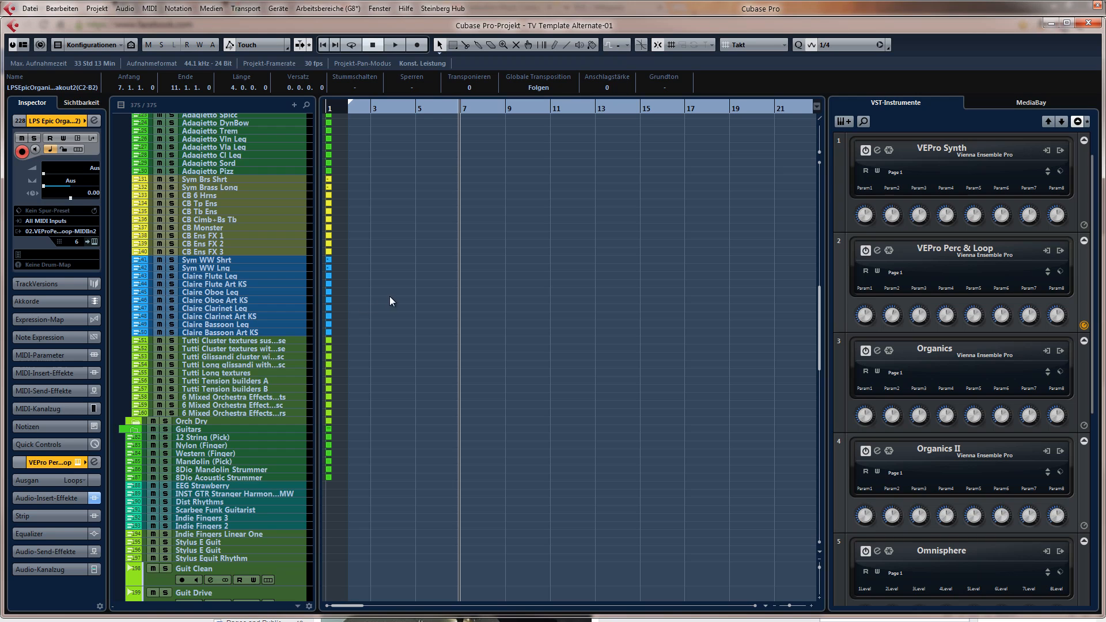
scroll(382, 279, "up", 4)
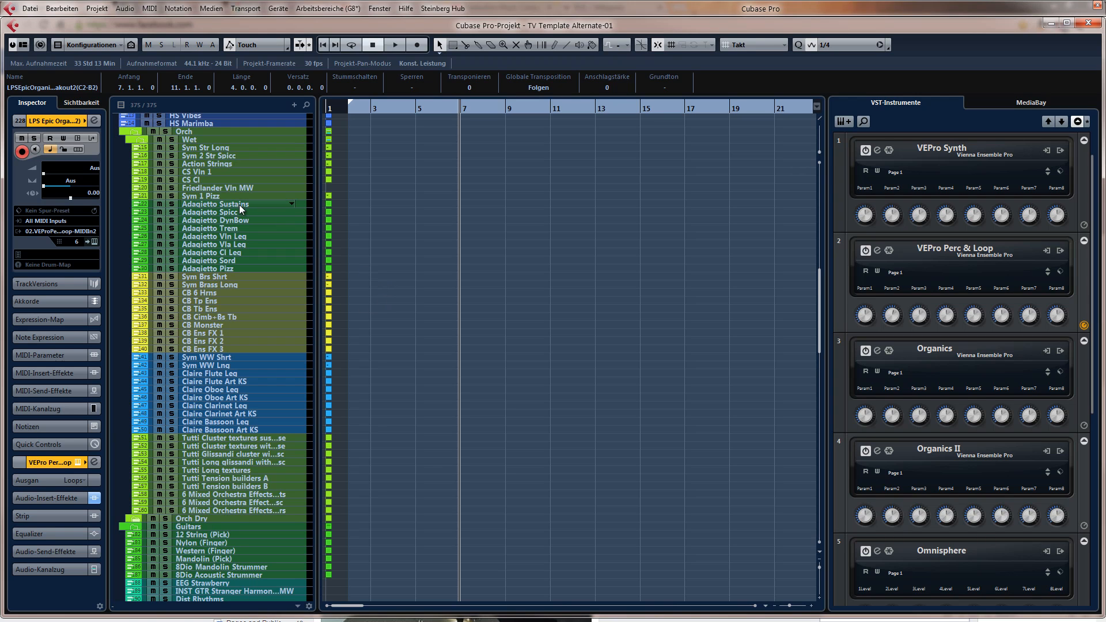
left_click(241, 262)
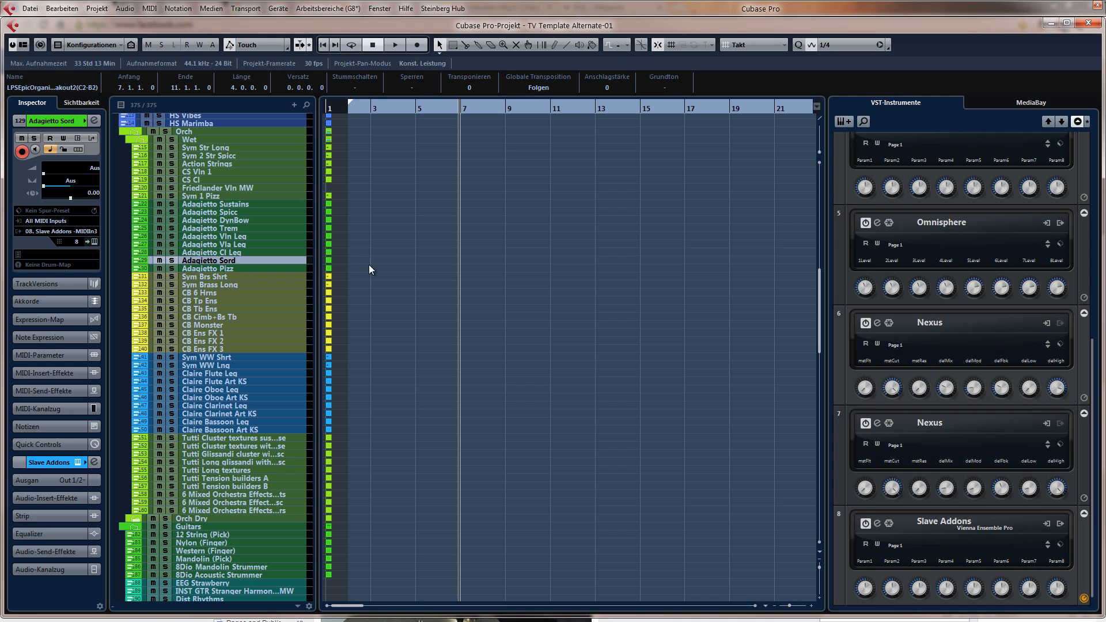
Create an empty part from bar 2 to bar 11 on Adagietto Sord and show CC 11 (Expression) in its lower controller lane
scroll(475, 301, "up", 10)
scroll(475, 295, "down", 7)
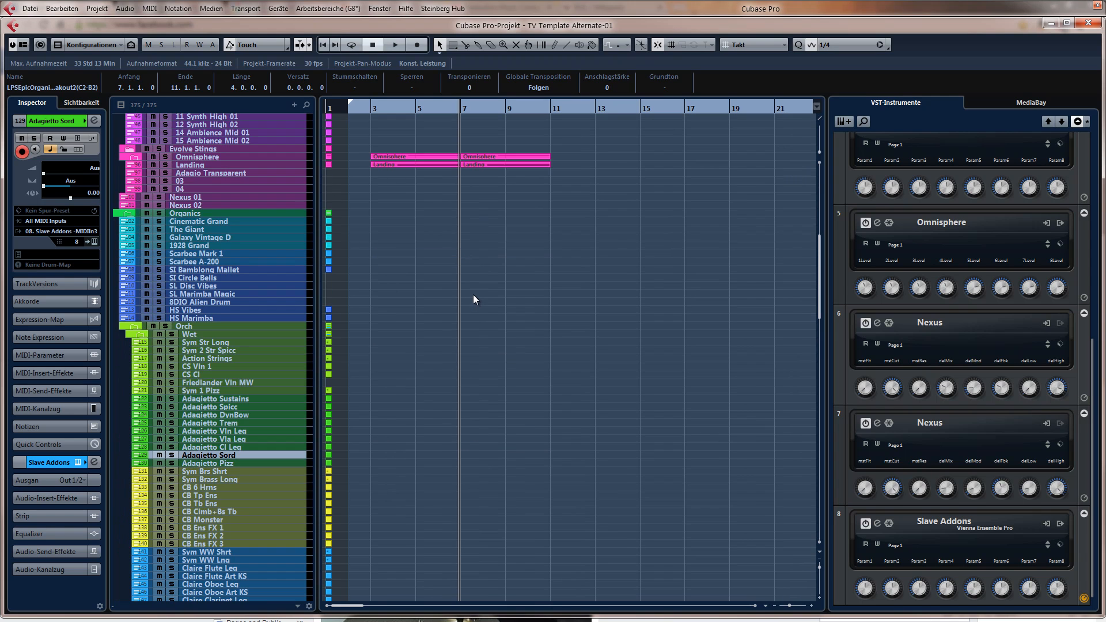
left_click_drag(355, 355, 551, 355)
double_click(431, 356)
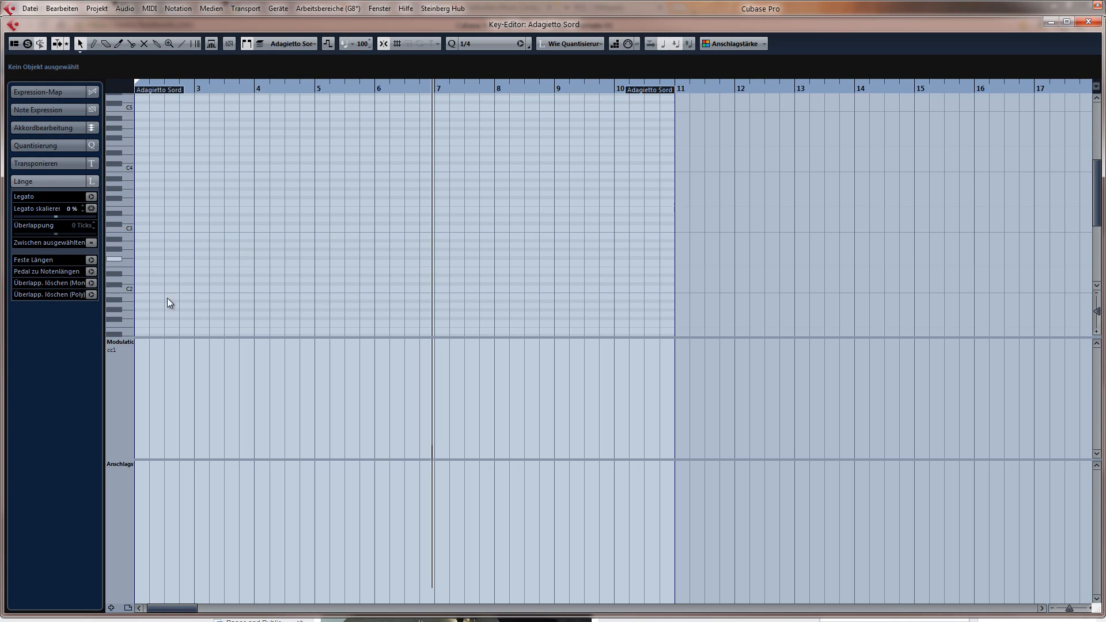
left_click(125, 466)
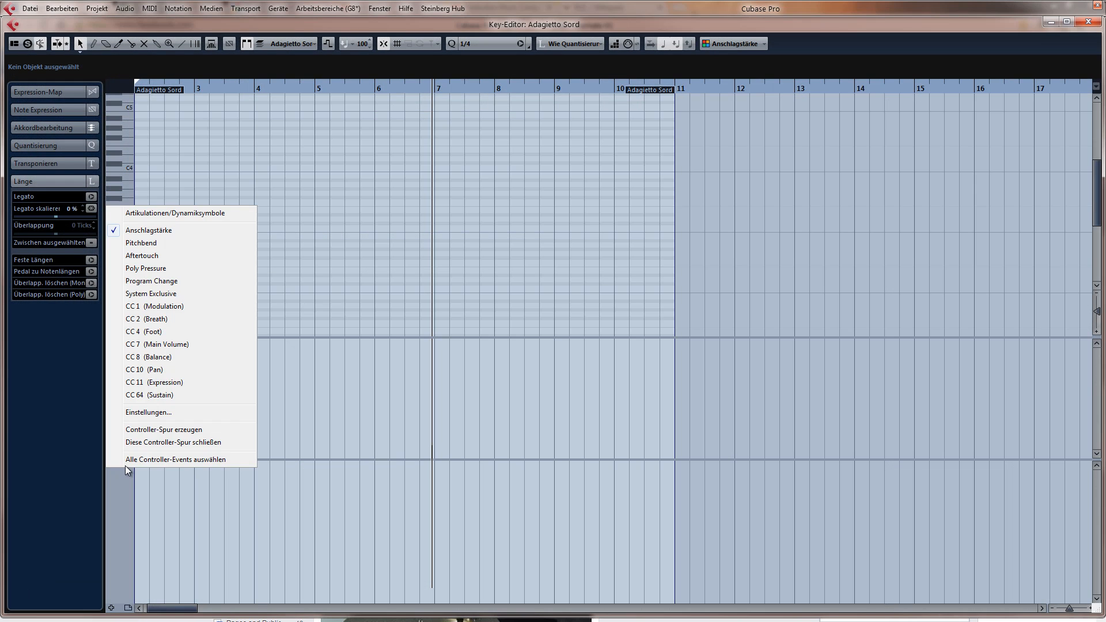
left_click(184, 384)
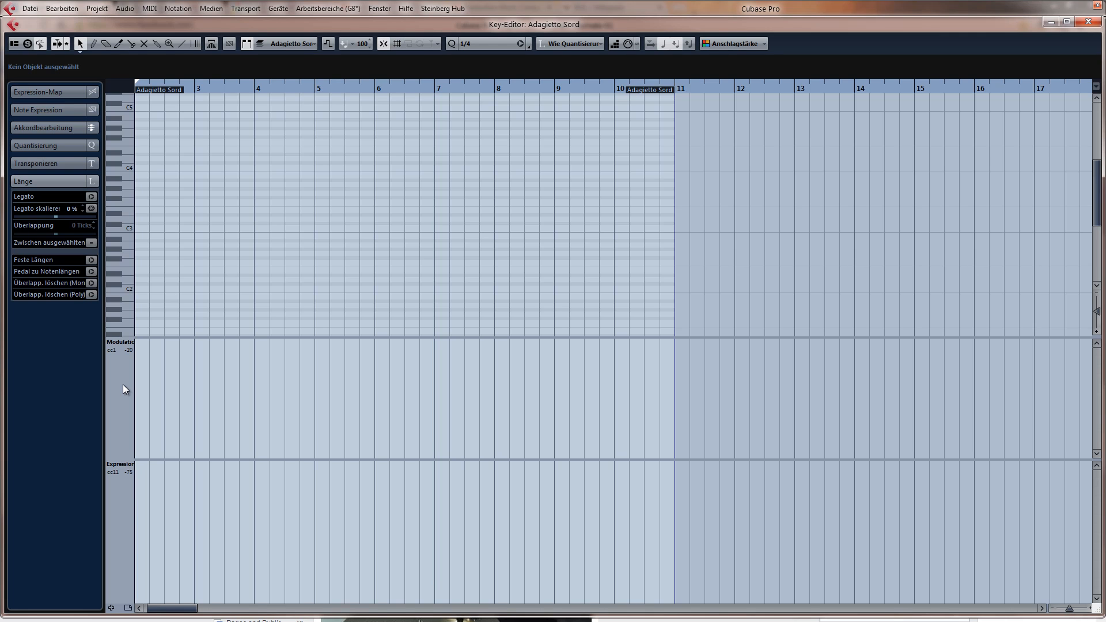
Record sustained three-voice string chords from bar 3 to bar 7 with modulation and expression swells
key("F2")
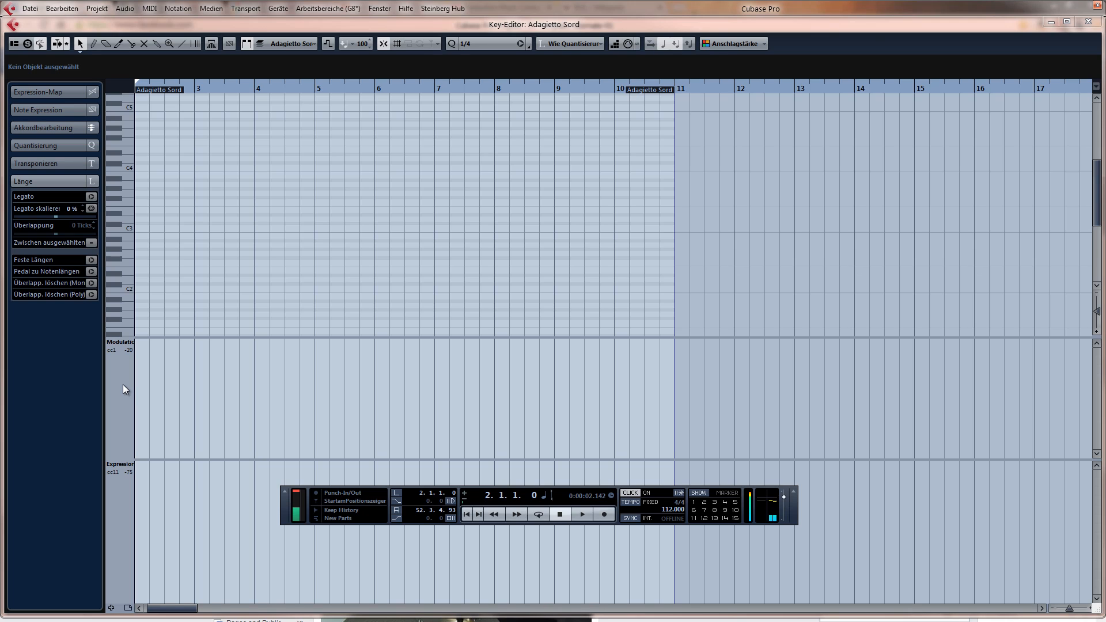
key("F2")
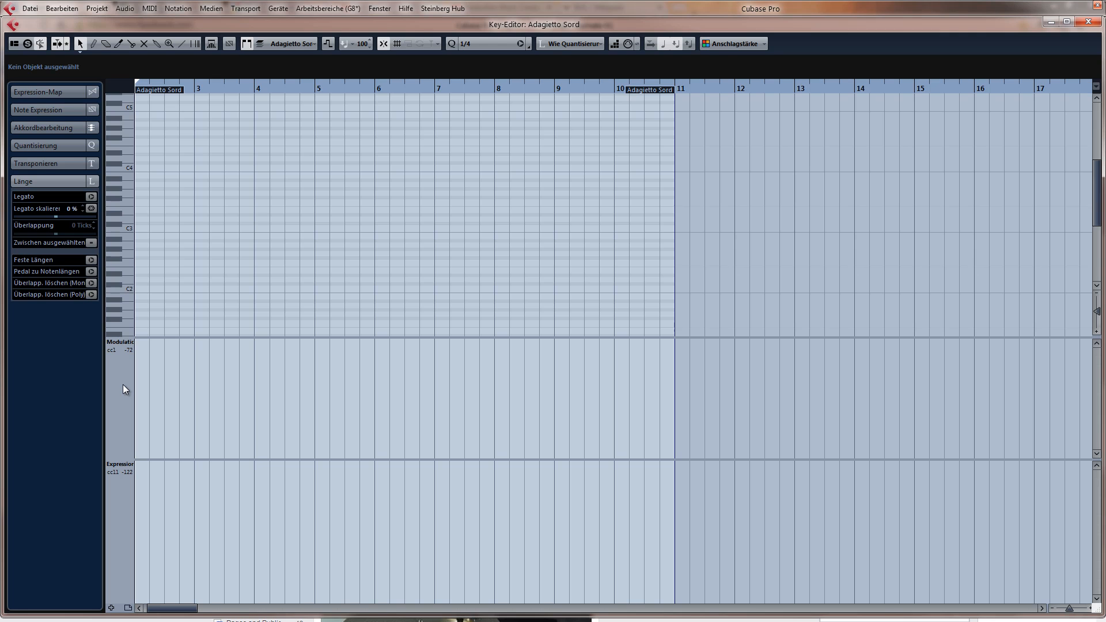
key("KP_Multiply")
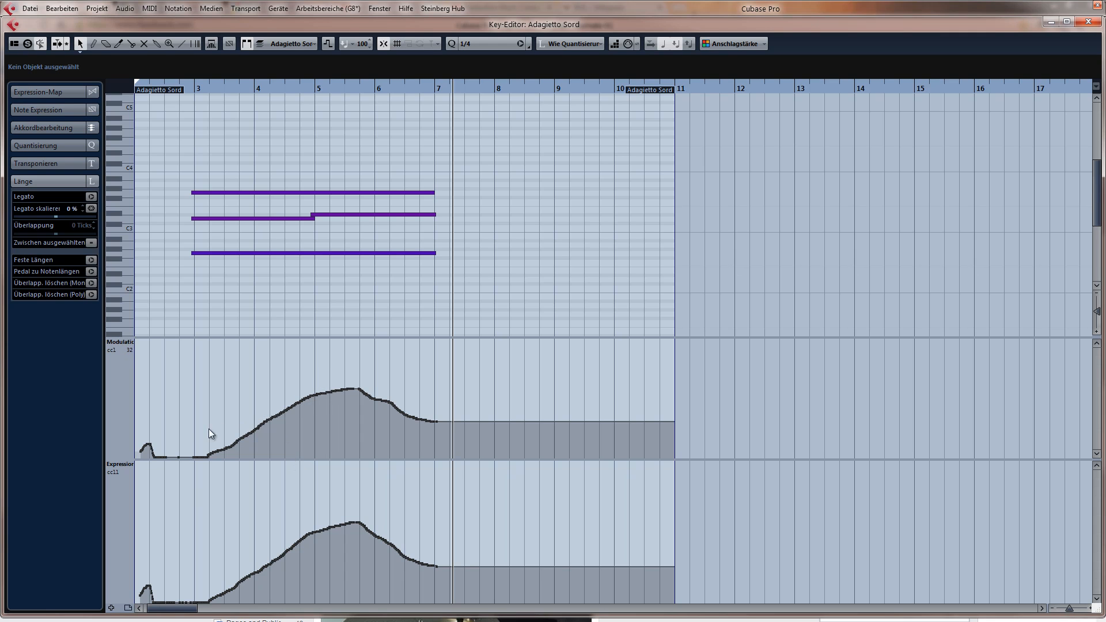
Redraw the start of the CC 1 and CC 11 curves as a gentler, higher ramp from bar 3 and erase the stray expression event before it
left_click_drag(195, 438, 274, 418)
left_click(202, 454)
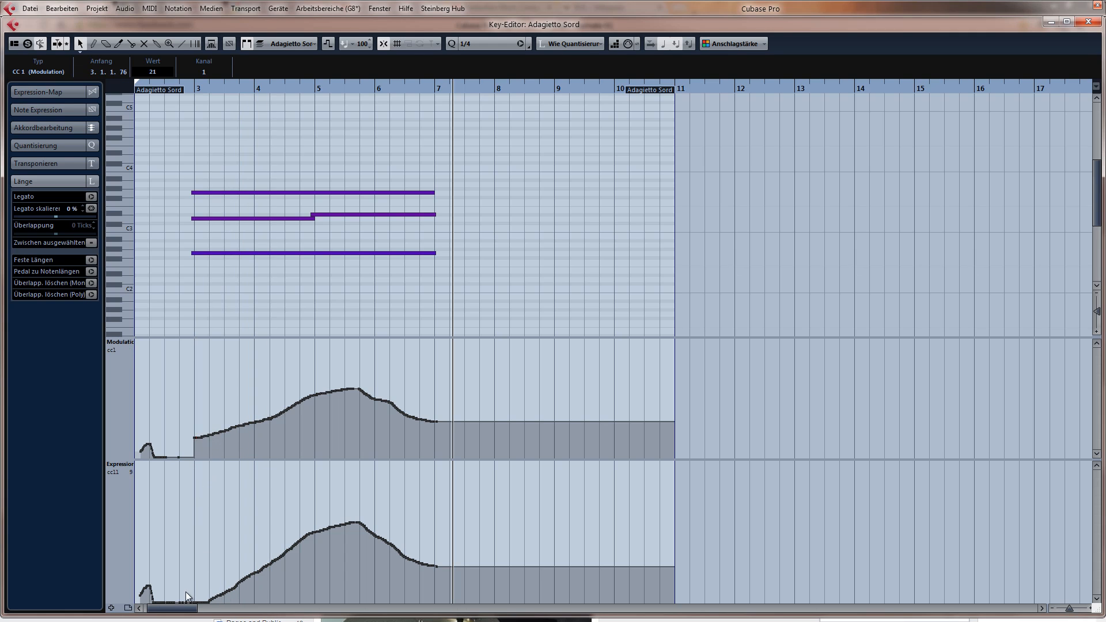
left_click_drag(196, 582, 249, 573)
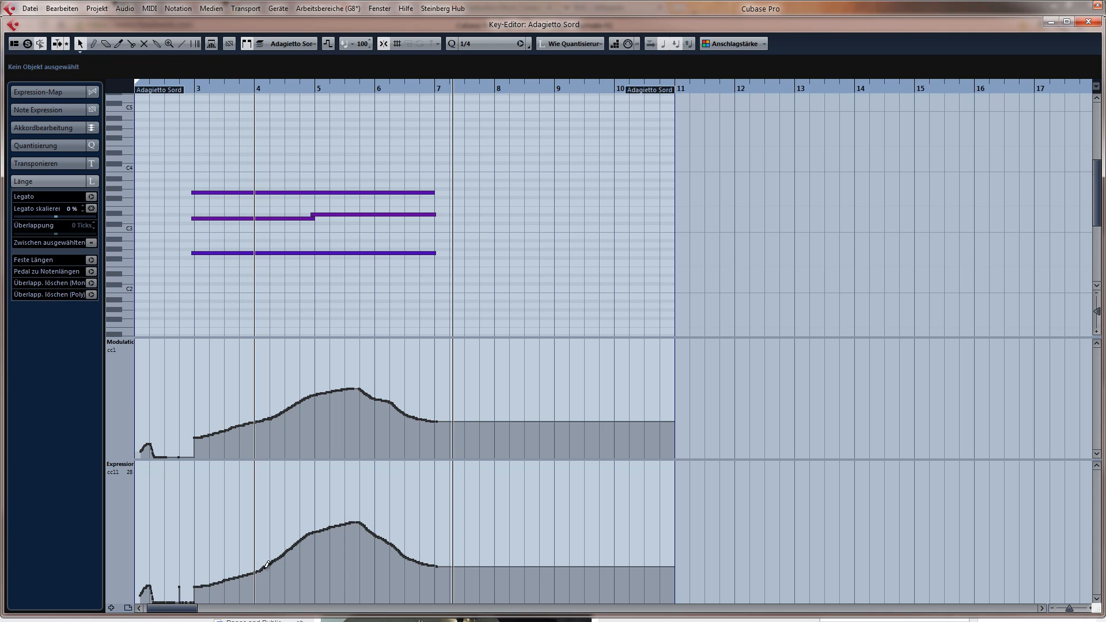
left_click(178, 594)
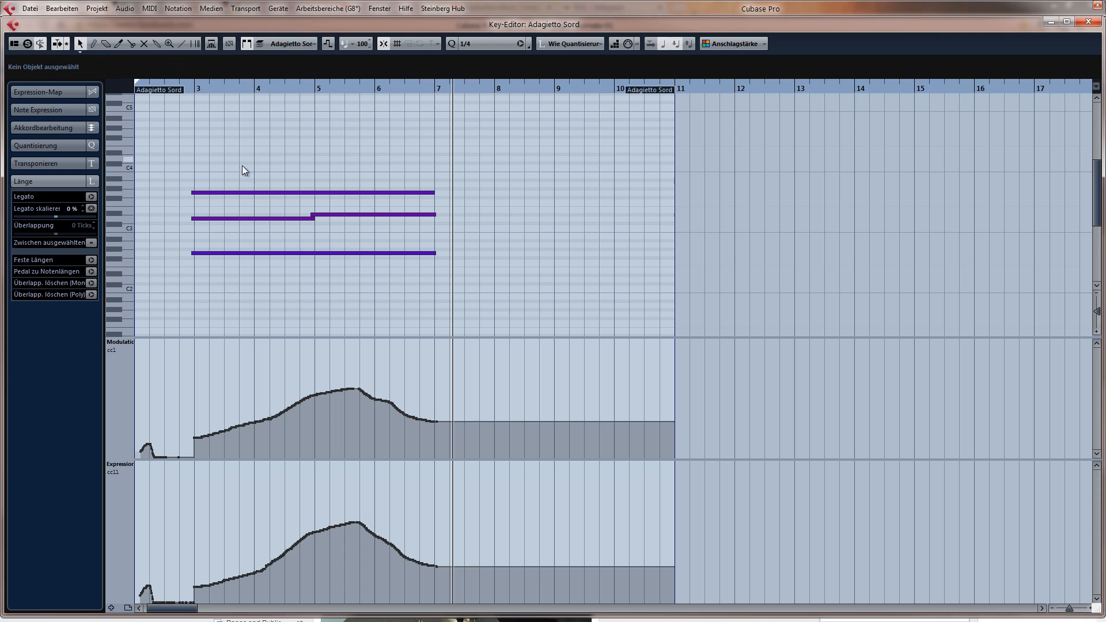
Quantize the recorded string notes to 1/4 and trim their ends to bar 7
left_click_drag(241, 164, 371, 267)
left_click(466, 42)
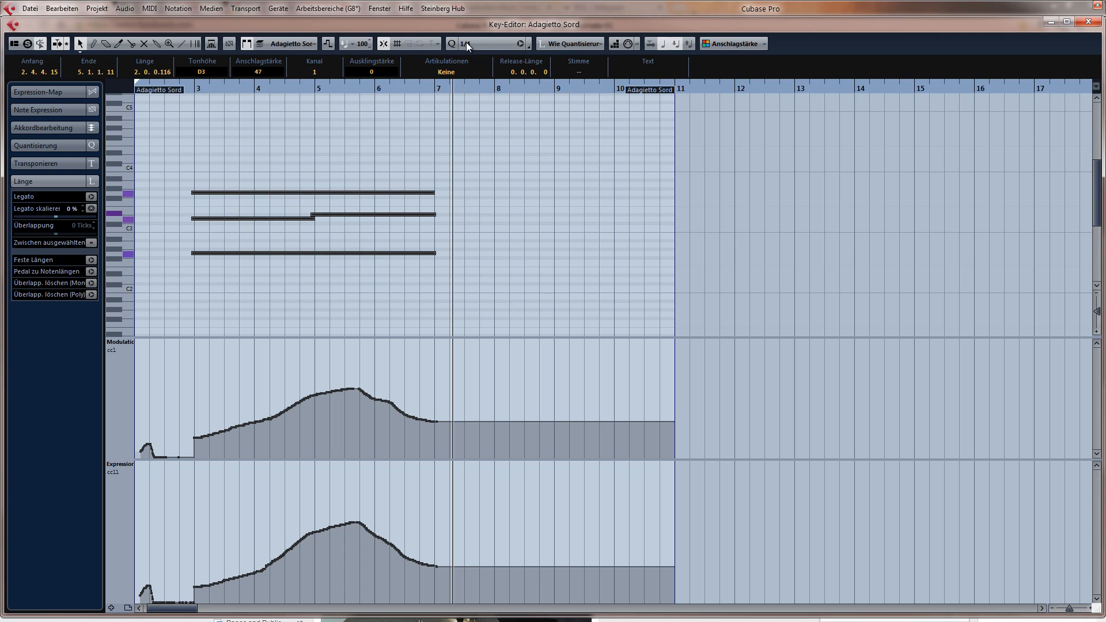
key("q")
left_click(475, 164)
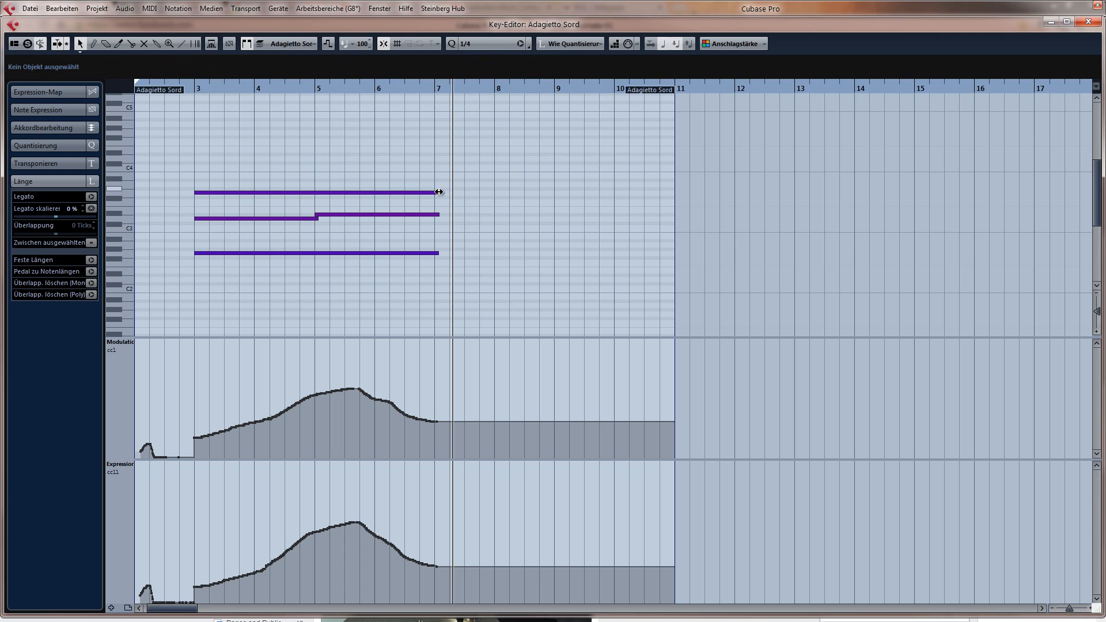
left_click_drag(438, 192, 435, 214)
left_click(437, 252)
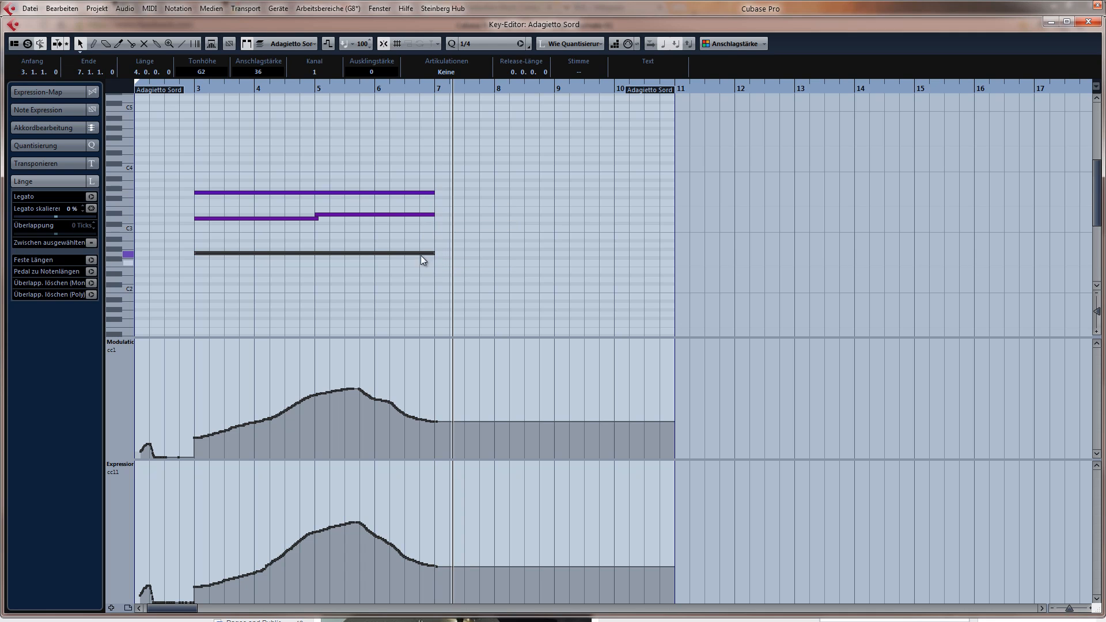
left_click_drag(419, 171, 234, 313)
key("ctrl+d")
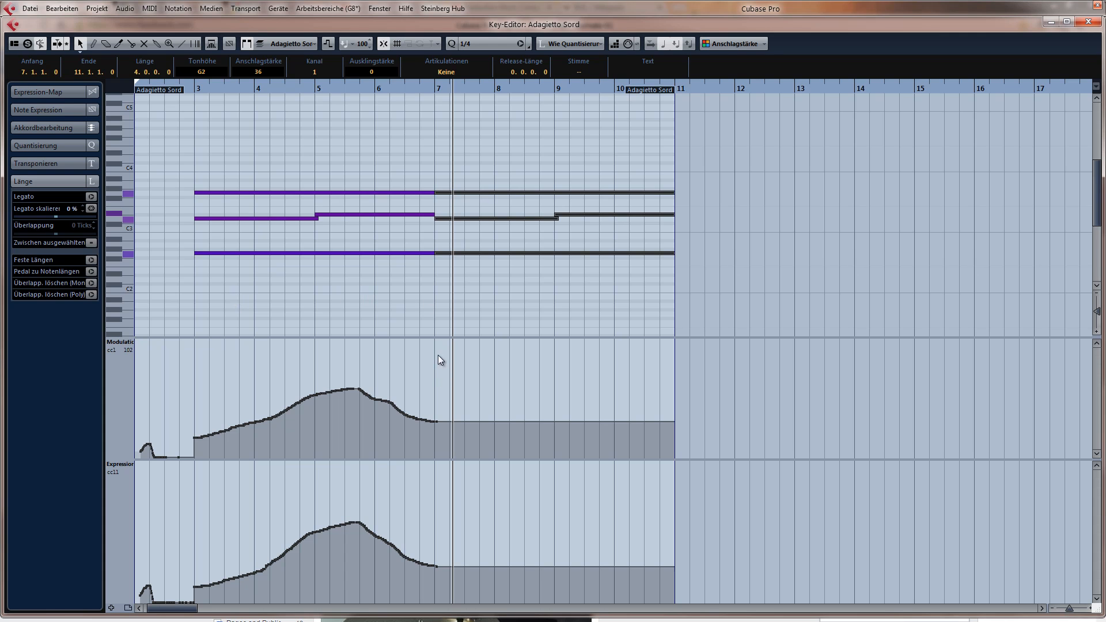
key("Delete")
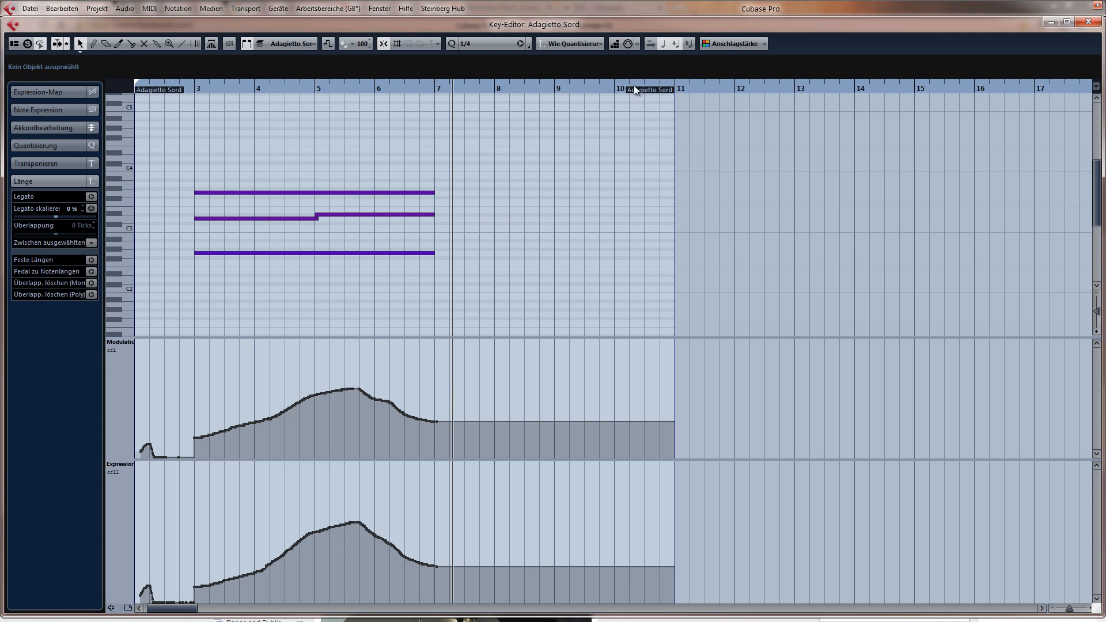
Trim the Adagietto Sord part to run from bar 3 to bar 7 and close the Key Editor
left_click_drag(605, 104, 403, 126)
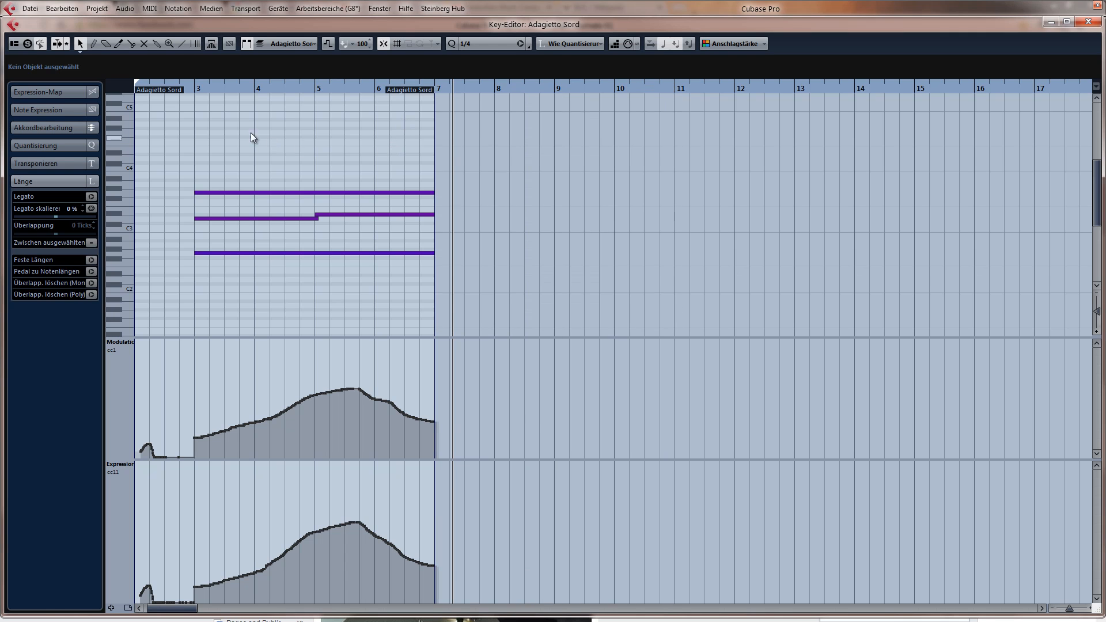
left_click_drag(166, 95, 224, 99)
key("Escape")
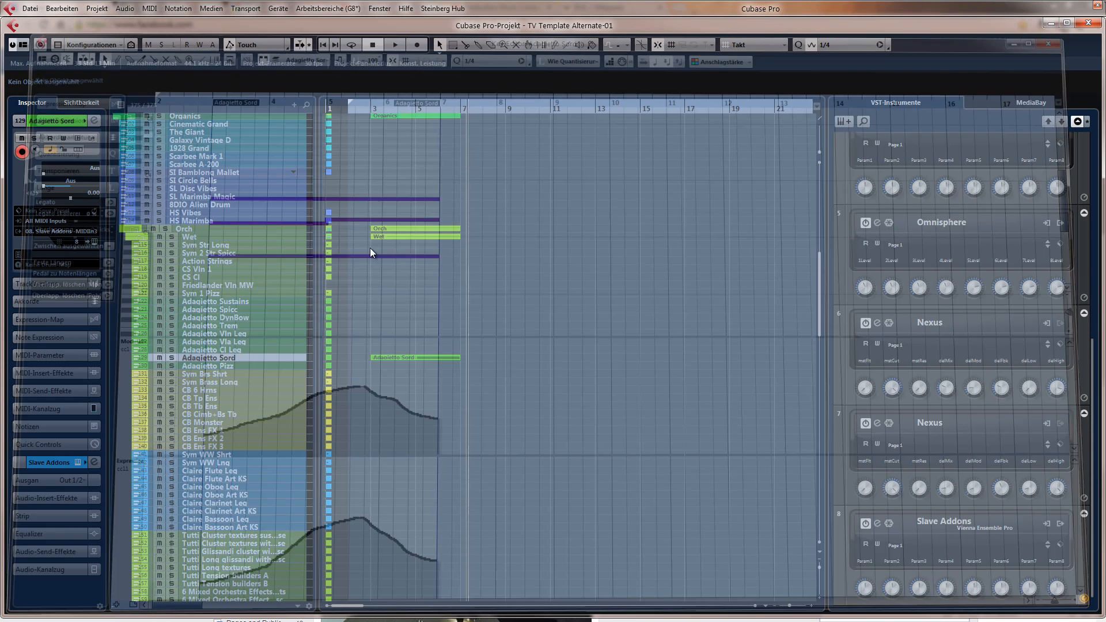
Duplicate the Adagietto Sord part to bars 7–11 and play the arrangement from bar 3
left_click_drag(398, 309, 418, 475)
key("ctrl+d")
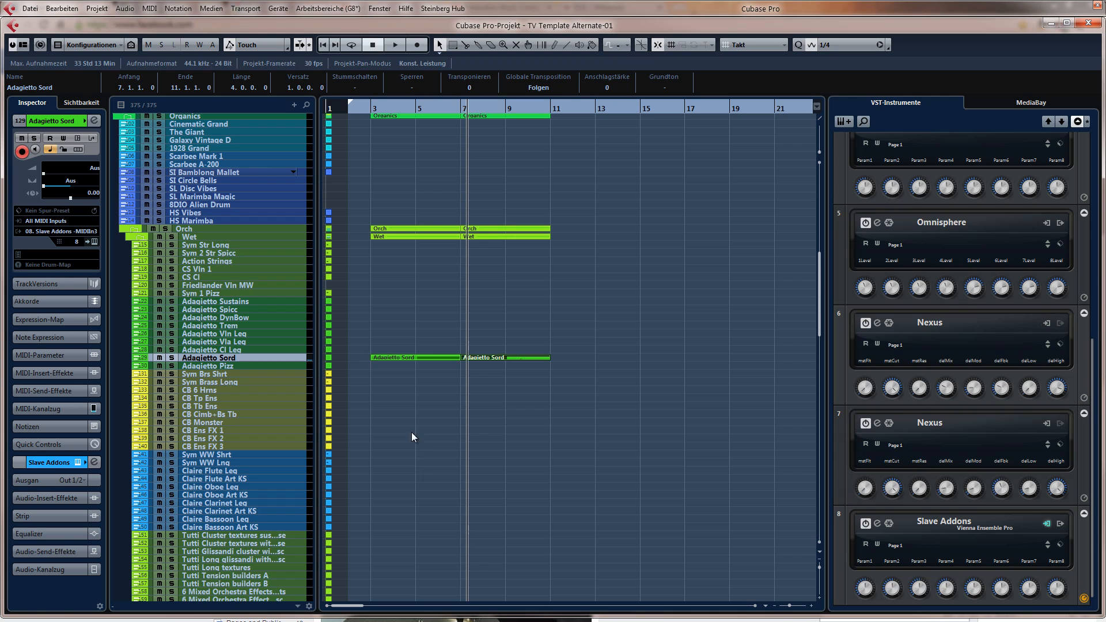
left_click(371, 105)
key("space")
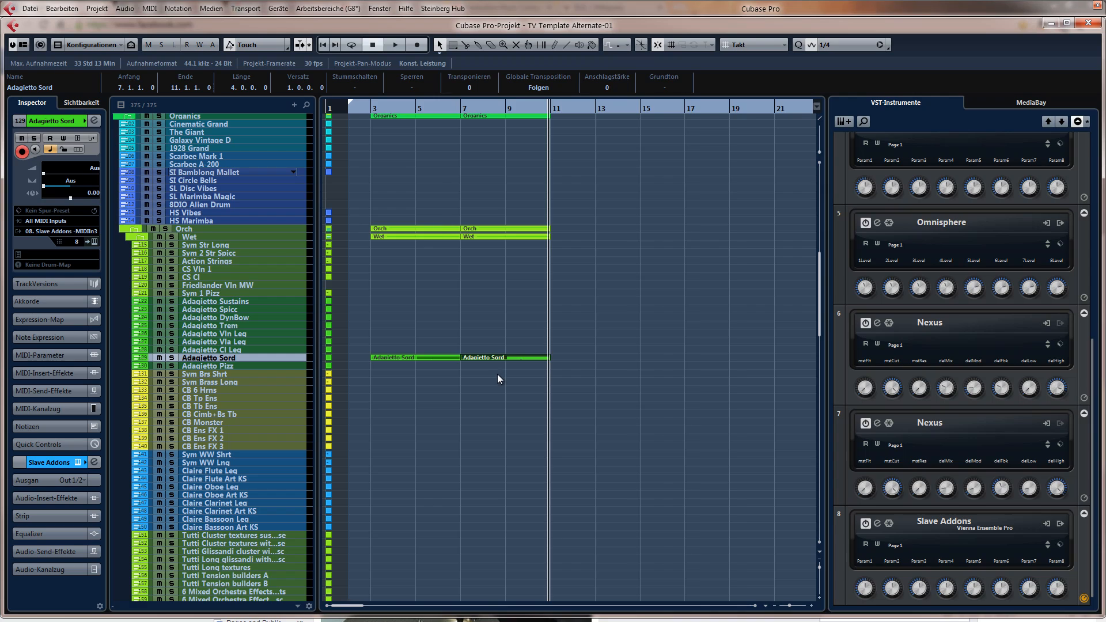
Select all parts between bars 3 and 11 on every track and duplicate them to bars 11–19
key("g")
key("g")
key("g")
scroll(479, 396, "up", 10)
scroll(480, 393, "down", 20)
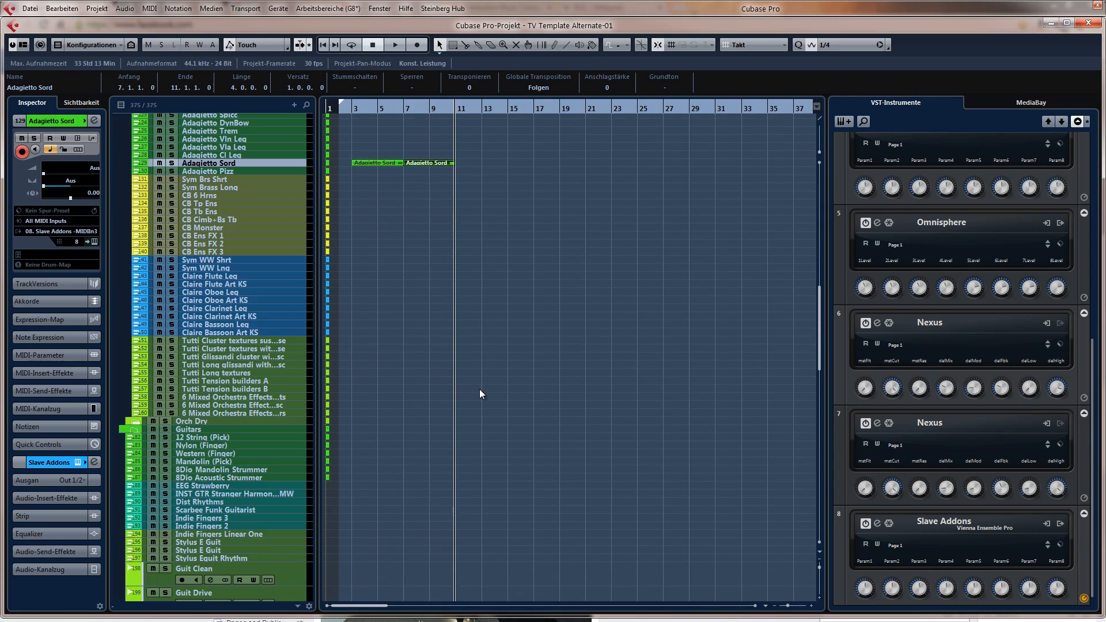
scroll(452, 466, "up", 20)
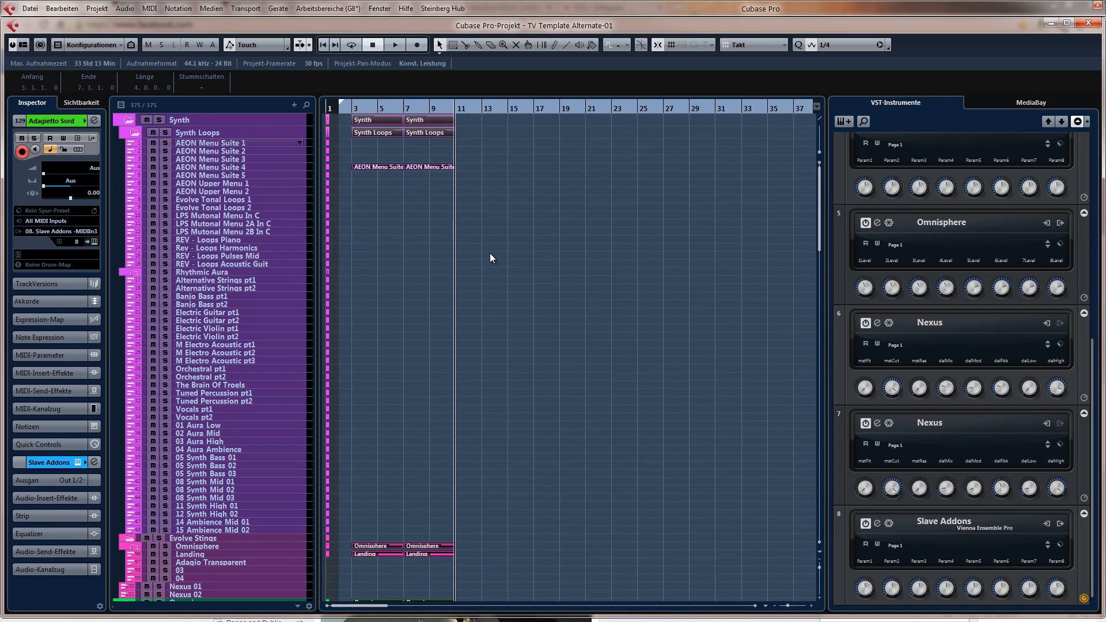
key("ctrl+d")
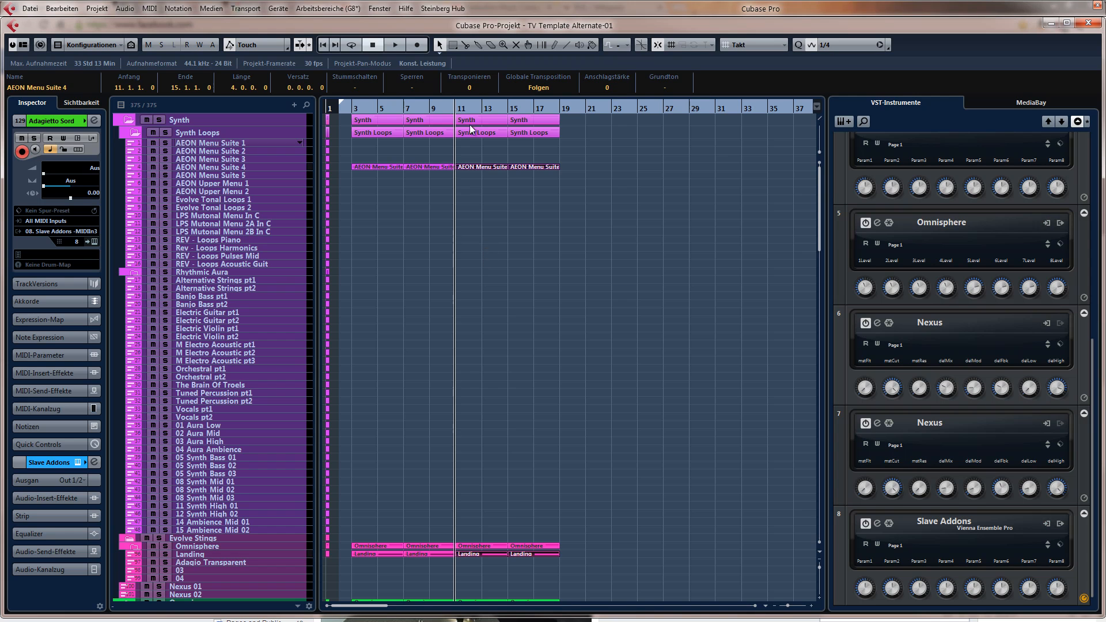
Place the playback cursor at bar 9, check LPS Epic Organic Breakout 1 and select the LPS Mangled Pop Breakout 1 track
left_click(432, 109)
scroll(522, 245, "down", 20)
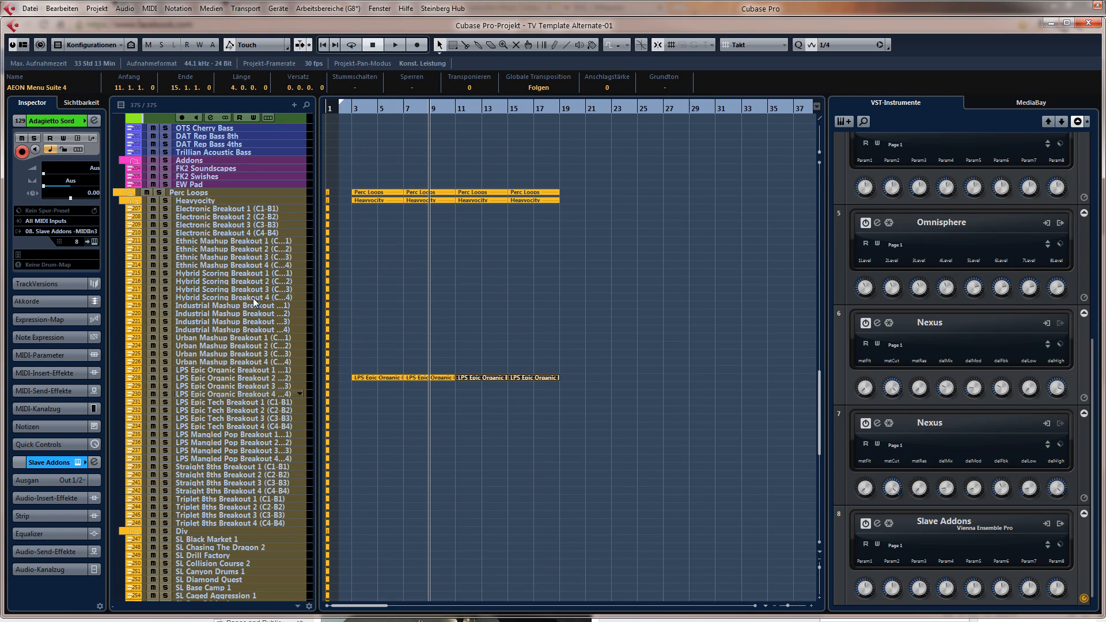
left_click(246, 370)
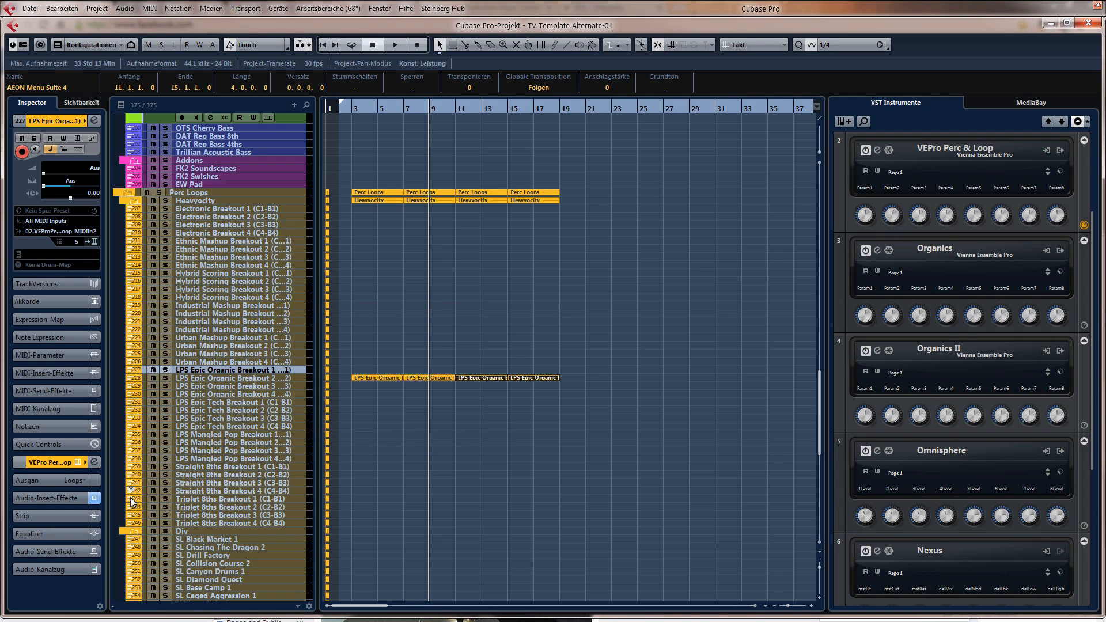
left_click(216, 436)
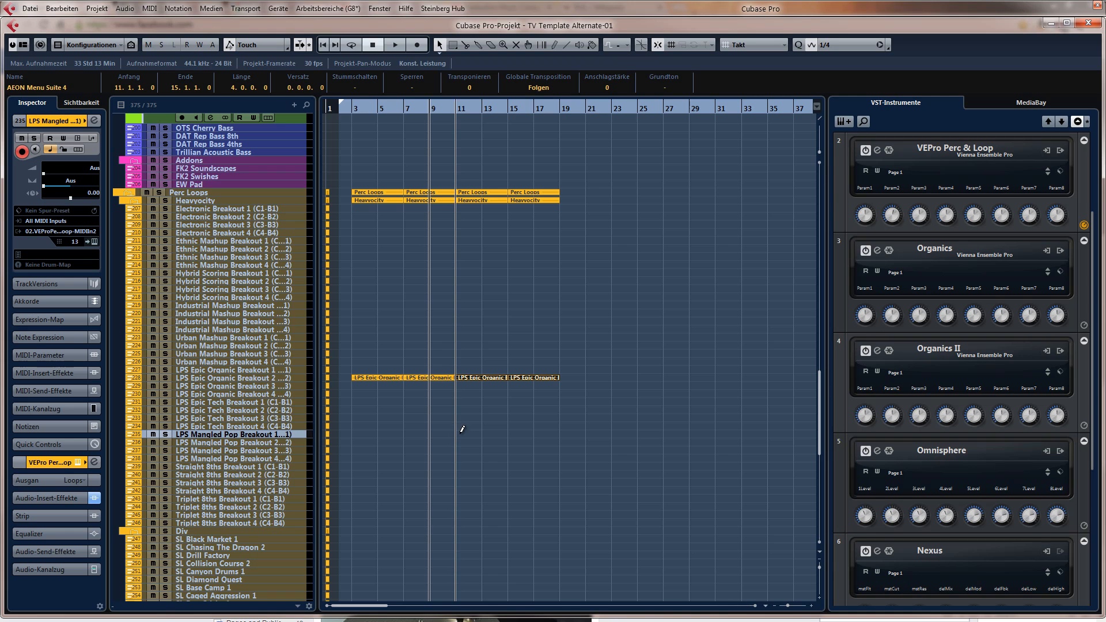
Create a part from bar 11 to bar 19 on LPS Mangled Pop Breakout 1 and draw an eight-bar G4 note across it
left_click_drag(459, 433, 550, 433)
key("Return")
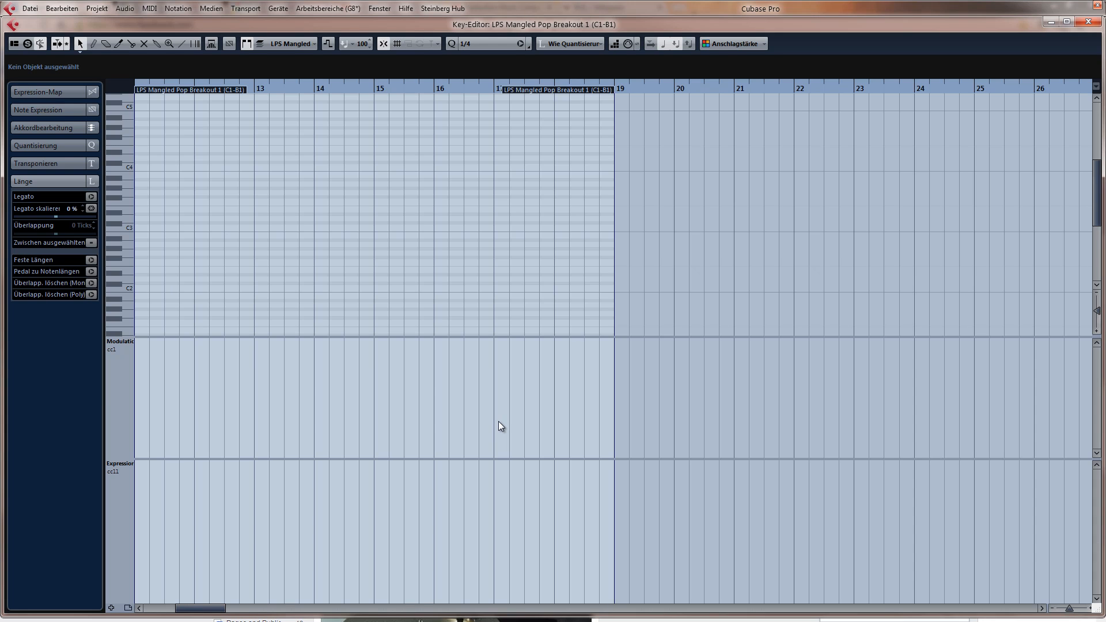
left_click_drag(144, 132, 616, 131)
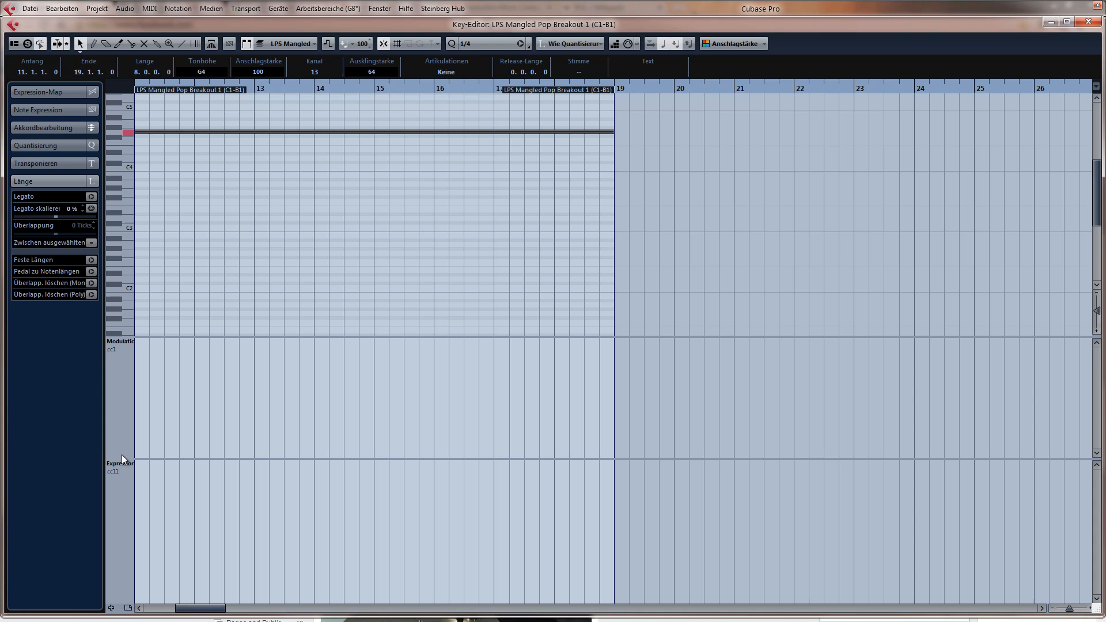
Change the upper controller lane for the LPS Mangled Pop Breakout 1 part, close its editor and play the arrangement from bar 7
left_click(123, 340)
left_click(178, 371)
key("Escape")
left_click(403, 108)
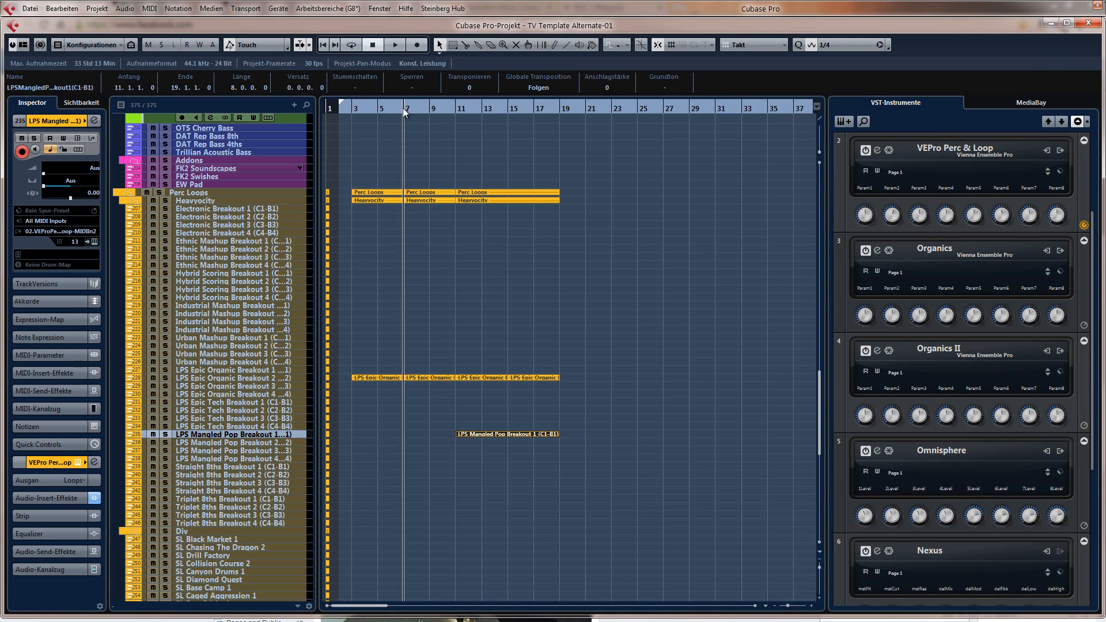
key("space")
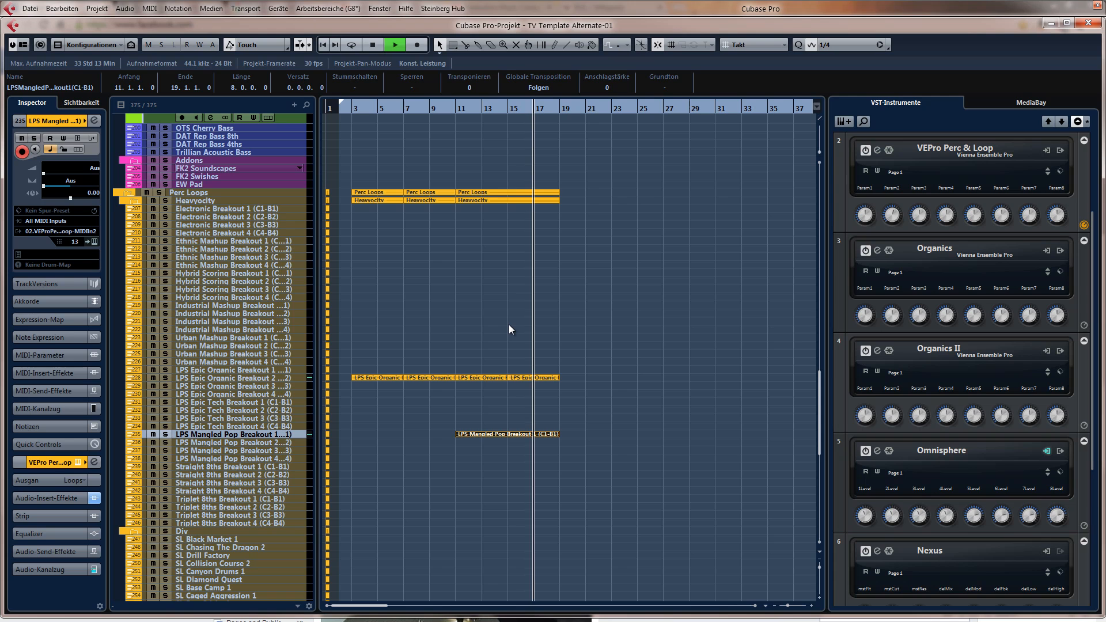
key("space")
Select the Sym 2 Str Spicc track and play the arrangement from about bar 9 to rehearse a string line
scroll(503, 311, "up", 15)
scroll(500, 286, "up", 2)
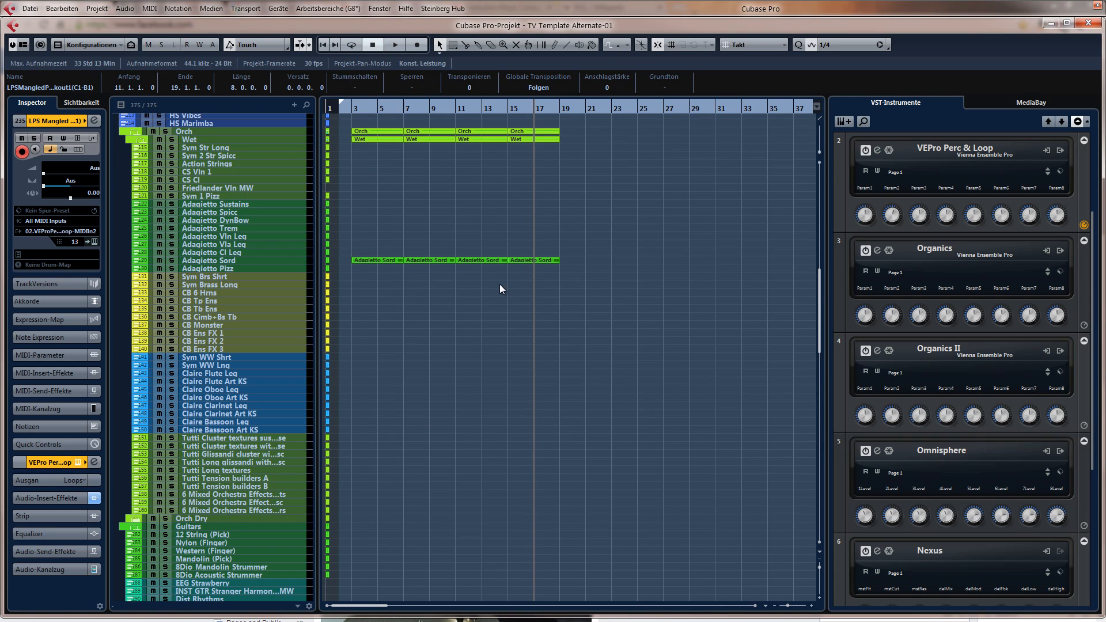
left_click(456, 110)
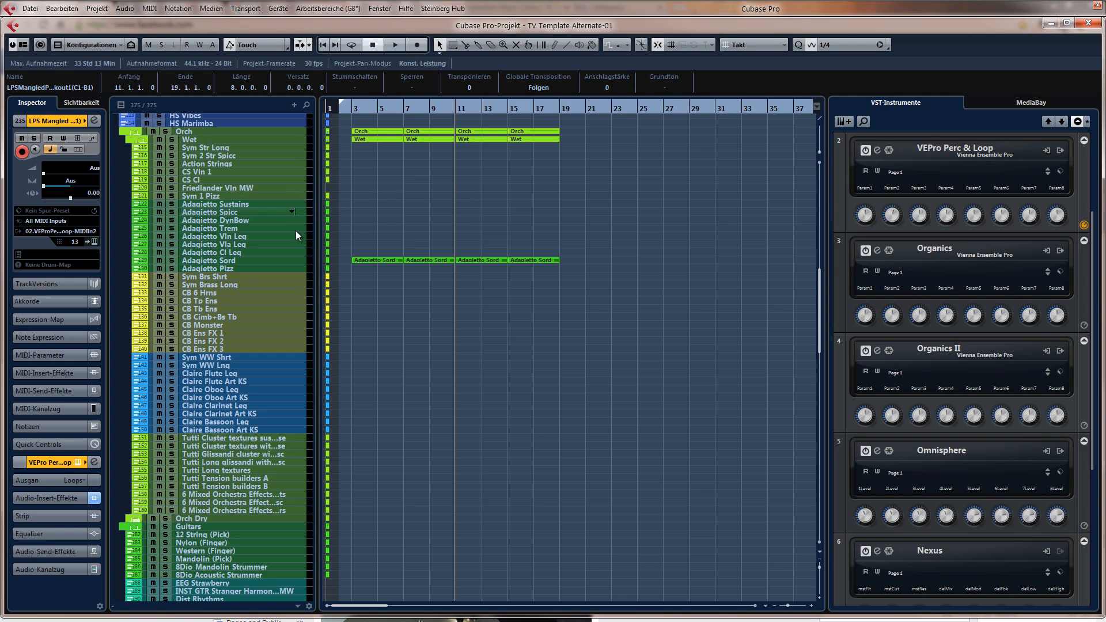
scroll(418, 318, "up", 4)
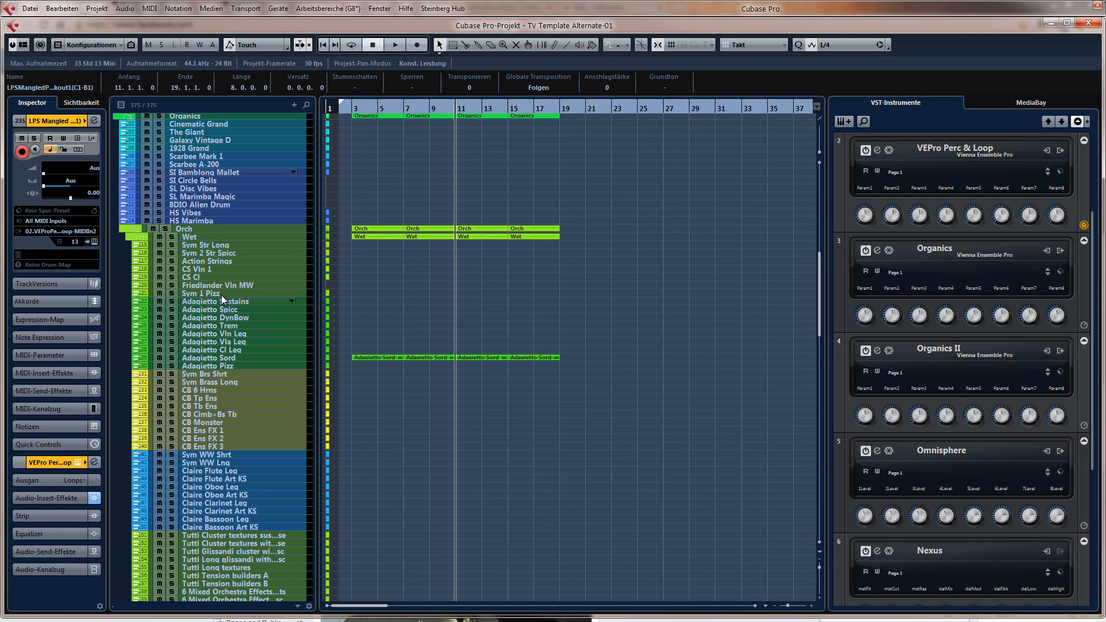
left_click(221, 255)
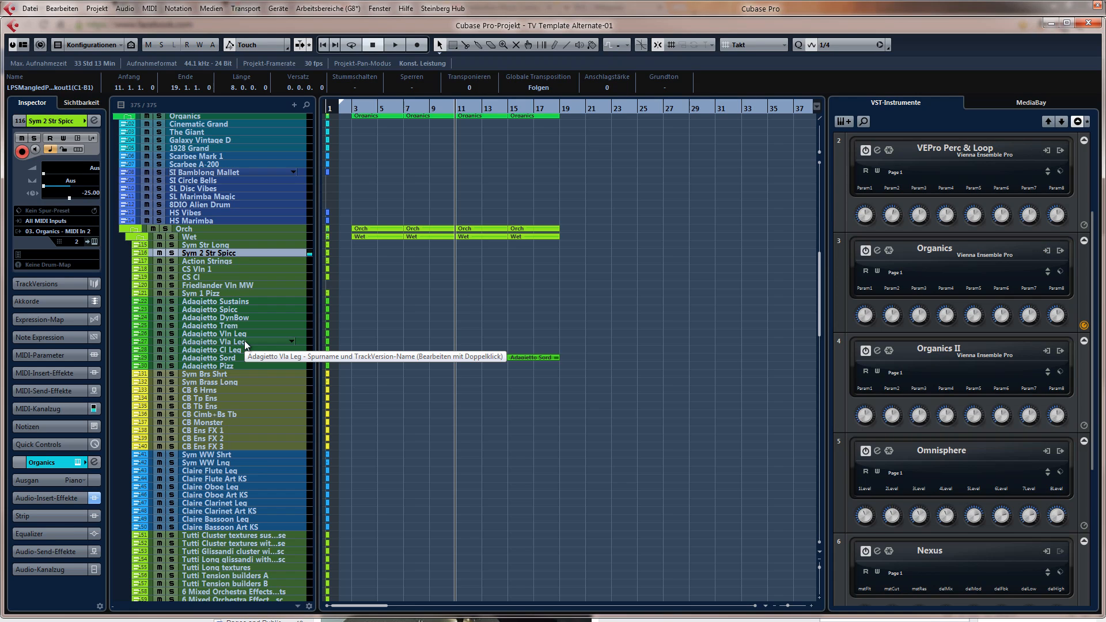
left_click(435, 111)
key("space")
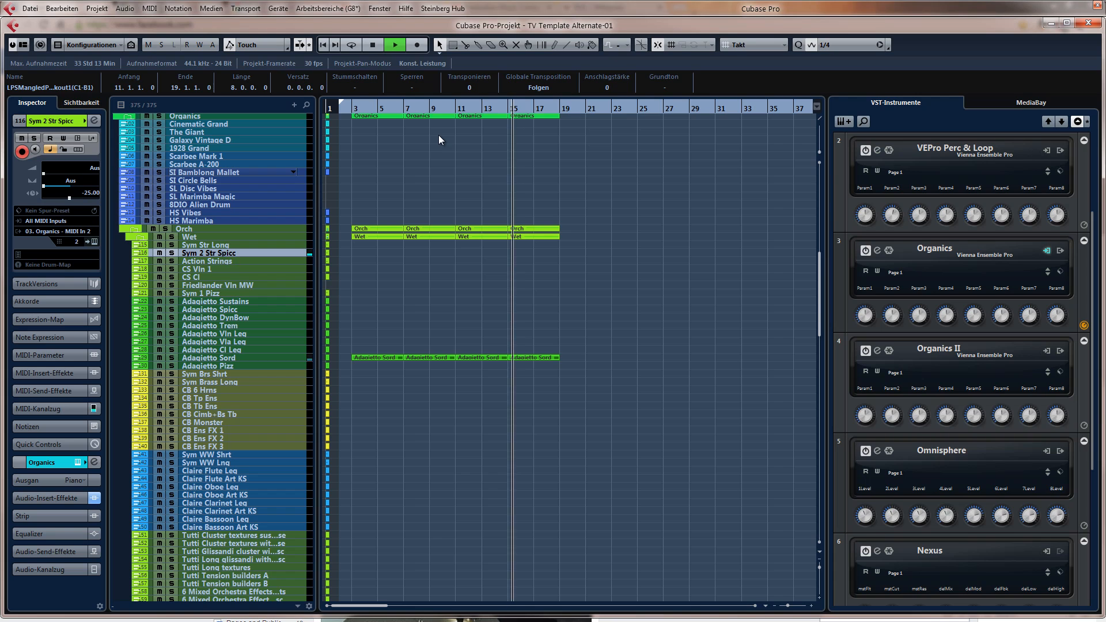
key("space")
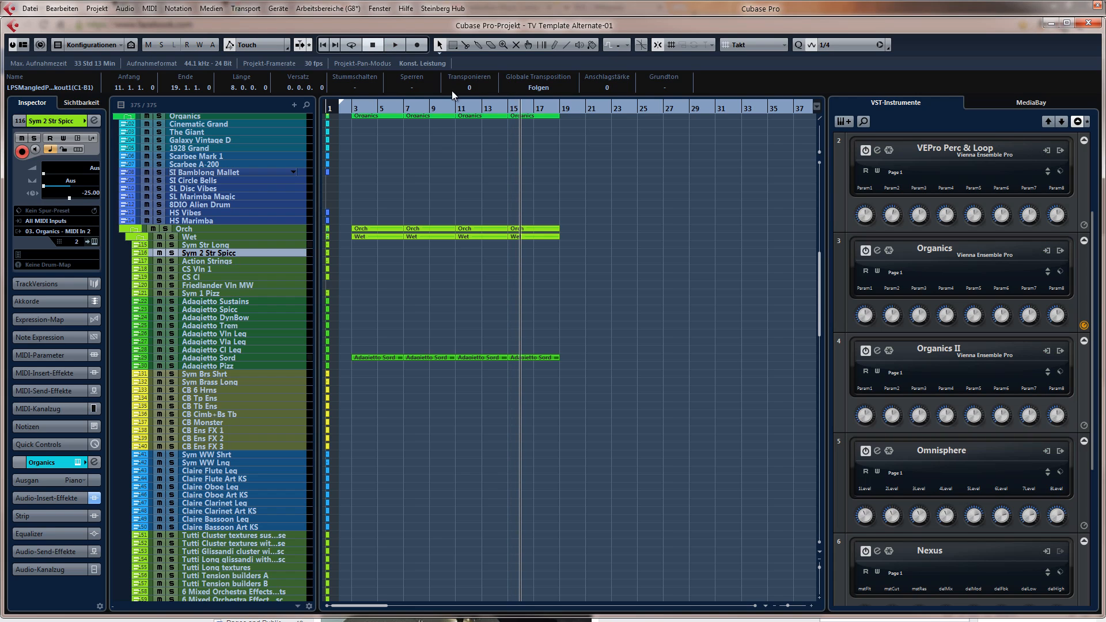
left_click(450, 109)
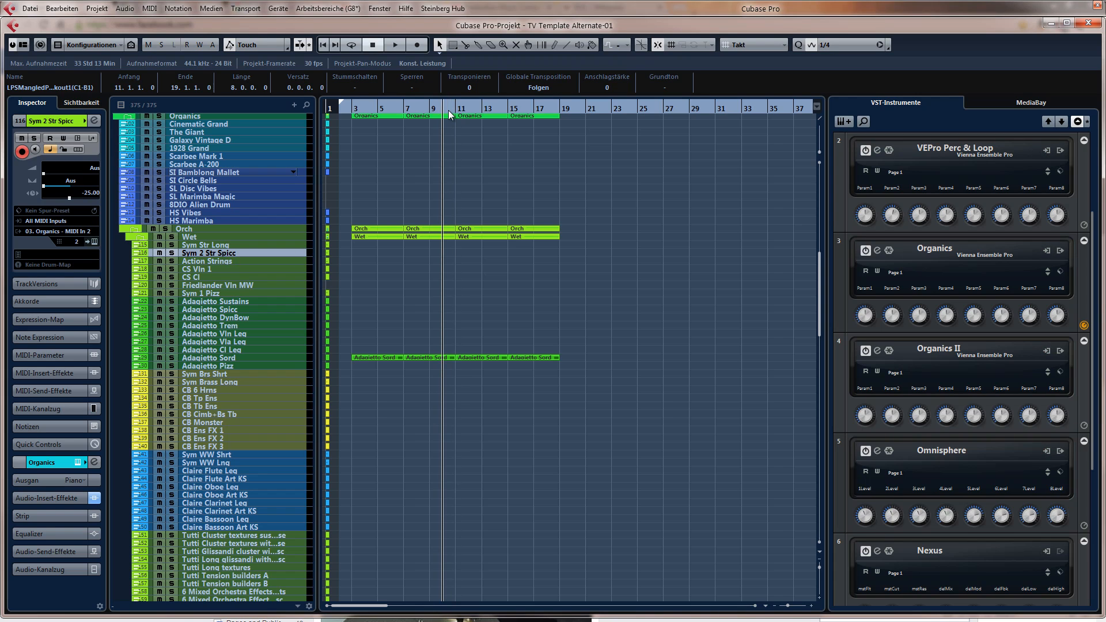
key("KP_Multiply")
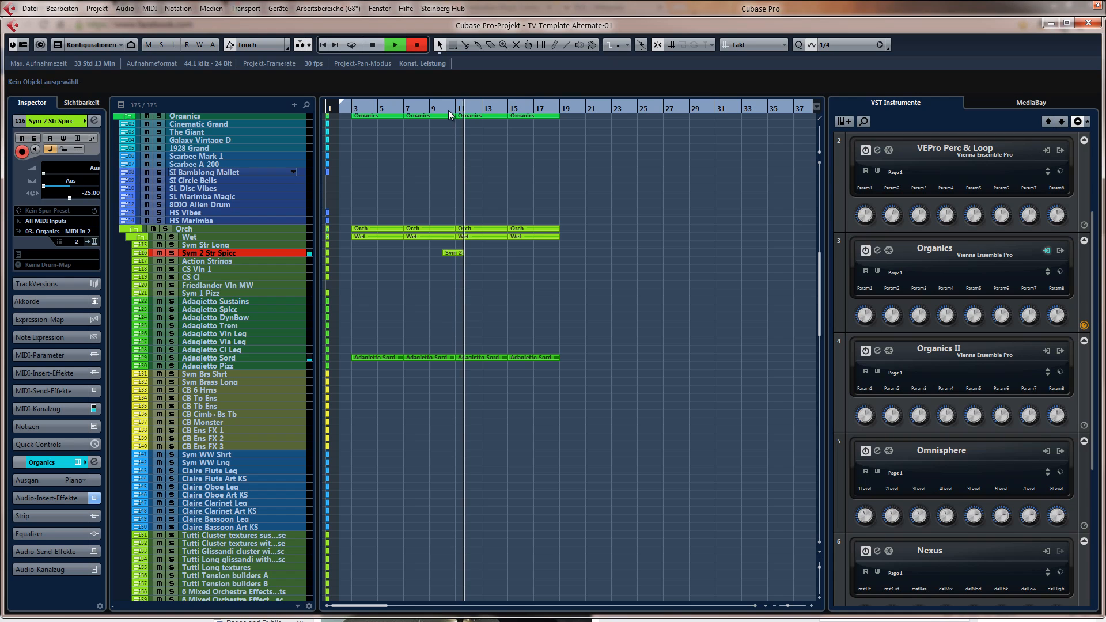
key("space")
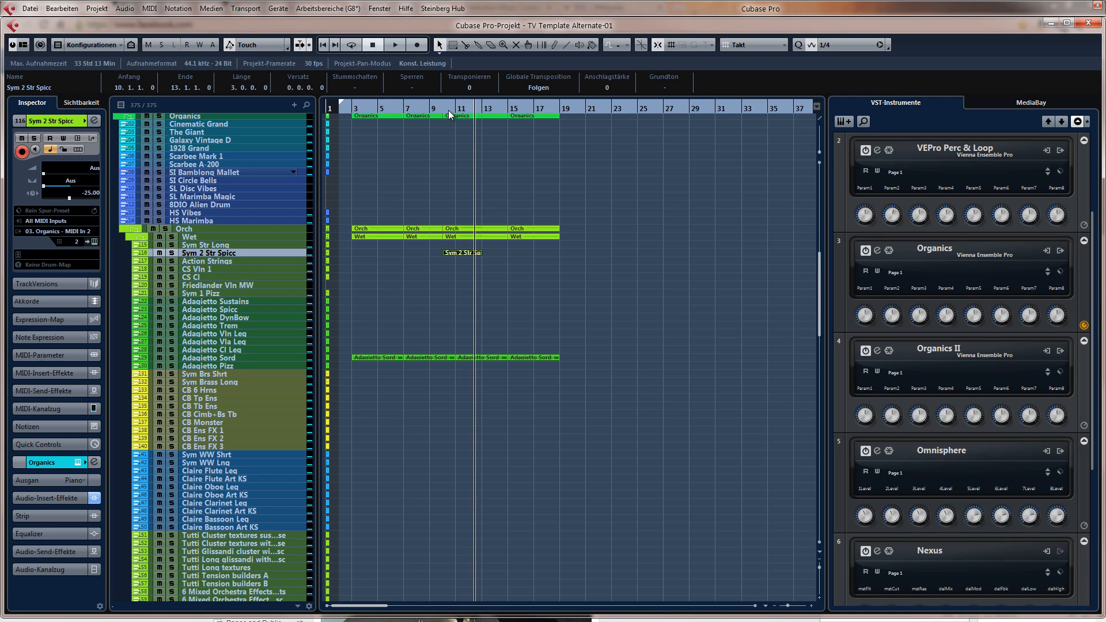
key("ctrl+z")
Record a spiccato string line on the Sym 2 Str Spicc track from bar 10 to about bar 17
left_click(446, 114)
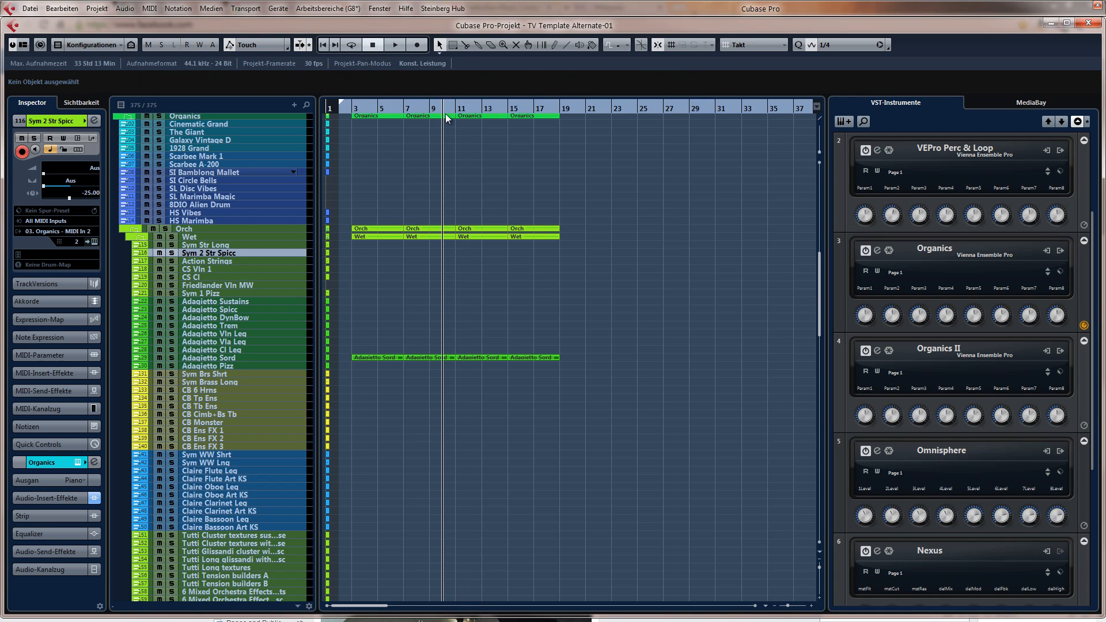
key("KP_Multiply")
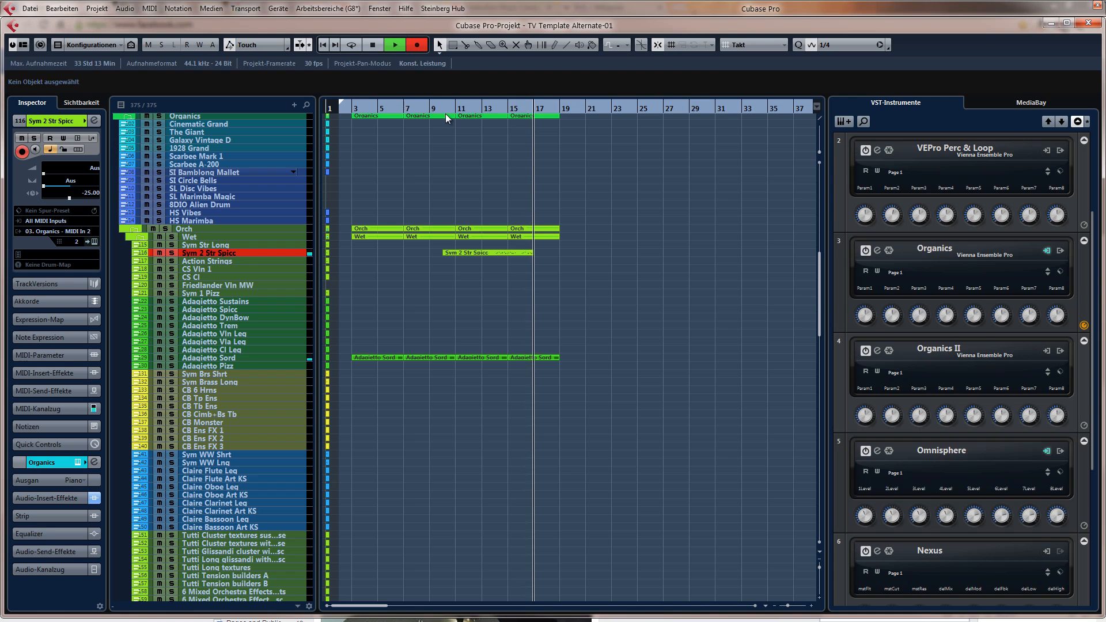
key("space")
Open the recorded Sym 2 Str Spicc part in the Key Editor and set the quantize value to 1/8
key("Return")
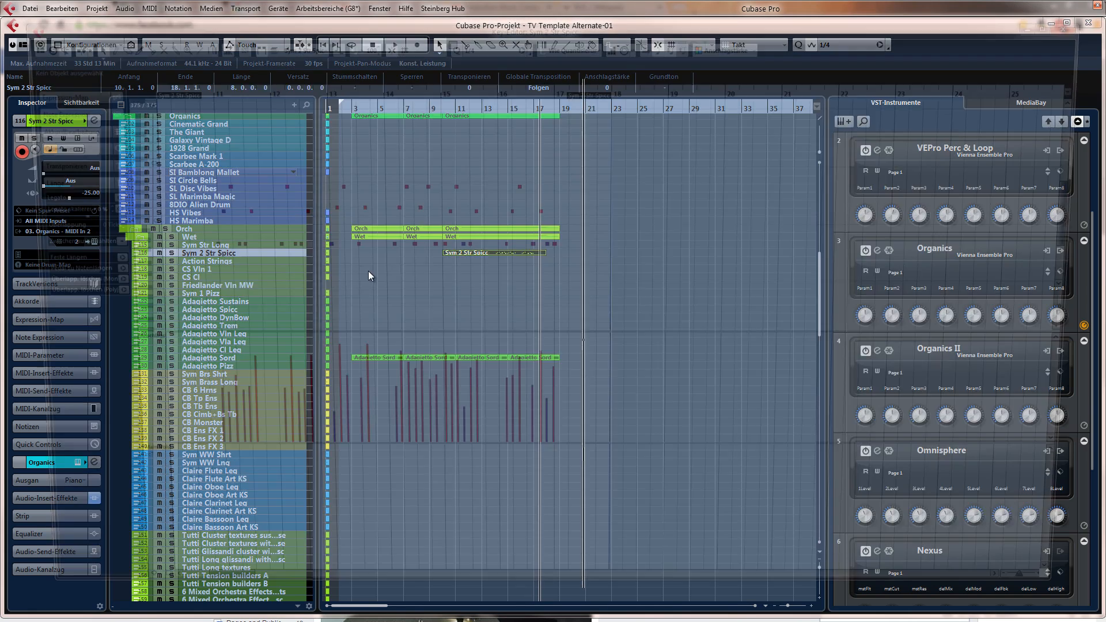
left_click(485, 44)
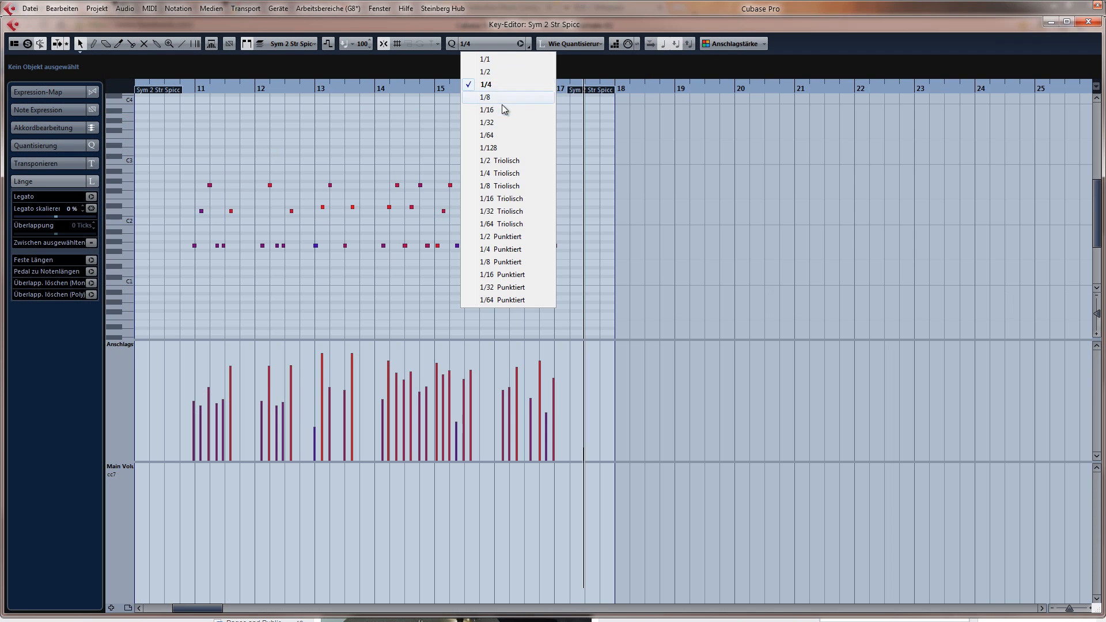
left_click(503, 109)
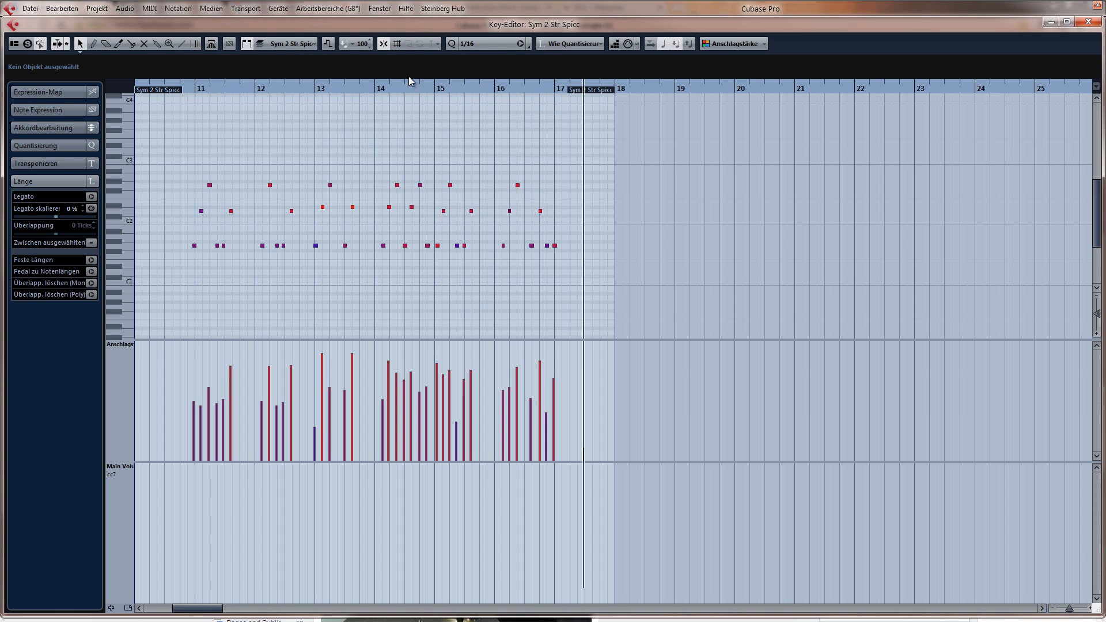
left_click(459, 49)
left_click(496, 99)
Shift all recorded spiccato notes so the first starts on bar 11, quantize them and play the phrase from there
left_click_drag(176, 151, 612, 277)
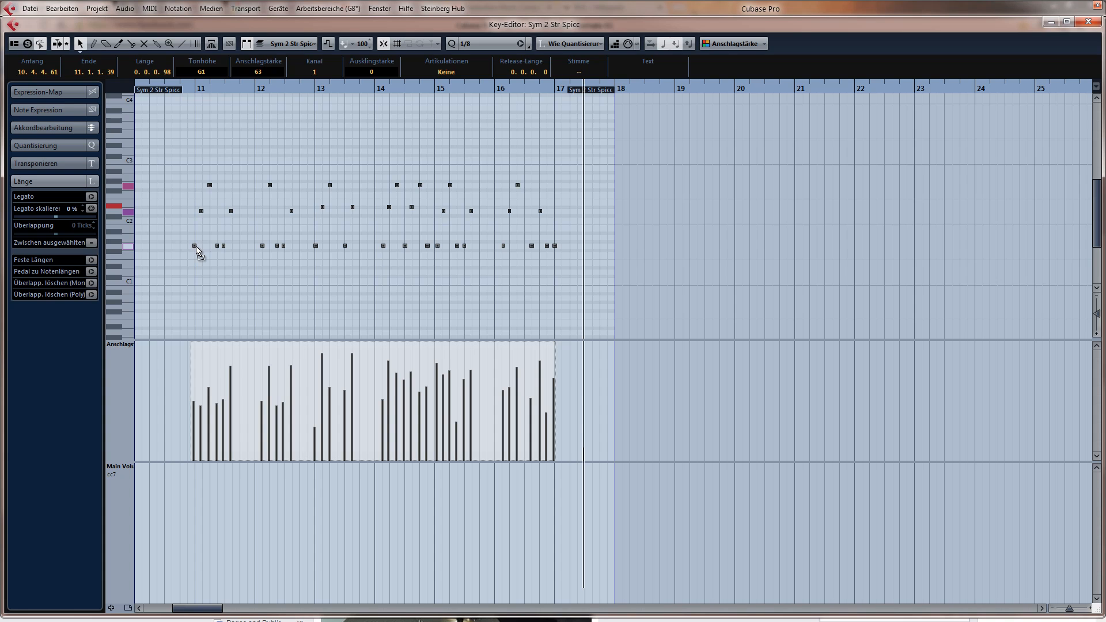
left_click_drag(196, 246, 197, 246)
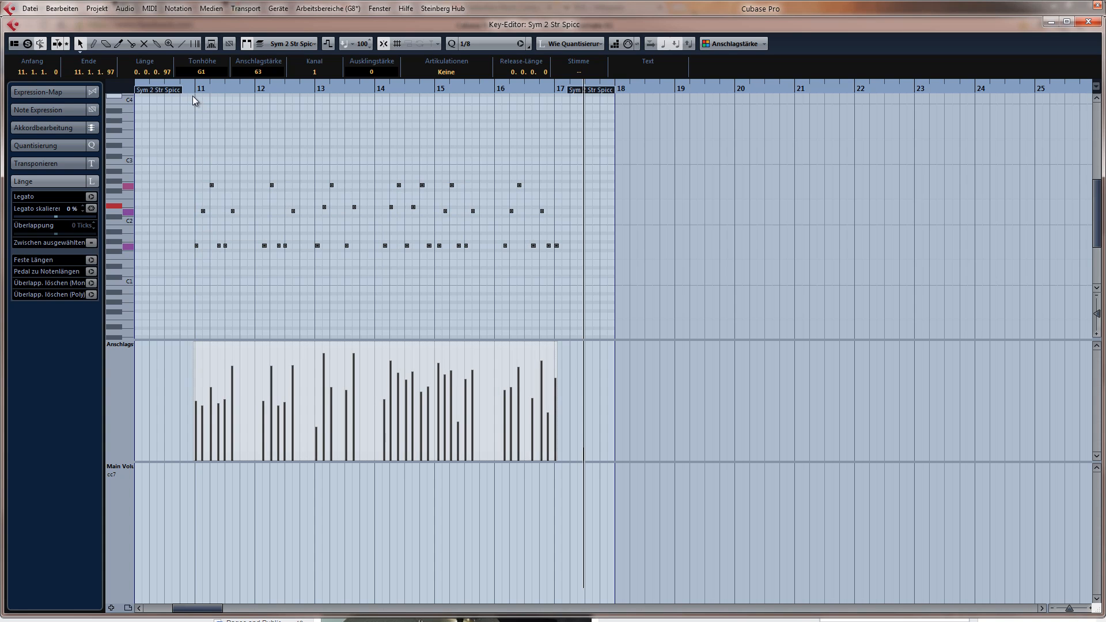
key("q")
left_click(193, 92)
key("space")
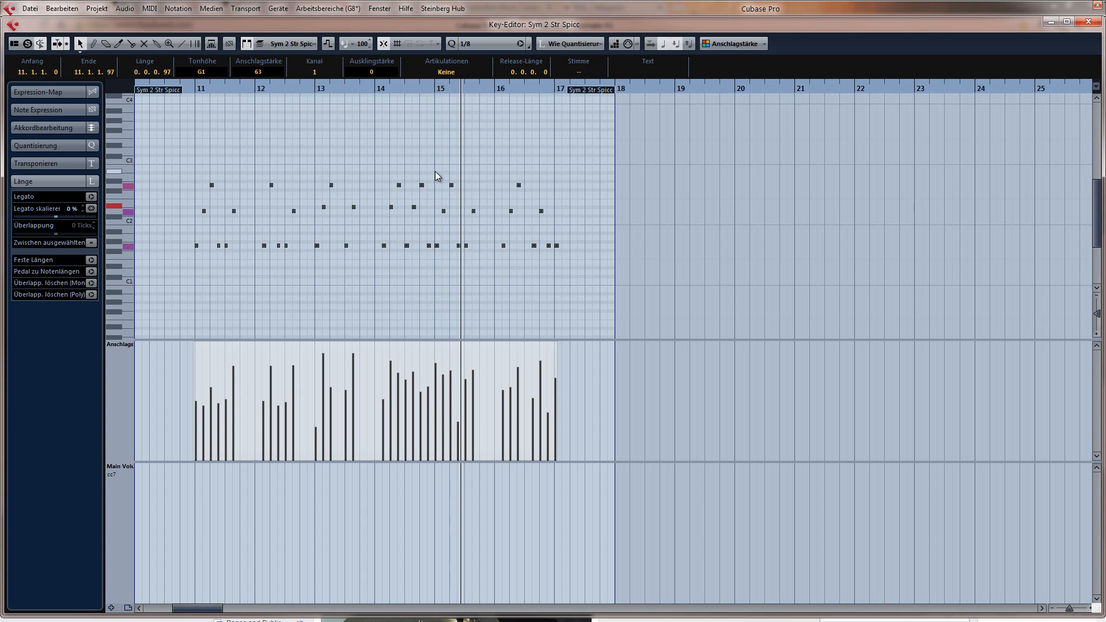
Delete the spiccato notes from bar 15 onward and shorten the part's end to bar 15
left_click_drag(438, 167, 690, 331)
key("Delete")
left_click_drag(604, 93, 422, 98)
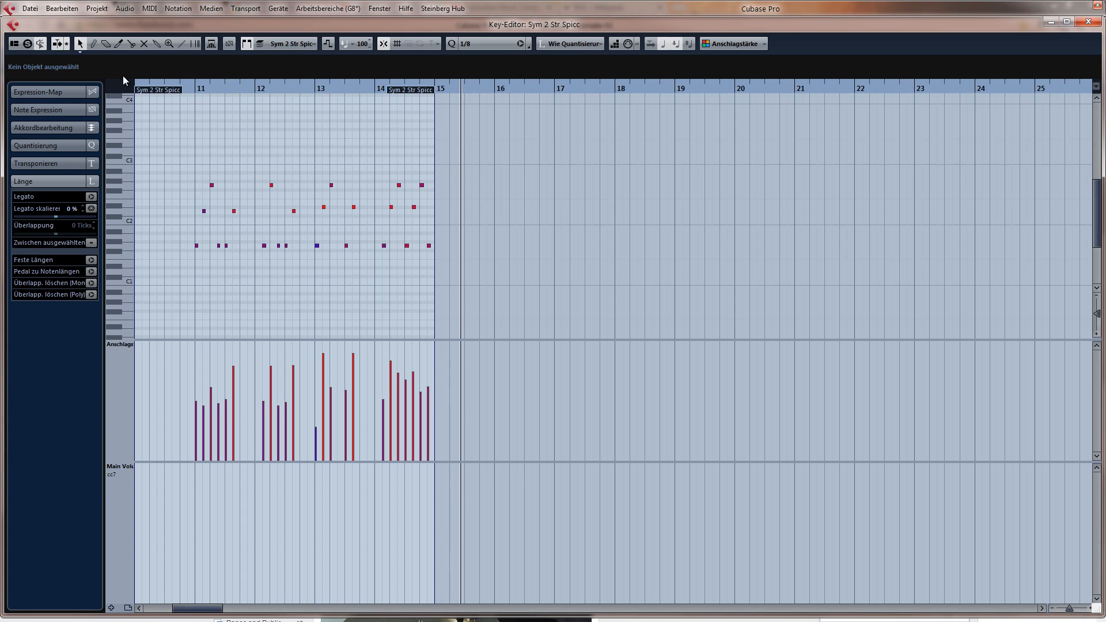
Trim the Sym 2 Str Spicc part's start to bar 11 and duplicate the four-bar part to bars 15–19
left_click_drag(151, 89, 209, 98)
key("Return")
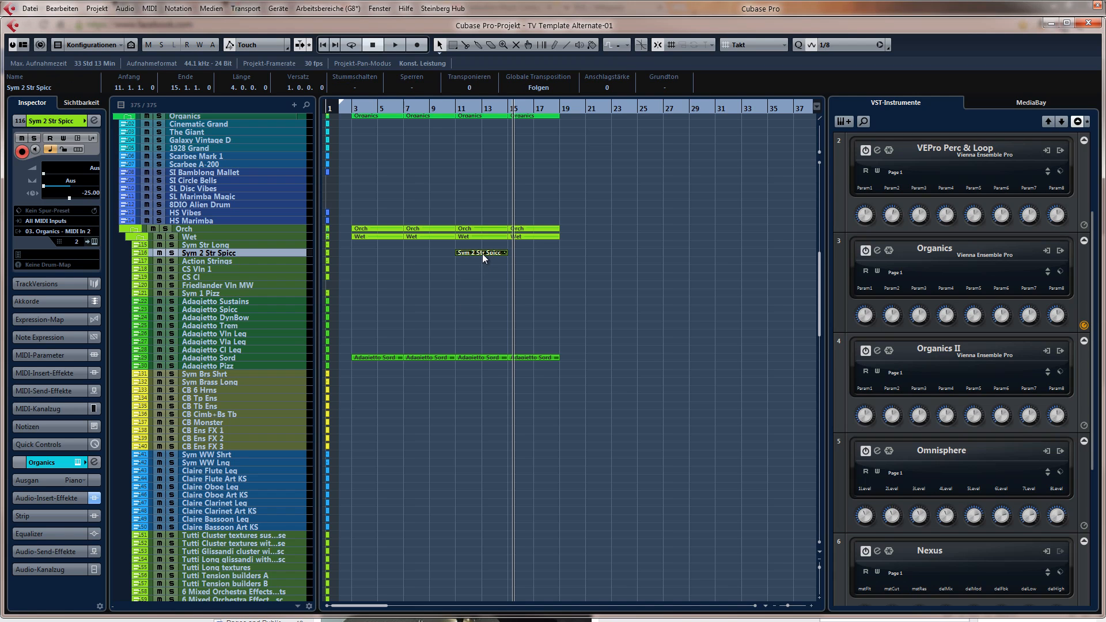
key("ctrl+d")
Select the OTS Cherry Bass track and play the arrangement from about bar 10 to try out the bass sound
scroll(427, 242, "up", 12)
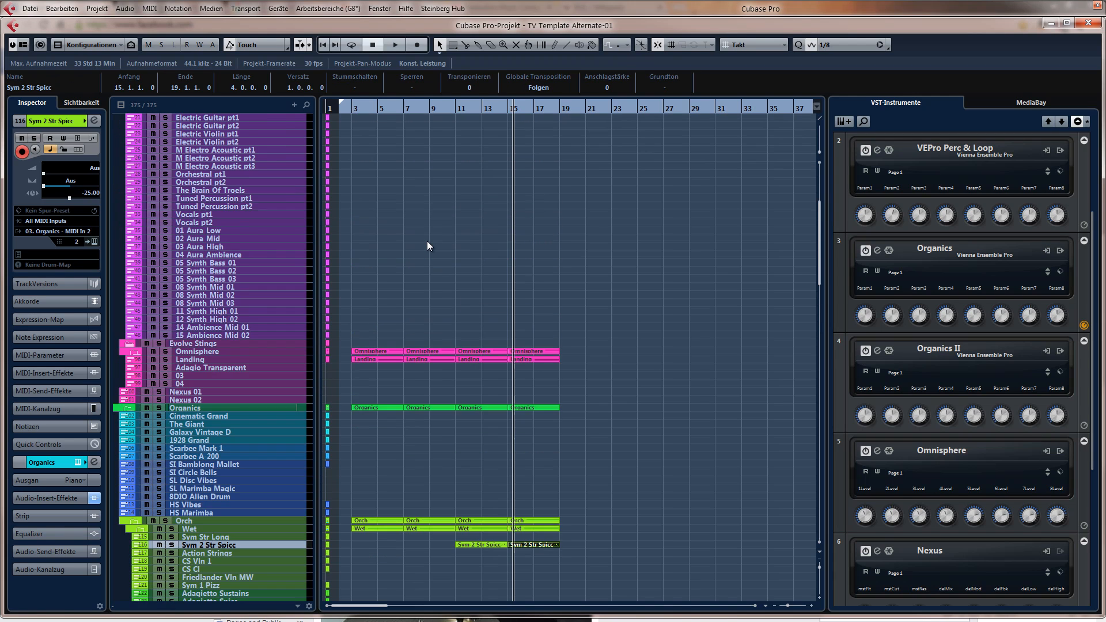
scroll(427, 241, "down", 11)
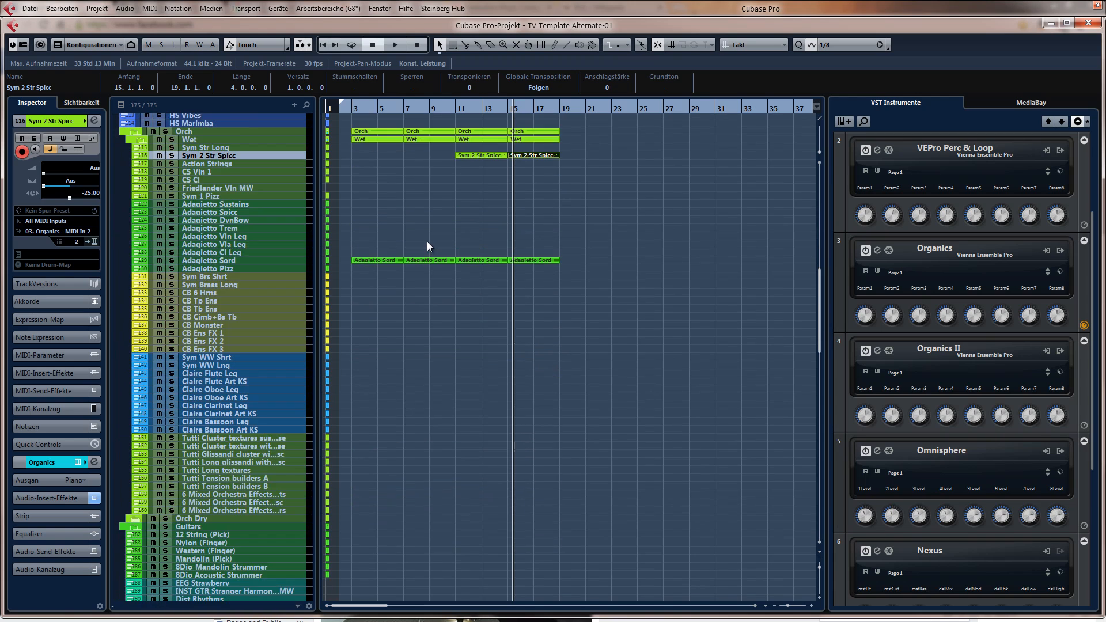
scroll(427, 241, "up", 2)
scroll(427, 242, "down", 15)
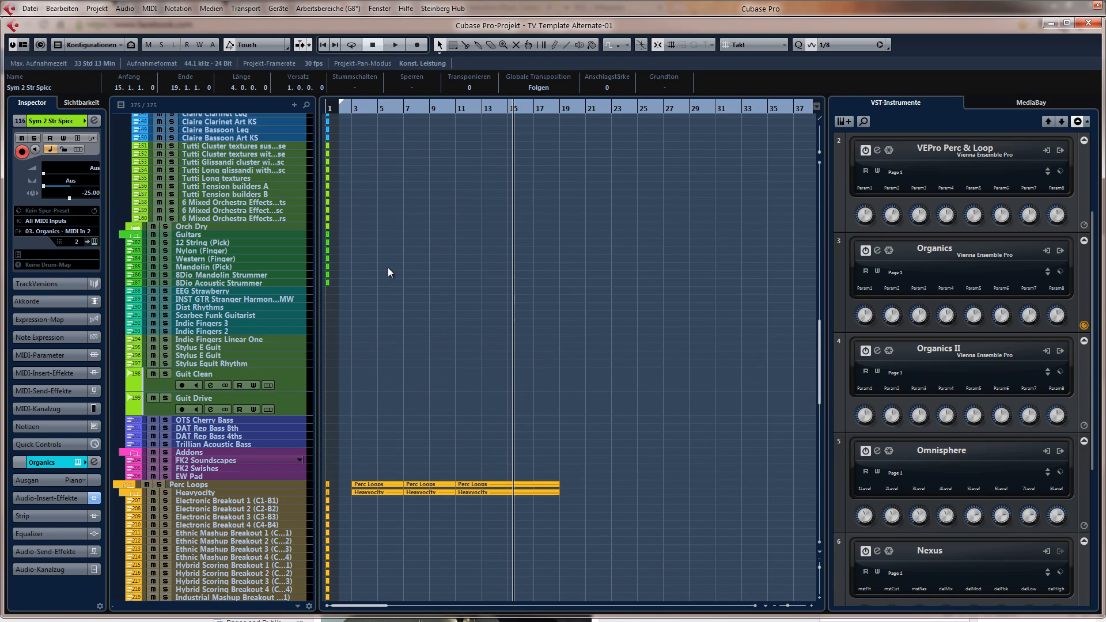
left_click(221, 422)
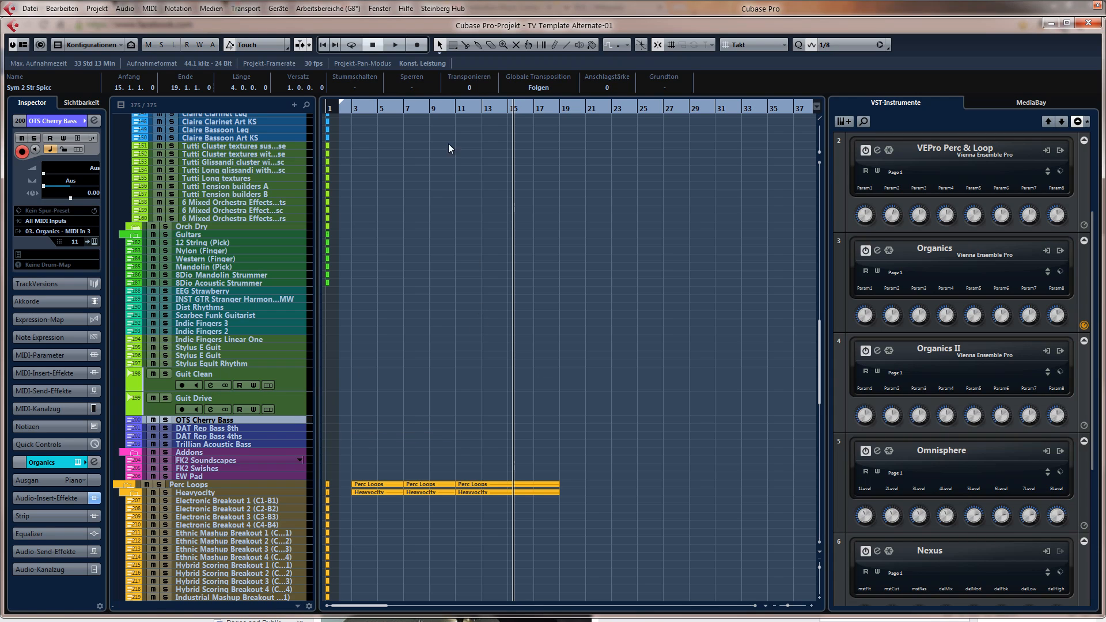
left_click(441, 108)
key("space")
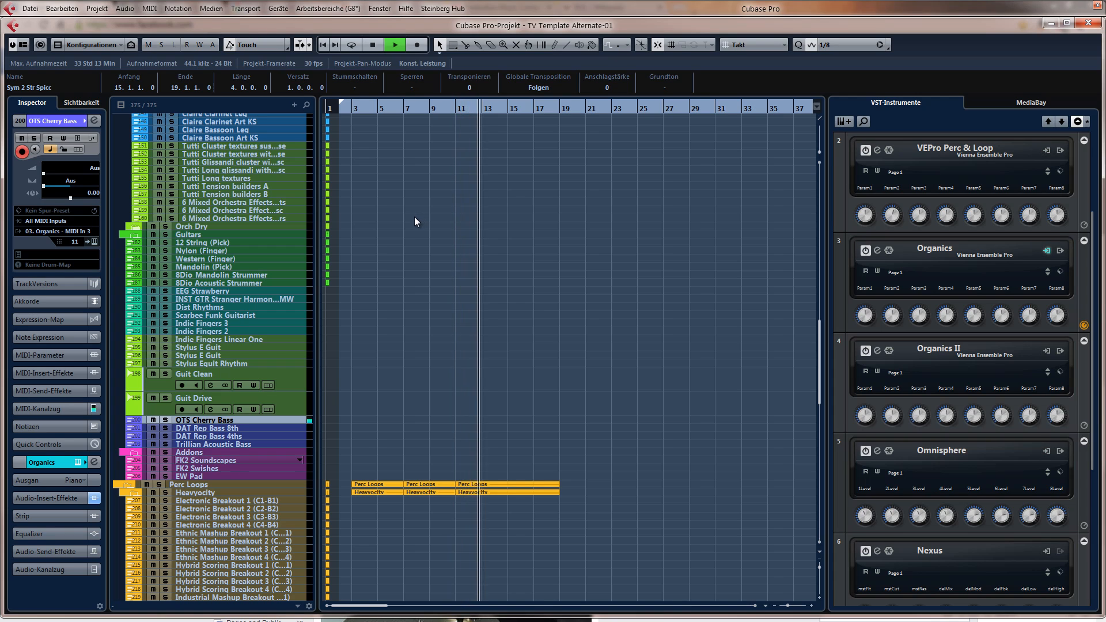
key("space")
Select the Nexus 01 track below the Evolve Stings group and open its Nexus instrument
scroll(426, 221, "up", 10)
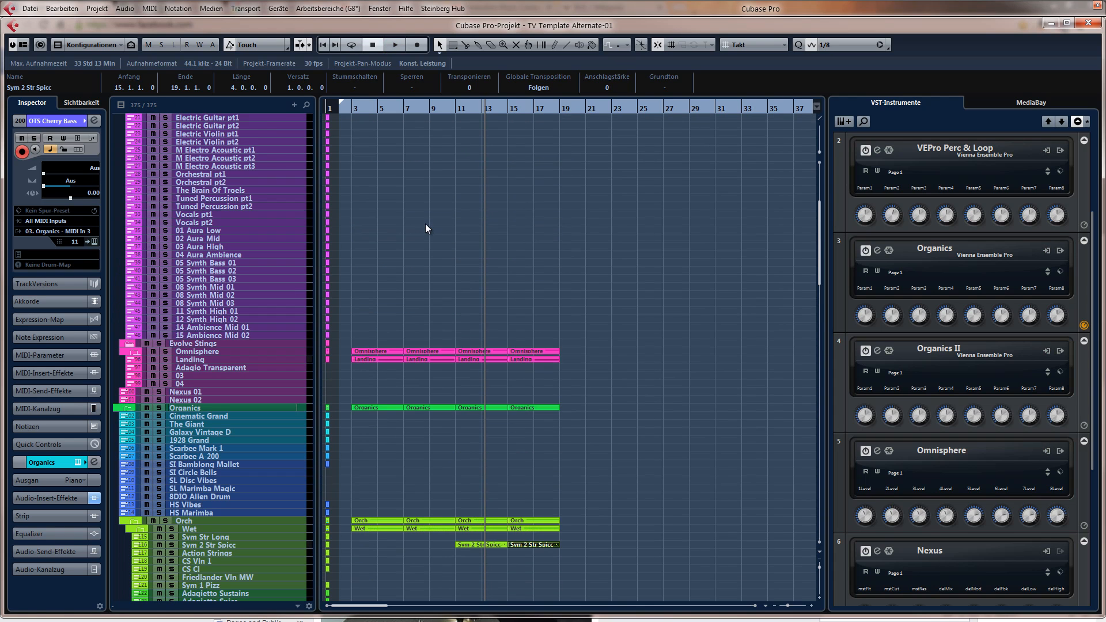
scroll(419, 285, "up", 3)
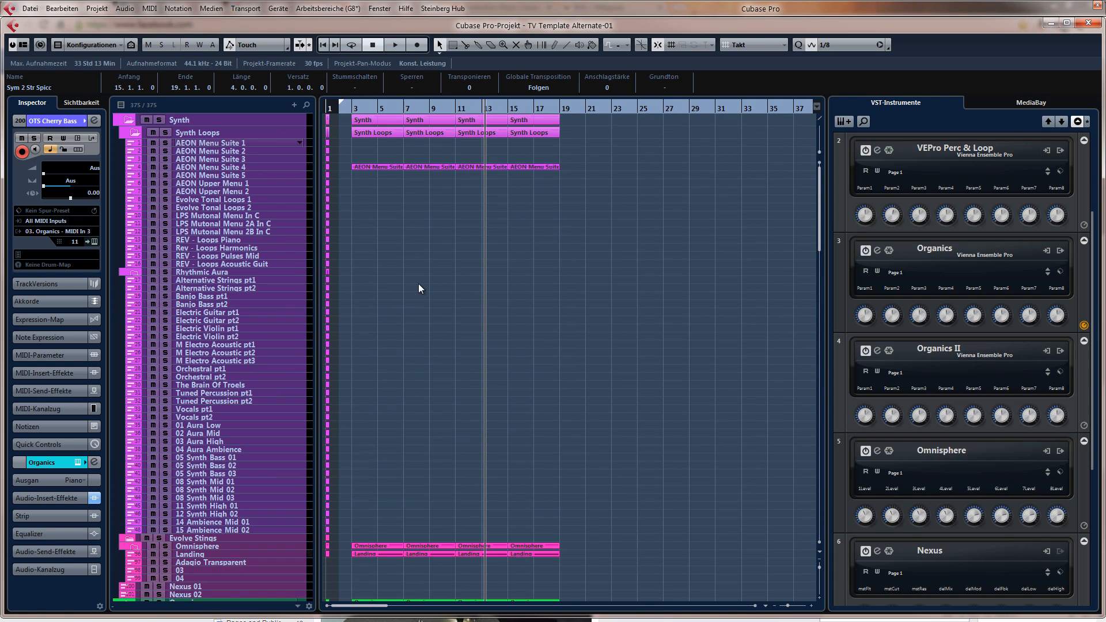
scroll(418, 285, "down", 3)
scroll(418, 284, "down", 3)
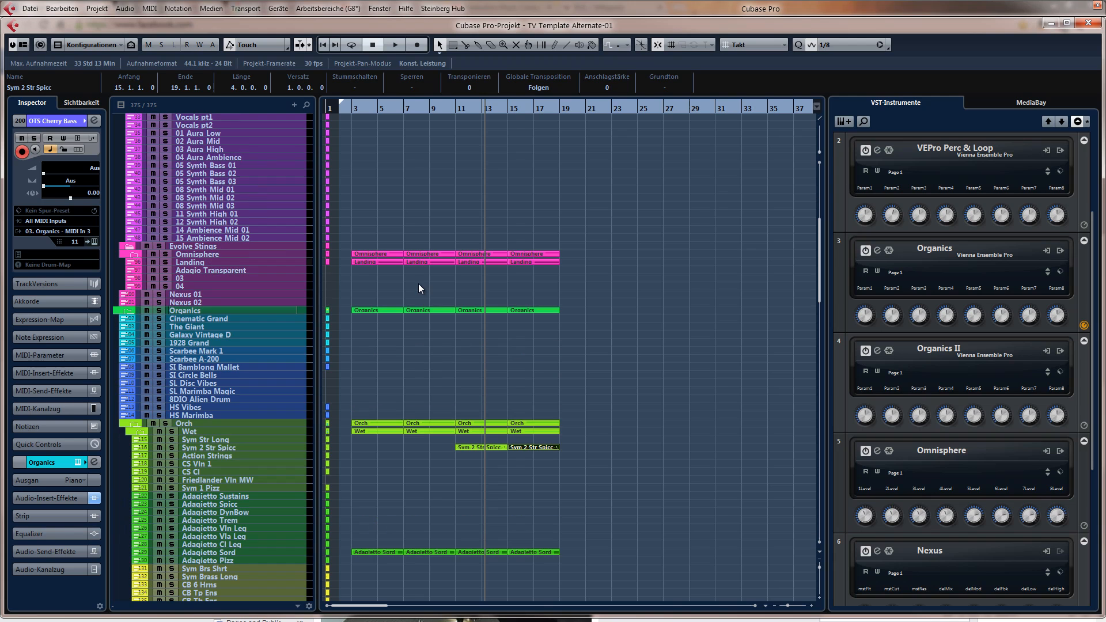
left_click(206, 293)
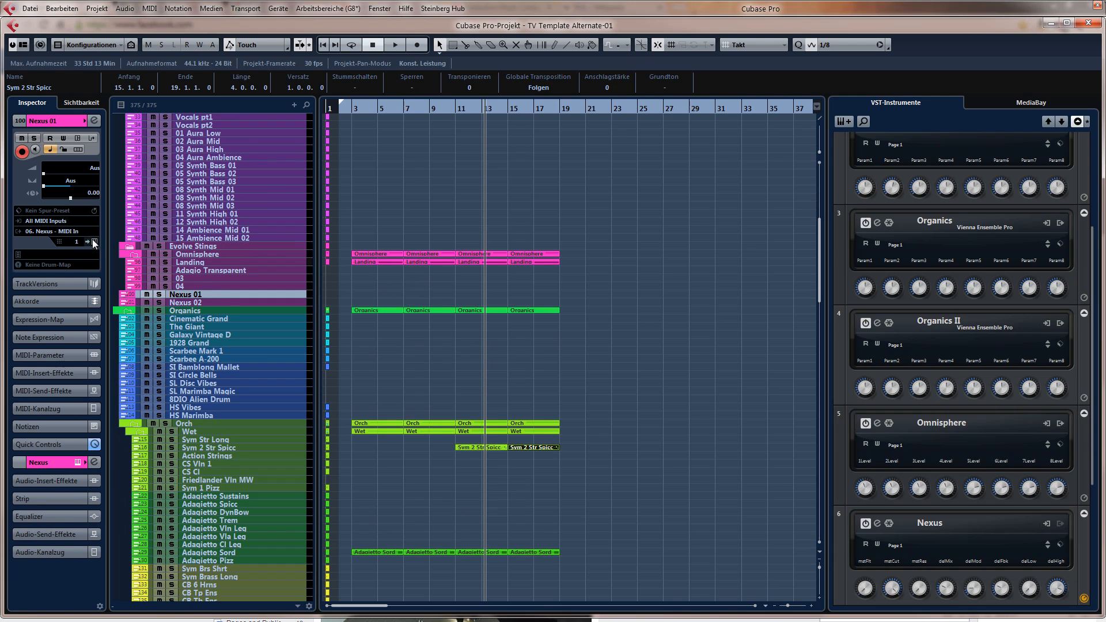
left_click(93, 241)
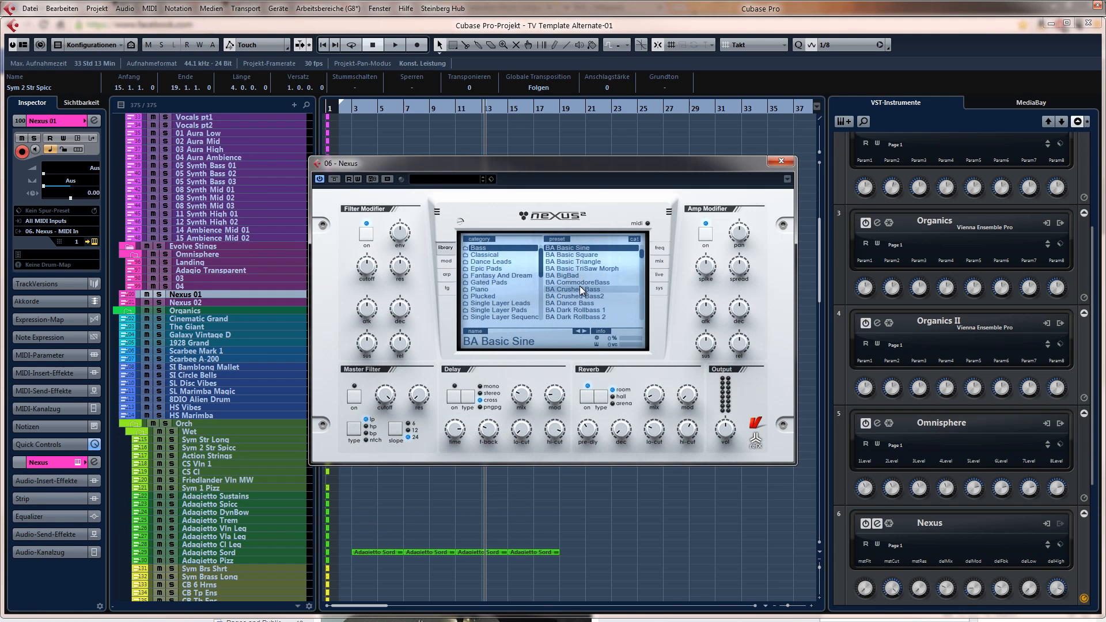
Audition the BA Attackbass preset, load BA Basic Sine again and close the instrument window
scroll(573, 259, "up", 2)
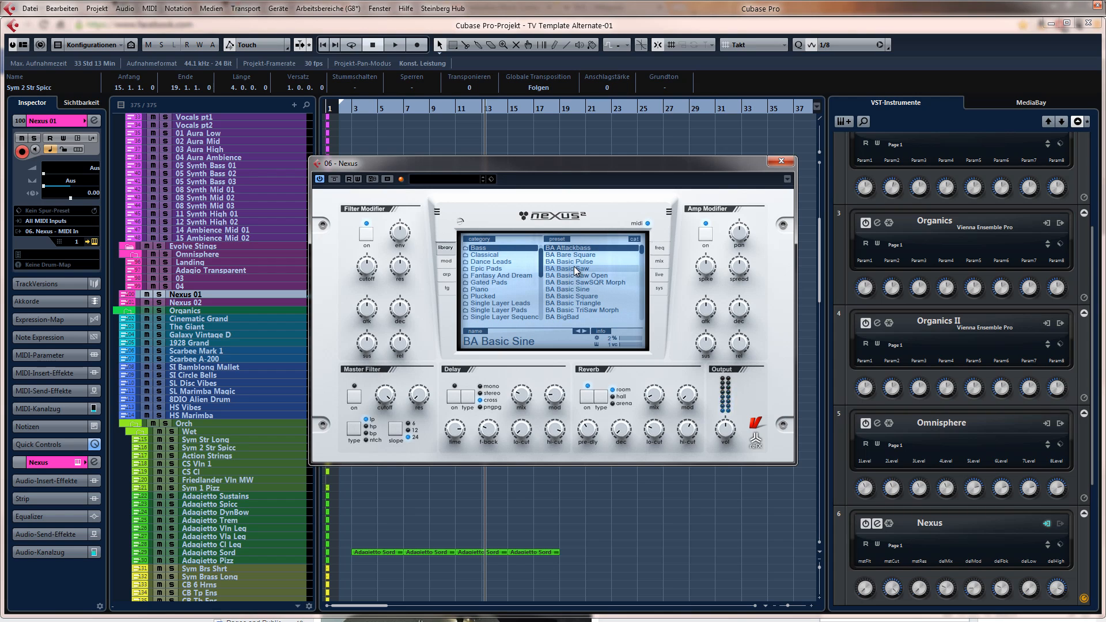
left_click(576, 249)
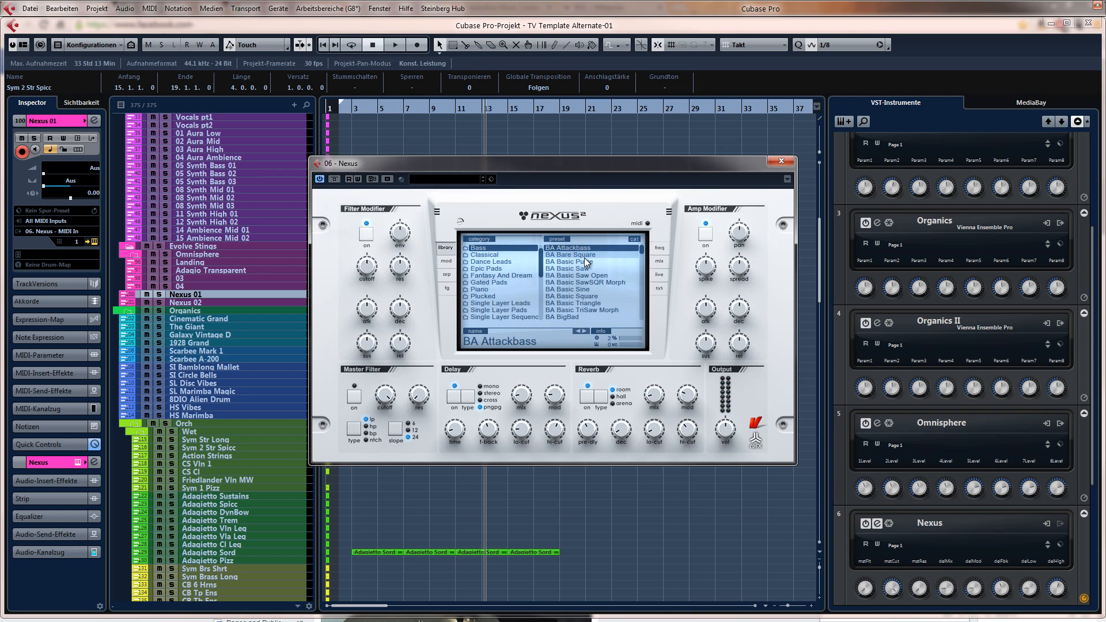
left_click(572, 291)
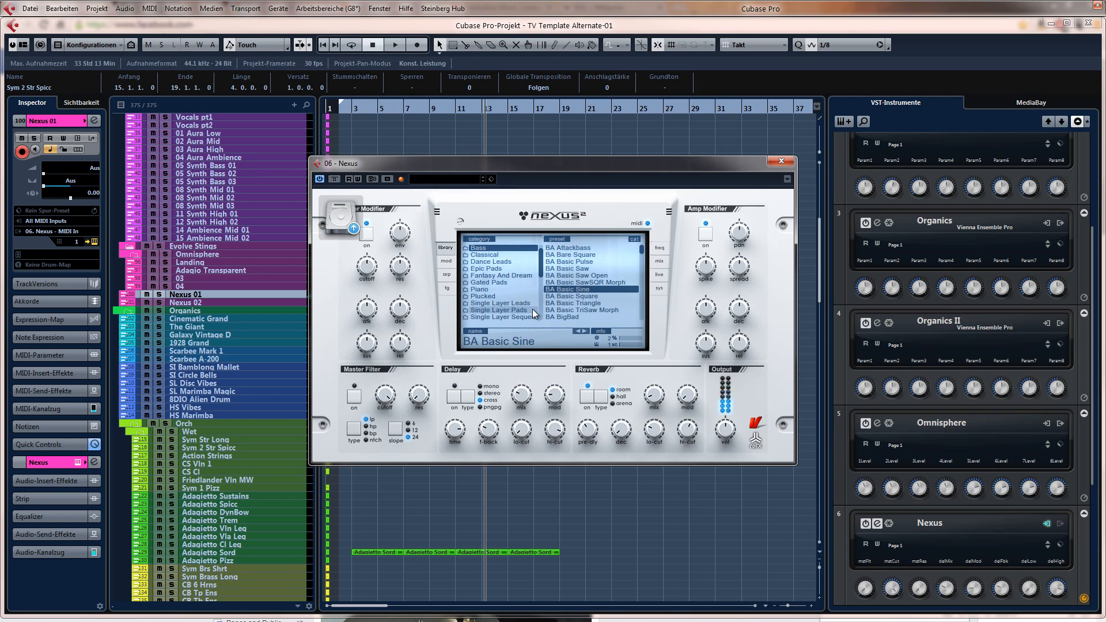
left_click(781, 161)
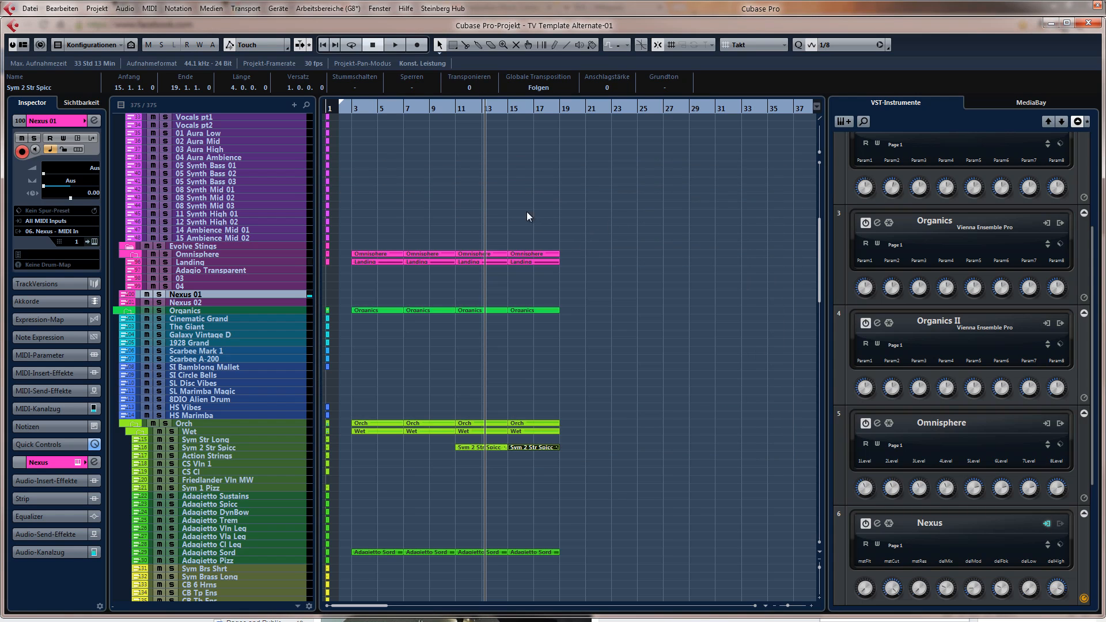
Record a bass line on the Nexus 01 track from bar 10 up to bar 15
left_click(438, 110)
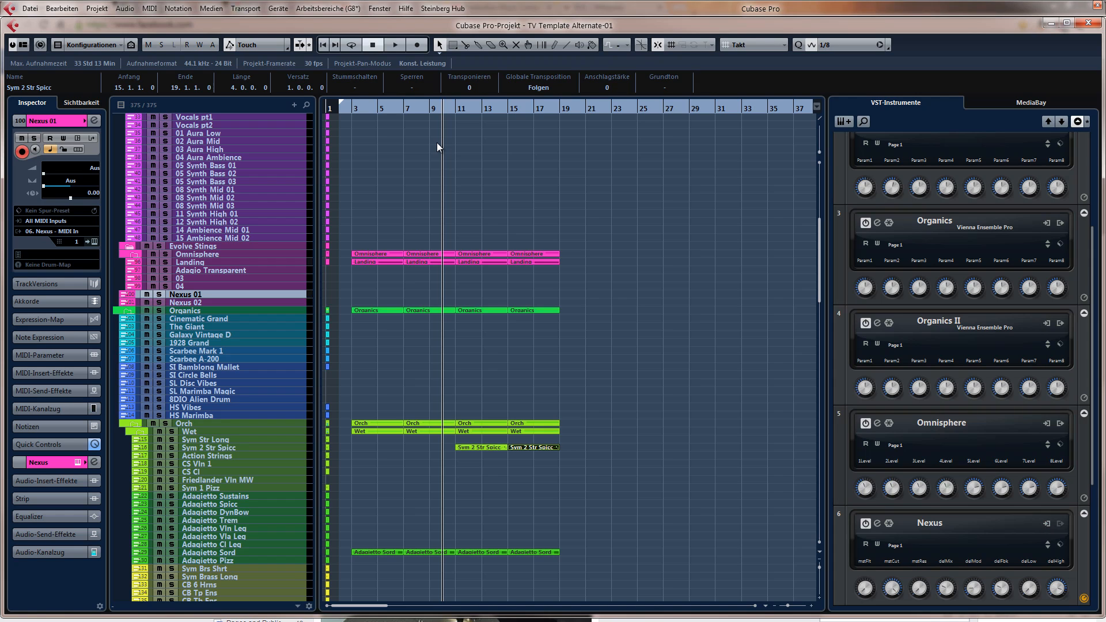
key("KP_Multiply")
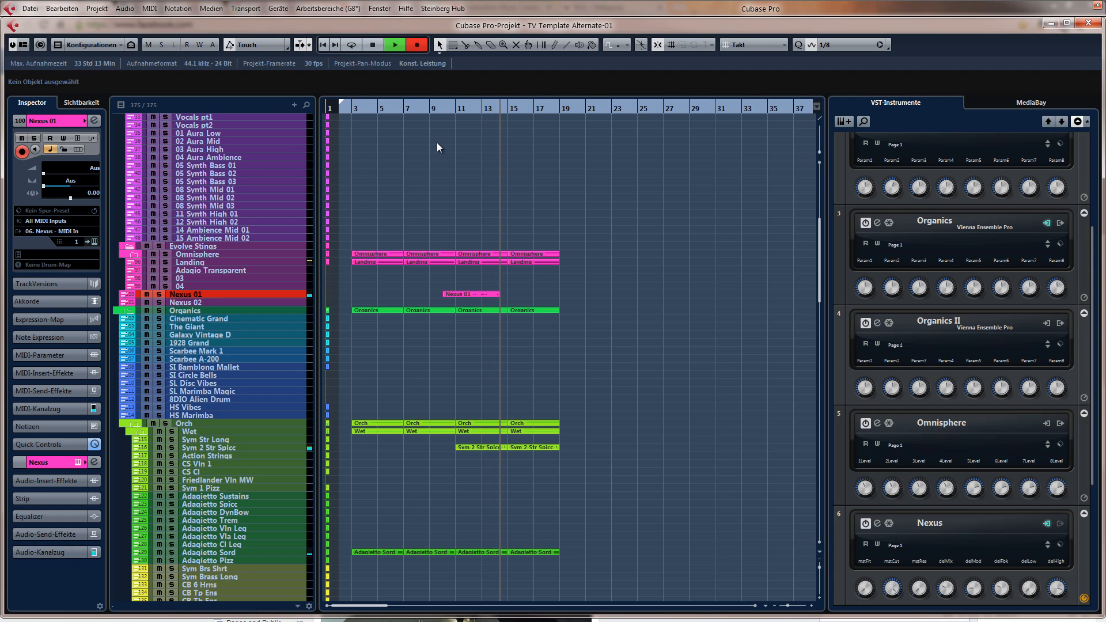
key("space")
Open the recorded Nexus 01 part in the Key Editor and quantize its notes to 1/8, switching to 1/16 and quantizing again
double_click(461, 294)
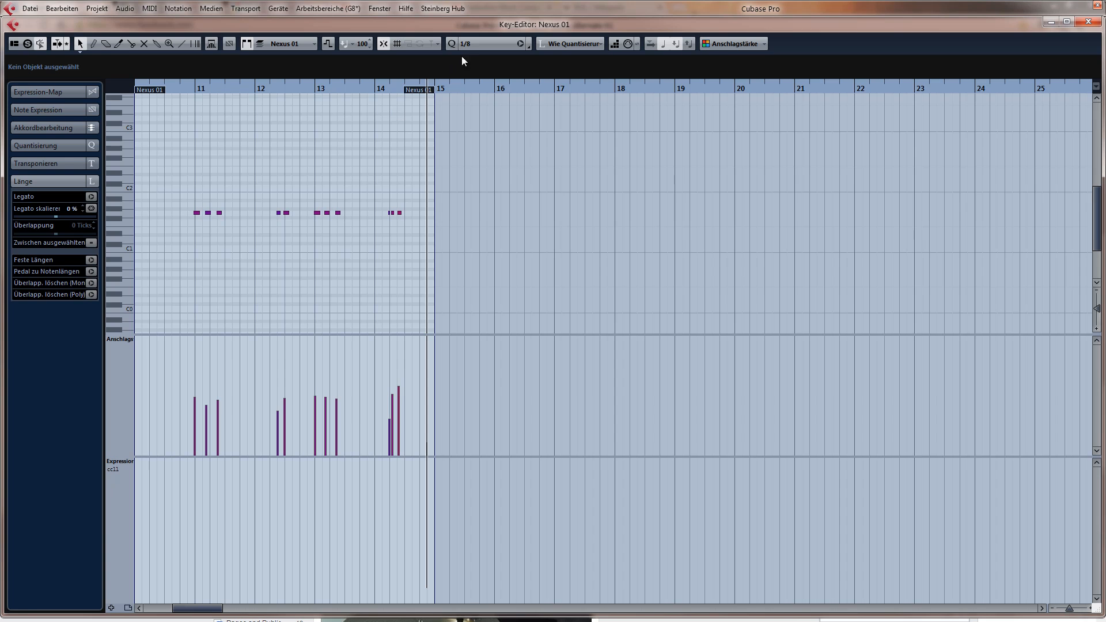
key("q")
left_click(479, 45)
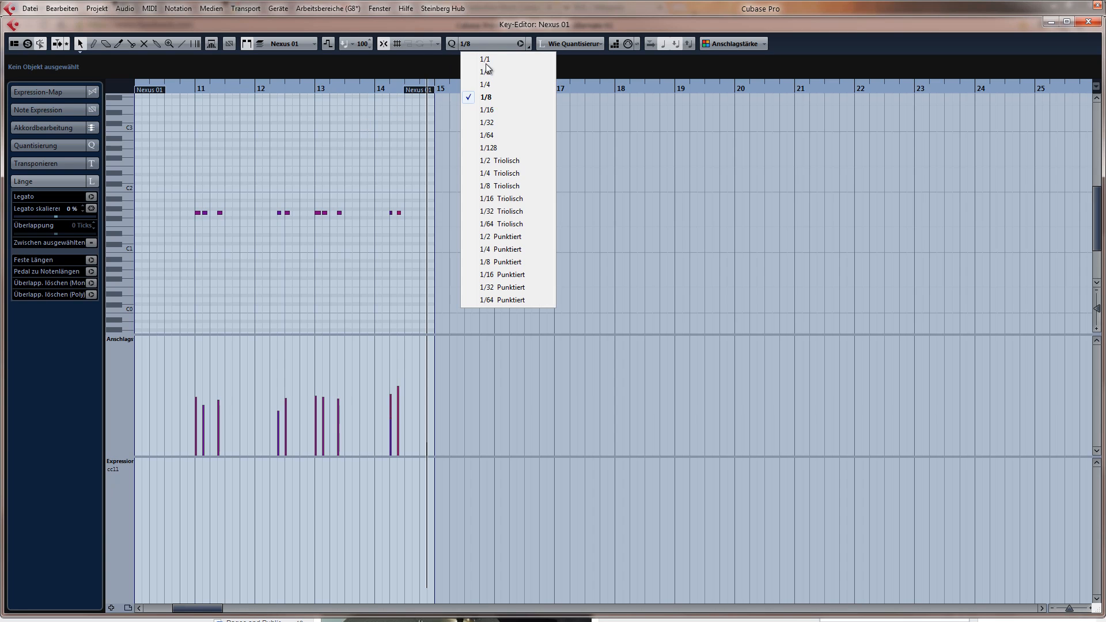
left_click(492, 111)
key("q")
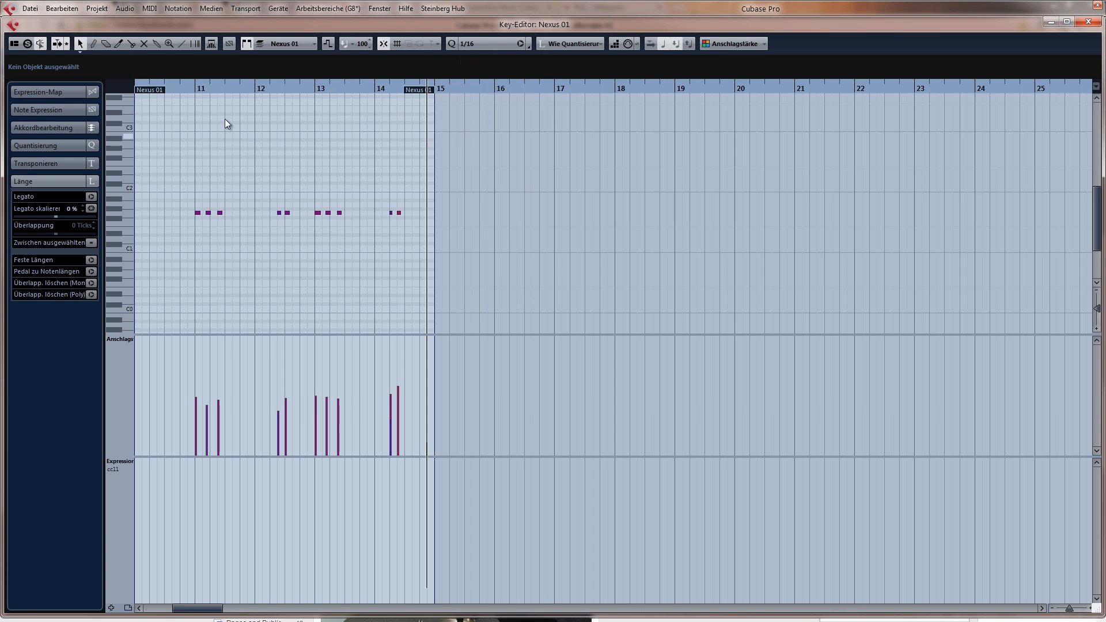
Play the quantized bass part from bar 11 and examine the overlapping short note near beat 14.2 up close
left_click(195, 90)
key("space")
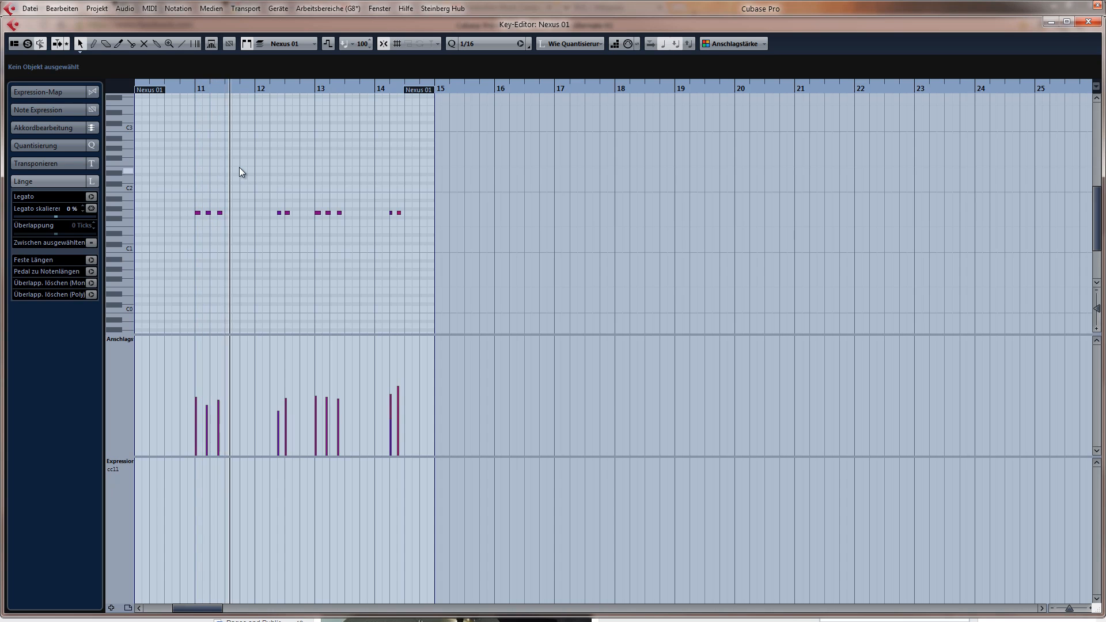
key("h")
key("h")
key("h")
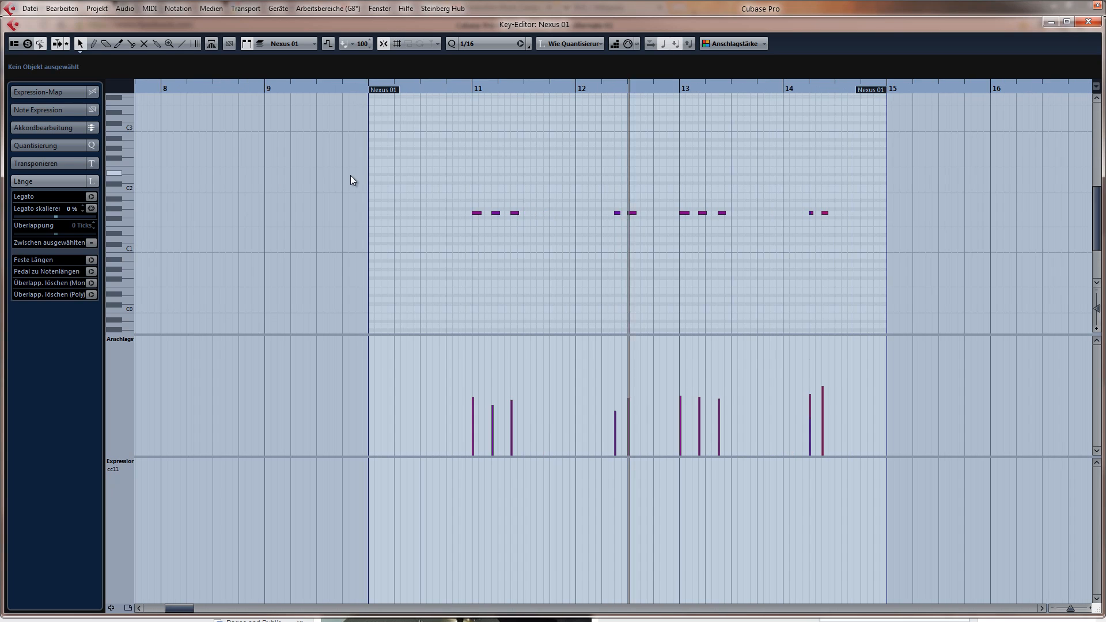
key("h")
key("h")
key("h")
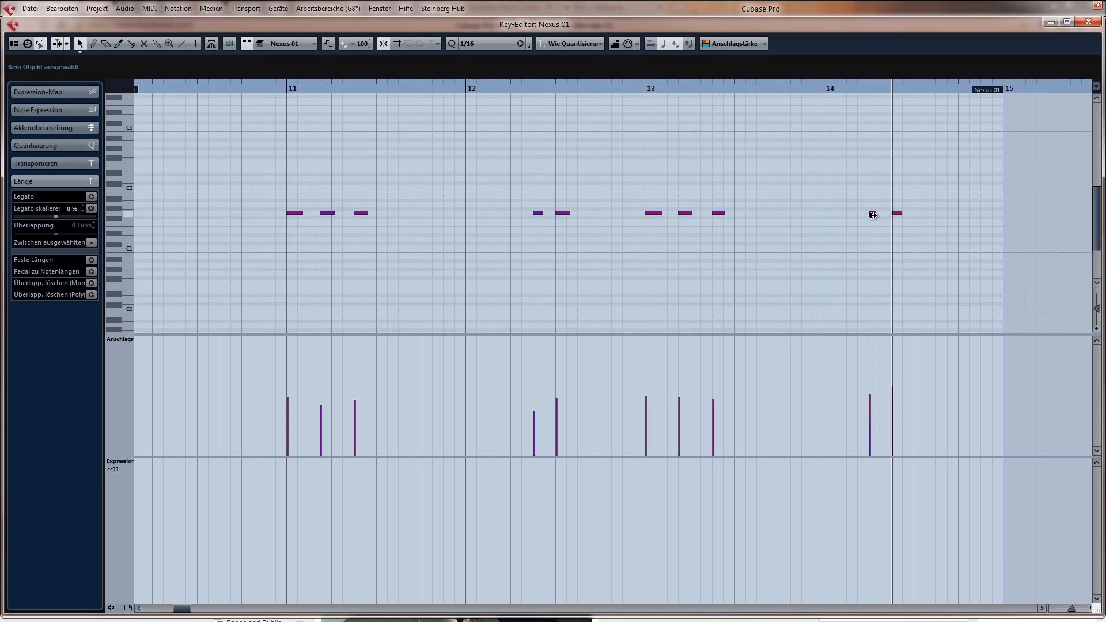
key("h")
key("h")
key("h")
key("h")
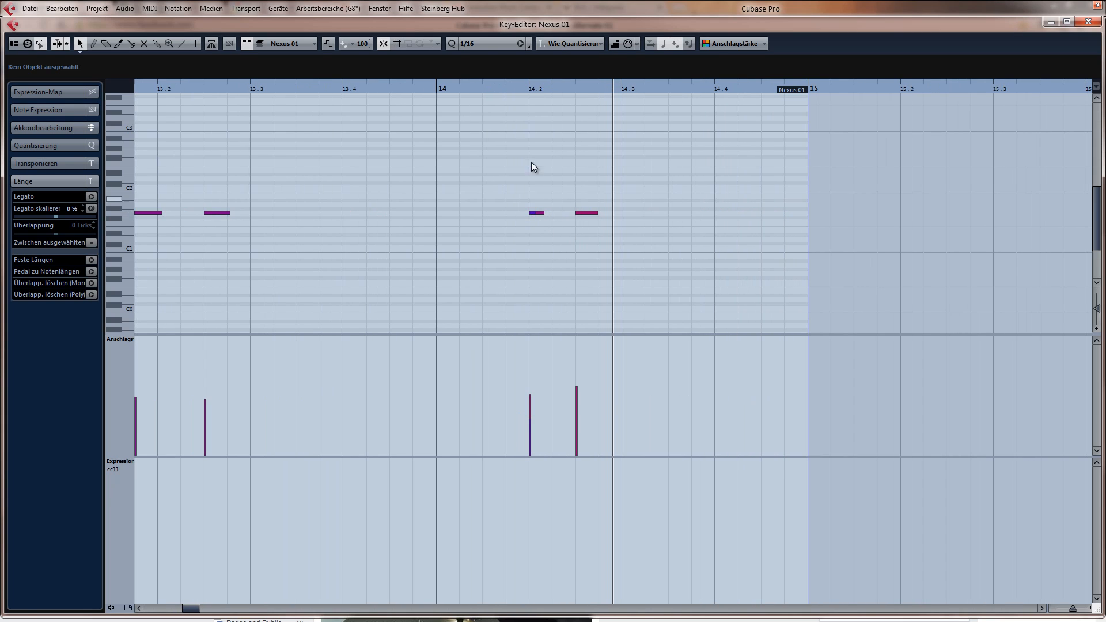
Set the quantize value to 1/32, move the short G1 note at 14.2 to 14.1.4.60 and play from bar 14
left_click(480, 46)
left_click(493, 119)
left_click_drag(531, 214, 522, 214)
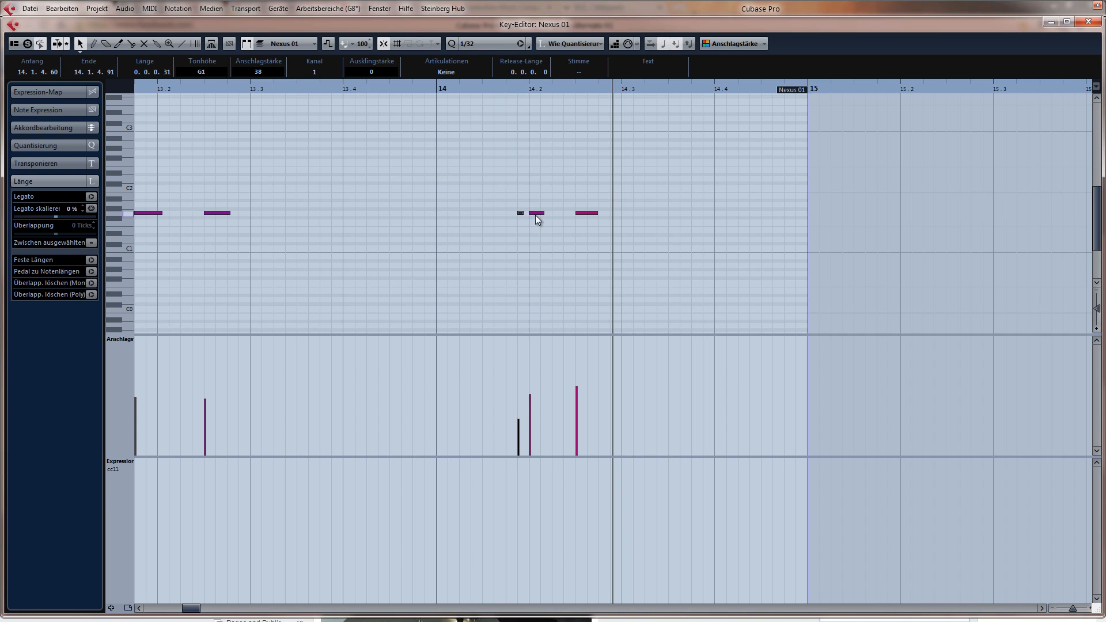
left_click(440, 91)
key("space")
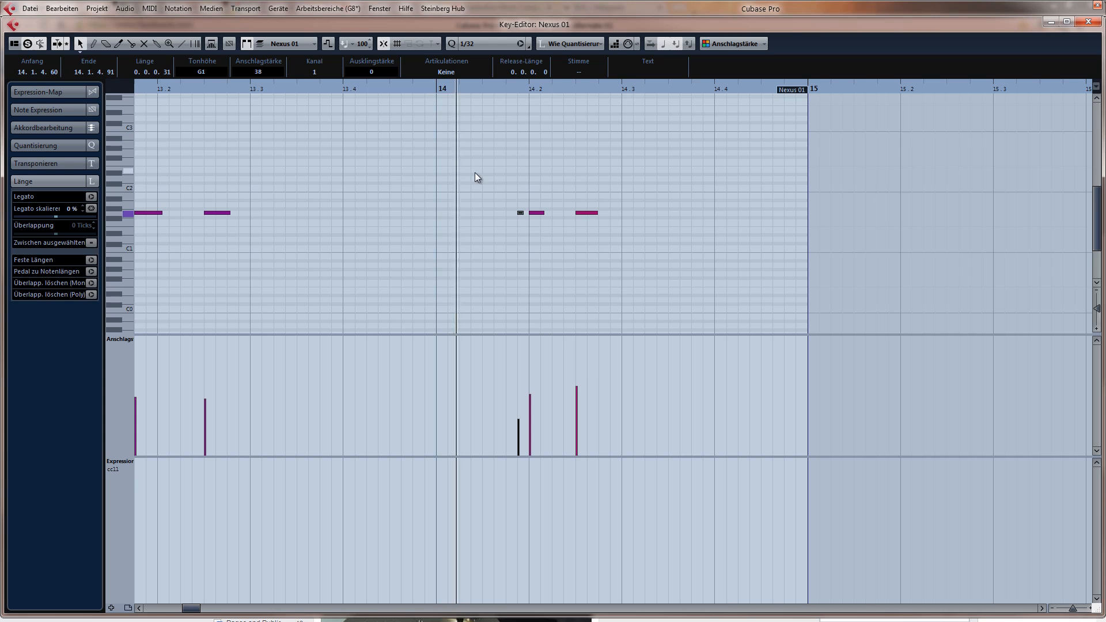
key("g")
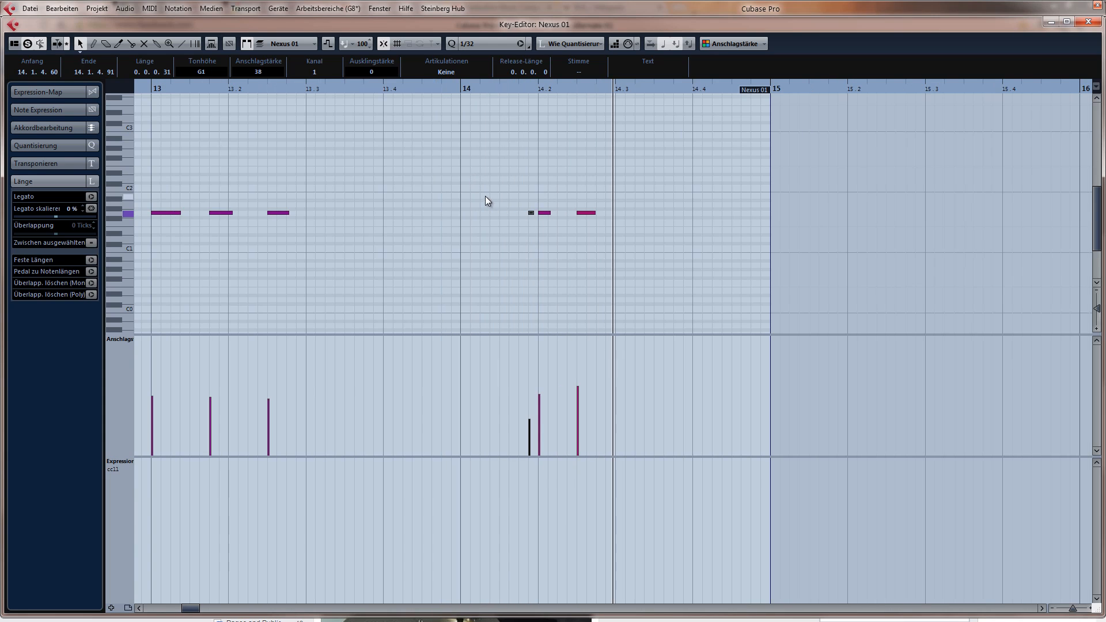
Delete the short G1 note just before beat 14.2, stop playback and close the Key Editor
left_click_drag(503, 192, 533, 223)
key("Delete")
key("space")
key("Escape")
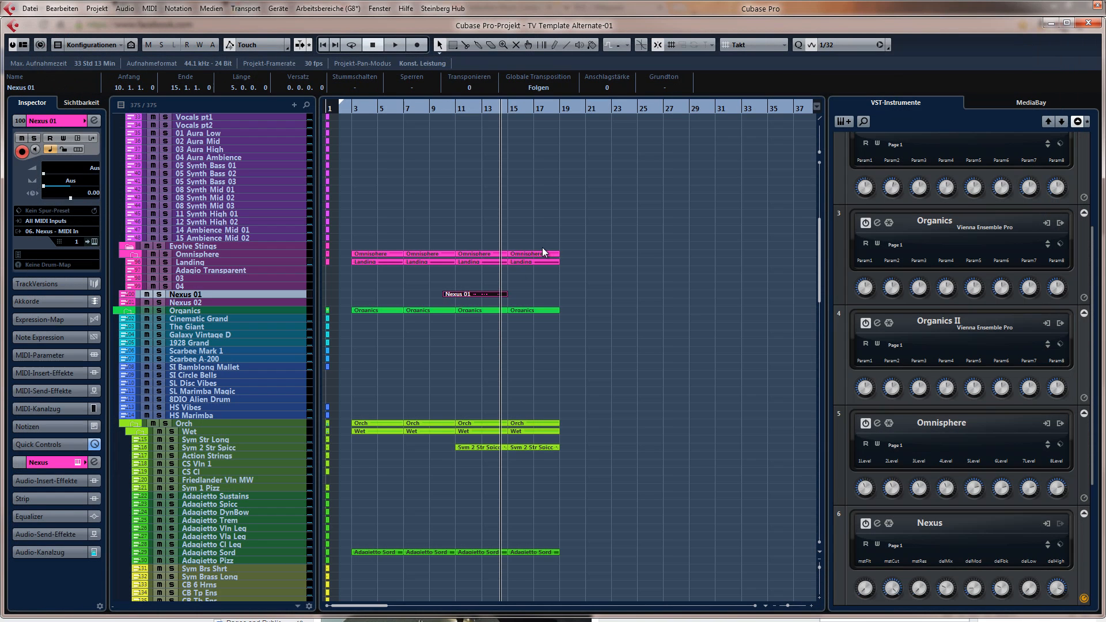
Play from about bar 10, trim the Nexus 01 part's start to bar 11 and duplicate the part to bars 15–19
left_click(447, 111)
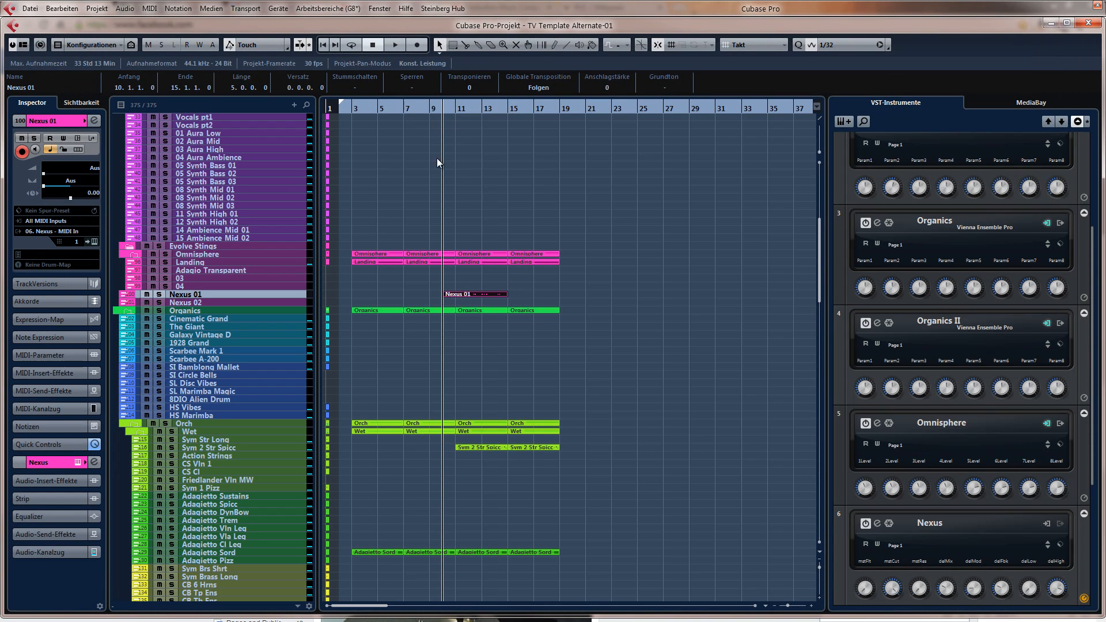
left_click_drag(449, 110, 429, 108)
key("space")
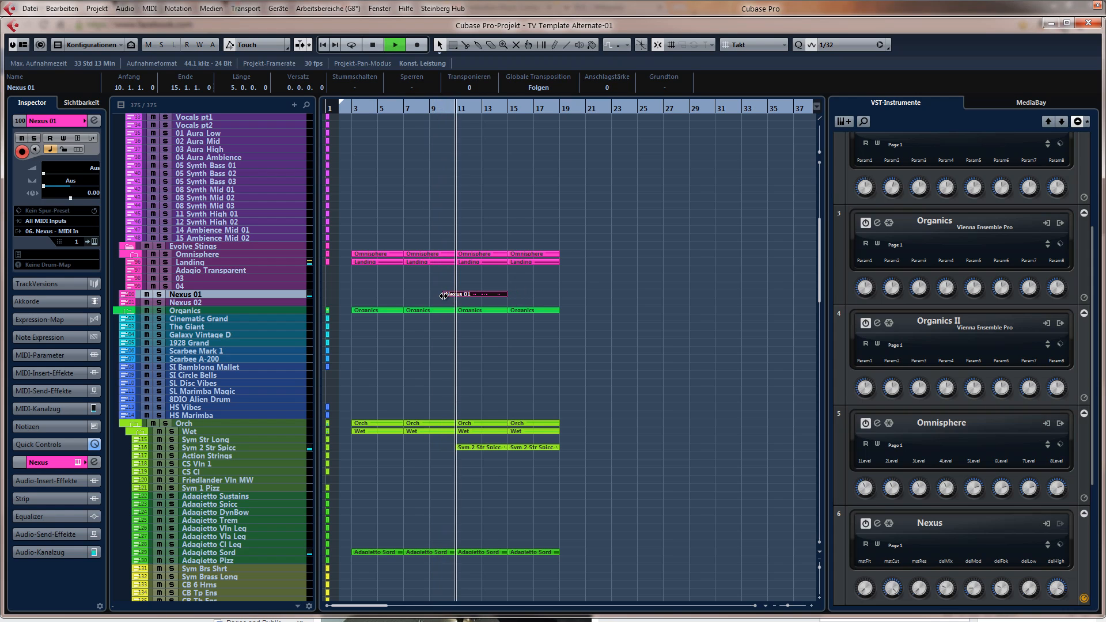
left_click_drag(445, 298, 456, 296)
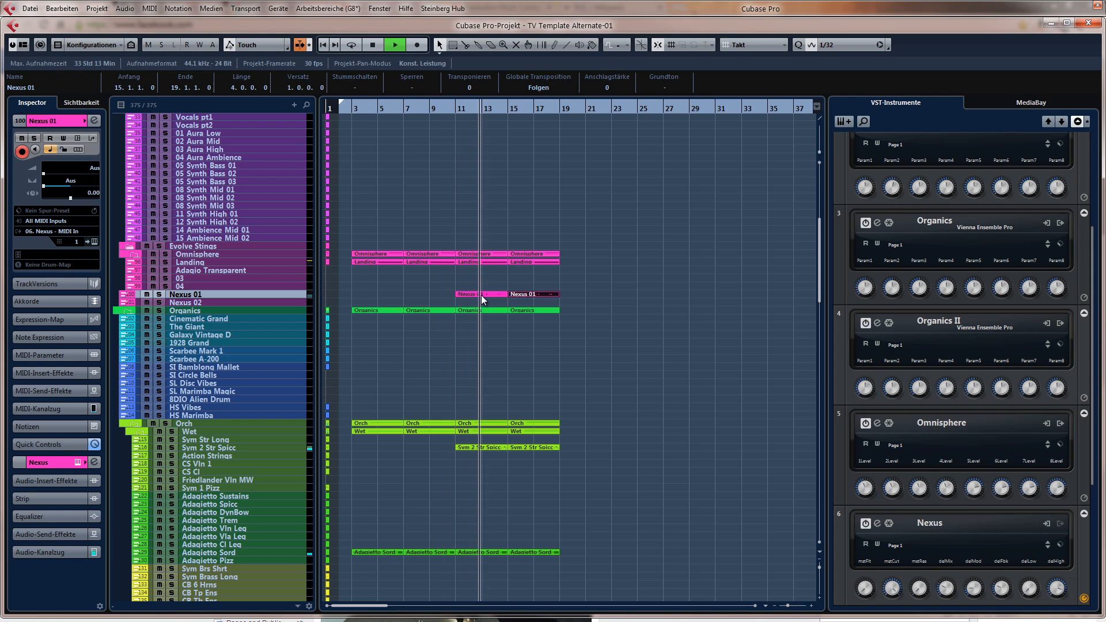
key("ctrl+d")
Listen on through the duplicated Nexus 01 part, return the cursor to bar 11 and select the CS Cl track
key("g")
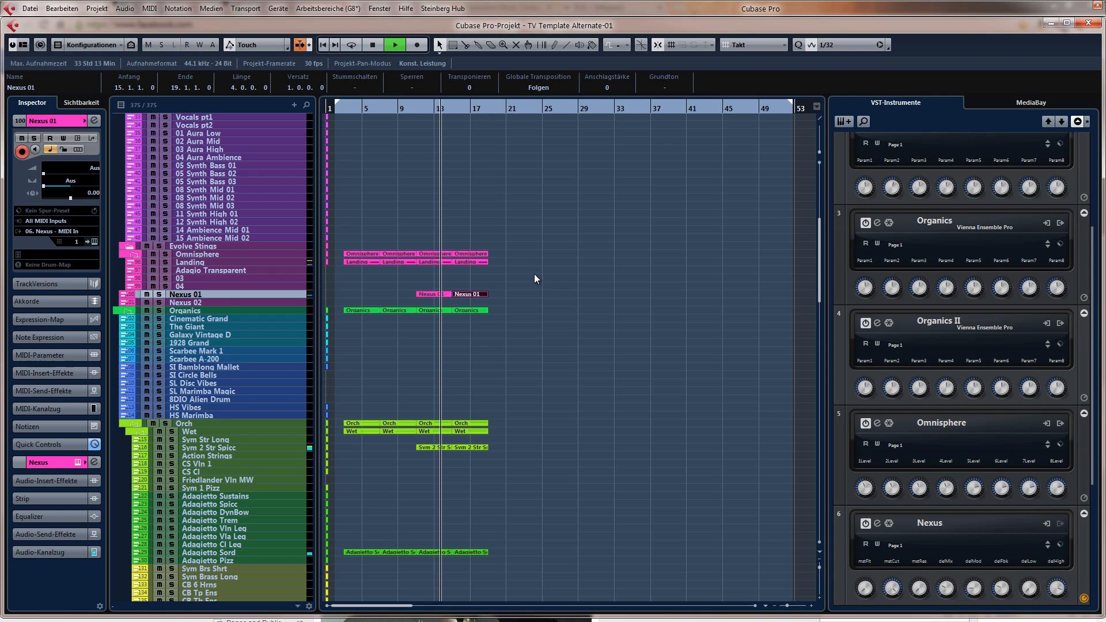
scroll(534, 275, "down", 4)
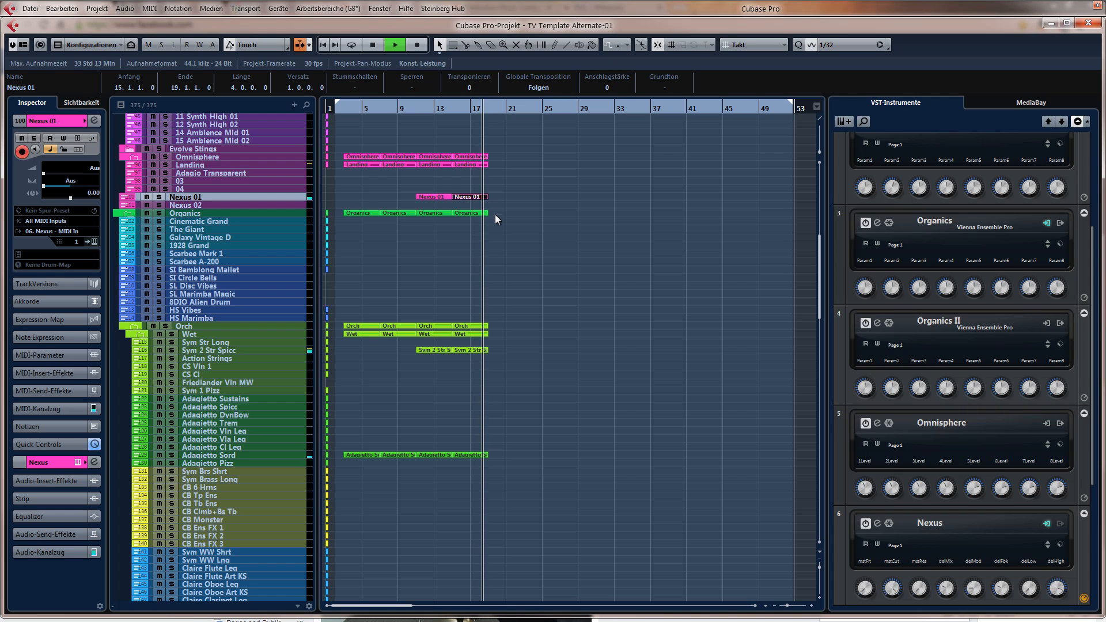
key("space")
left_click(419, 110)
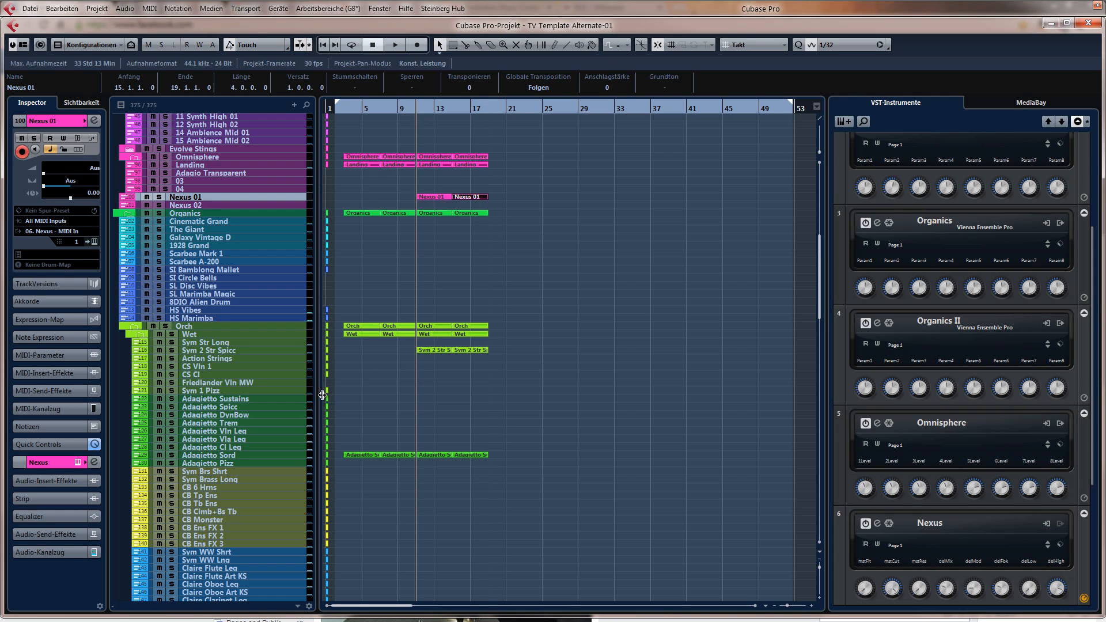
left_click(213, 373)
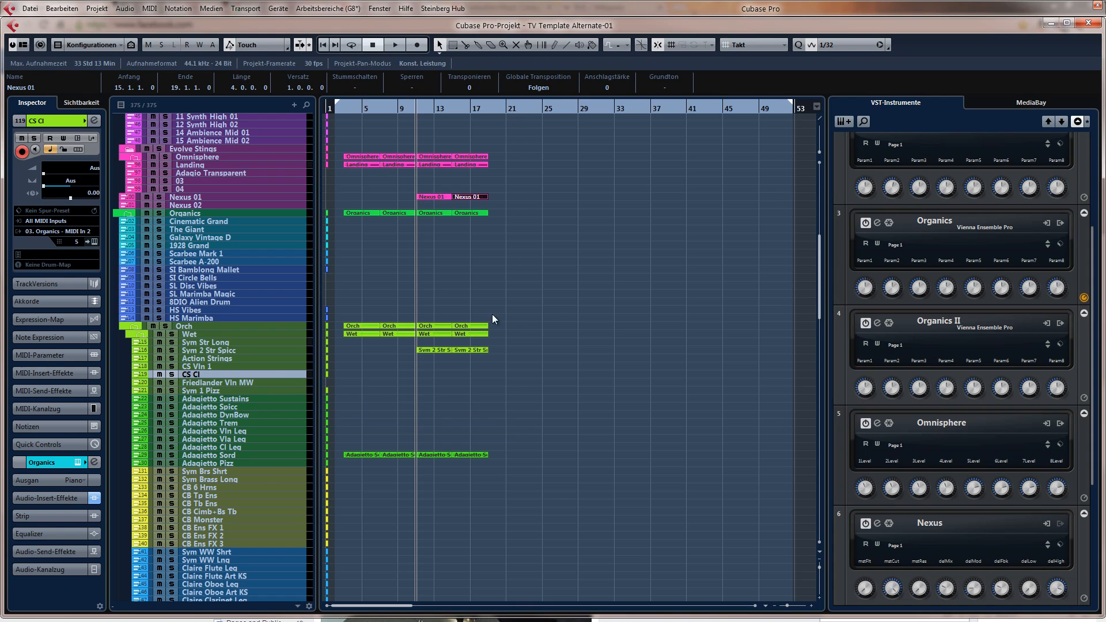
Select all parts between bars 11 and 19 on every track and duplicate them to bars 19–27
scroll(466, 316, "up", 4)
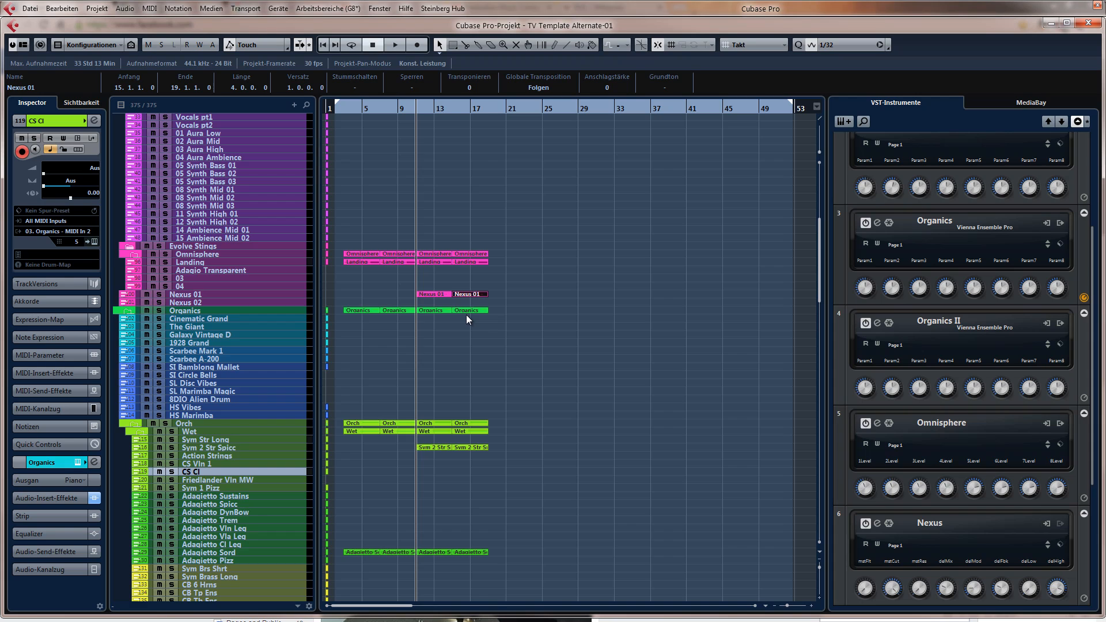
scroll(466, 317, "down", 8)
scroll(467, 317, "up", 4)
scroll(484, 298, "up", 12)
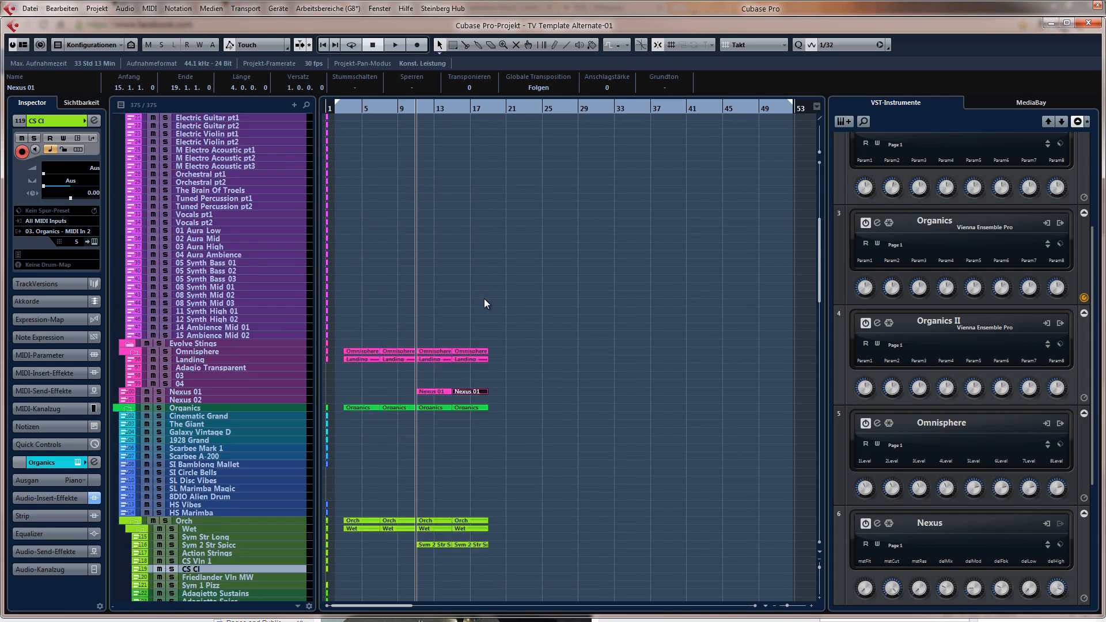
scroll(484, 297, "down", 20)
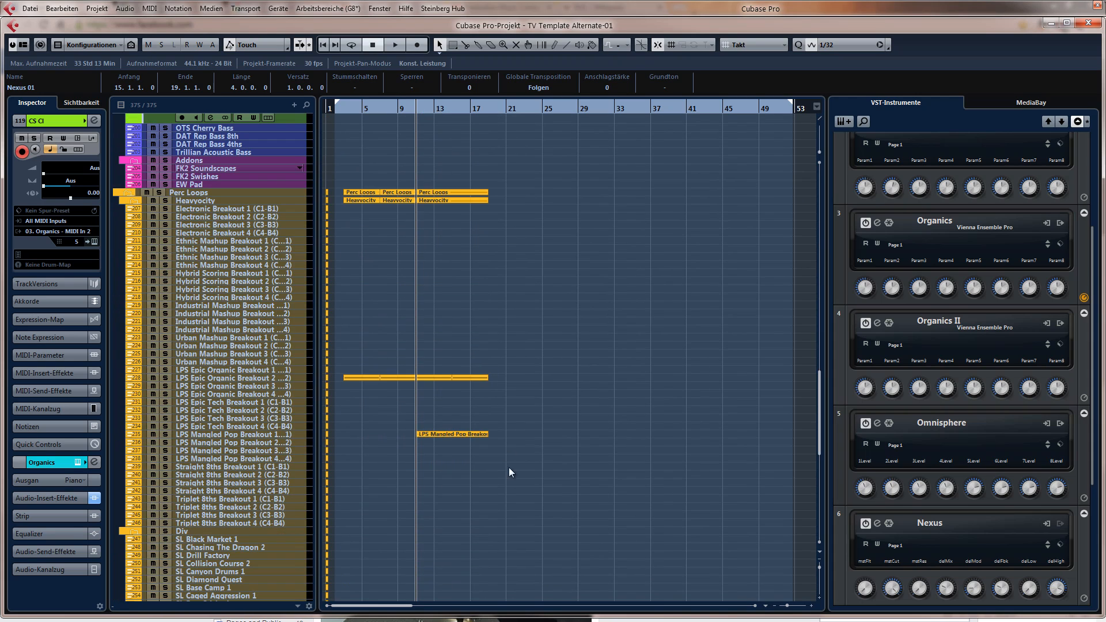
mouse_move(510, 468)
left_mouse_down()
mouse_move(452, 309)
mouse_move(406, 4)
mouse_move(423, 2)
mouse_move(405, 119)
left_mouse_up()
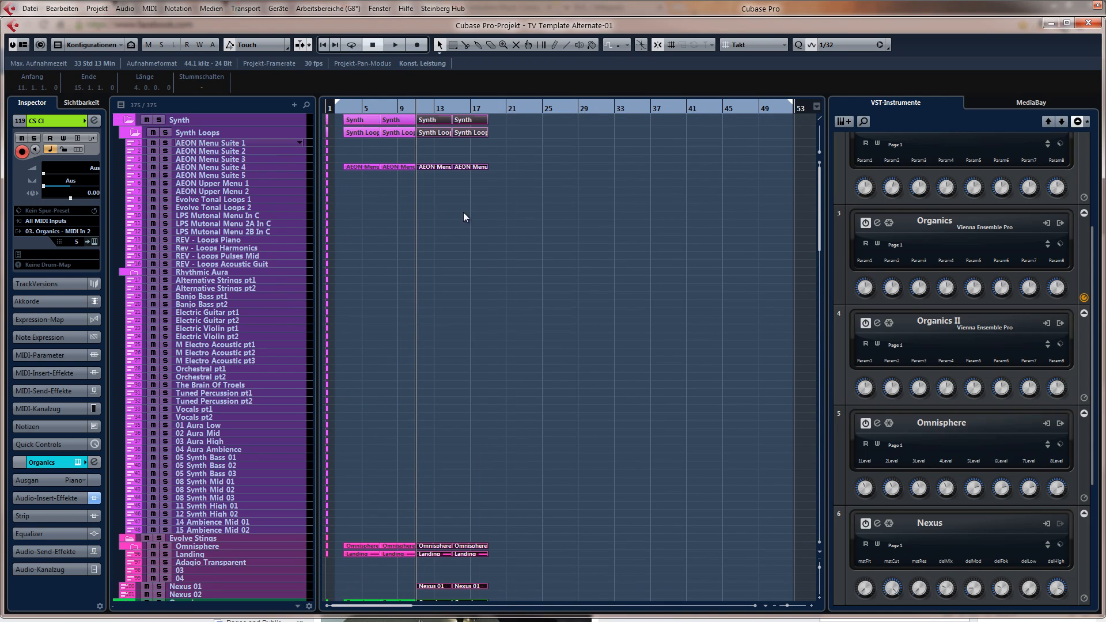
key("ctrl+d")
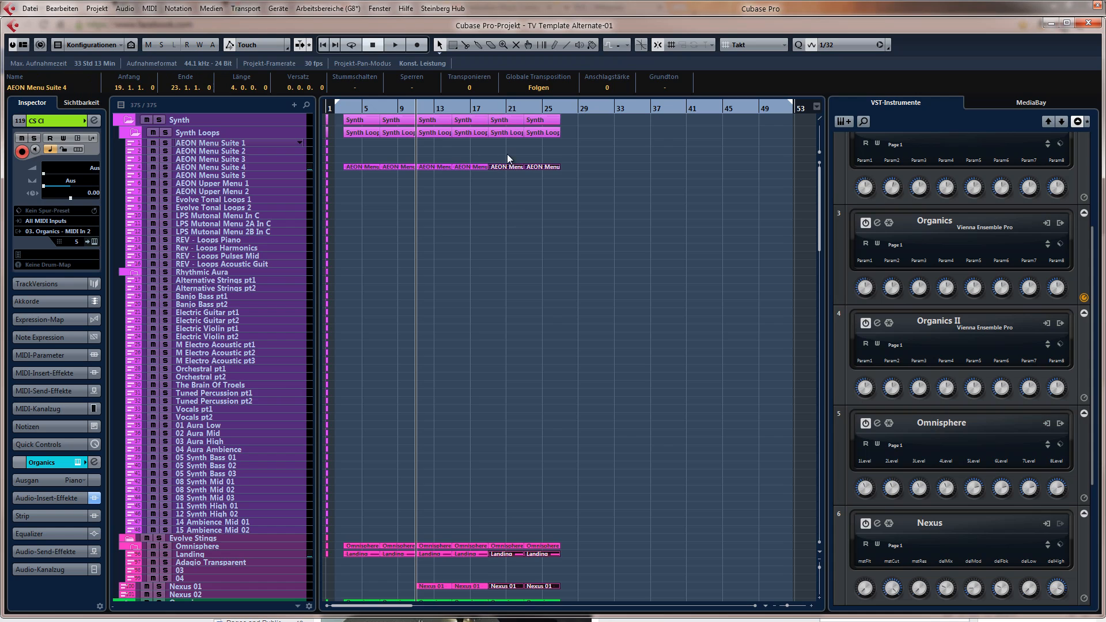
Play the arrangement from just after bar 17 across the transition into the duplicated section at bar 19
left_click(477, 110)
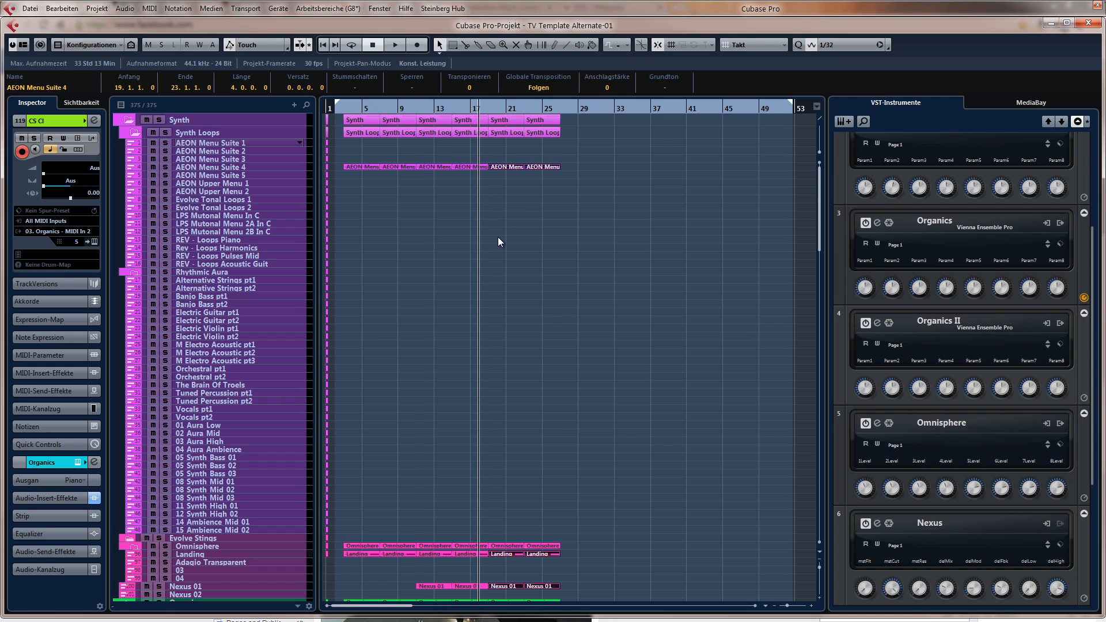
key("space")
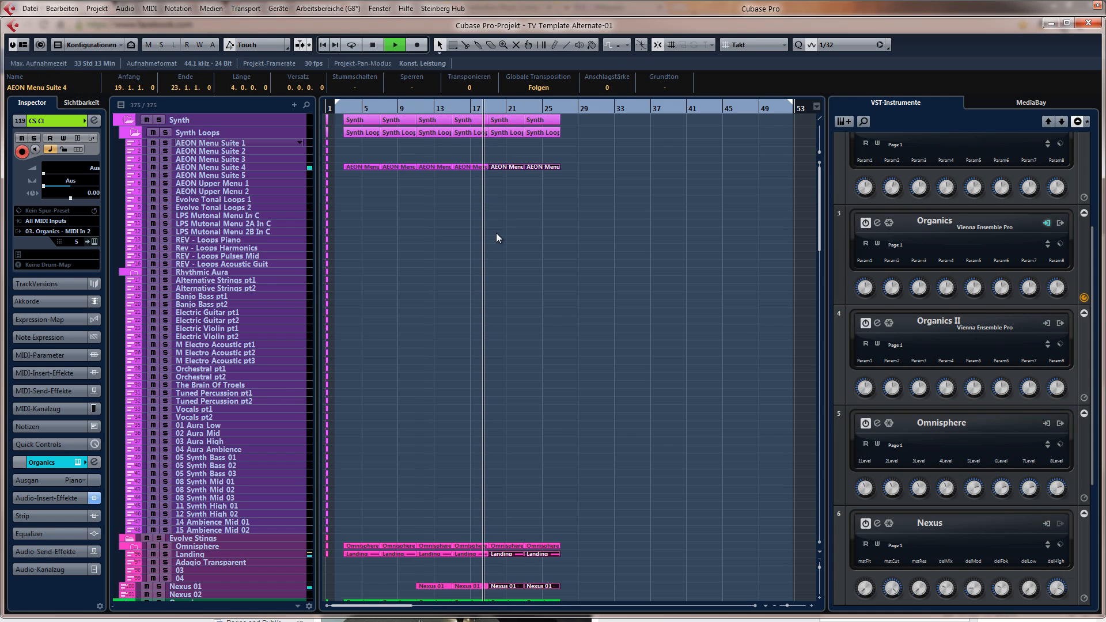
key("space")
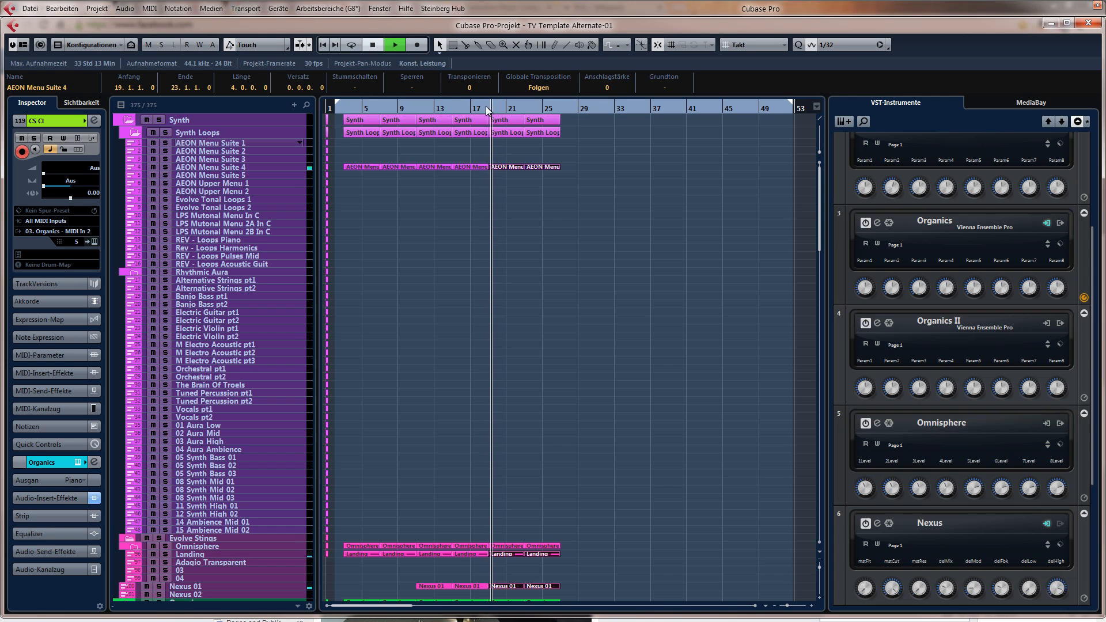
Select the DOW Hits track in the Perc group and record percussion hits from bar 17 to about bar 27
scroll(481, 297, "down", 20)
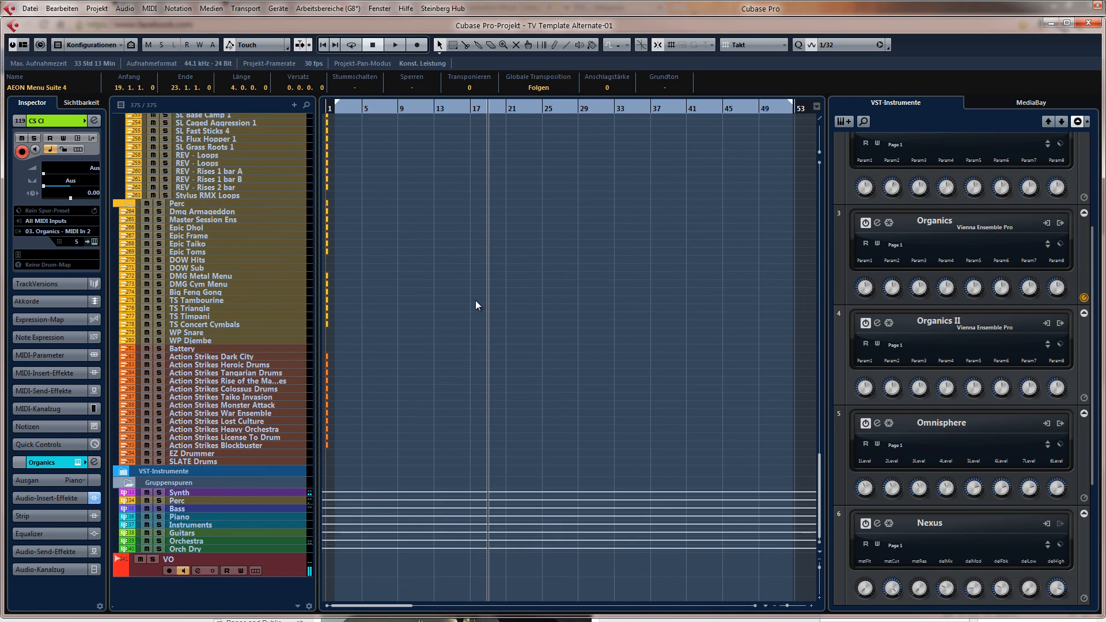
left_click(212, 357)
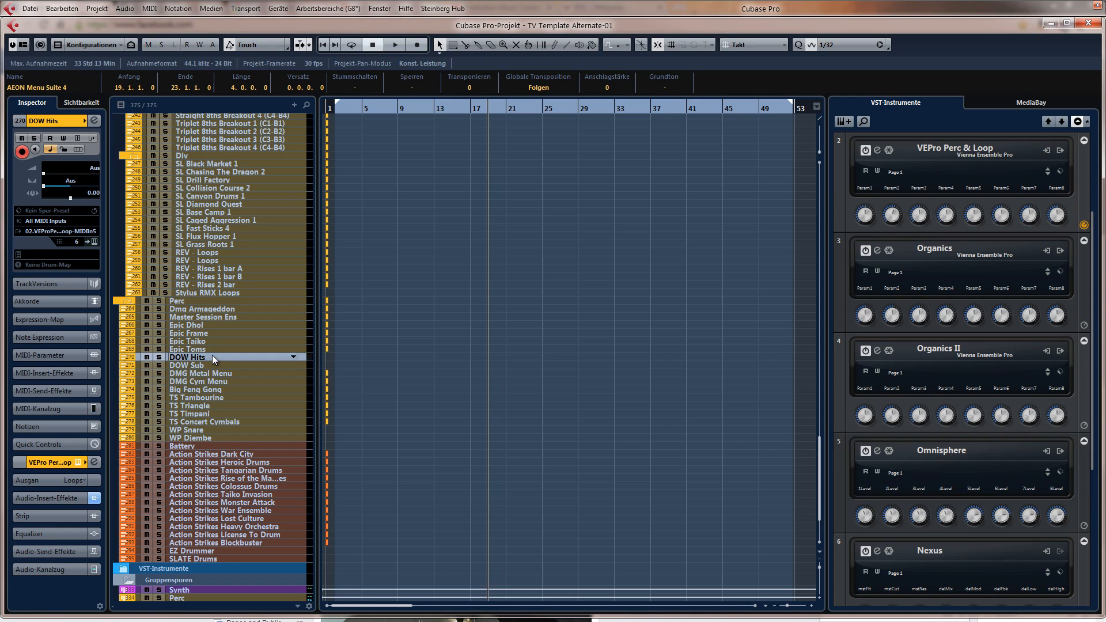
left_click(473, 107)
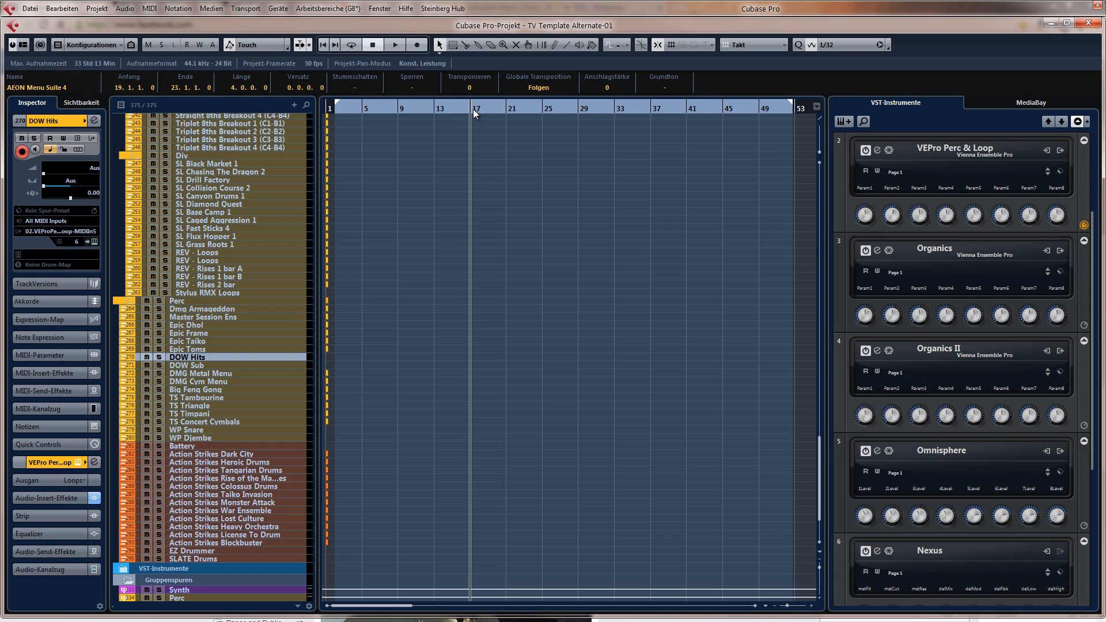
key("KP_Multiply")
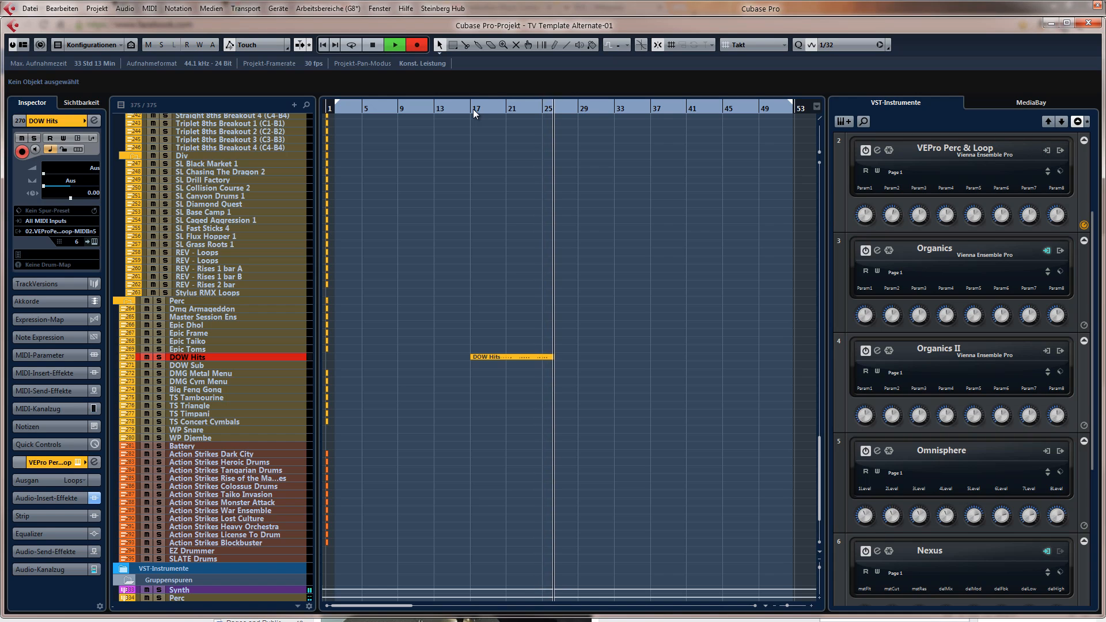
key("space")
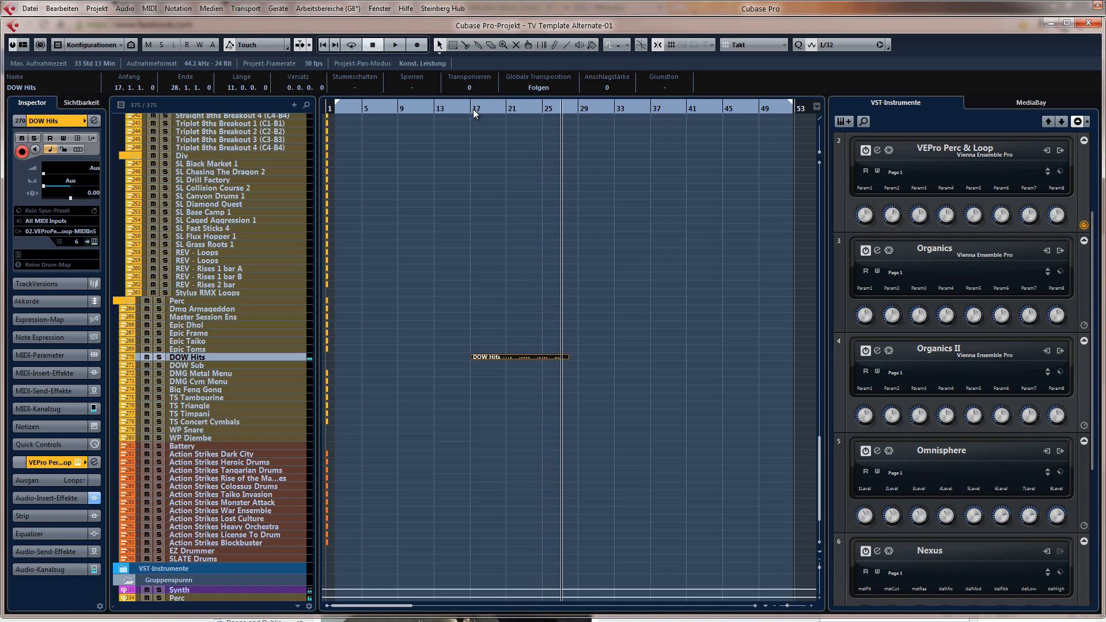
Open the recorded DOW Hits part in the Key Editor and quantize all its notes to 1/8
key("Return")
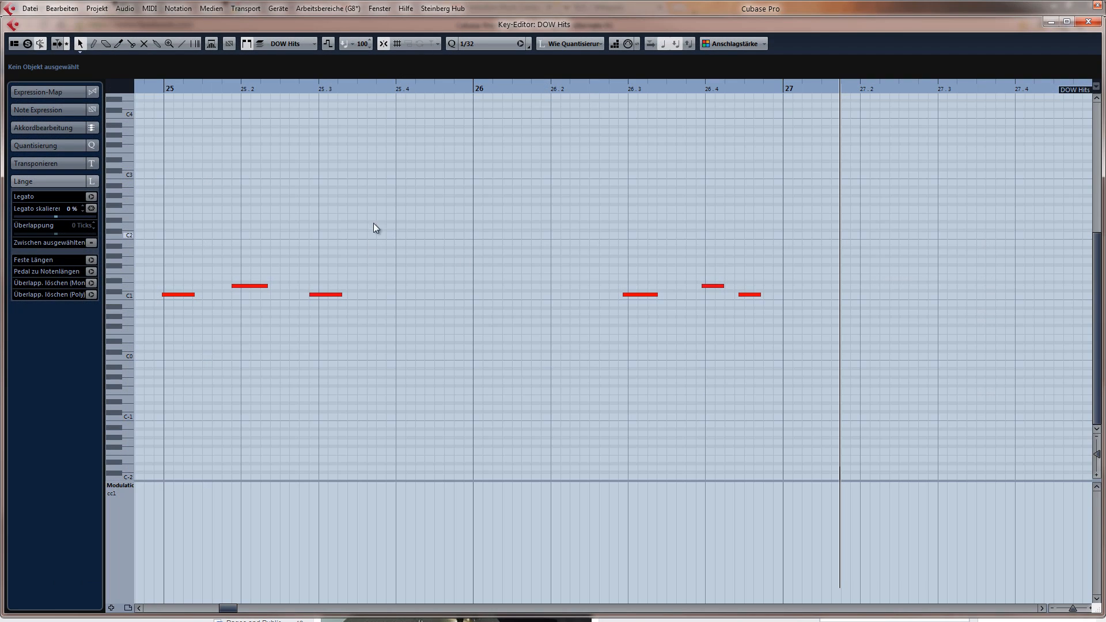
left_click(480, 47)
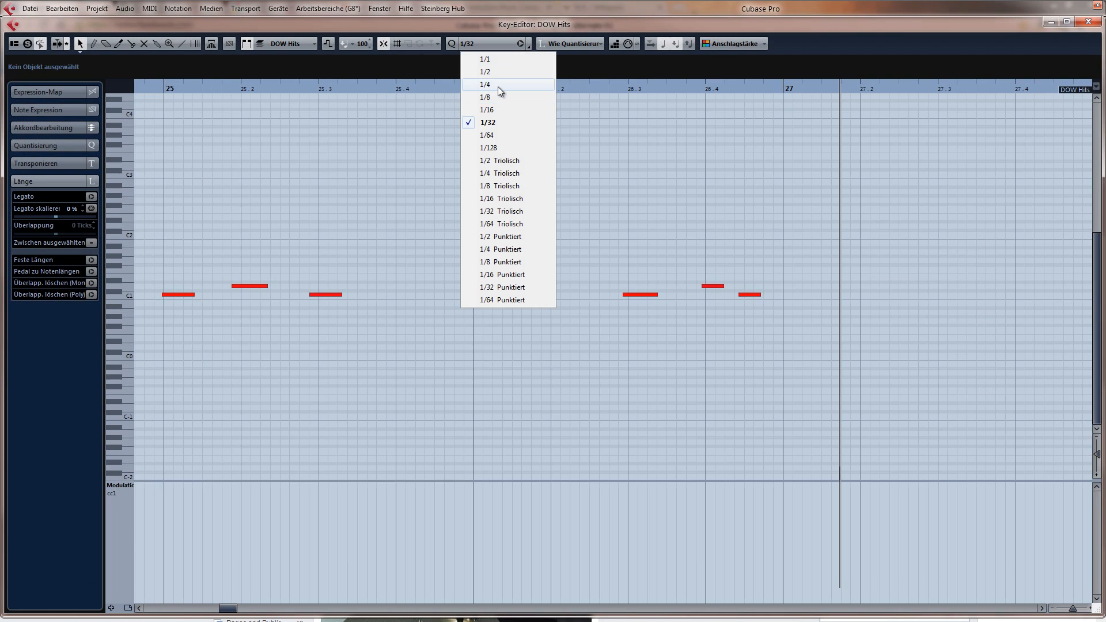
left_click(497, 86)
key("g")
key("g")
key("g")
key("g")
key("g")
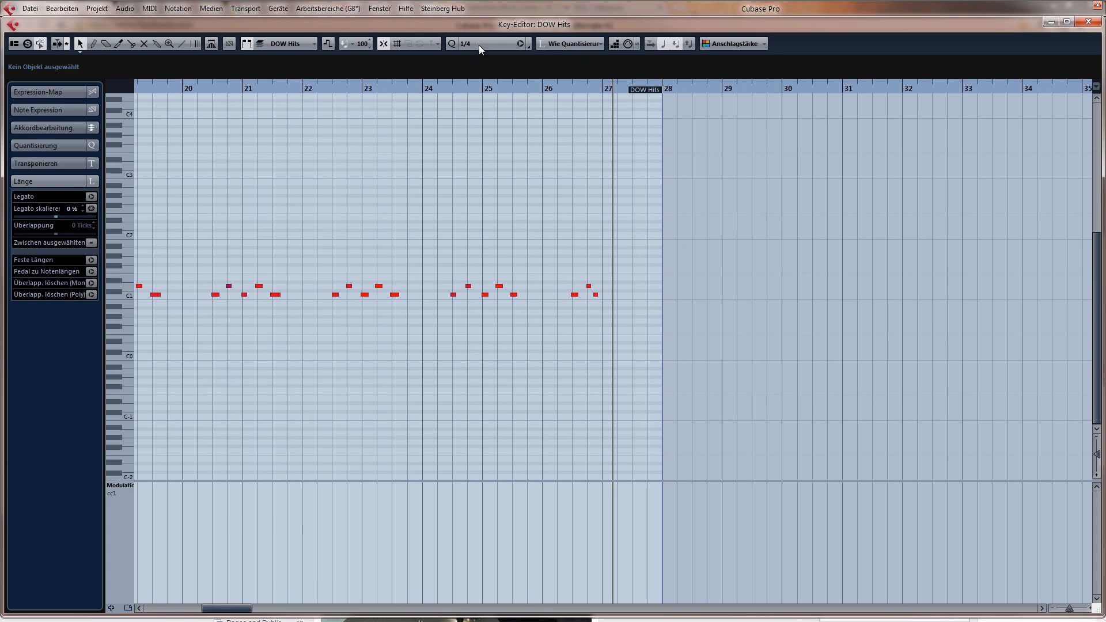
left_click(479, 45)
left_click(500, 93)
key("ctrl+a")
key("q")
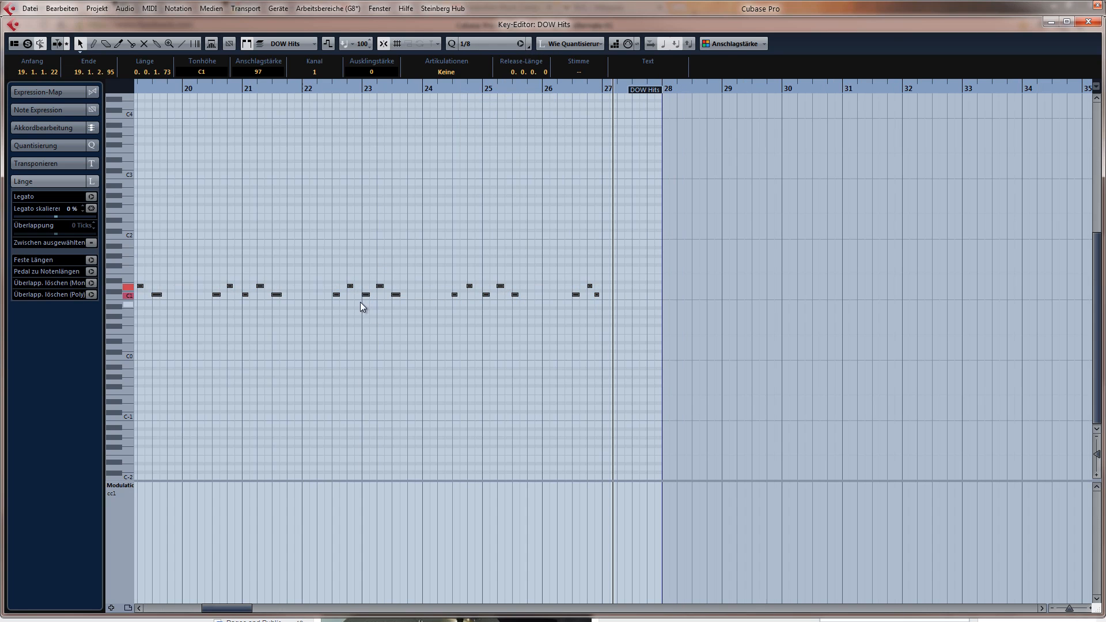
Trim the empty beginning of the DOW Hits part so that it starts at bar 19
left_click(242, 227)
scroll(242, 226, "left", 6)
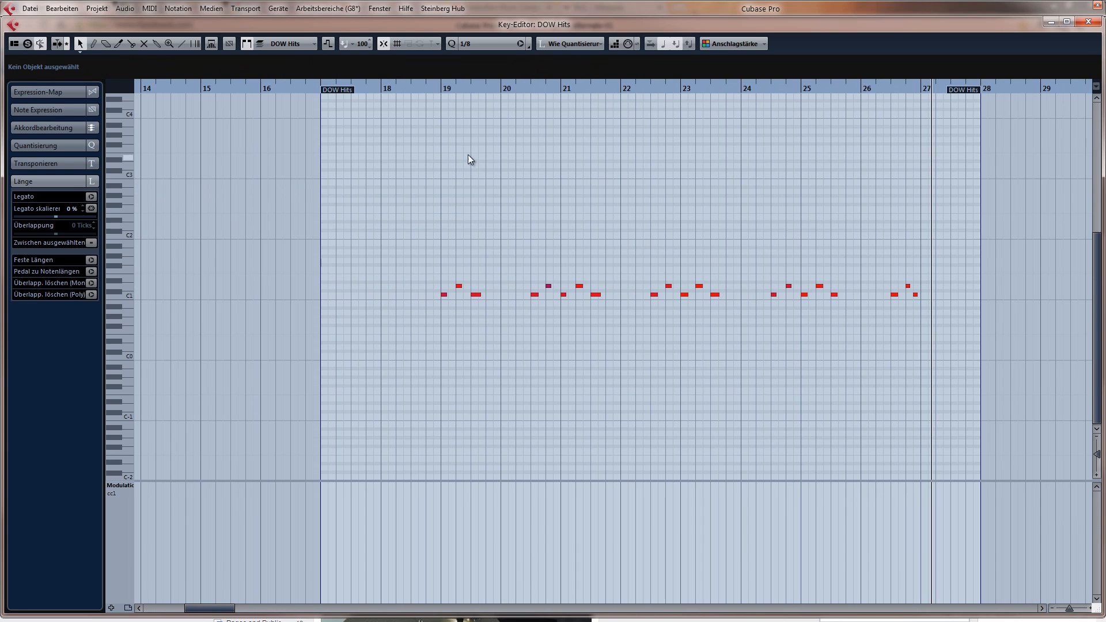
left_click_drag(445, 105, 460, 107)
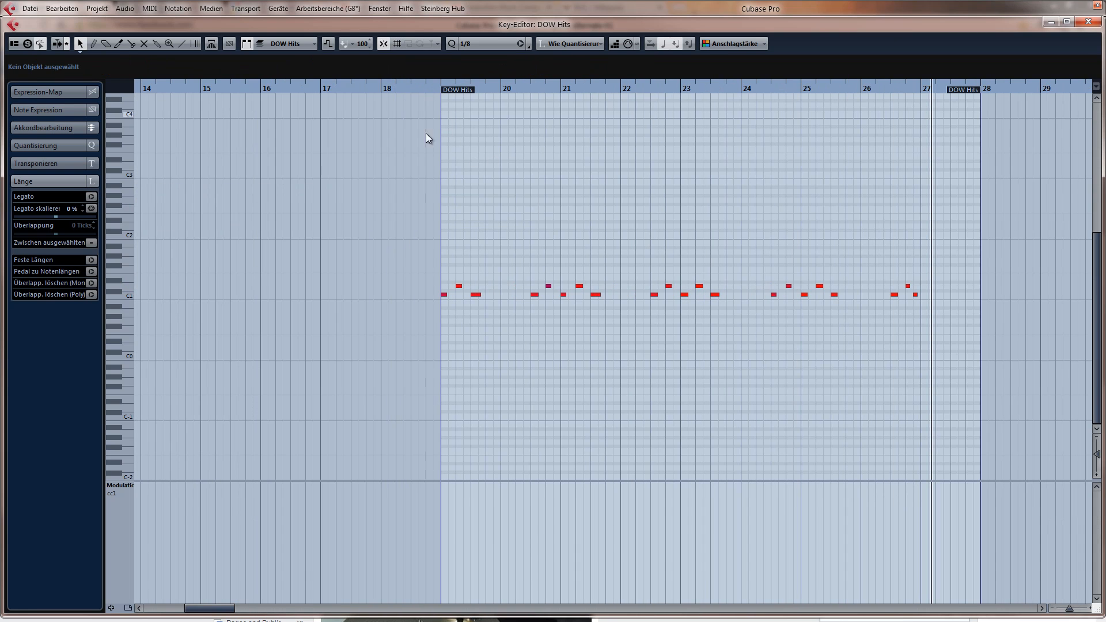
Display the note velocities of DOW Hits, raise the first note's velocity to about 107 and close the editor
left_click(120, 485)
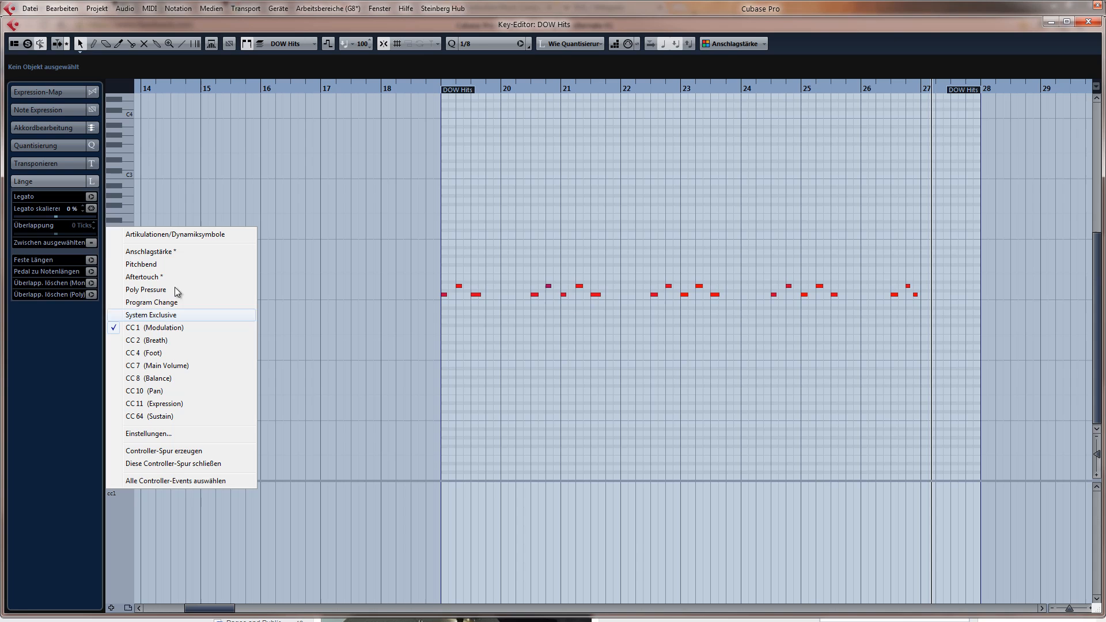
left_click(178, 251)
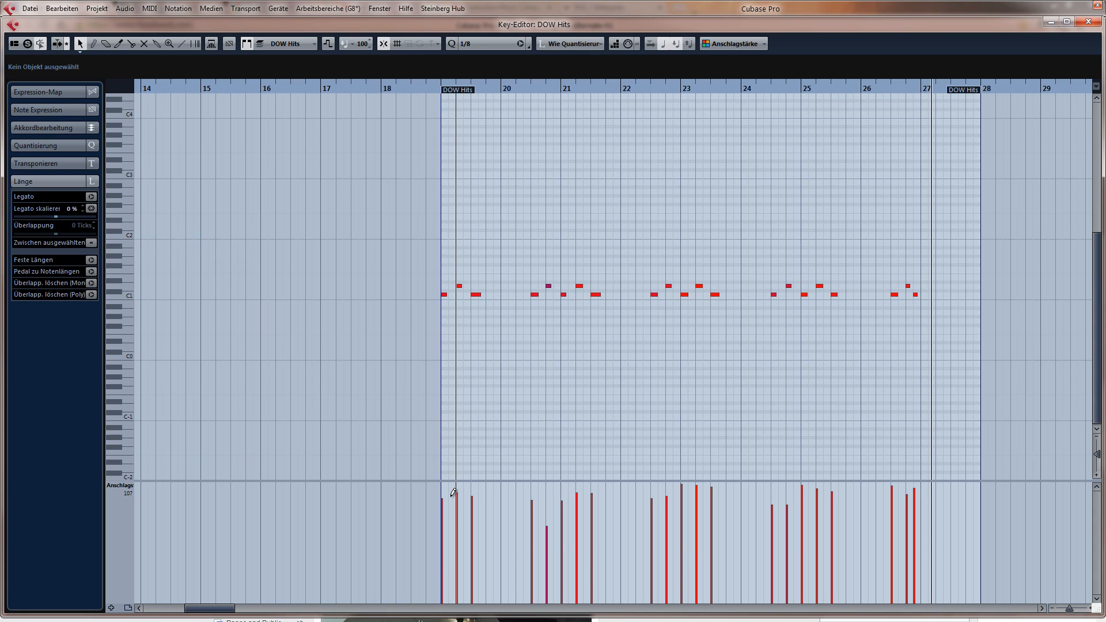
left_click(447, 493)
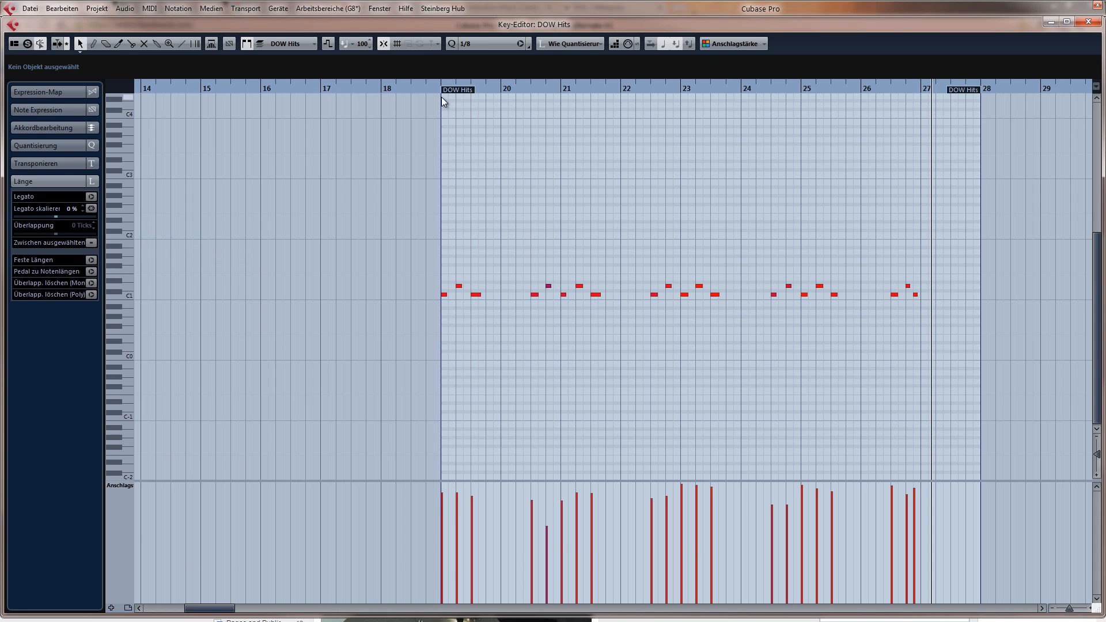
key("Return")
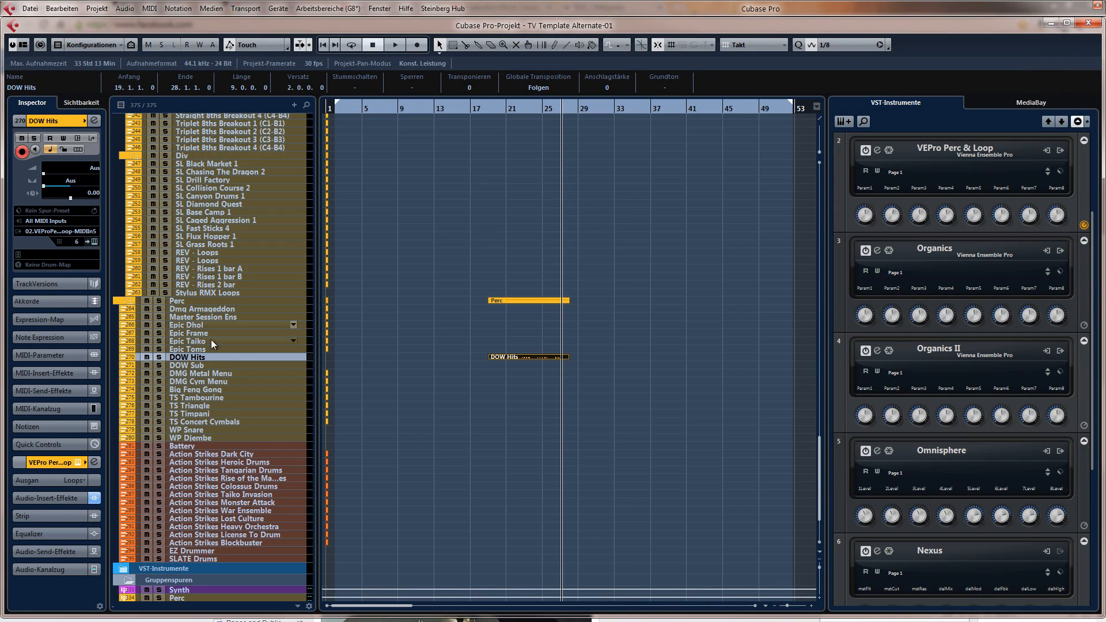
Solo the Perc Loops folder and play the arrangement briefly from bar 19
scroll(541, 360, "up", 10)
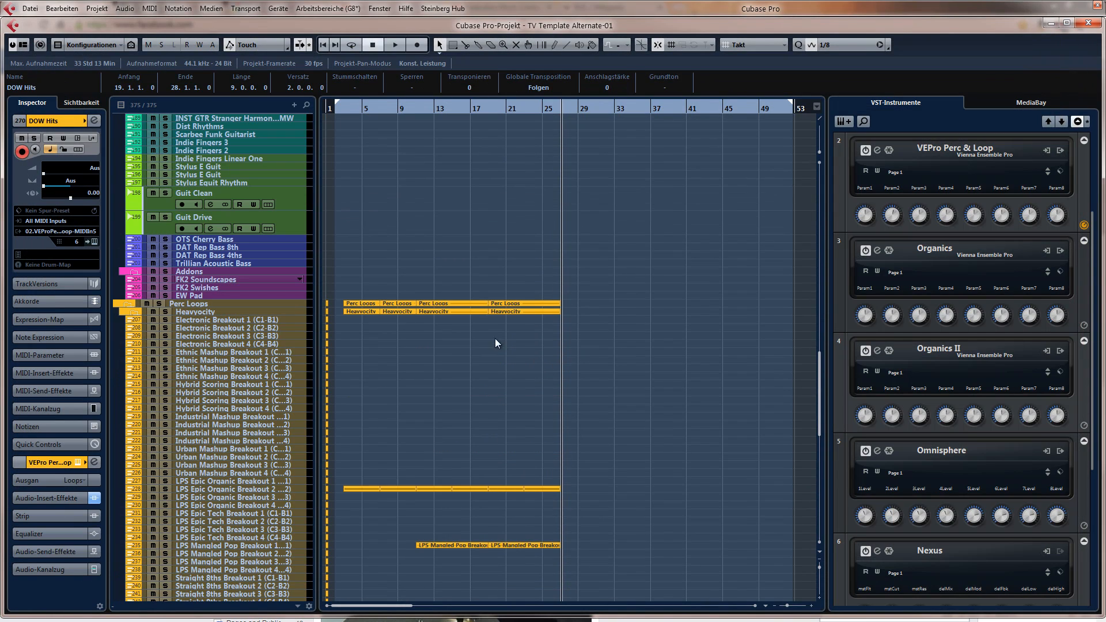
left_click(489, 110)
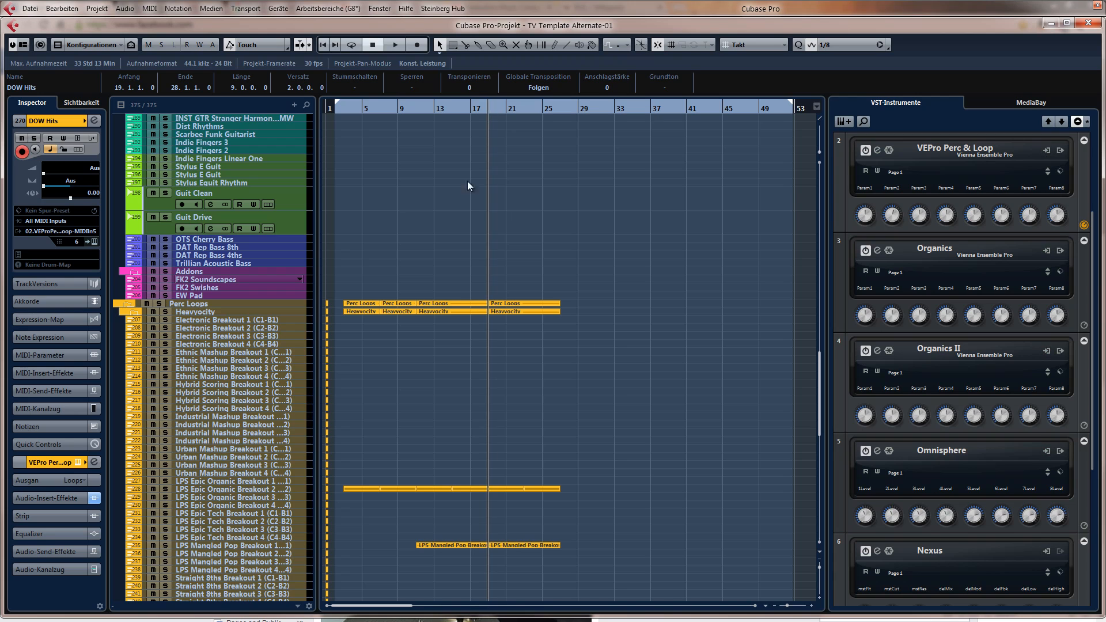
scroll(545, 279, "down", 15)
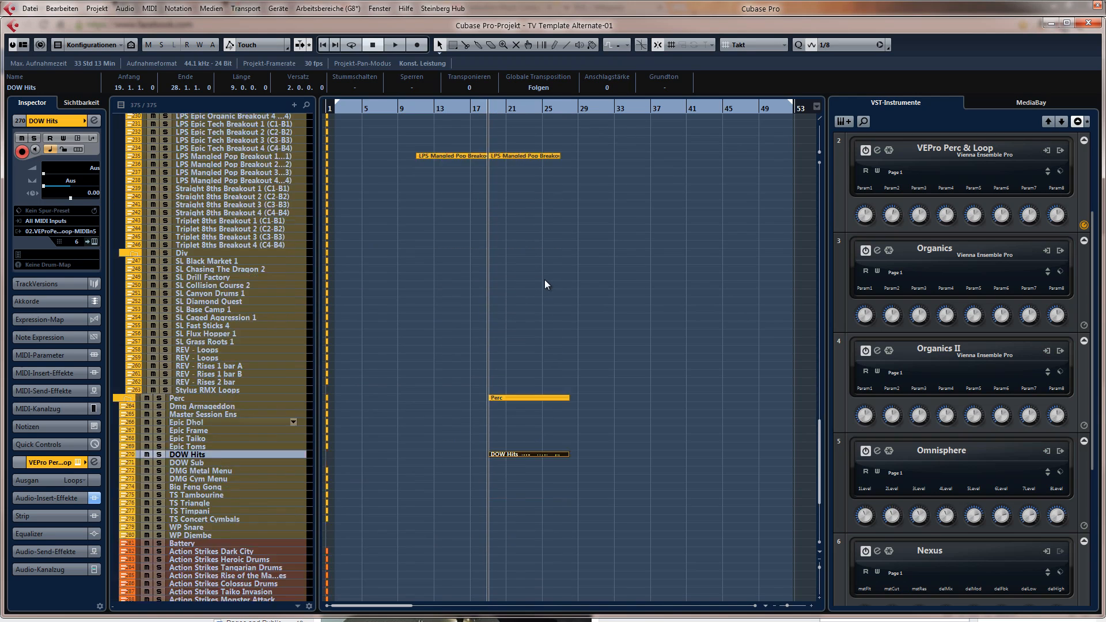
scroll(545, 281, "up", 15)
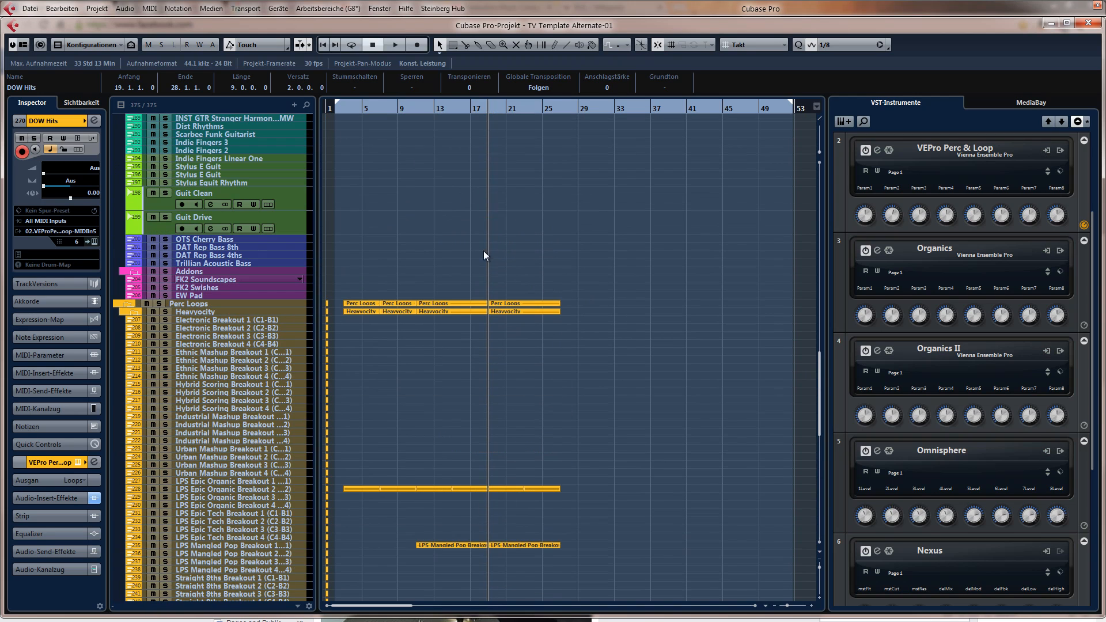
left_click(161, 304)
key("space")
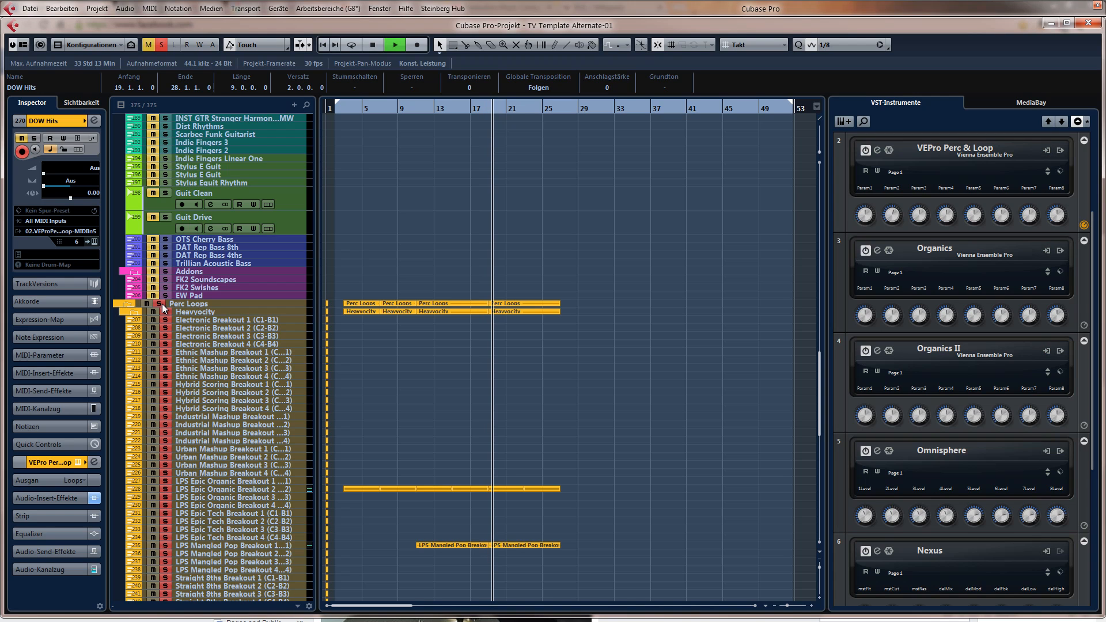
scroll(576, 425, "down", 10)
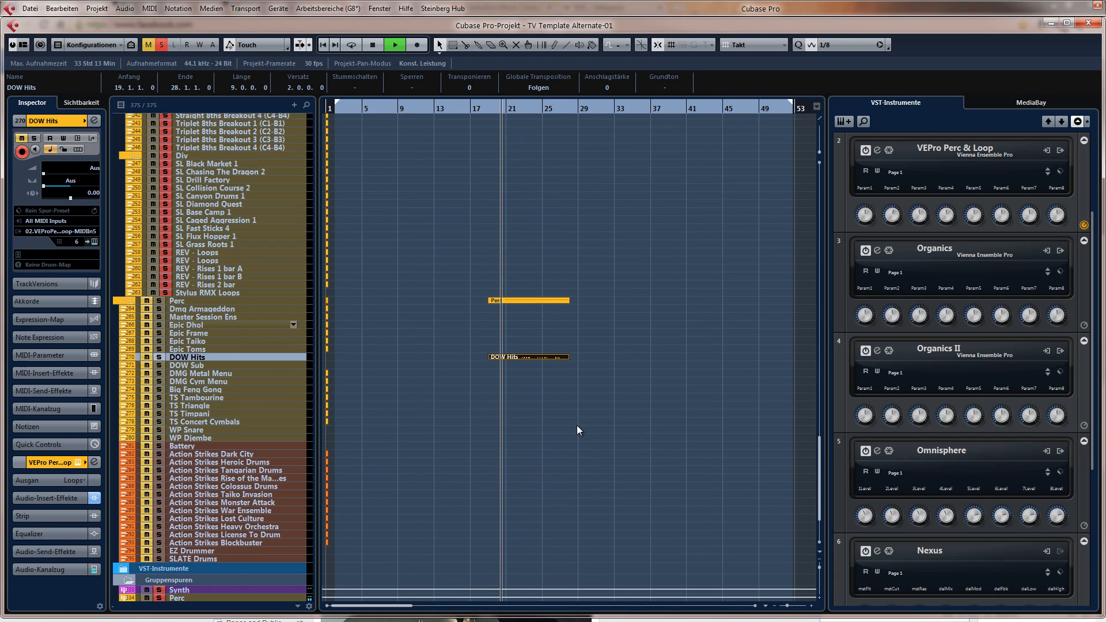
key("space")
Switch the solo to the Perc folder and clear it again
left_click(156, 301)
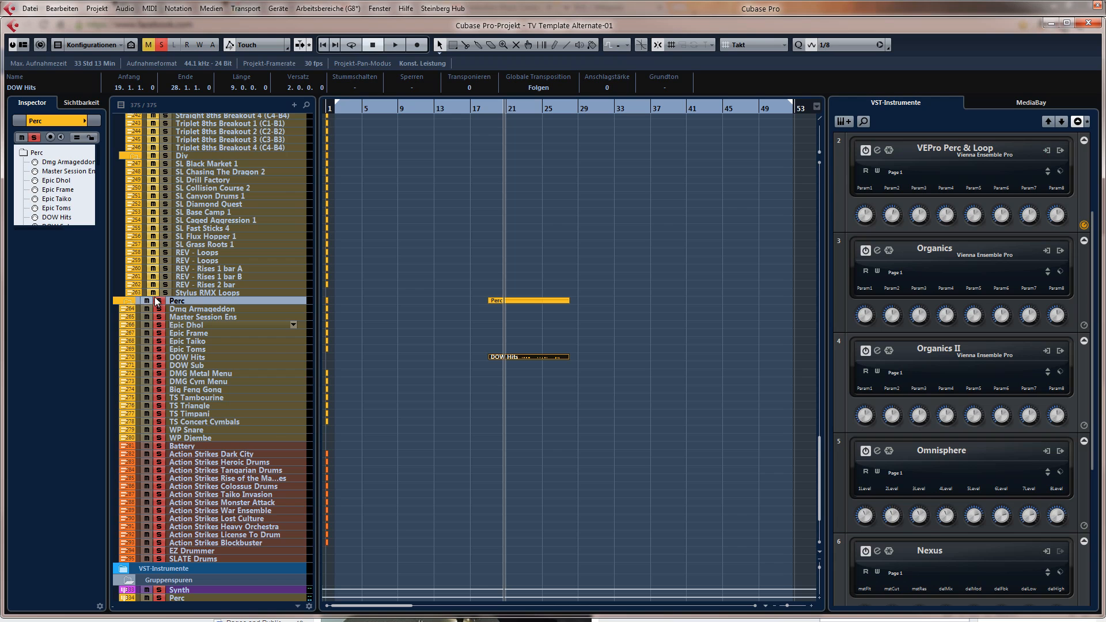
scroll(206, 302, "up", 7)
scroll(206, 301, "down", 3)
left_click(161, 497)
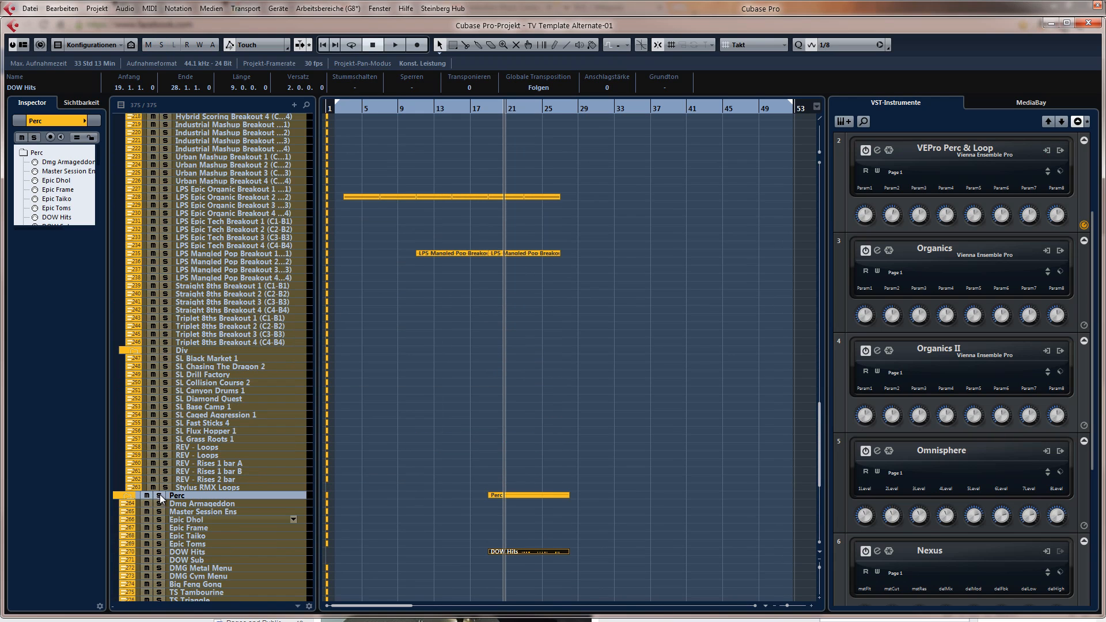
scroll(369, 355, "down", 3)
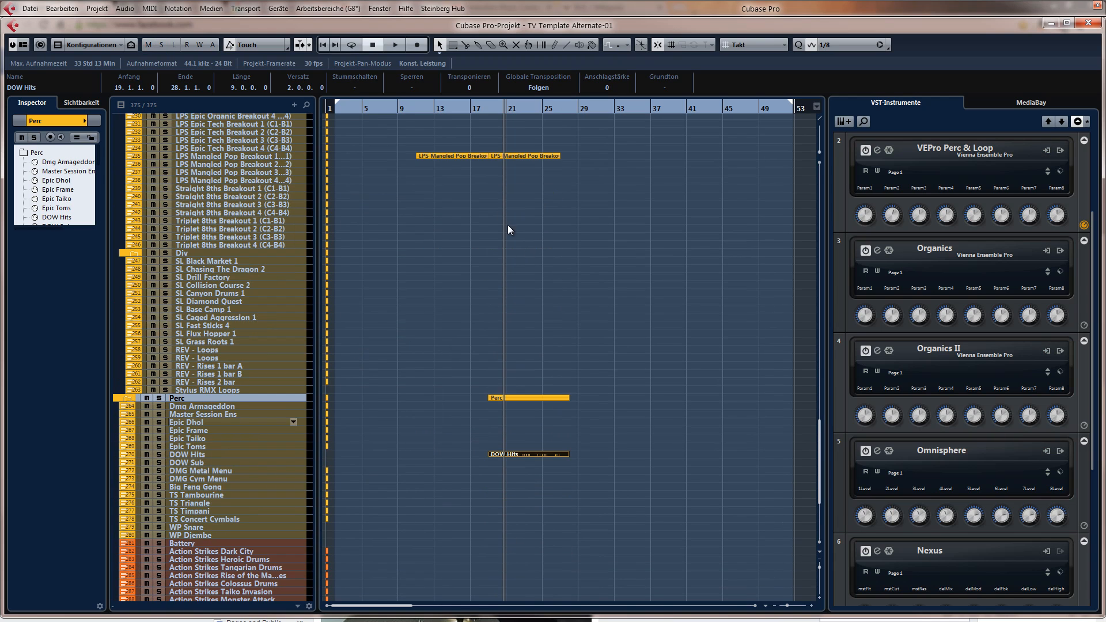
Solo the Perc and Perc Loops folders together, play them from bar 19, and clear all solos
left_click(489, 105)
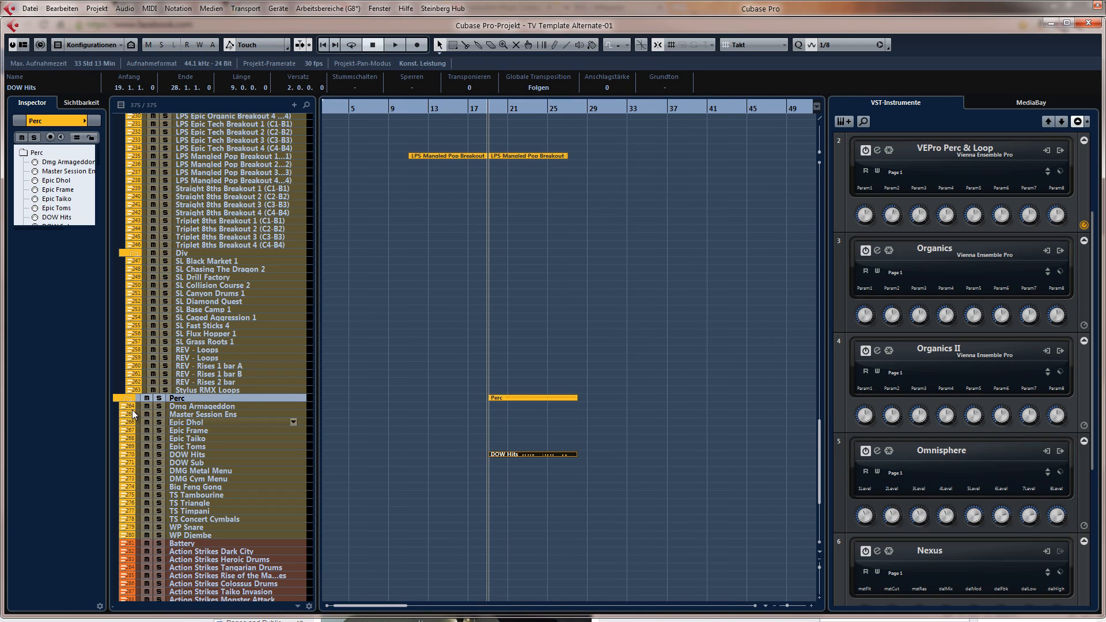
left_click(159, 399)
scroll(151, 396, "up", 10)
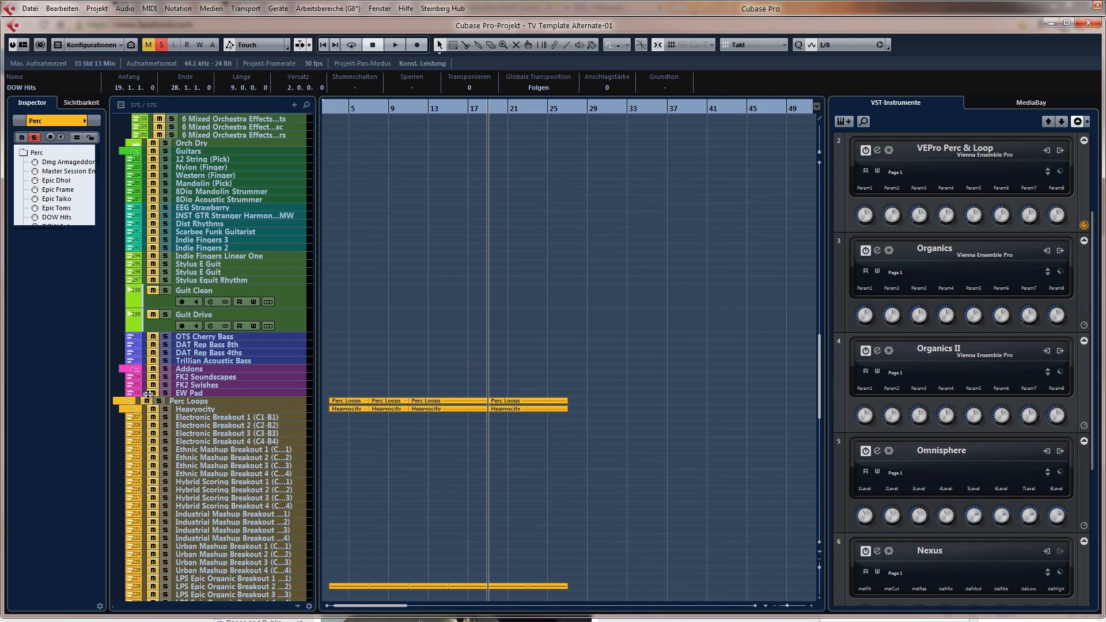
left_click(159, 401)
key("space")
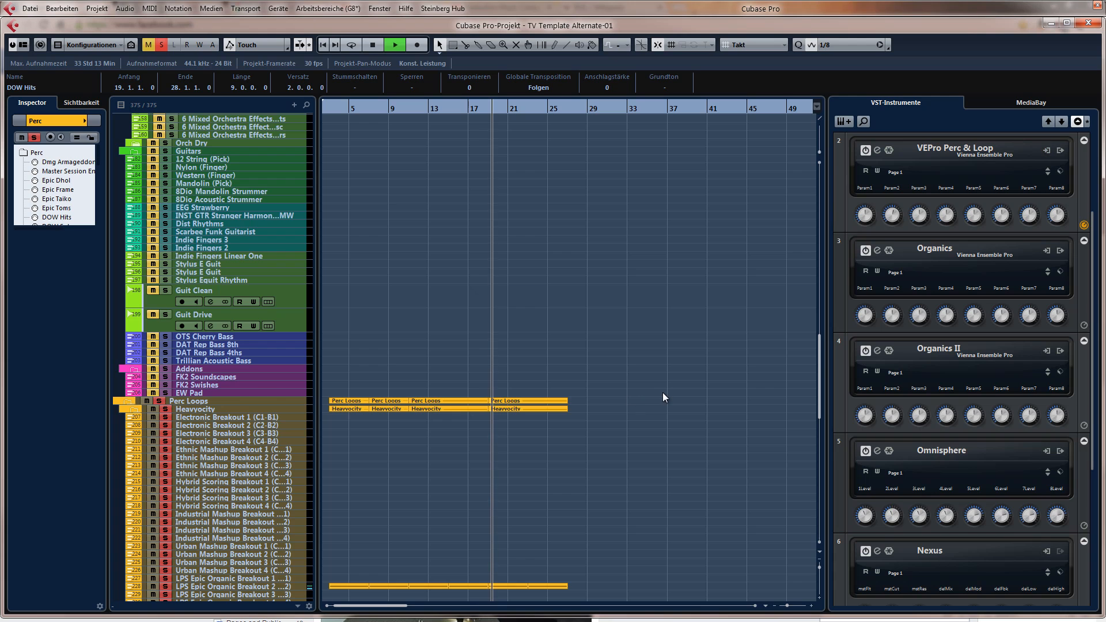
scroll(662, 389, "down", 12)
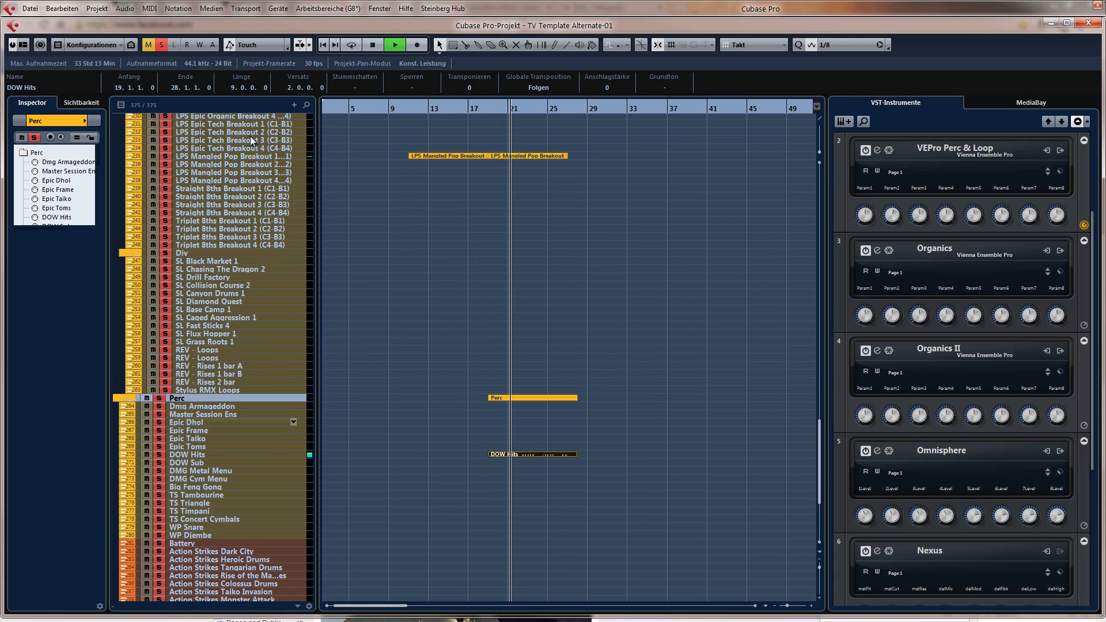
left_click(161, 43)
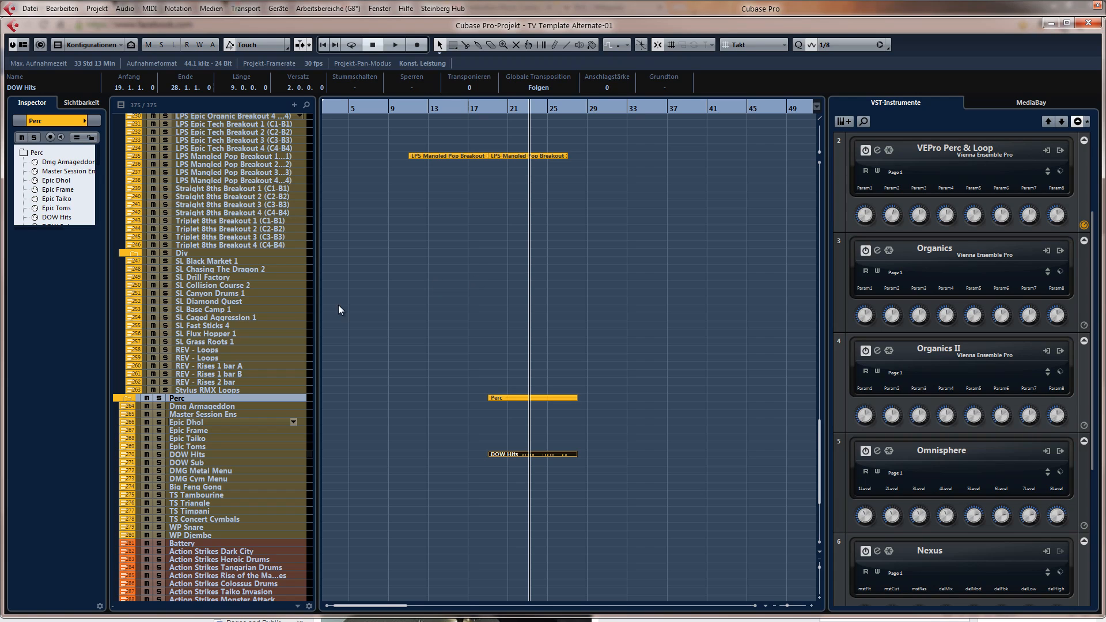
Play the full arrangement from bar 17 across the transition at bar 19 and stop just after it
left_click(478, 109)
scroll(576, 246, "up", 10)
scroll(576, 247, "down", 3)
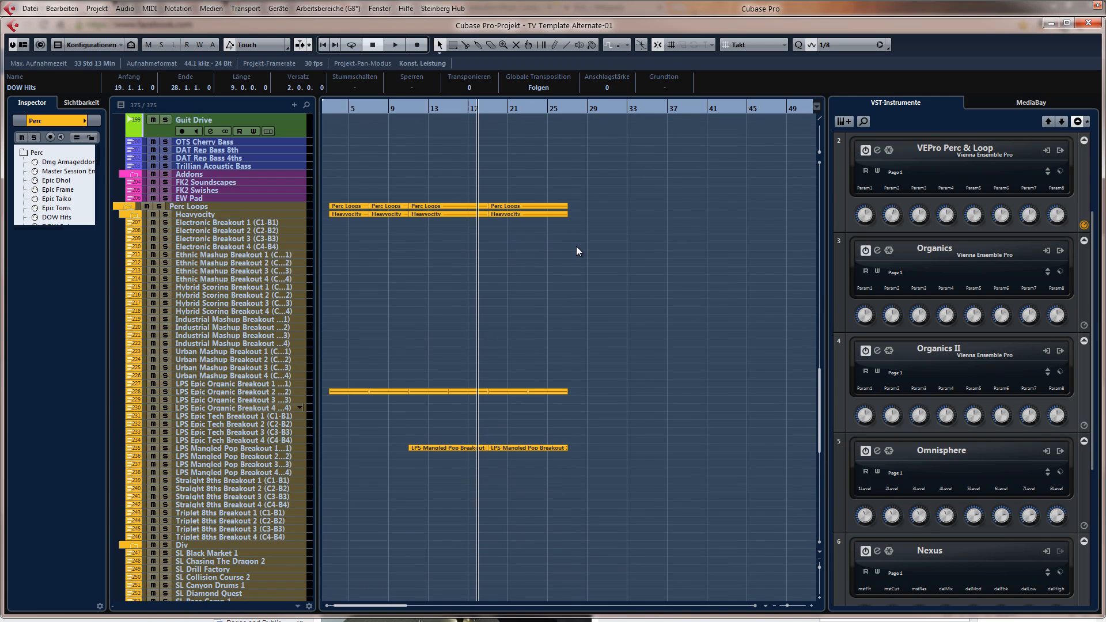
scroll(579, 242, "up", 5)
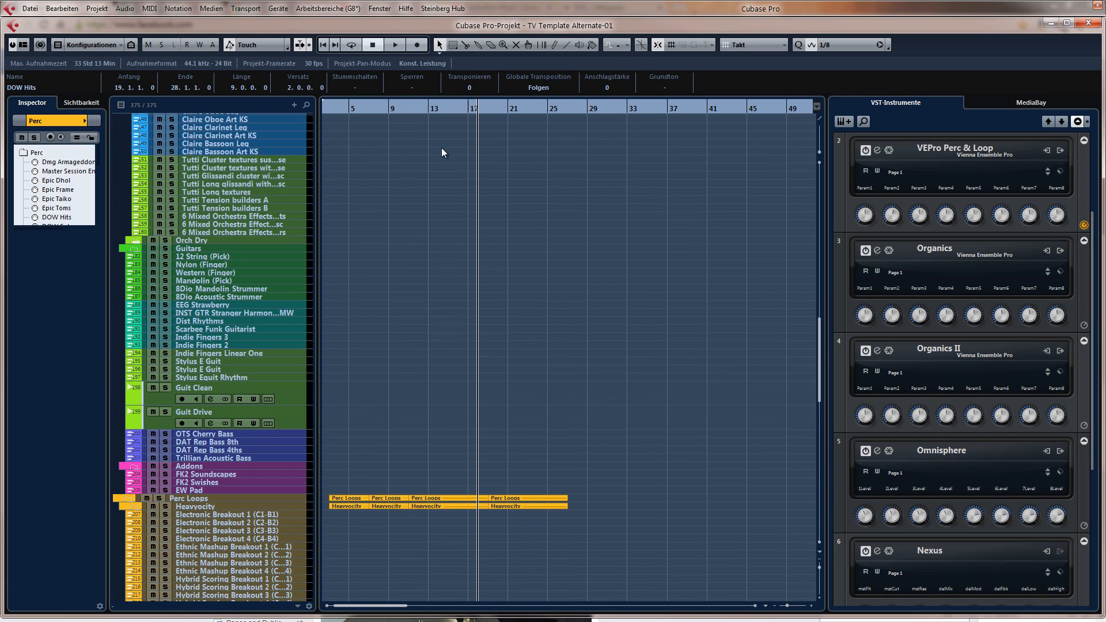
left_click(469, 109)
key("space")
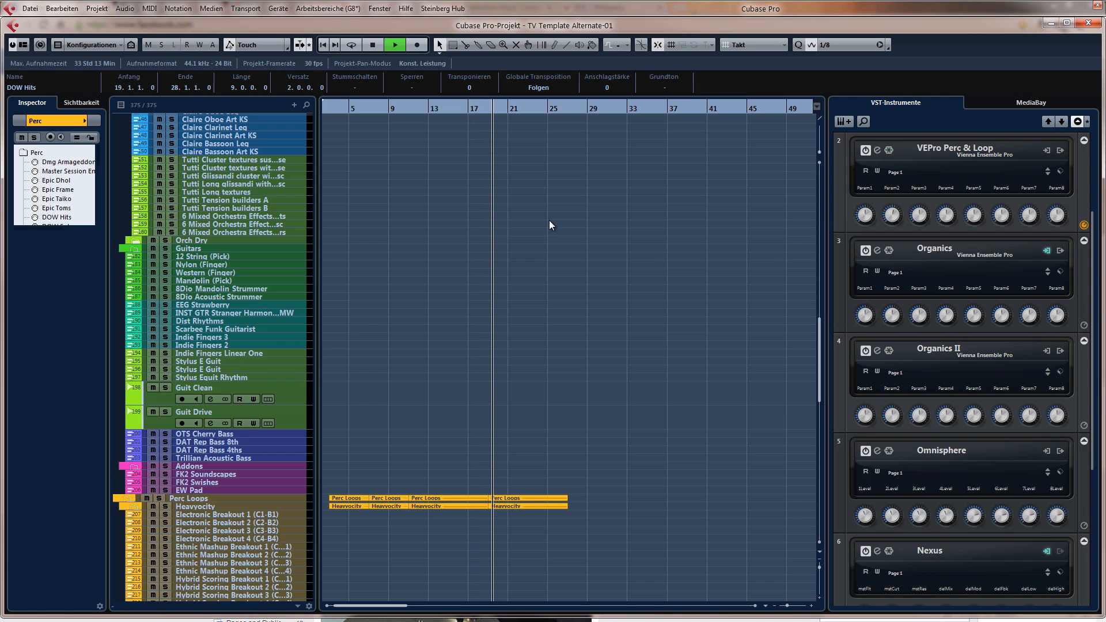
scroll(548, 220, "down", 10)
key("space")
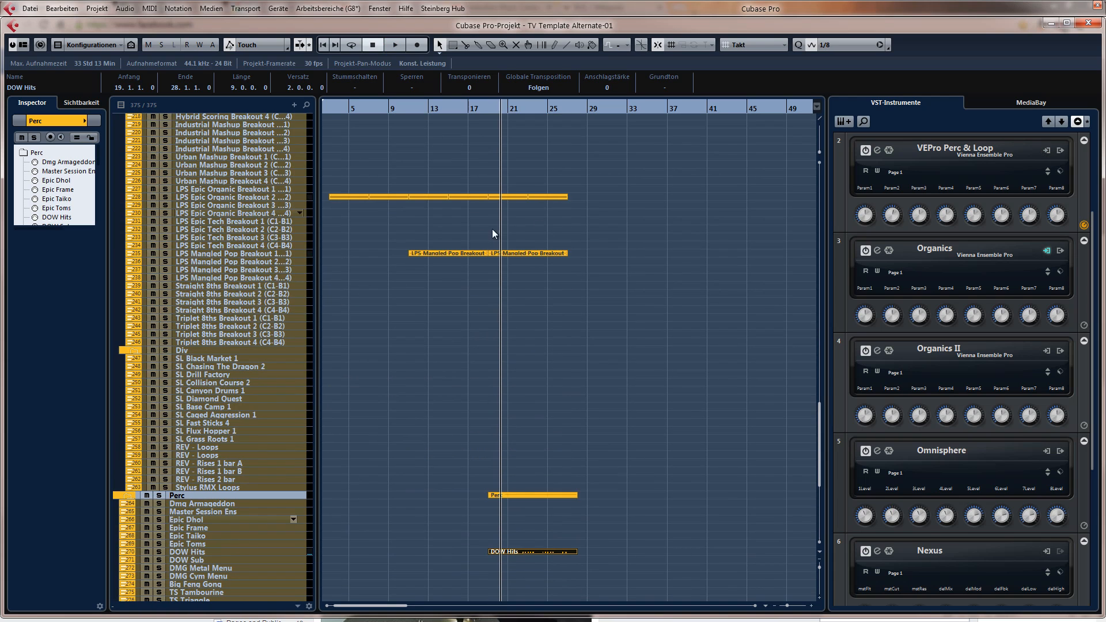
Create a part on the LPS Epic Tech Breakout 2 track from bar 19 to 27 and open it in the Key Editor
left_click(236, 294)
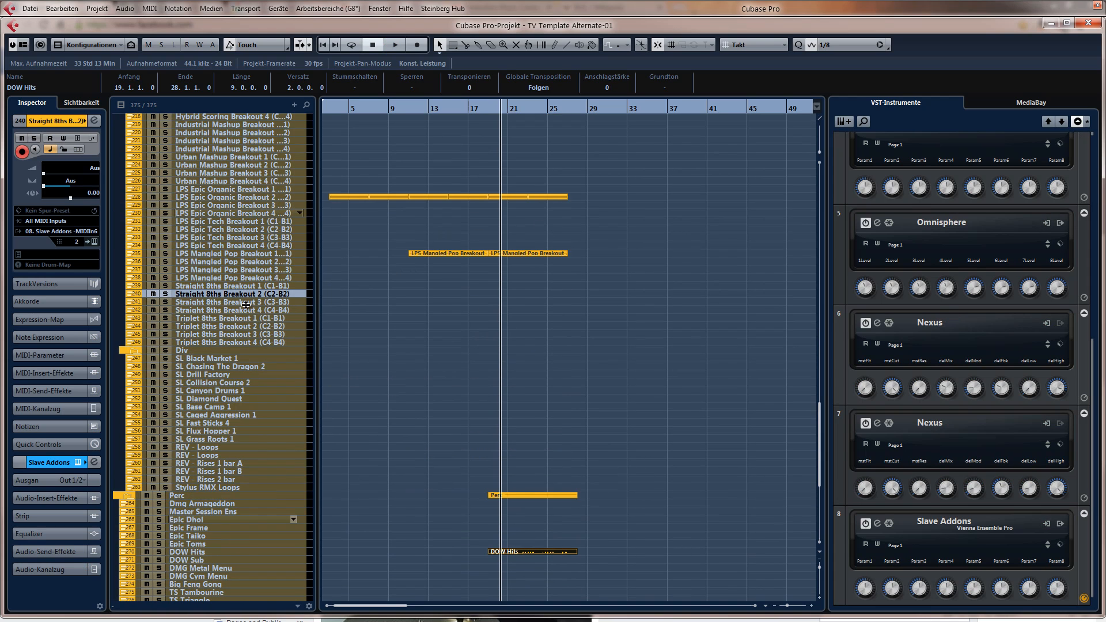
left_click(214, 229)
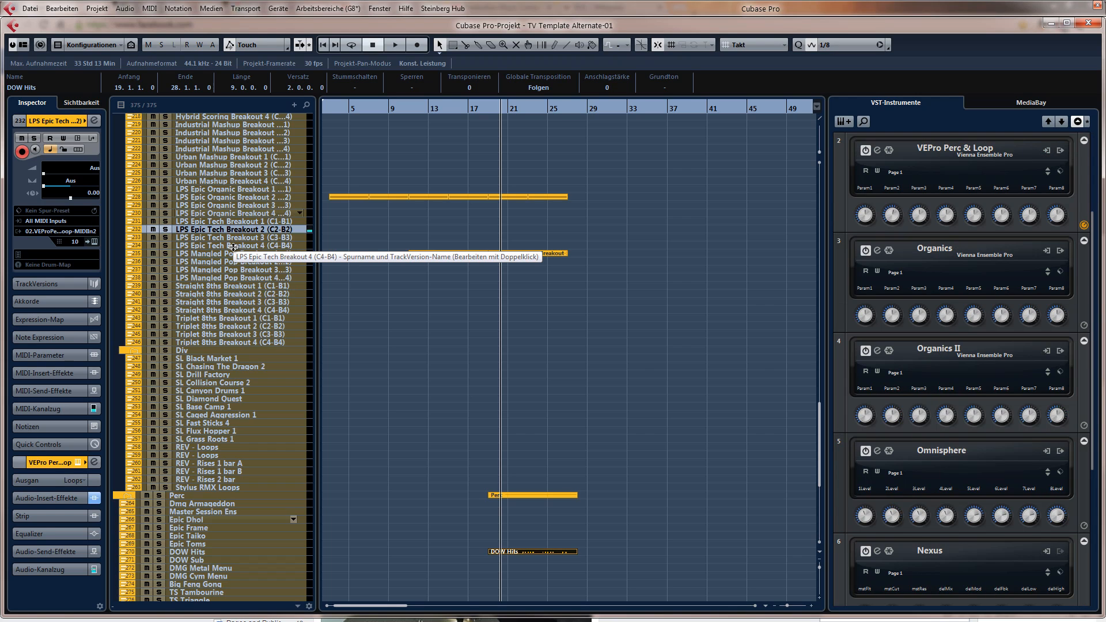
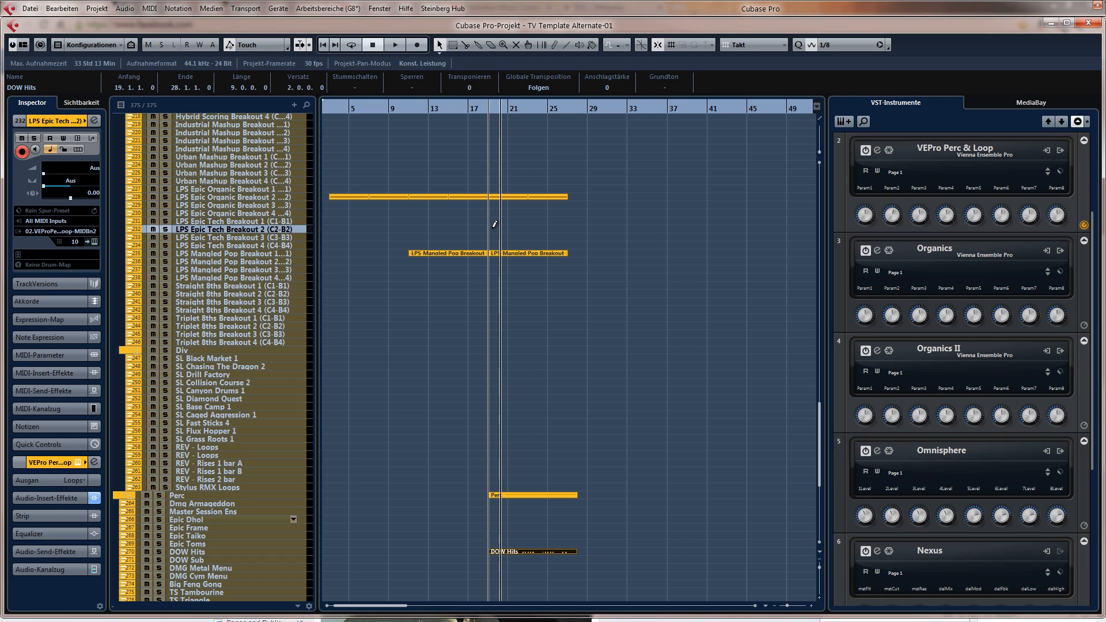
left_click_drag(494, 224, 568, 224)
double_click(541, 226)
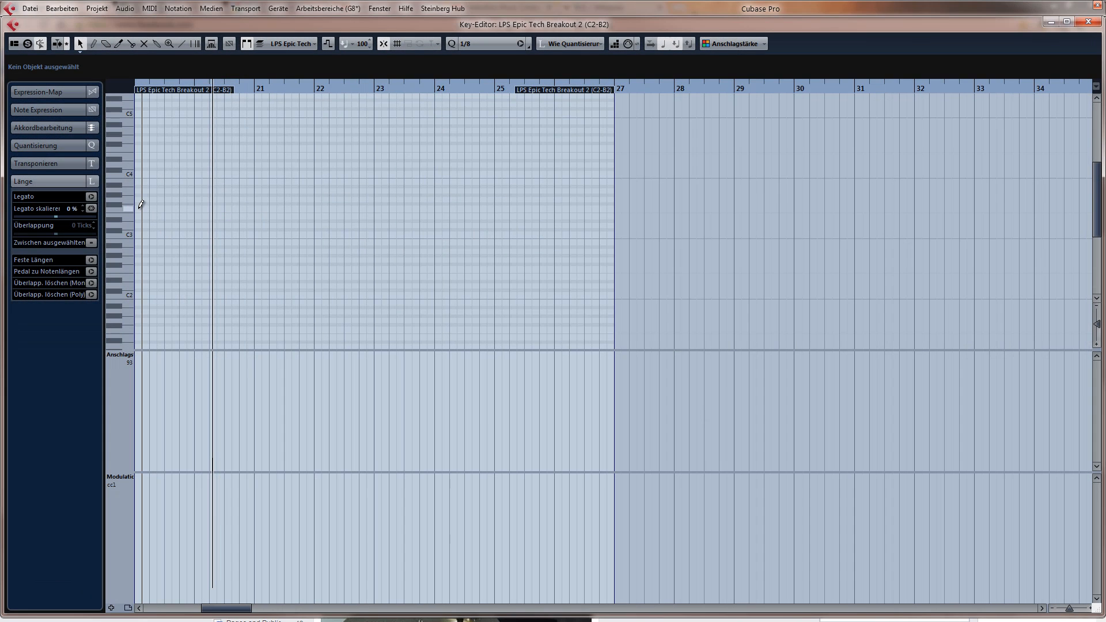
Draw one sustained F3 note from bar 19 to position 26.4.3 and set the cursor to bar 19
left_click_drag(141, 208, 614, 192)
key("h")
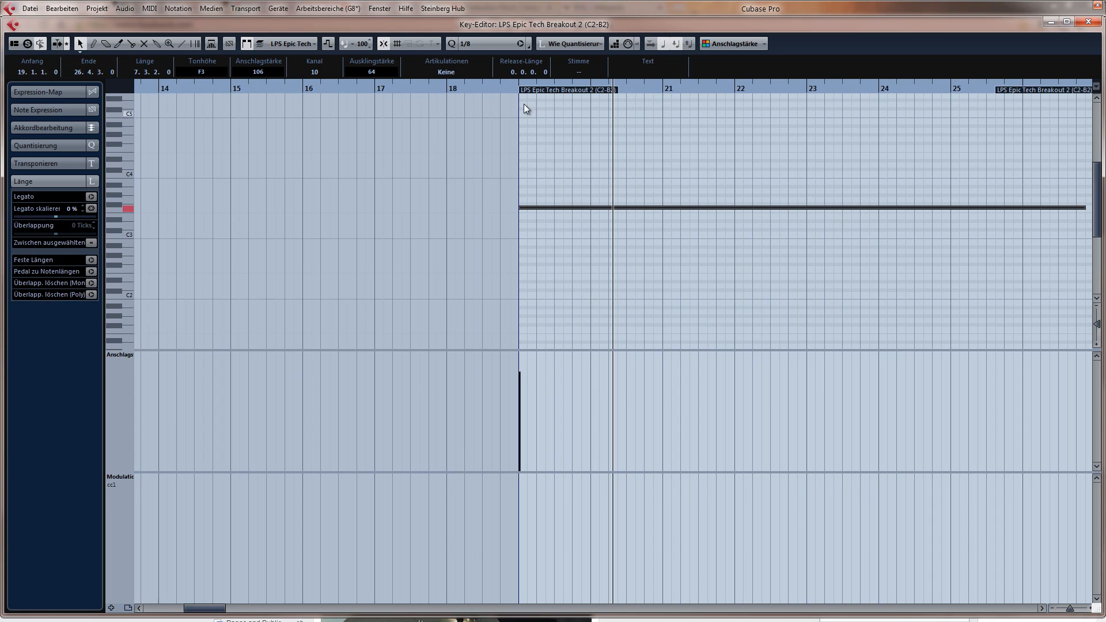
left_click(517, 89)
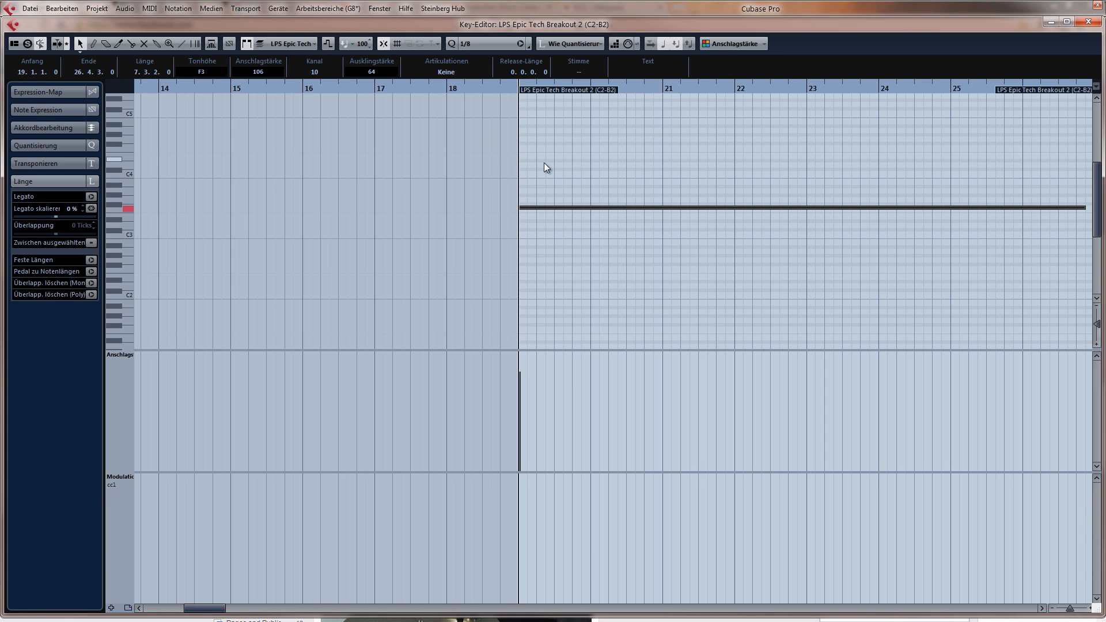
key("h")
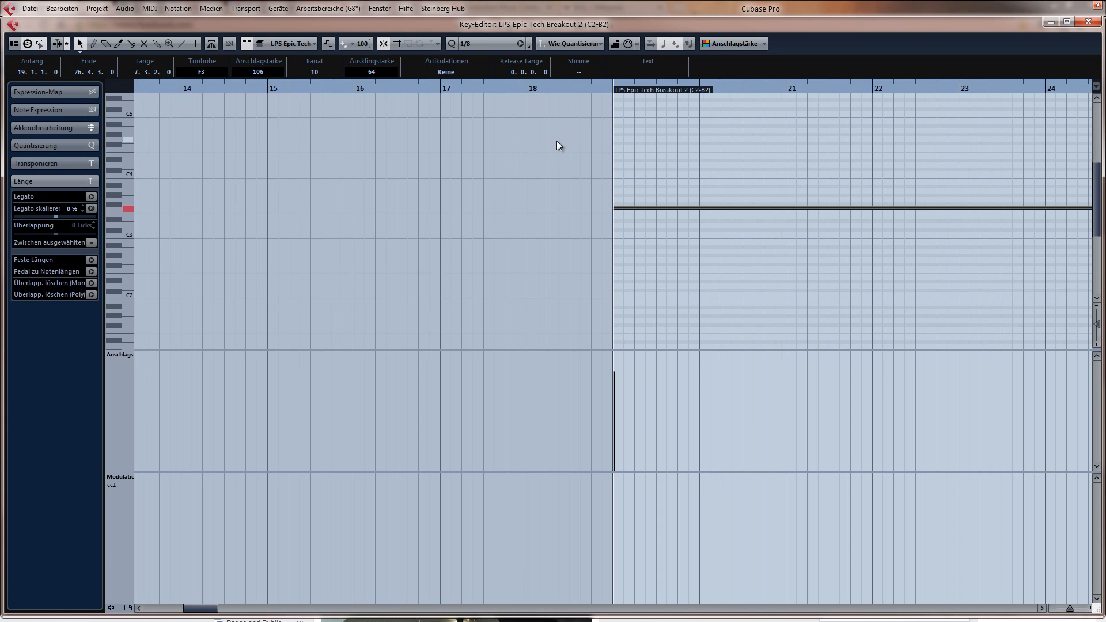
Record a modulation (CC1) curve for the LPS Epic Tech Breakout 2 part during playback from bar 19 to past bar 27
key("g")
key("g")
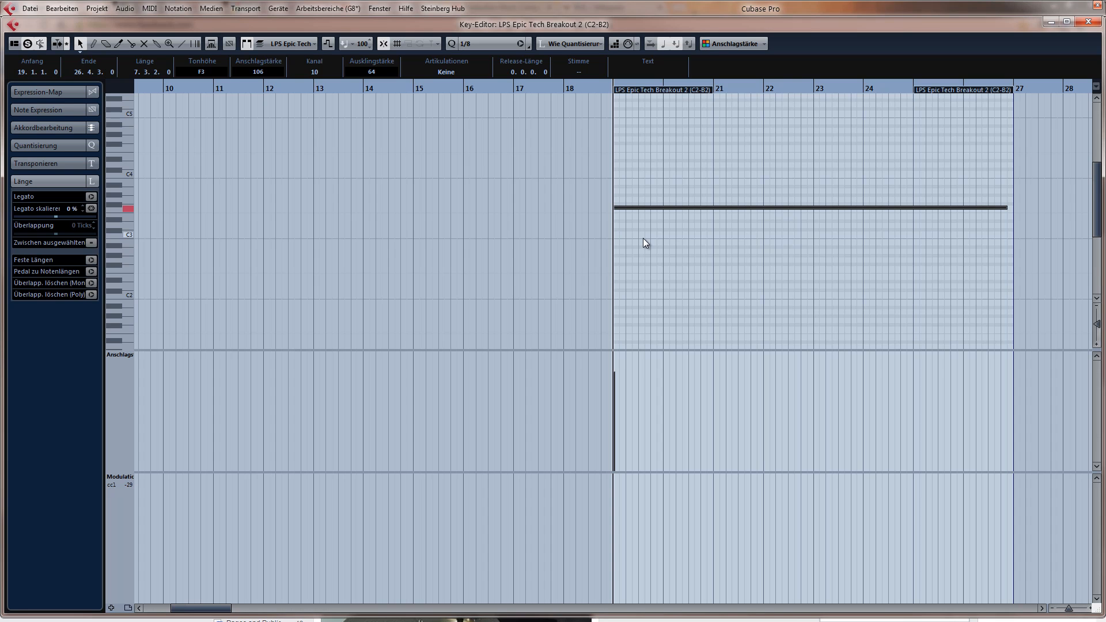
key("space")
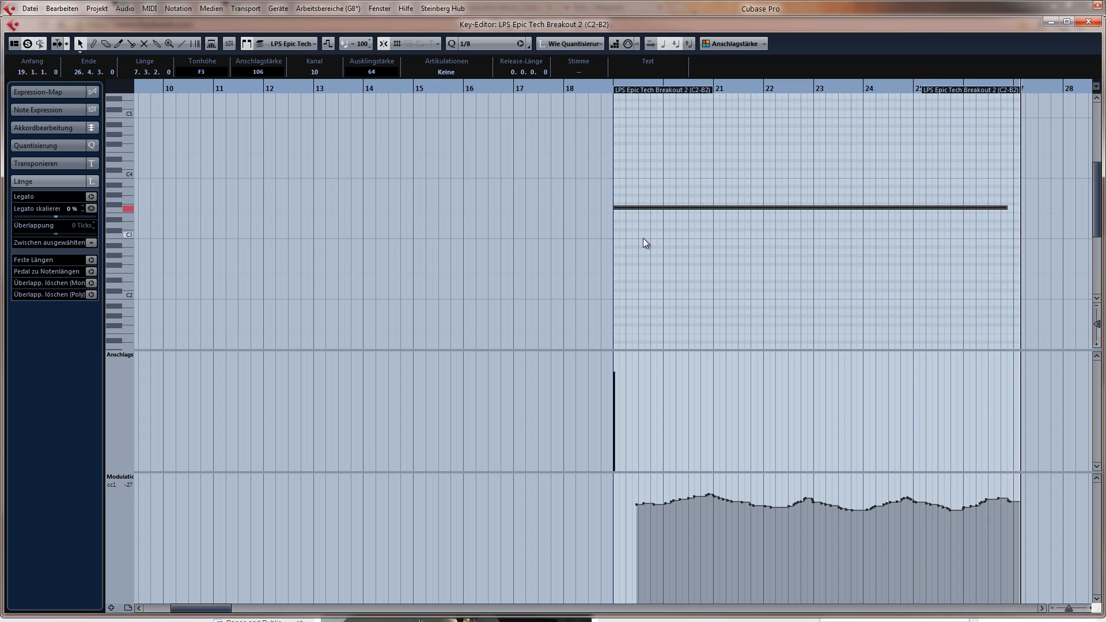
key("space")
left_click(935, 171)
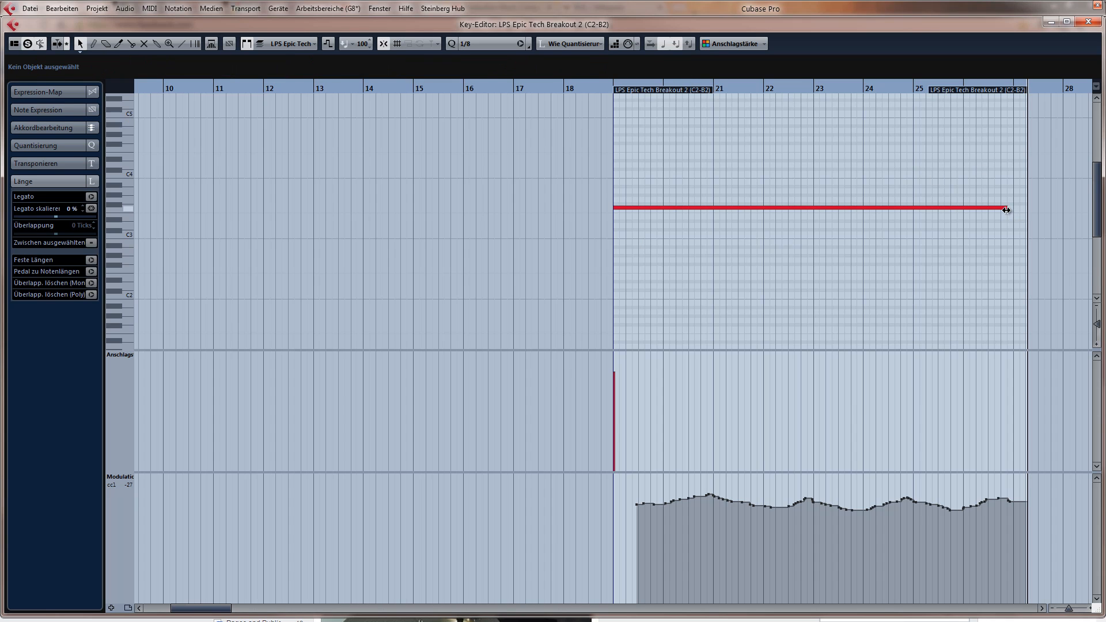
Extend the F3 note to bar 27, trim the part's end to bar 27, and fill in the modulation curve back to bar 19
left_click_drag(1006, 210, 1014, 210)
left_click(983, 93)
left_click_drag(983, 93, 968, 93)
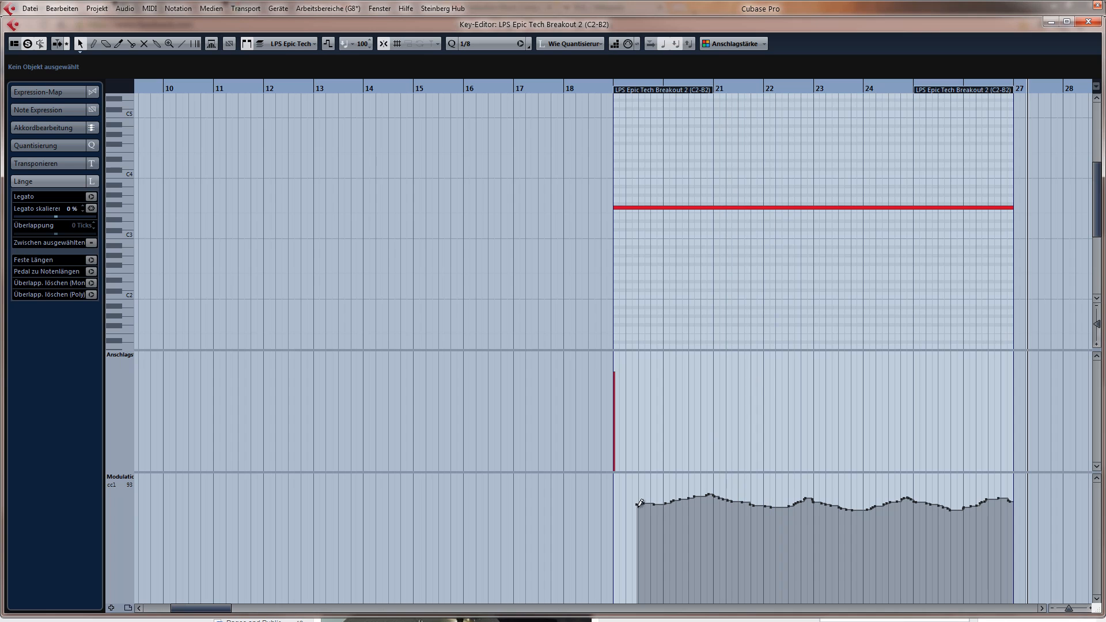
left_click_drag(615, 506, 628, 502)
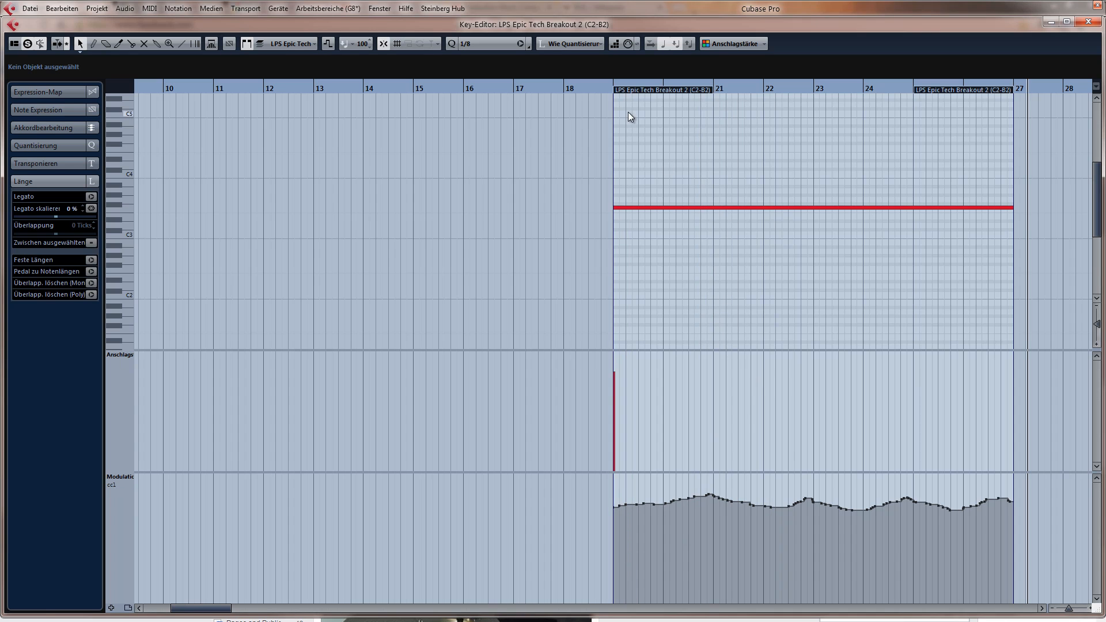
Play the edited part from bar 19 for almost two bars and return to the project window
left_click(614, 87)
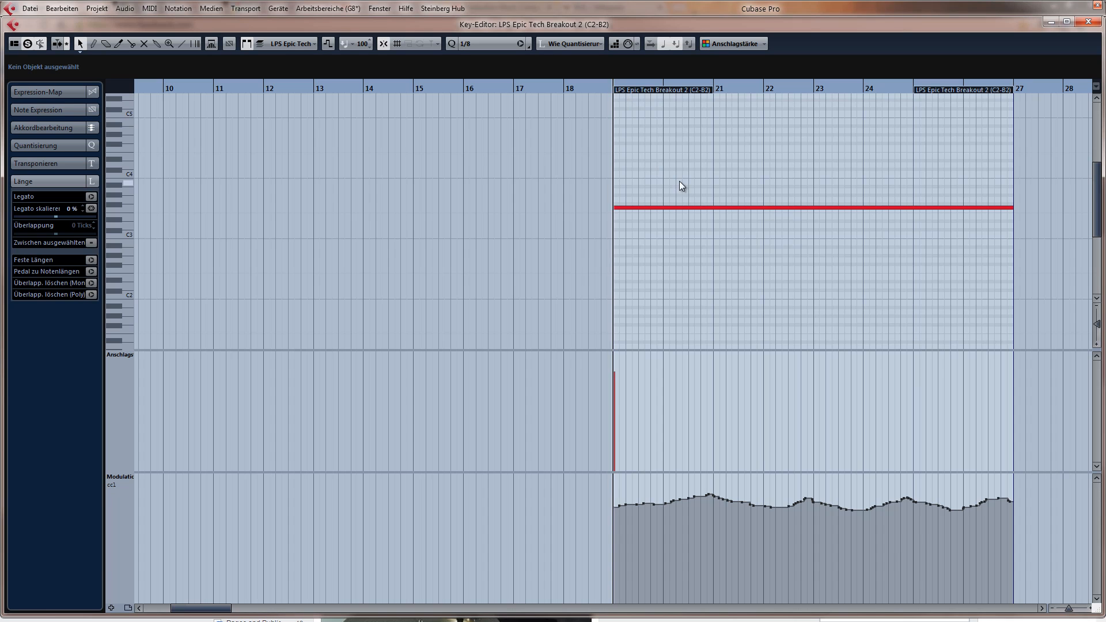
key("space")
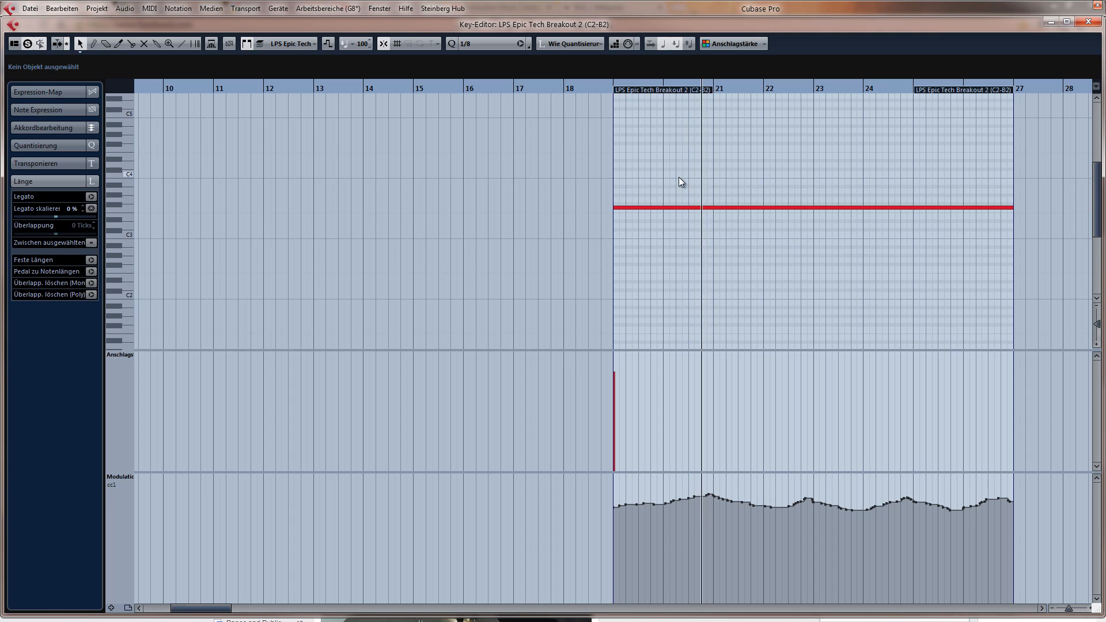
key("space")
key("Return")
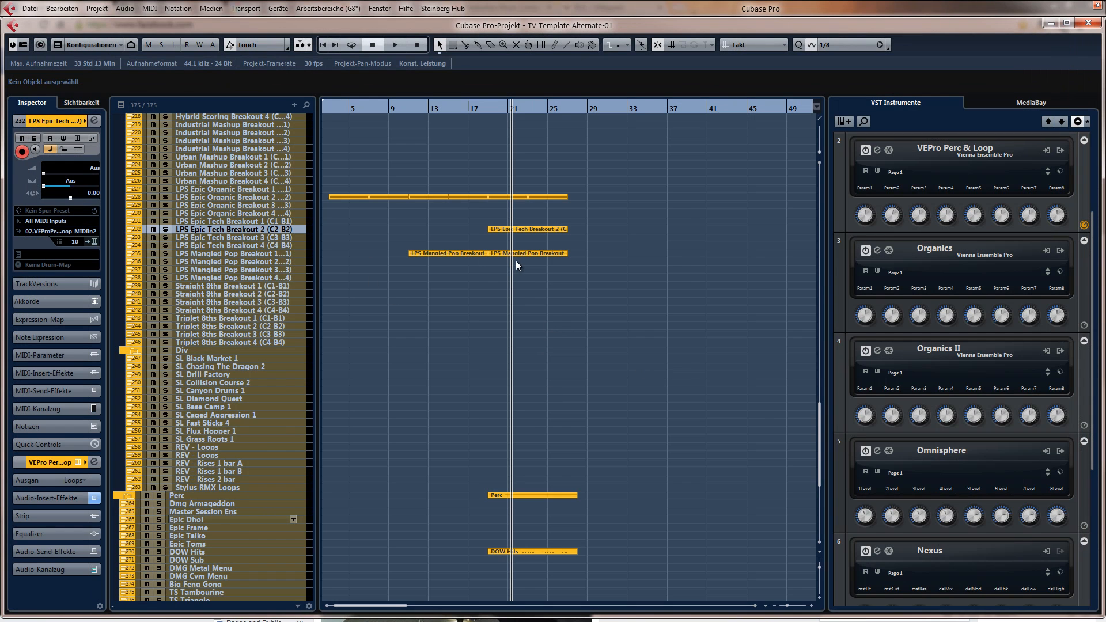
Collapse and mute the Synth and Organics folders, and play the remaining tracks from bar 19
scroll(516, 261, "up", 6)
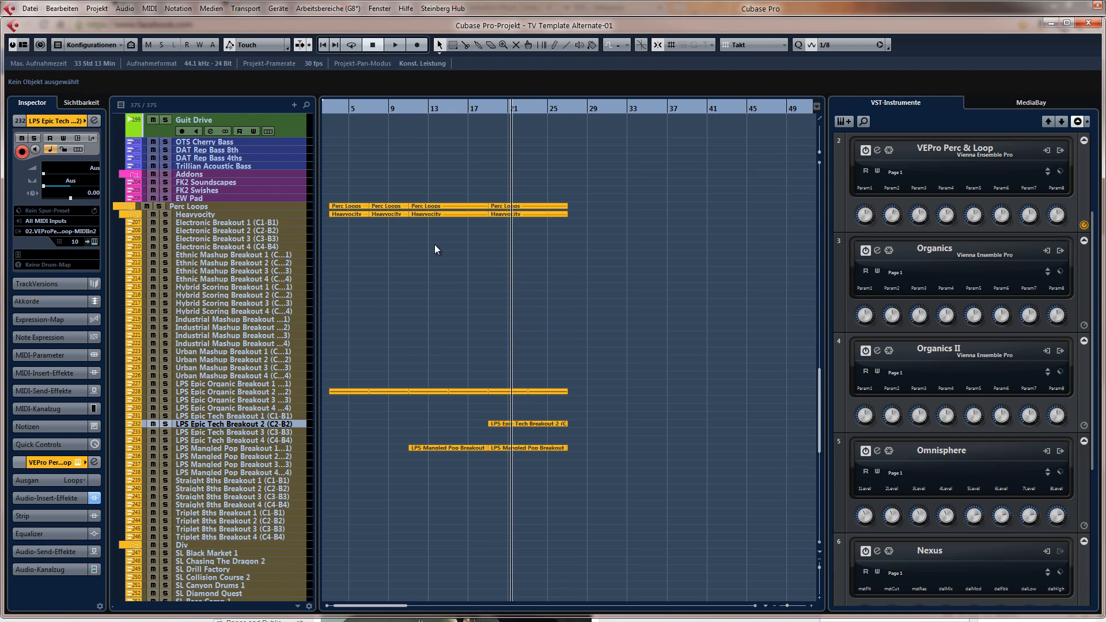
scroll(435, 244, "up", 15)
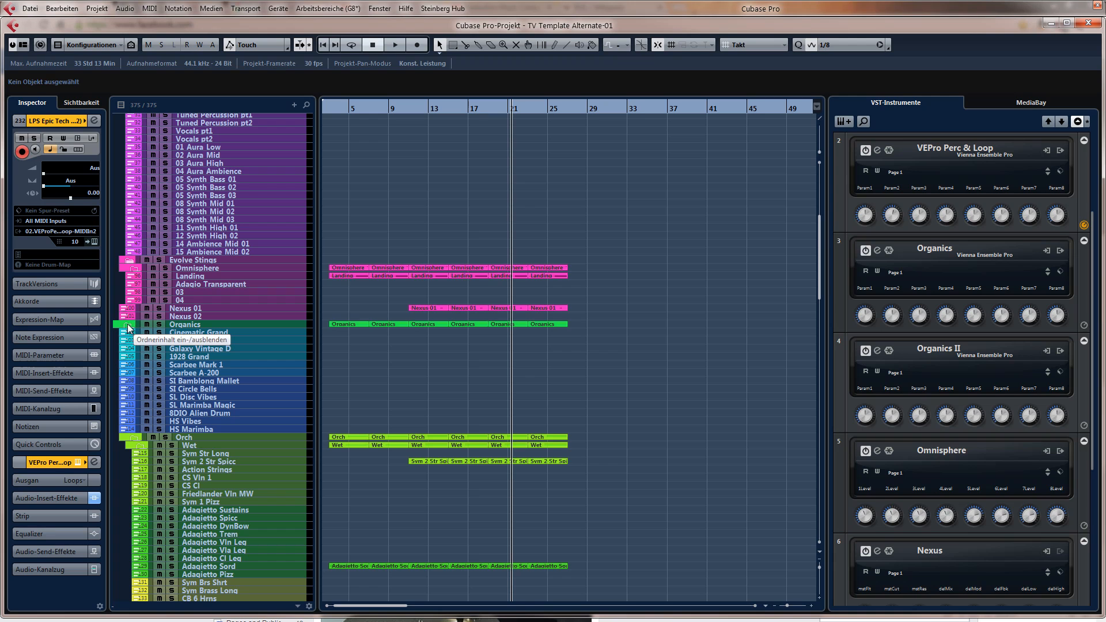
left_click(121, 326)
scroll(142, 257, "up", 8)
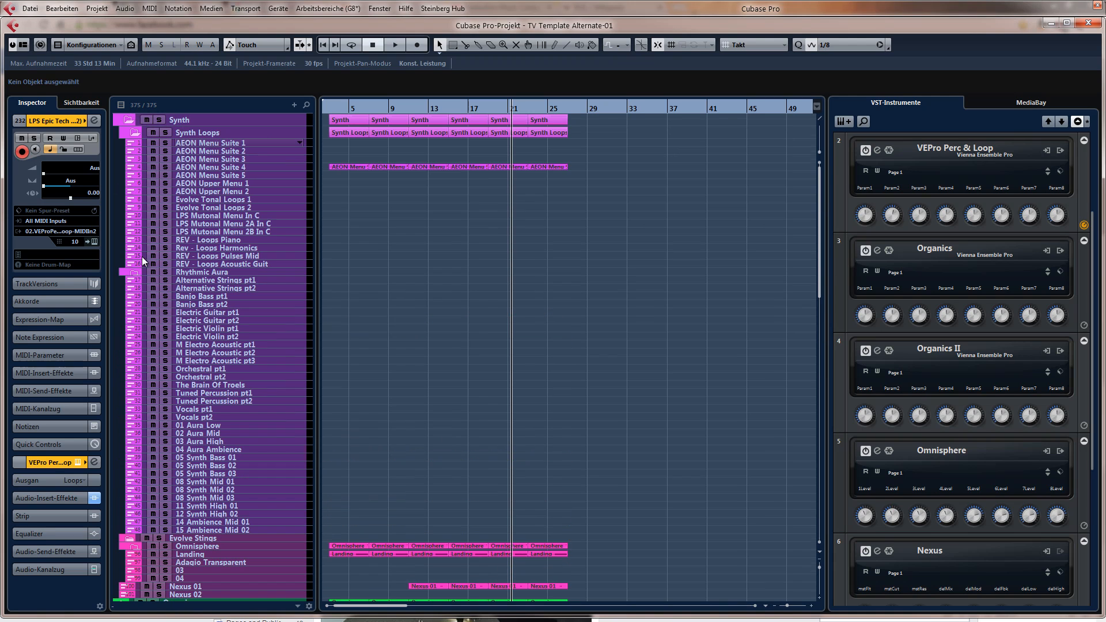
left_click(130, 120)
left_click(141, 120)
left_click(141, 129)
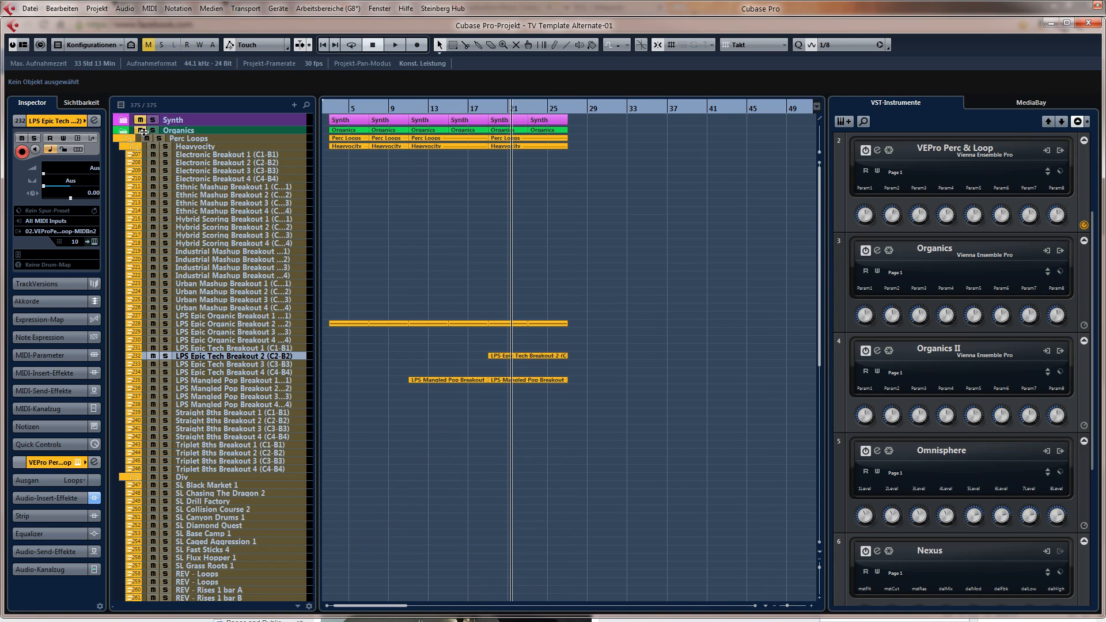
left_click(489, 111)
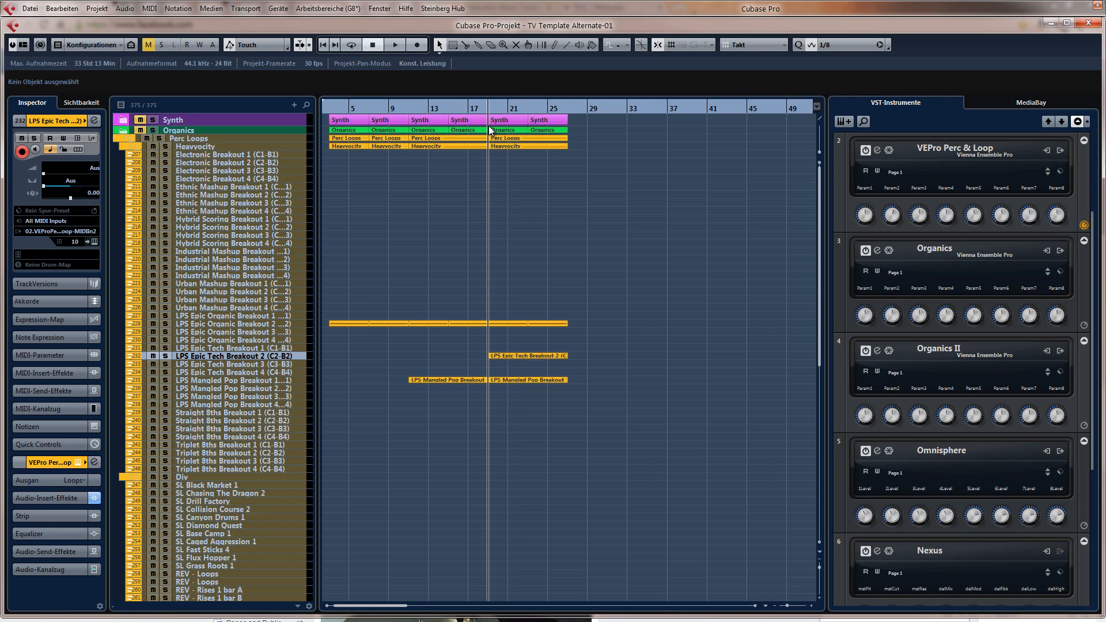
key("space")
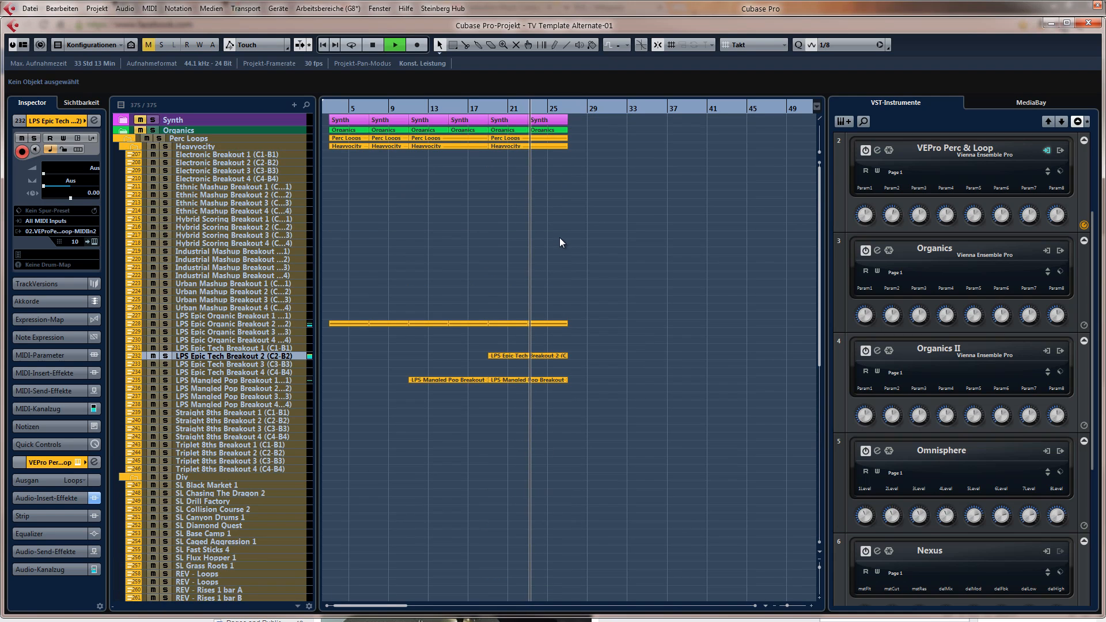
key("space")
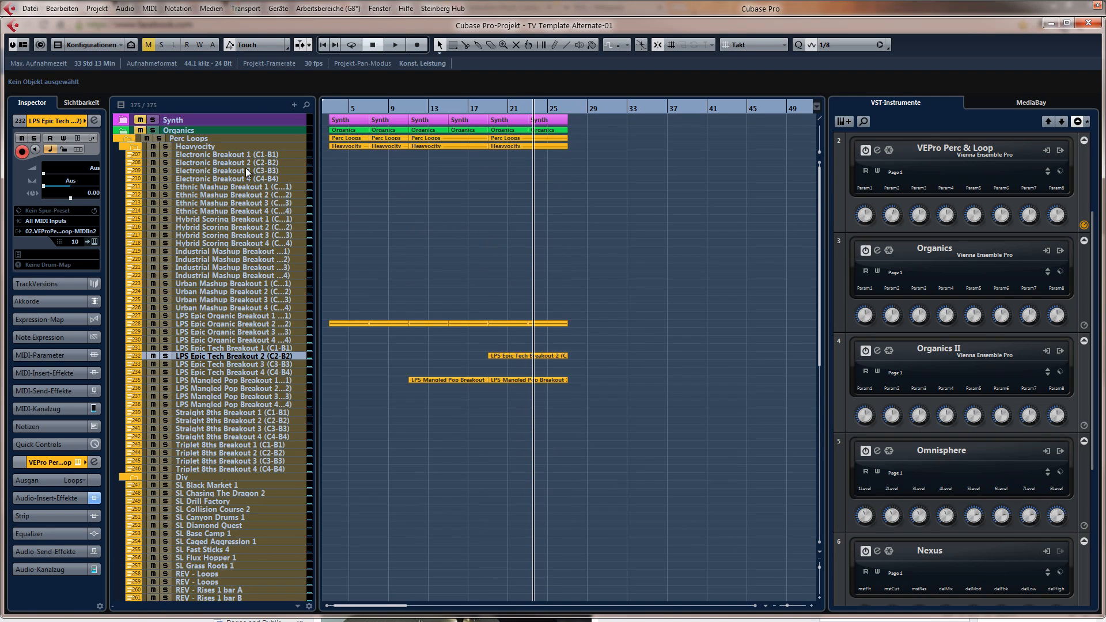
Unmute the Synth and Organics folders and play the full arrangement from bar 19
left_click(141, 130)
left_click(489, 109)
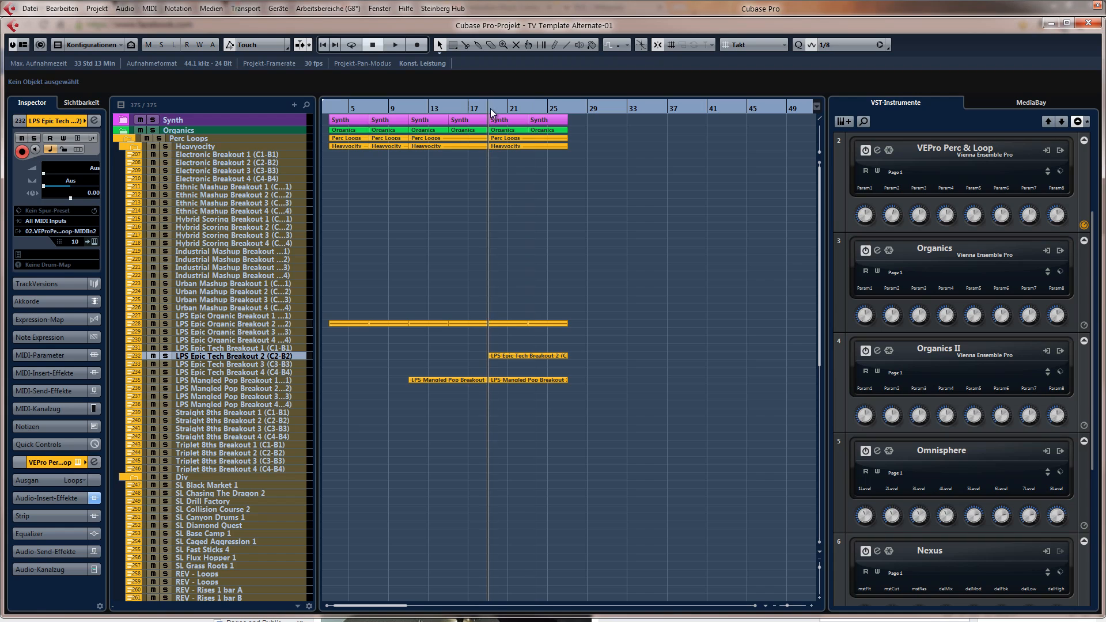
key("space")
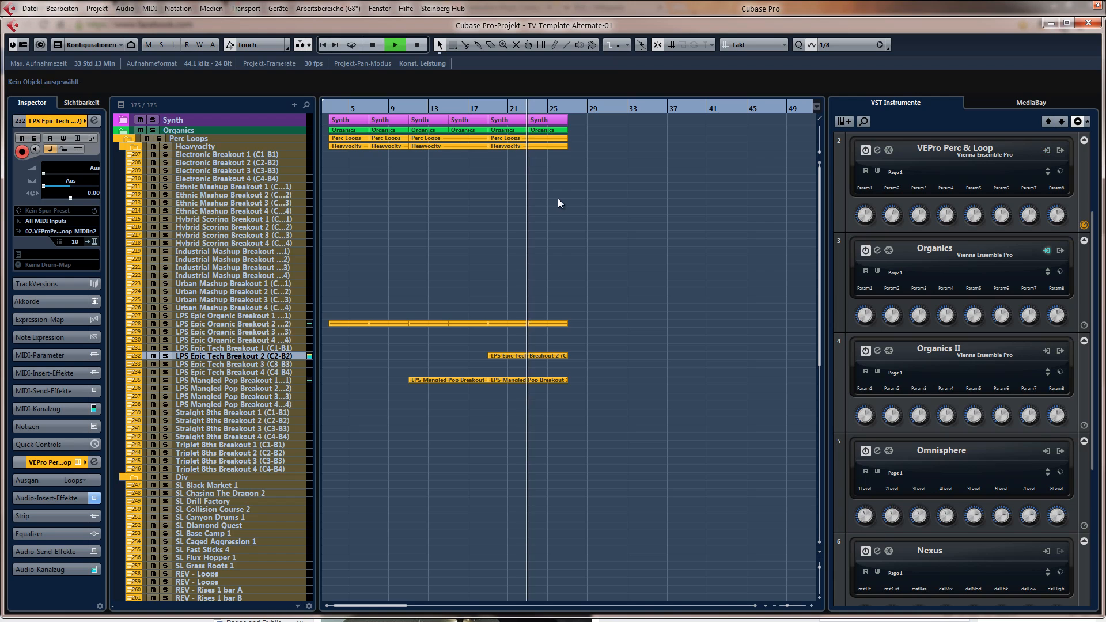
key("space")
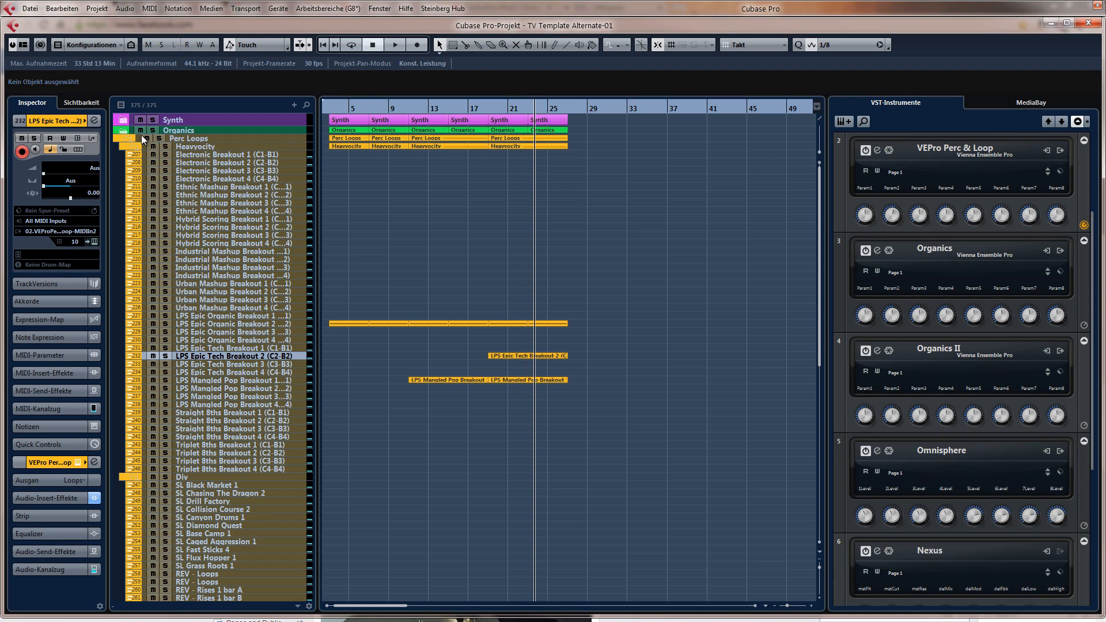
Expand the Organics and Synth folders, set the cursor to bar 19, and select the Galaxy Vintage D piano track
left_click(126, 132)
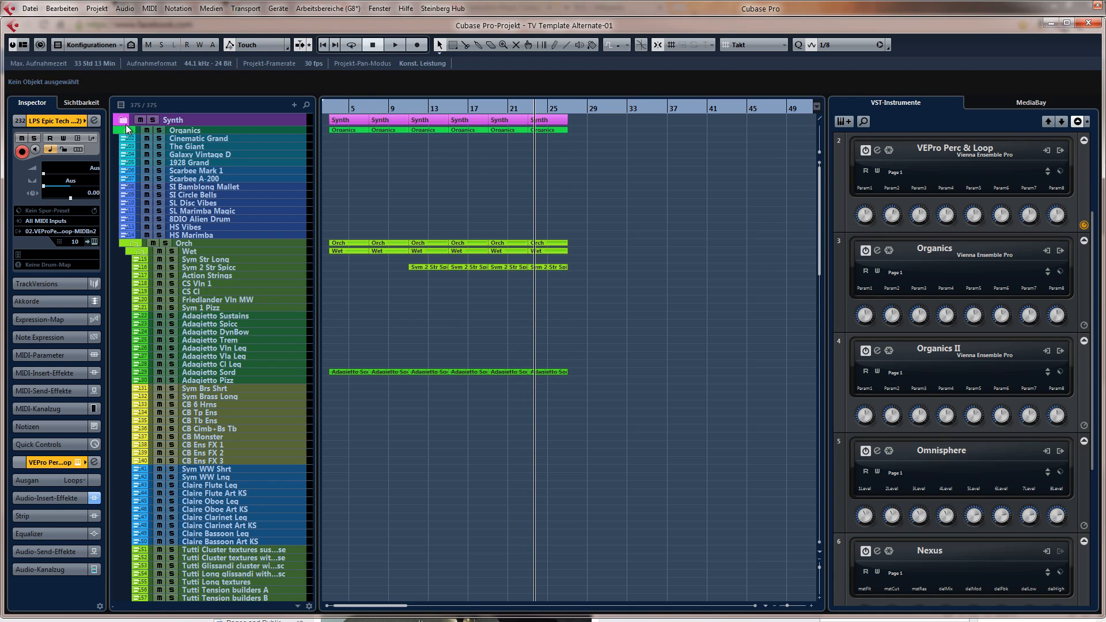
left_click(122, 120)
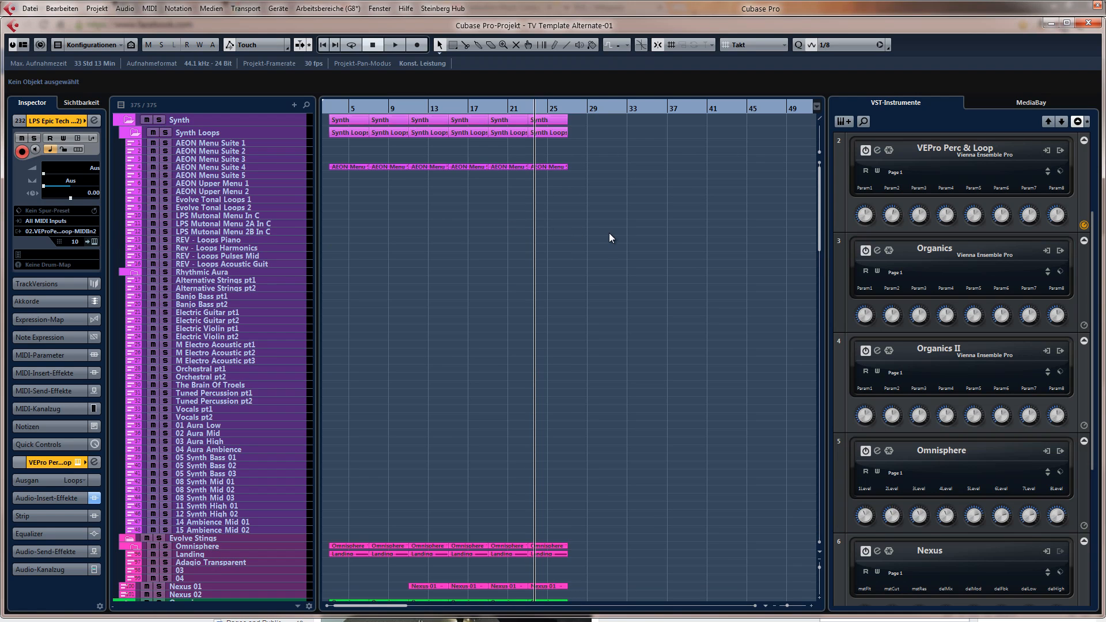
left_click(488, 106)
scroll(539, 240, "down", 8)
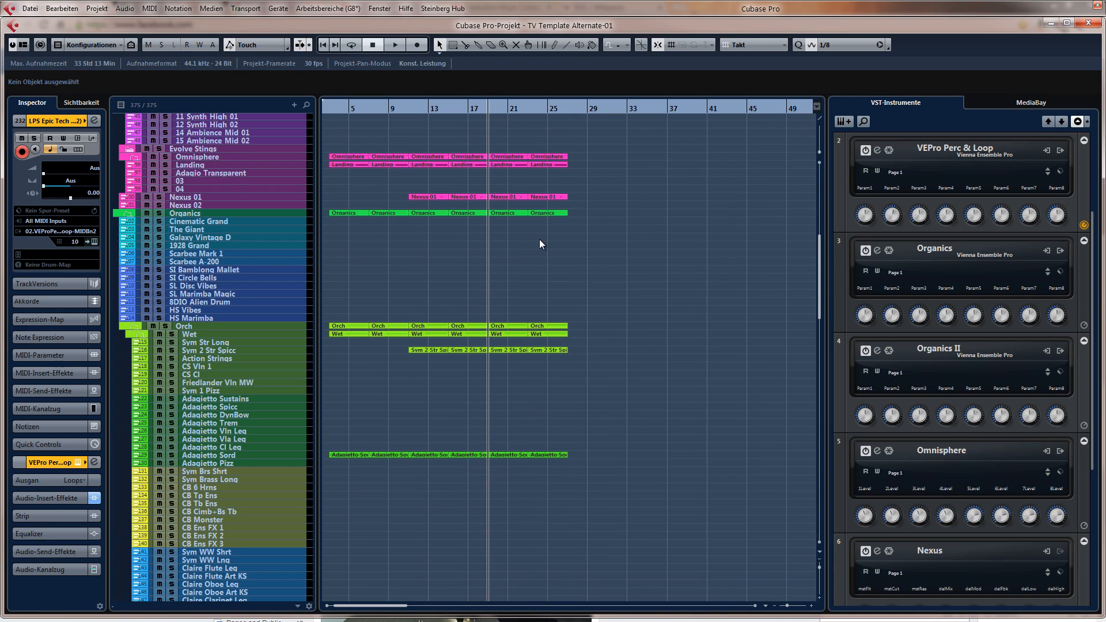
left_click(206, 222)
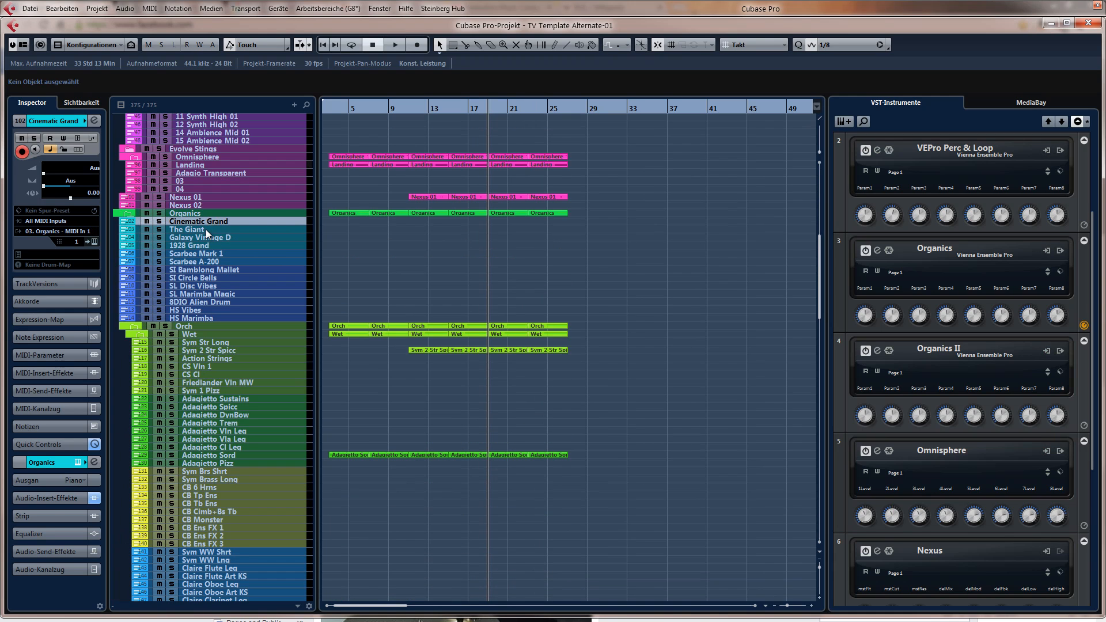
left_click(252, 237)
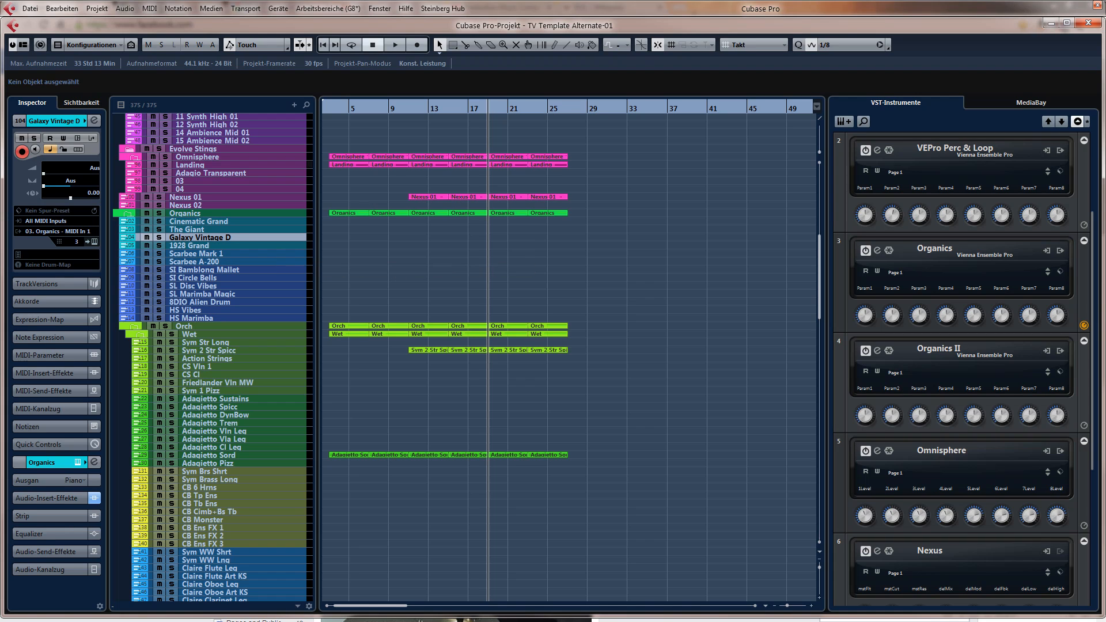
Lower the Piano channel's fader slightly in the MixConsole and enable its H-Delay Stereo insert
key("F3")
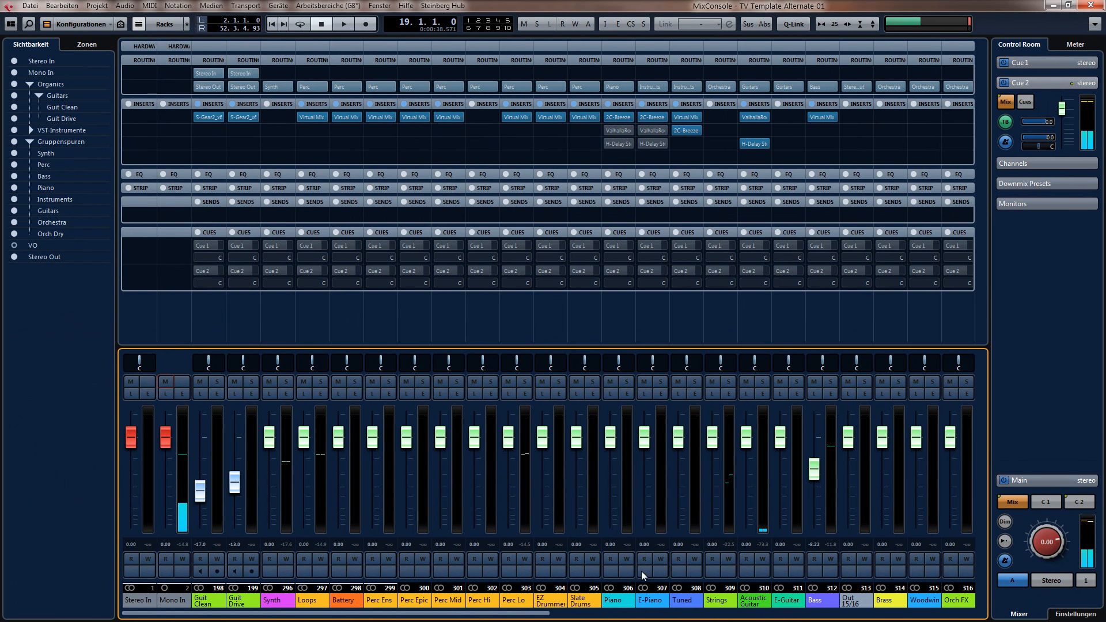
scroll(611, 438, "down", 1)
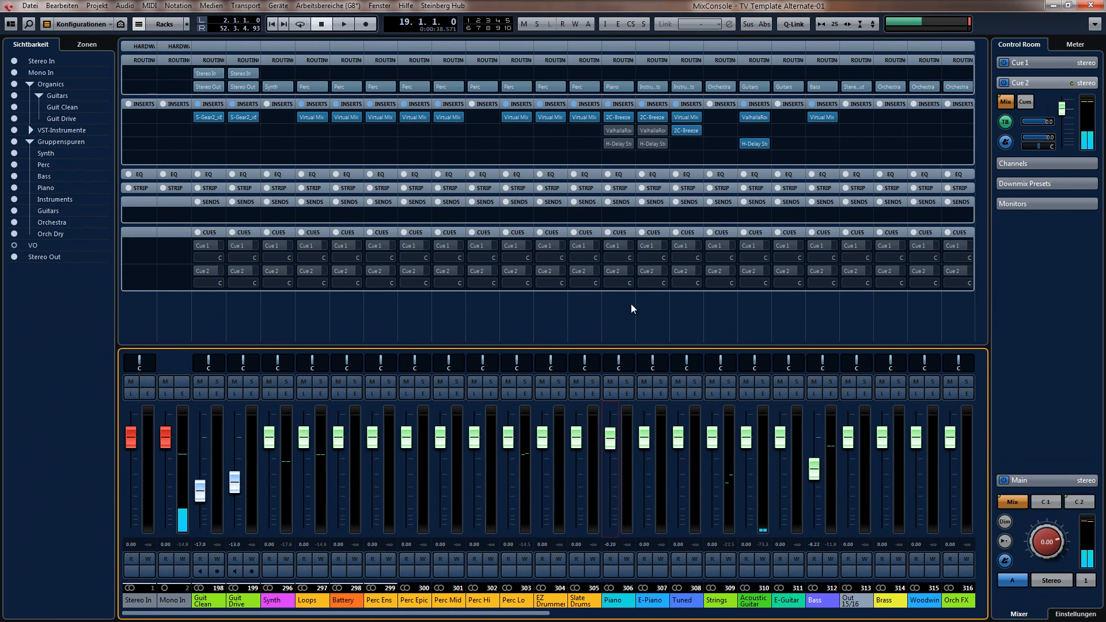
left_click(603, 143)
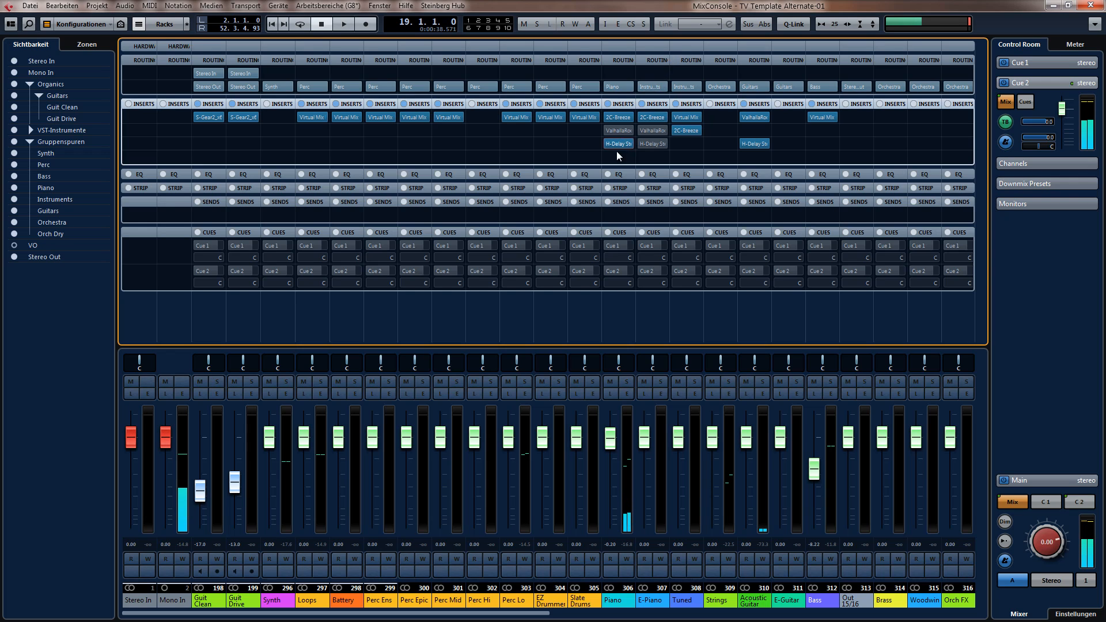
mouse_move(618, 143)
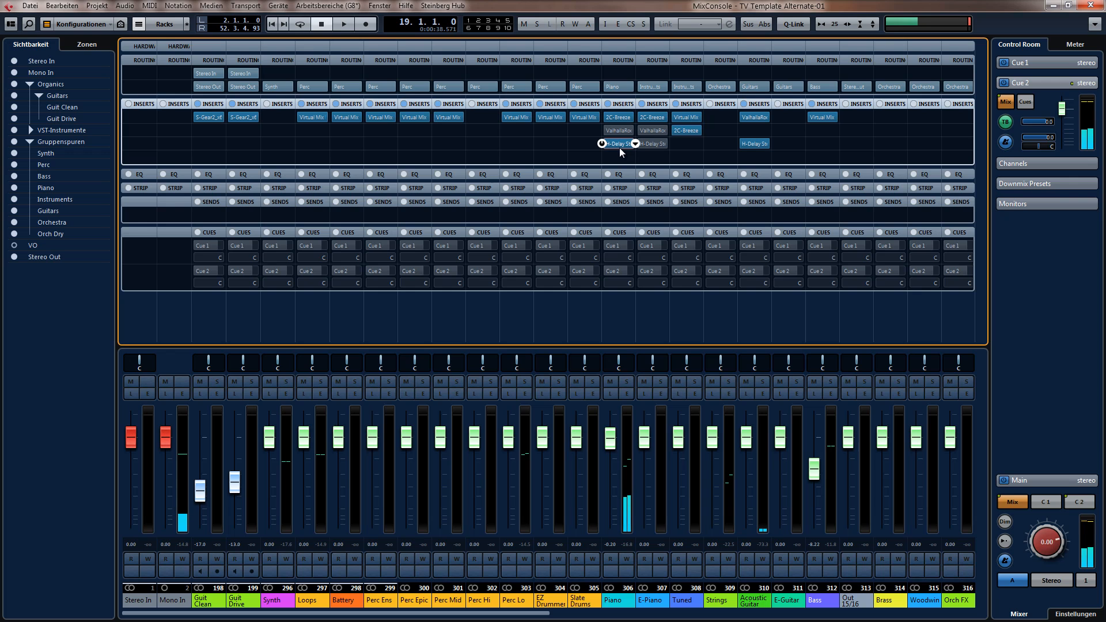
Lower the low-pass filter in the Piano channel's H-Delay, and close the plug-in and the MixConsole
left_click(621, 146)
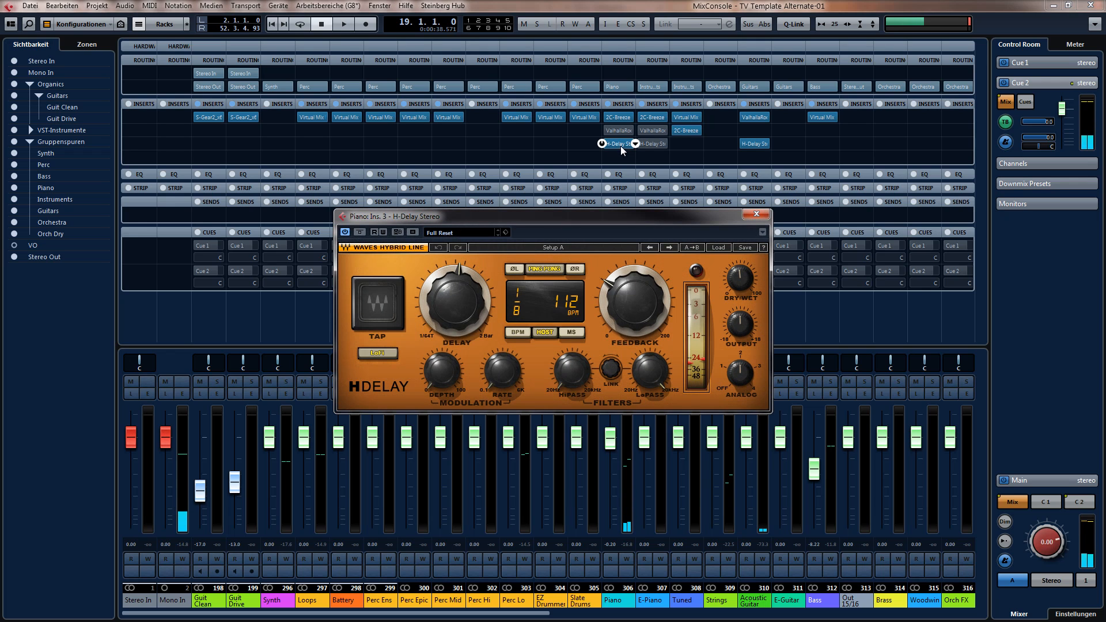
left_click_drag(648, 376, 653, 461)
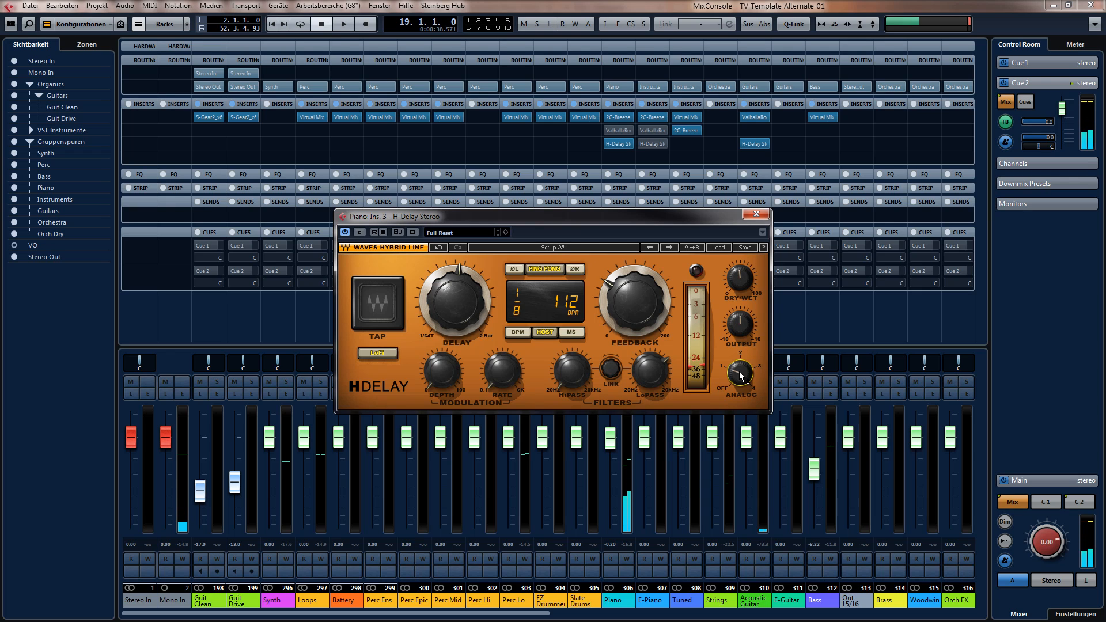
left_click(756, 214)
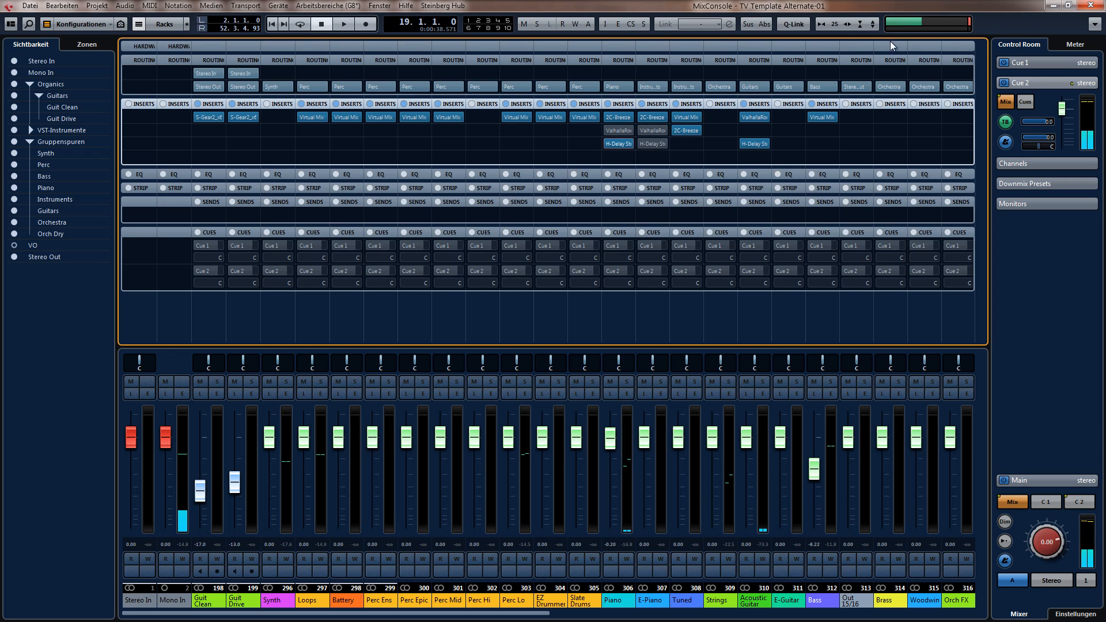
key("F3")
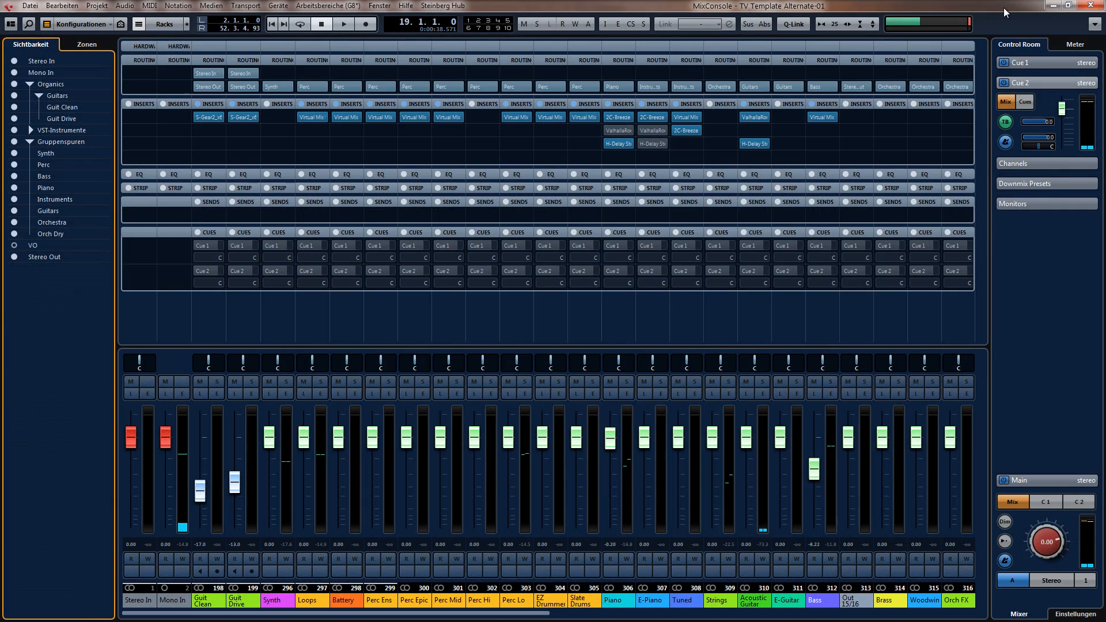
left_click_drag(1004, 8, 0, 72)
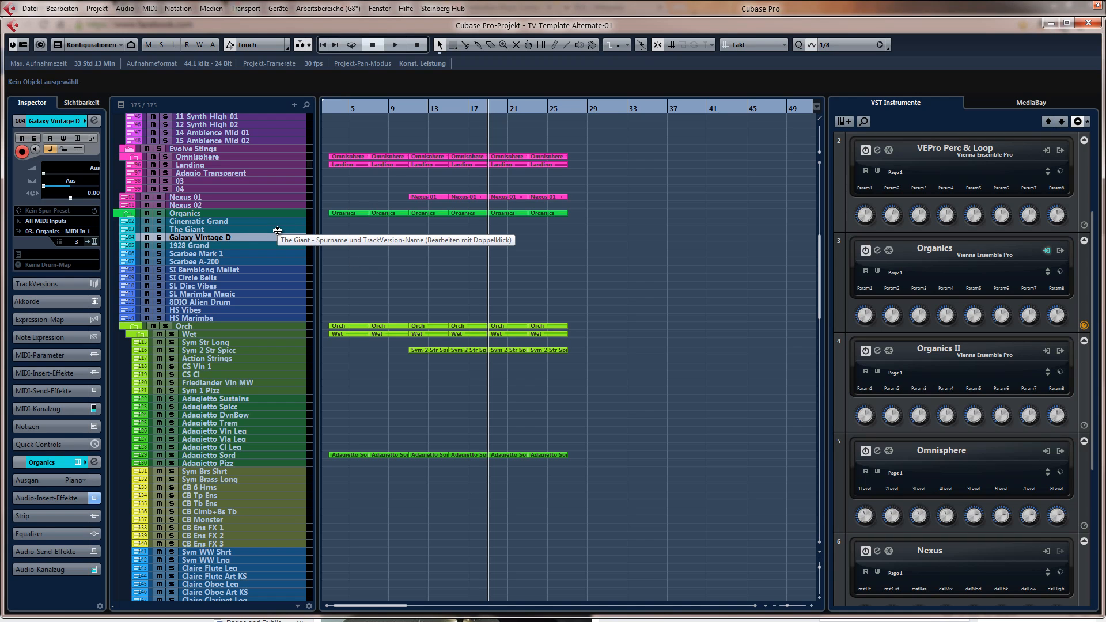
Play the arrangement from bar 17 to past bar 23 with the Galaxy Vintage D track selected to try out a piano line
left_click(467, 111)
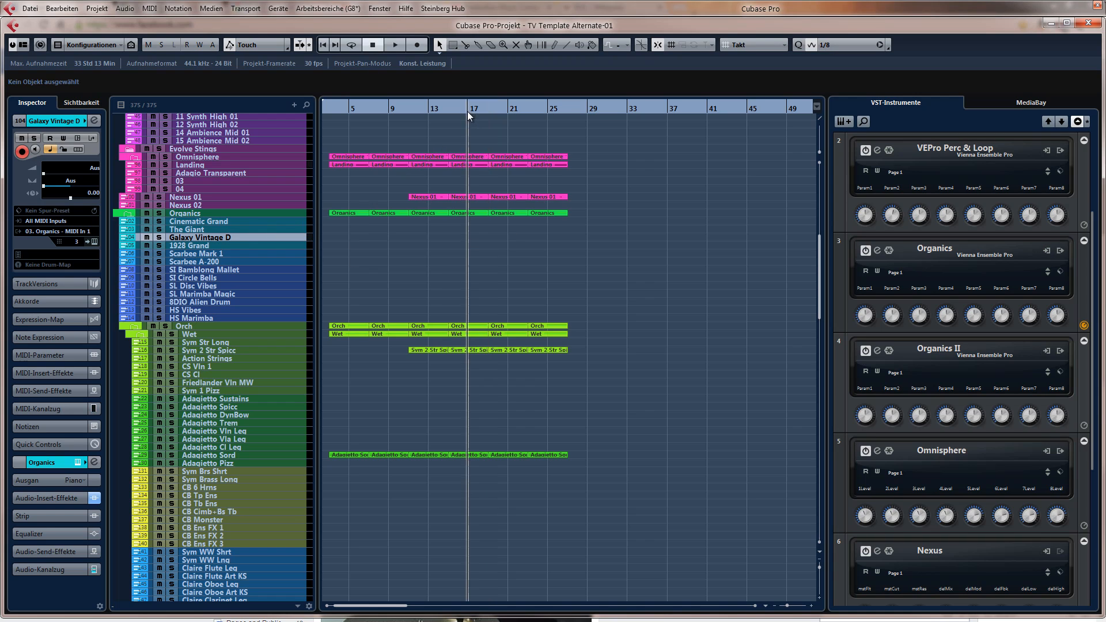
key("space")
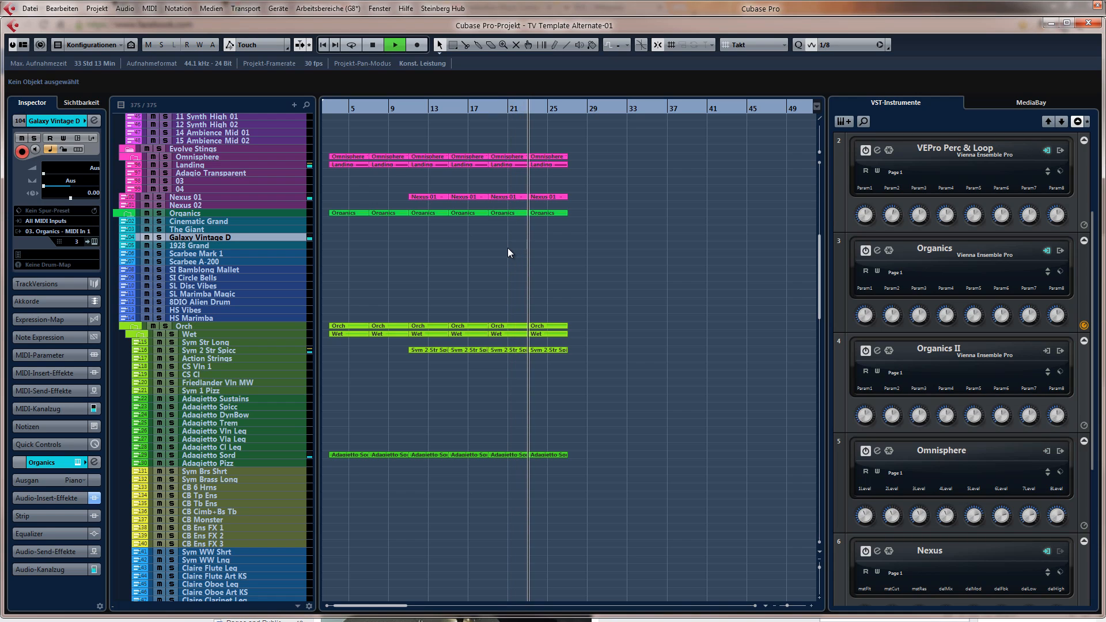
key("space")
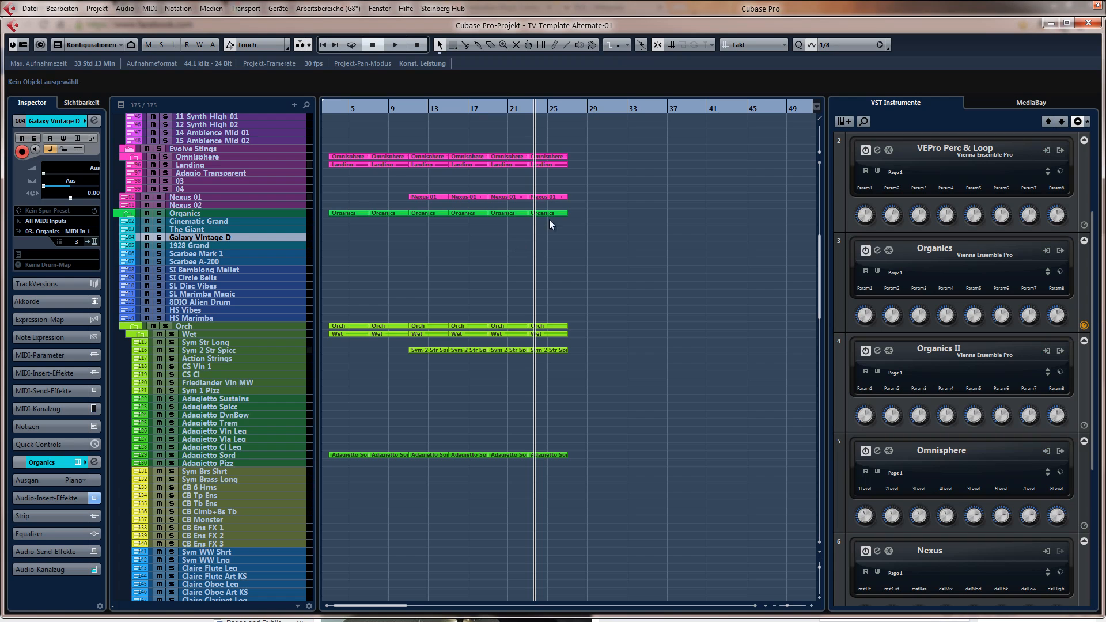
Play the arrangement from bar 18 to past bar 23 to rehearse the piano line on Galaxy Vintage D
left_click(489, 110)
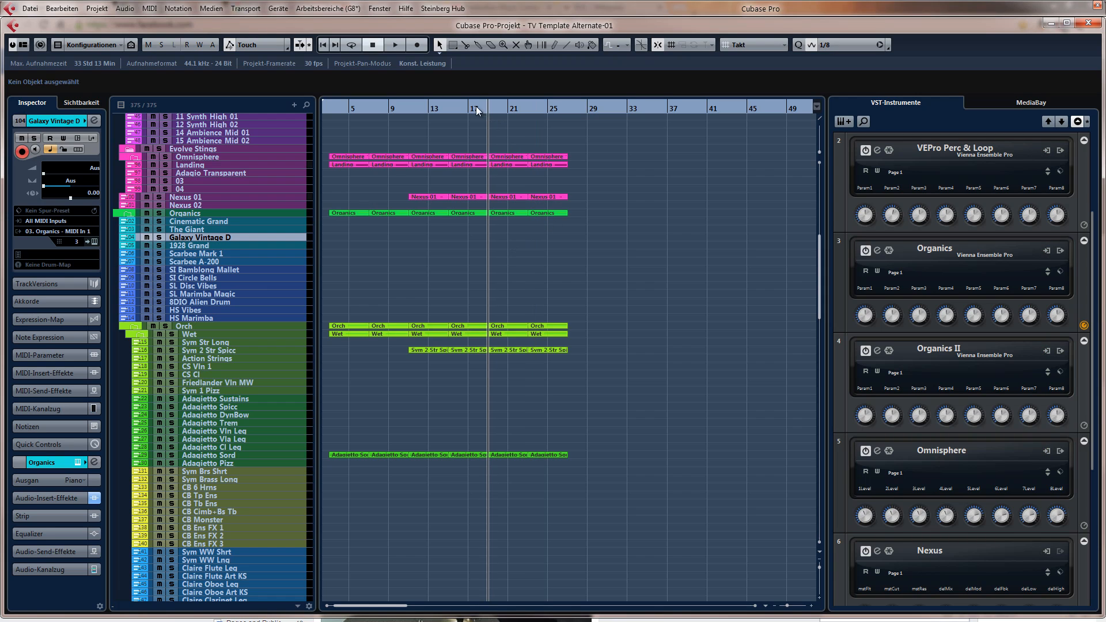
left_click(479, 110)
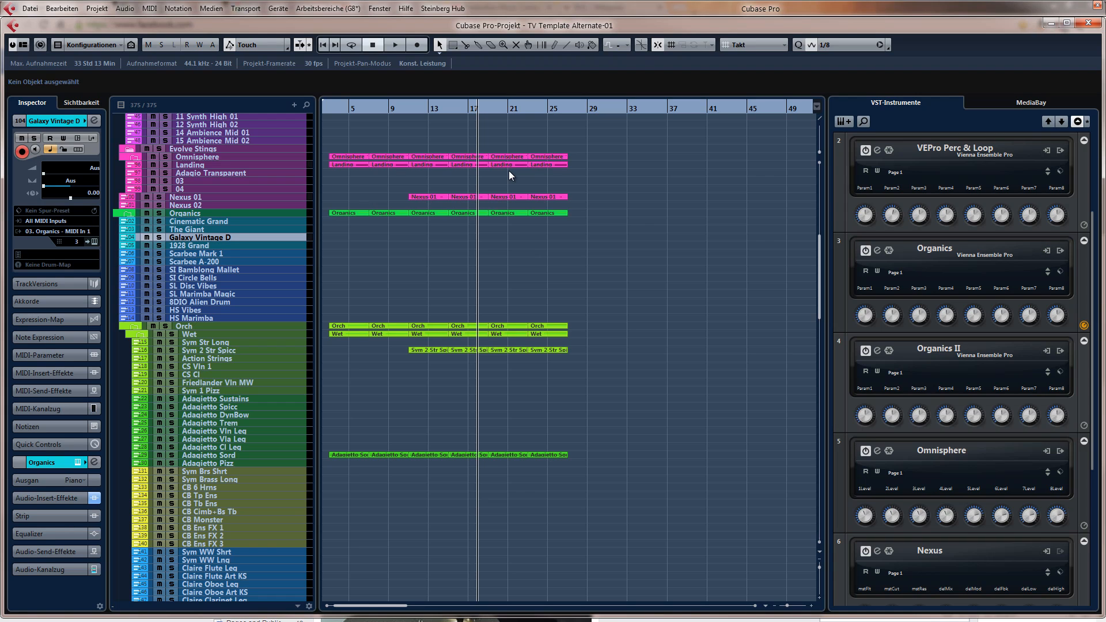
key("space")
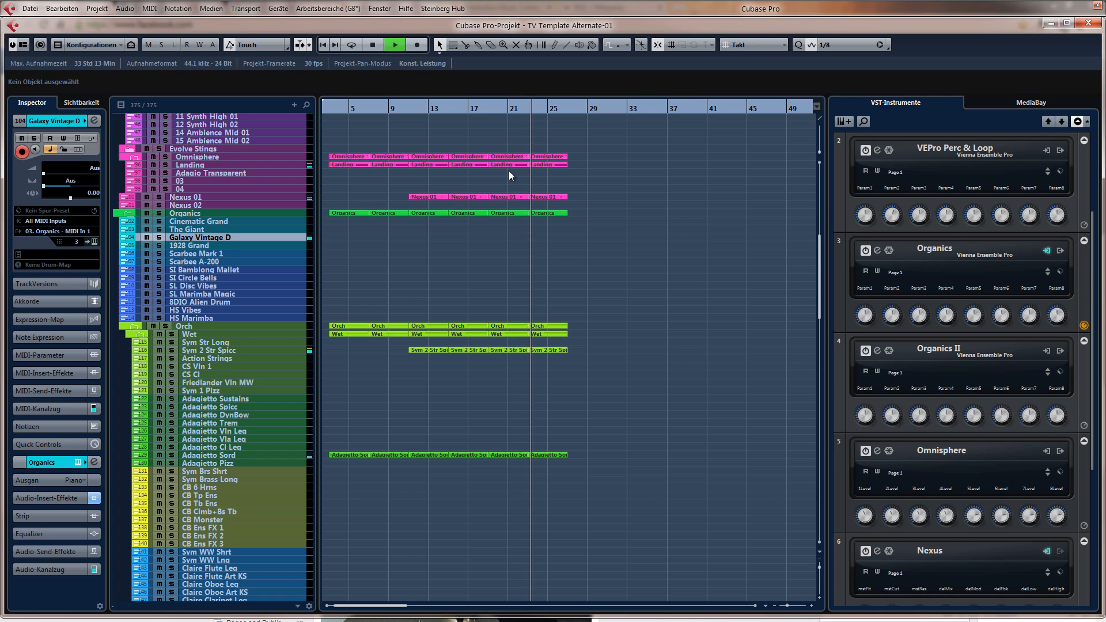
key("space")
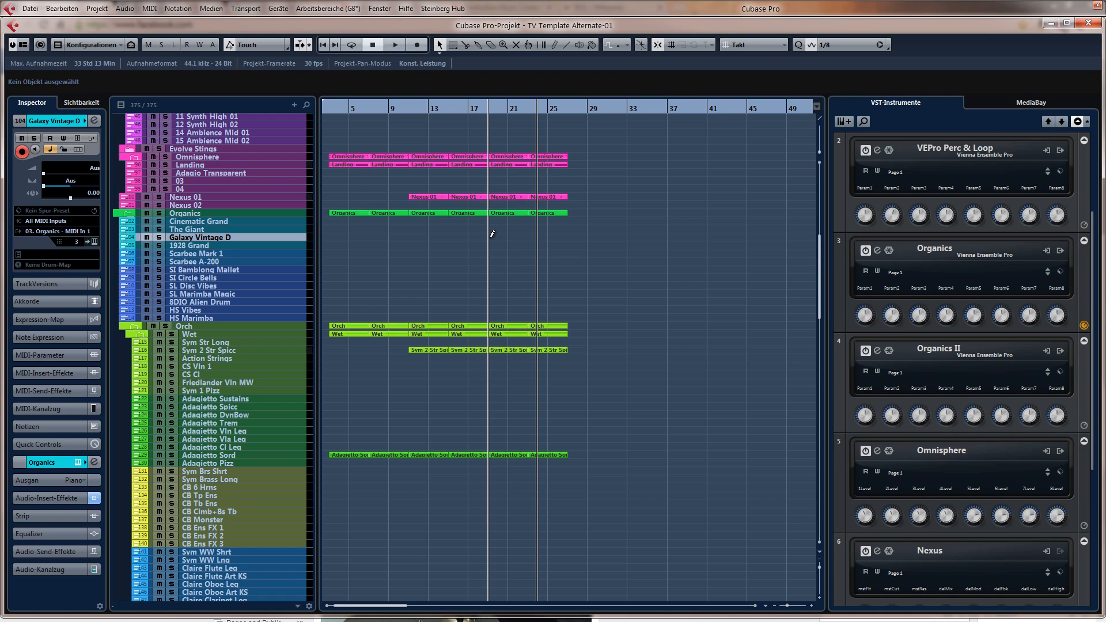
Create a part from bar 19 to 27 on the Galaxy Vintage D track and record a piano line into it, starting at bar 18
left_click_drag(492, 233, 567, 235)
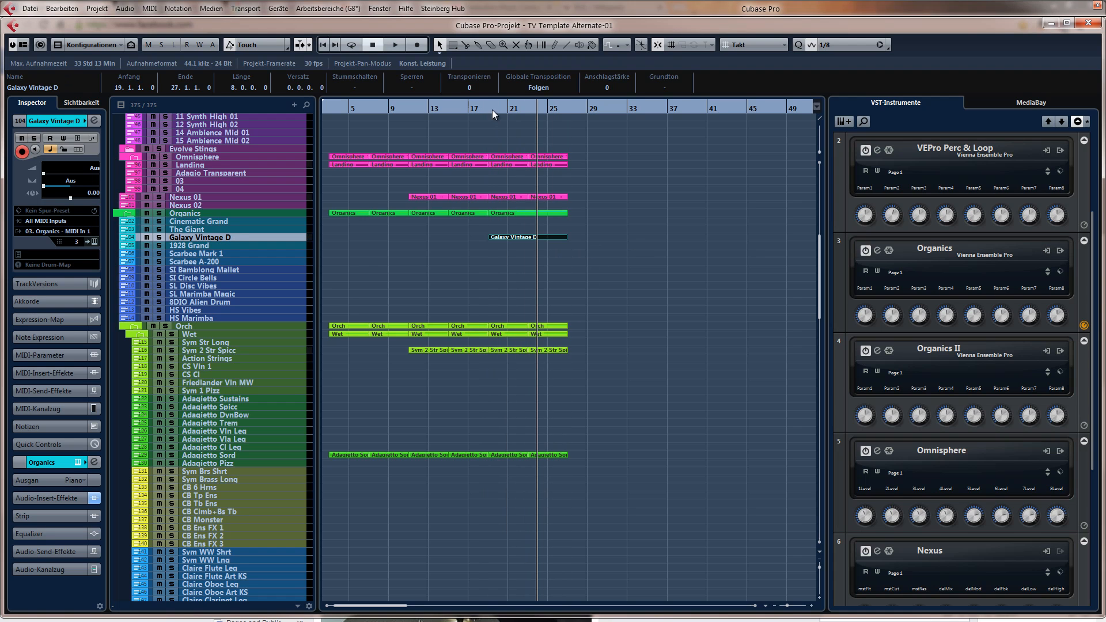
key("Return")
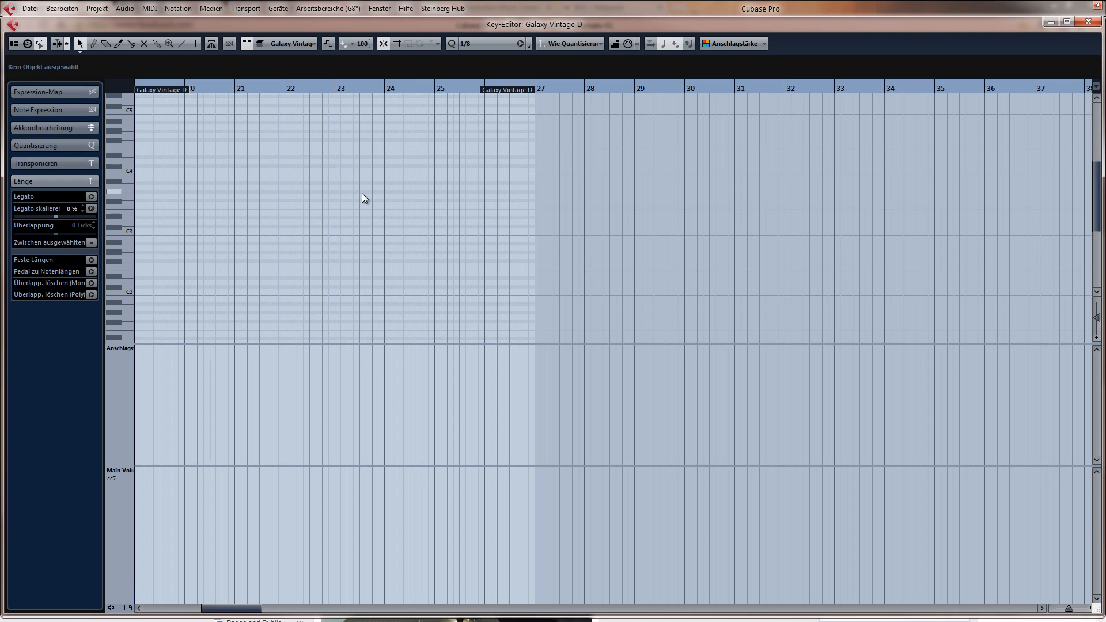
key("g")
key("g")
left_click(576, 91)
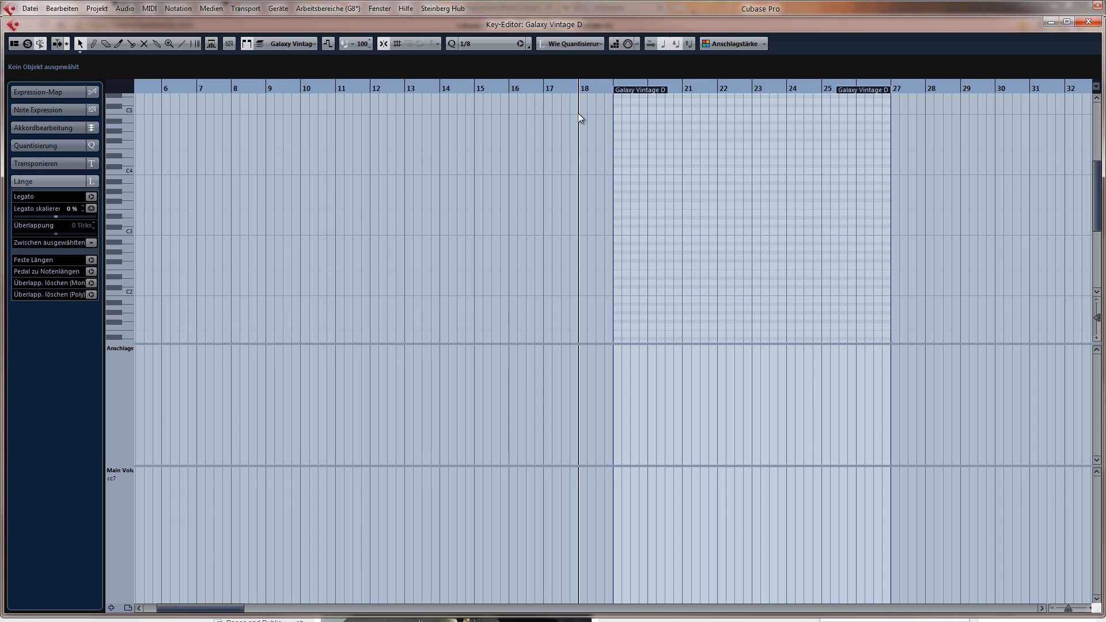
key("space")
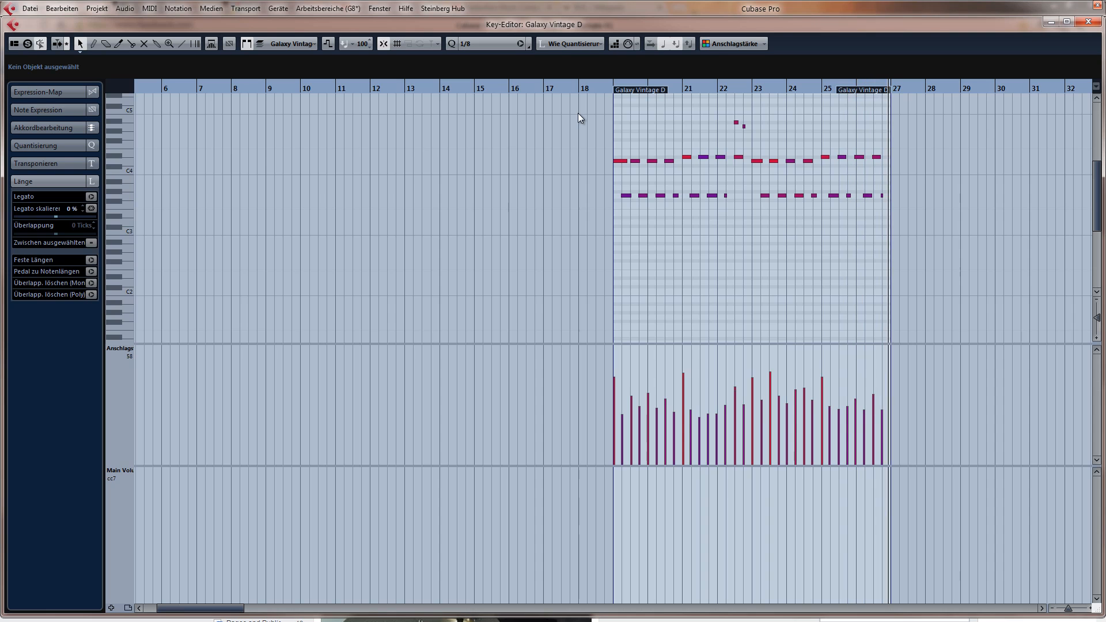
Apply iterative 1/8 quantize to all notes of the Galaxy Vintage D part and close the Key Editor
left_click_drag(583, 96, 944, 232)
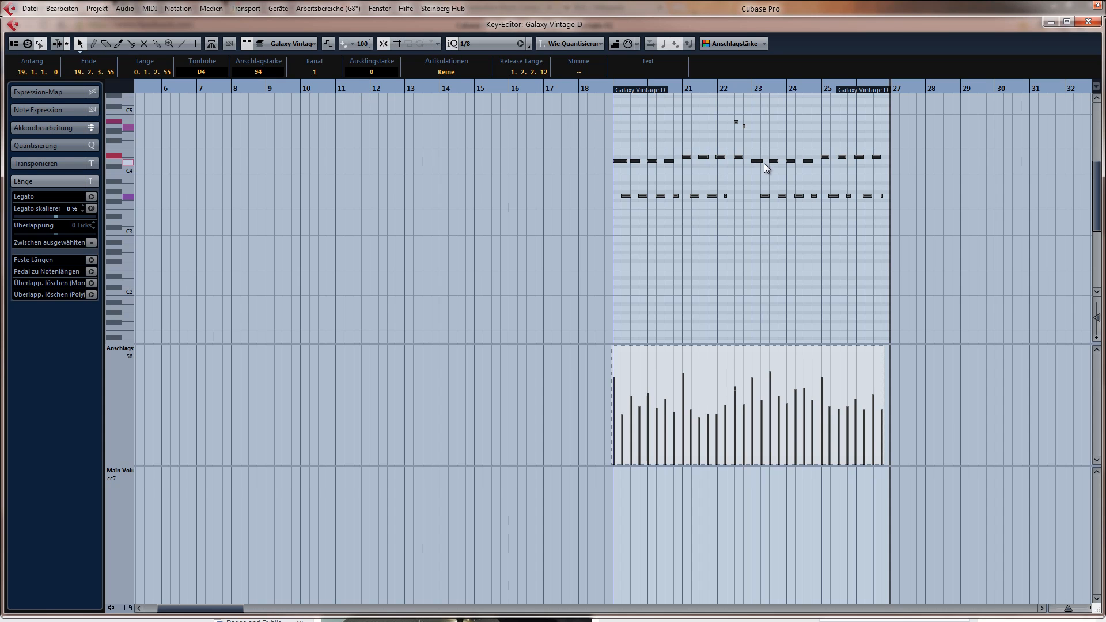
key("q")
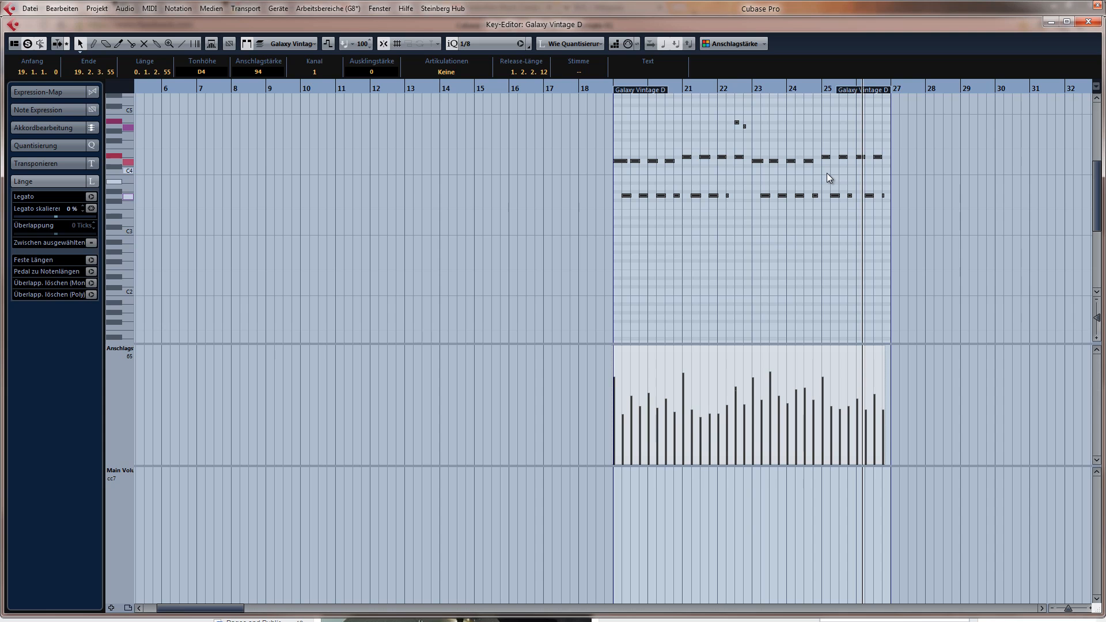
key("Return")
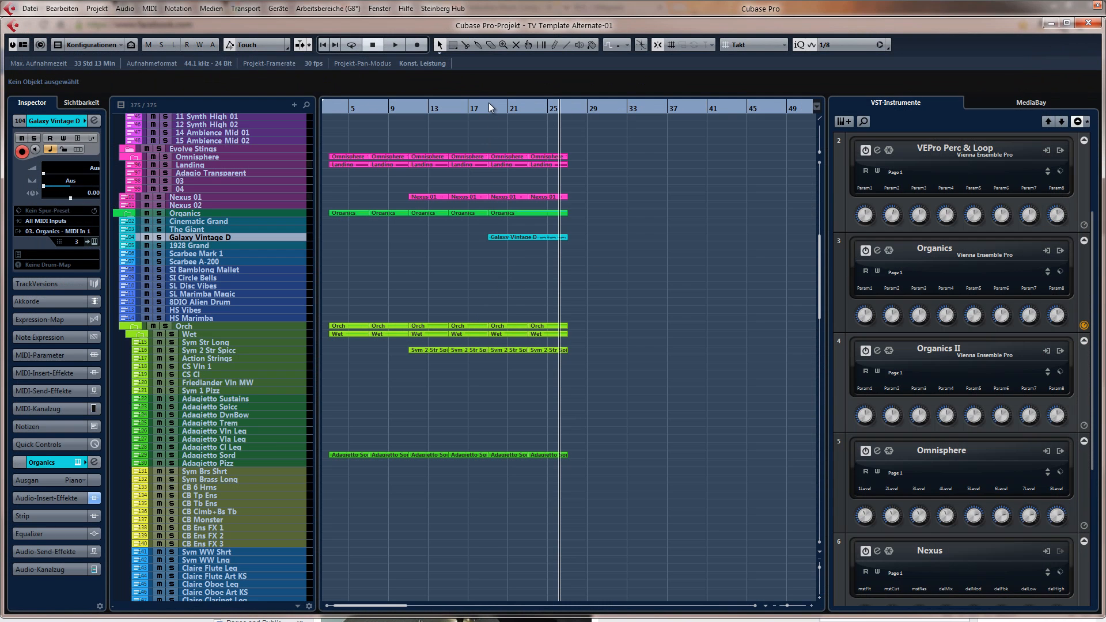
Set the cursor to bar 19 and try out the SI Circle Bells, HS Marimba, Claire Oboe Leg and Mandolin (Pick) tracks
left_click(488, 103)
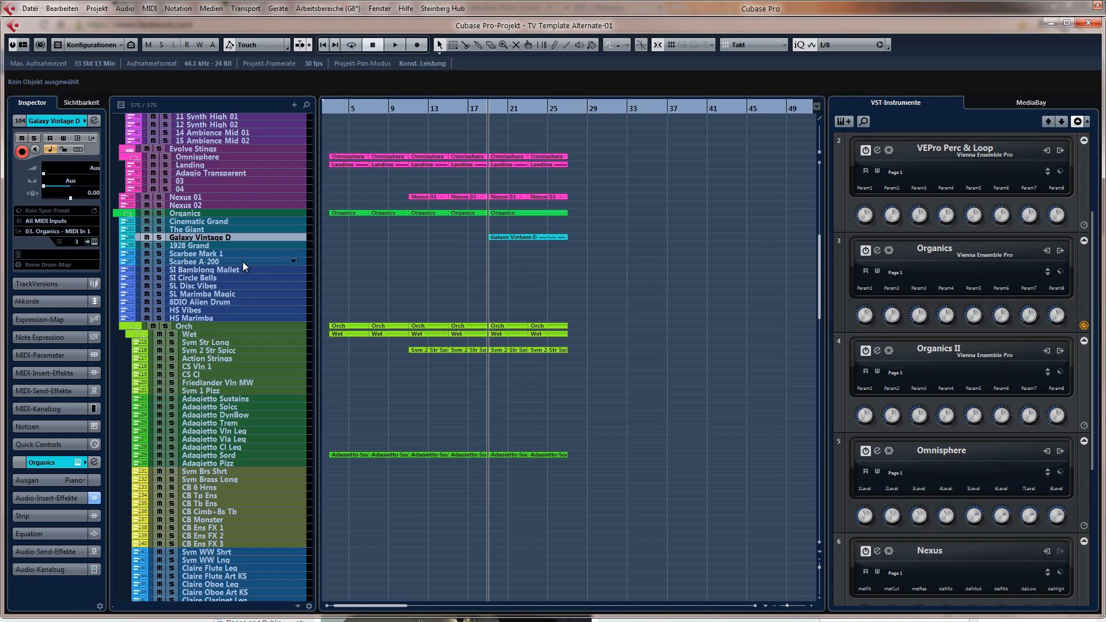
left_click(235, 278)
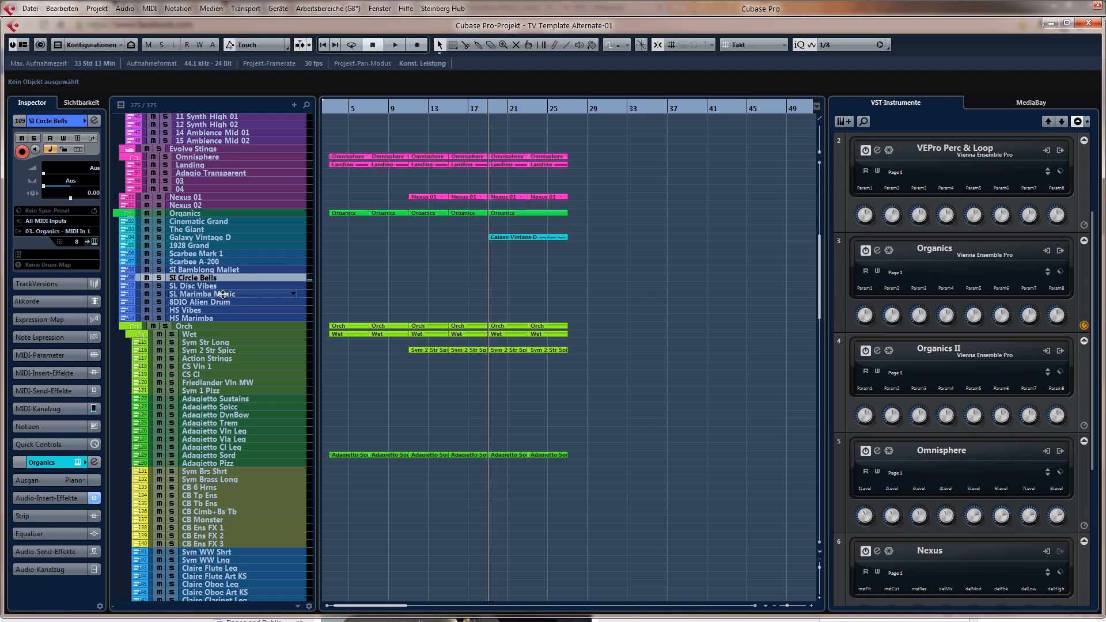
left_click(213, 319)
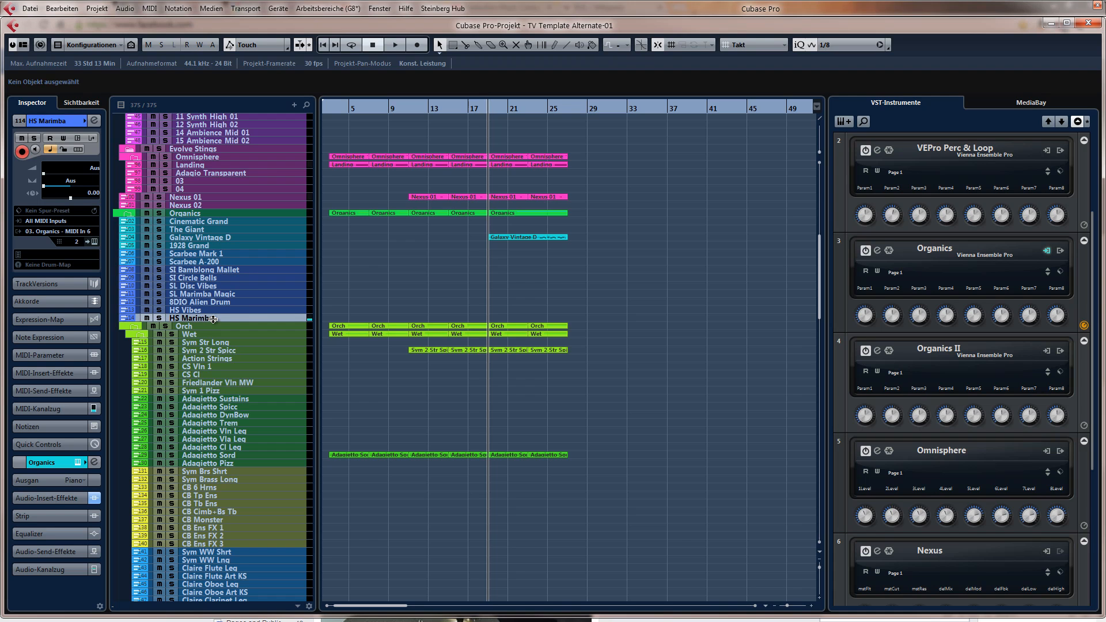
scroll(323, 340, "down", 10)
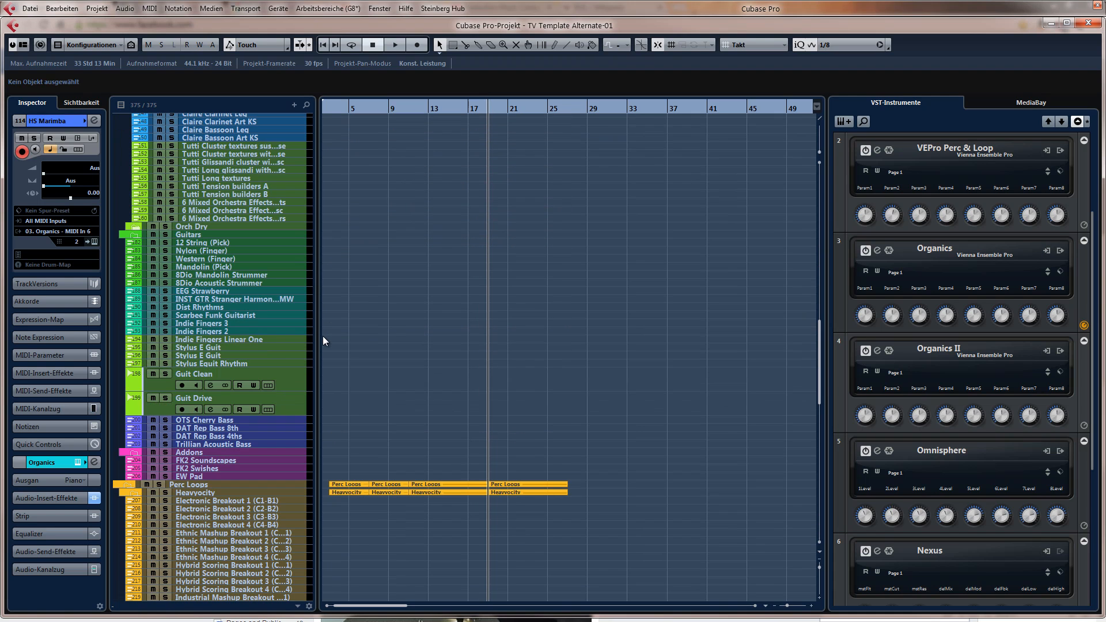
scroll(323, 337, "up", 4)
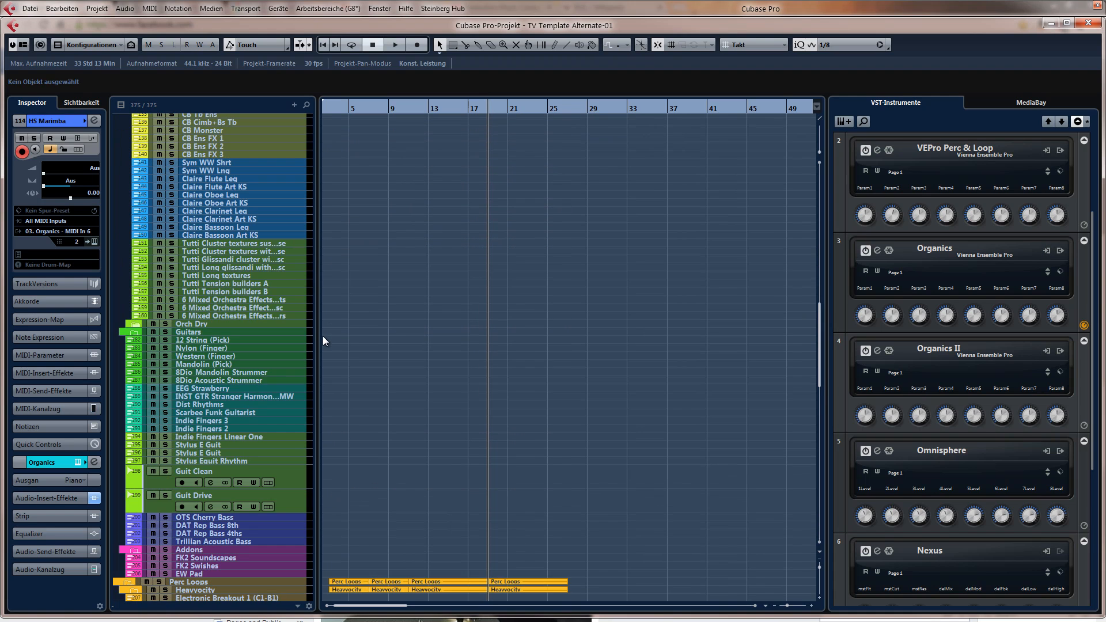
left_click(229, 195)
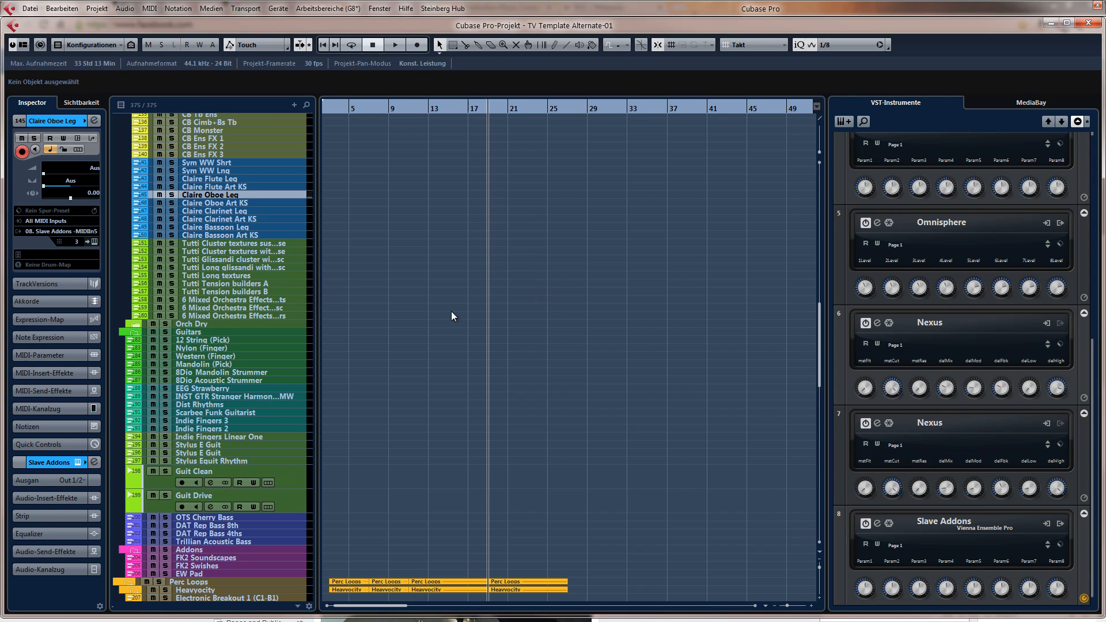
left_click(219, 365)
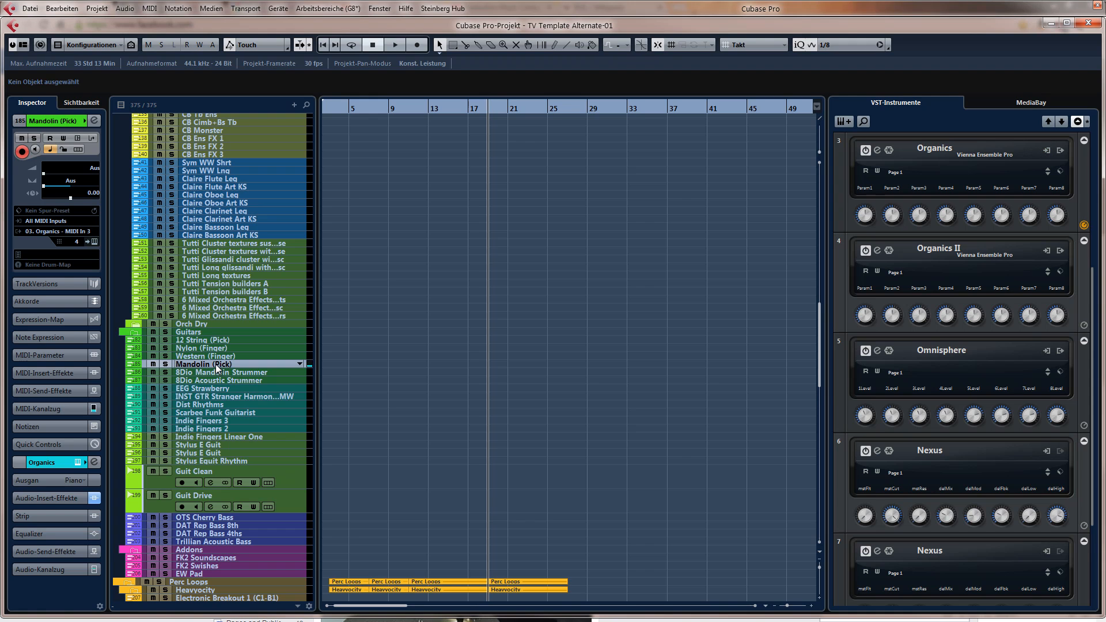
Play the arrangement from bar 18 to bar 27 with the Mandolin (Pick) track selected to rehearse a mandolin line
scroll(518, 199, "up", 15)
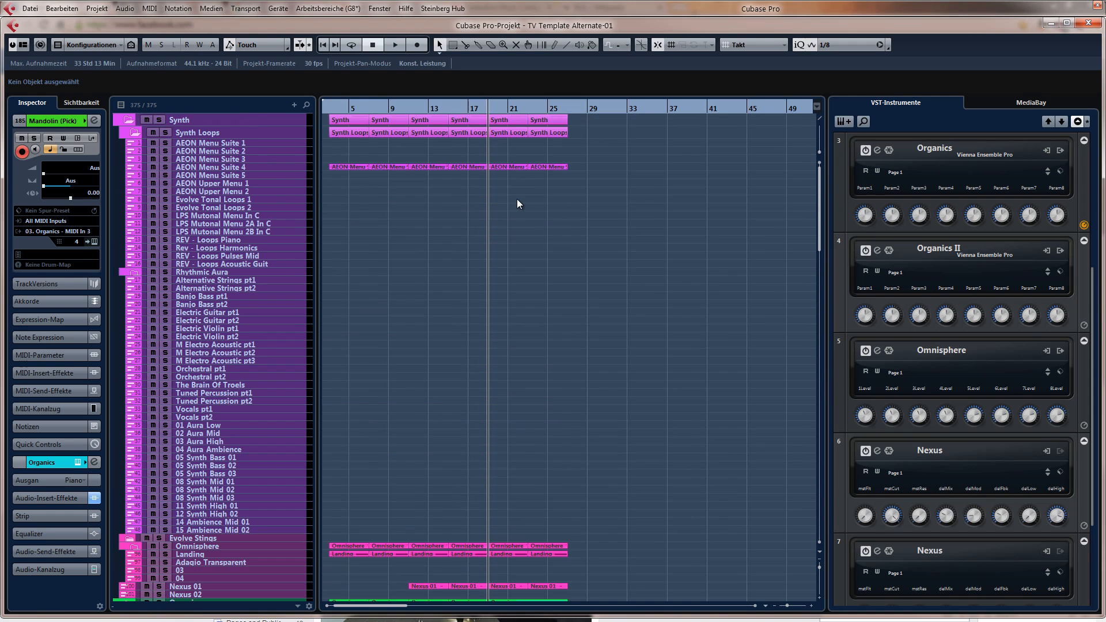
left_click(479, 109)
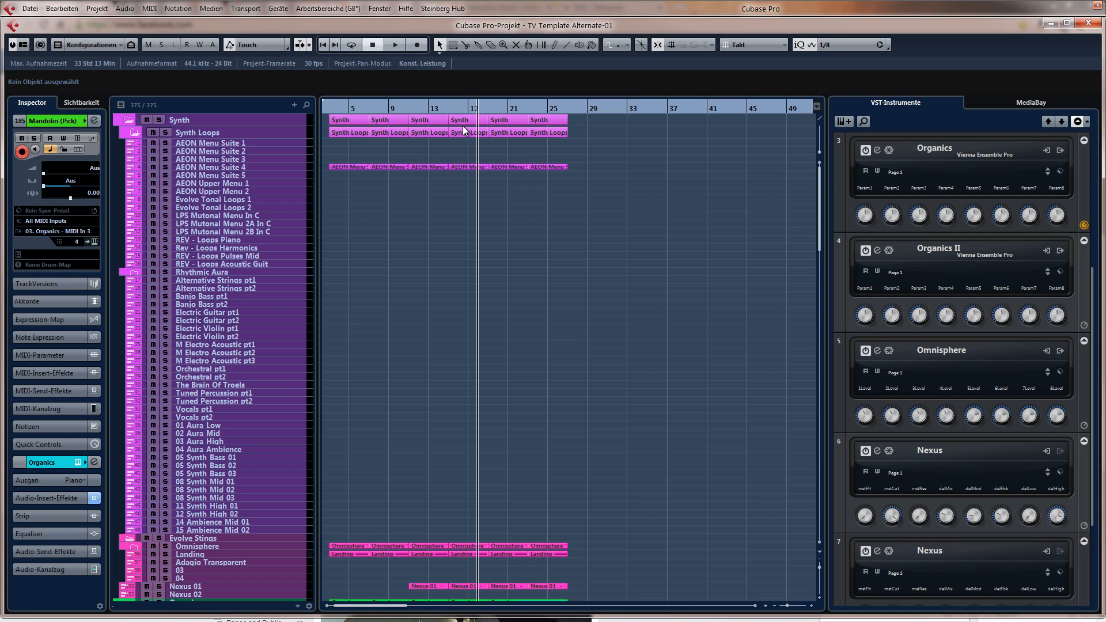
key("space")
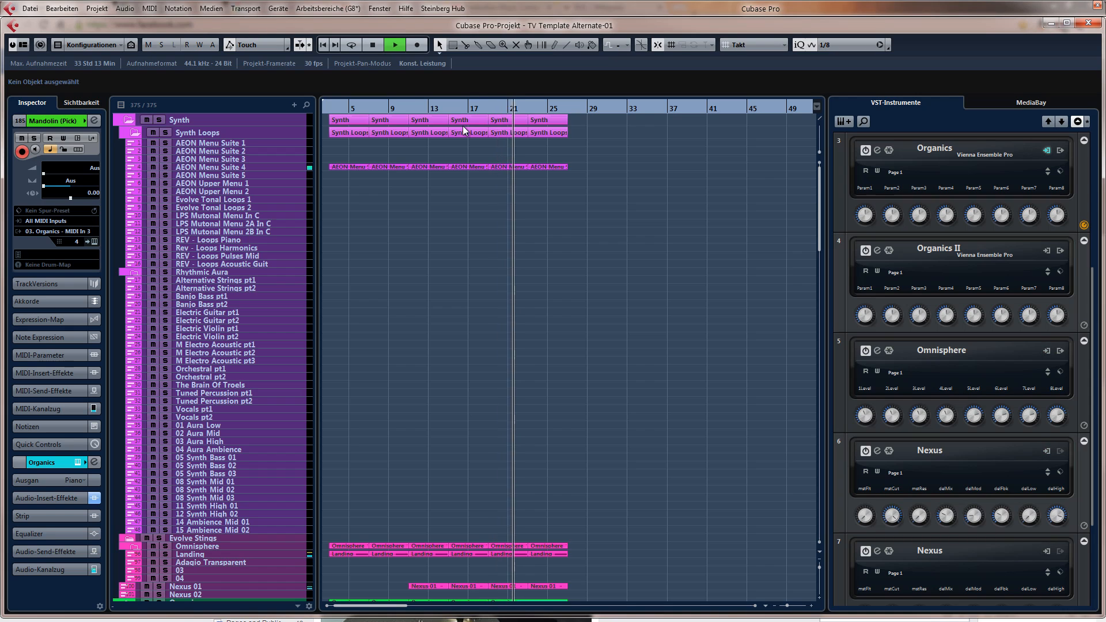
scroll(568, 254, "down", 15)
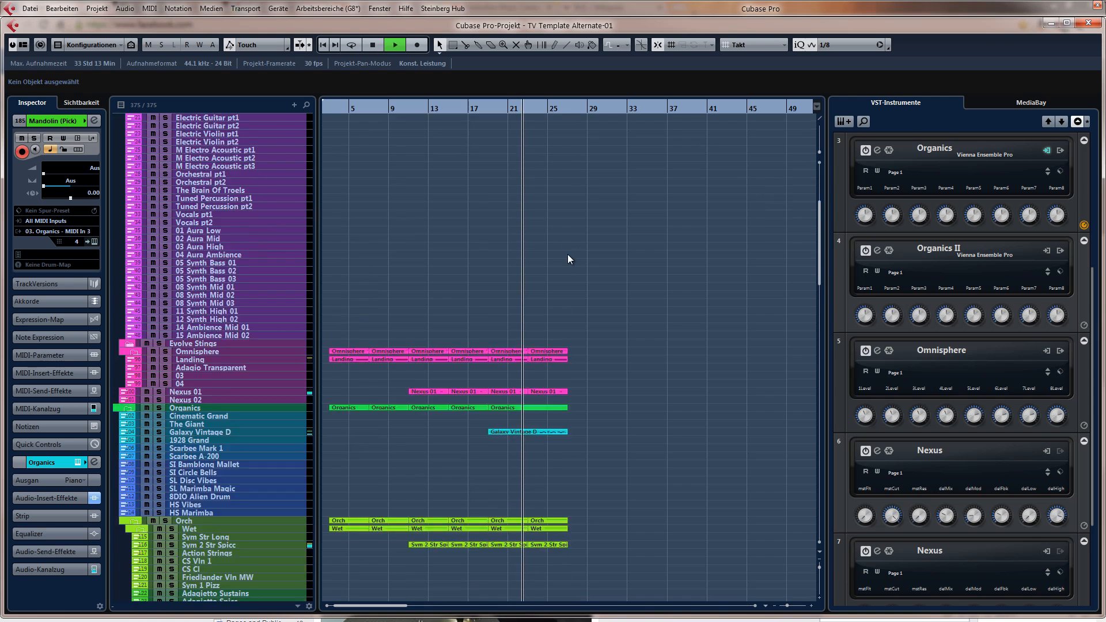
scroll(544, 254, "down", 5)
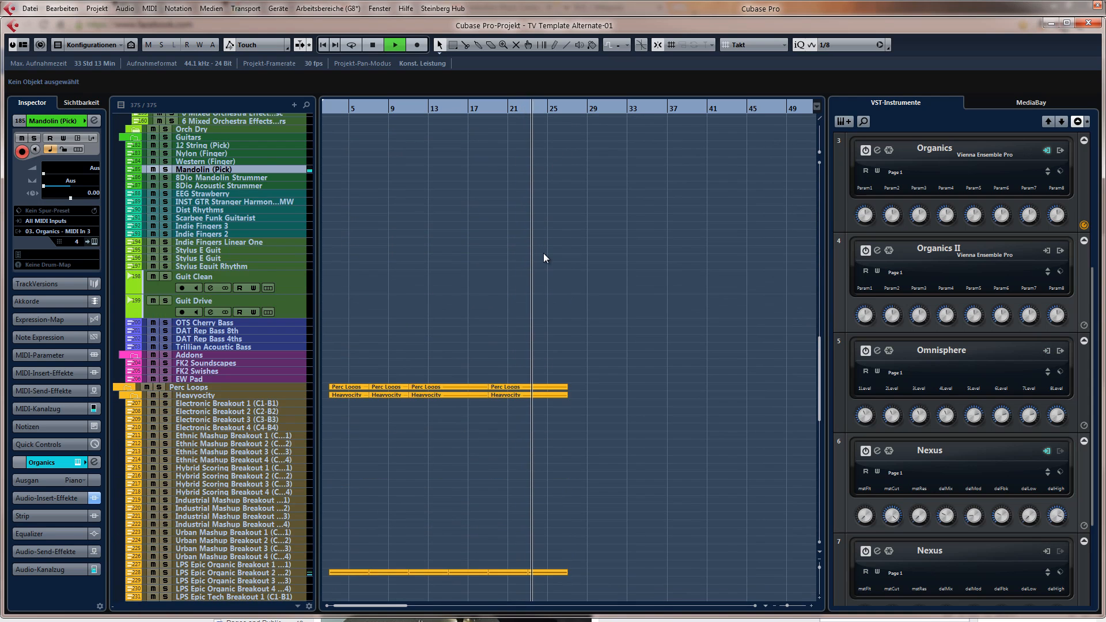
scroll(544, 254, "up", 3)
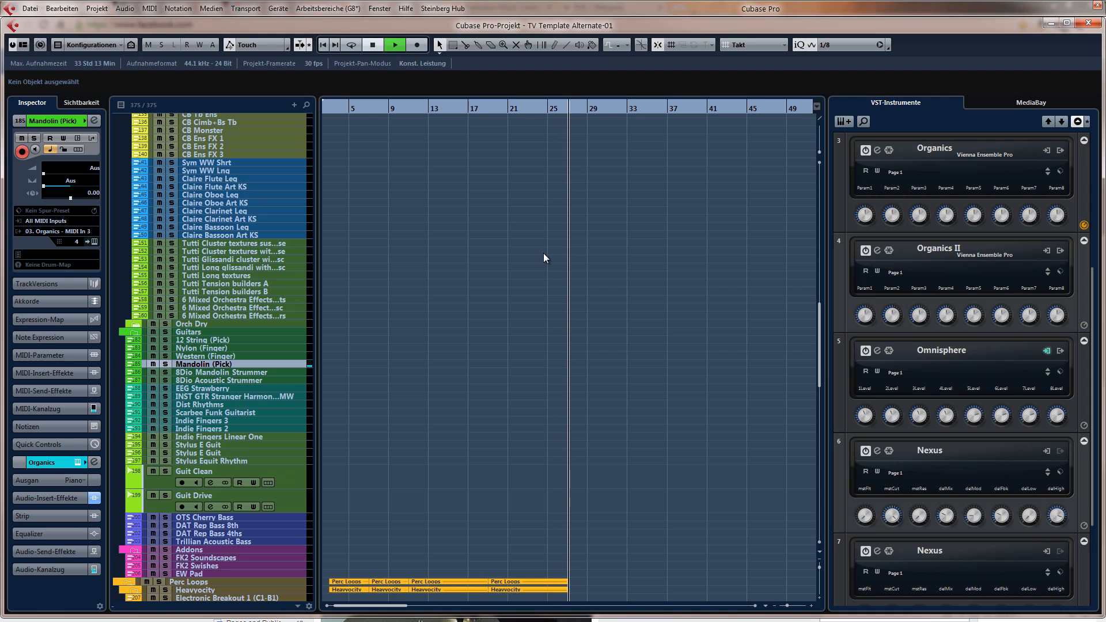
key("space")
Record a mandolin line on the Mandolin (Pick) track from bar 18 to about bar 27
scroll(387, 288, "up", 9)
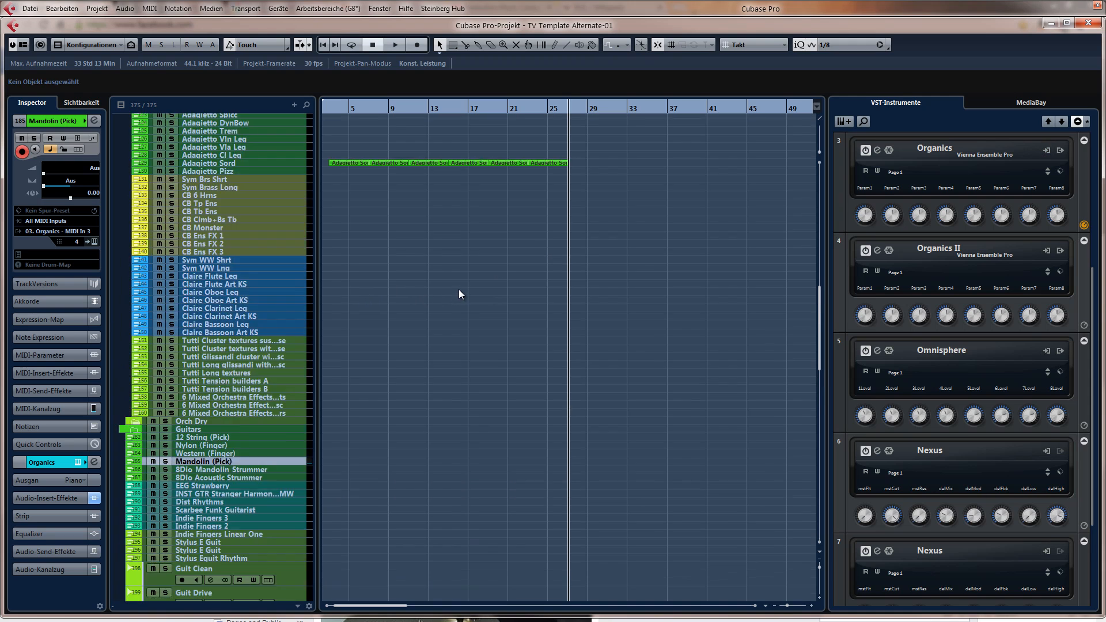
left_click(486, 109)
left_click(481, 108)
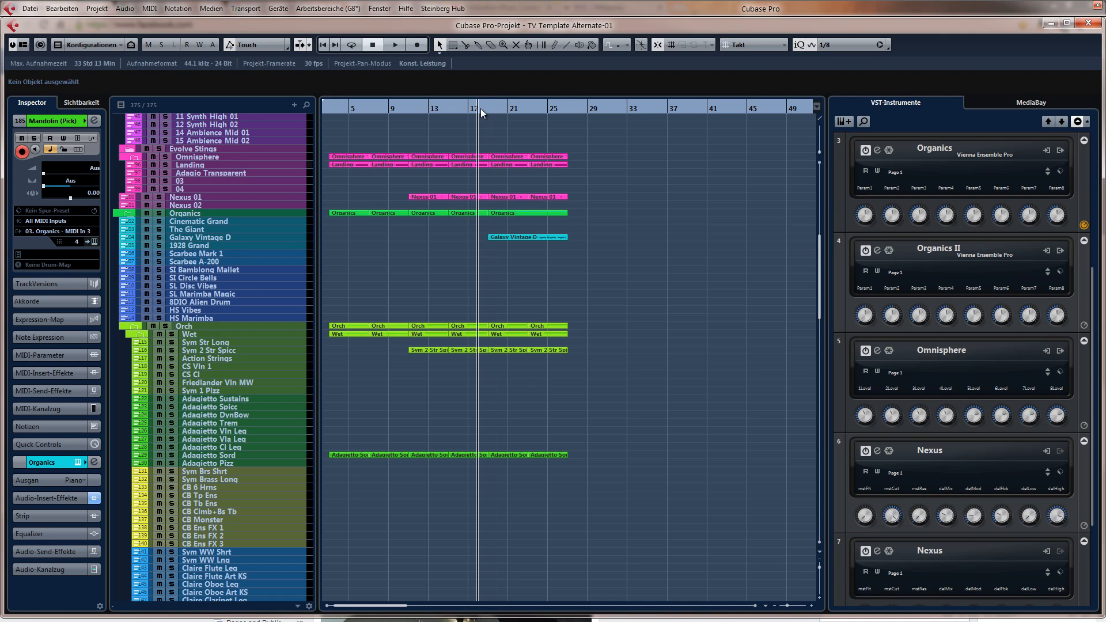
key("KP_Multiply")
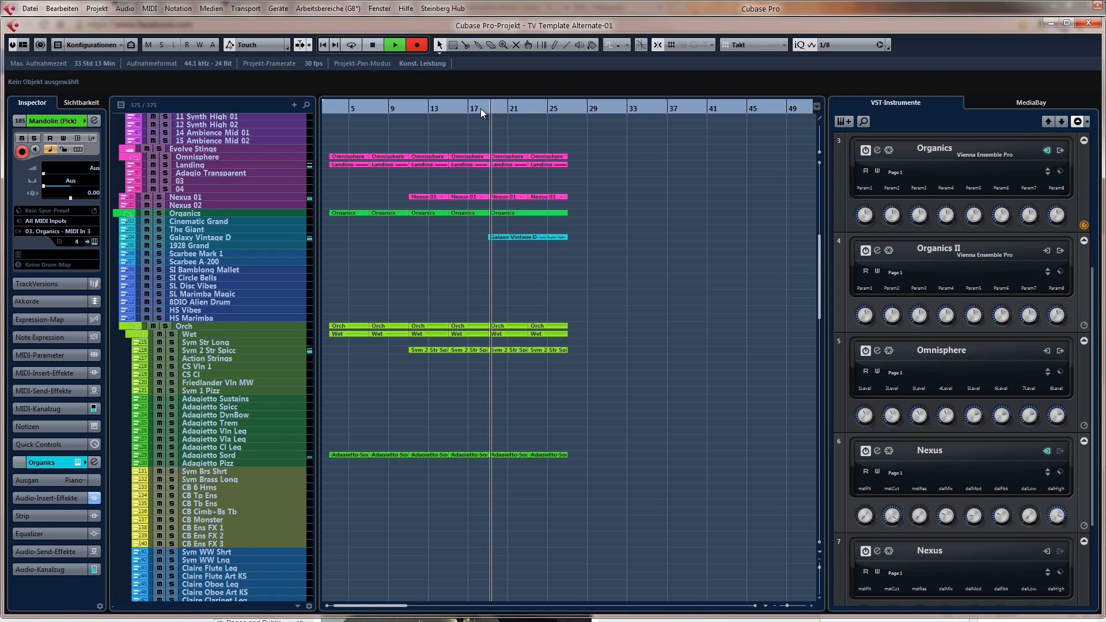
scroll(531, 184, "down", 5)
scroll(531, 189, "down", 7)
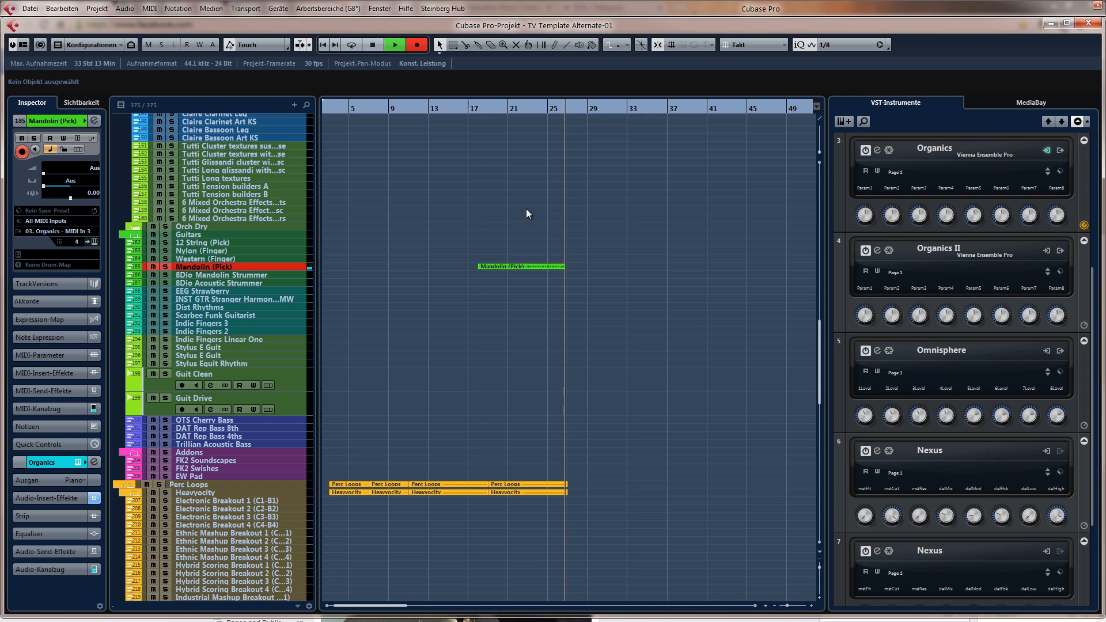
key("space")
Quantize all notes of the recorded Mandolin (Pick) part to the 1/8 grid in the Key Editor and close it
double_click(532, 265)
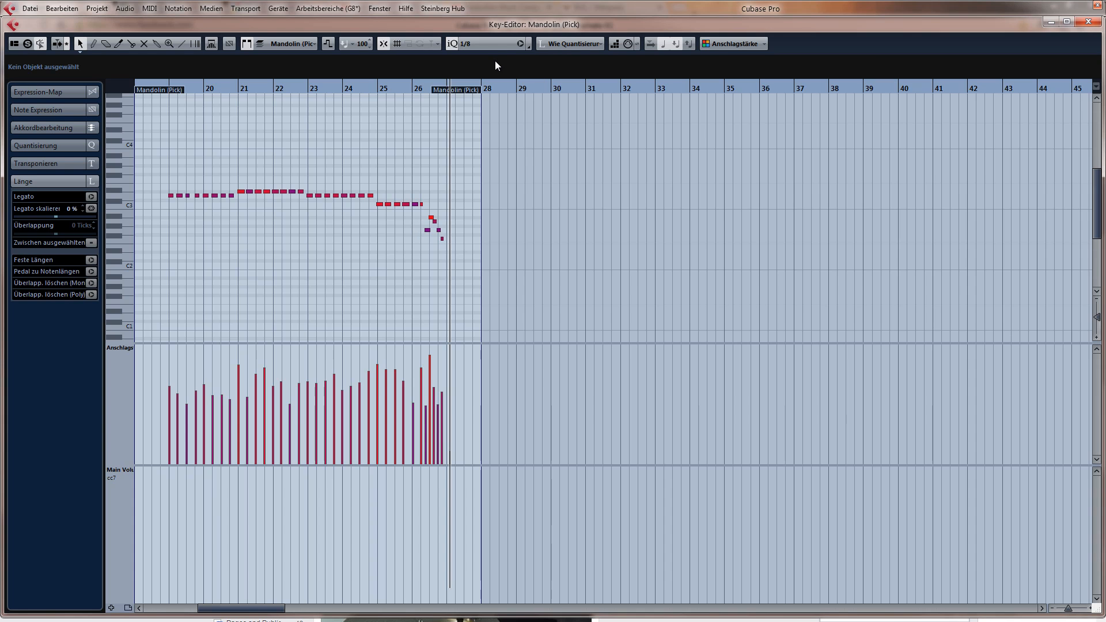
key("h")
key("h")
key("h")
key("h")
key("h")
key("h")
key("h")
key("h")
key("h")
key("h")
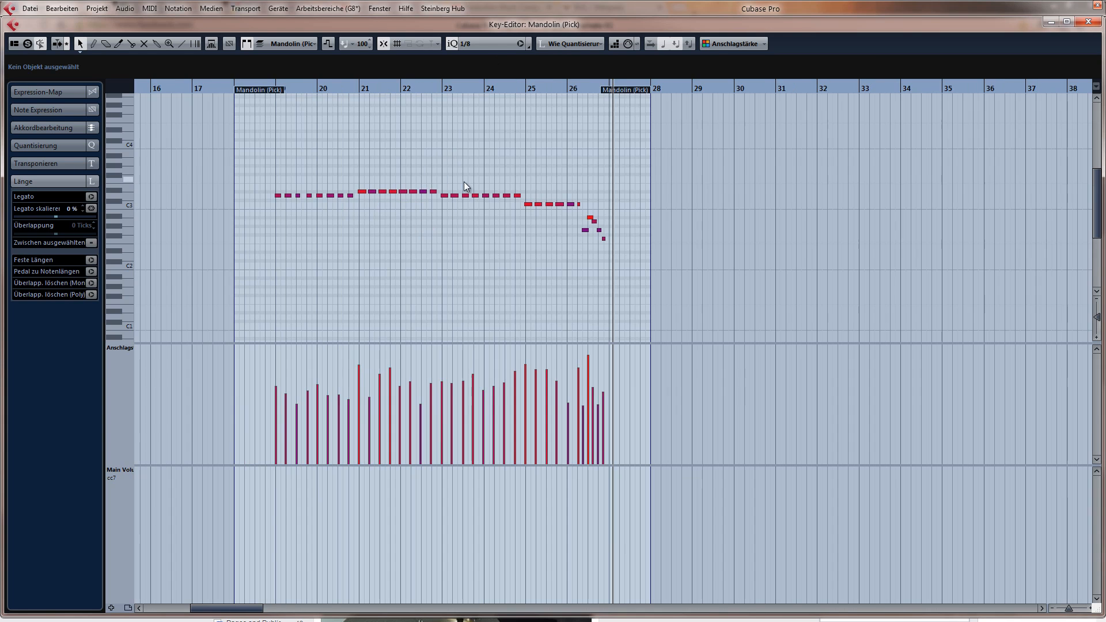
key("g")
key("g")
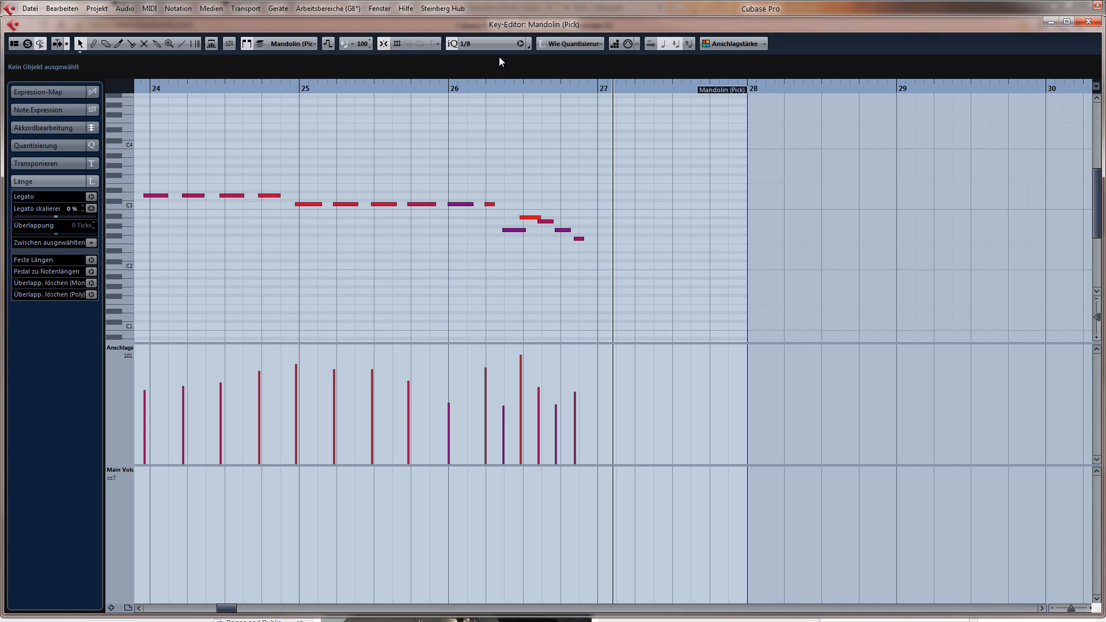
key("ctrl+a")
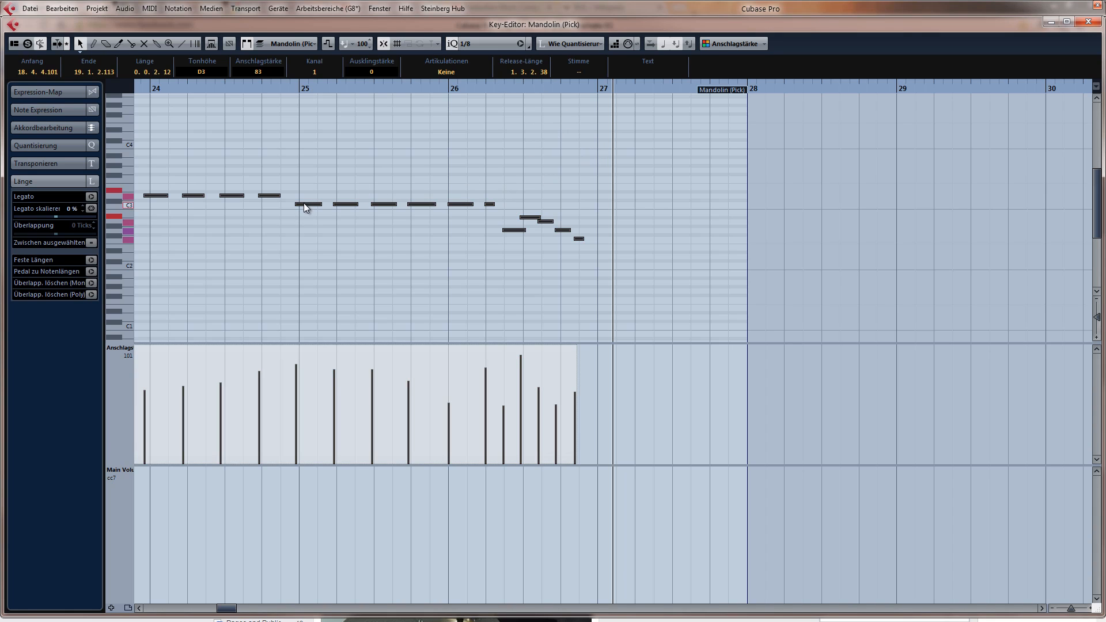
left_click_drag(306, 206, 316, 208)
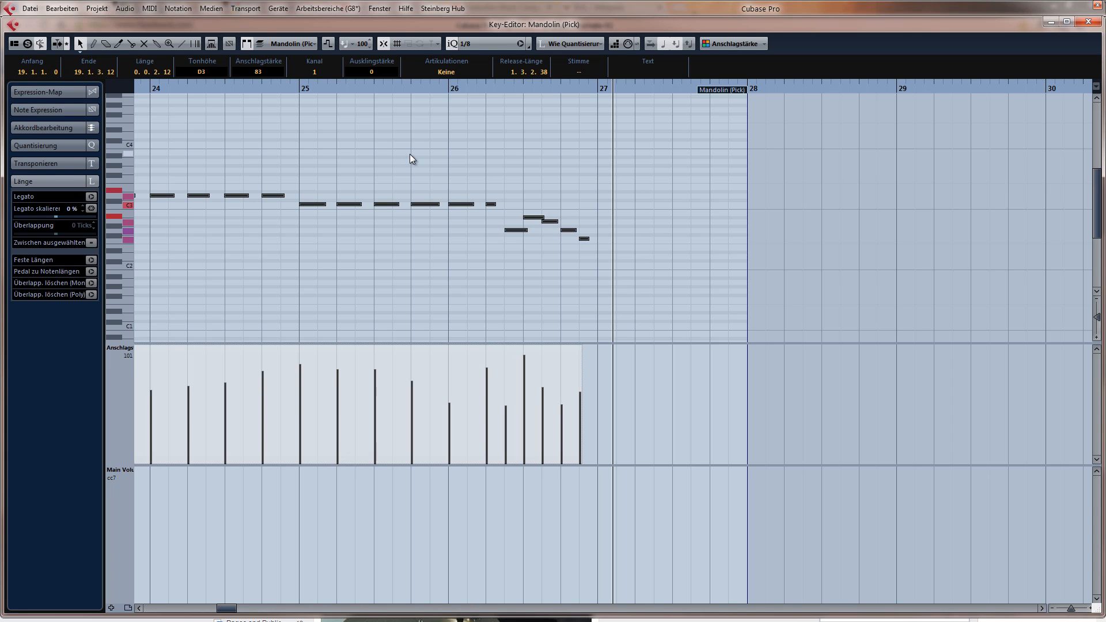
key("Return")
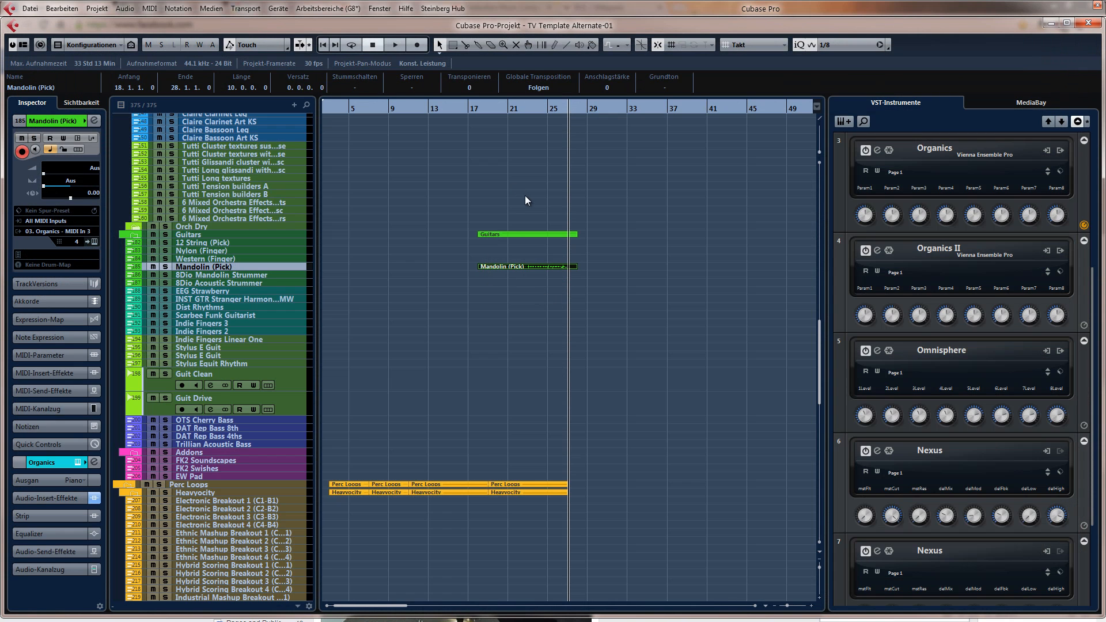
Trim the recorded Mandolin (Pick) part so it starts at bar 19 and ends at bar 27
scroll(526, 197, "up", 10)
left_click(488, 109)
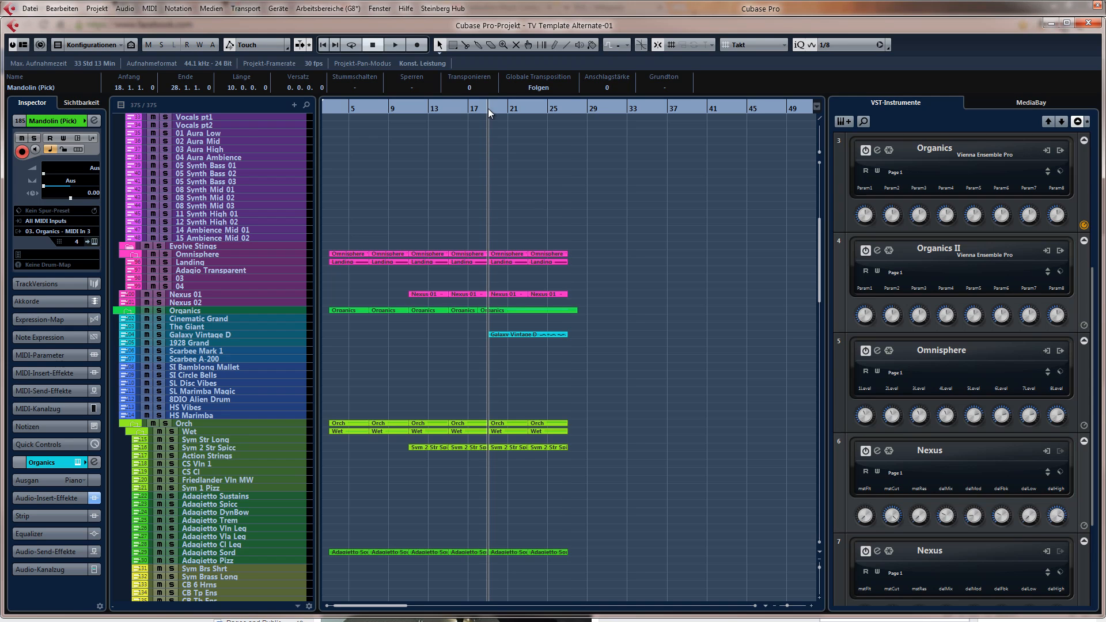
scroll(552, 367, "down", 6)
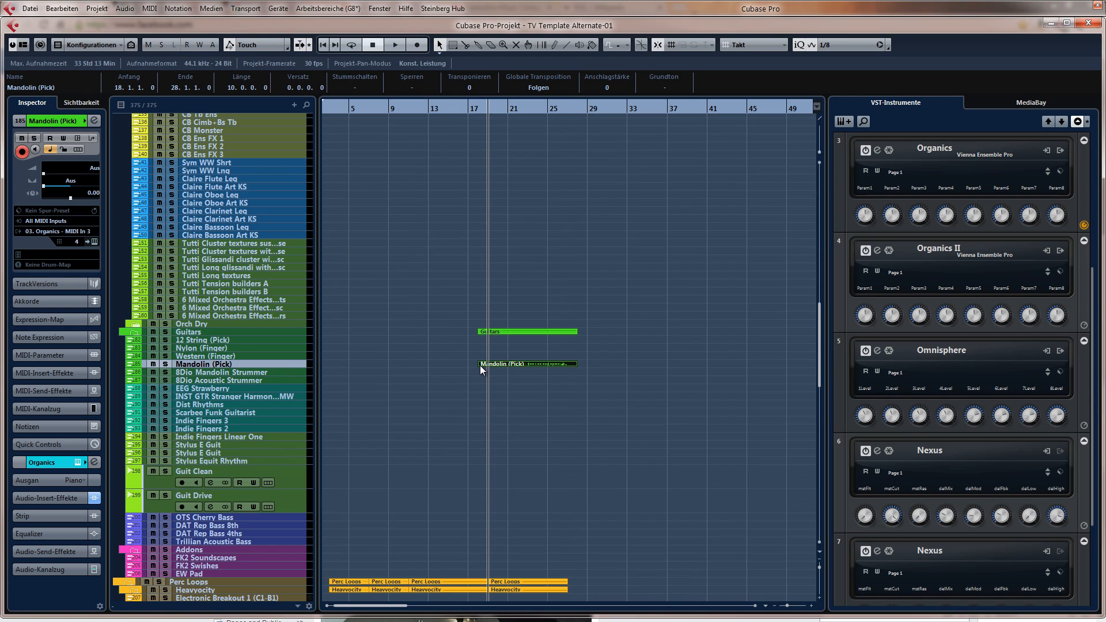
left_click_drag(480, 363, 489, 364)
left_click_drag(575, 366, 568, 367)
scroll(469, 362, "up", 15)
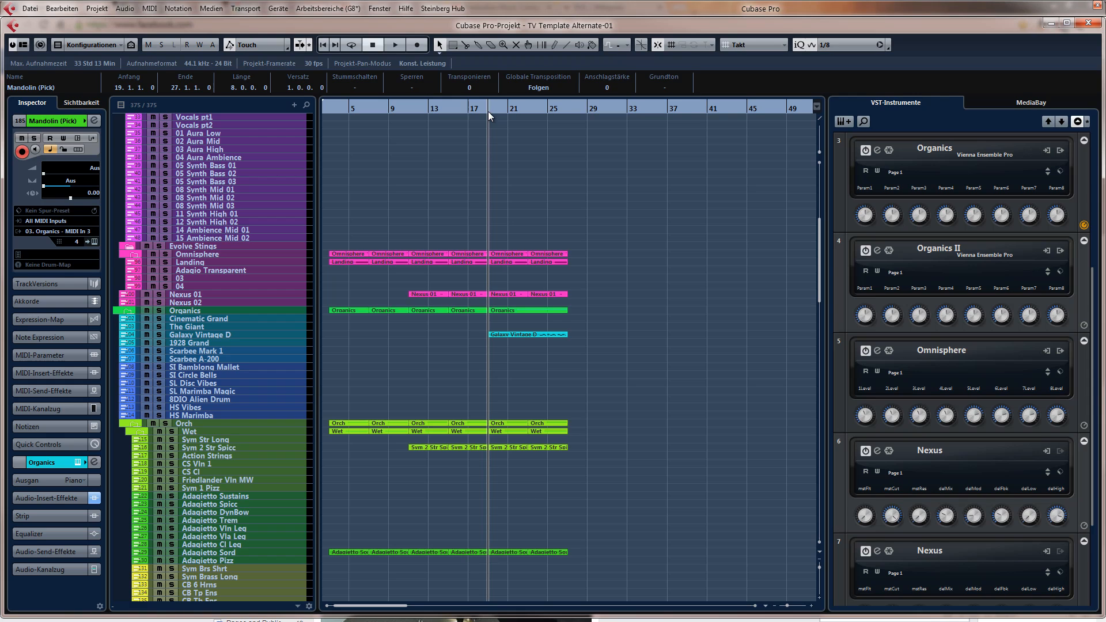
Try out the REV - Rises 1 bar A and REV - Rises 1 bar B tracks to choose a riser sound
scroll(520, 291, "down", 20)
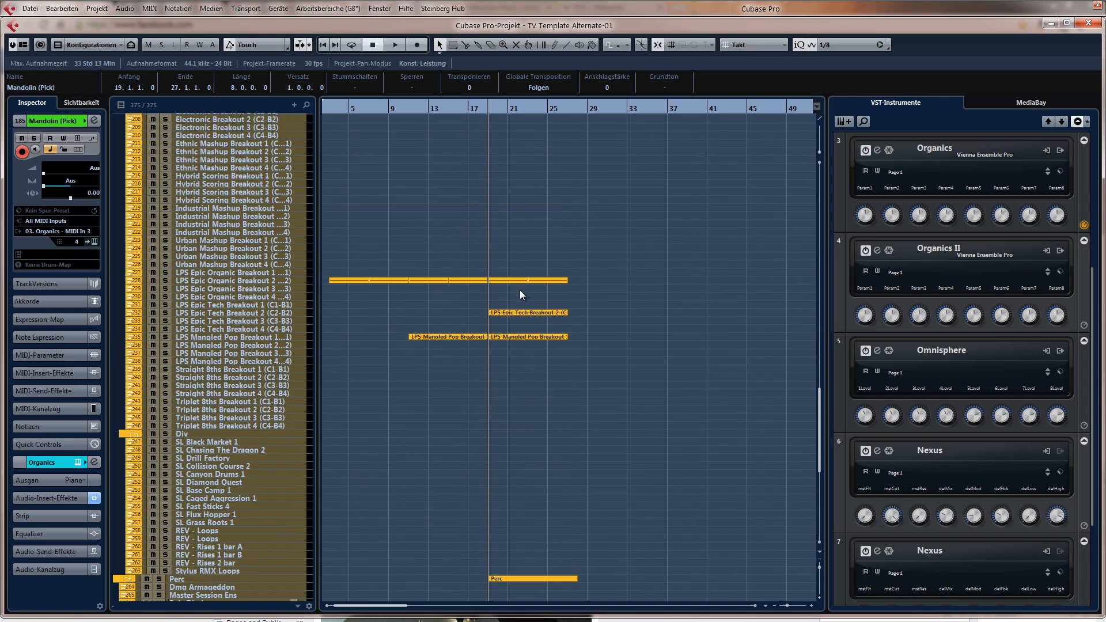
scroll(520, 295, "down", 3)
scroll(520, 295, "down", 3)
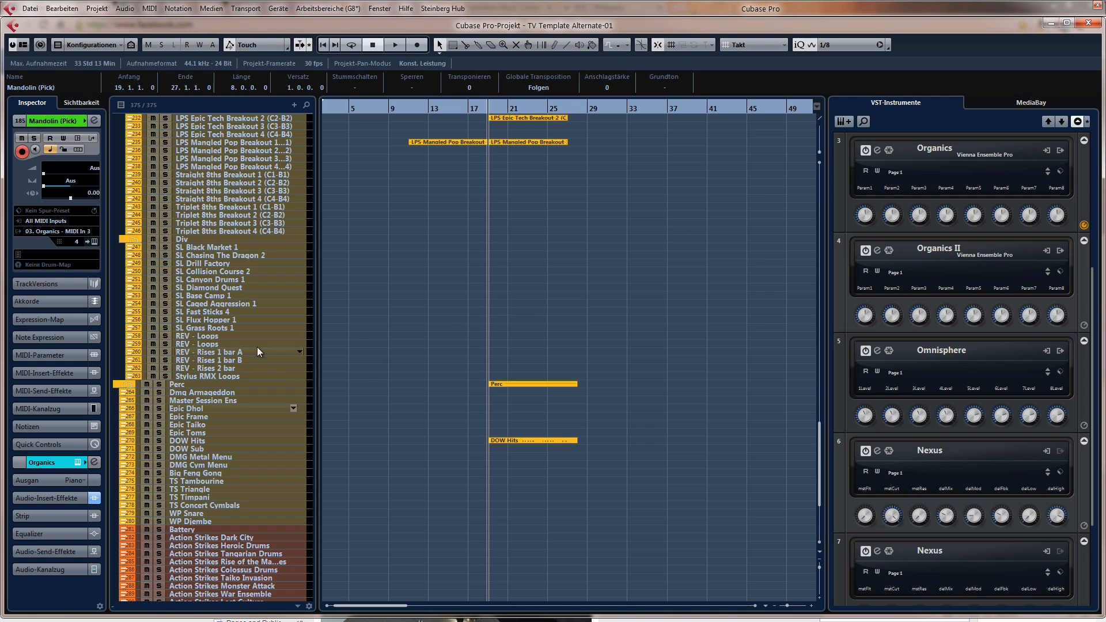
left_click(233, 353)
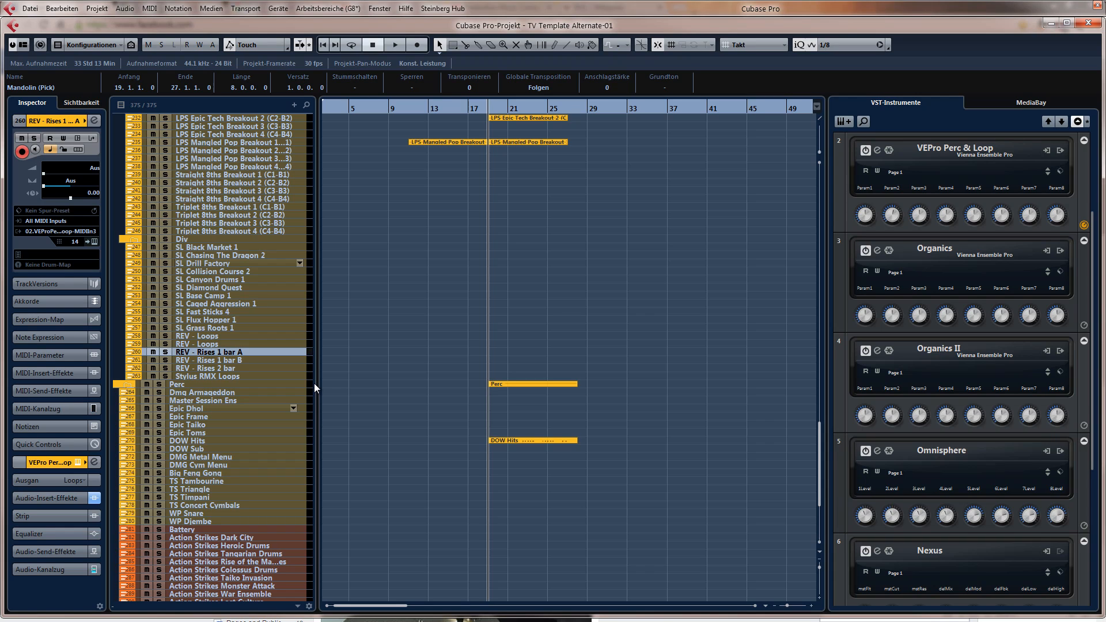
left_click(252, 361)
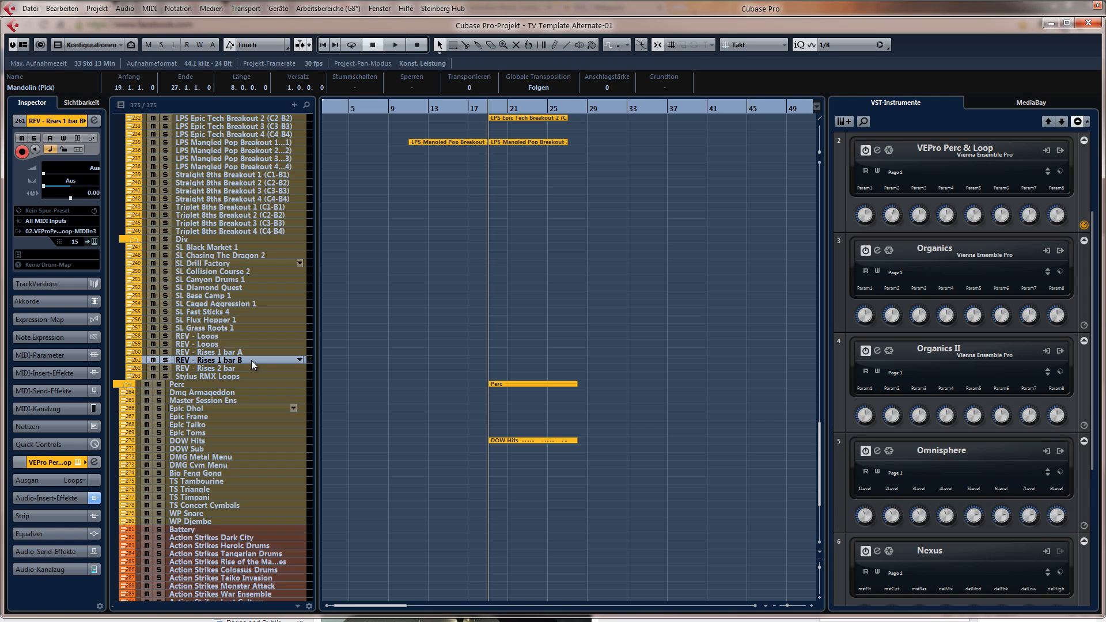
left_click(245, 353)
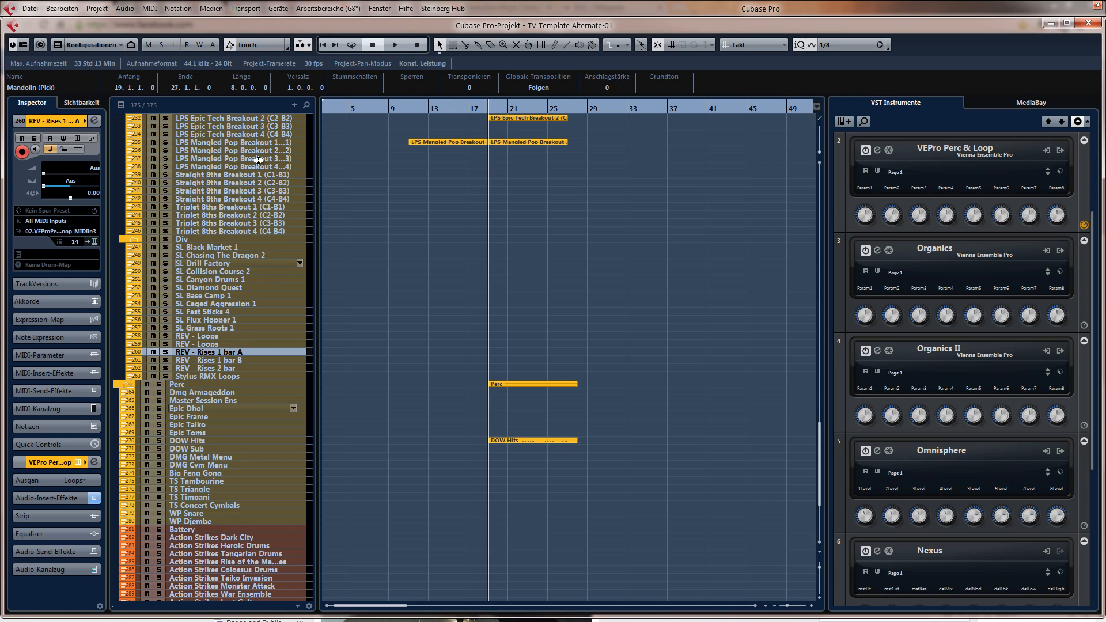
Draw a part from bar 19 to bar 21 on the REV - Rises 1 bar A track and open it in the Key Editor
left_click(469, 107)
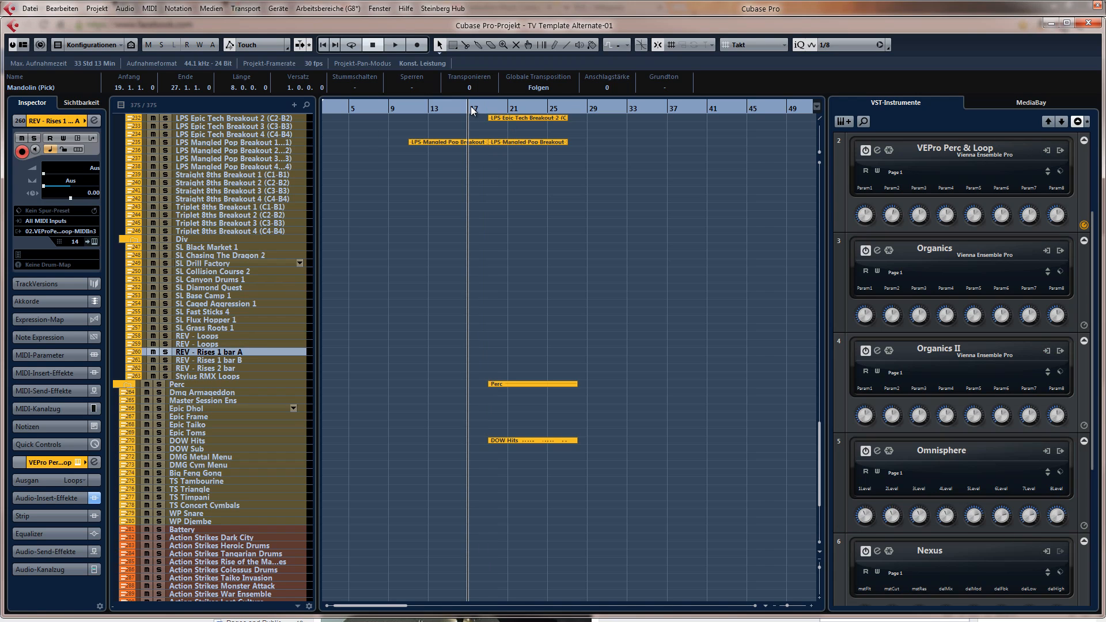
key("h")
key("h")
key("h")
key("h")
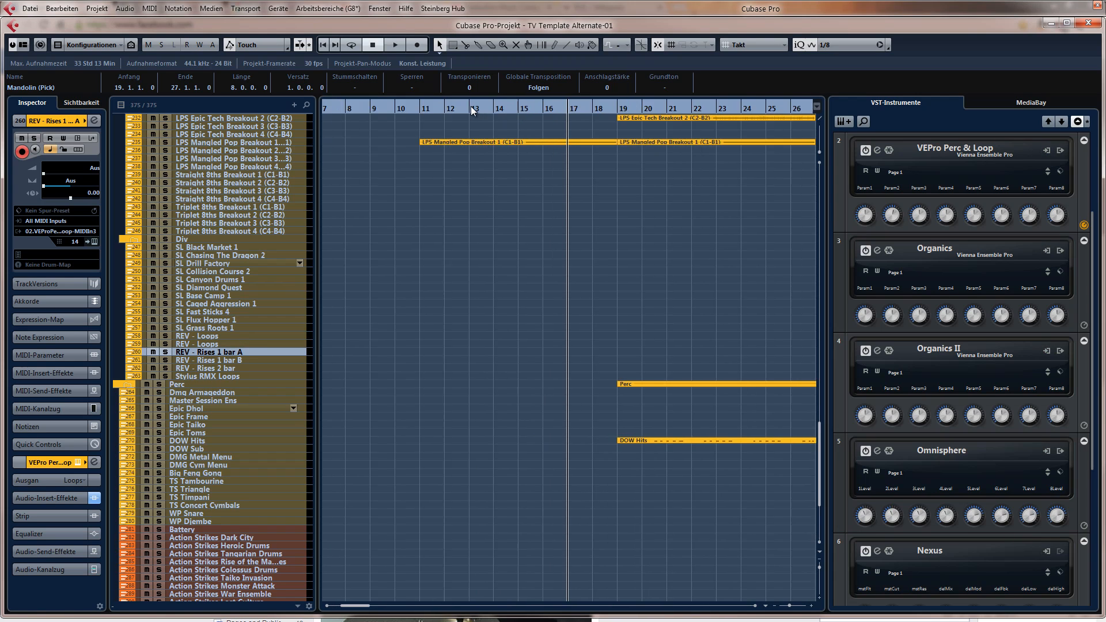
key("h")
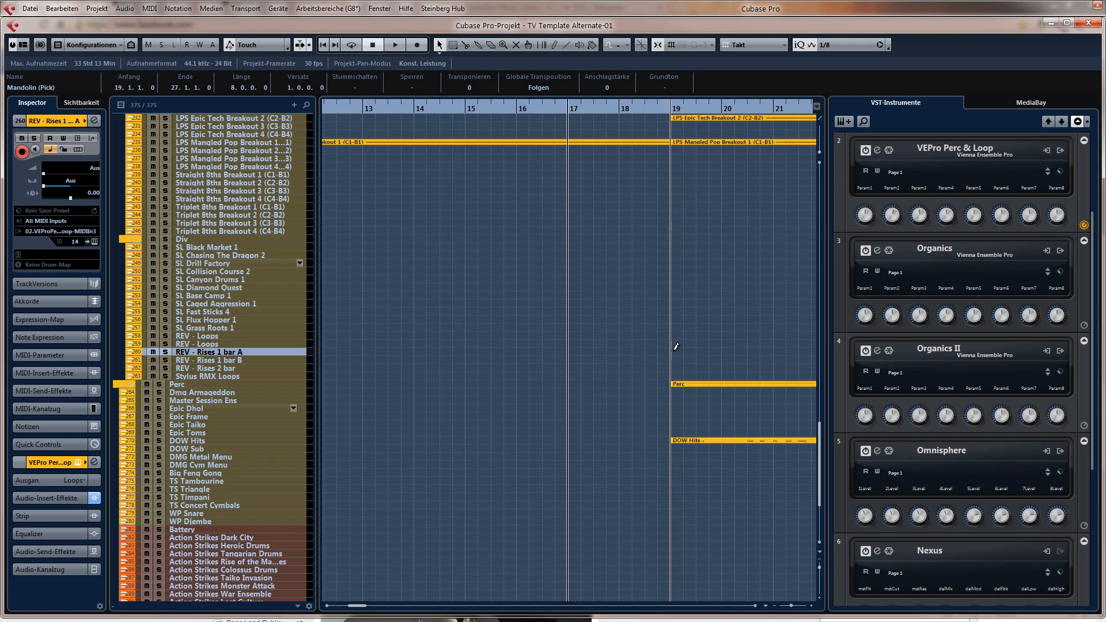
left_click_drag(676, 348, 772, 353)
double_click(708, 352)
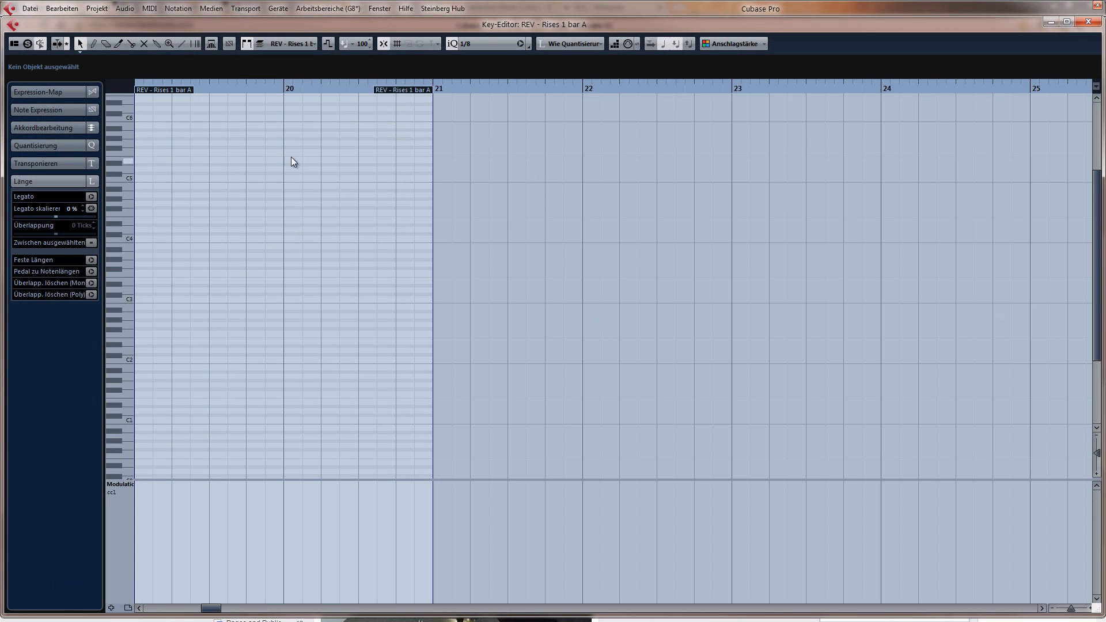
Draw a C5 note across the full two-bar riser part and raise its velocity to 127 in the velocity lane
mouse_move(141, 177)
left_mouse_down()
mouse_move(363, 165)
mouse_move(430, 174)
left_mouse_up()
left_click(128, 485)
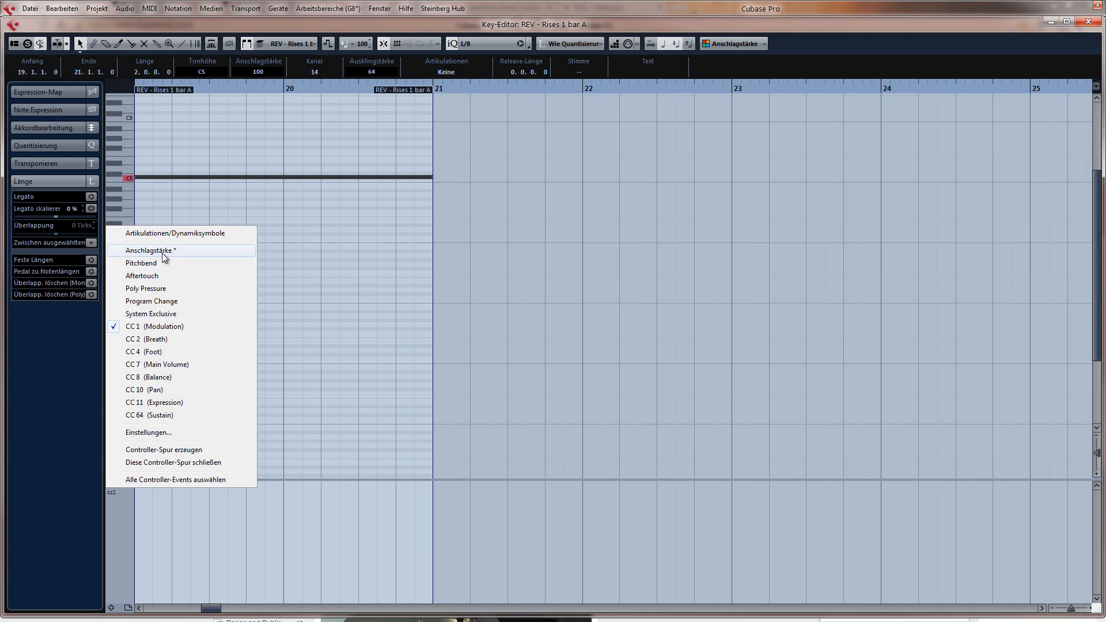
left_click(233, 251)
left_click_drag(178, 501, 123, 429)
key("g")
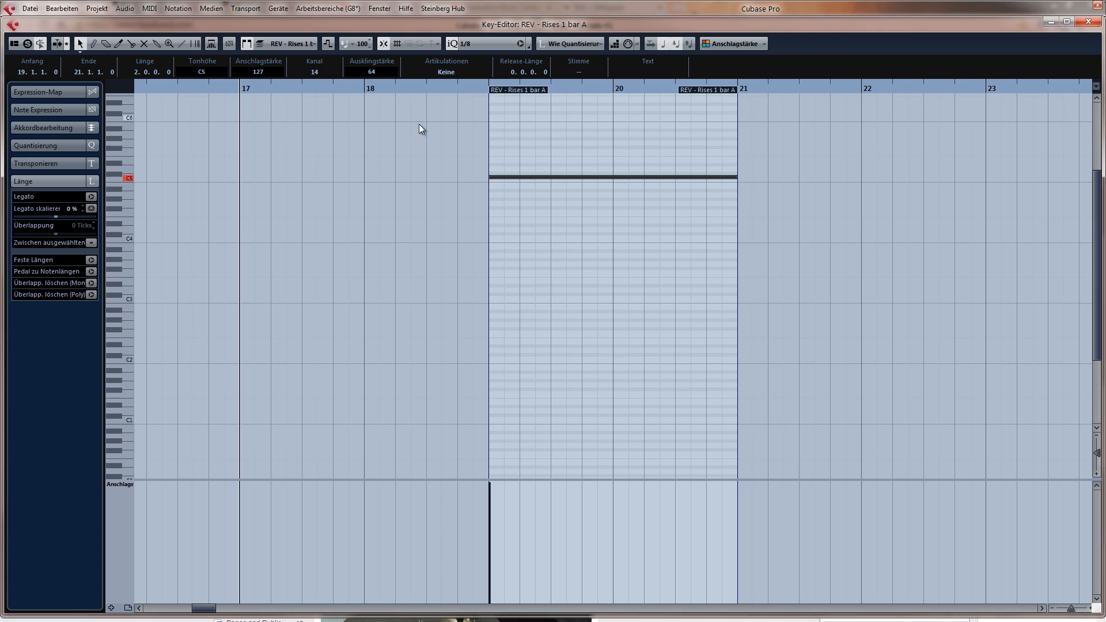
Play the riser note from bar 19 to about bar 20 and close the Key Editor
key("s")
left_click_drag(486, 85, 489, 96)
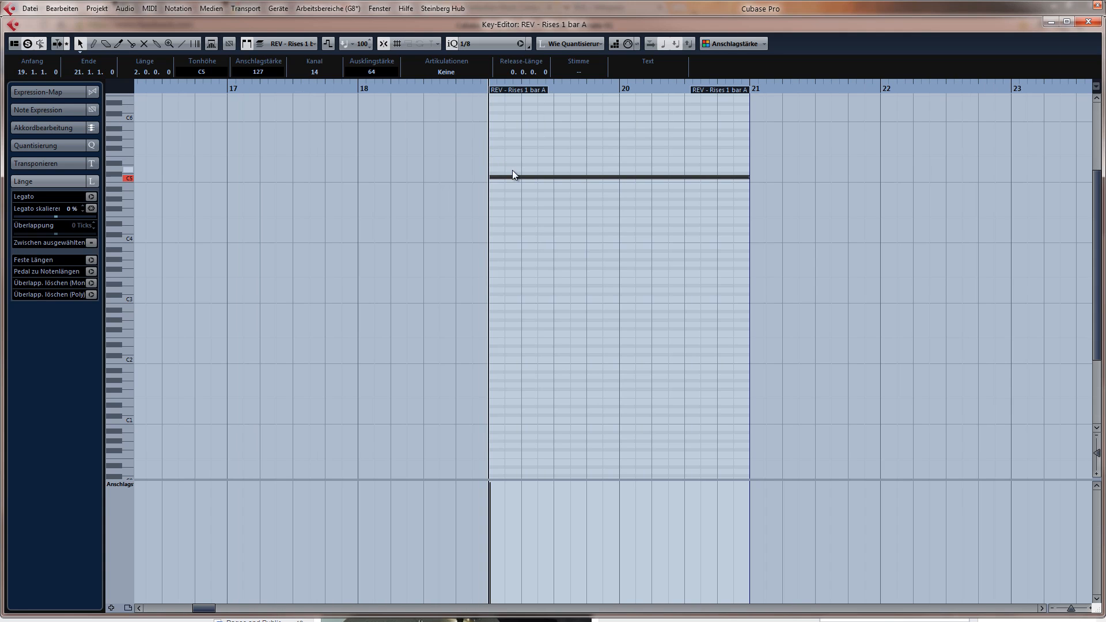
key("space")
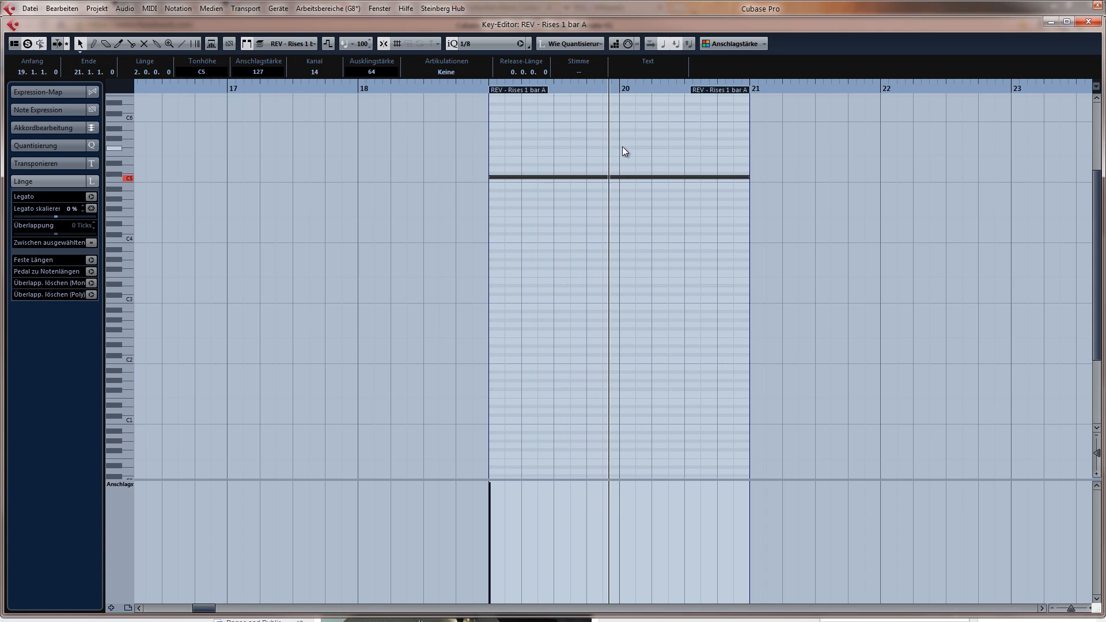
key("Return")
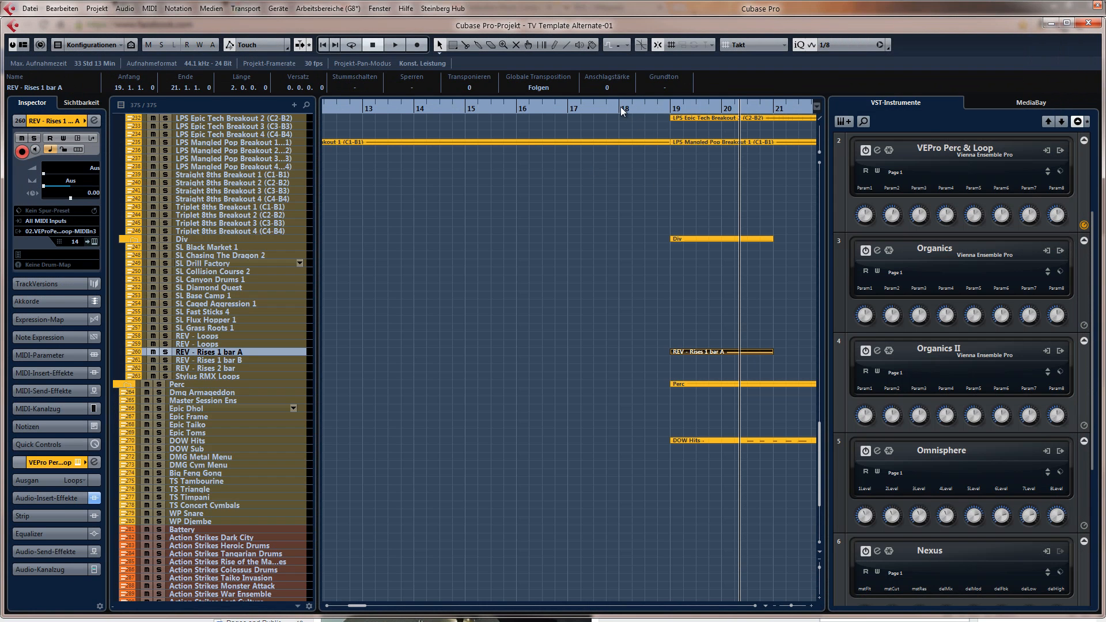
Play the arrangement from bar 18 to just past bar 19 to check the transition into the new section
left_click(620, 108)
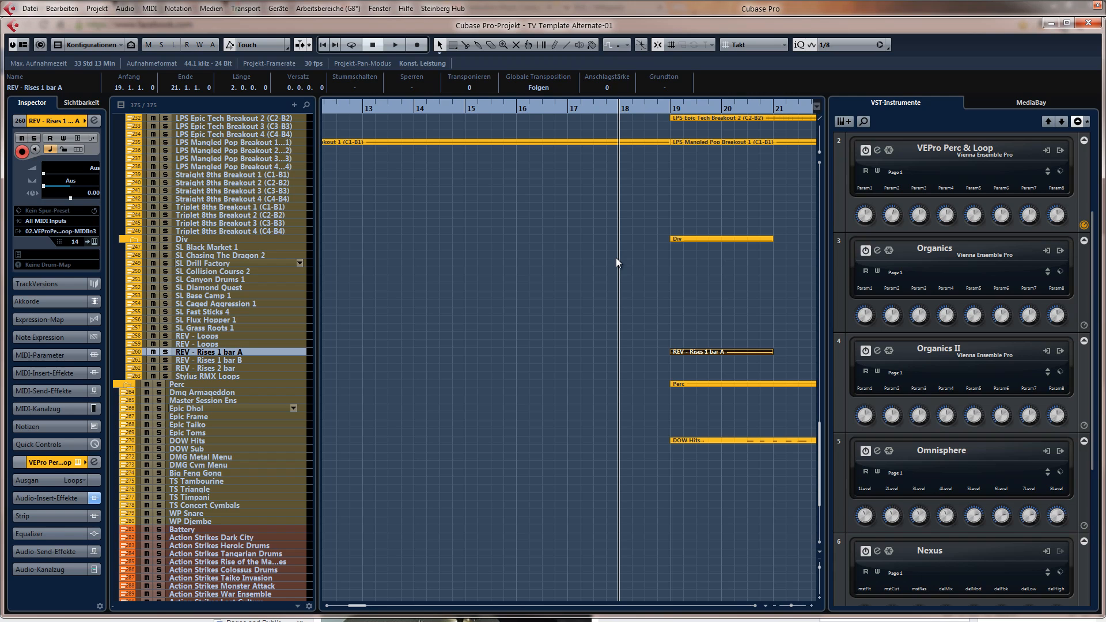
key("g")
key("g")
key("g")
key("g")
key("g")
key("g")
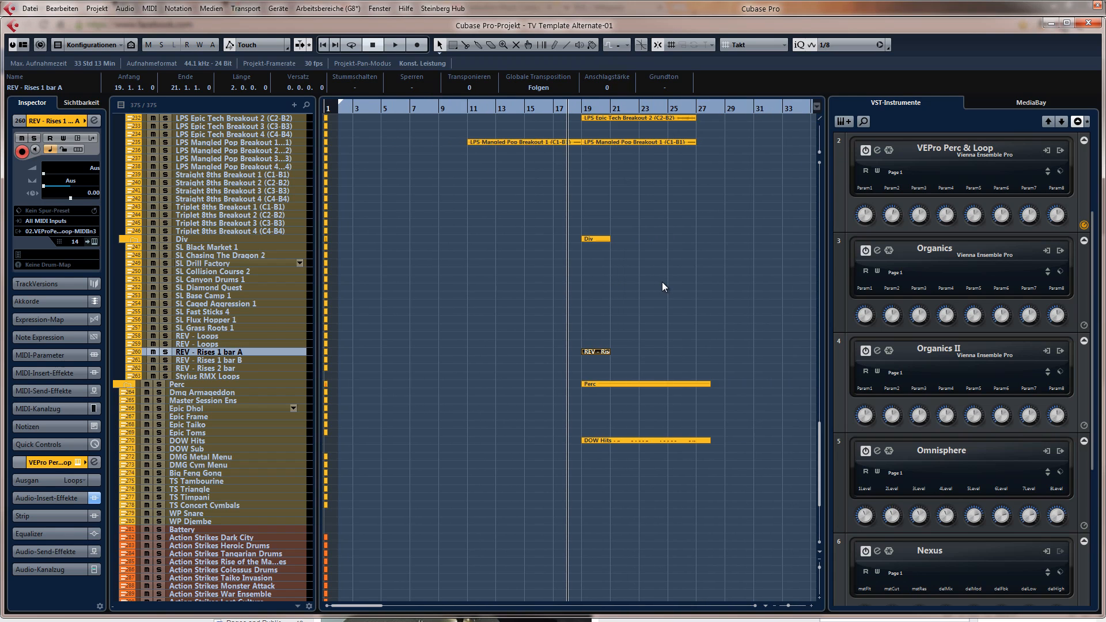
scroll(662, 282, "up", 10)
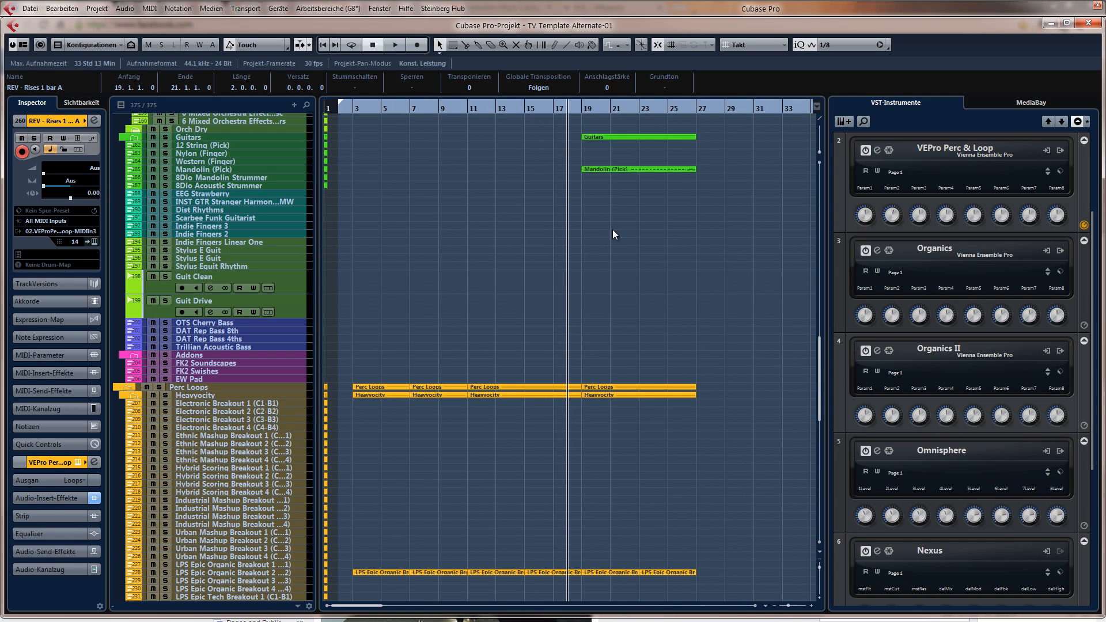
scroll(666, 214, "up", 10)
key("space")
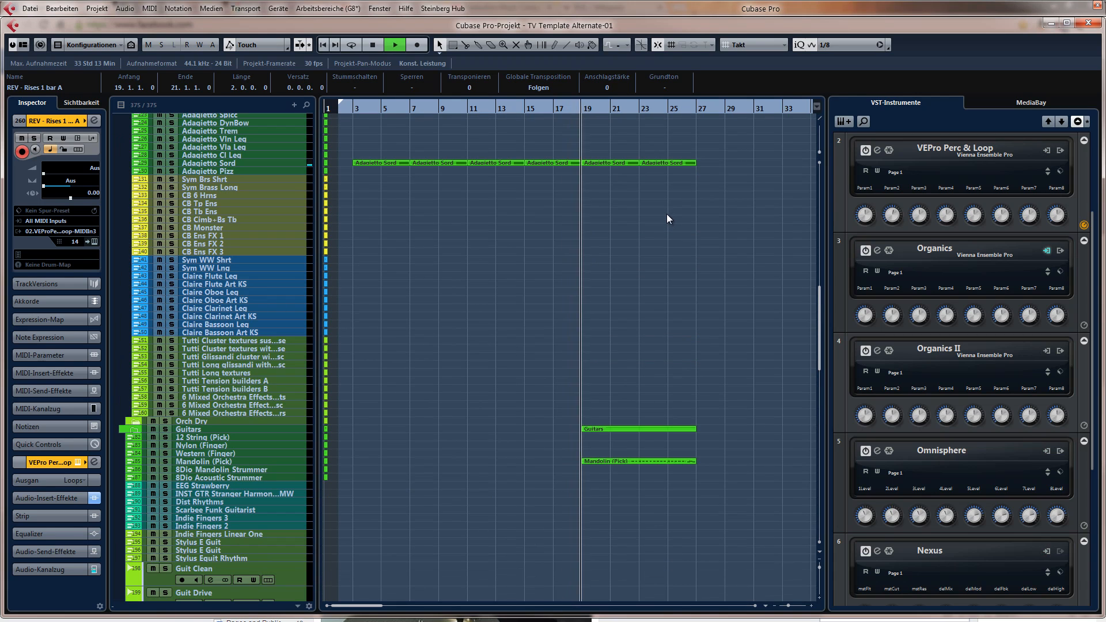
key("space")
Move the REV - Rises 1 bar A part one bar earlier so it starts at bar 18
scroll(632, 249, "down", 12)
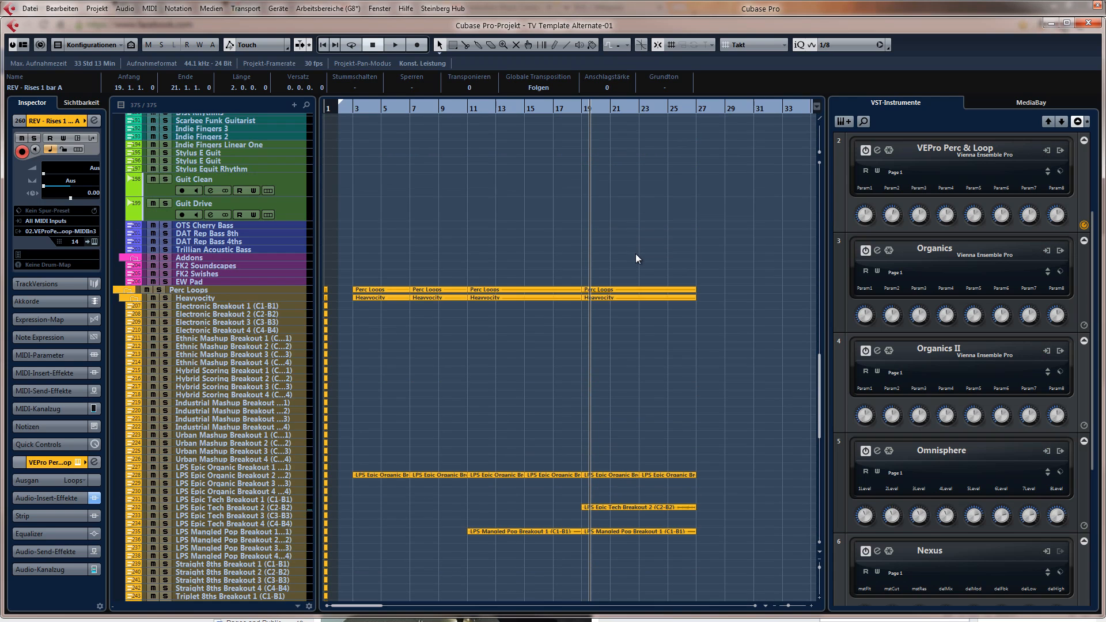
scroll(624, 285, "down", 5)
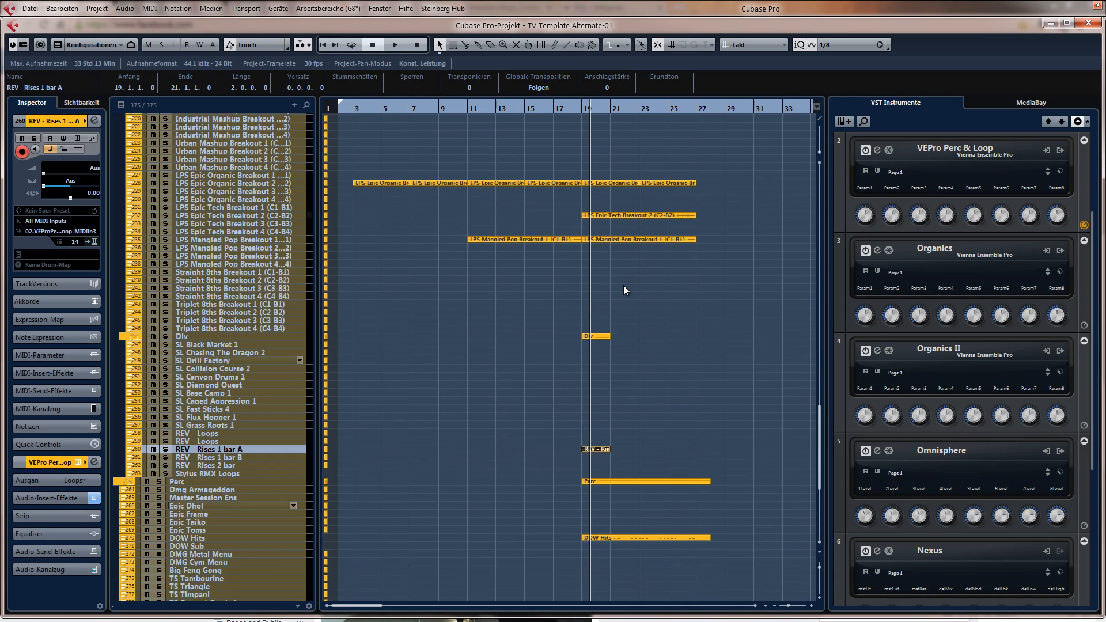
left_click_drag(603, 450, 589, 451)
Play the arrangement from about bar 17 to bar 21 to check the moved riser against the section change
left_click(555, 106)
key("space")
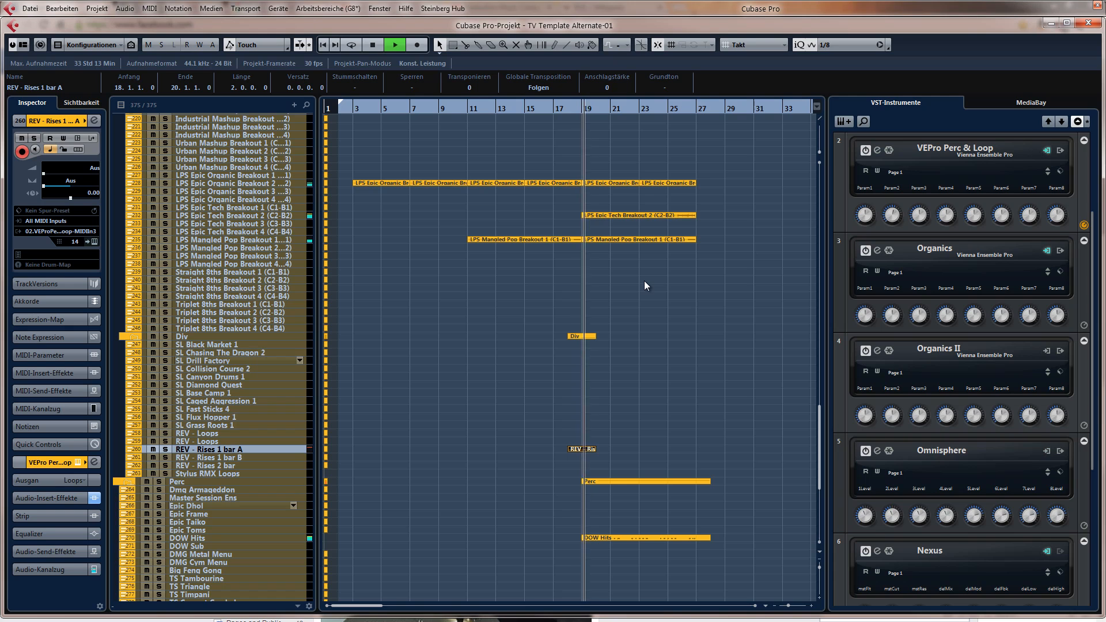
key("h")
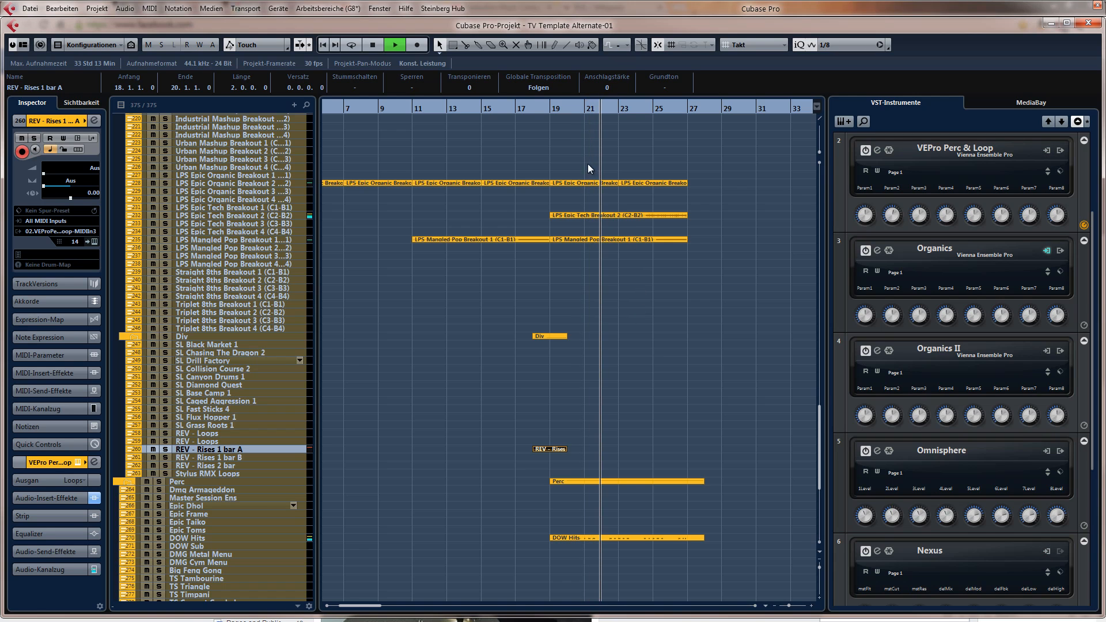
key("space")
Set the cursor to bar 19 and try out the Sym 1 Pizz and Adagietto Pizz tracks
left_click(549, 109)
scroll(630, 241, "up", 10)
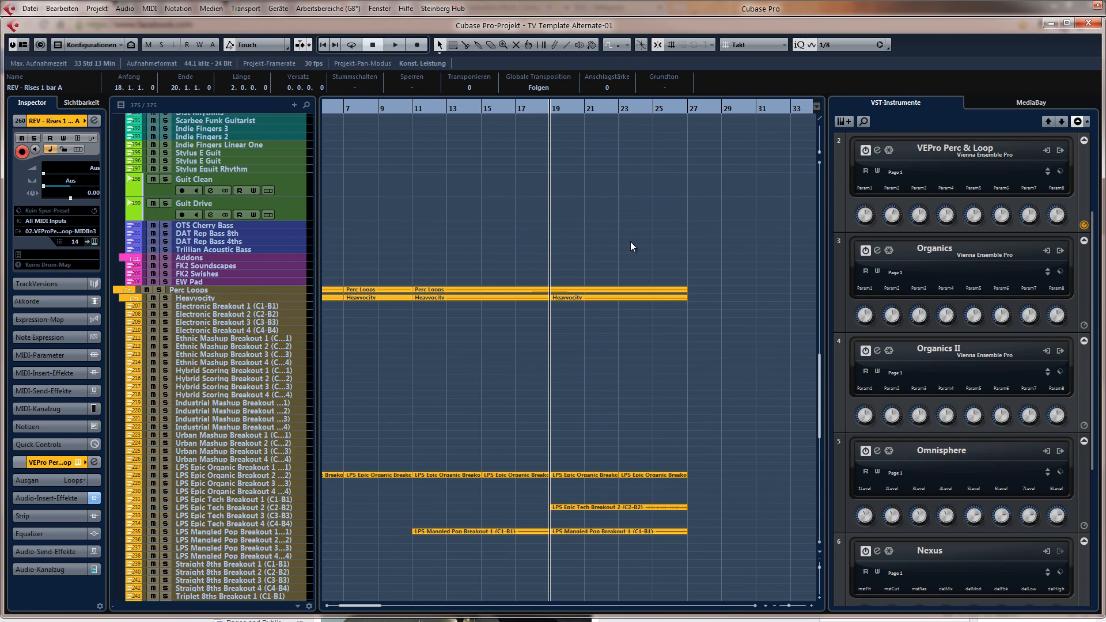
scroll(630, 241, "up", 3)
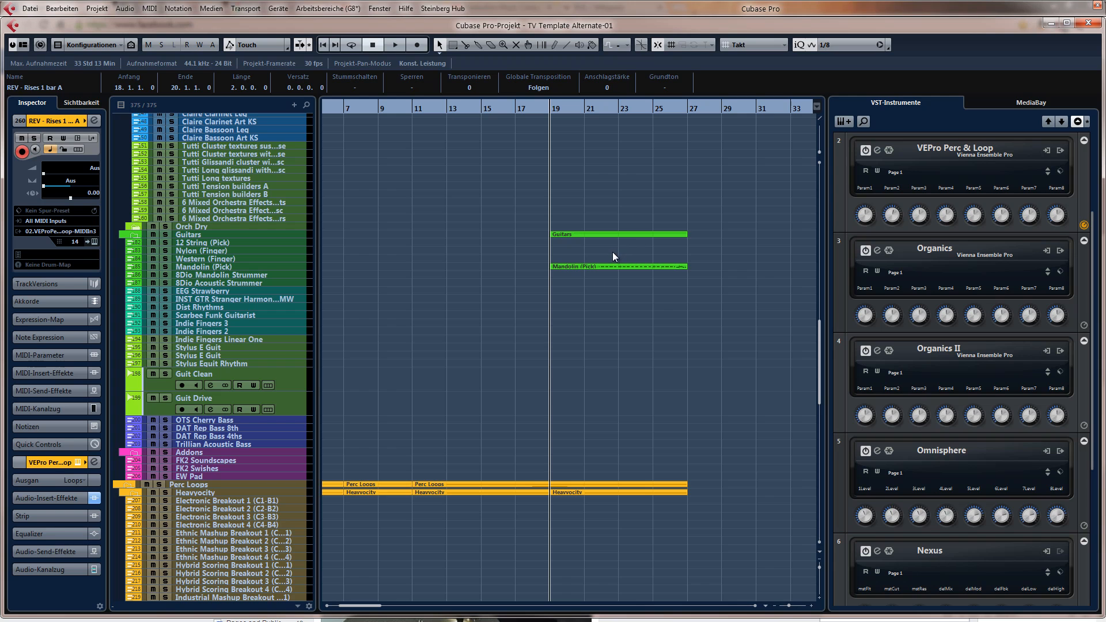
scroll(614, 256, "up", 12)
scroll(615, 256, "down", 5)
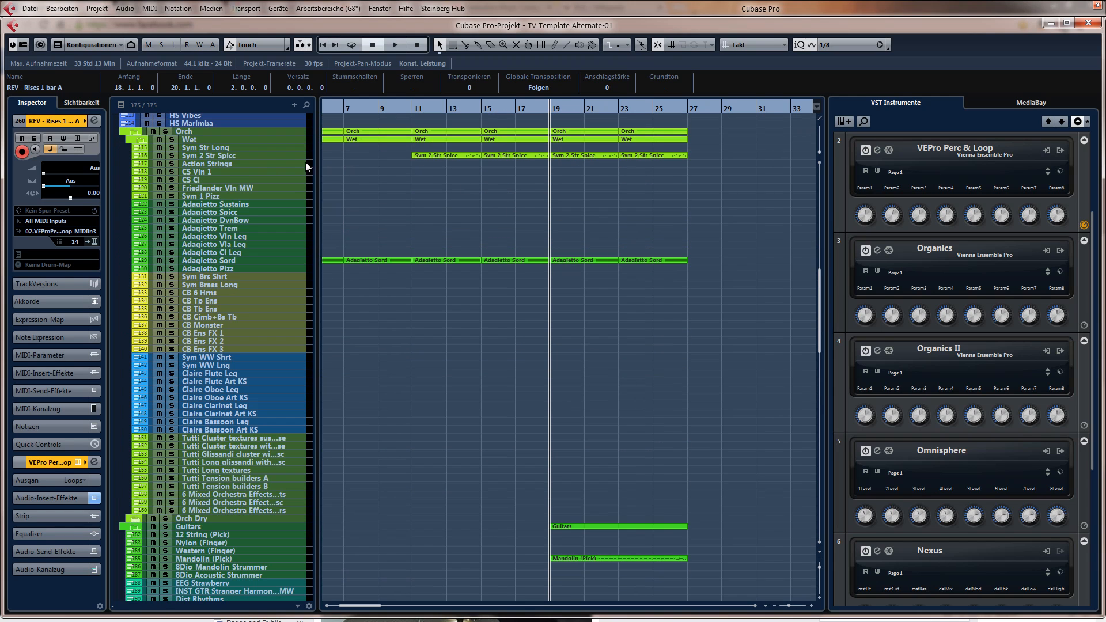
left_click(217, 196)
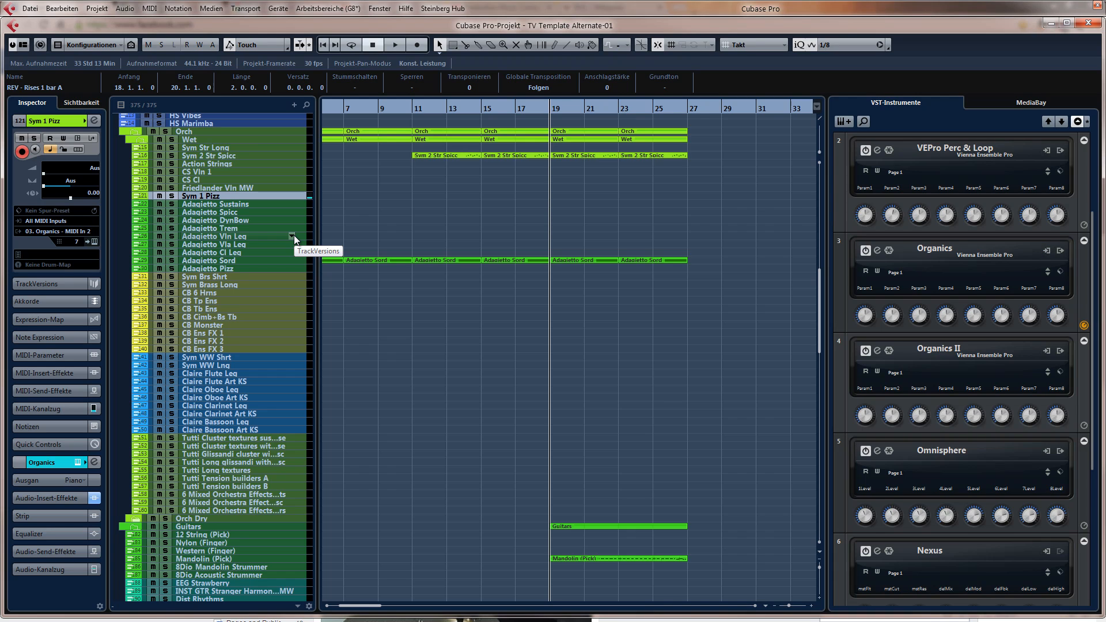
left_click(243, 266)
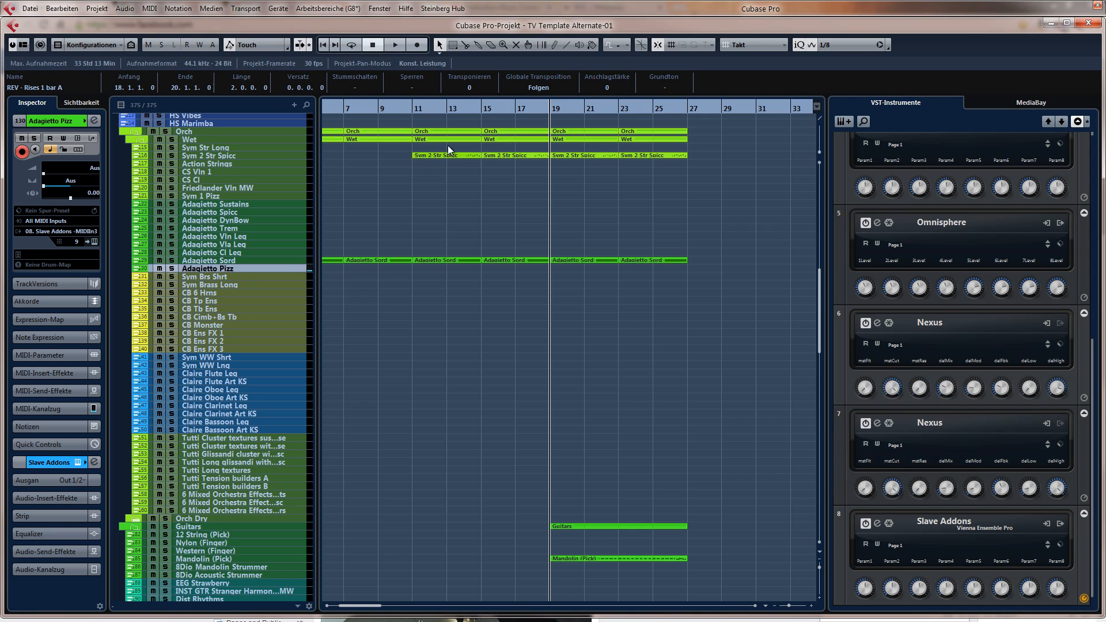
Play the arrangement from bar 18 to bar 27 with Adagietto Pizz selected to rehearse a pizzicato line, and return the cursor to bar 18
left_click(530, 109)
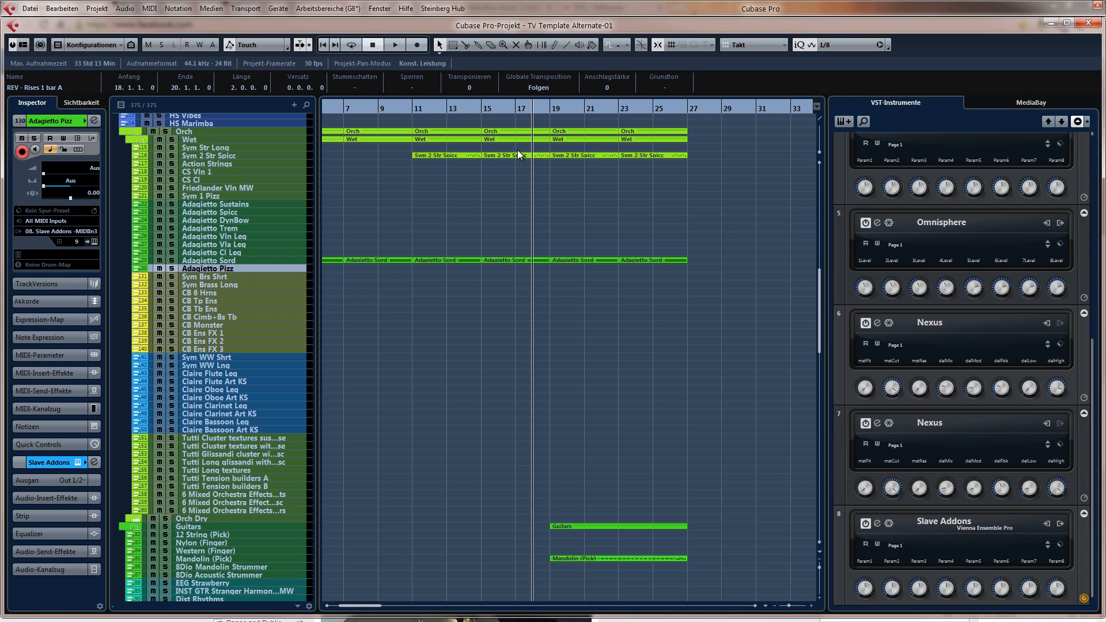
key("space")
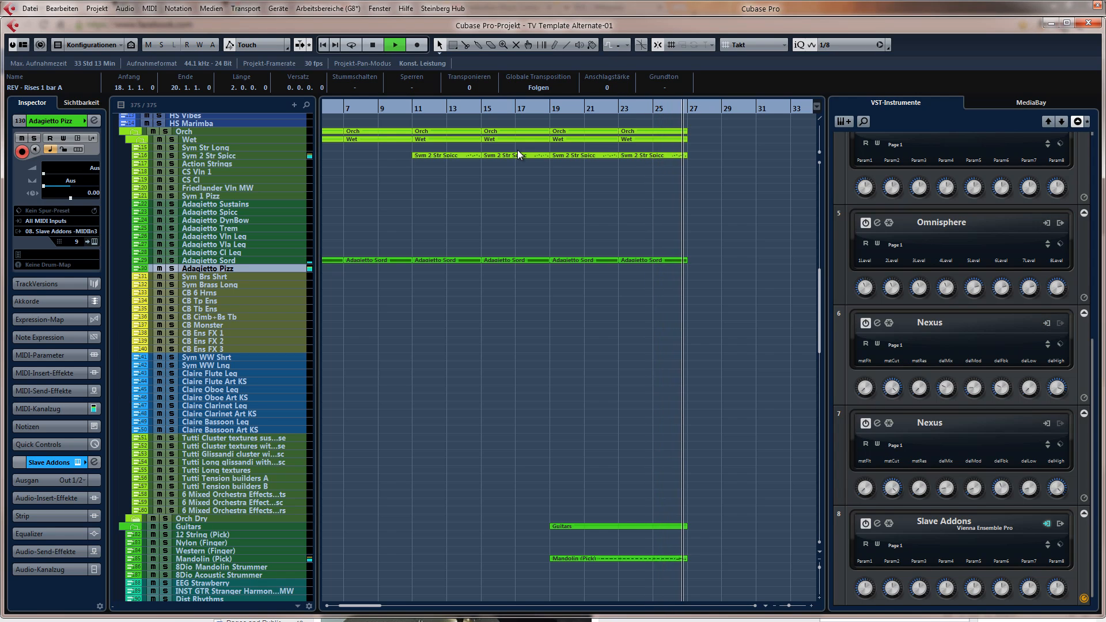
key("space")
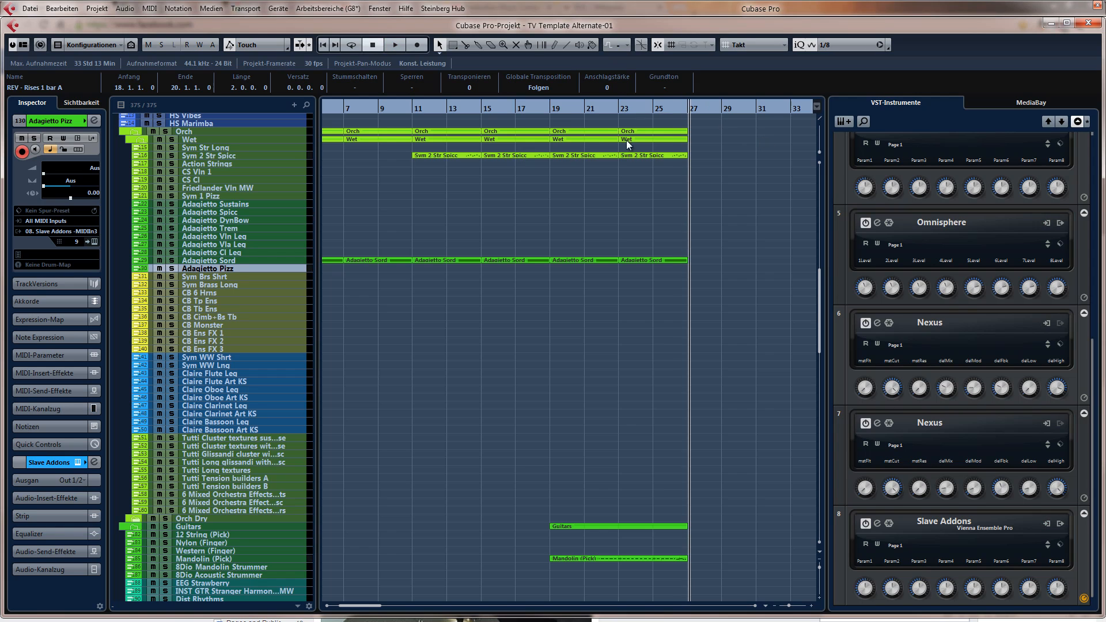
left_click(549, 109)
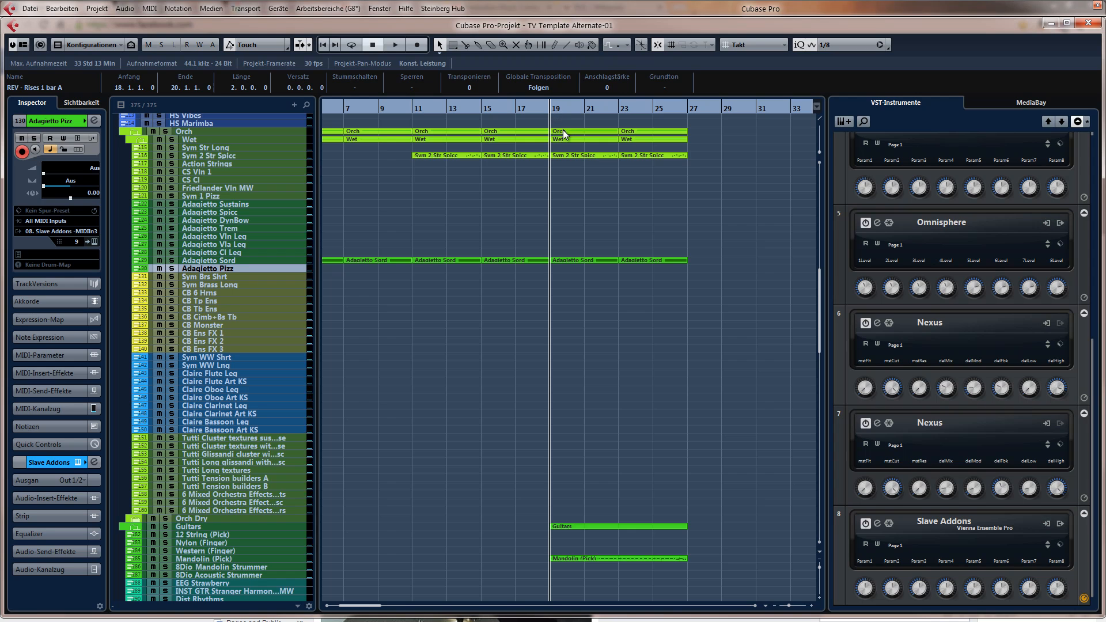
left_click(534, 109)
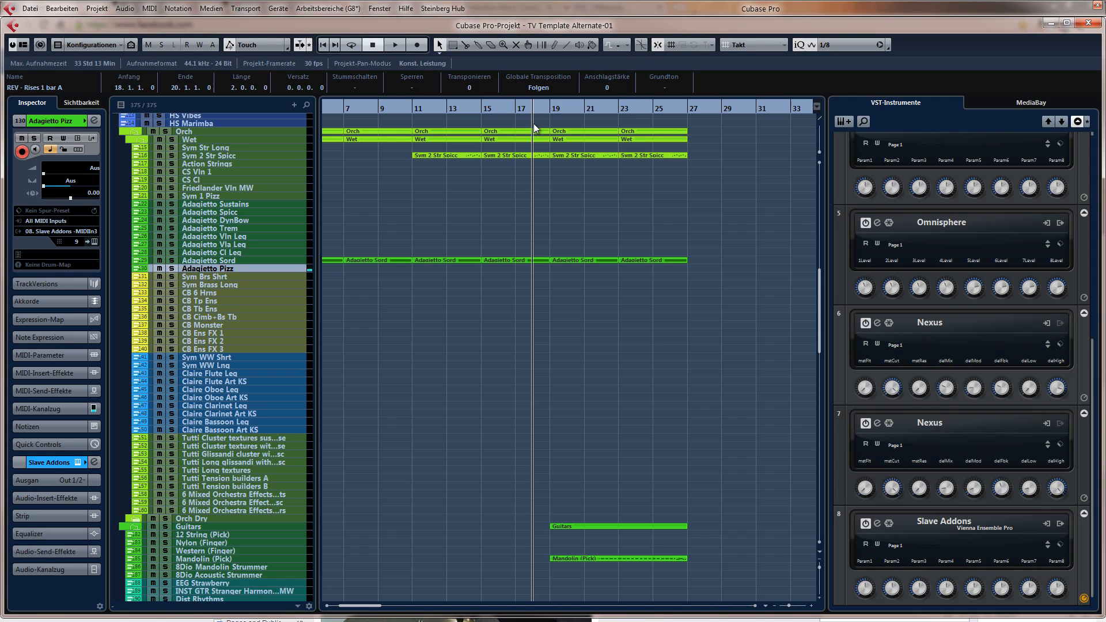
Record a pizzicato part on the Adagietto Pizz track from bar 18 to bar 27 and open it in the Key Editor
key("KP_Multiply")
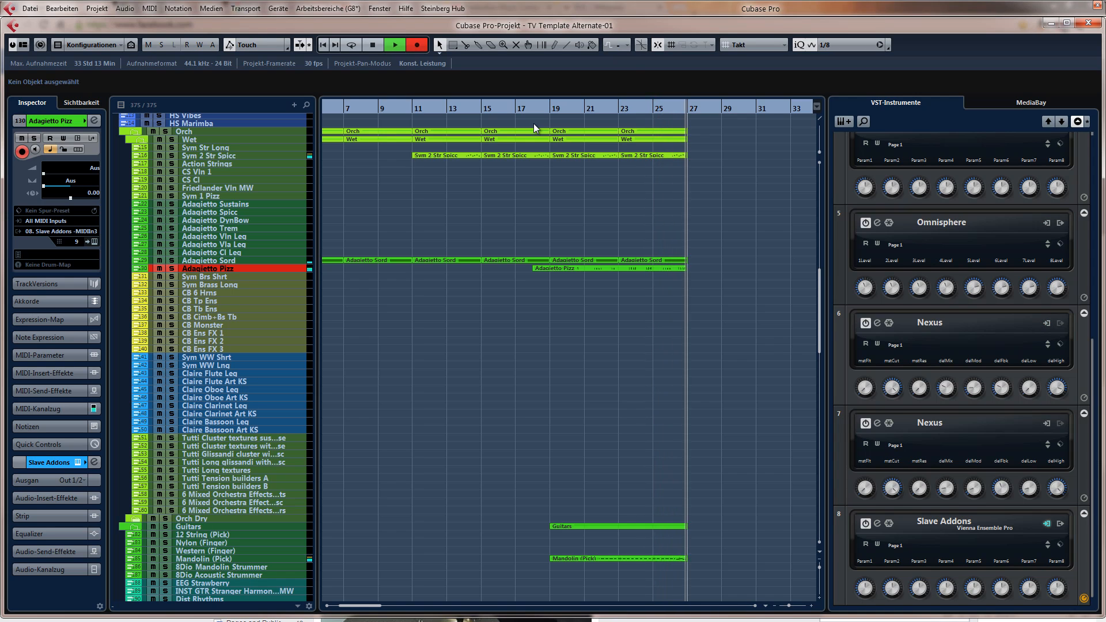
key("space")
key("ctrl+e")
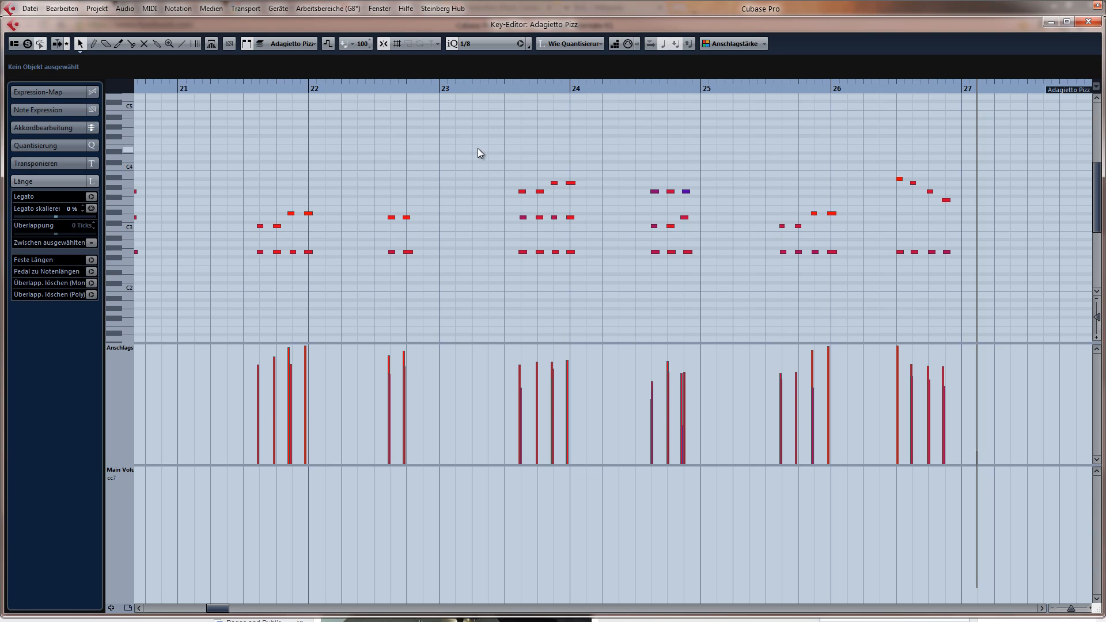
Turn off iterative quantizing and fully quantize the recorded Adagietto Pizz notes to the 1/8 grid
key("q")
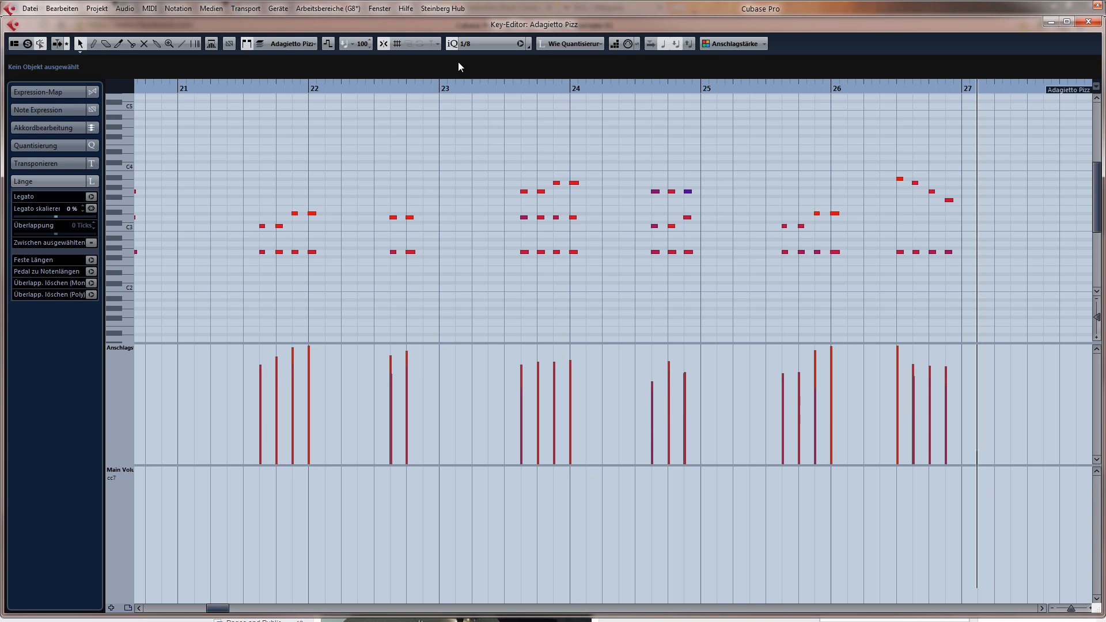
left_click(452, 45)
key("q")
key("g")
key("g")
key("g")
key("g")
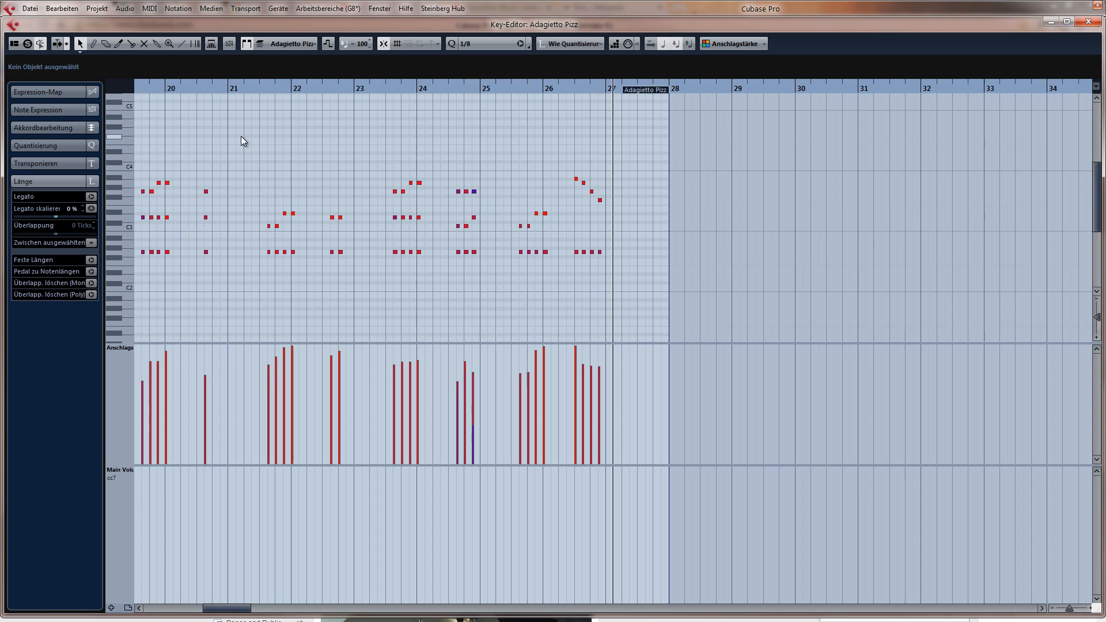
Play the quantized Adagietto Pizz line from about bar 19 to bar 27 to check its timing
scroll(276, 142, "left", 4)
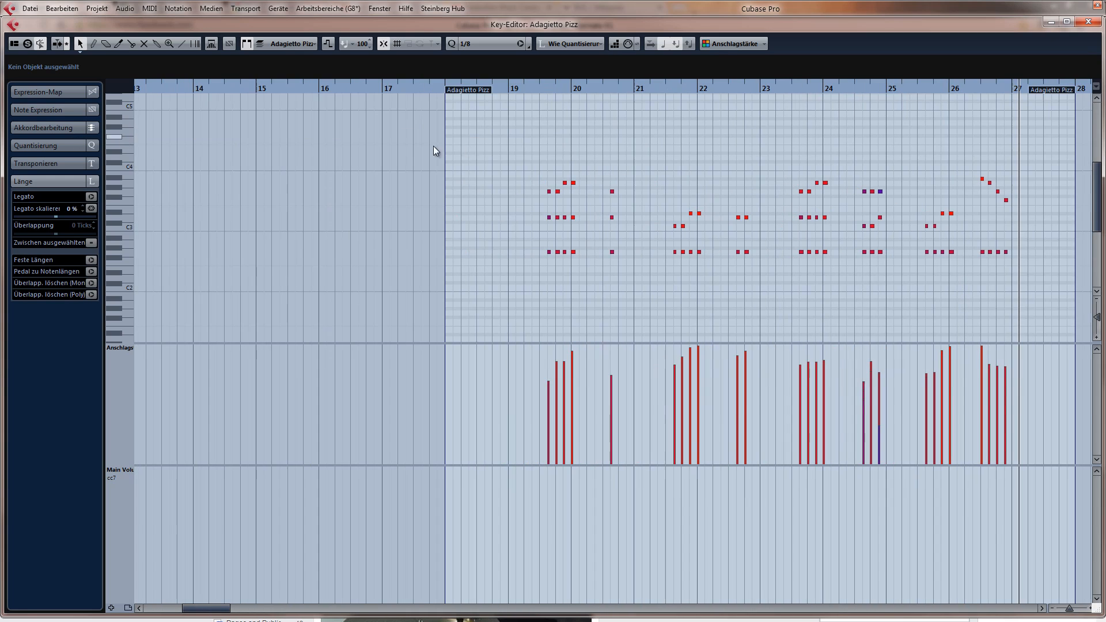
left_click(539, 91)
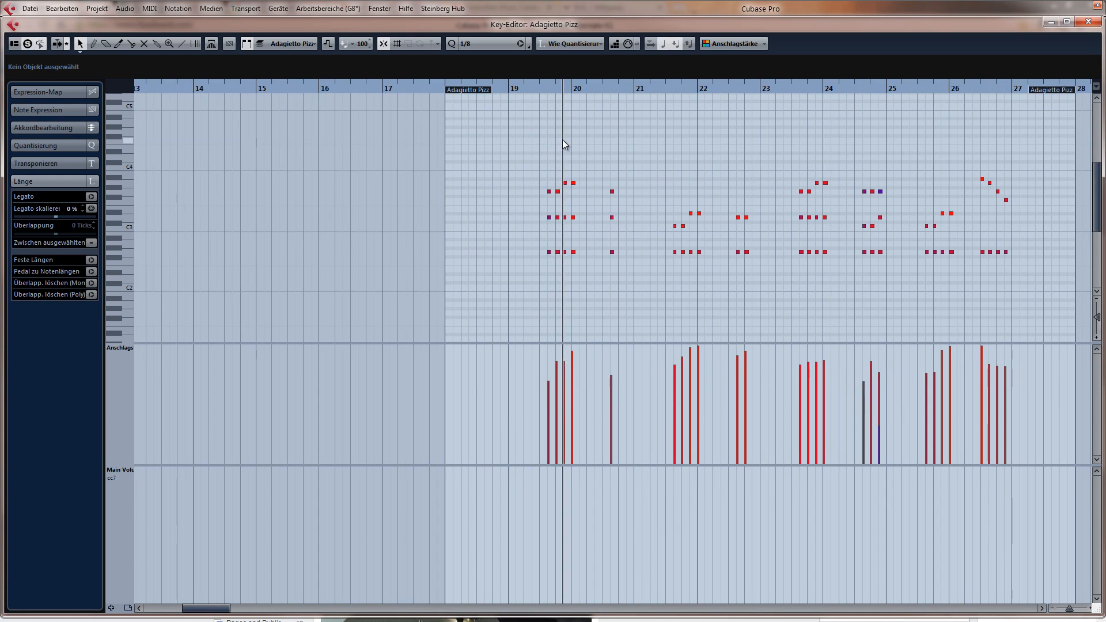
key("h")
key("h")
key("h")
key("h")
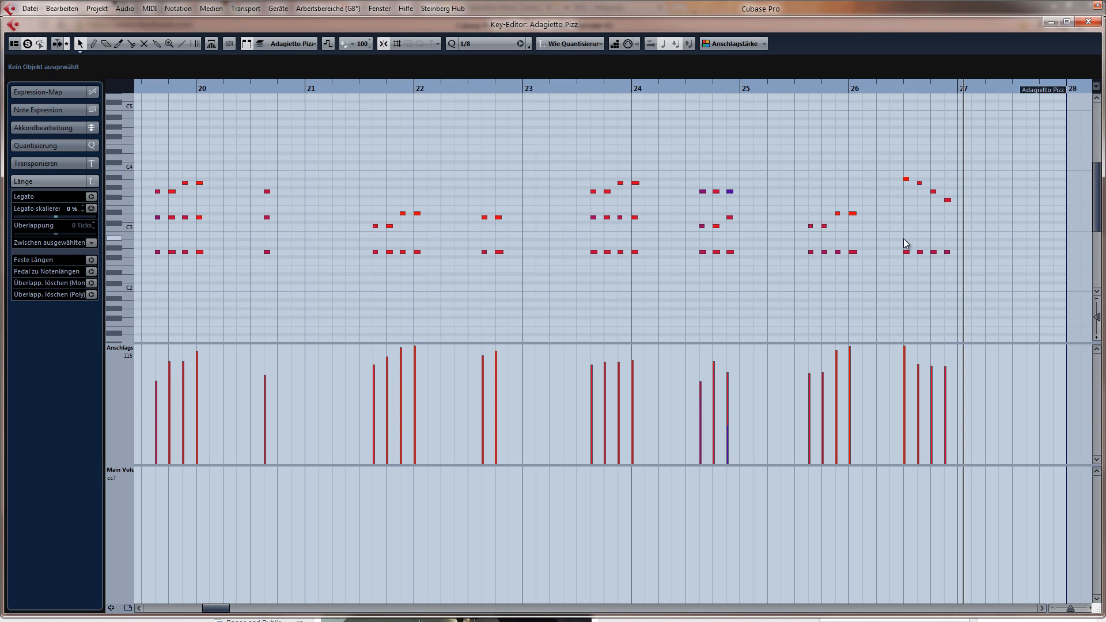
Delete the four low notes under the descending figure in bar 26 and set the cursor to bar 26
left_click_drag(901, 238, 979, 282)
key("Delete")
left_click(849, 92)
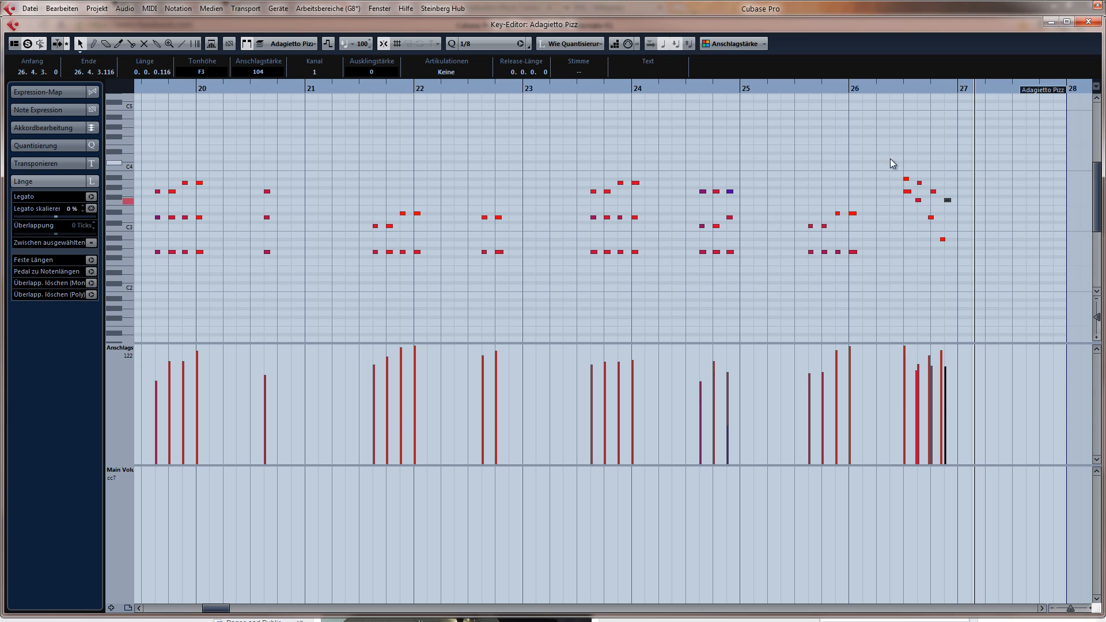
Quantize the newly recorded notes in bar 26 to 1/8 and lower the velocity of the last low note
left_click_drag(890, 159, 1000, 296)
key("q")
left_click(960, 251)
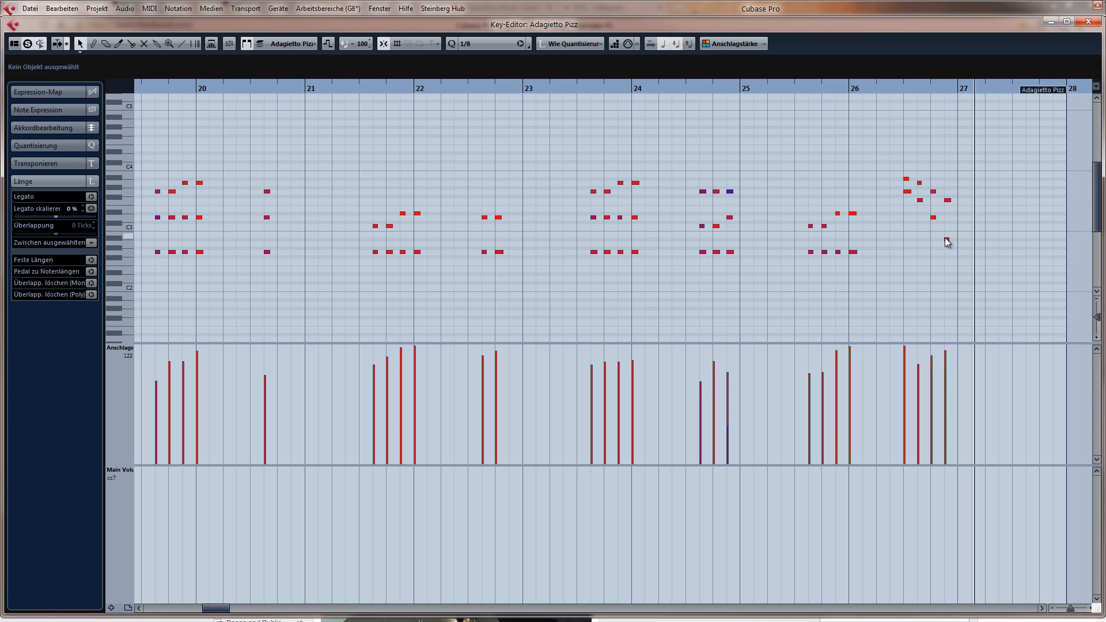
left_click_drag(945, 237, 946, 257)
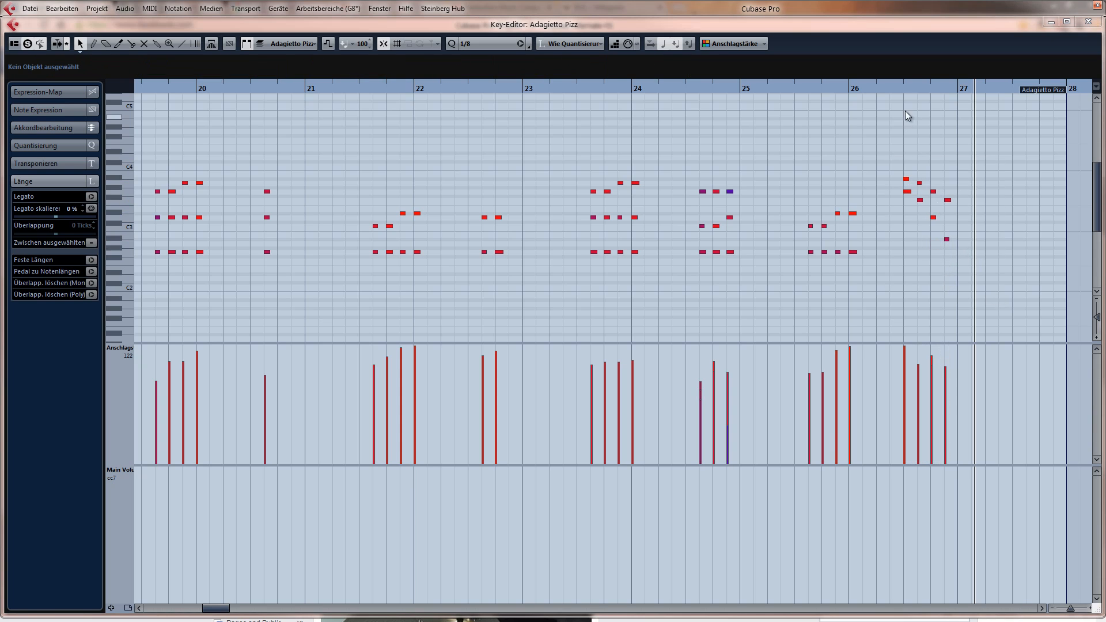
Play the reworked bar 26 figure to check it and close the Key Editor
left_click(901, 87)
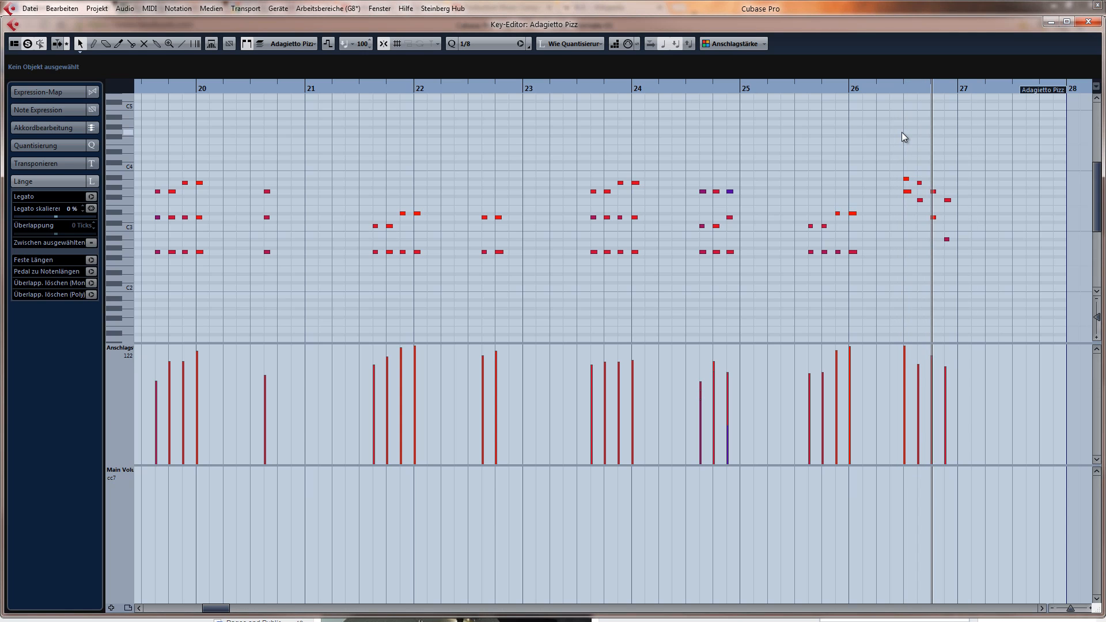
key("space")
key("Return")
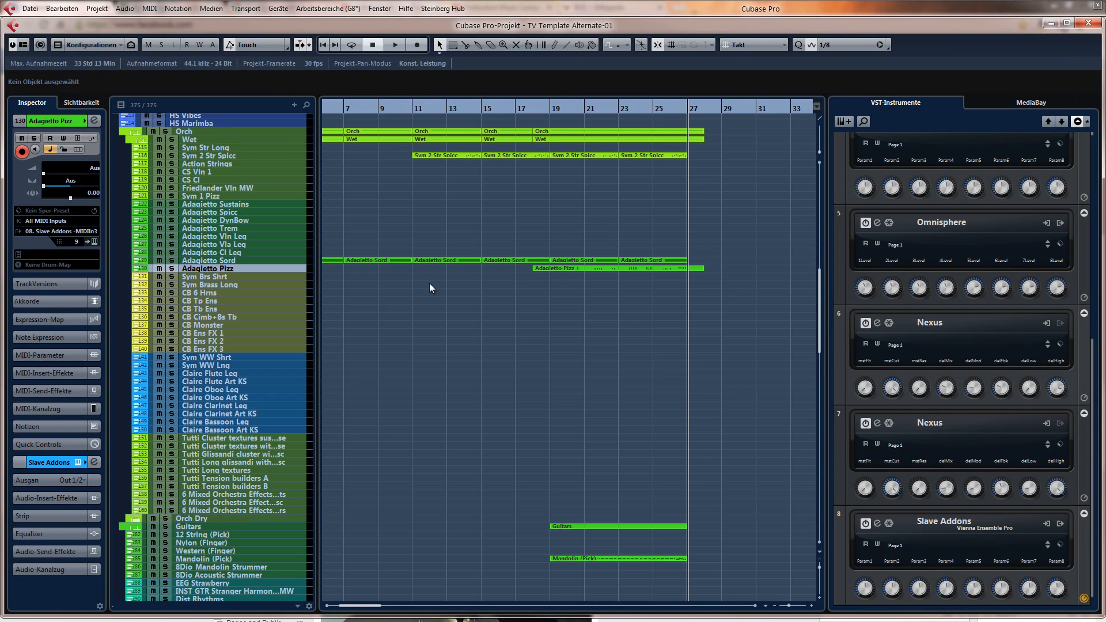
Trim the Adagietto Pizz part so it runs from bar 19 to bar 27, starting playback from bar 18
left_click_drag(699, 271, 687, 271)
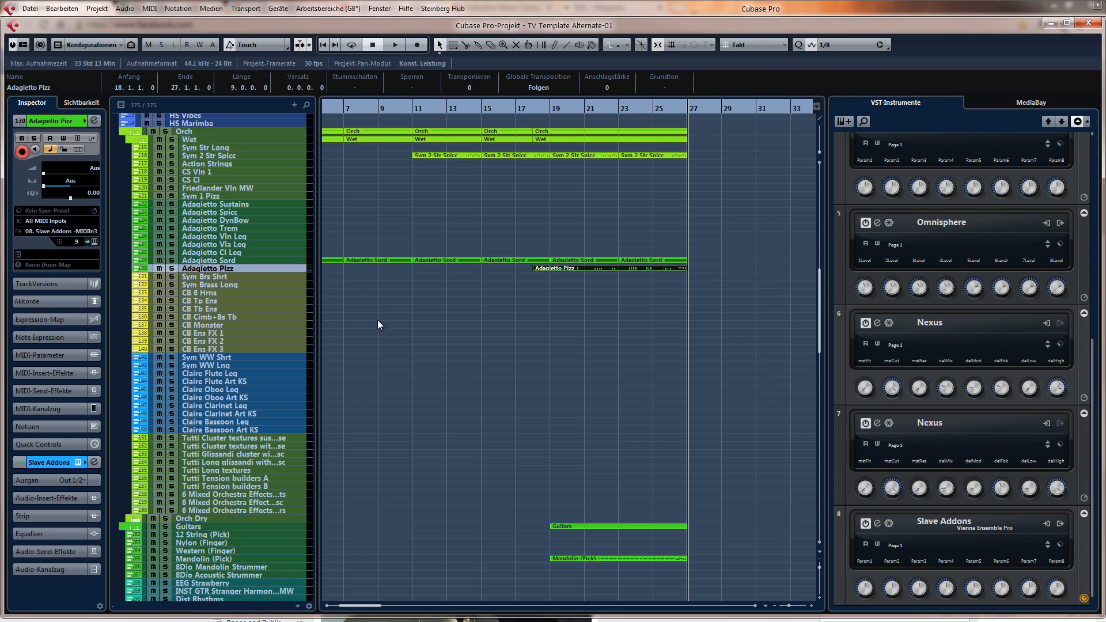
left_click(537, 109)
key("space")
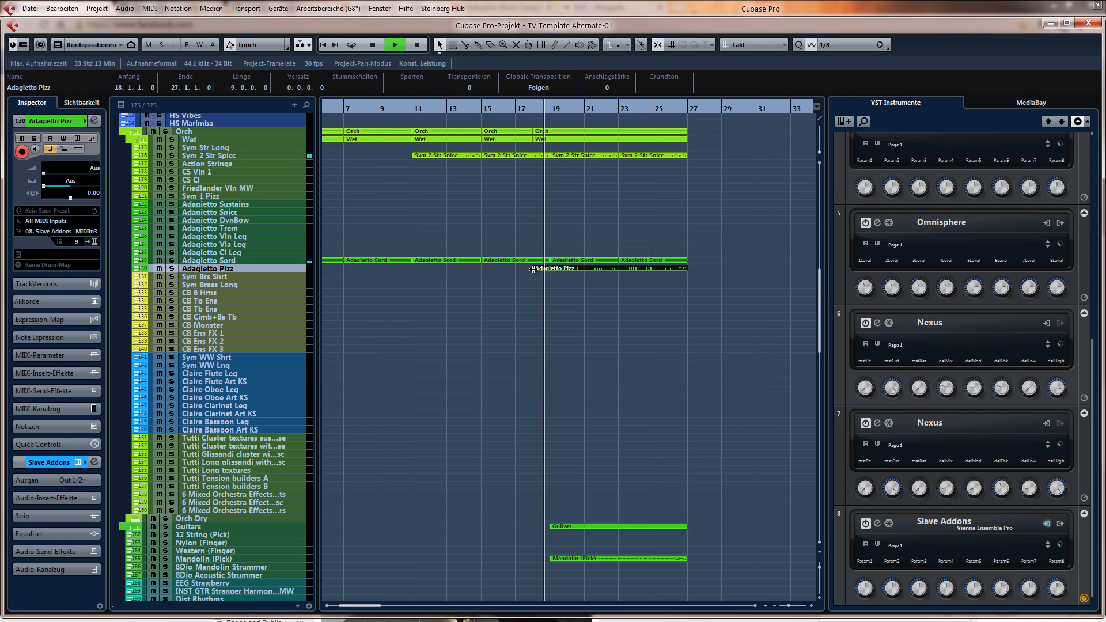
left_click_drag(534, 269, 551, 270)
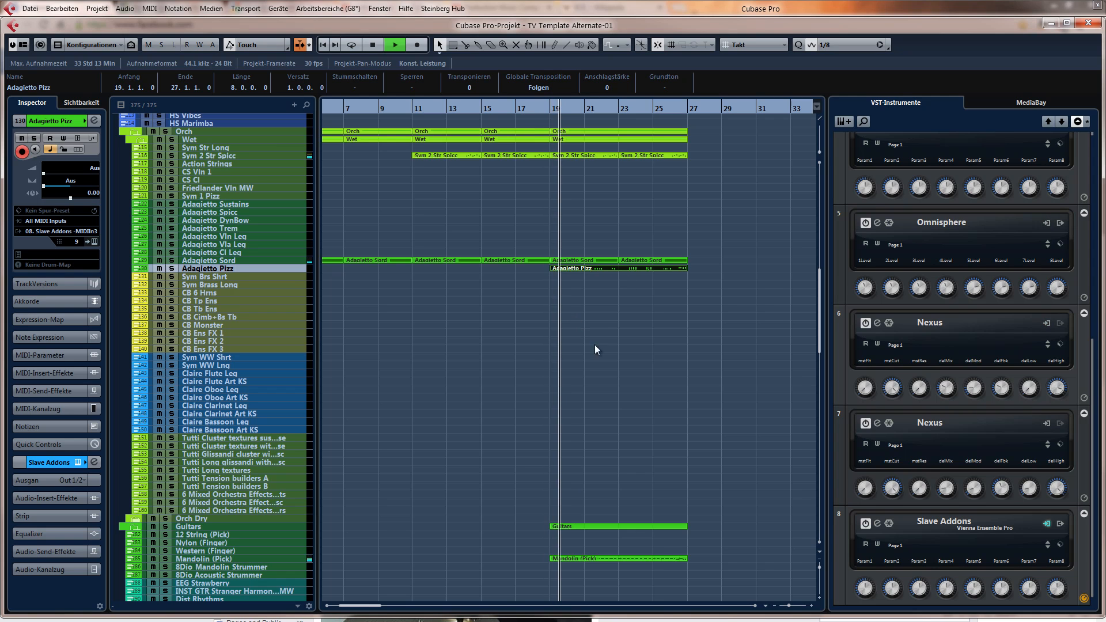
Pan the Galaxy Vintage D track to -25 while the arrangement plays
scroll(703, 321, "down", 3)
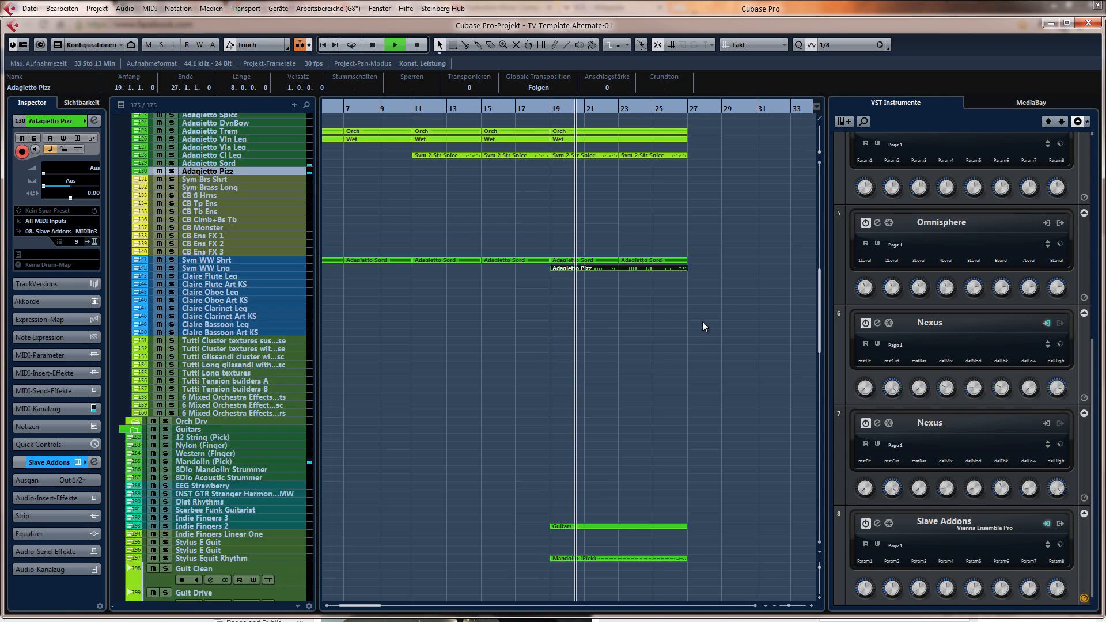
scroll(703, 323, "down", 15)
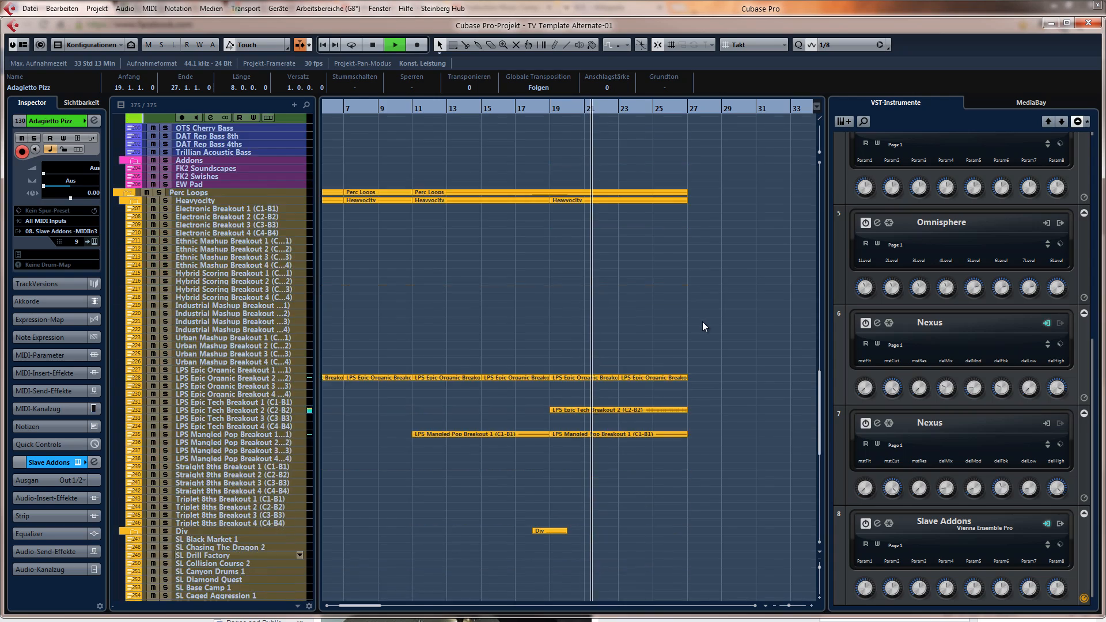
scroll(703, 327, "down", 10)
scroll(703, 326, "up", 20)
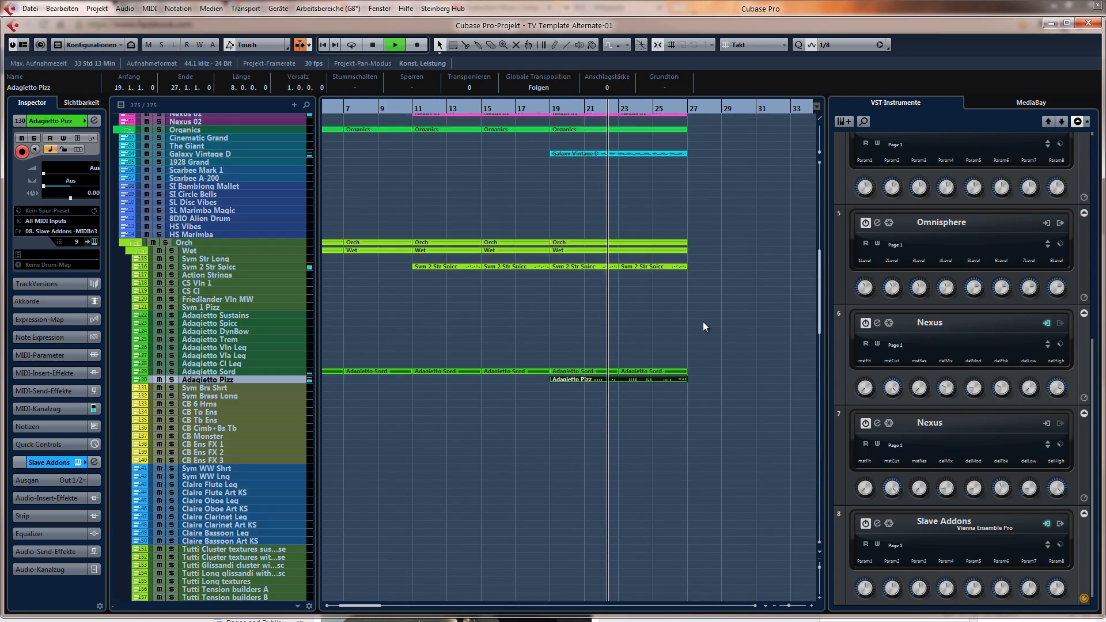
scroll(703, 326, "up", 3)
left_click(201, 244)
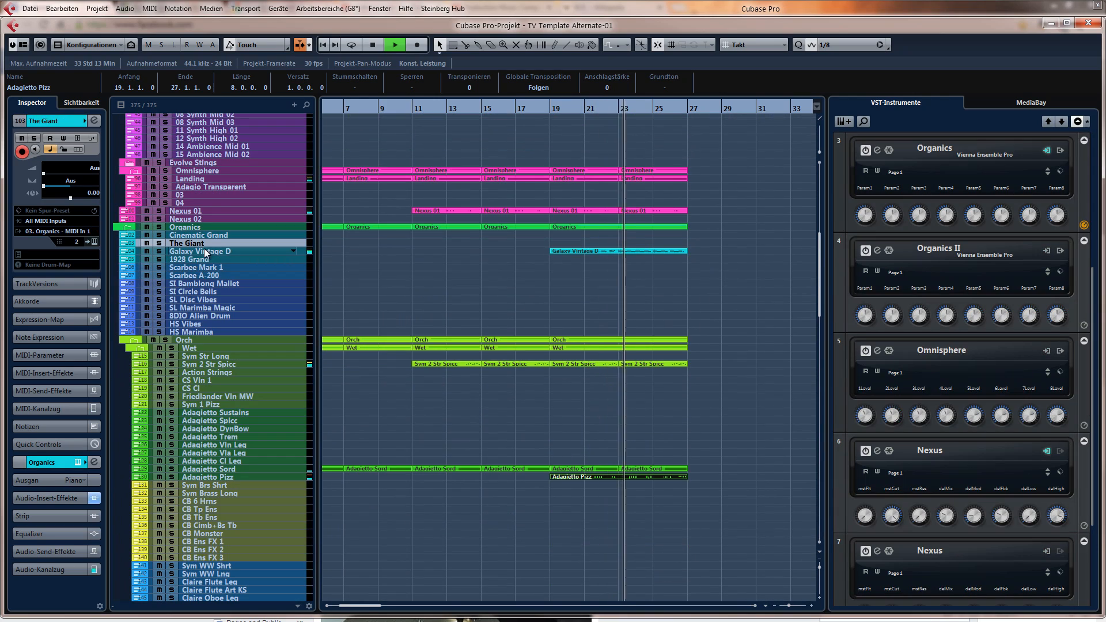
left_click(205, 253)
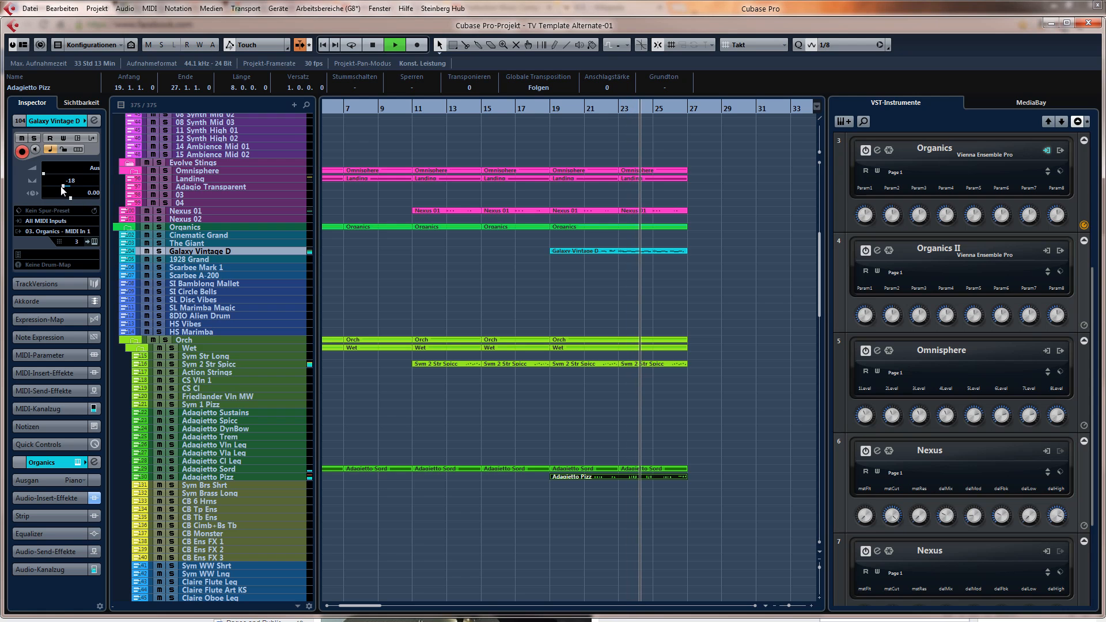
left_click_drag(60, 186, 57, 186)
Pan the Mandolin (Pick) track to 45 while playing it soloed from bar 19, and unsolo it
scroll(527, 251, "down", 3)
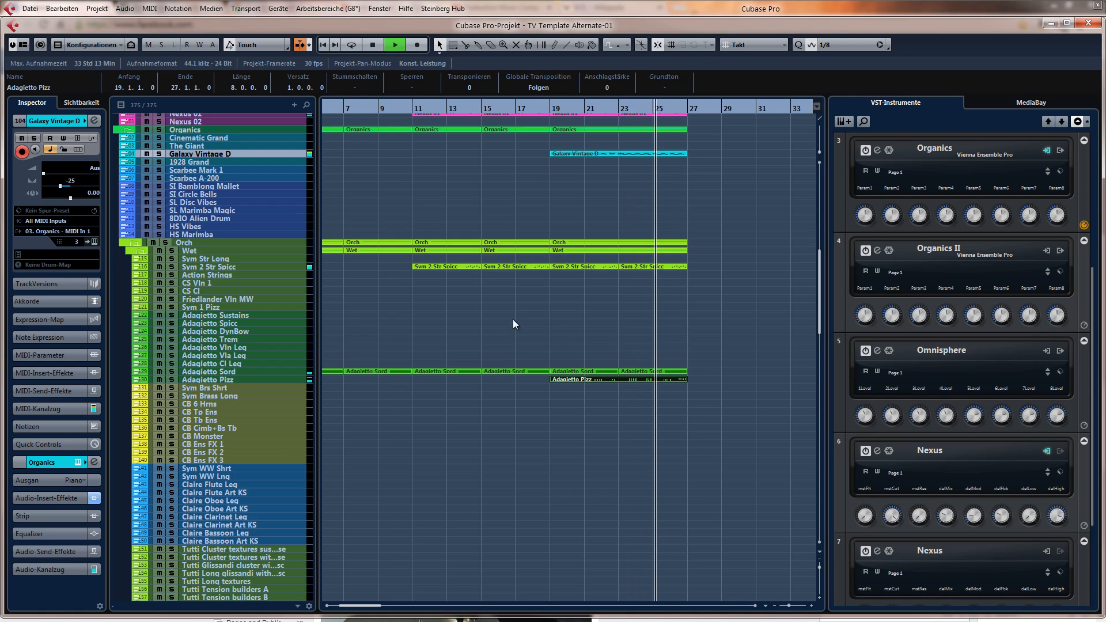
scroll(521, 331, "down", 12)
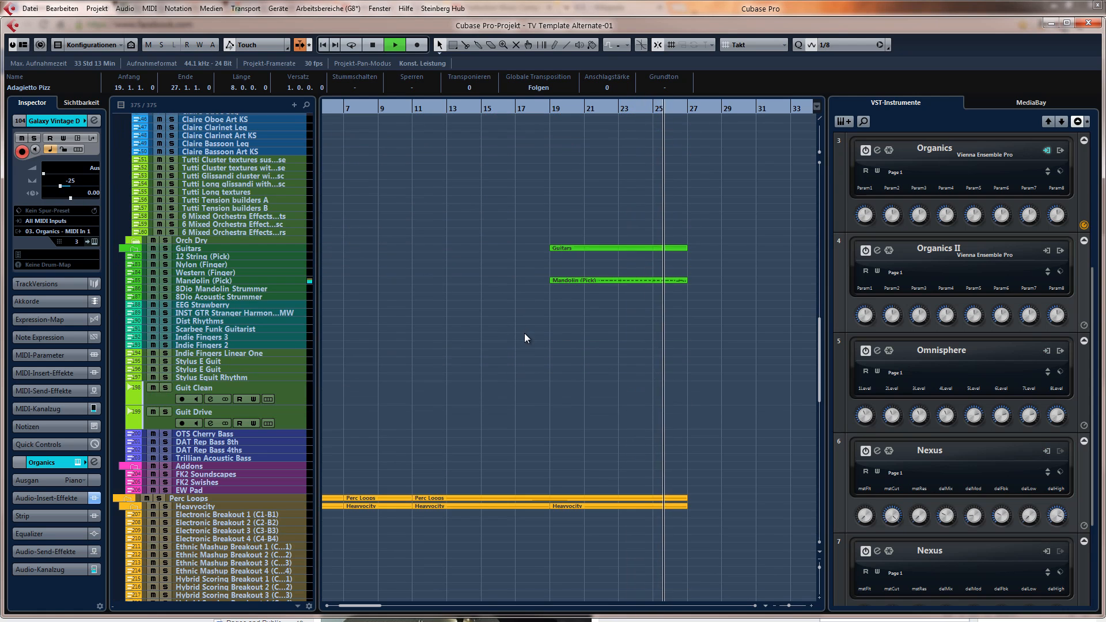
left_click(222, 282)
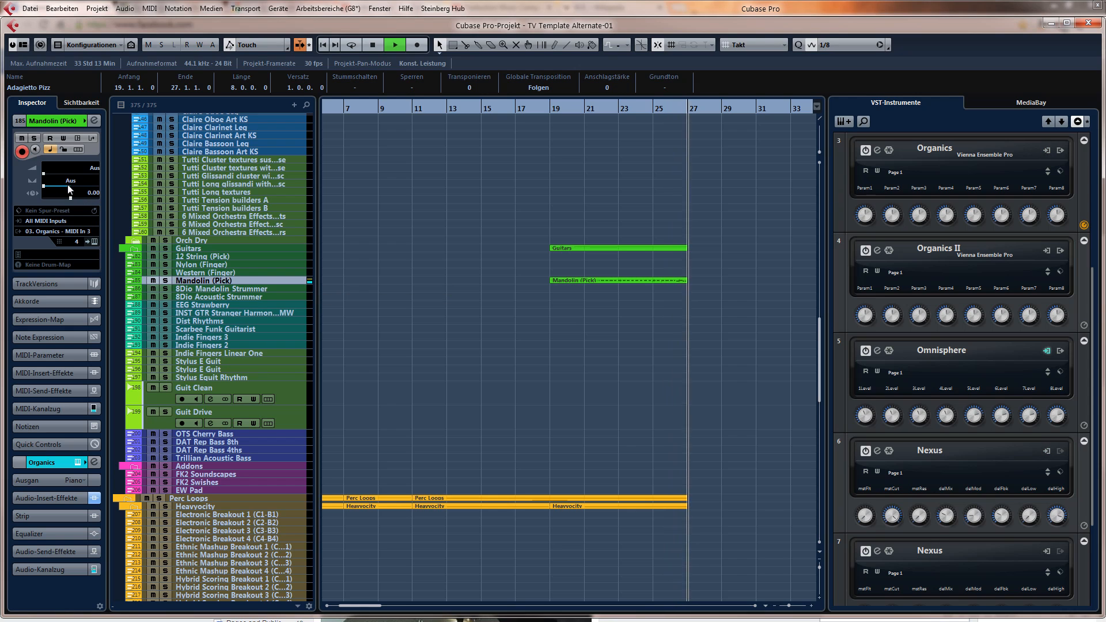
left_click_drag(67, 184, 71, 185)
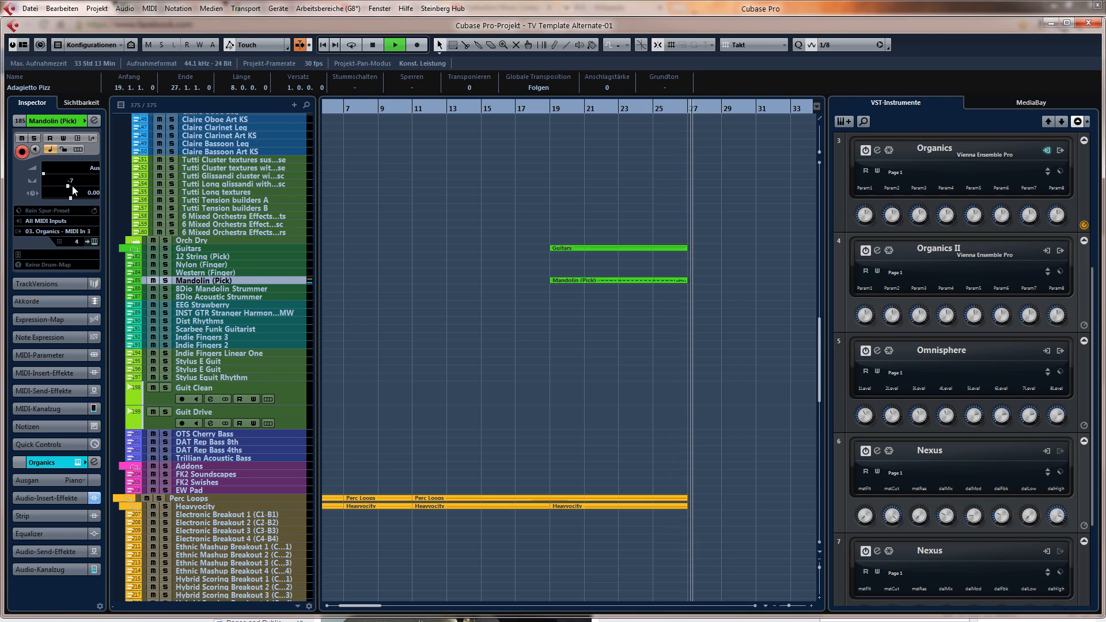
left_click(549, 111)
key("s")
key("space")
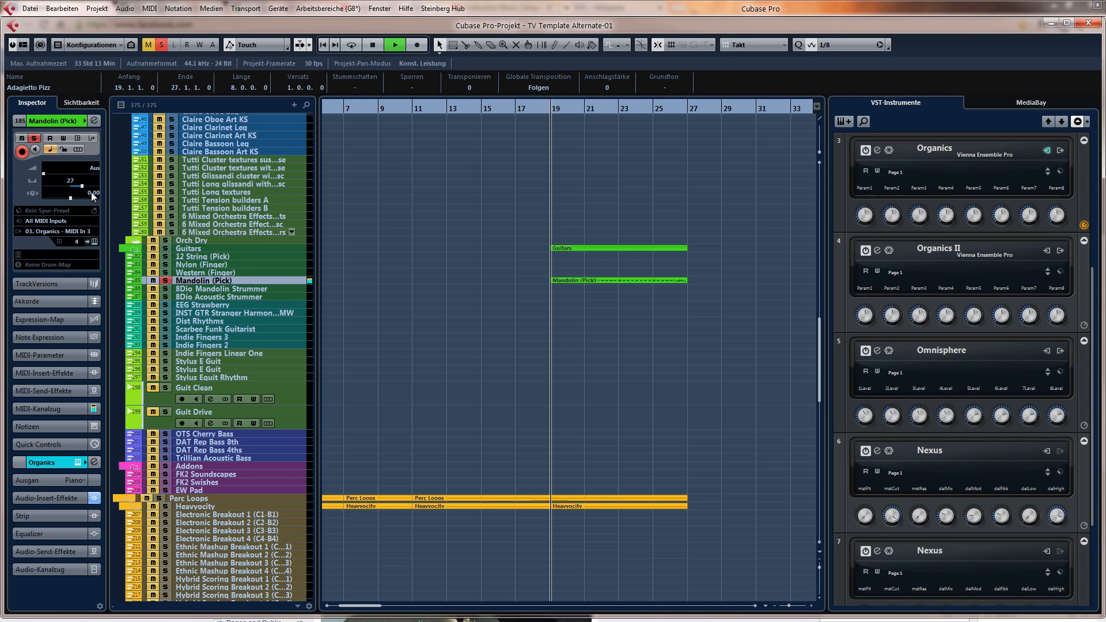
mouse_move(83, 184)
left_mouse_down()
mouse_move(98, 197)
mouse_move(89, 185)
left_mouse_up()
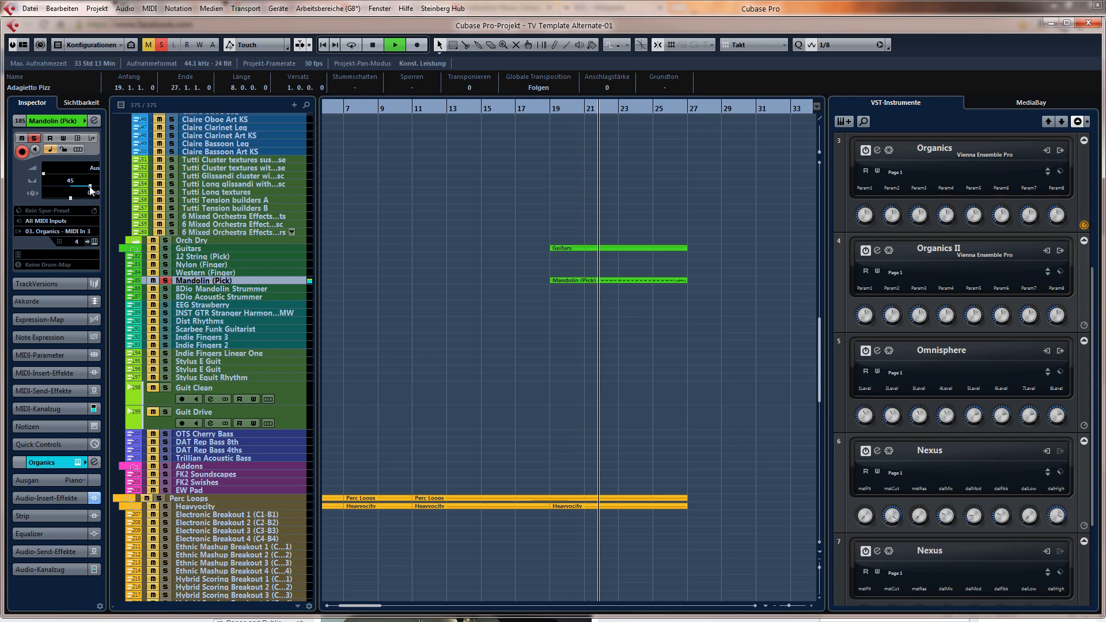
key("space")
left_click(165, 281)
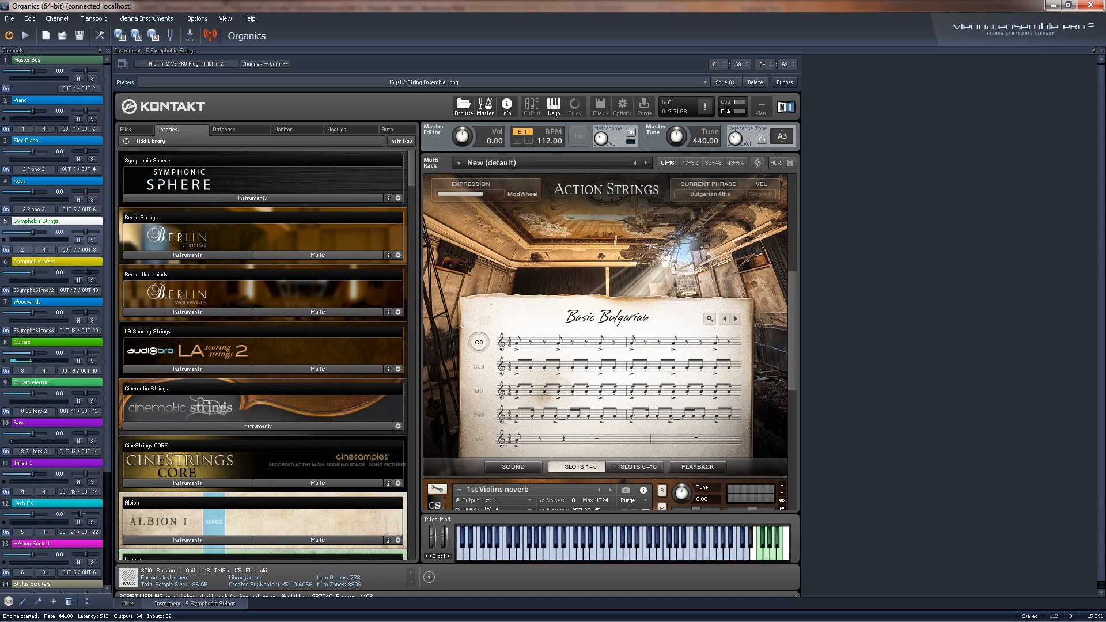
In Vienna Ensemble Pro, display the Guitars channel's Kontakt rack with the Mandolin (Pick) instrument in view
left_click(53, 343)
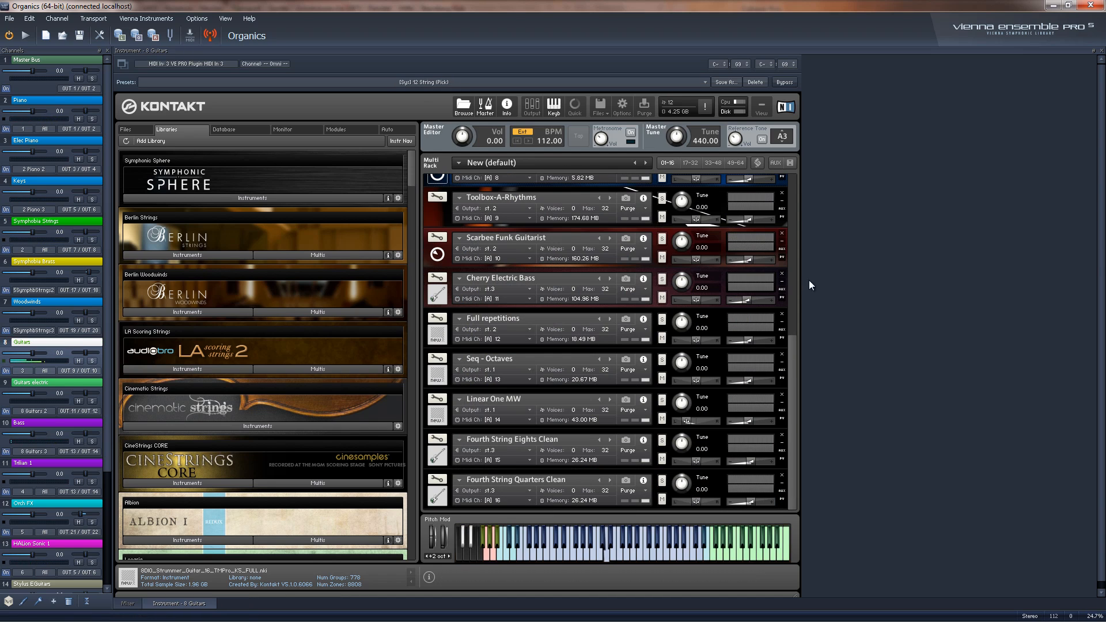
left_click_drag(790, 351, 808, 171)
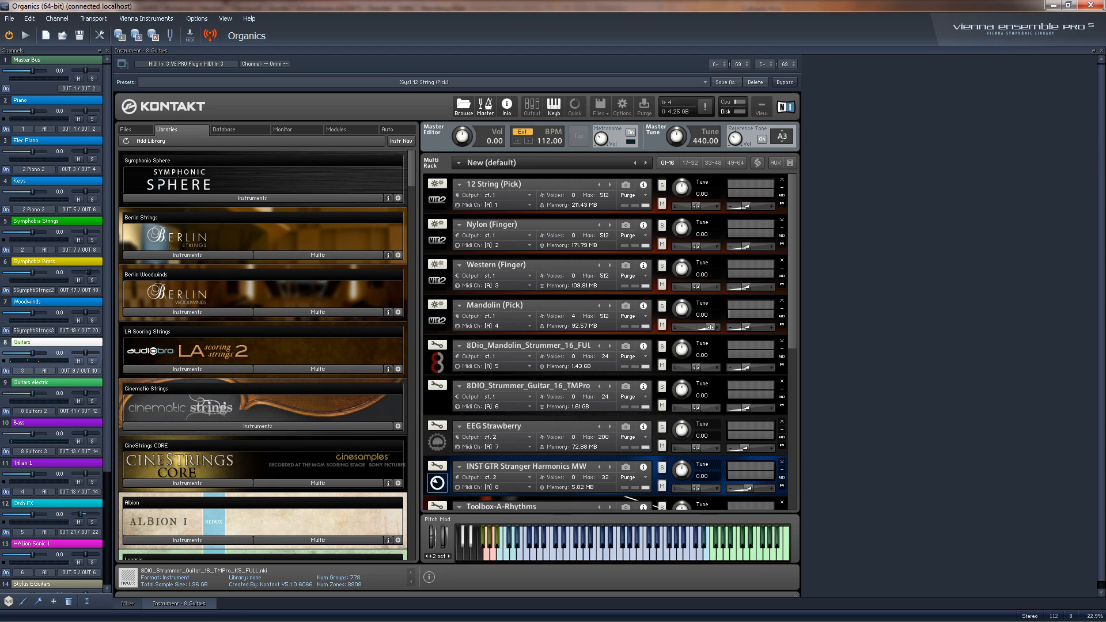
Switch to Cubase, inspect the H-Delay Stereo insert on the Acoustic Guitar channel and close its window
key("alt+Tab")
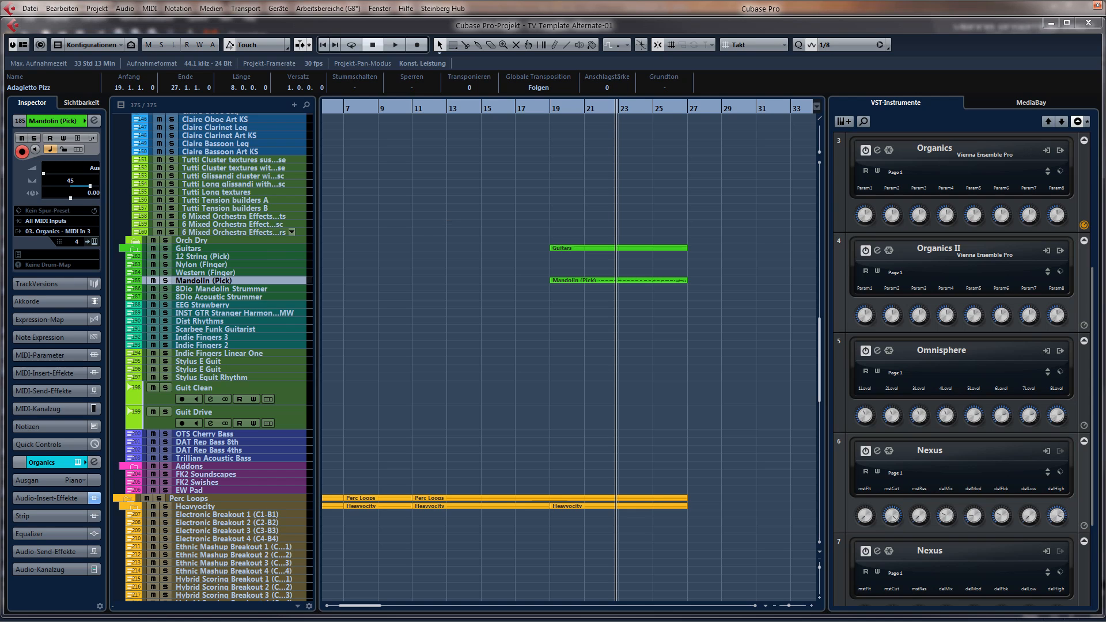
left_click_drag(413, 189, 494, 189)
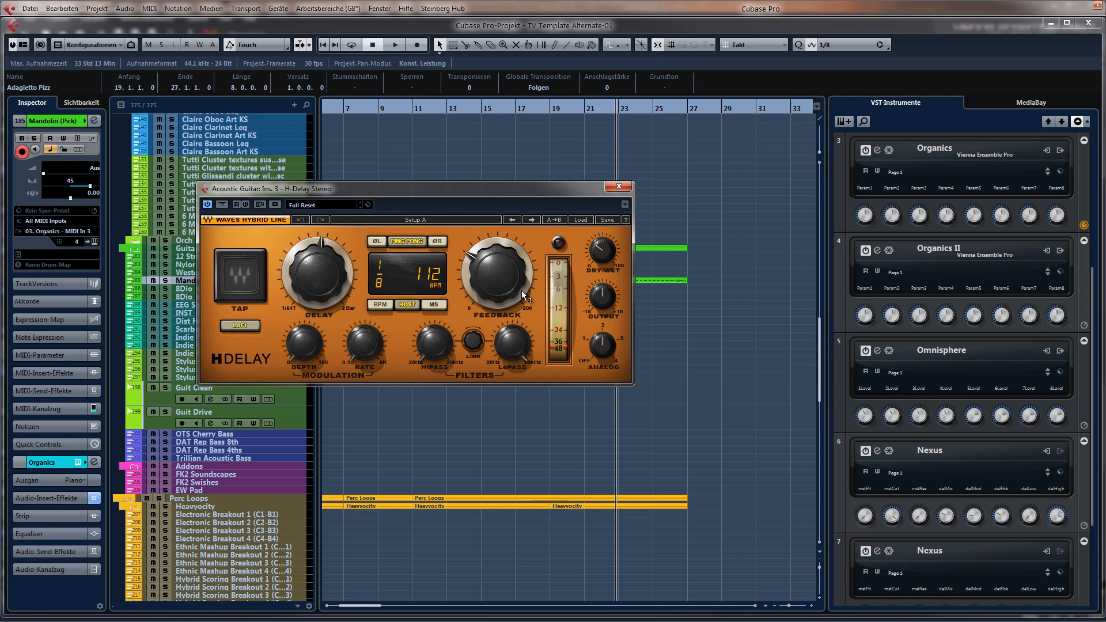
mouse_move(523, 296)
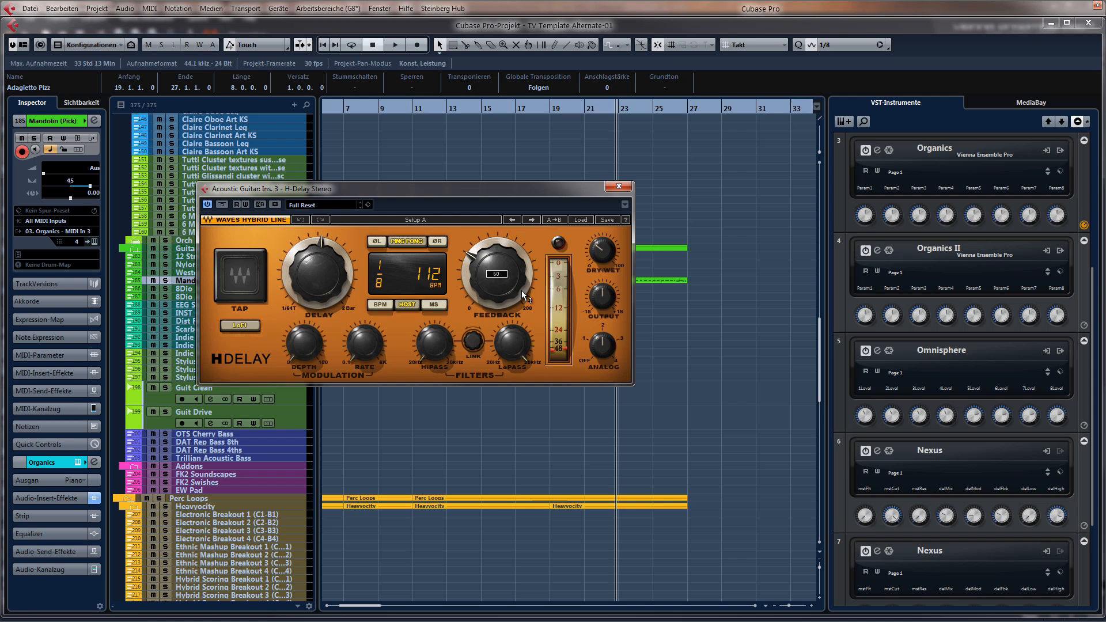
left_click(619, 186)
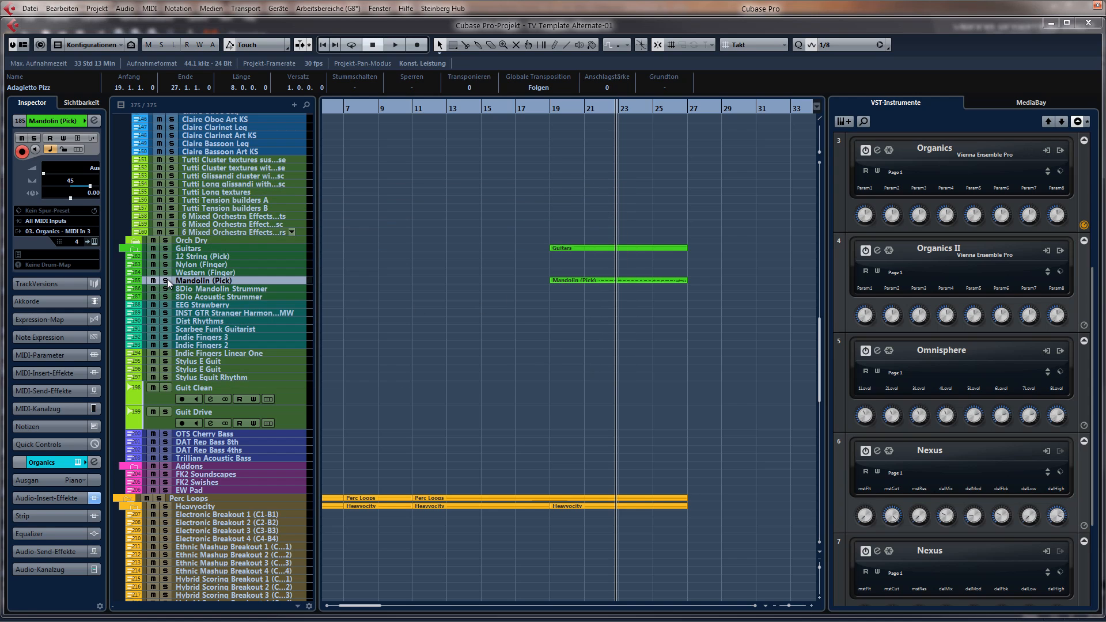
Audition the Mandolin (Pick) and The Giant tracks soloed from bar 19, and clear all solos
left_click(166, 281)
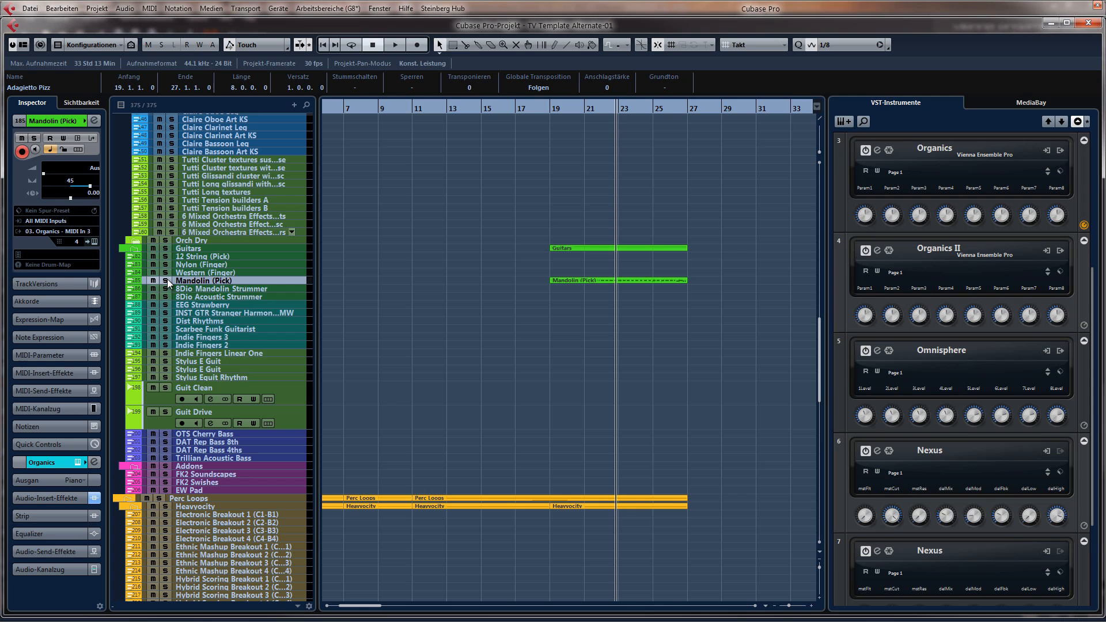
scroll(189, 245, "up", 10)
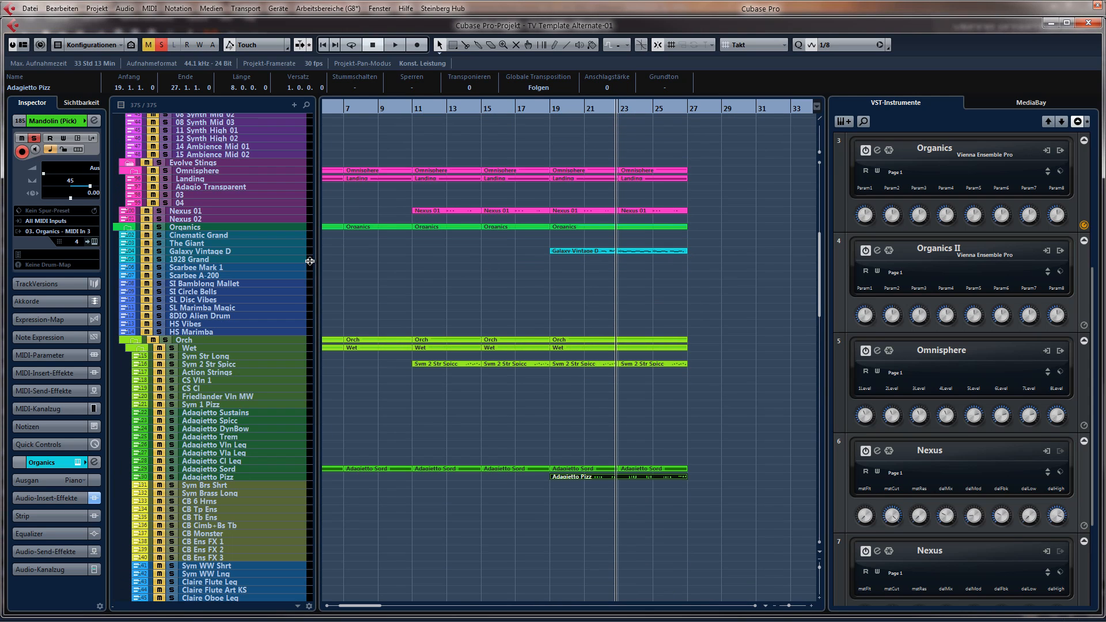
left_click(158, 243)
left_click(550, 109)
key("space")
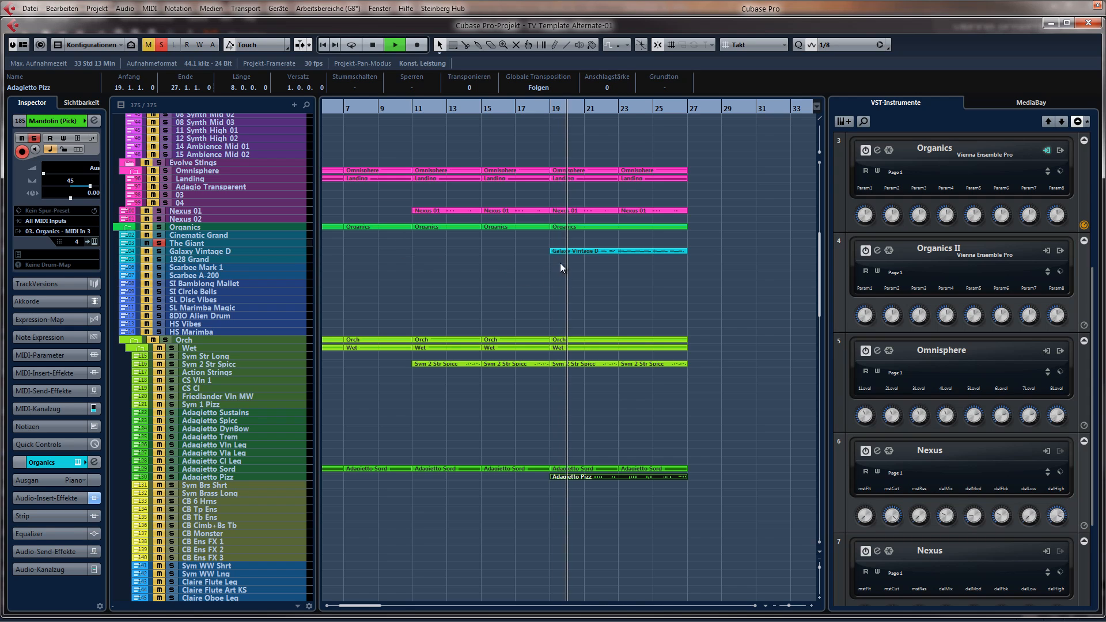
key("space")
left_click(159, 243)
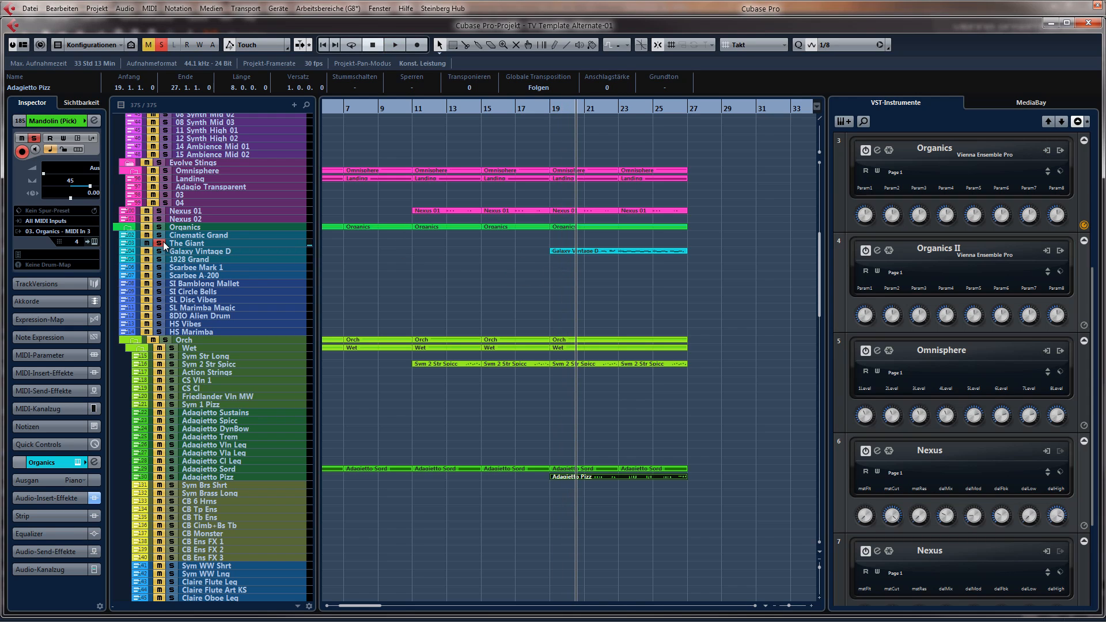
left_click(164, 44)
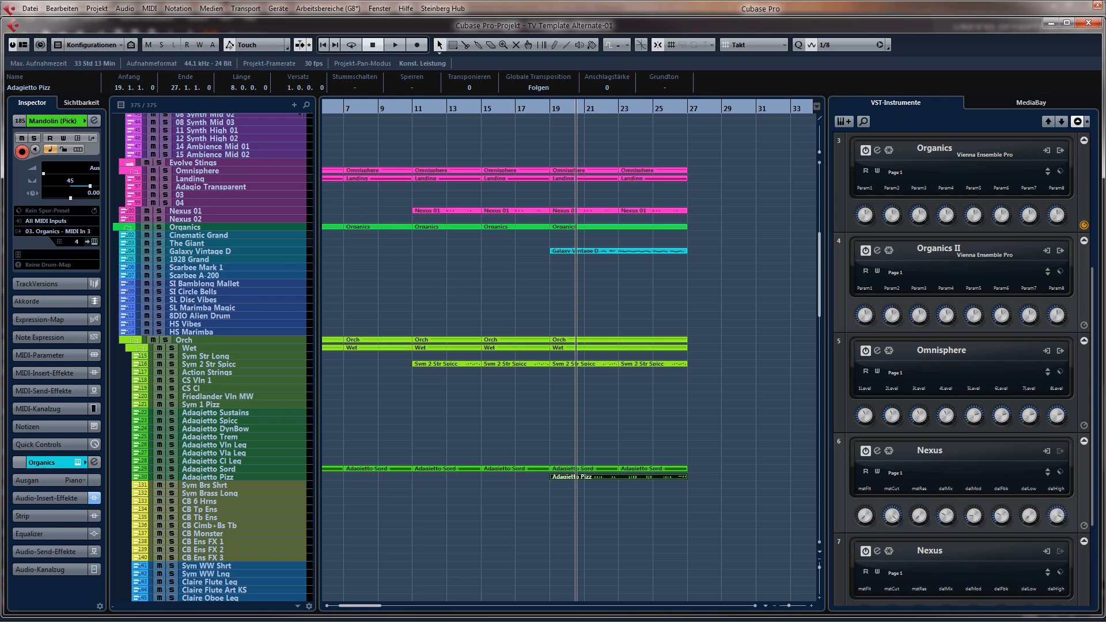
In the MixConsole, solo the Piano and Strings channels and start playback
key("F3")
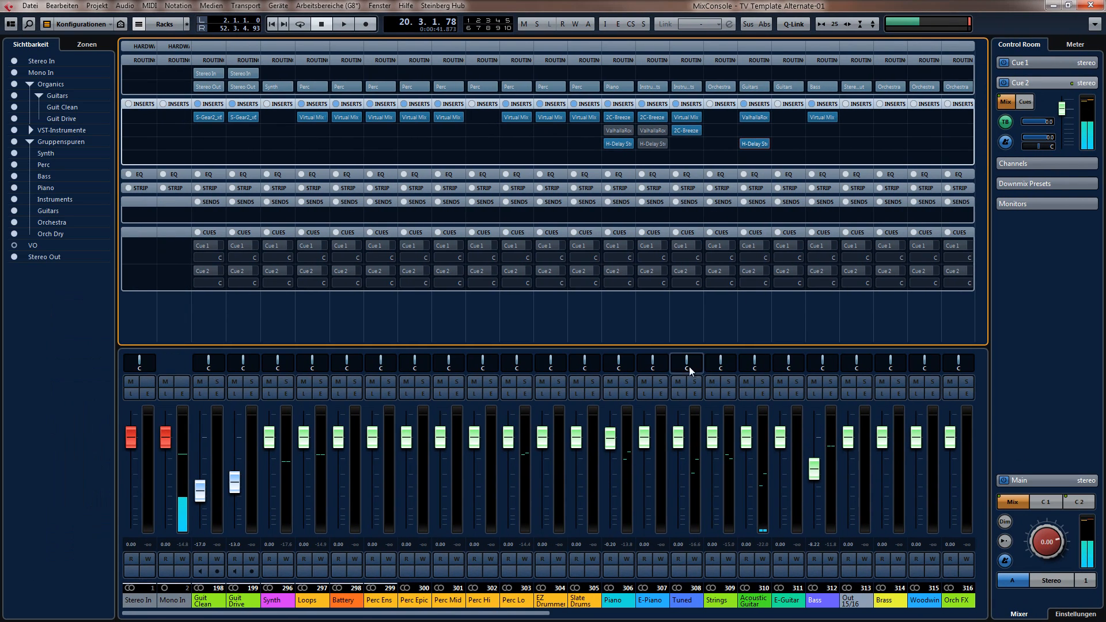
left_click(625, 382)
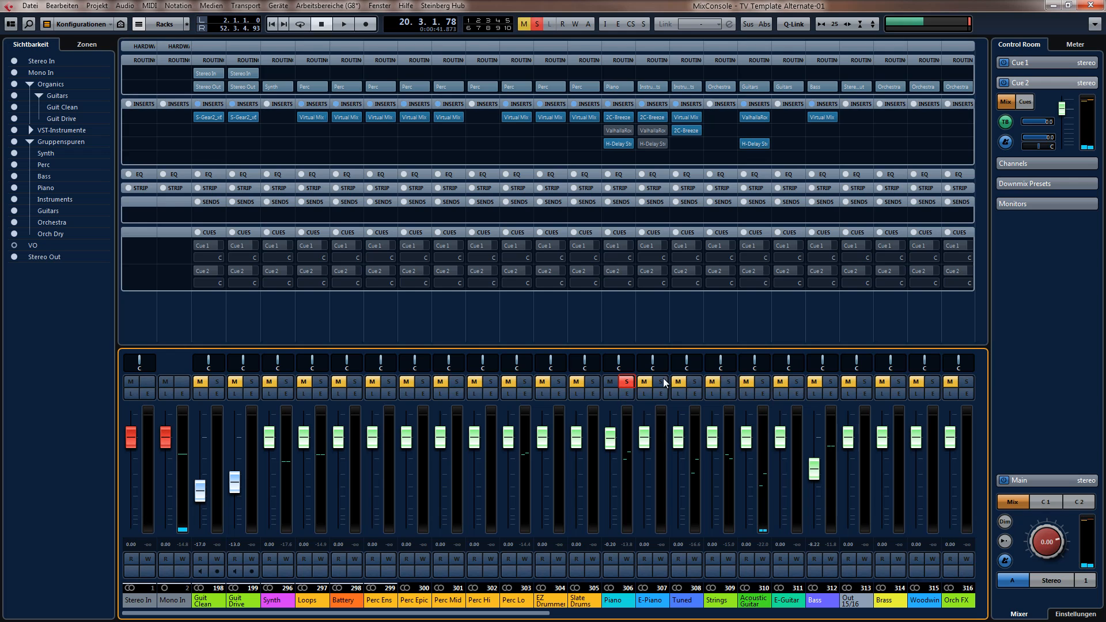
left_click(729, 383)
key("space")
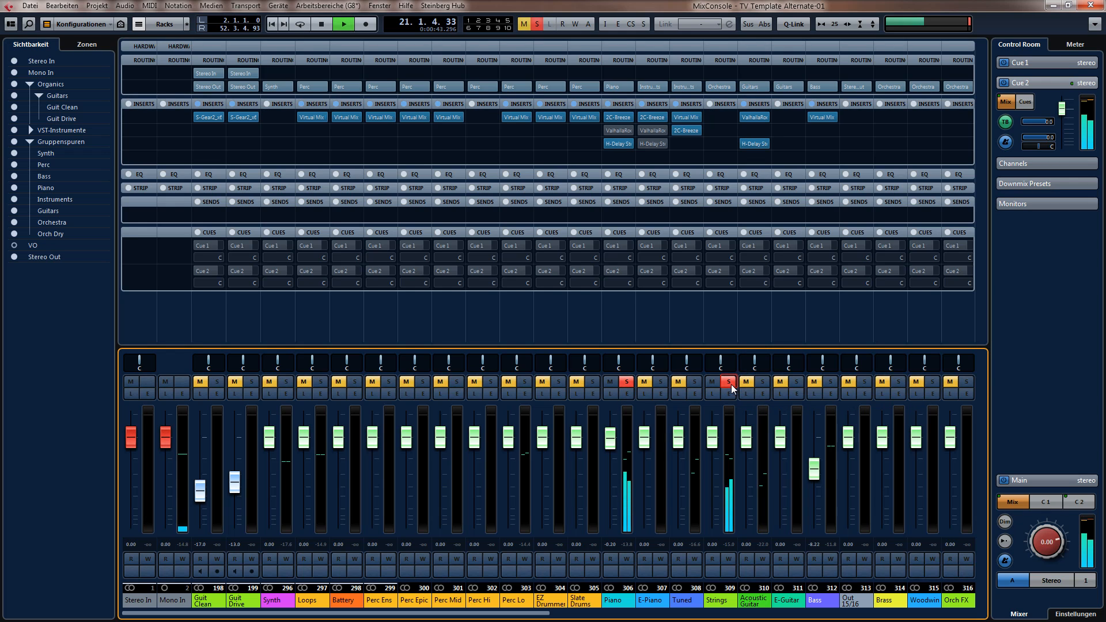
Replace the Strings solo with Acoustic Guitar during playback, and clear all solos in the project window
left_click(730, 384)
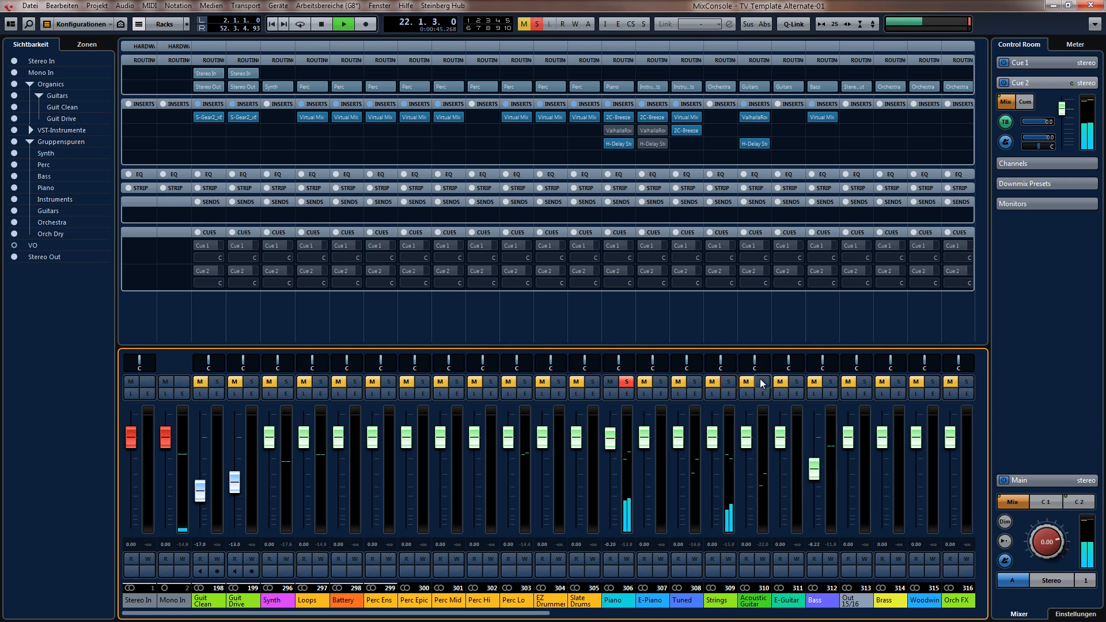
left_click(763, 382)
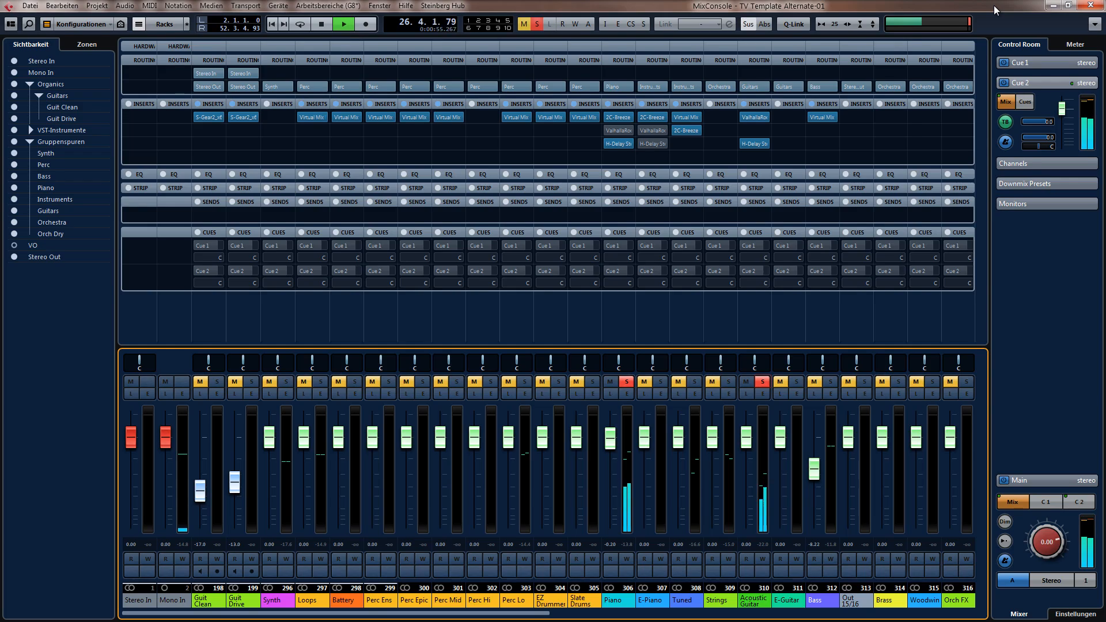
key("alt+KP_7")
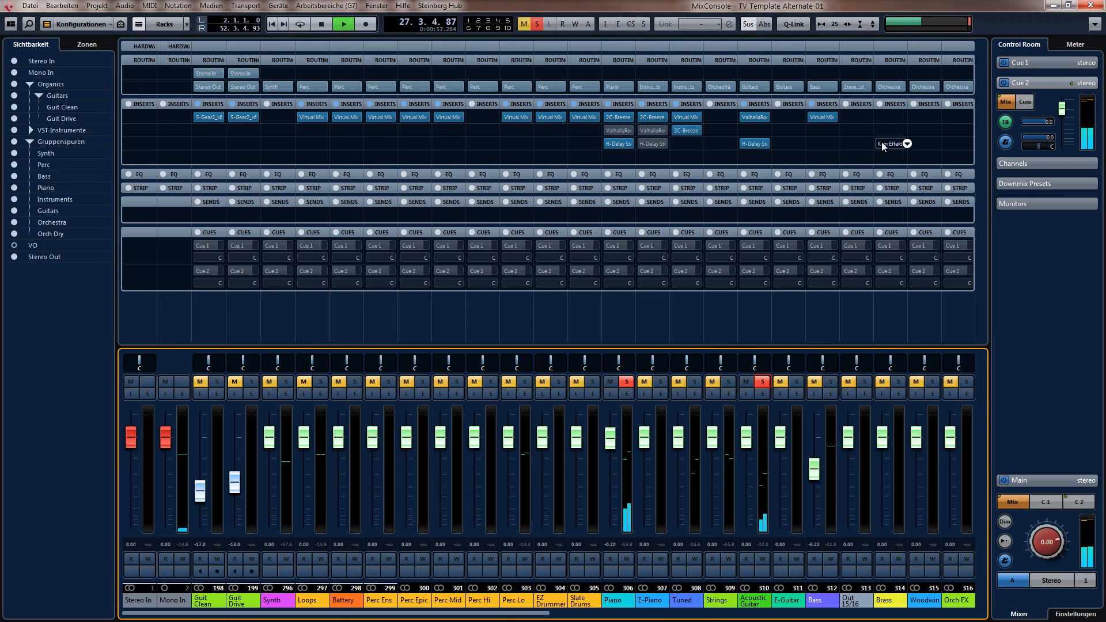
key("alt+KP_8")
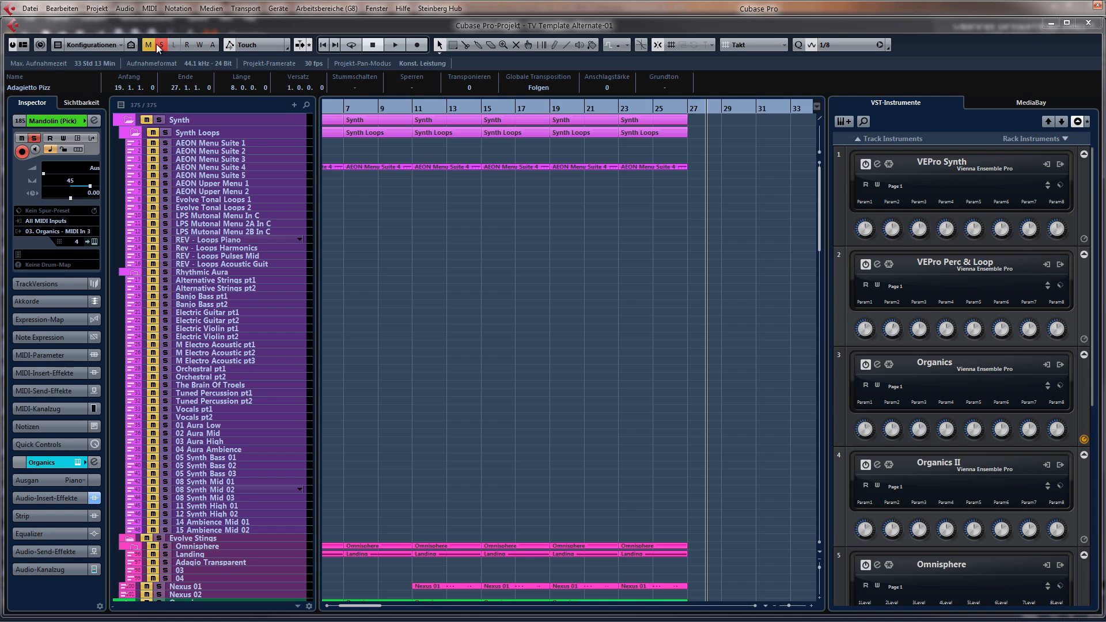
left_click(160, 46)
Play the arrangement from about bar 18 and examine the Organics and Orch tracks
scroll(528, 304, "down", 15)
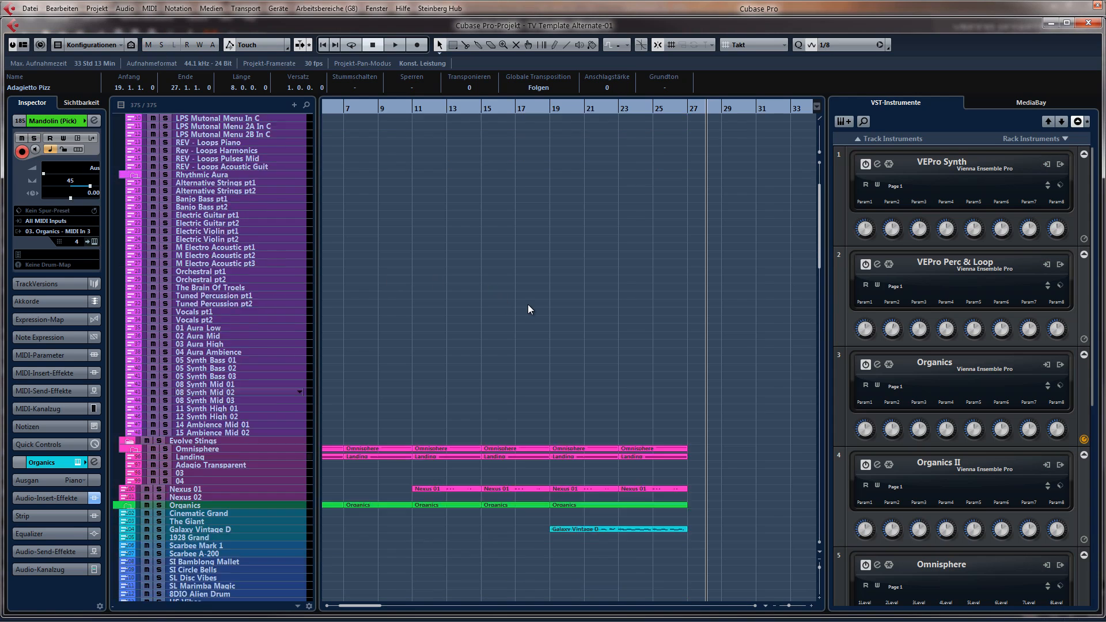
left_click(532, 109)
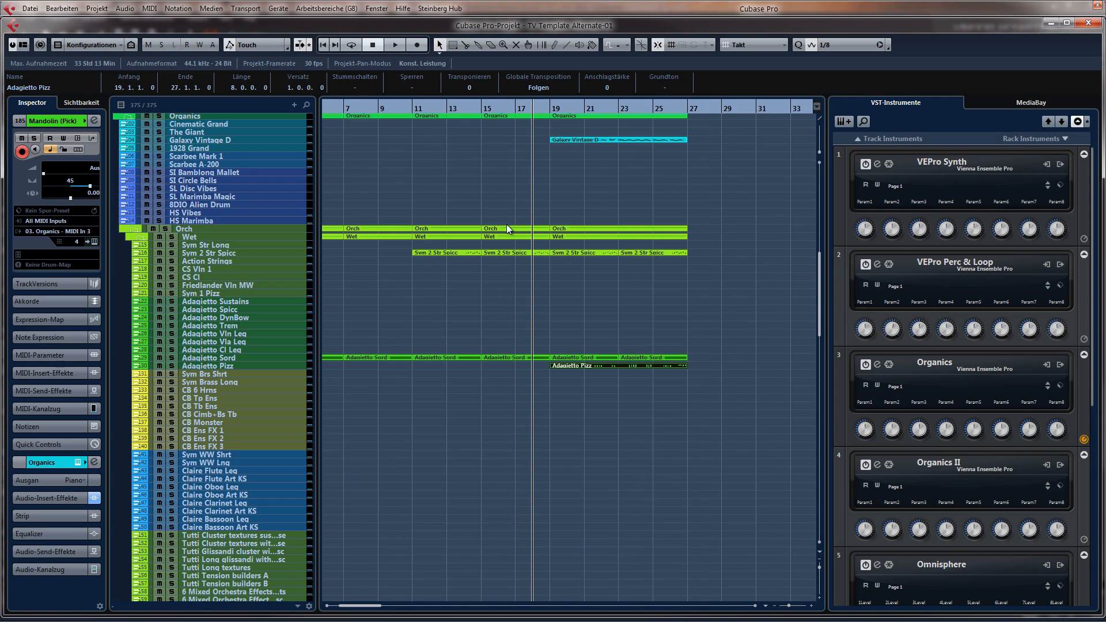
key("space")
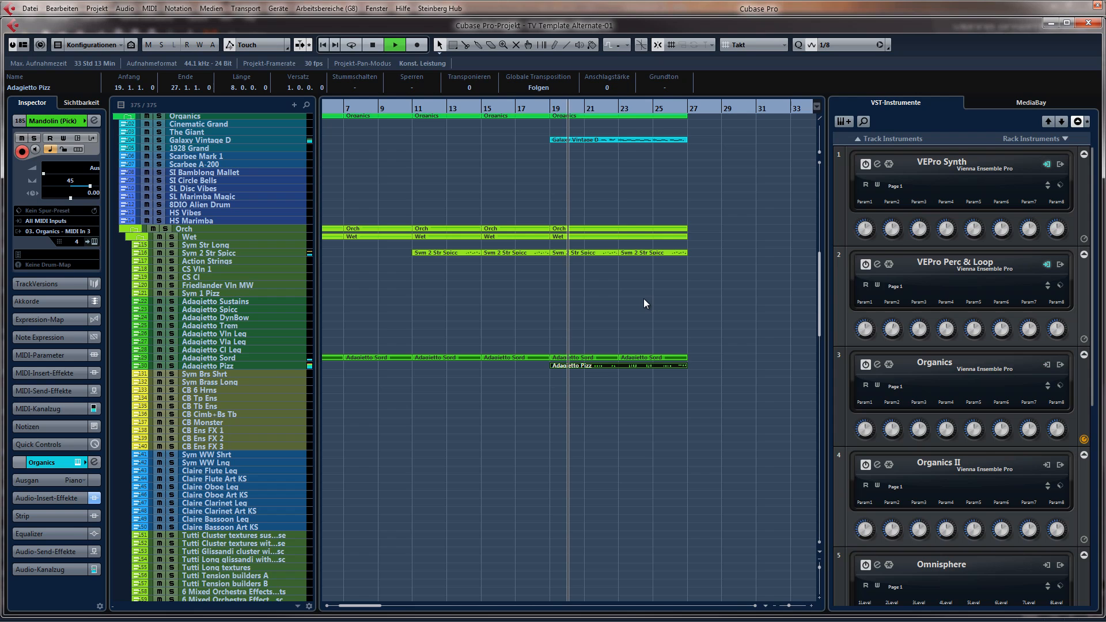
key("g")
key("g")
key("g")
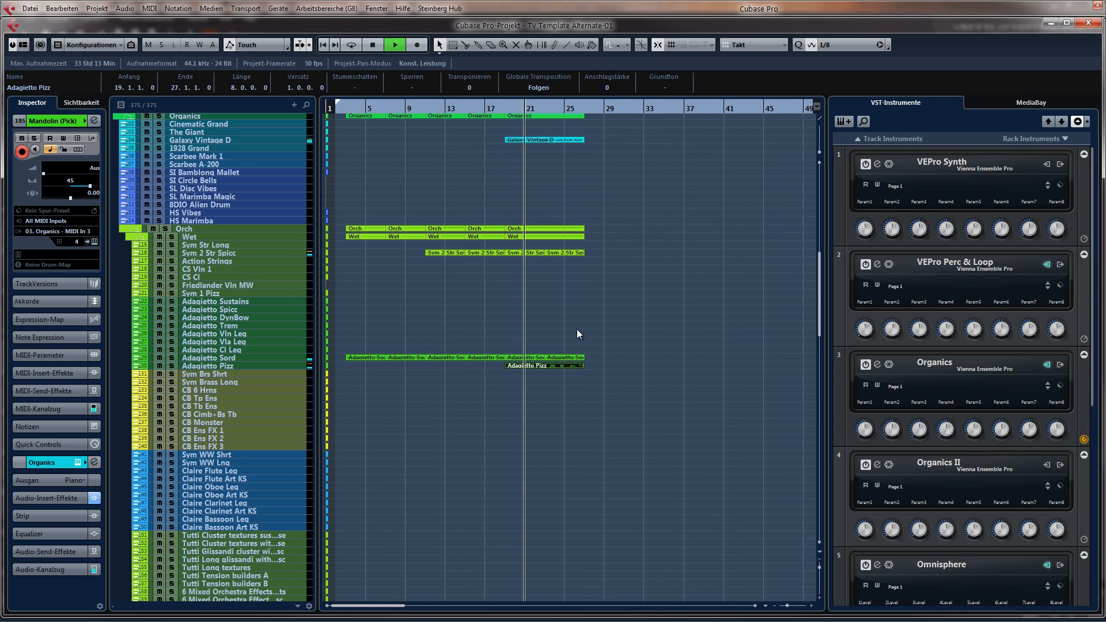
key("h")
key("h")
key("h")
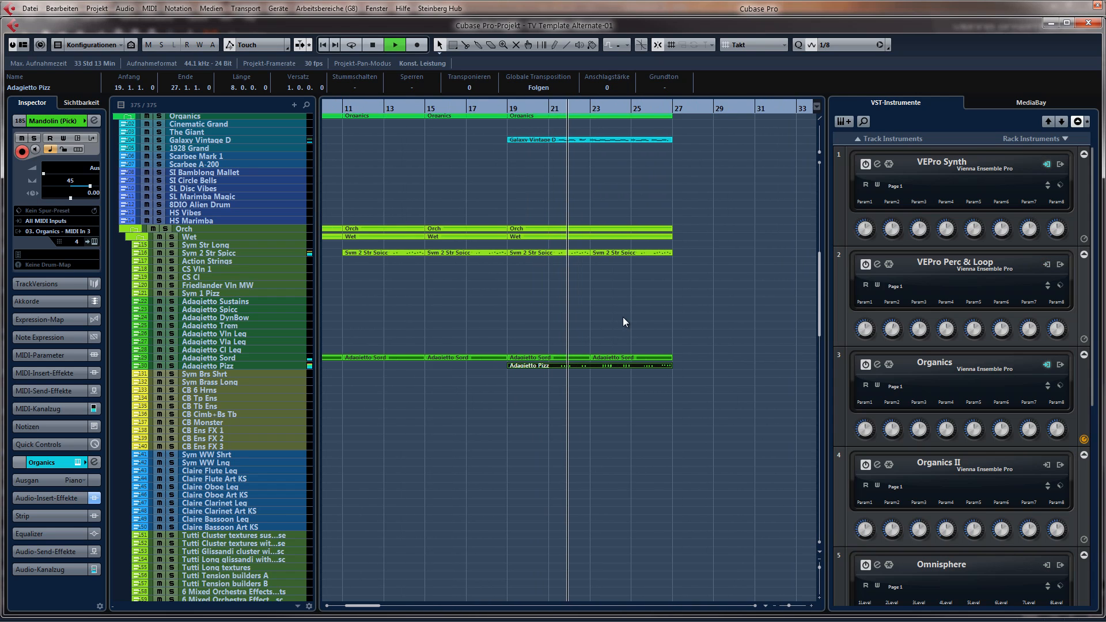
key("g")
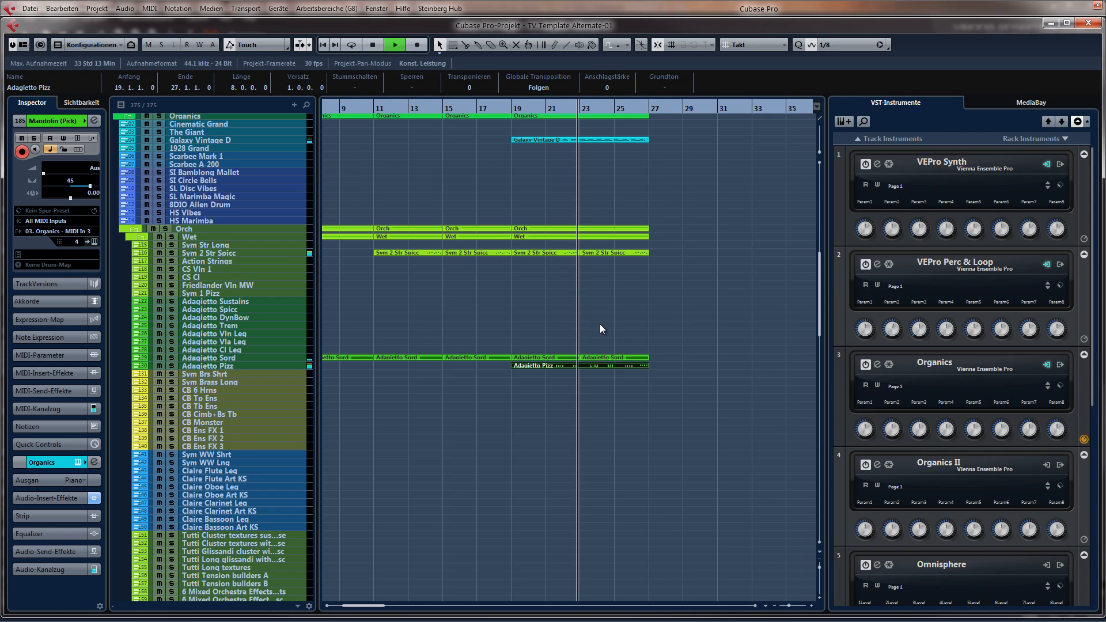
Examine the percussion loop tracks during playback, stop, and set the playhead to bar 19
scroll(600, 330, "down", 5)
scroll(600, 325, "up", 5)
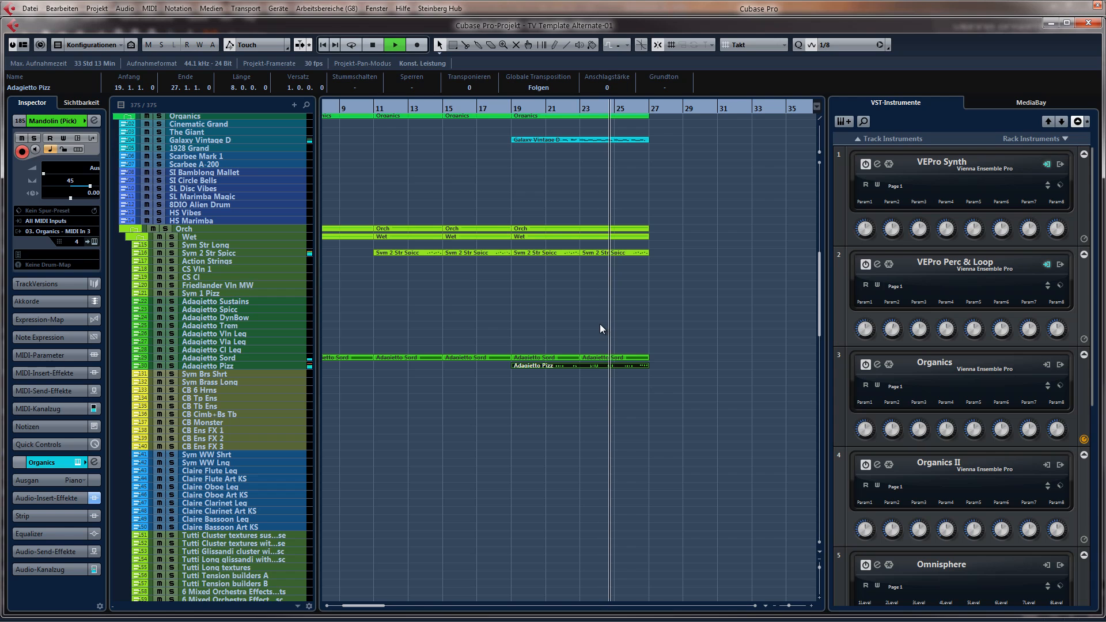
key("g")
key("g")
scroll(599, 329, "down", 20)
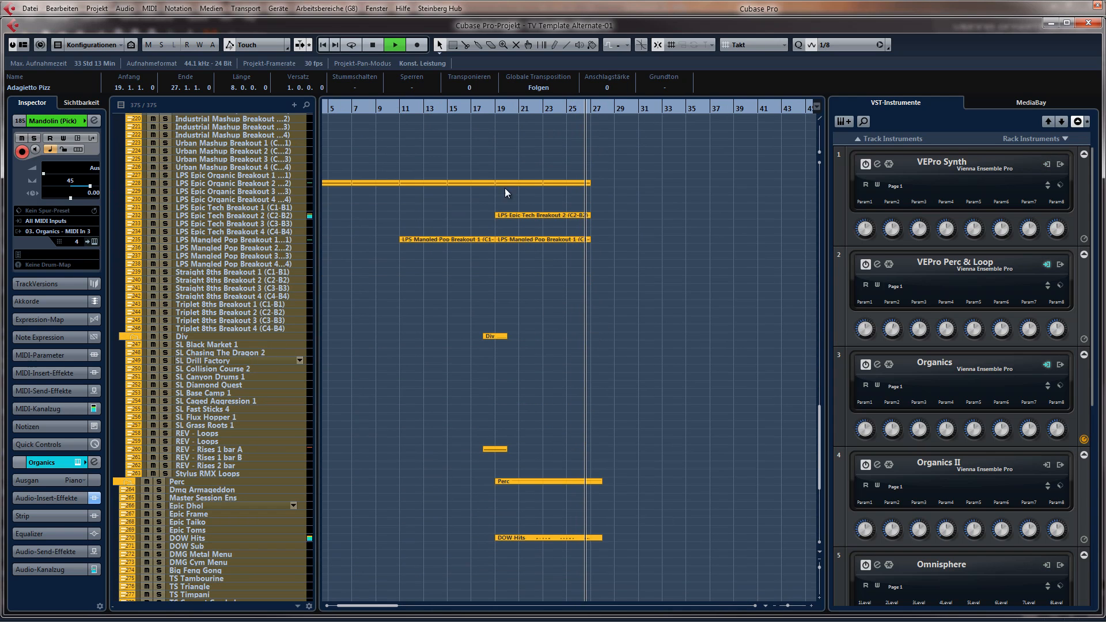
key("space")
left_click(496, 109)
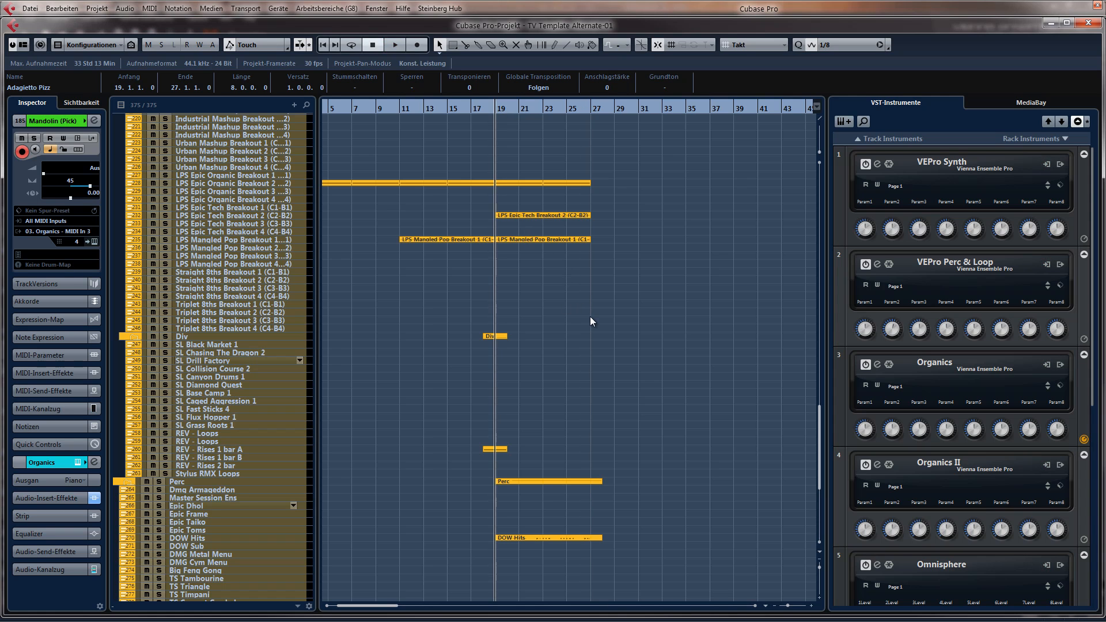
Examine the Perc, Battery and group tracks, and select the DOW Hits event
scroll(592, 331, "down", 8)
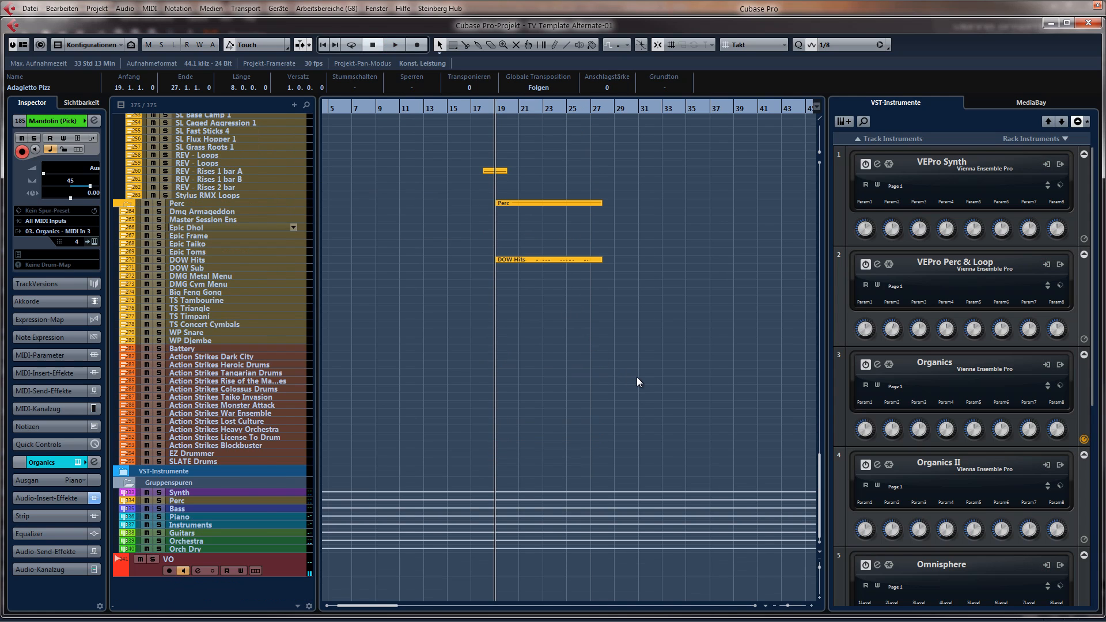
scroll(637, 378, "up", 3)
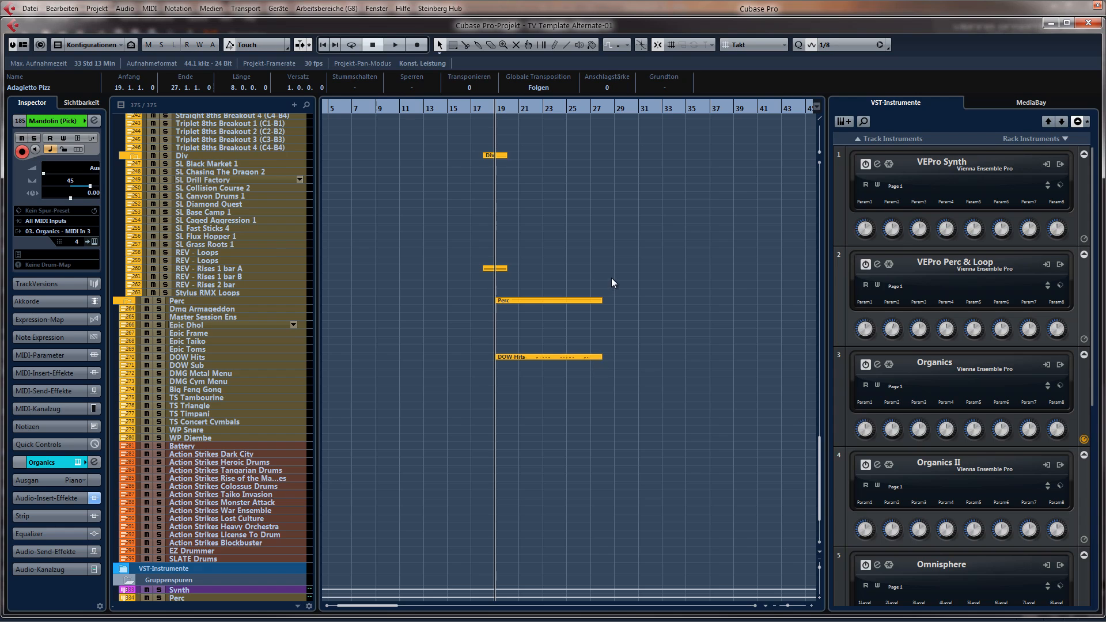
scroll(612, 279, "up", 3)
scroll(598, 343, "down", 3)
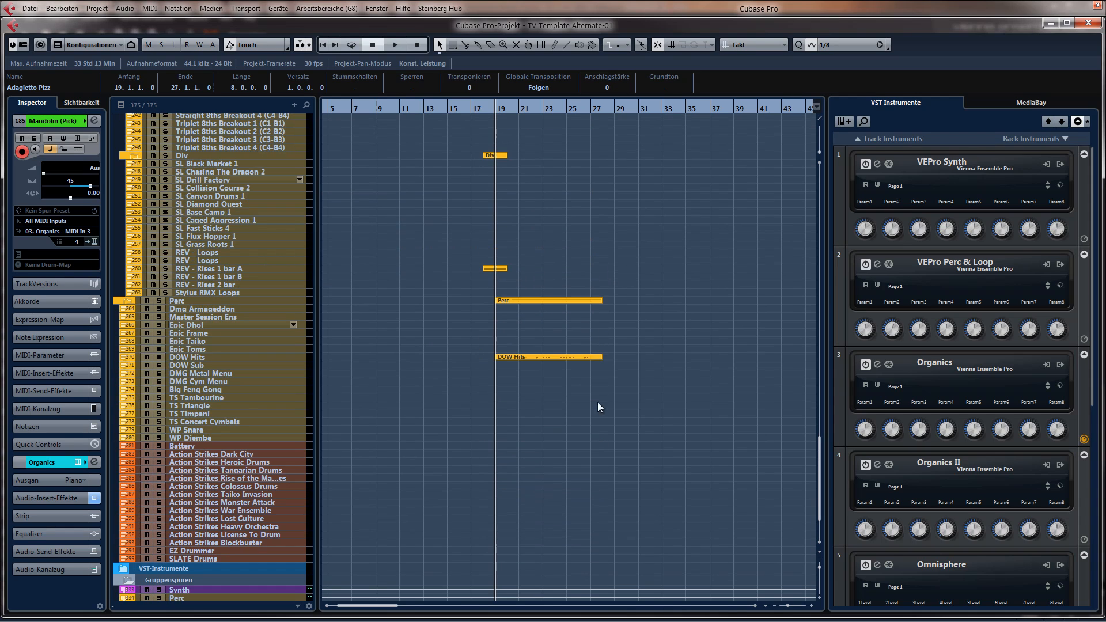
left_click(601, 358)
Show only tracks with data between the locators and play the arrangement from the left locator
scroll(650, 324, "up", 10)
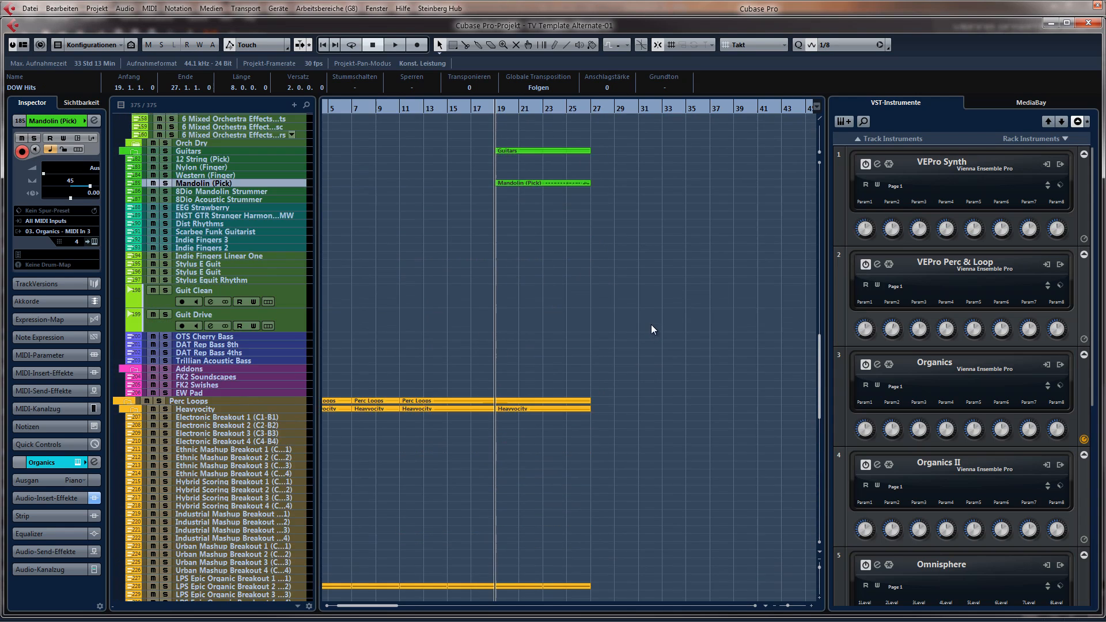
scroll(649, 323, "up", 7)
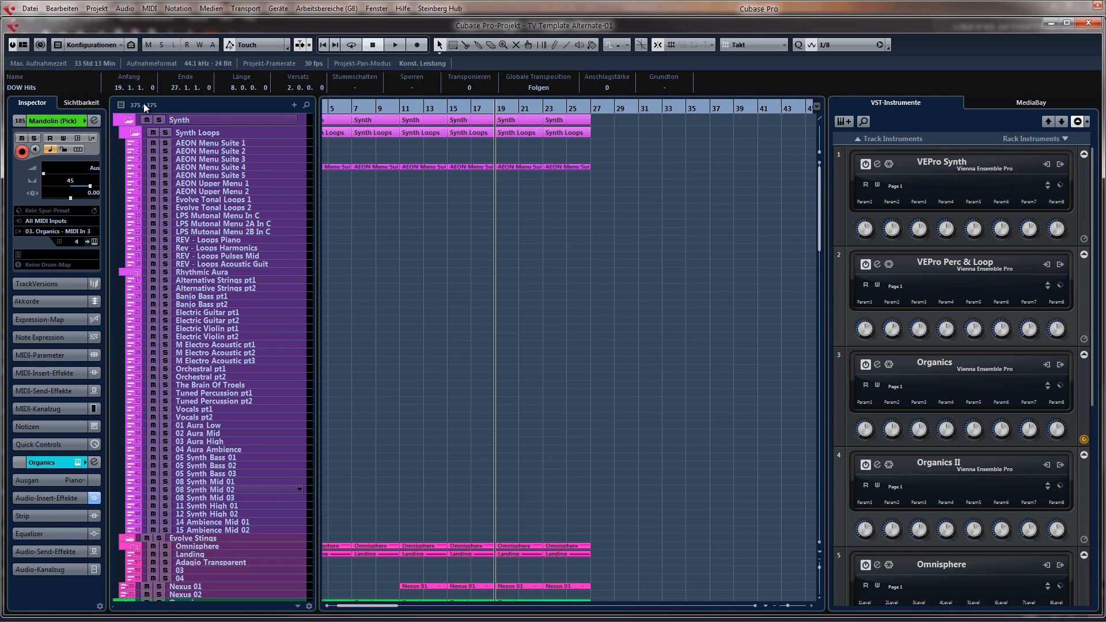
left_click_drag(400, 309, 269, 306)
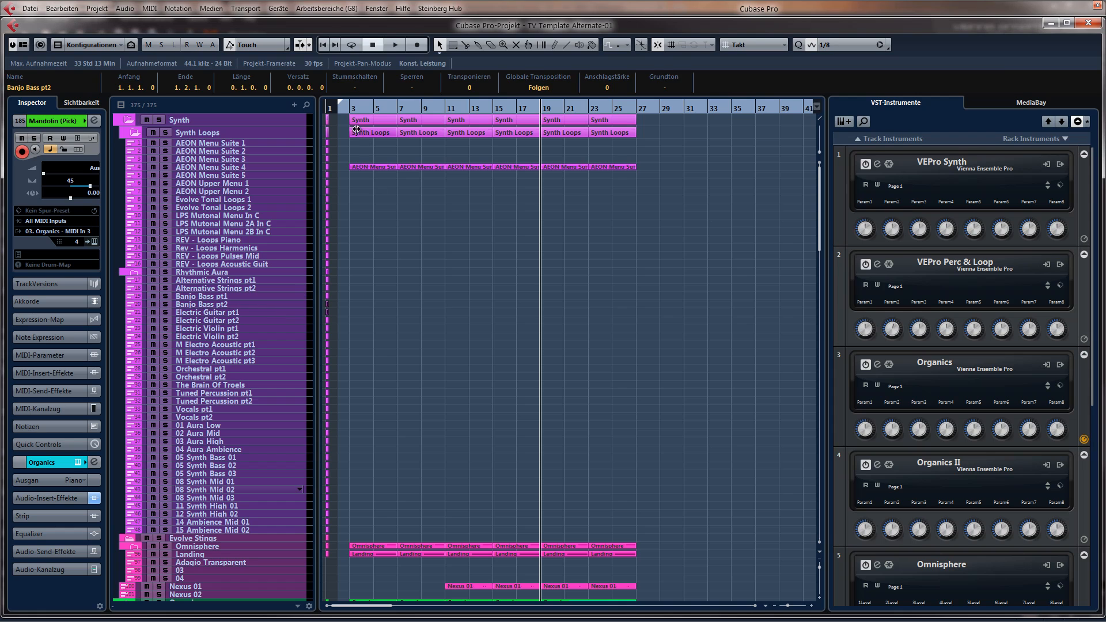
left_click(79, 103)
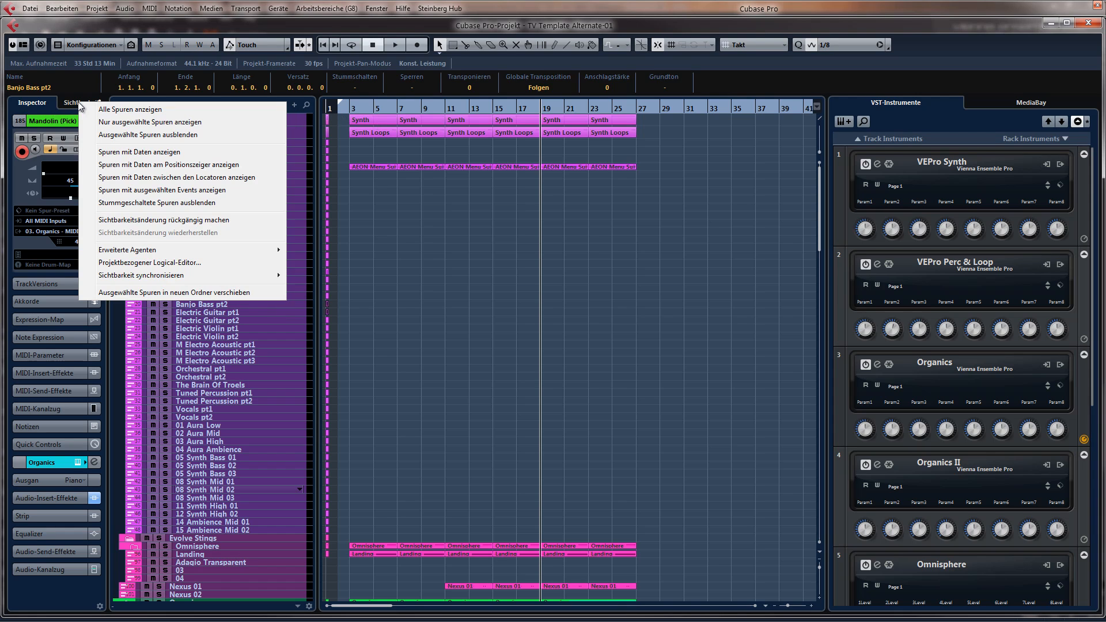
left_click(150, 178)
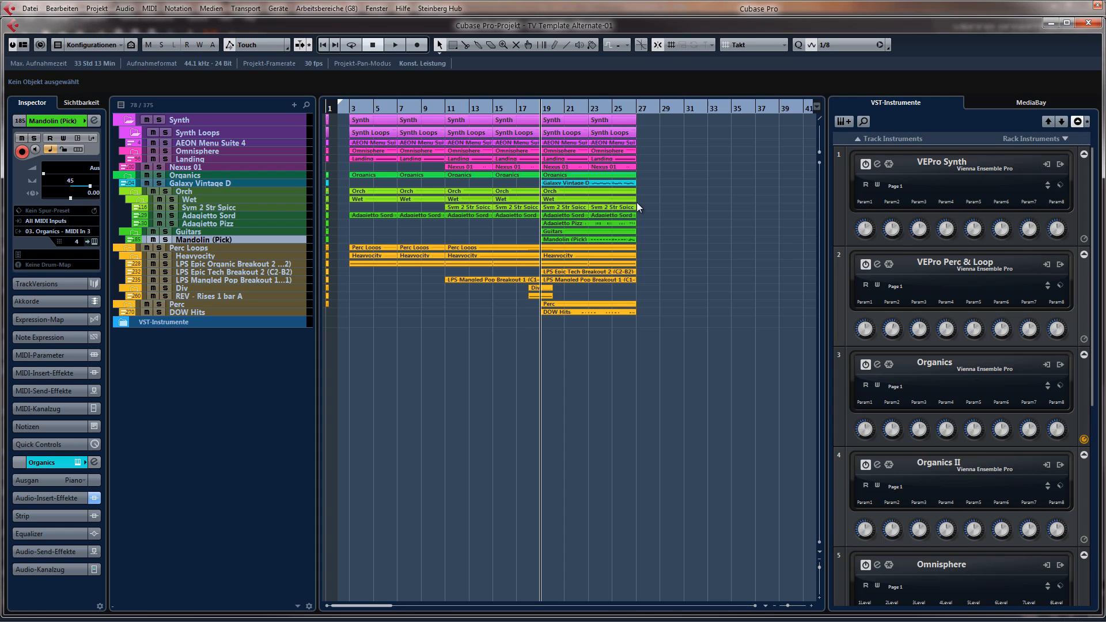
key("KP_1")
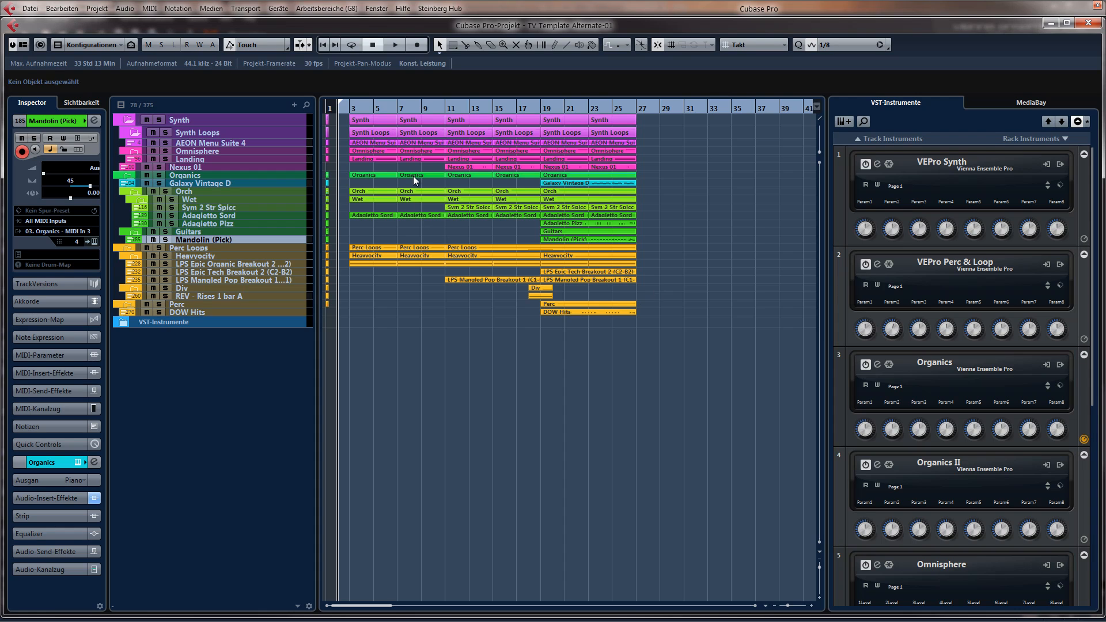
key("space")
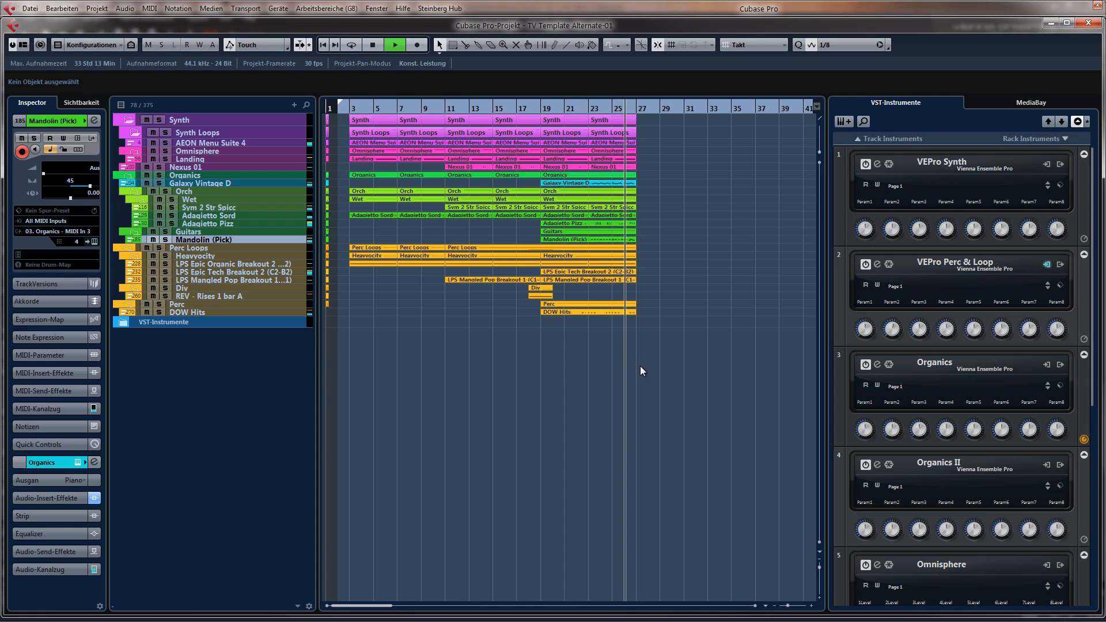
Stop playback and duplicate the events from bar 19 to bar 27 on all used tracks, placing the copies from bar 27
key("space")
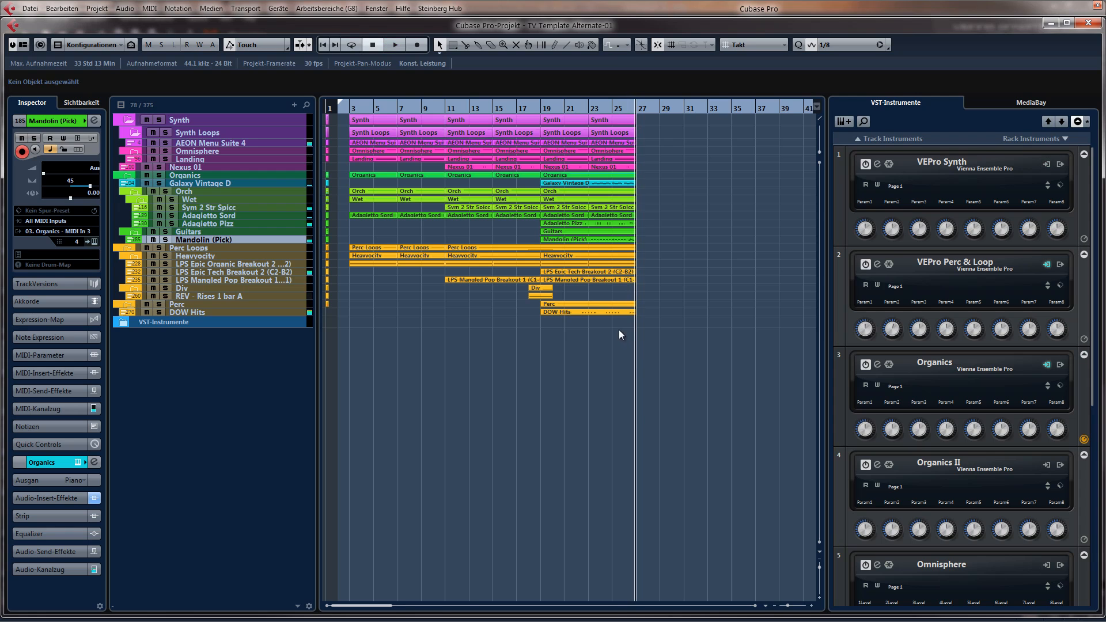
left_click_drag(652, 369, 567, 113)
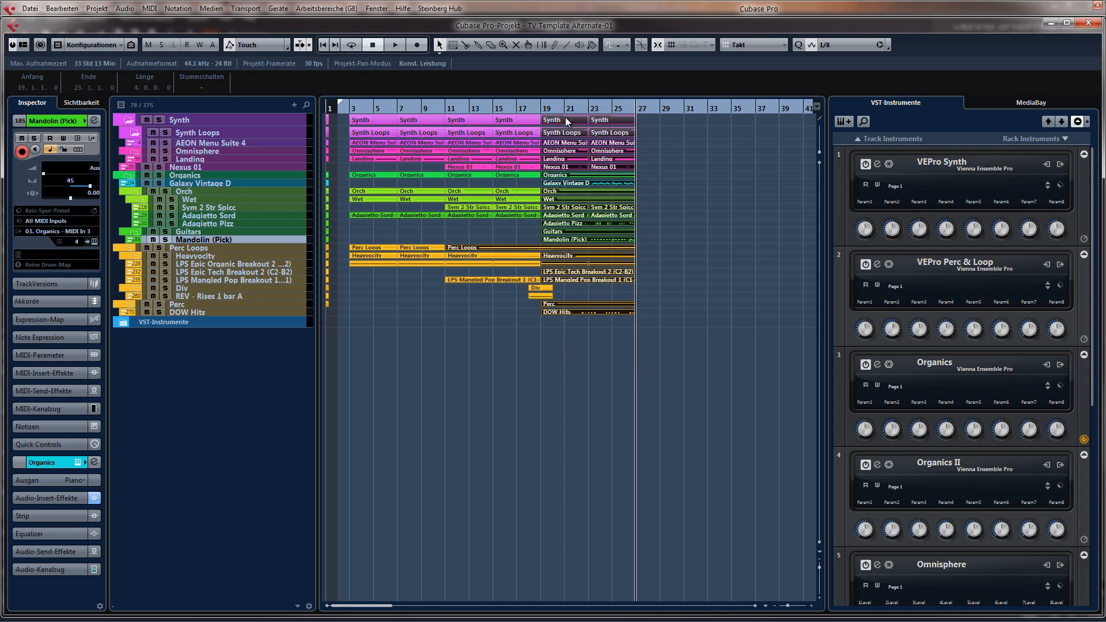
left_click(563, 332)
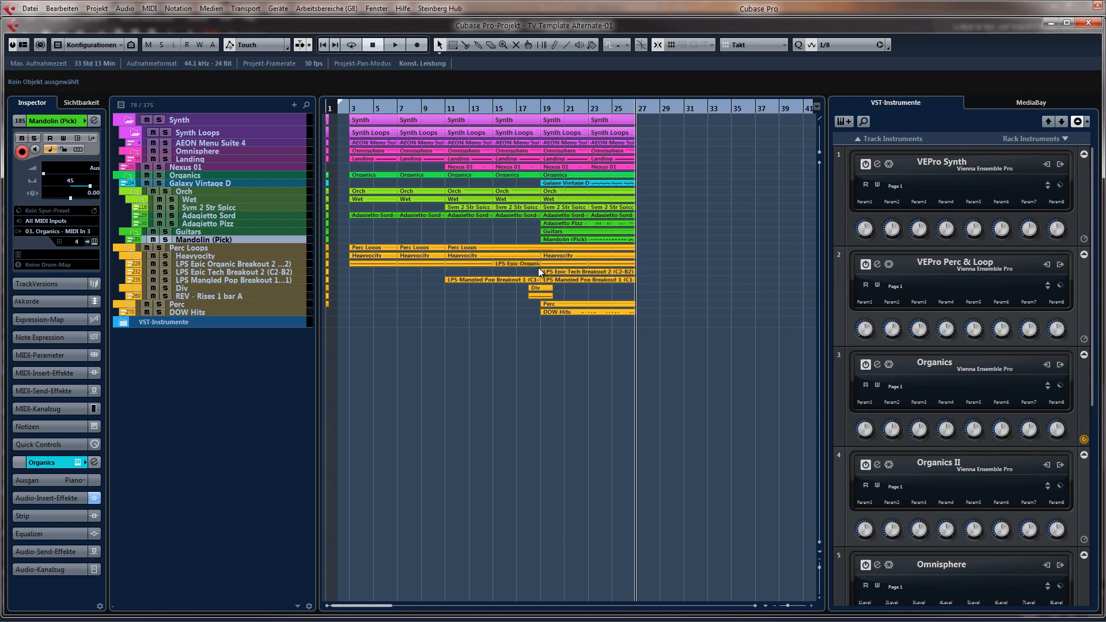
left_click(523, 280)
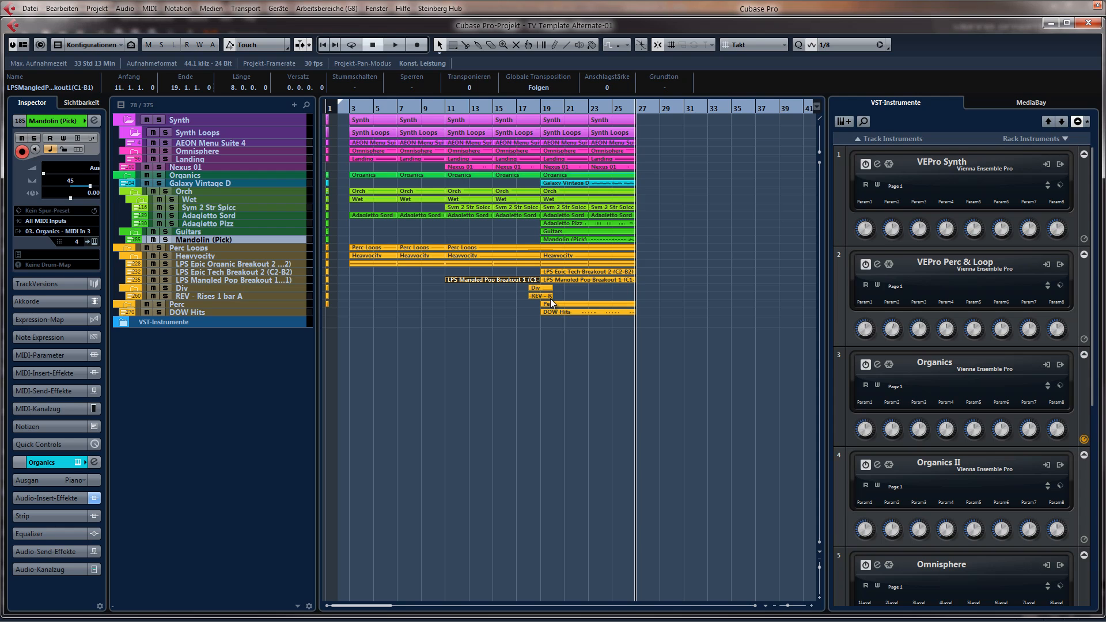
left_click_drag(649, 351, 551, 117)
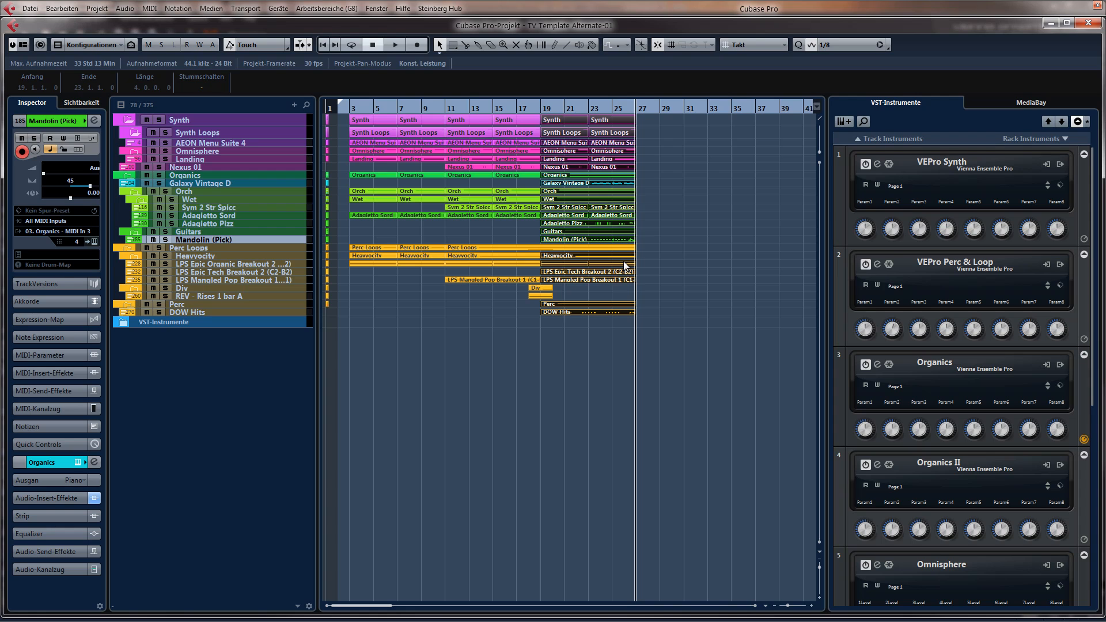
key("ctrl+d")
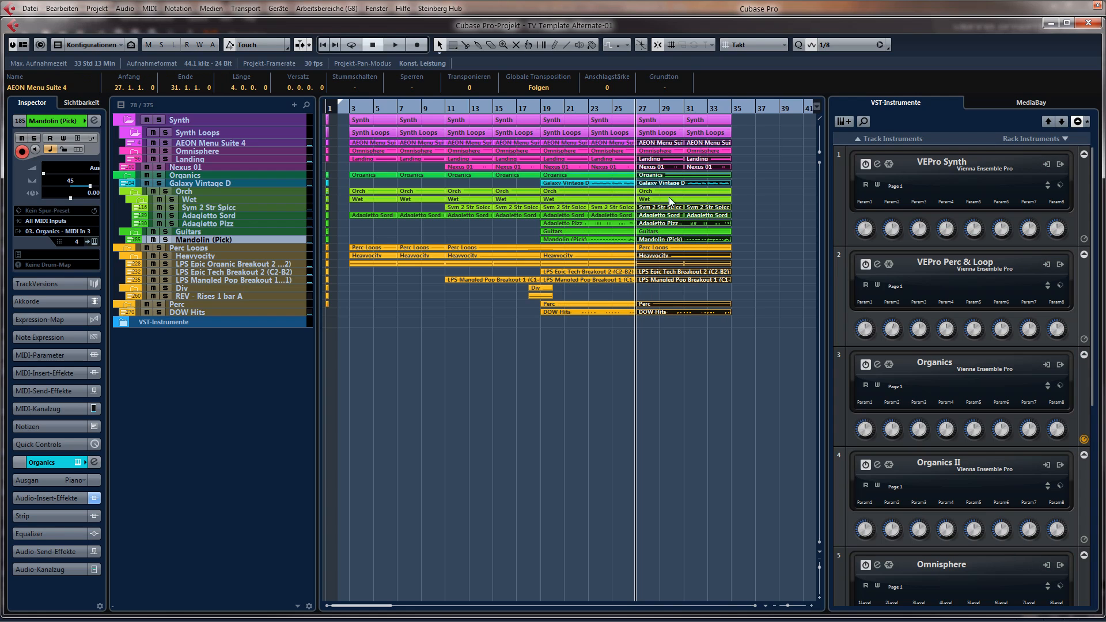
Play the arrangement from bar 19 and copy the REV - Rises 1 bar A event to bar 34
left_click(540, 107)
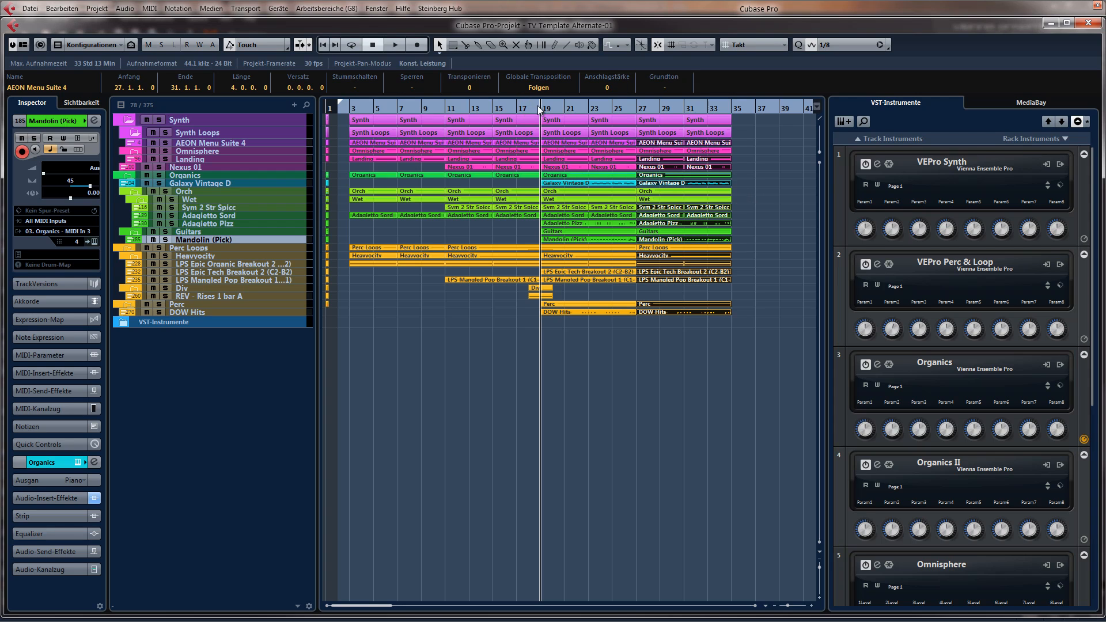
key("space")
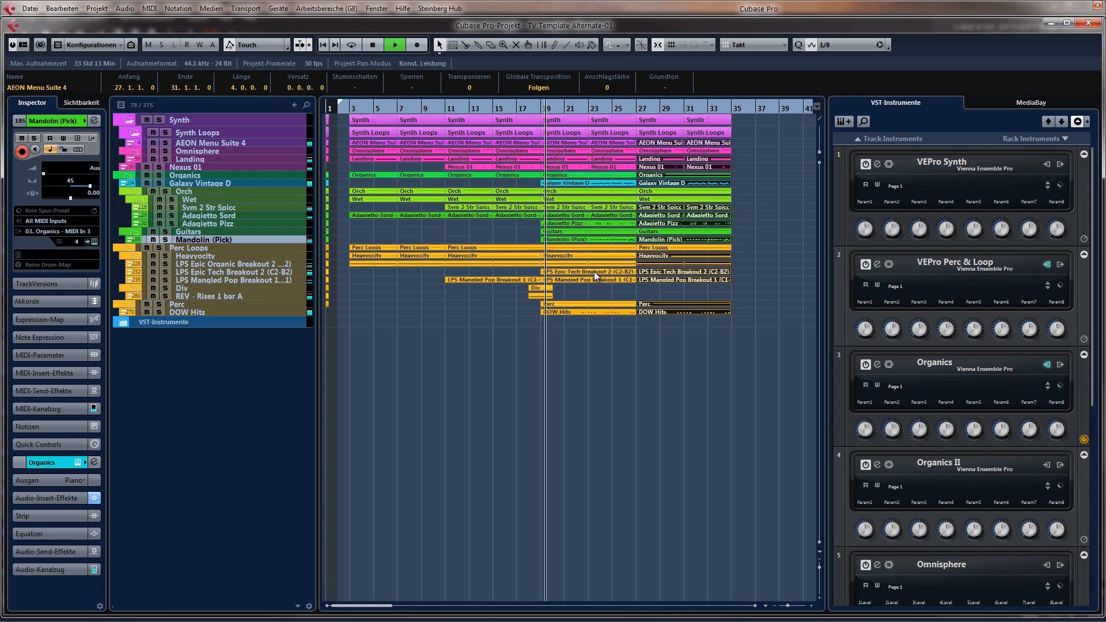
left_click(563, 297)
left_click_drag(538, 296, 731, 296)
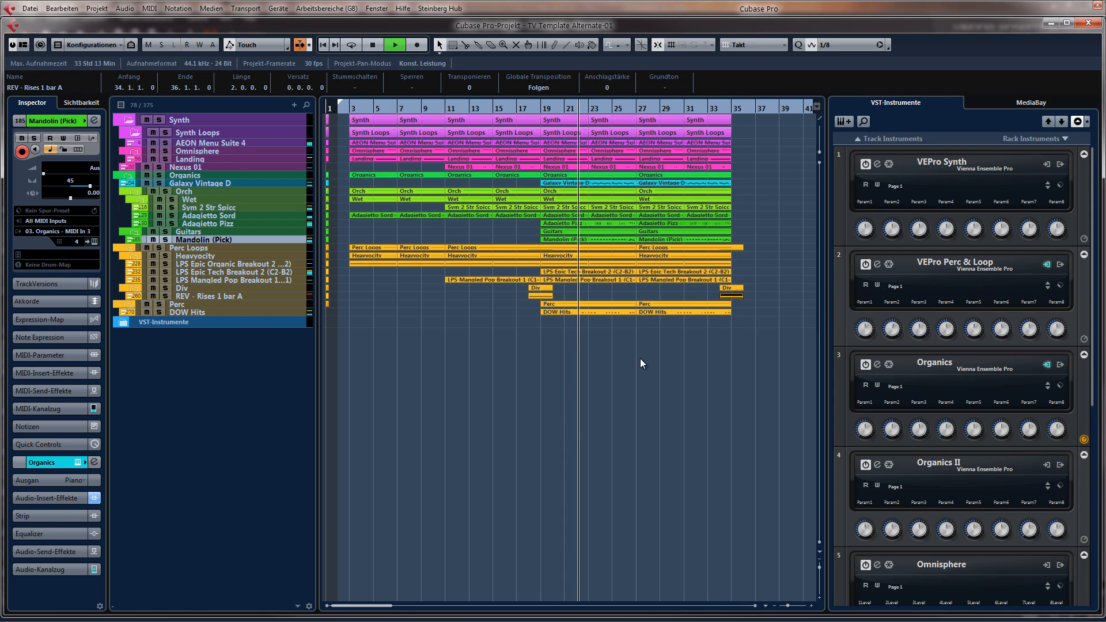
Show all tracks again and record a MIDI part on the CS Vln 1 track from bar 26 to about bar 35
left_click(137, 104)
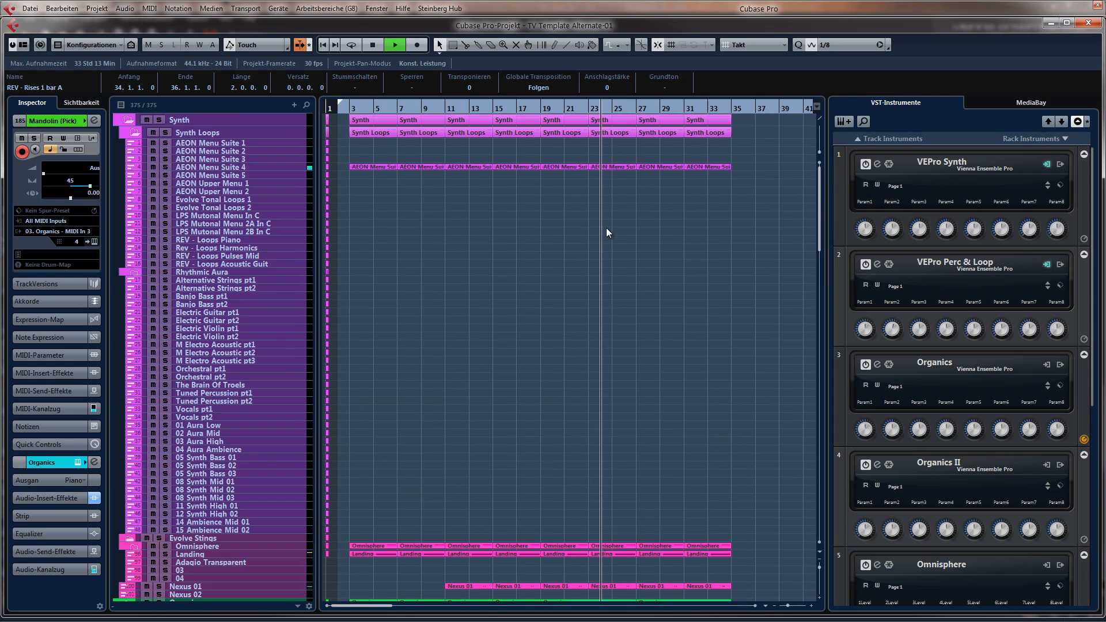
scroll(461, 313, "down", 10)
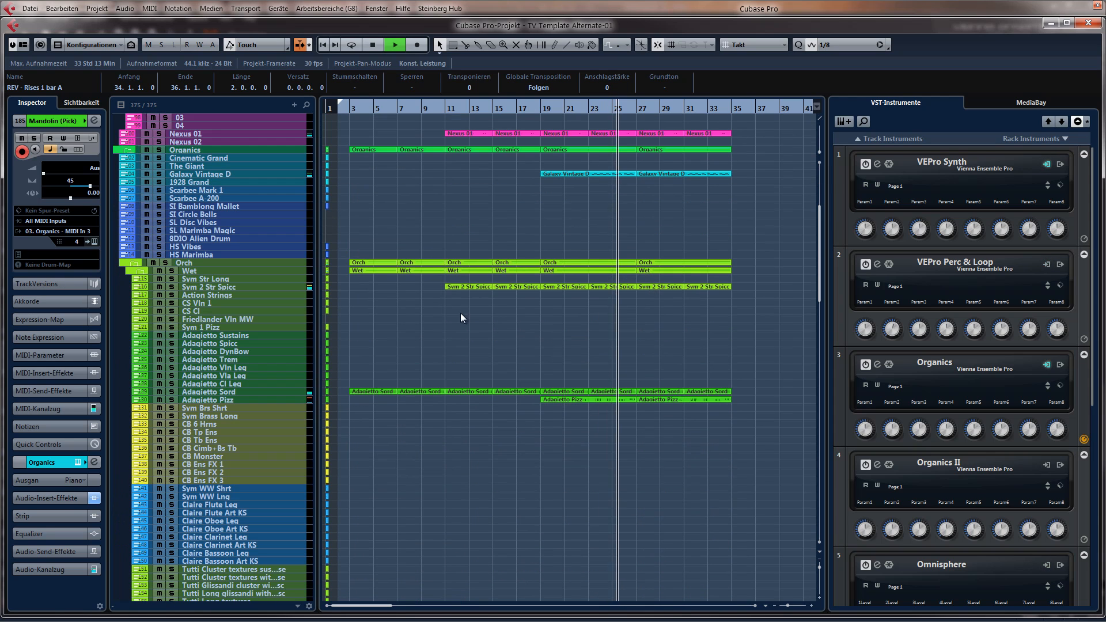
left_click(212, 304)
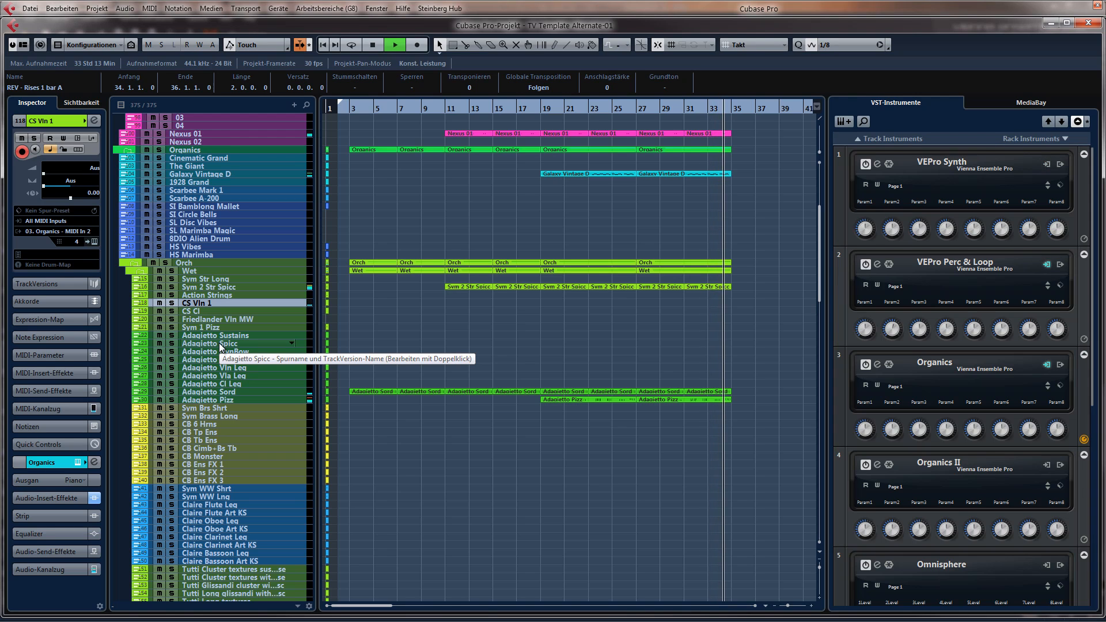
key("space")
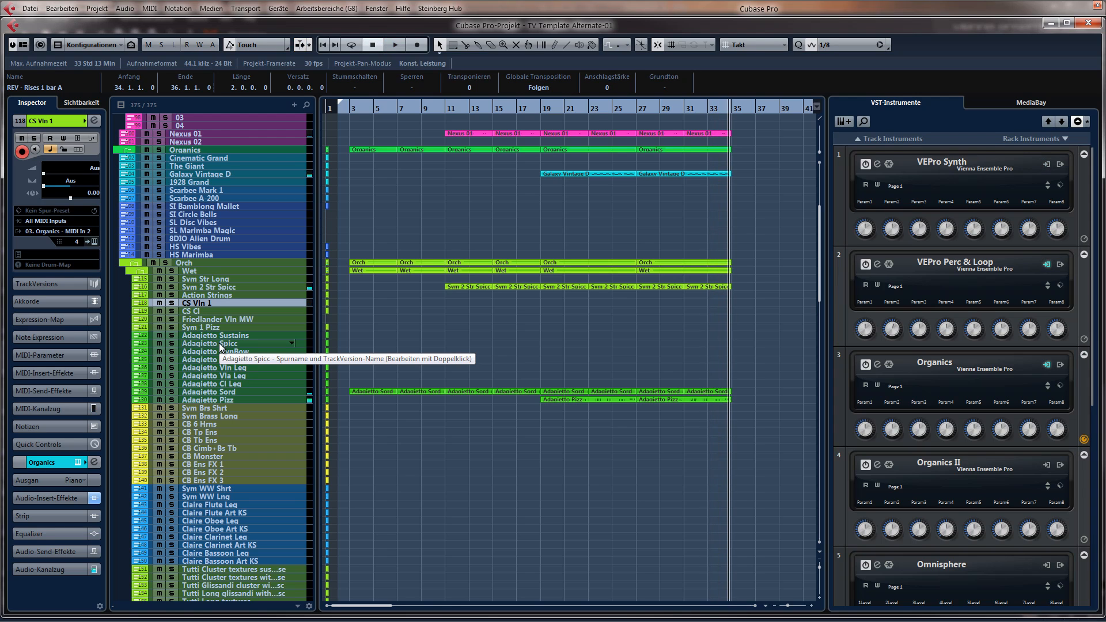
left_click(624, 105)
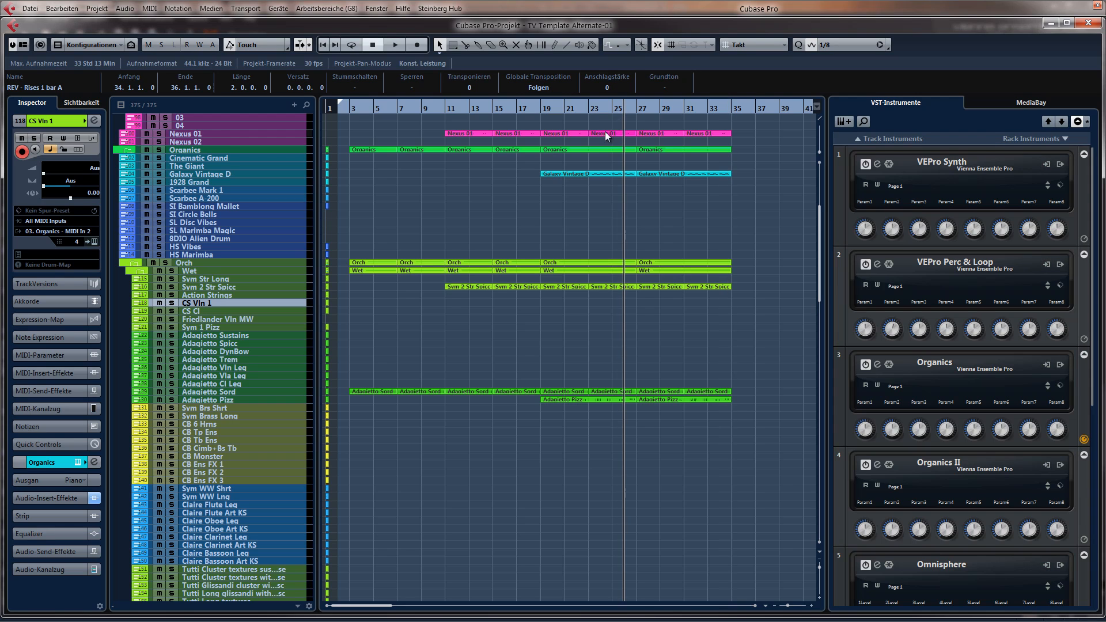
key("KP_Multiply")
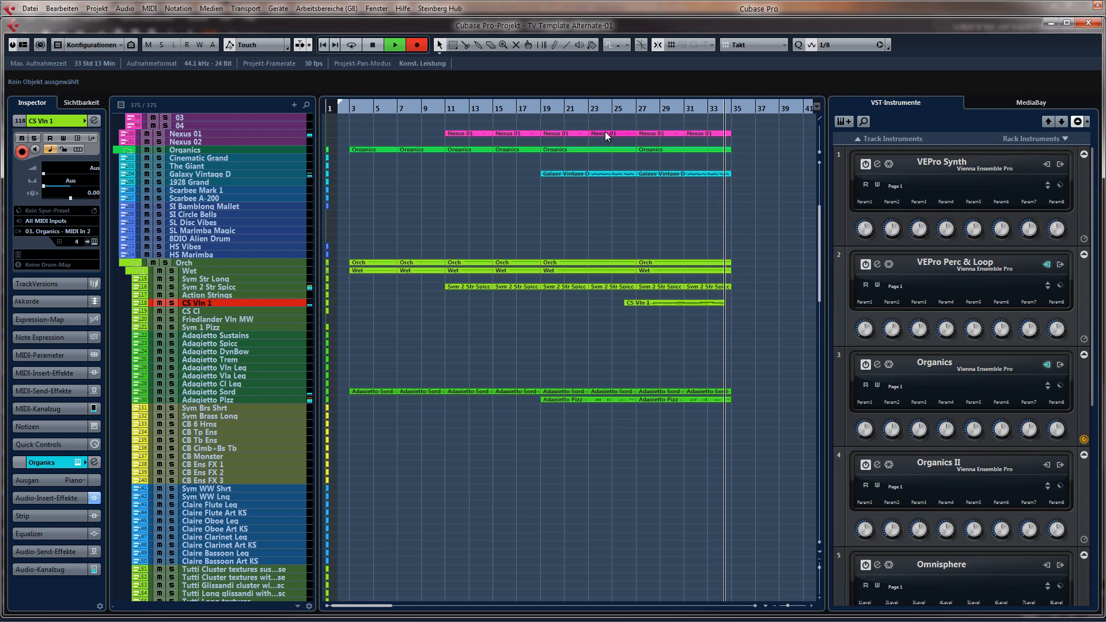
key("space")
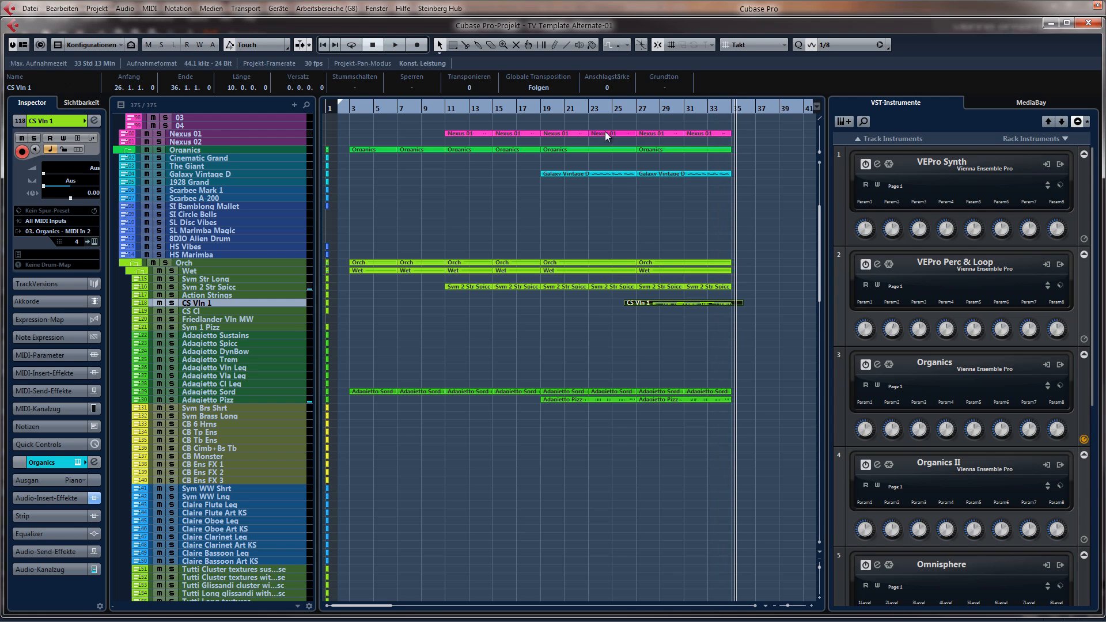
Examine the notes and modulation curve of the CS Vln 1 event in the Key Editor, and play the arrangement from bar 26
double_click(669, 302)
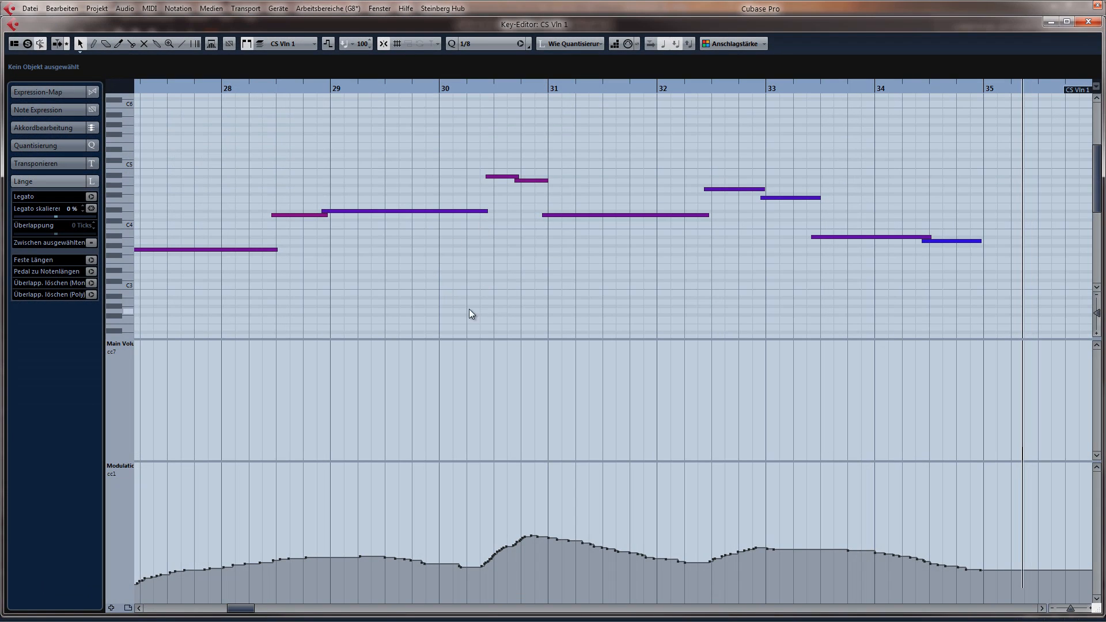
left_click_drag(471, 314, 325, 318)
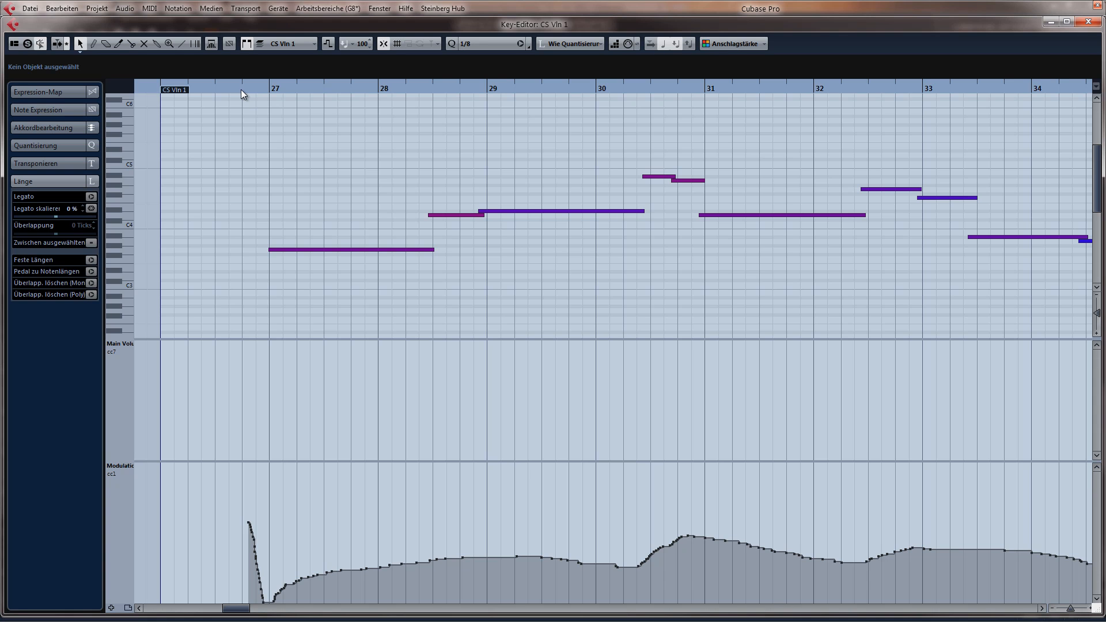
key("Escape")
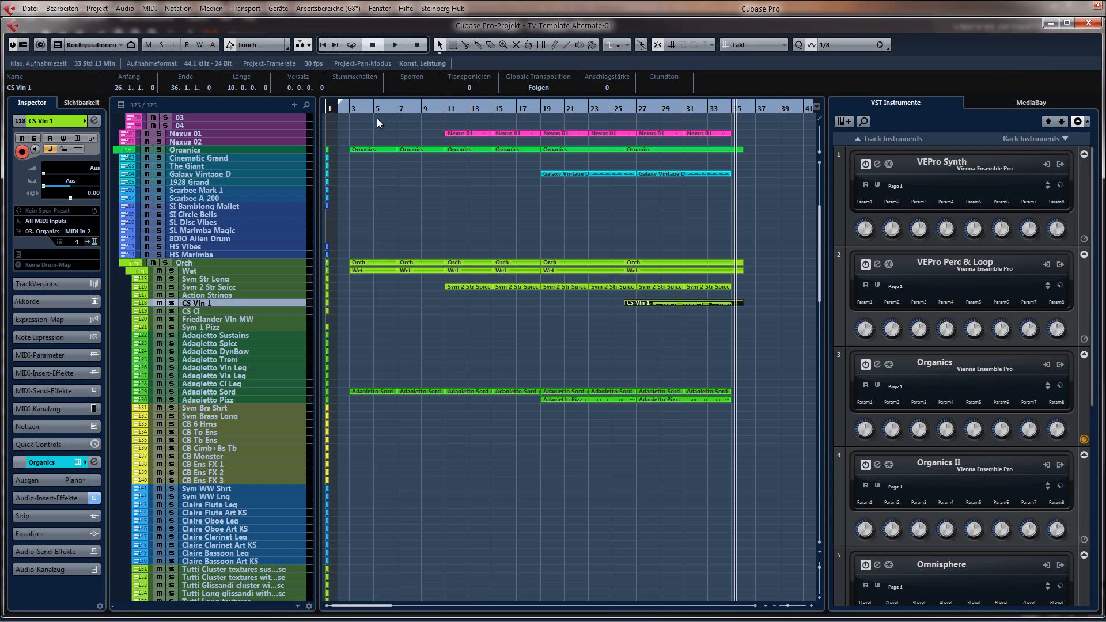
left_click(617, 114)
double_click(659, 300)
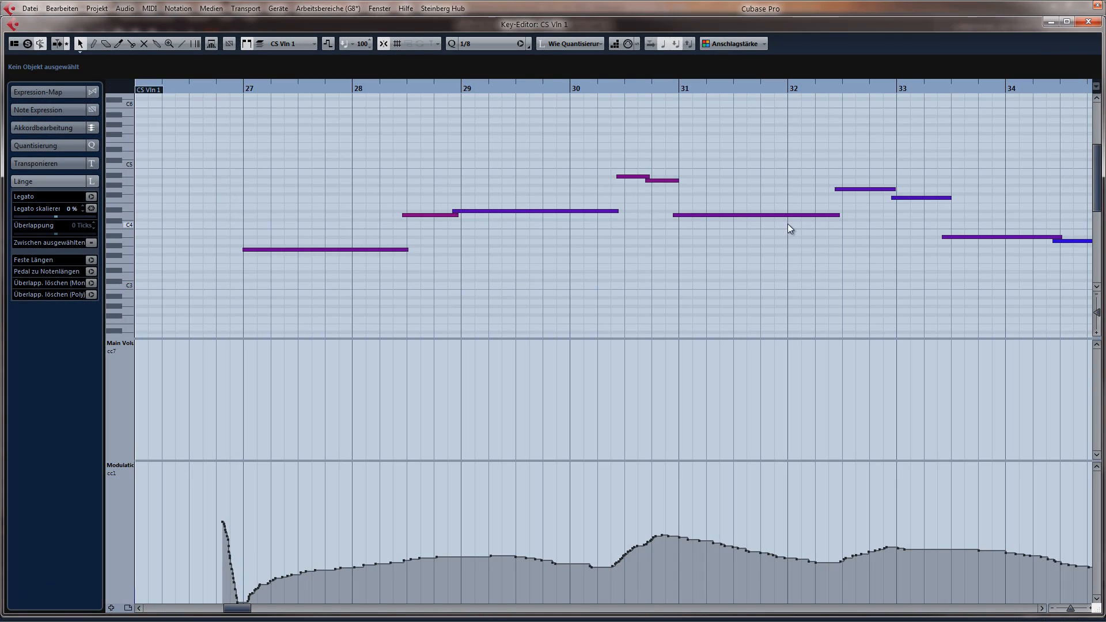
key("Escape")
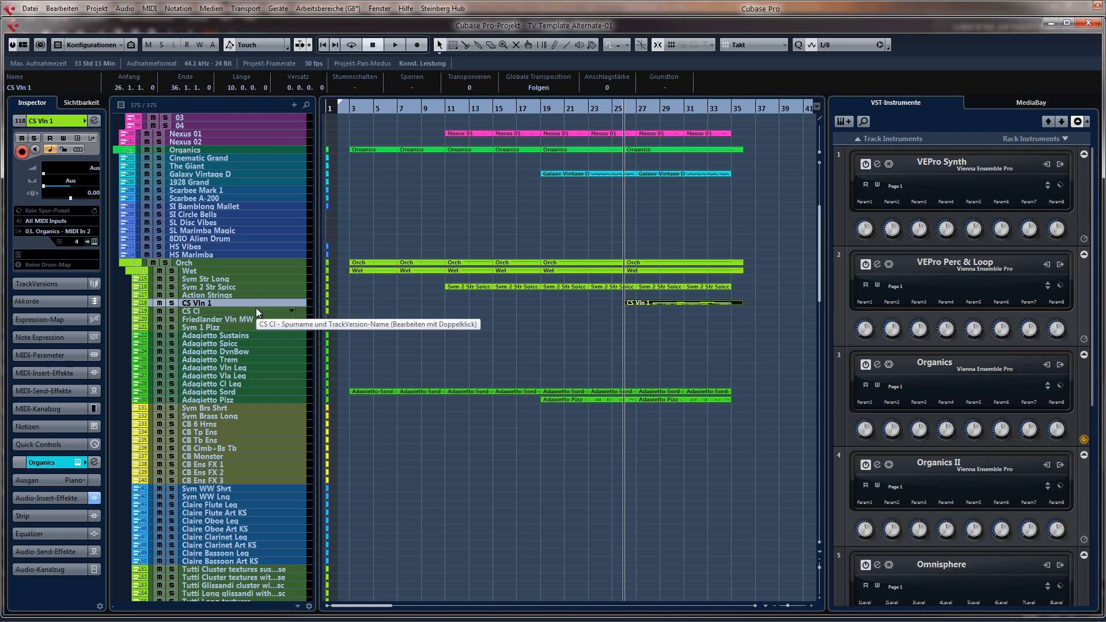
key("space")
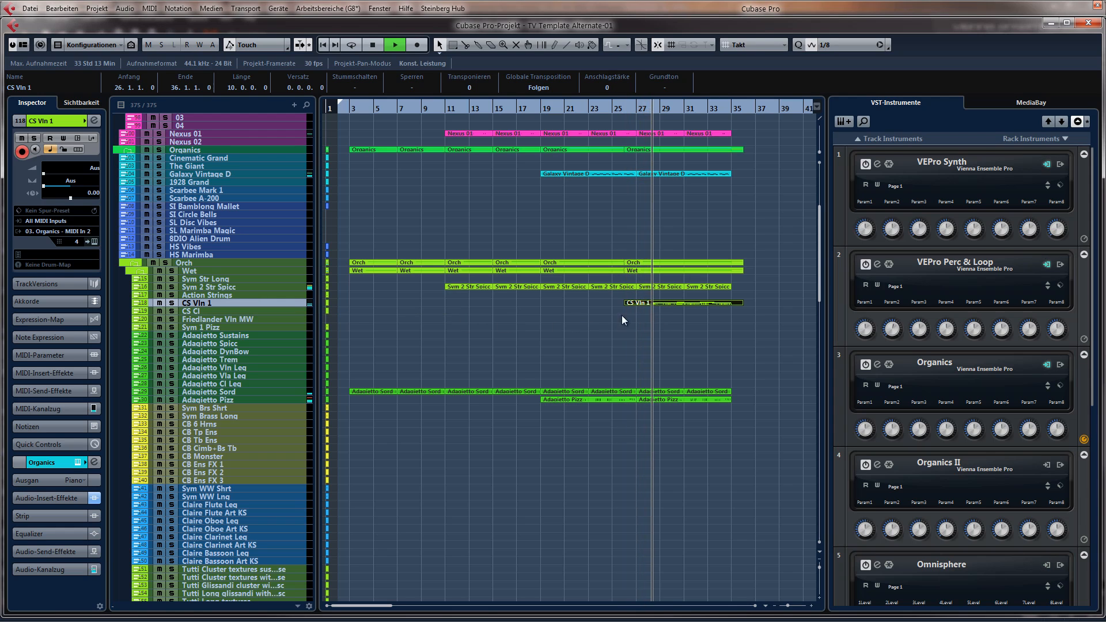
Record a MIDI part on the Claire Flute Leg track from bar 26 to about bar 35
left_click(237, 505)
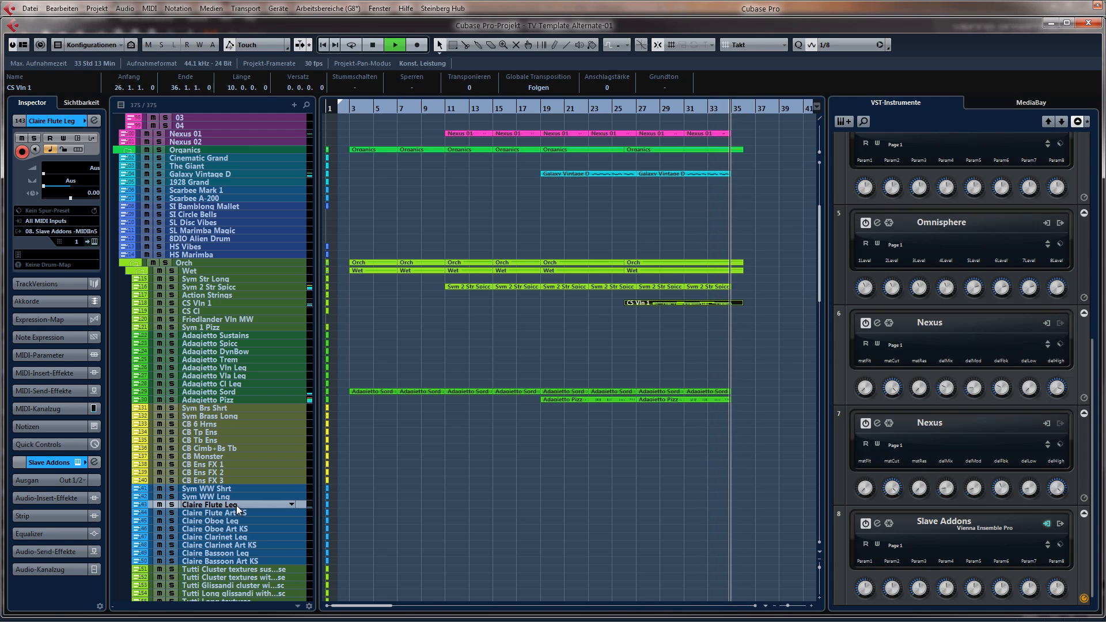
key("space")
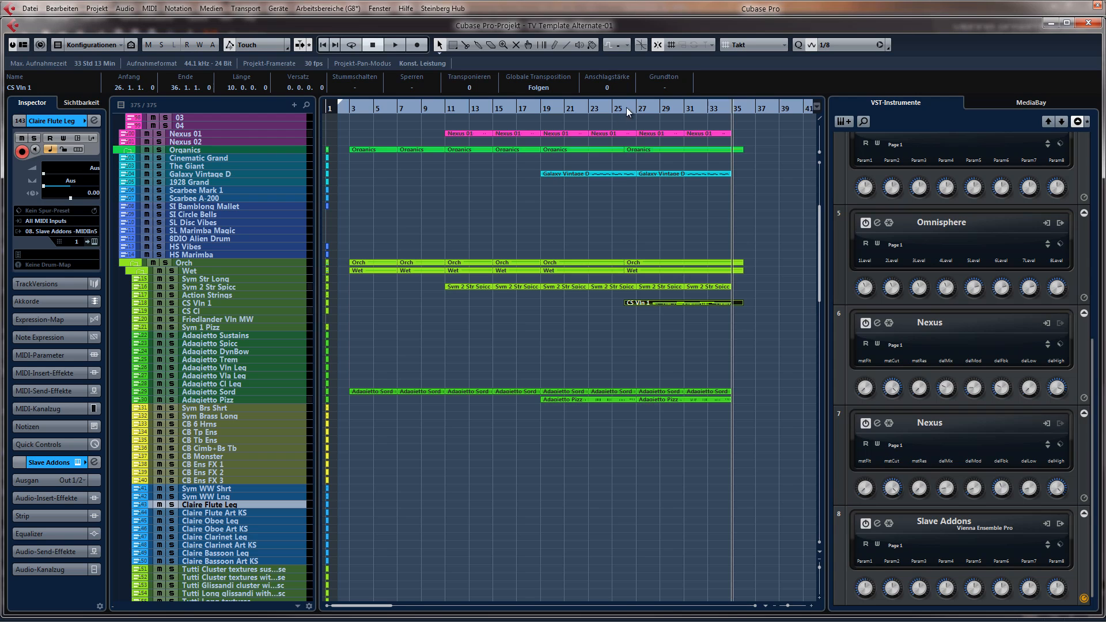
left_click(627, 108)
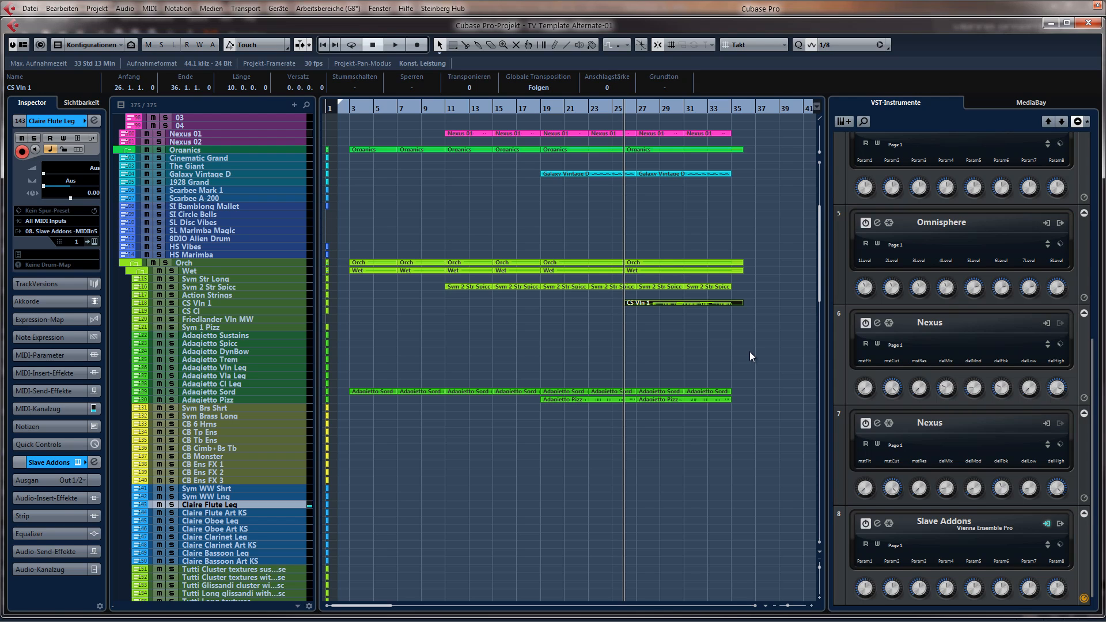
key("KP_Multiply")
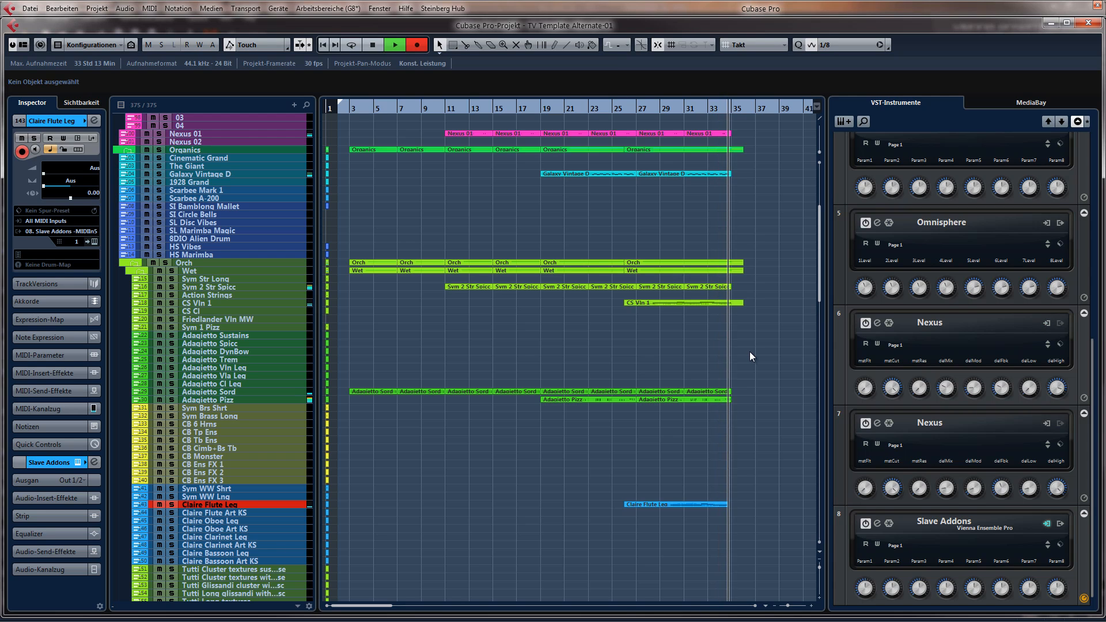
key("space")
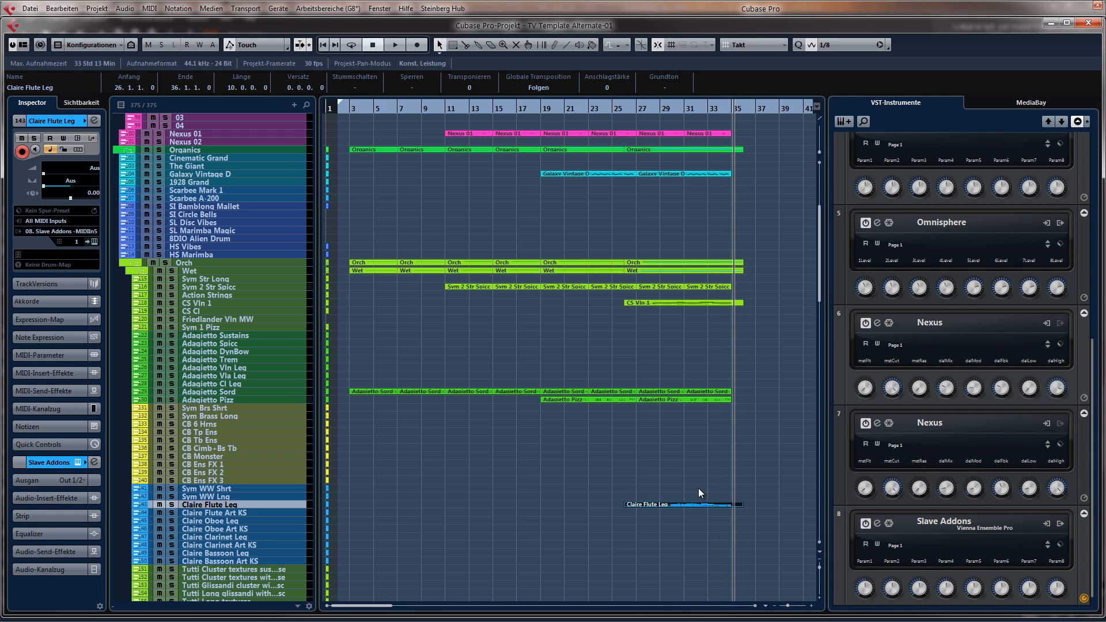
Return the playhead to bar 26 and examine the Claire Flute Leg event's notes and modulation in the Key Editor
left_click(623, 110)
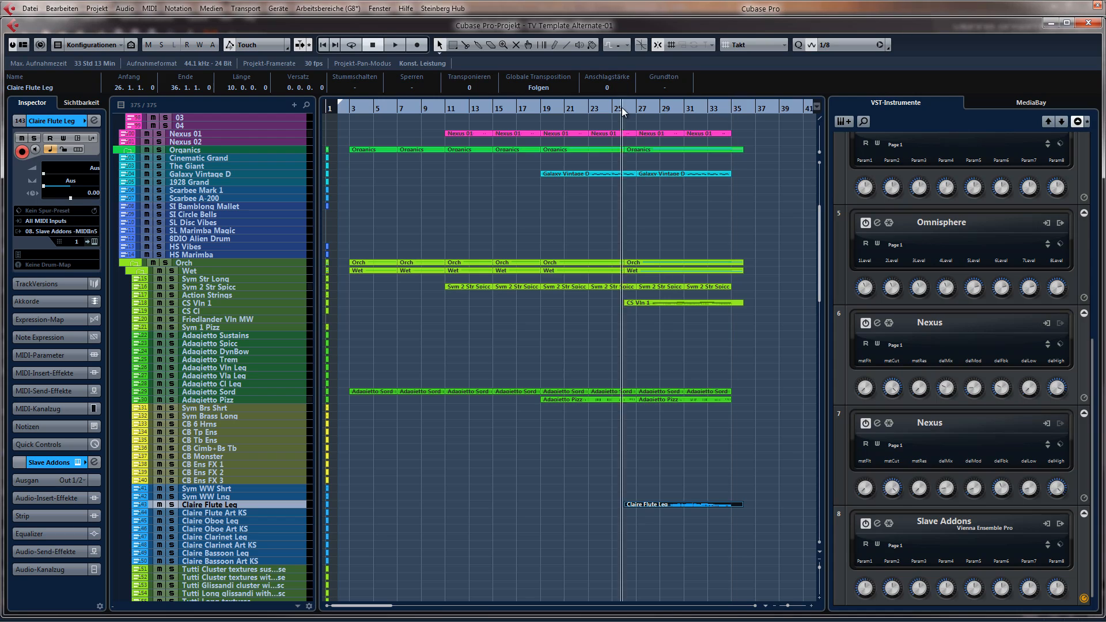
left_click_drag(623, 109, 624, 110)
double_click(662, 504)
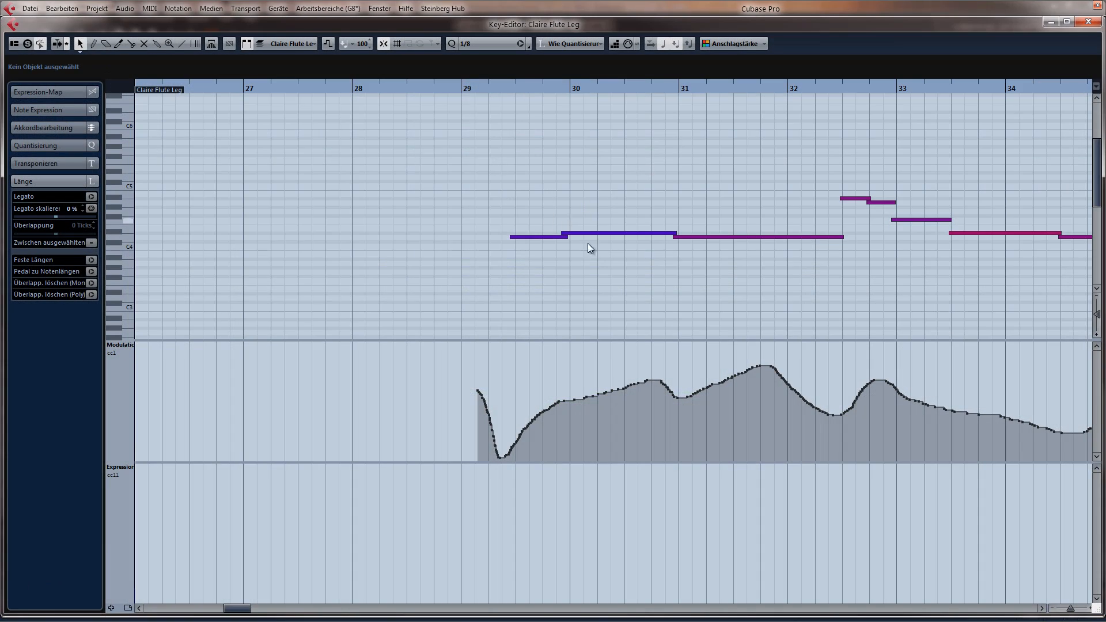
key("Escape")
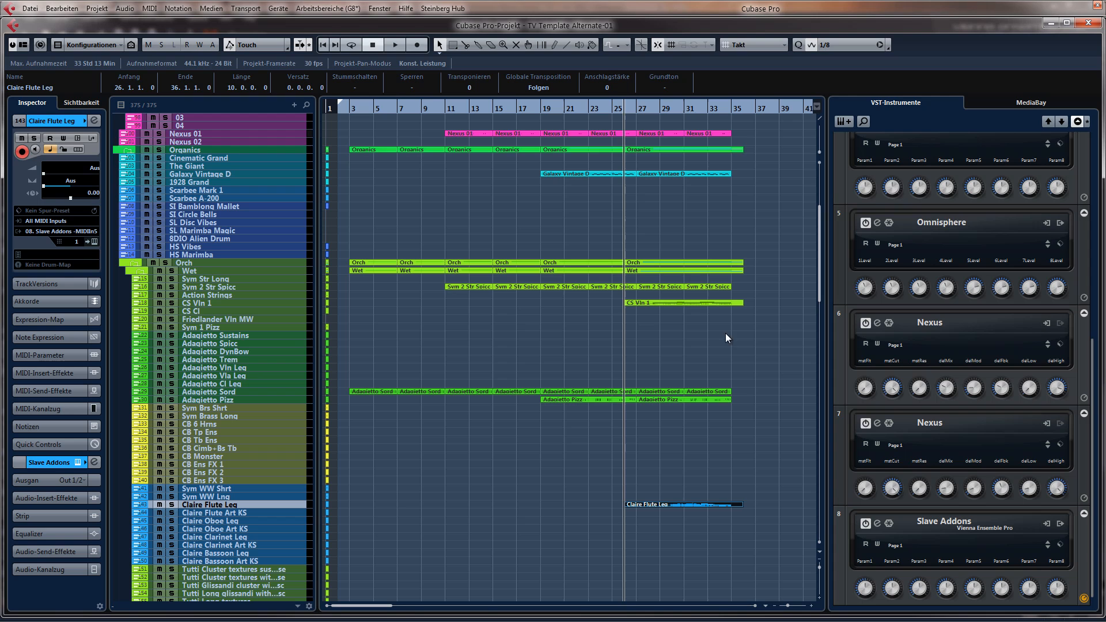
Open the CS Vln 1 and Claire Flute Leg events together, audition them from just before bar 27, and raise the long flute note at bar 31 to G4
double_click(638, 303)
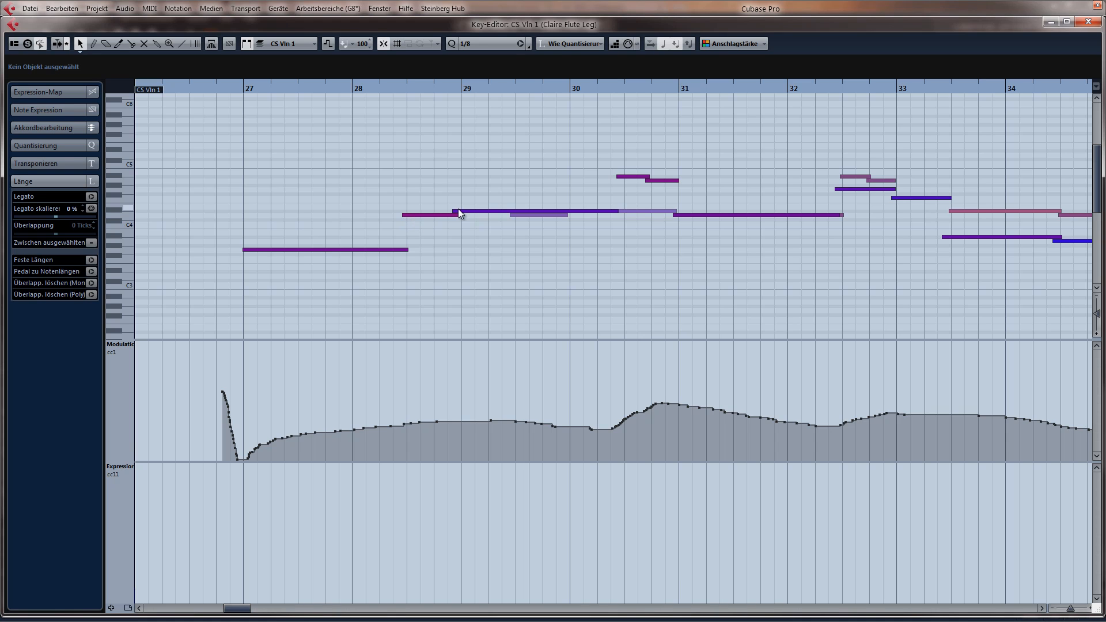
left_click(541, 216)
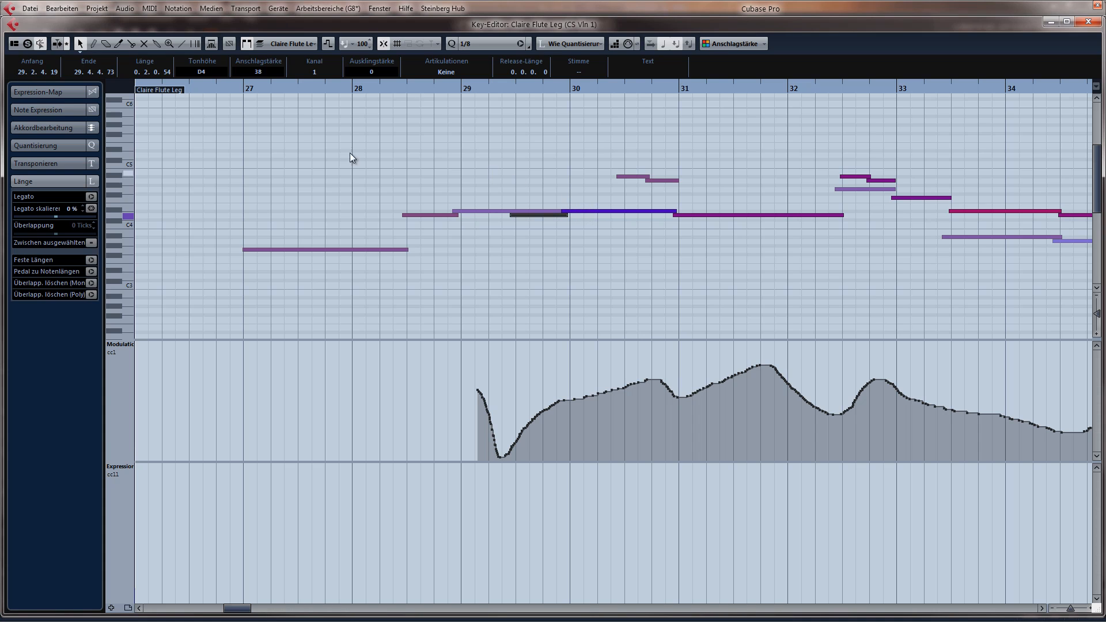
left_click(215, 88)
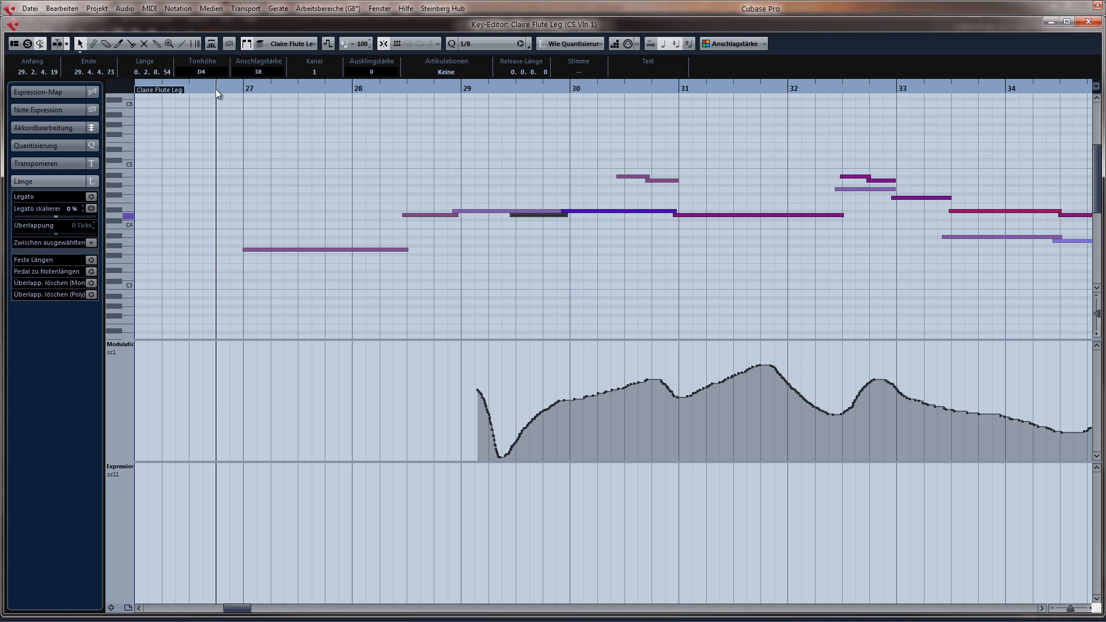
key("space")
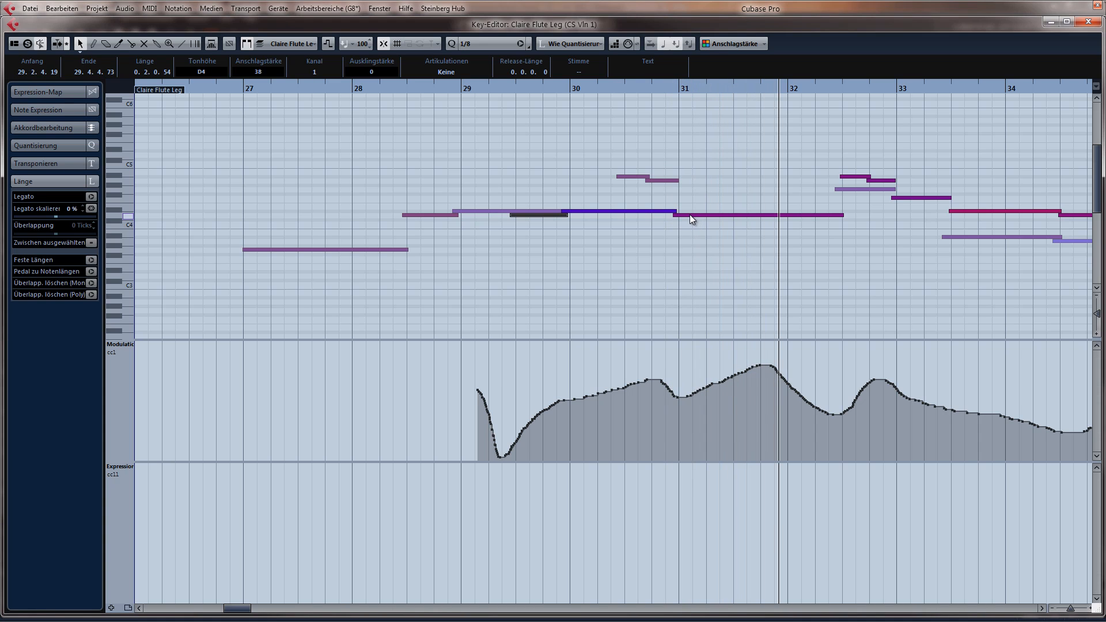
left_click_drag(690, 215, 694, 191)
left_click(549, 101)
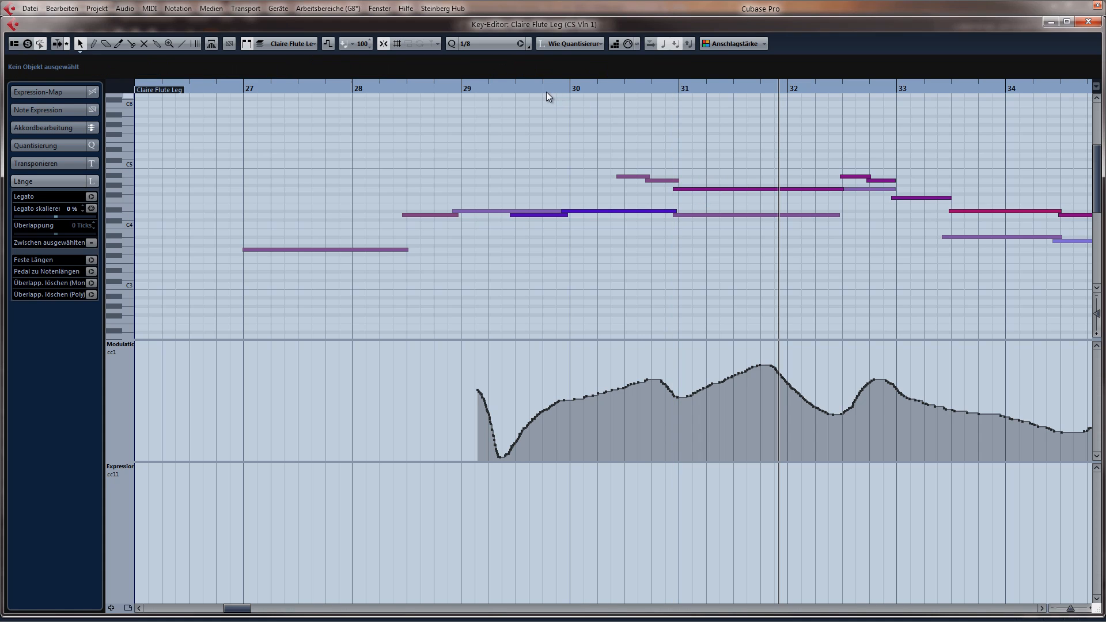
Audition the flute and violin parts from just before bar 30 and delete the two short flute notes at the end of bar 32
left_click(544, 90)
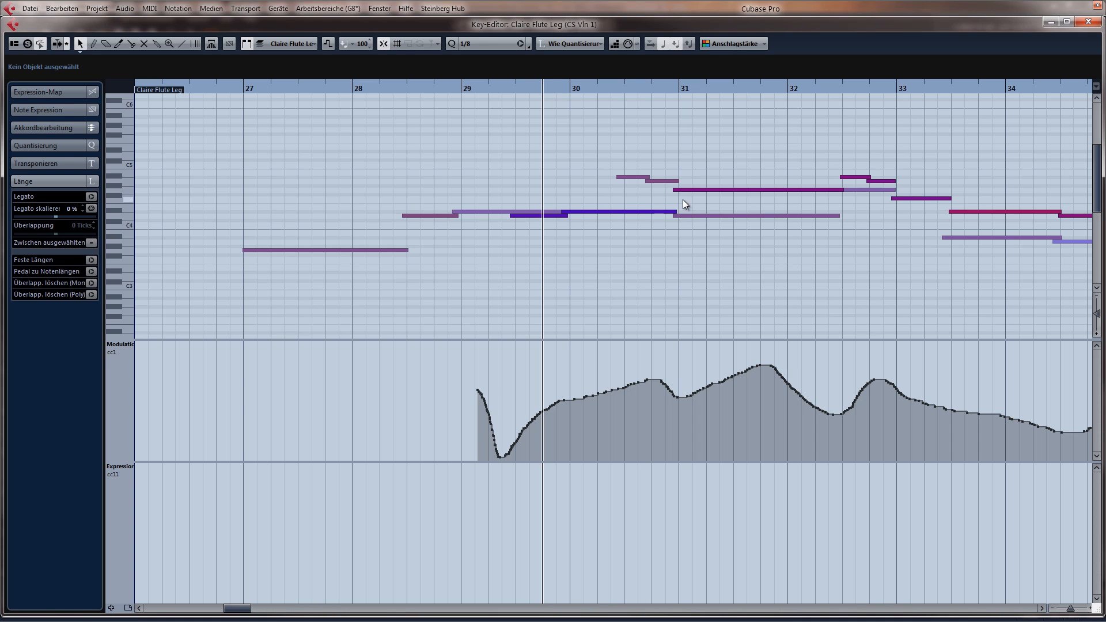
key("space")
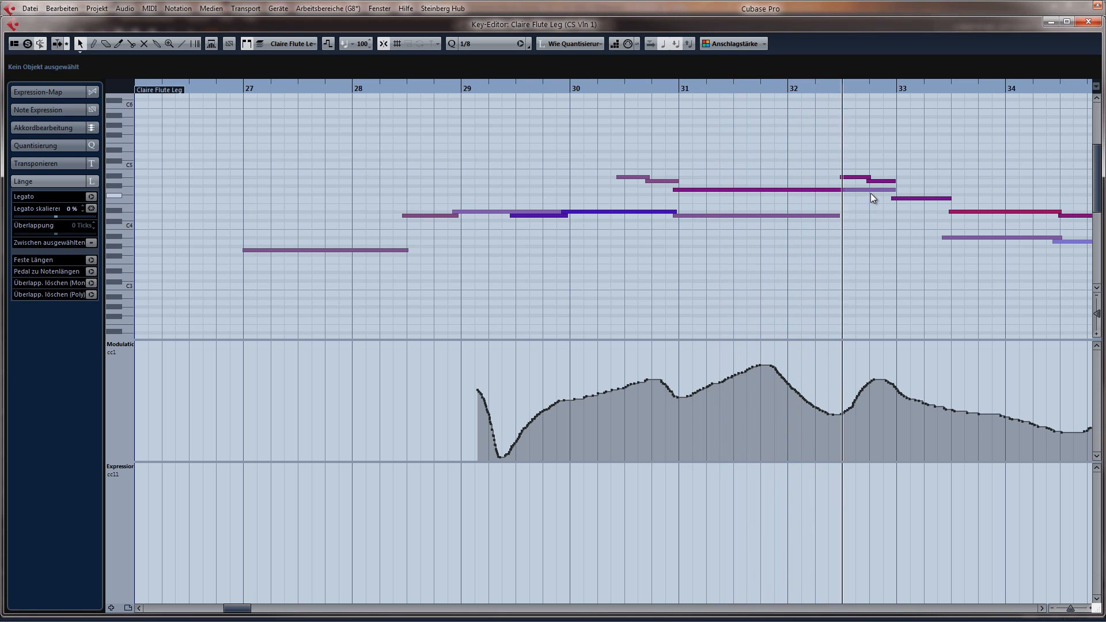
left_click(849, 178)
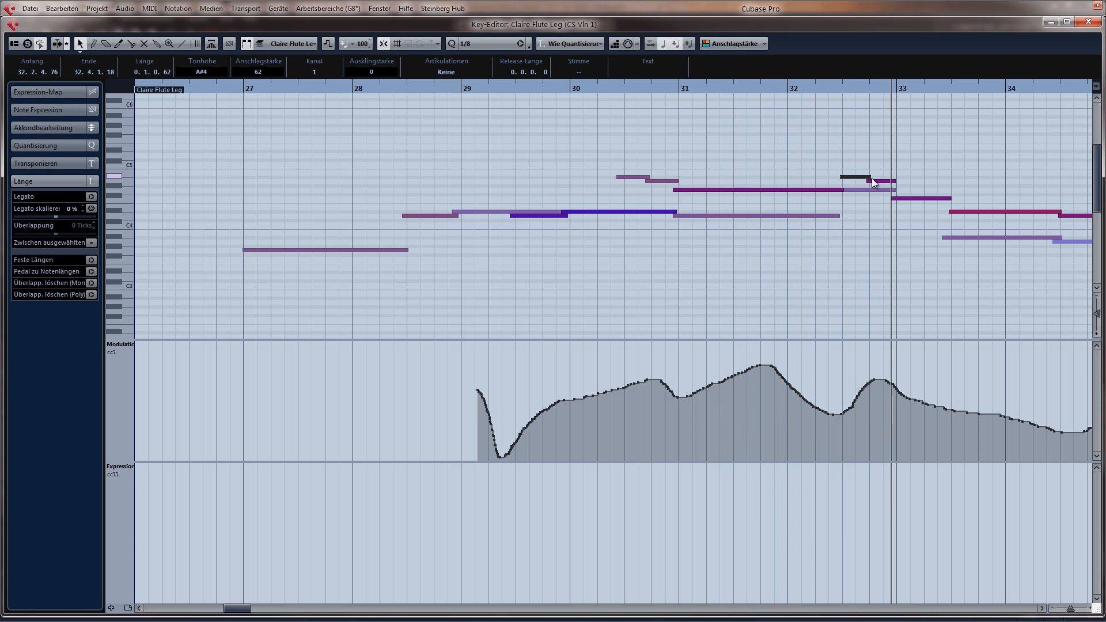
key("Delete")
key("Delete")
Lower the flute note at bar 33 to A#3 and compare the closing violin and flute notes
left_click_drag(904, 200, 980, 271)
left_click(756, 237)
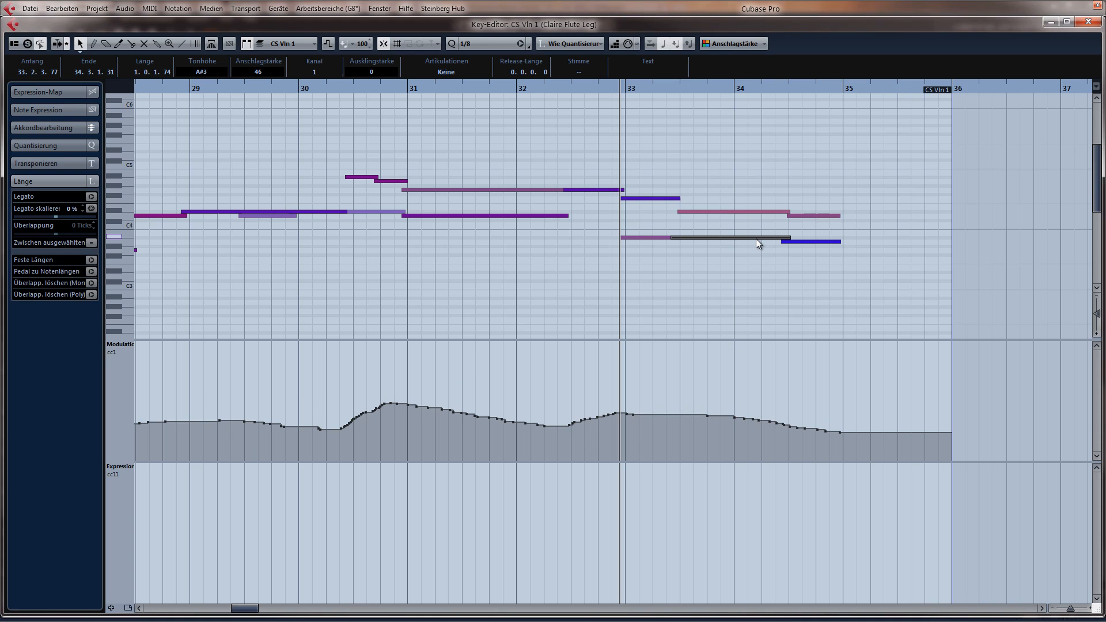
left_click(811, 242)
left_click(729, 212)
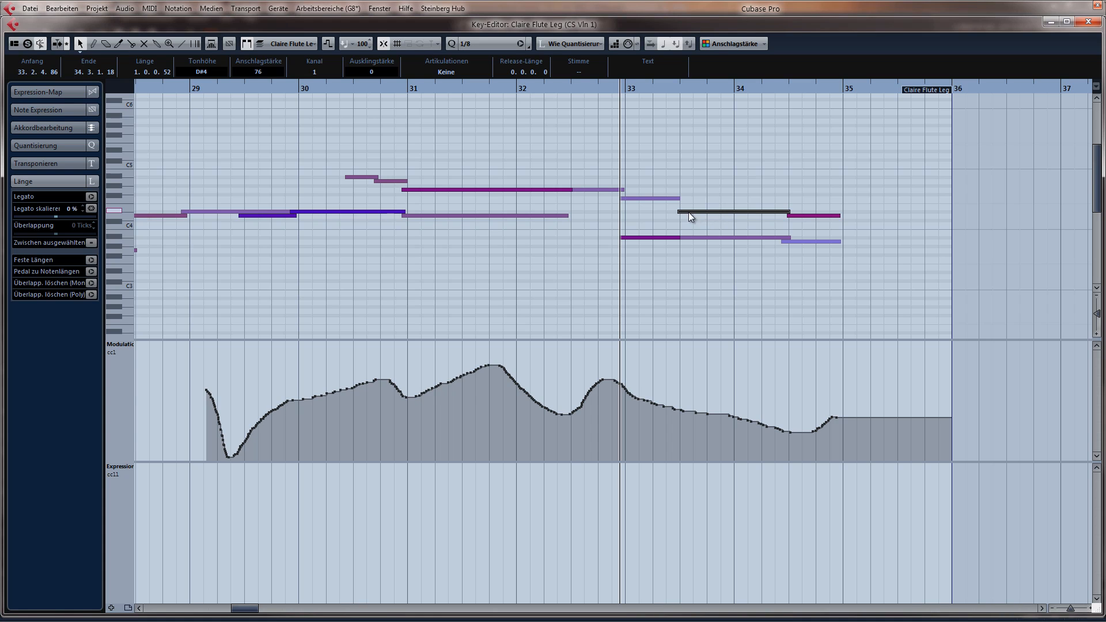
Trim the start of the flute's D#4 note in bar 33 to bar 34 and lower the note to A3
left_click_drag(680, 212, 734, 221)
key("Down")
key("Down")
key("Down")
key("Down")
key("Down")
key("Down")
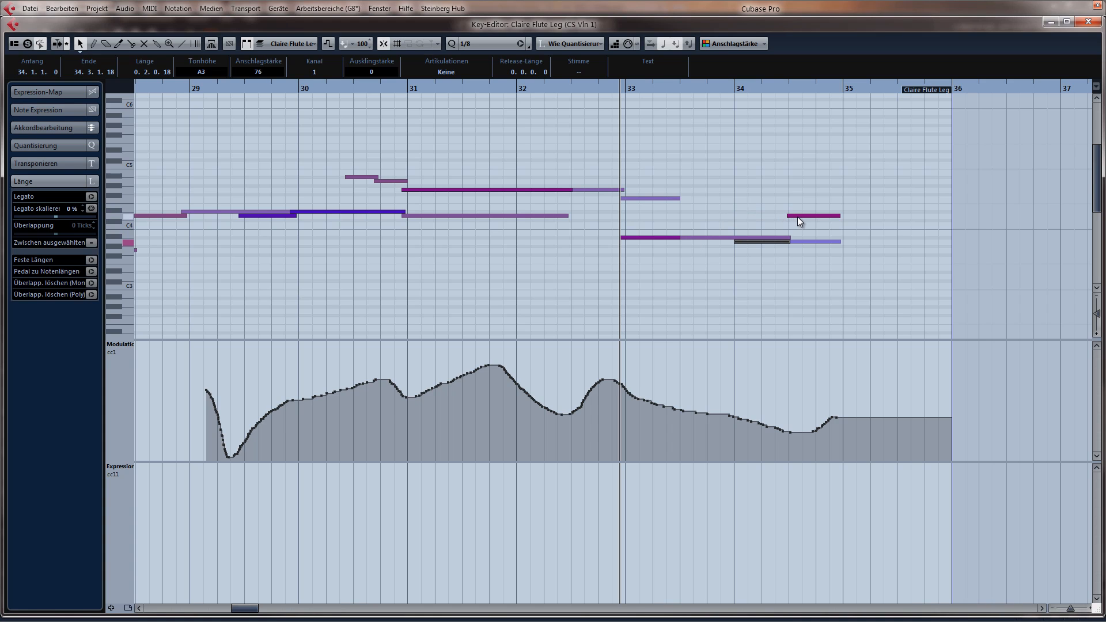
Delete the flute's last D4 note and lengthen its A#3 note to bar 34 and its A3 note to bar 35
left_click(798, 217)
key("Delete")
left_click_drag(788, 243, 843, 249)
left_click_drag(679, 238, 736, 243)
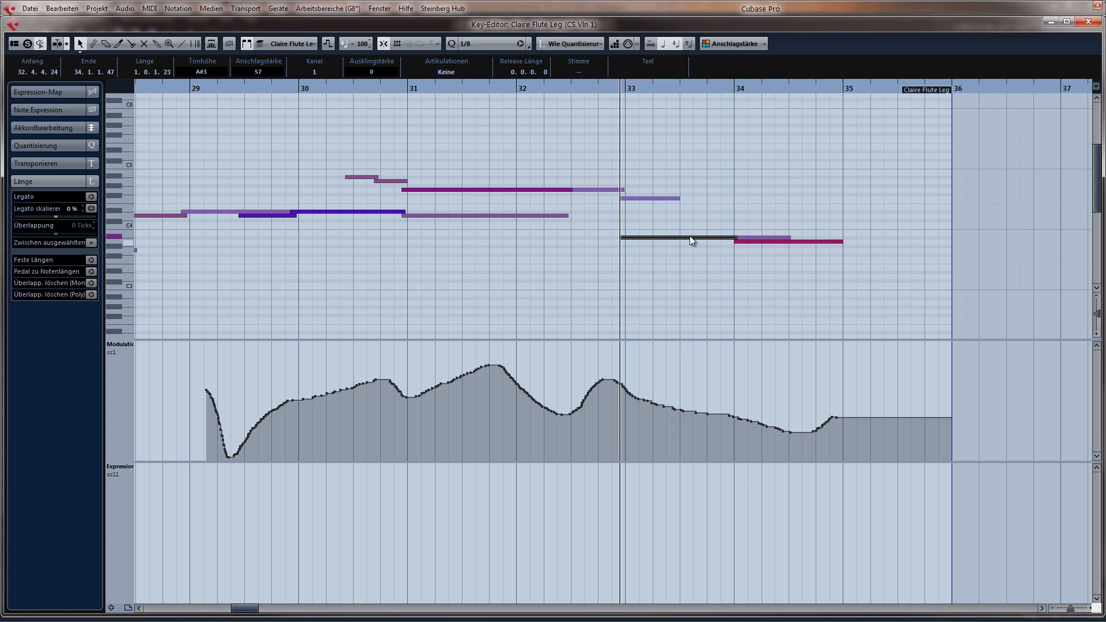
Clear the note selection and audition the violin and flute parts together from just before bar 27
left_click(762, 237)
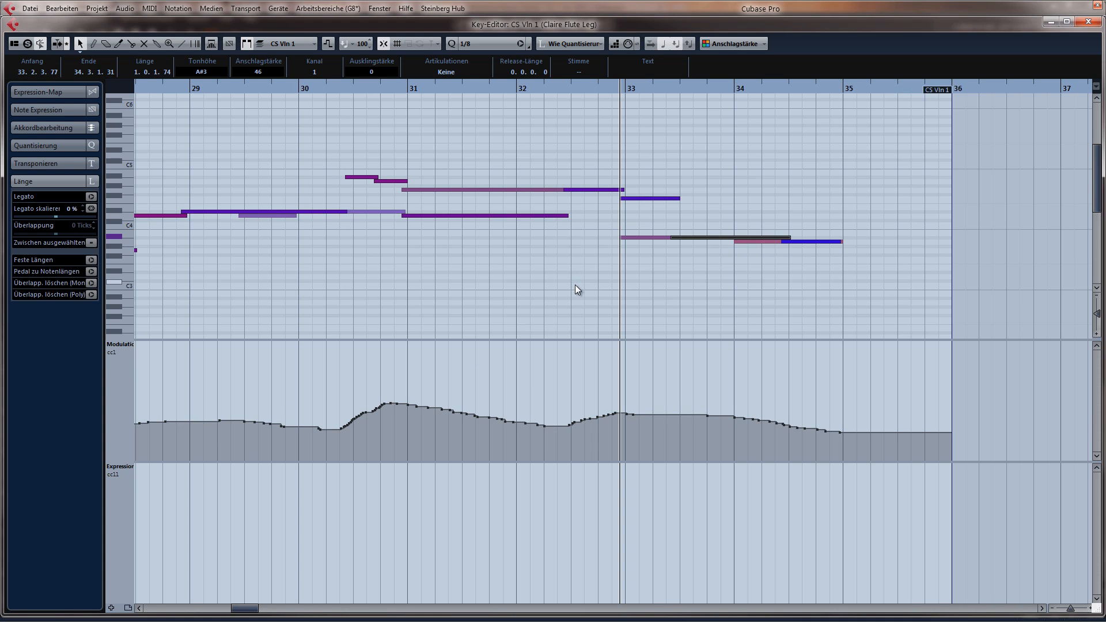
left_click_drag(499, 310, 436, 301)
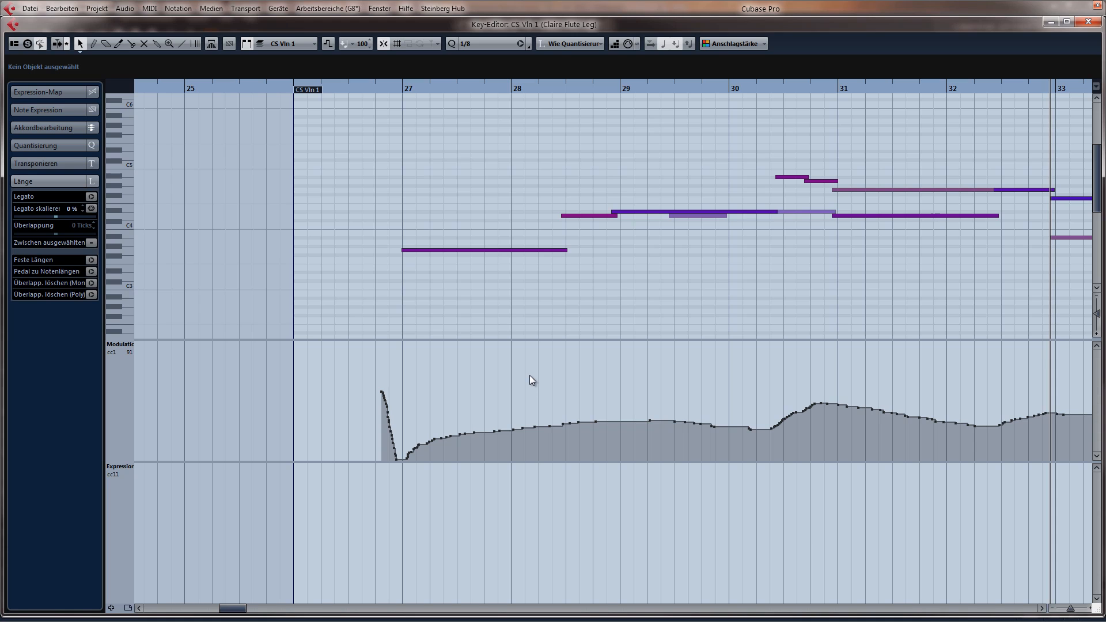
left_click(382, 90)
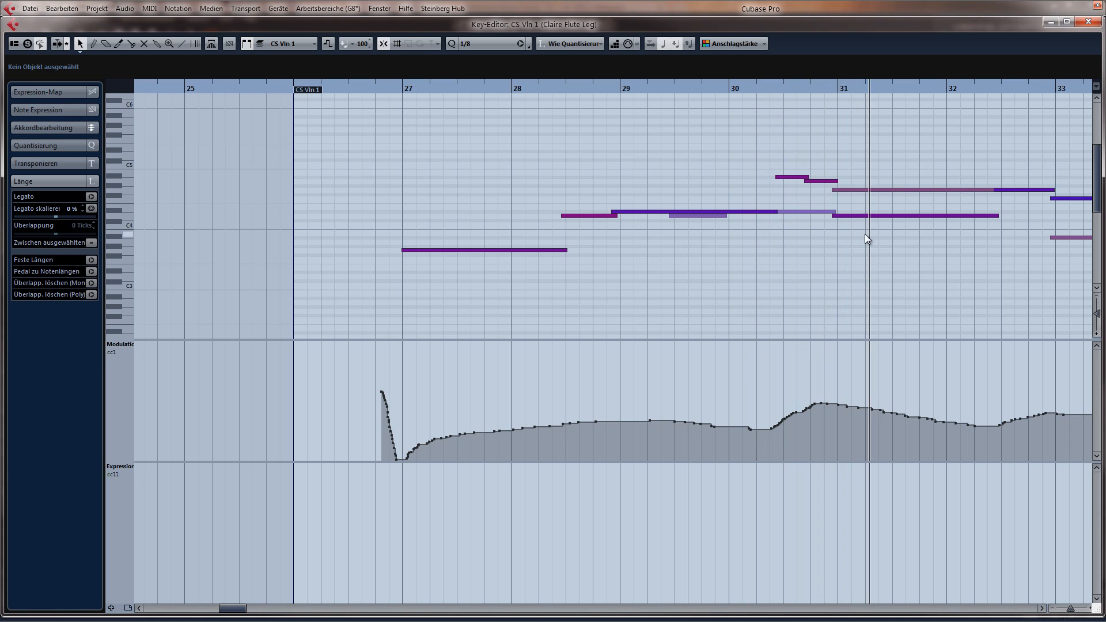
key("g")
key("g")
key("g")
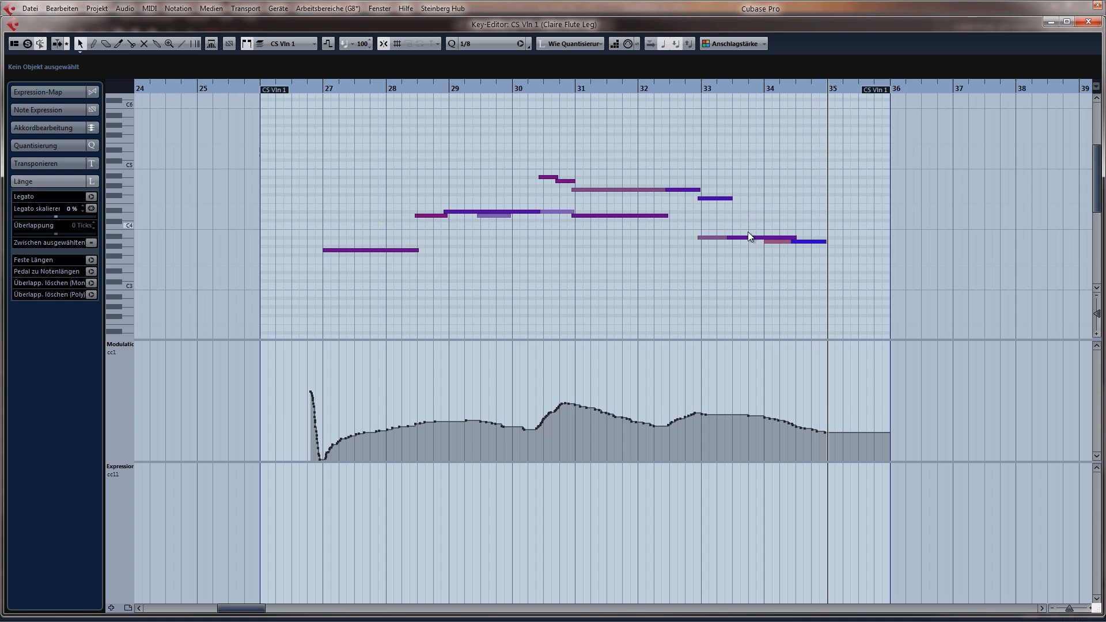
Add an F4 flute note across bar 32 beneath the end of the long G4 note, and compare it with the violin notes
left_click(653, 216)
left_click(652, 191)
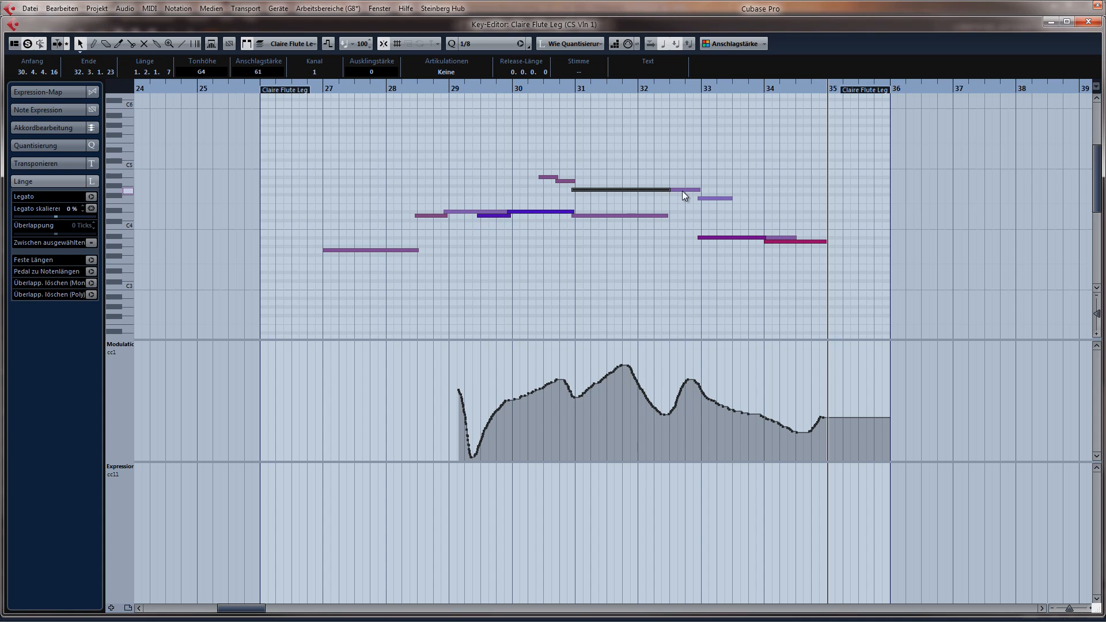
left_click(684, 190)
left_click(716, 199)
left_click(649, 191)
left_click_drag(640, 190, 699, 207)
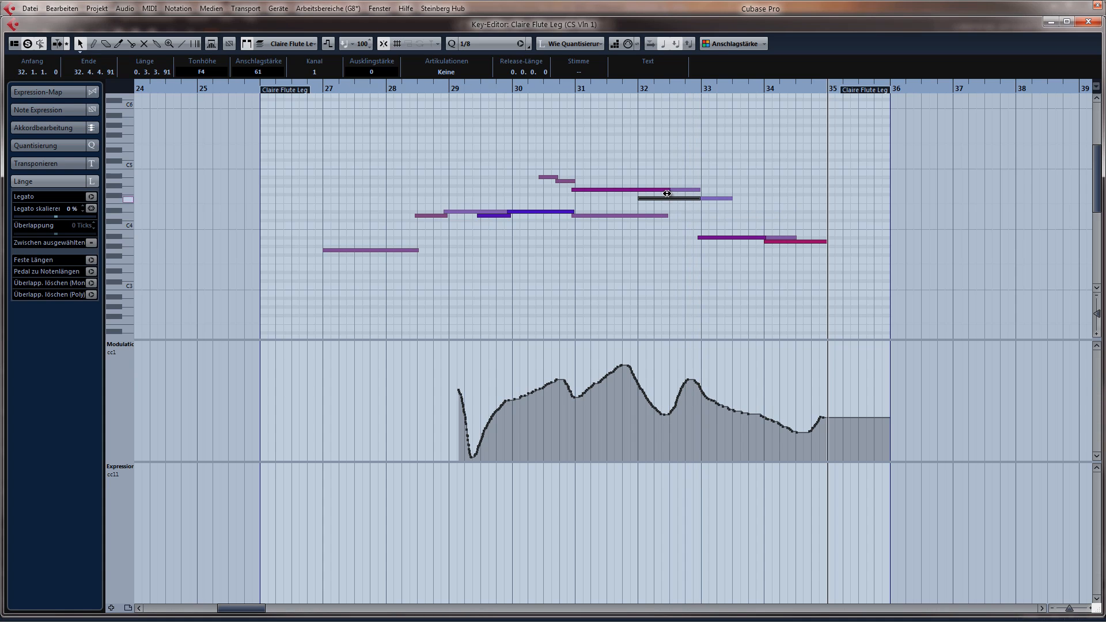
left_click(621, 215)
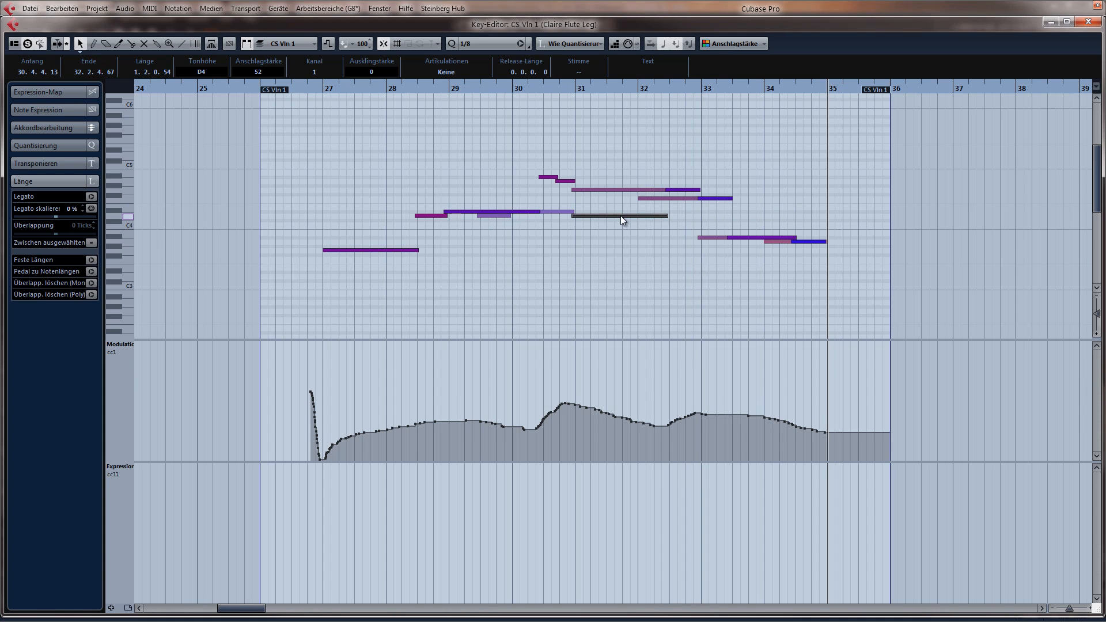
left_click(681, 188)
left_click(711, 198)
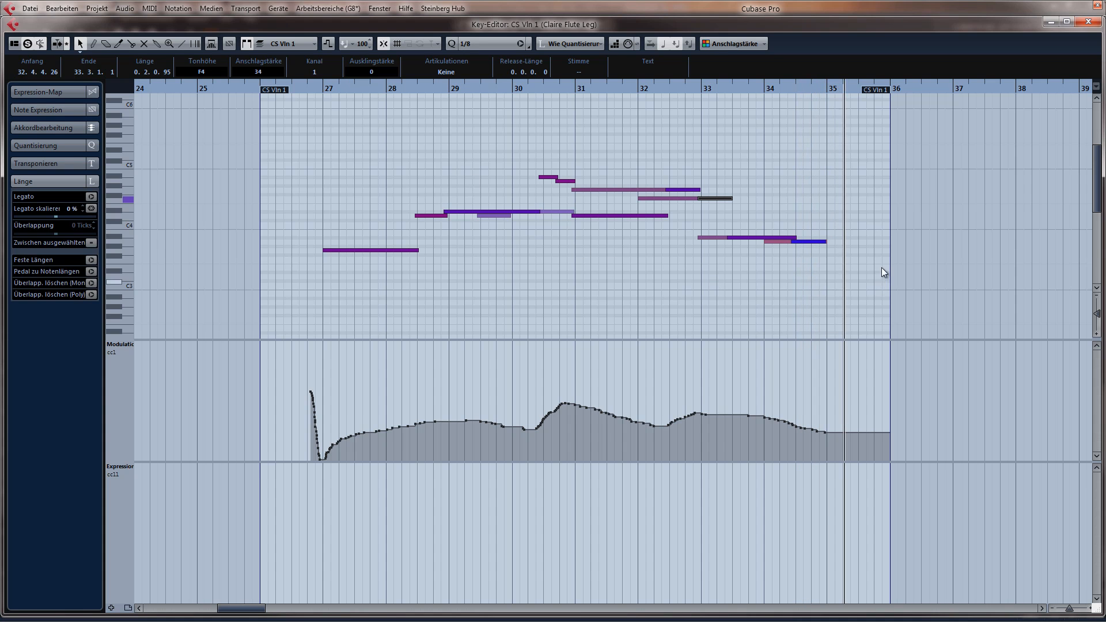
Return to the project arrangement and play it from just before bar 25 to past bar 35
key("Return")
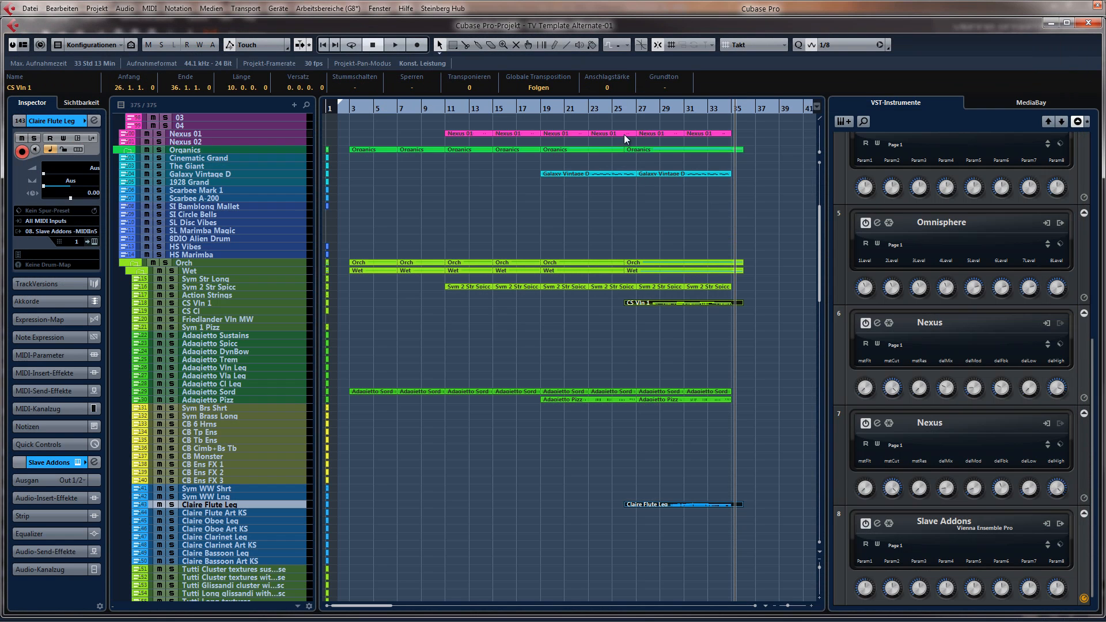
left_click(613, 108)
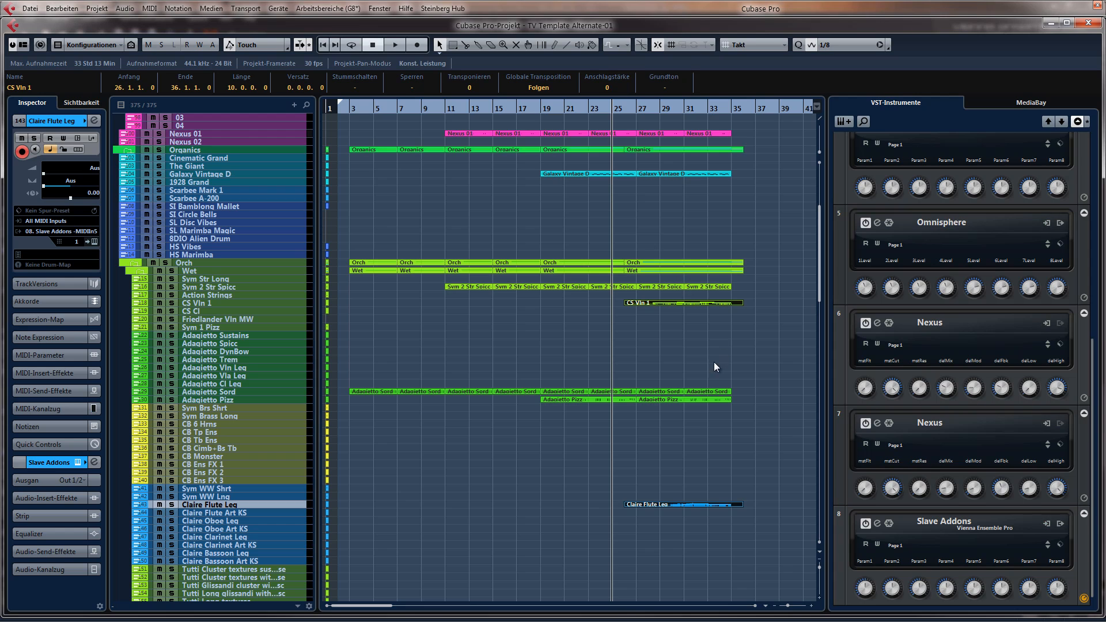
left_click(710, 343)
key("space")
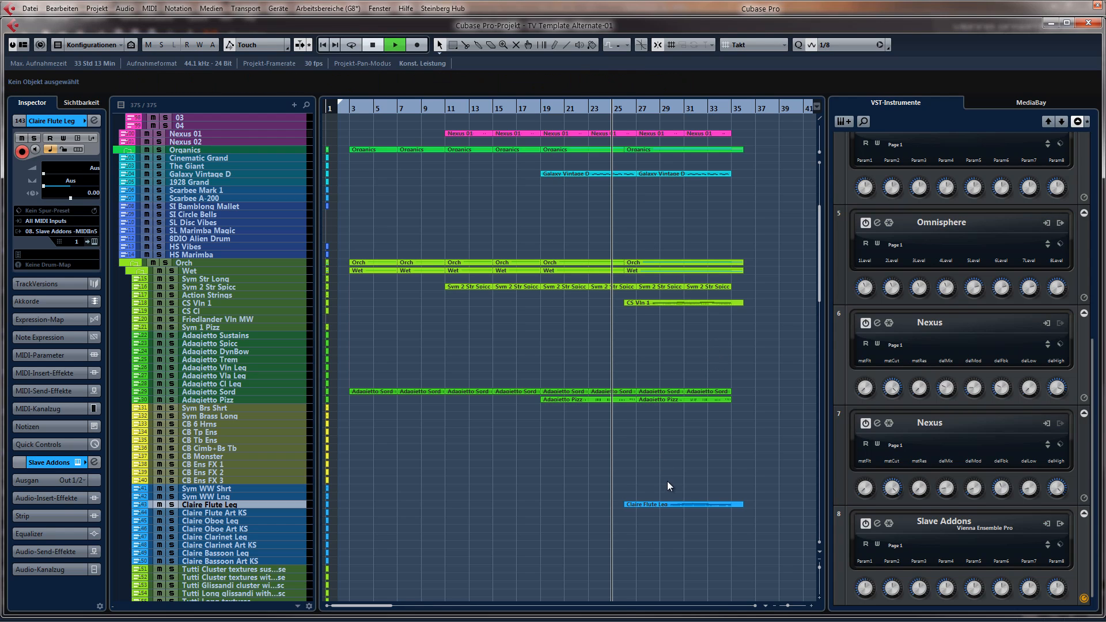
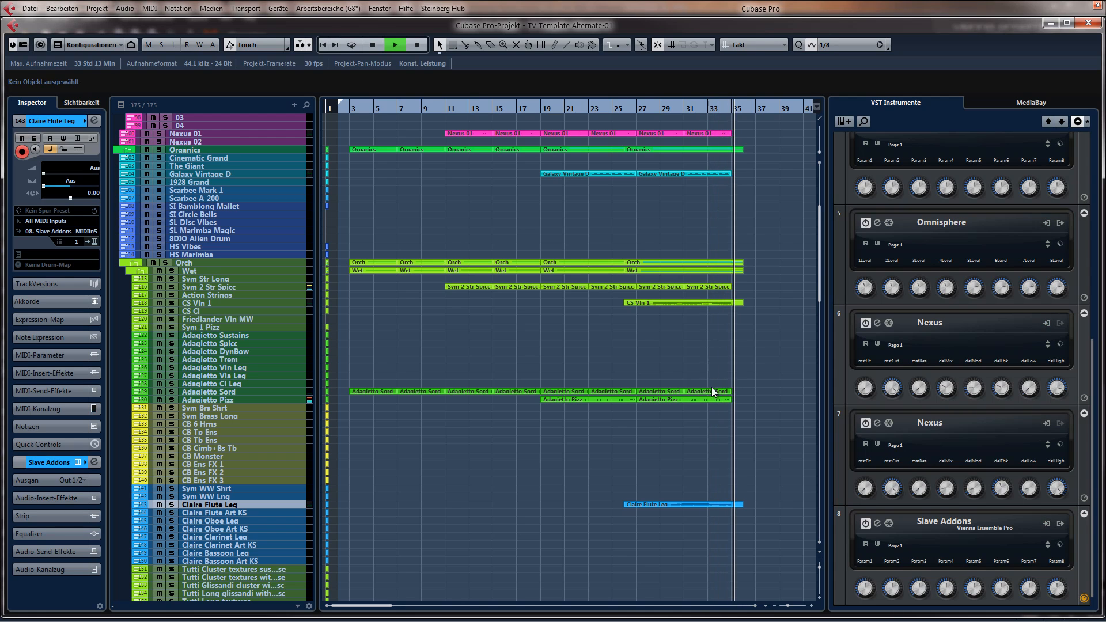
key("space")
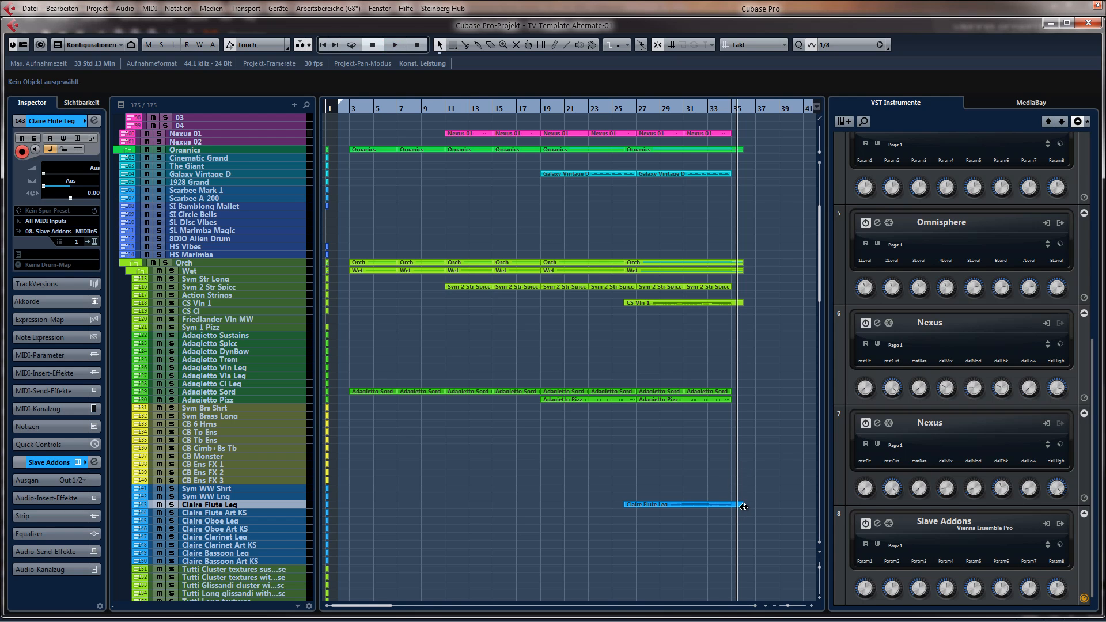
Extend the Claire Flute Leg event to bar 38 and add a closing G3 note from bar 35 to position 36.4.3
left_click_drag(744, 507, 760, 507)
key("h")
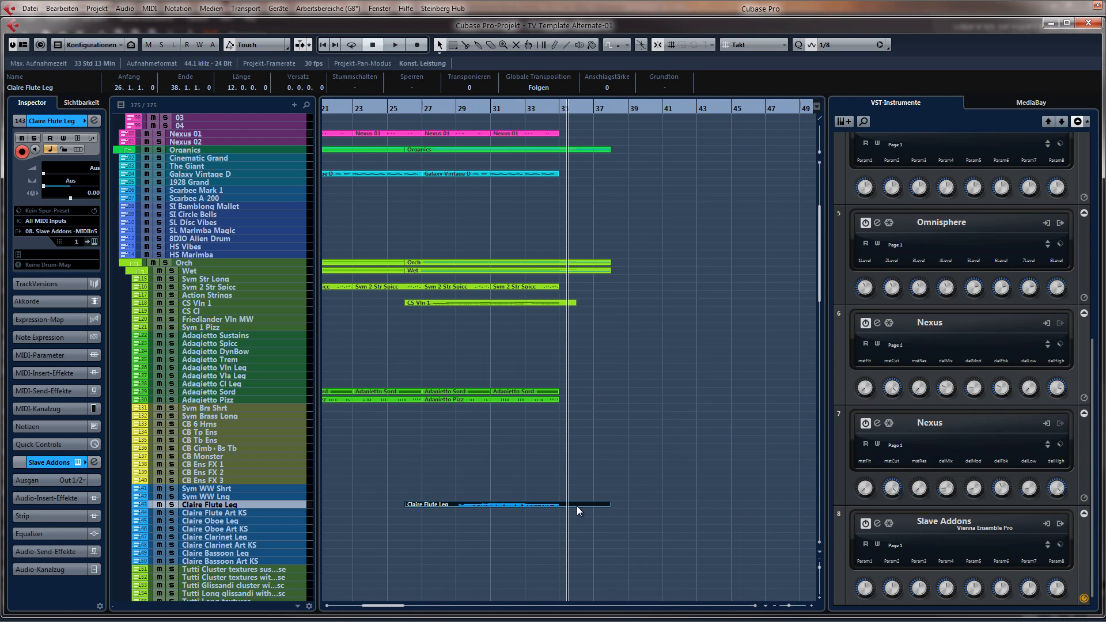
double_click(578, 510)
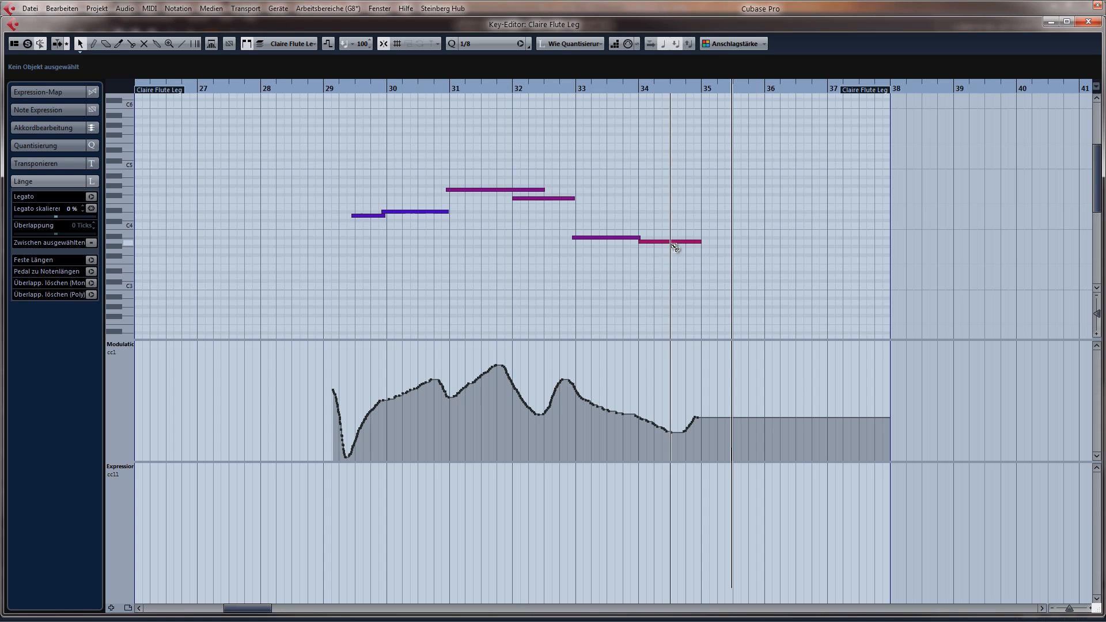
left_click_drag(672, 247, 733, 255)
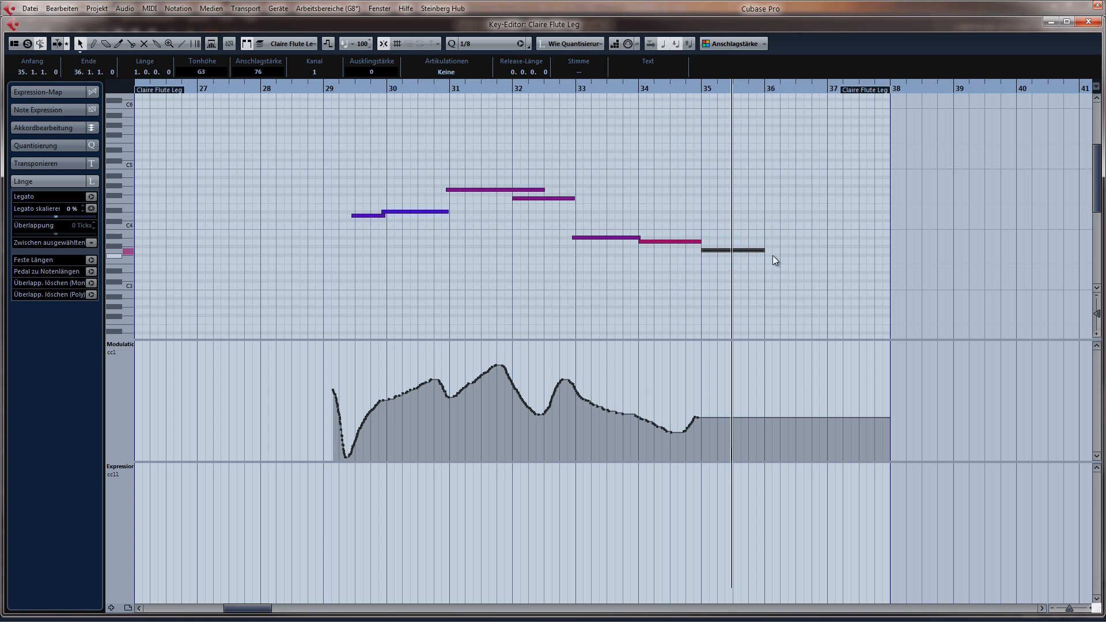
left_click_drag(761, 250, 819, 251)
Draw a straight modulation fade to zero from bar 35 to the flute note's end, and audition the ending from just before bar 35
right_click(796, 214)
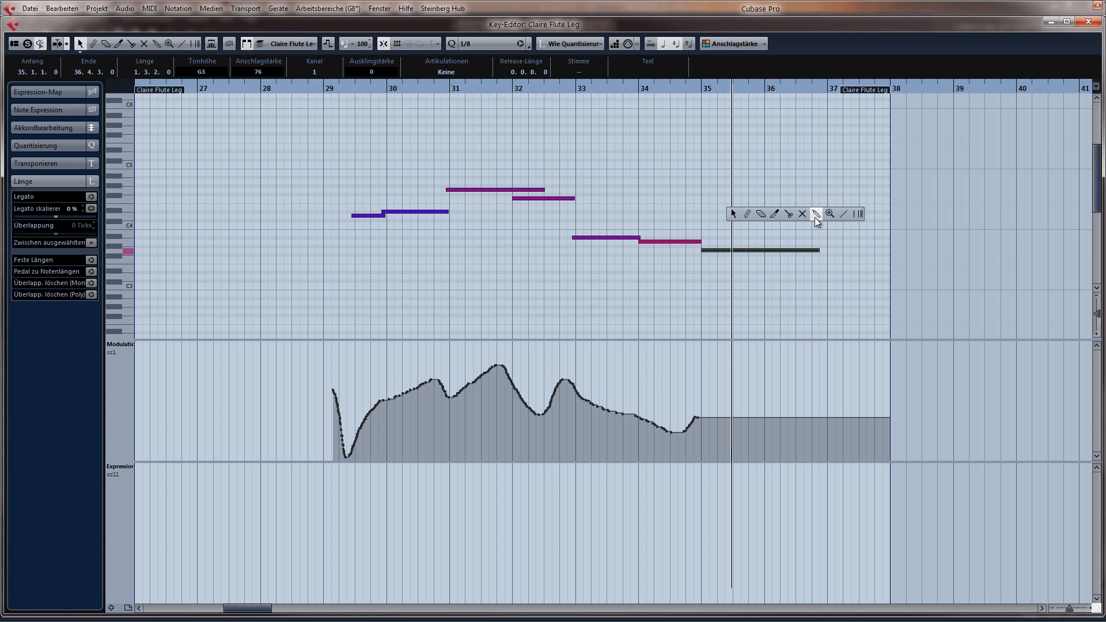
left_click(839, 215)
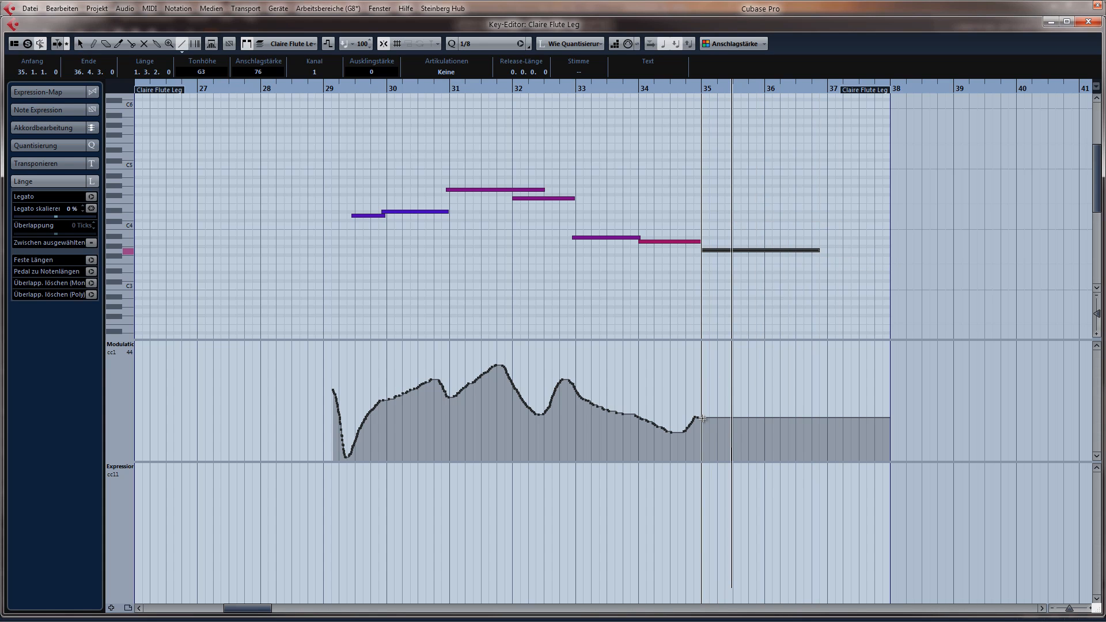
left_click_drag(699, 419, 816, 459)
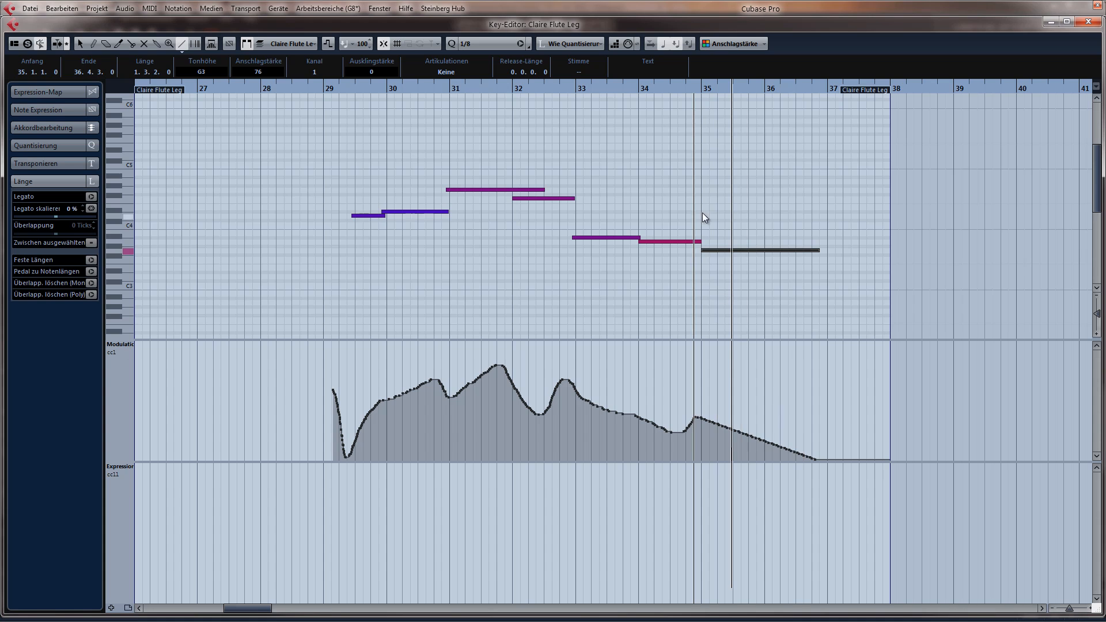
key("1")
left_click(687, 90)
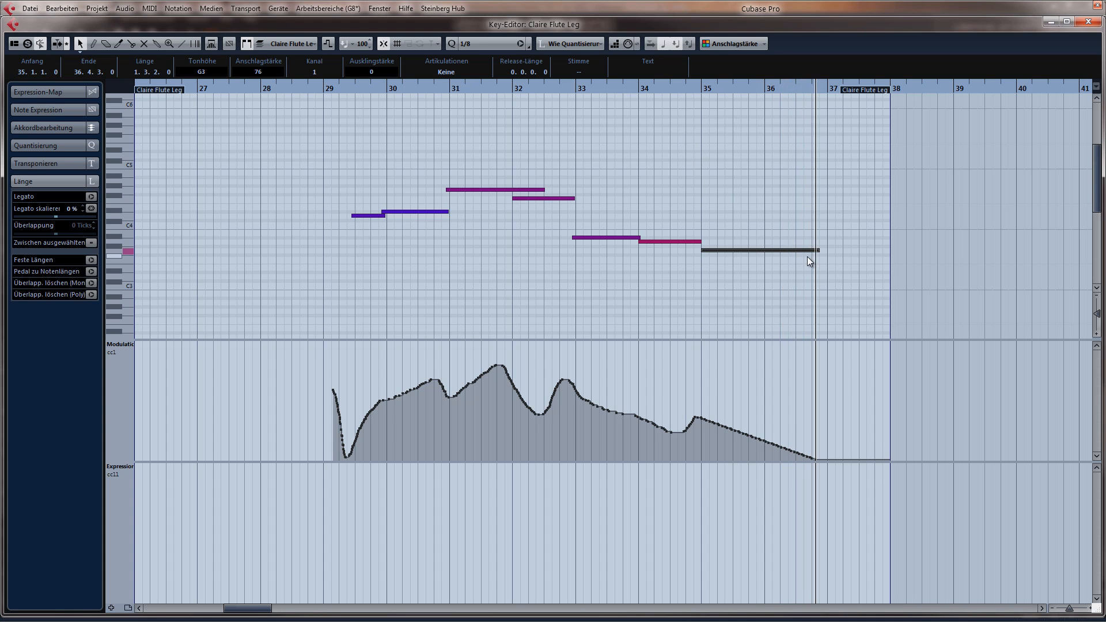
key("space")
key("Return")
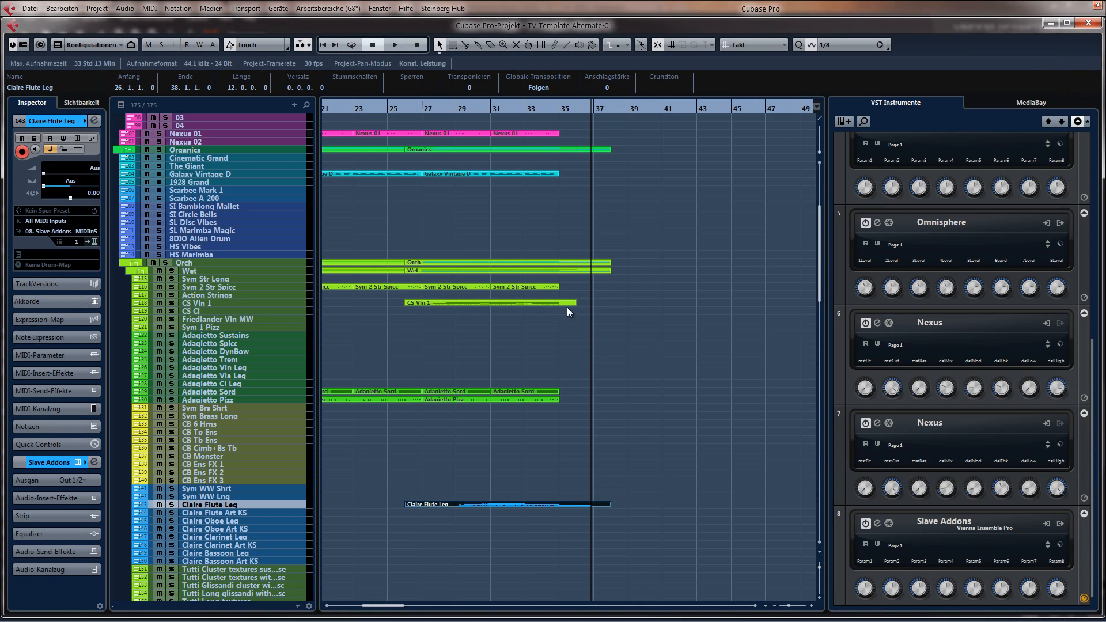
Extend the CS Vln 1 event to bar 38 and copy its last note to G3, running from bar 35 to position 36.4.1
left_click_drag(575, 303, 607, 309)
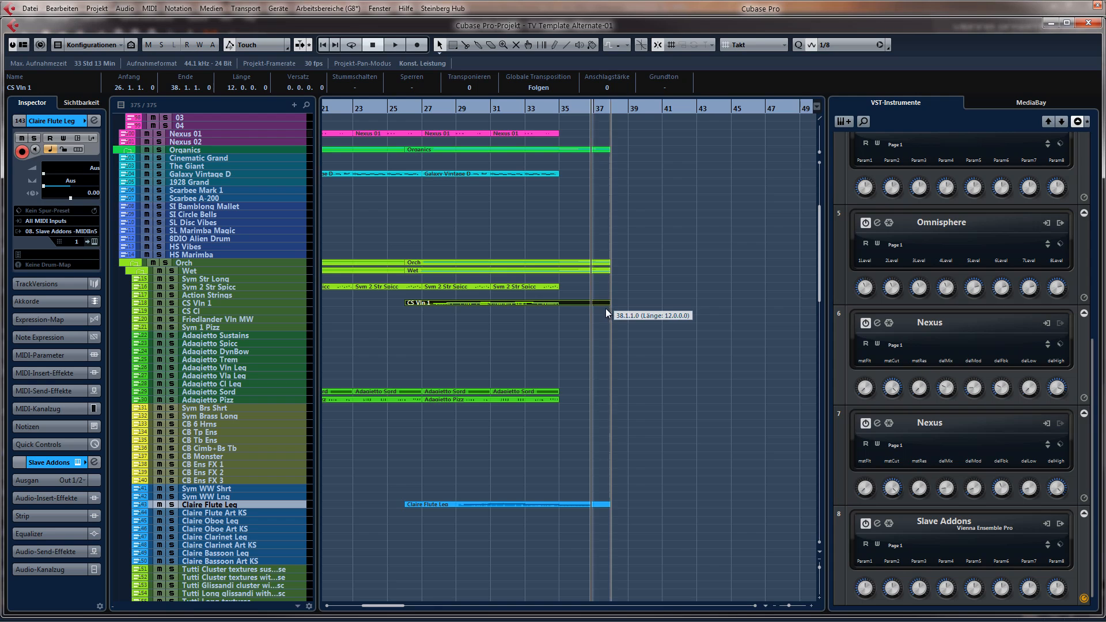
key("Return")
left_click(681, 242)
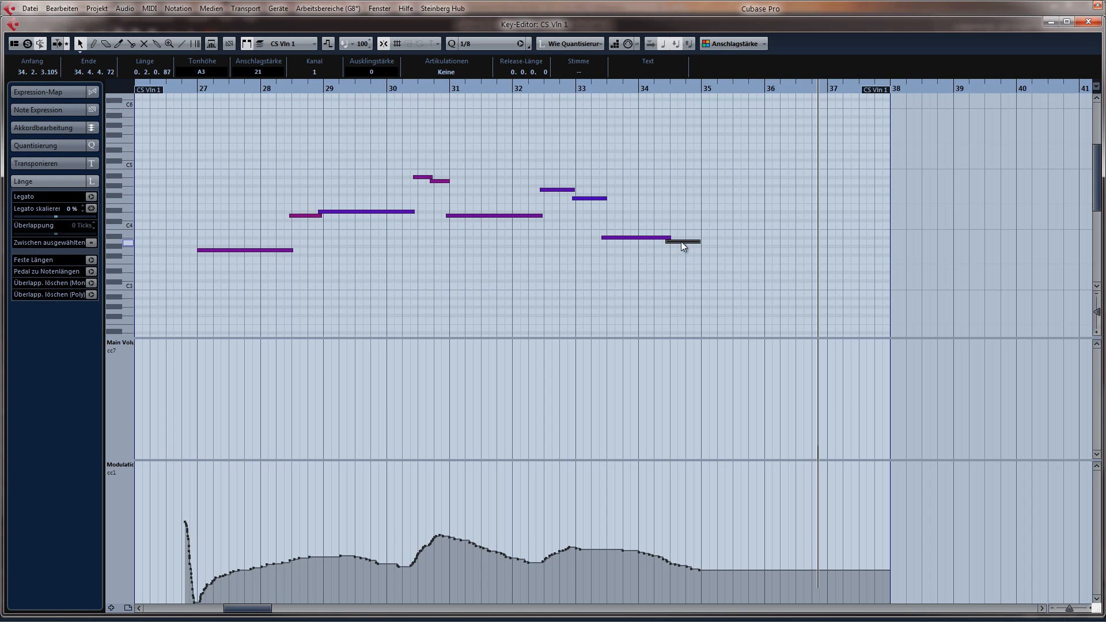
left_click_drag(681, 241, 812, 250)
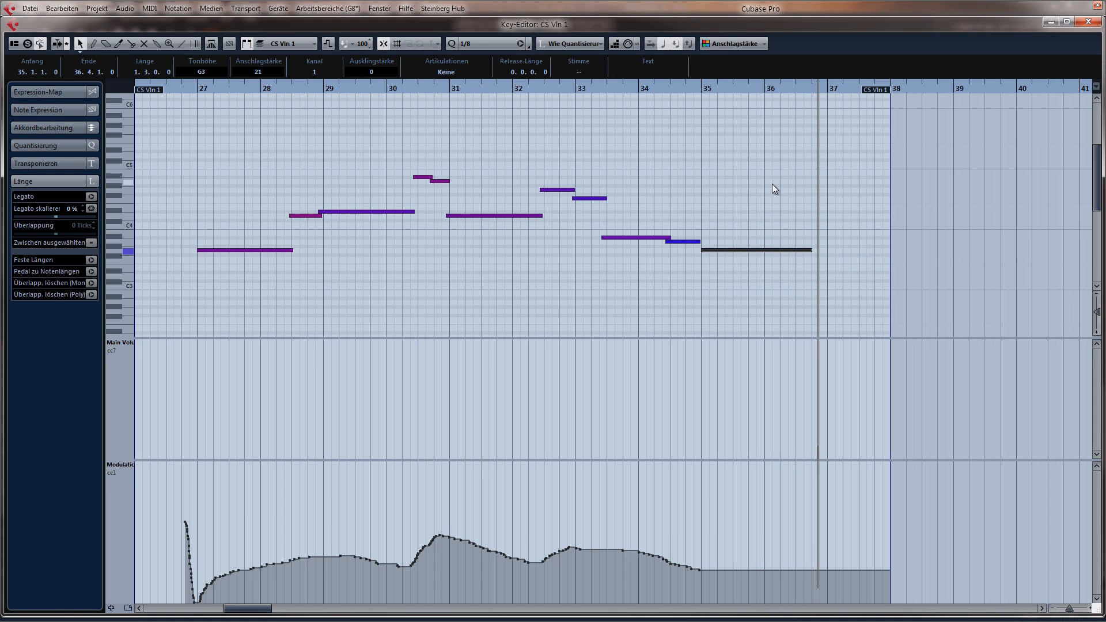
Draw a straight modulation fade to zero over the violin's closing G3 note and audition the ending from about bar 34.5
right_click(772, 184)
left_click(875, 184)
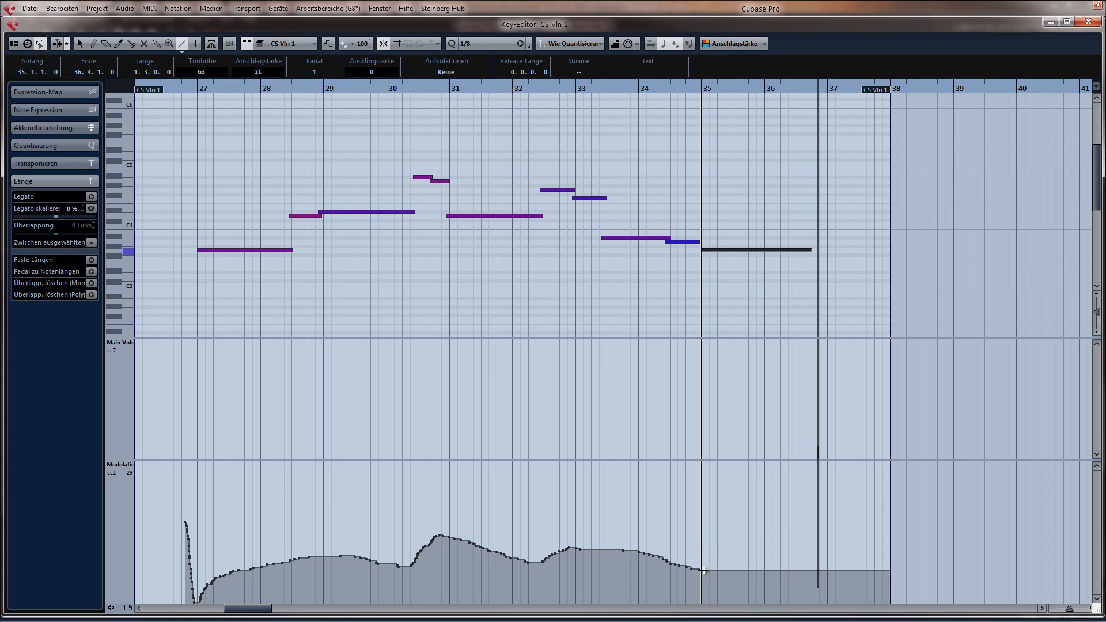
left_click_drag(705, 570, 821, 602)
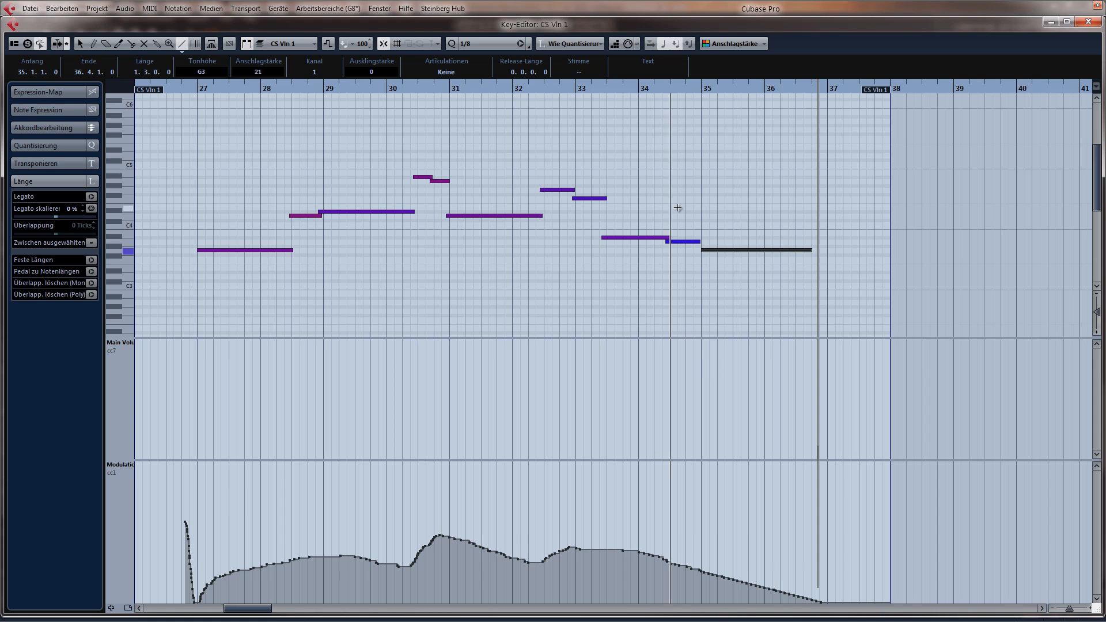
double_click(683, 89)
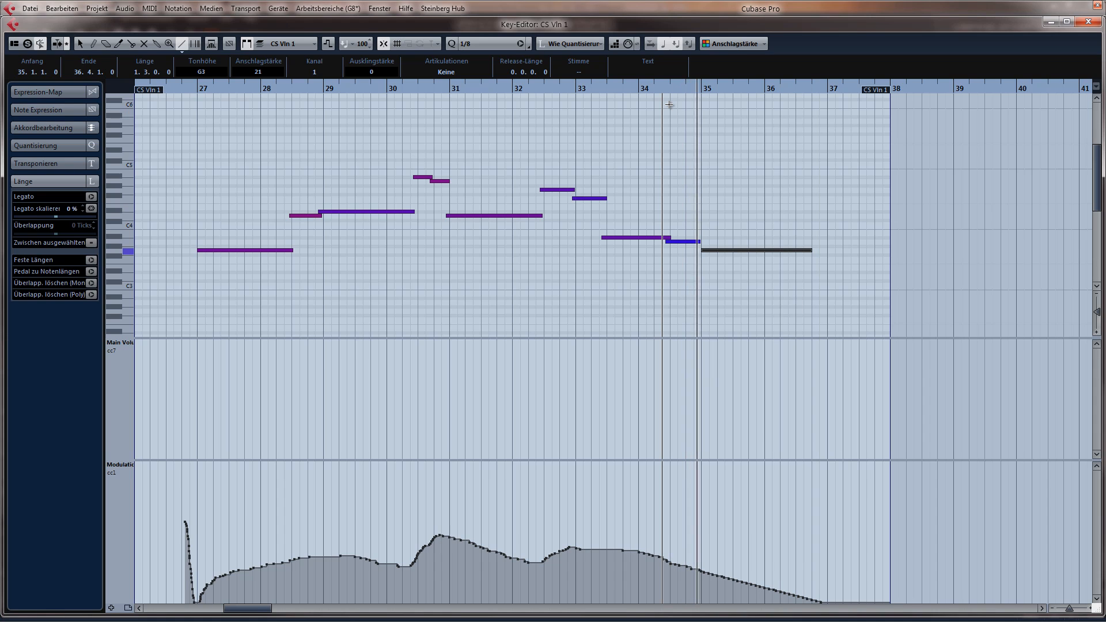
right_click(797, 179)
left_click(798, 178)
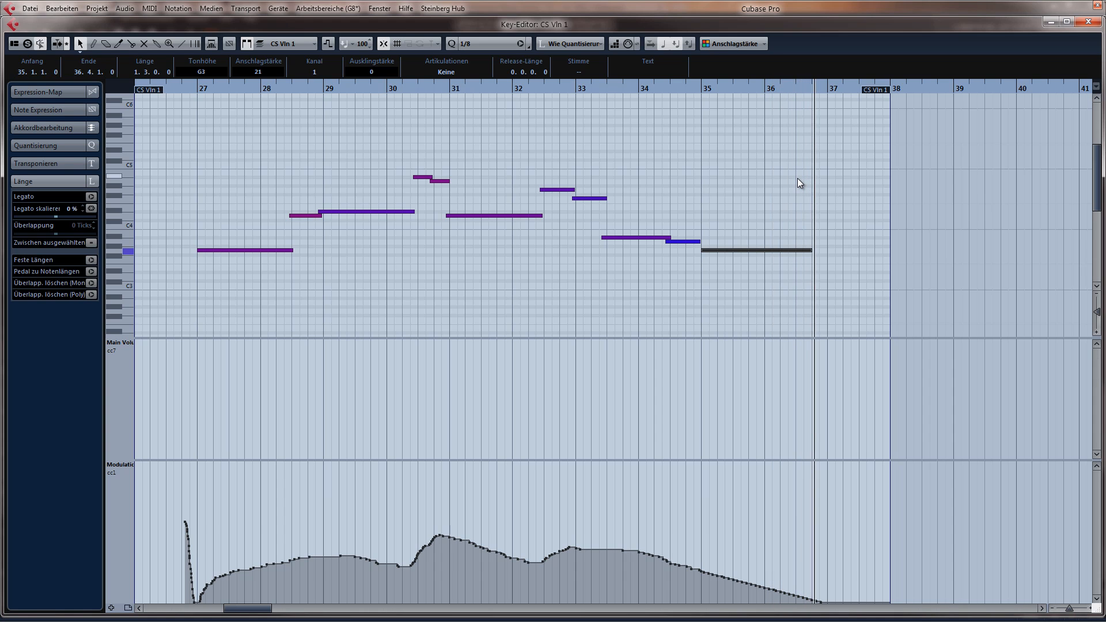
Leave the violin editor and record a closing Nexus 01 part from bar 33 to bar 36
key("space")
key("Return")
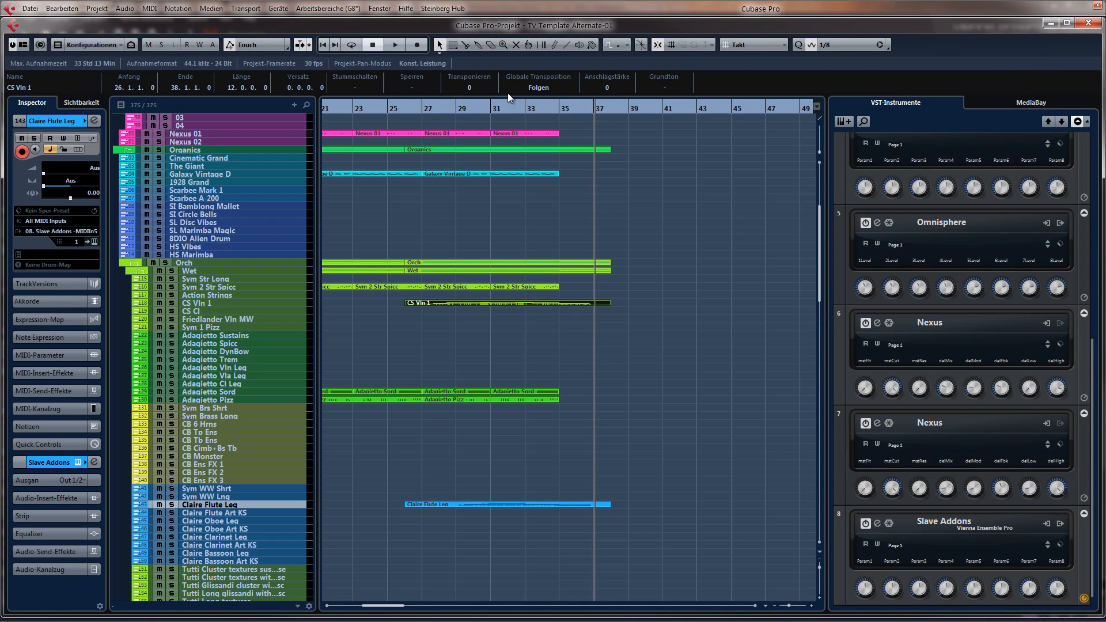
left_click(224, 133)
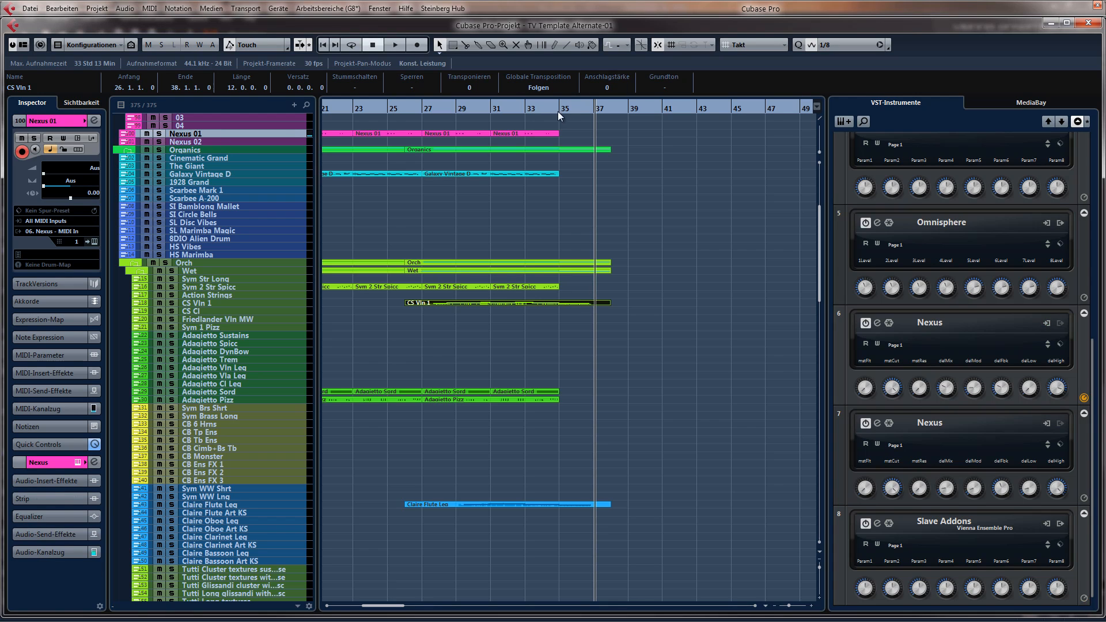
left_click(525, 109)
key("KP_Multiply")
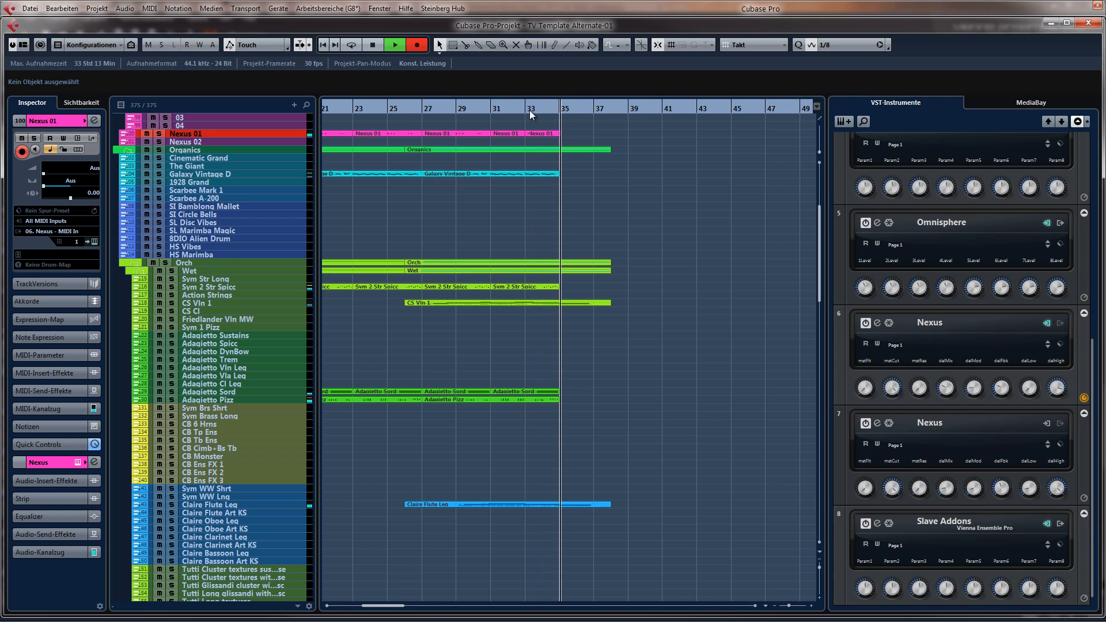
key("space")
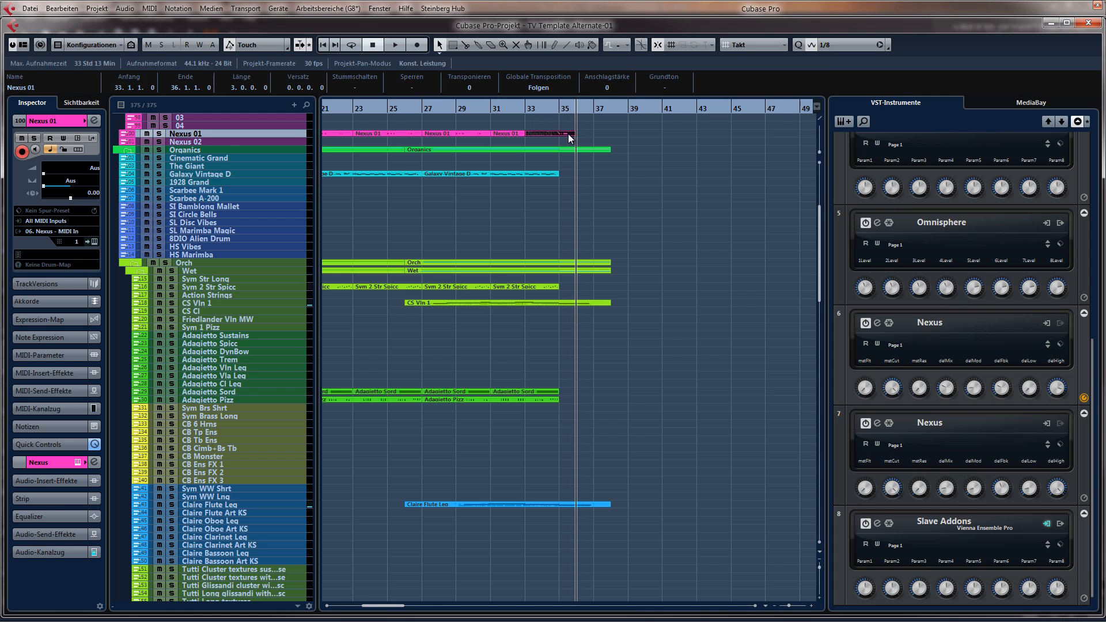
Trim the start of the newly recorded Nexus 01 event to bar 35
double_click(568, 134)
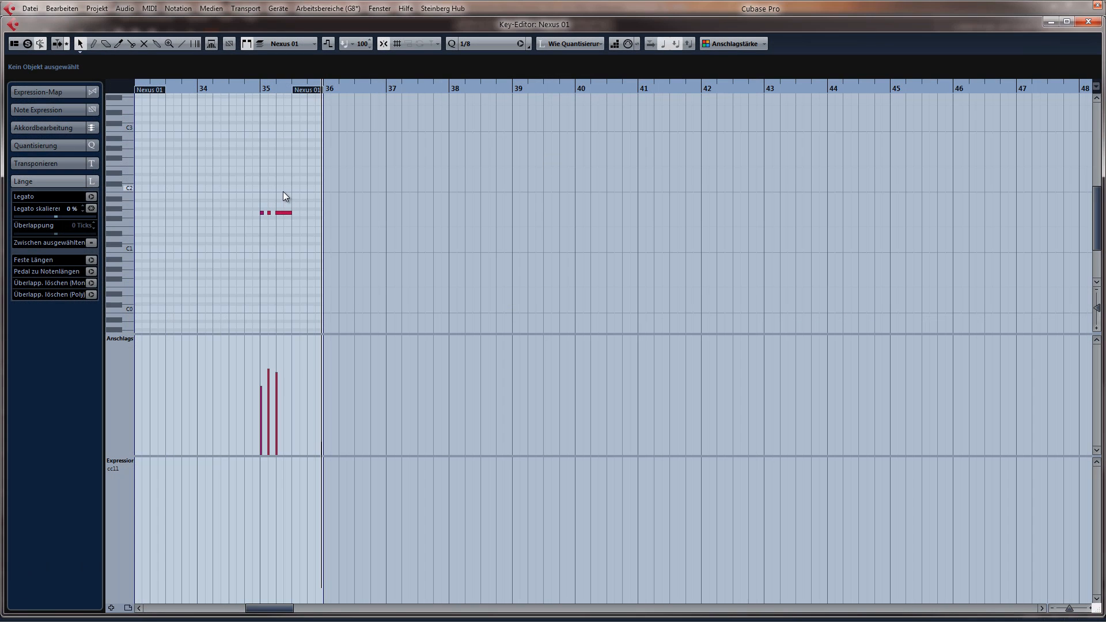
left_click_drag(165, 92, 261, 94)
key("Escape")
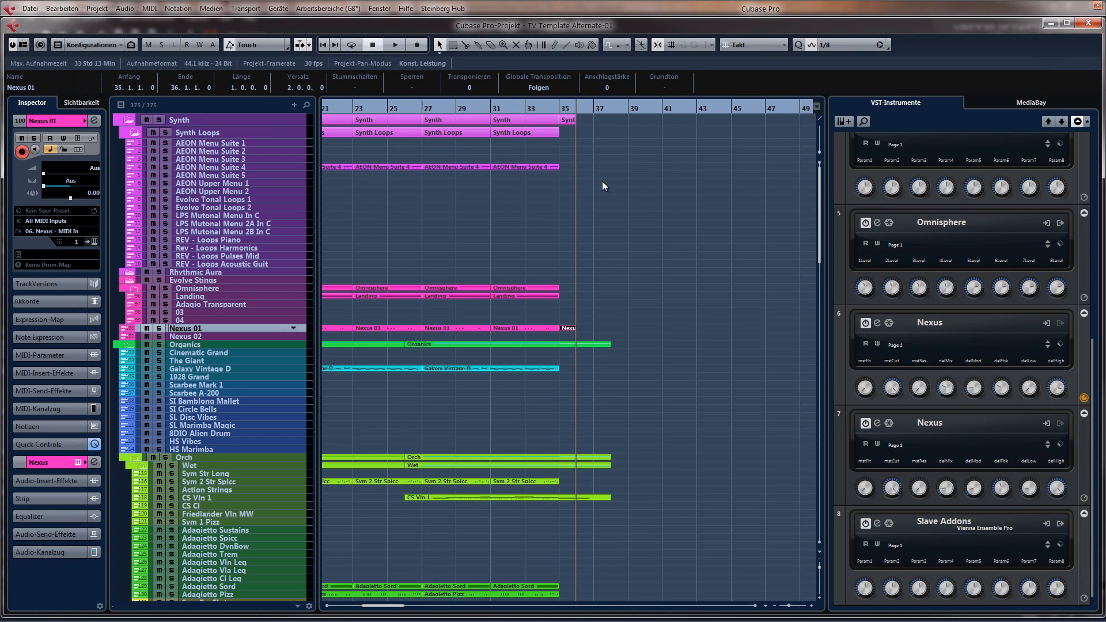
Set the left locator to bar 34 and select the AEON Menu Suite 5 track
left_click(543, 105)
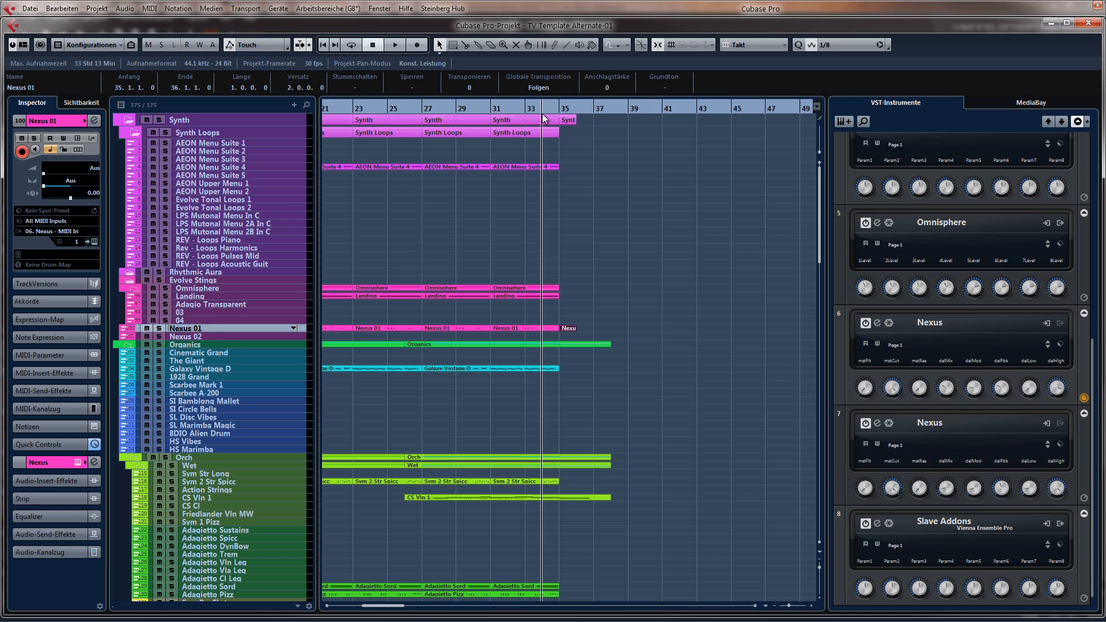
left_click(542, 113, "ctrl")
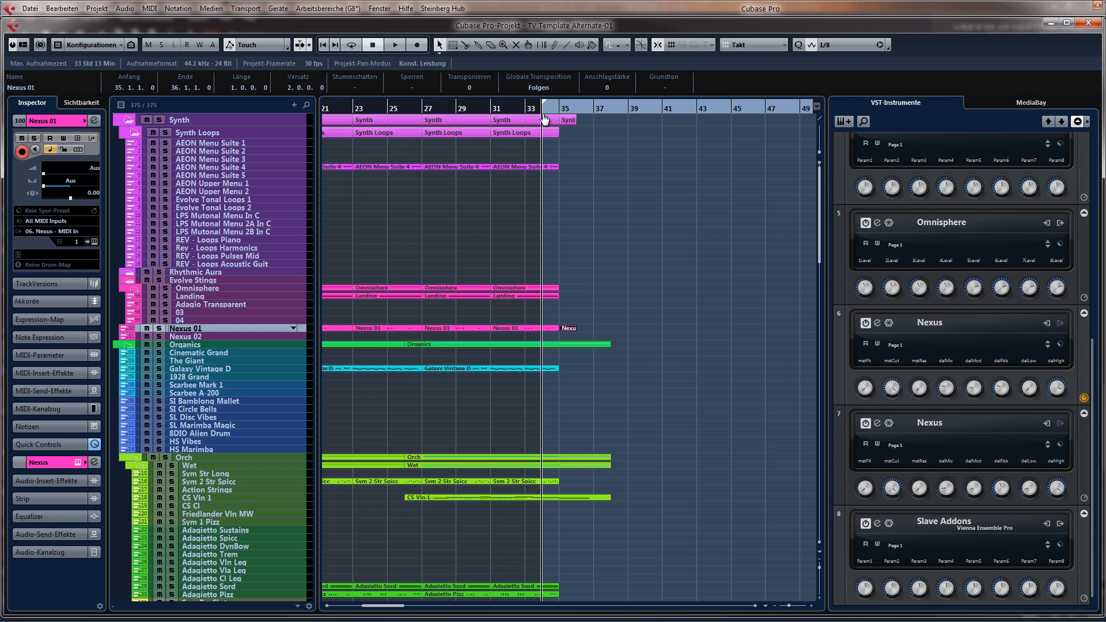
left_click(258, 176)
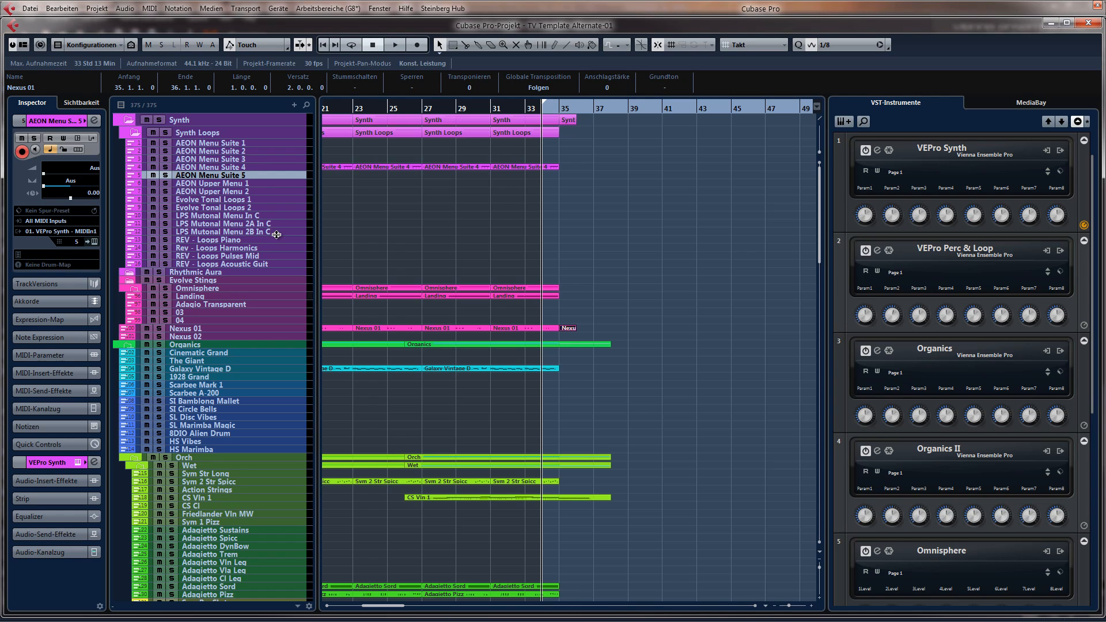
Extend the last Adagietto Pizz event to bar 38 and add three consecutive eighth notes on G1 from bar 35
scroll(478, 323, "down", 6)
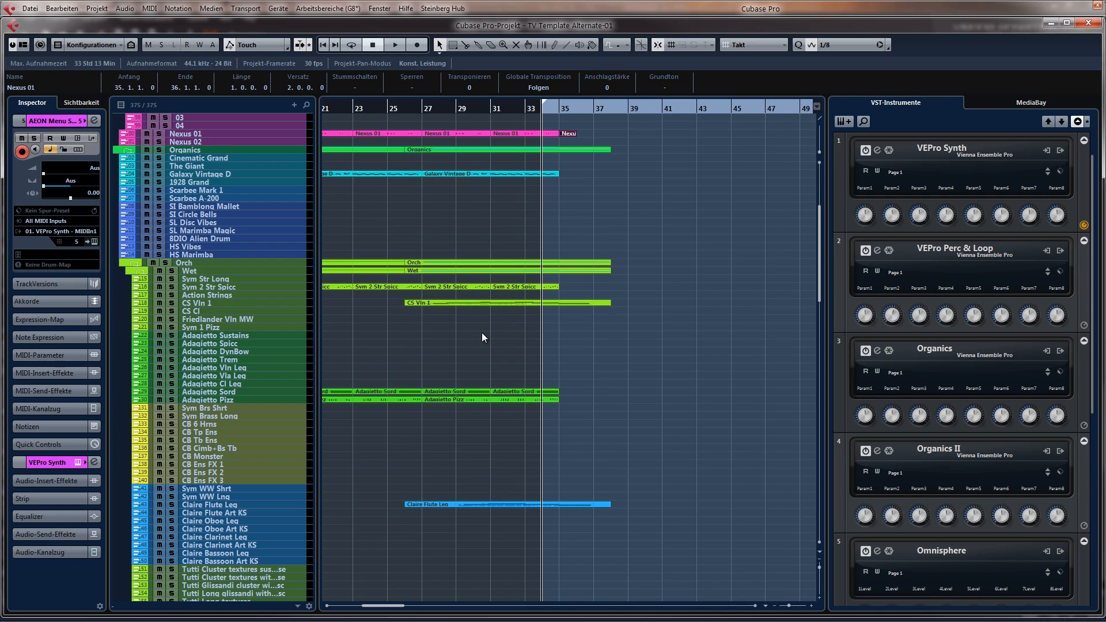
left_click(557, 403)
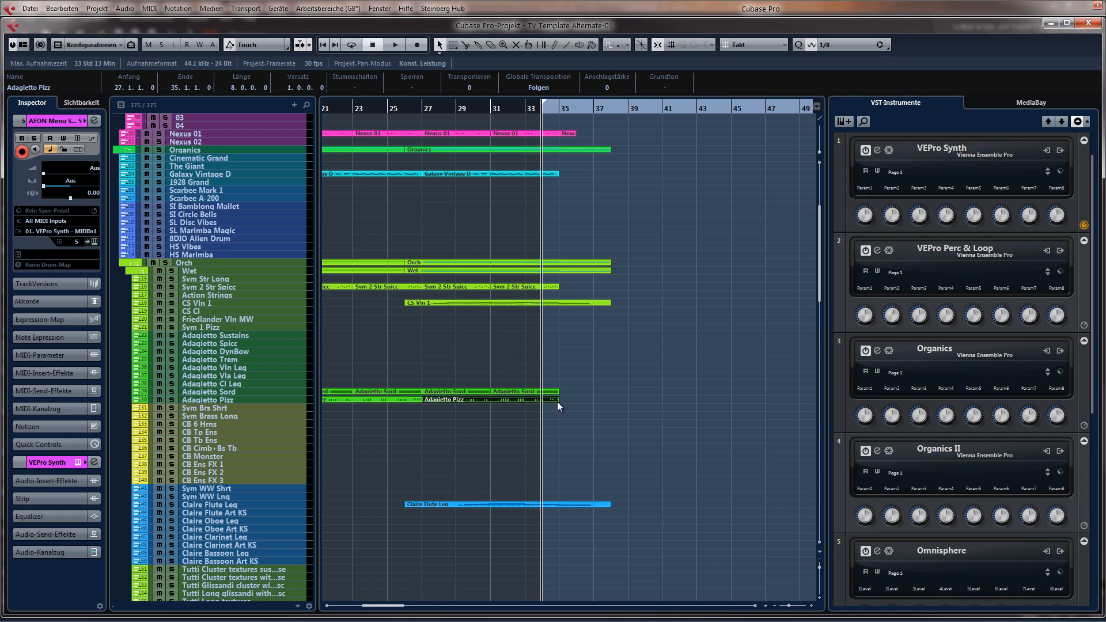
double_click(558, 402)
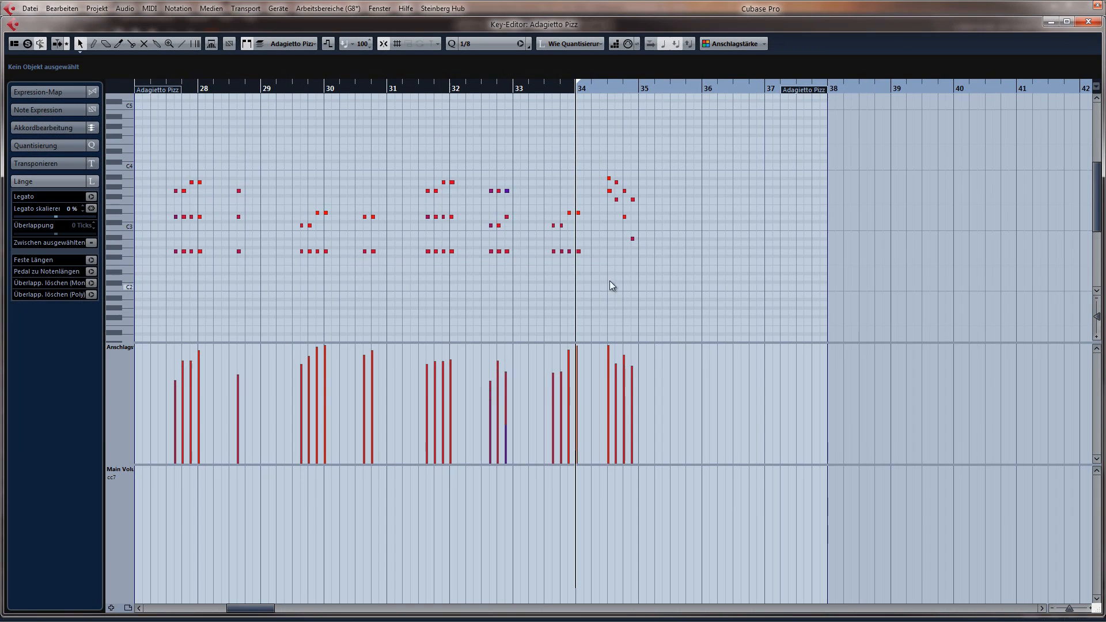
left_click_drag(640, 253, 664, 241)
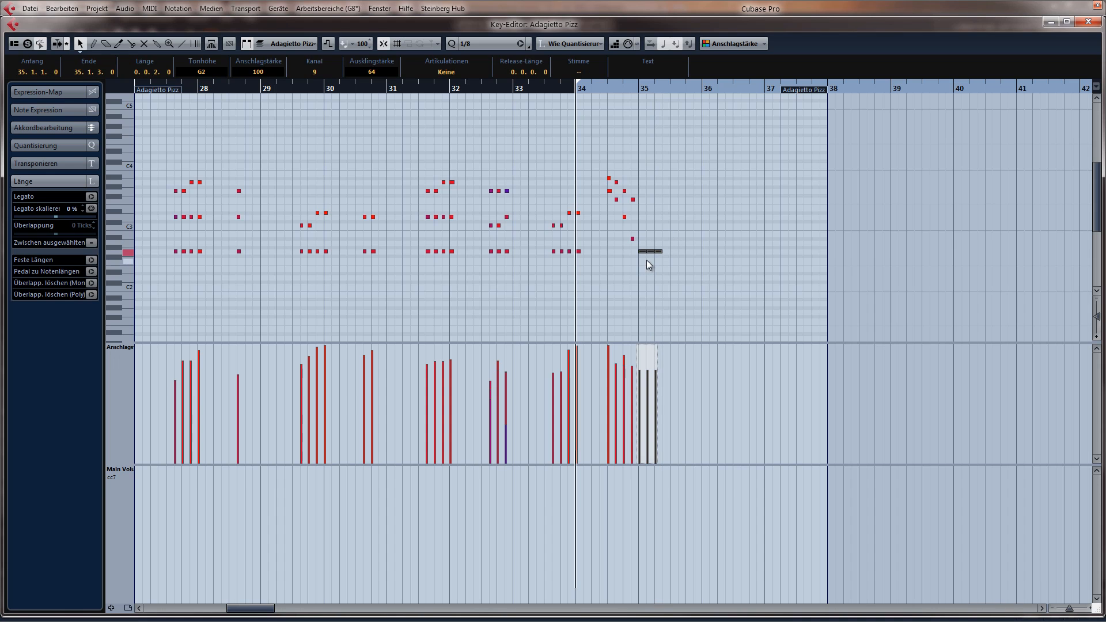
key("shift+Down")
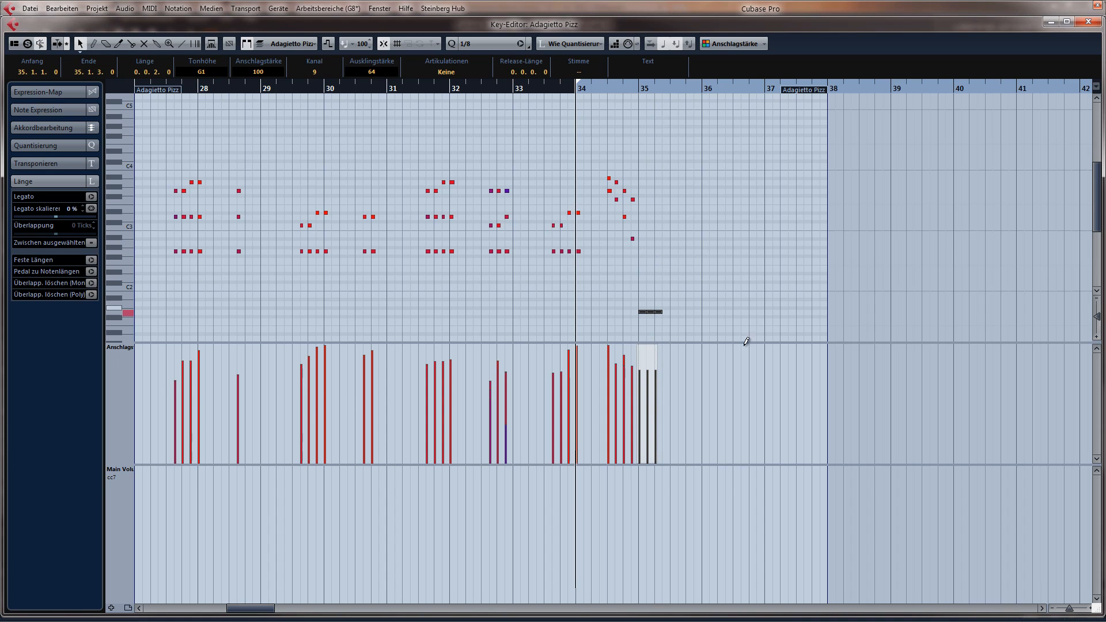
Give the three closing G1 pizzicato notes steadily rising velocities
left_click(639, 374)
left_click(647, 367)
left_click(656, 355)
left_click(682, 269)
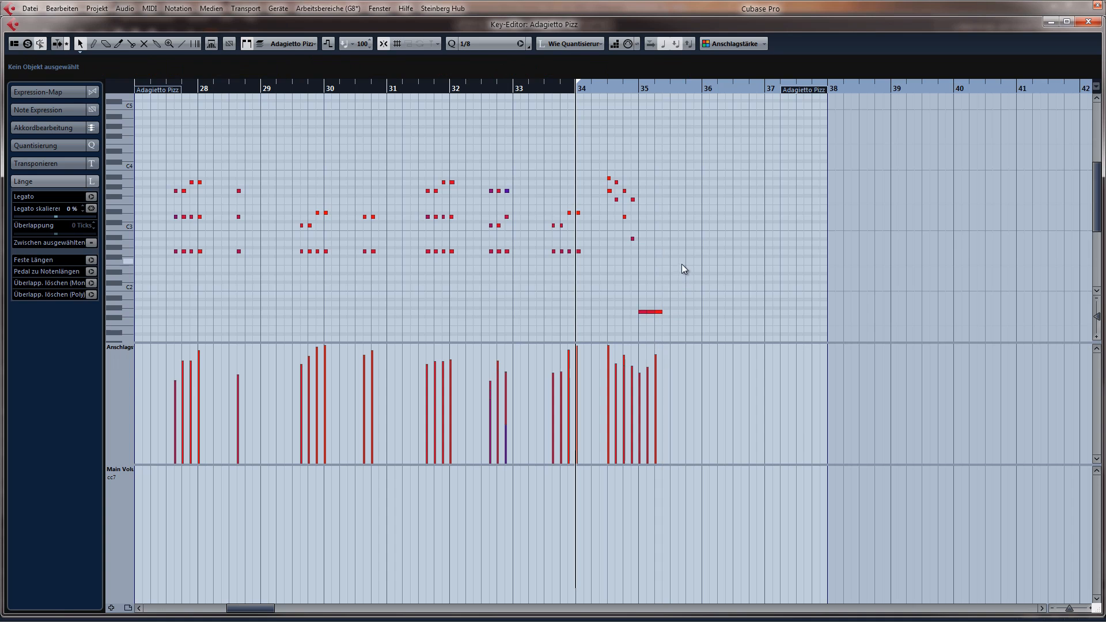
Audition the pizzicato ending from about bar 34.5, then return the playhead to bar 35 and leave the editor
key("h")
key("h")
key("h")
key("h")
key("h")
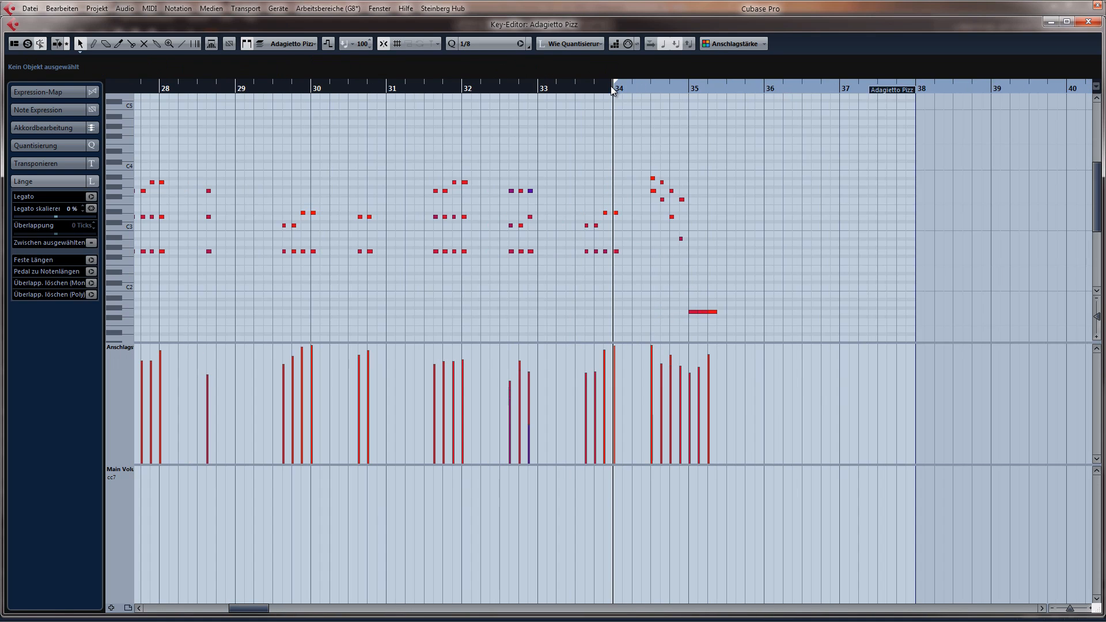
left_click(692, 89)
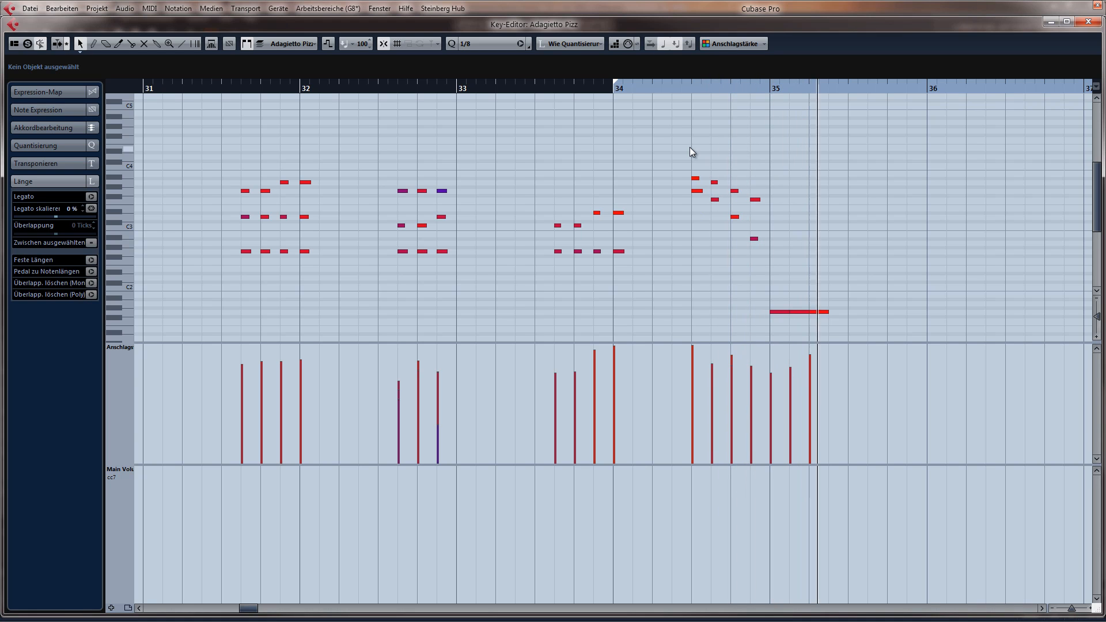
key("space")
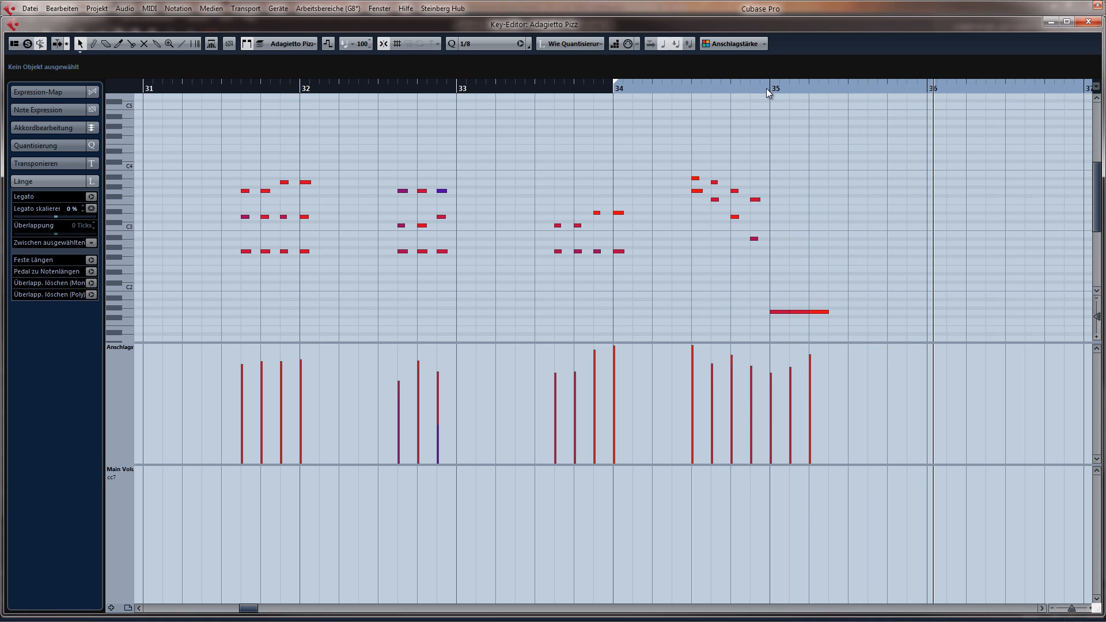
left_click(768, 88)
key("Return")
Move the playhead to bar 34 and select the DMG Cym Menu track in the percussion section
scroll(619, 262, "down", 4)
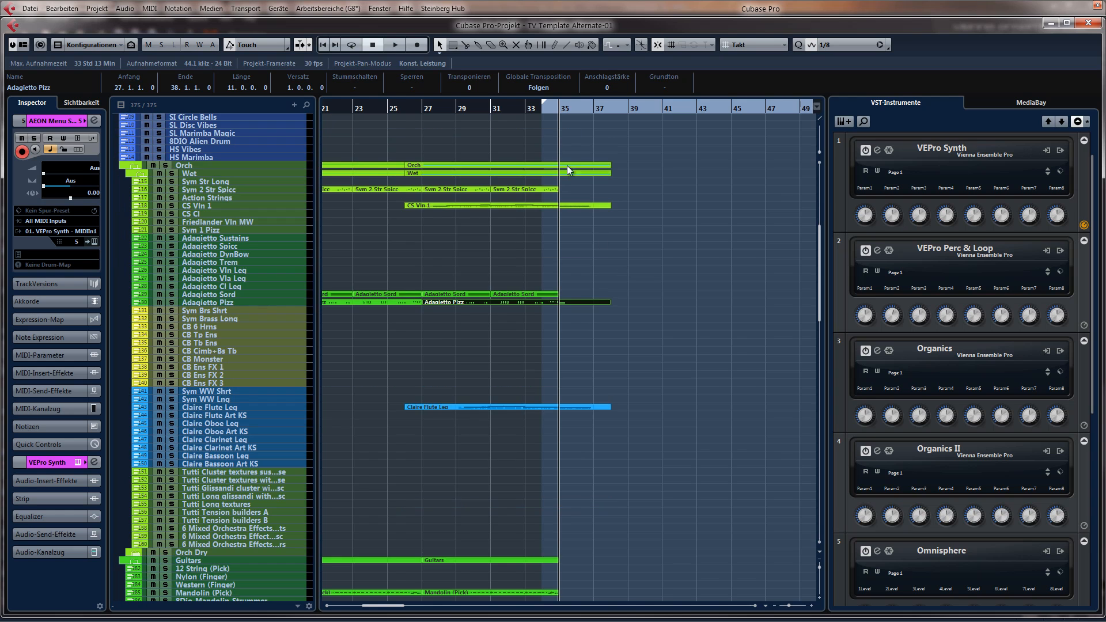
left_click(541, 110)
scroll(628, 205, "down", 20)
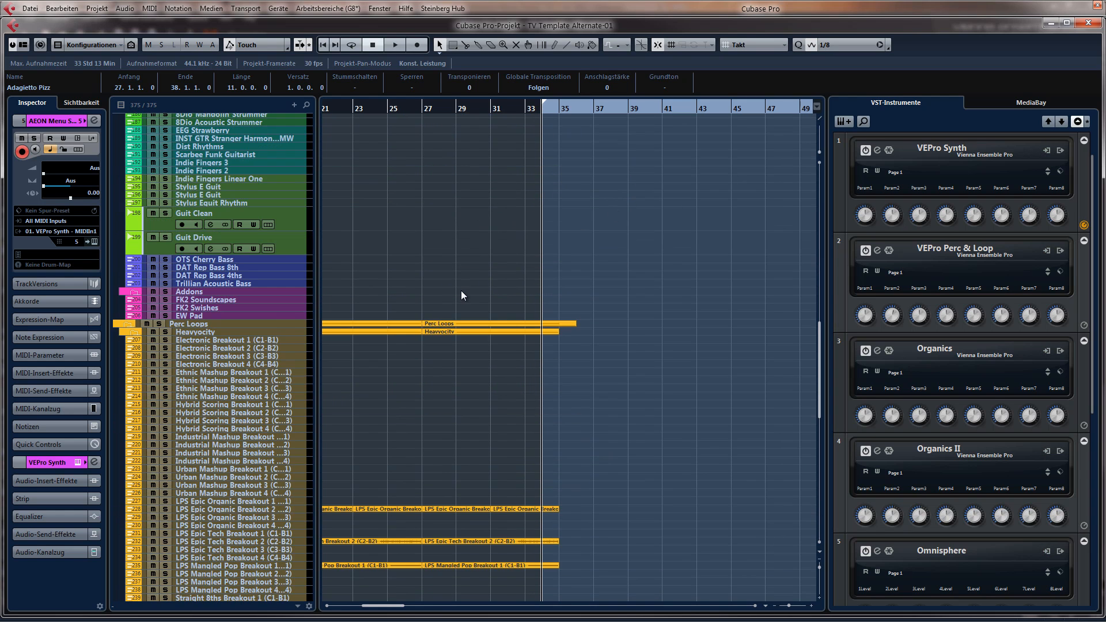
scroll(461, 291, "down", 12)
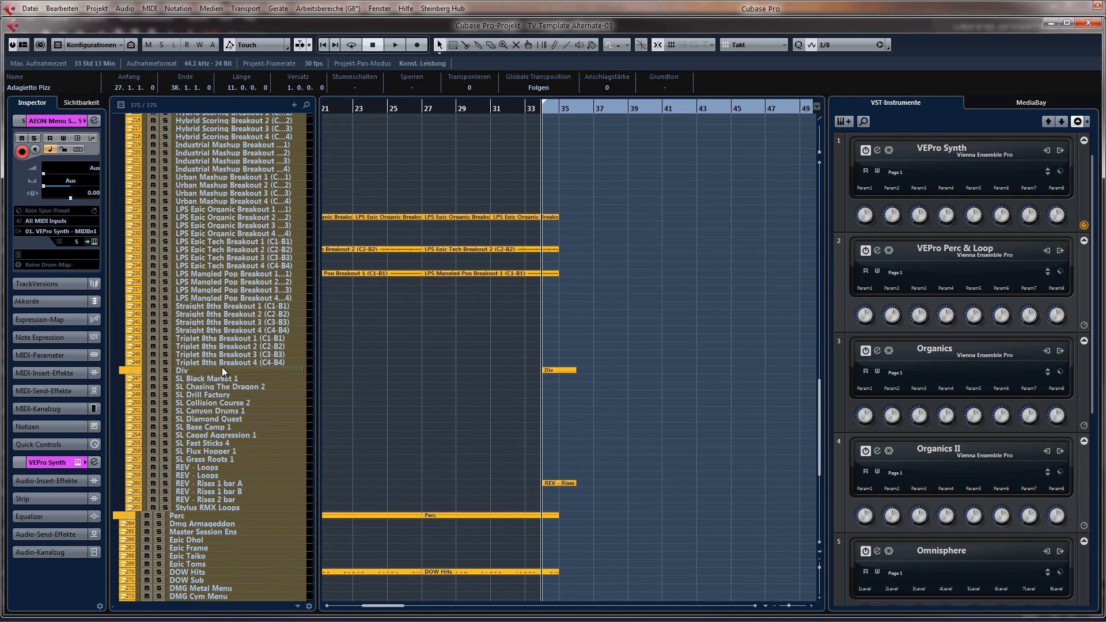
scroll(222, 479, "down", 8)
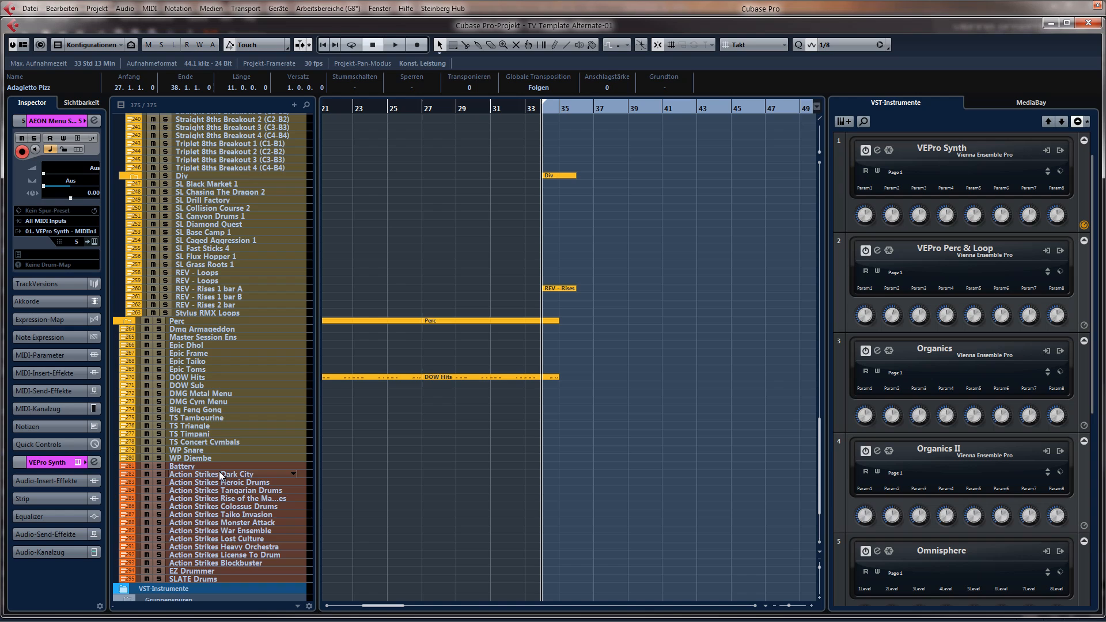
left_click(203, 401)
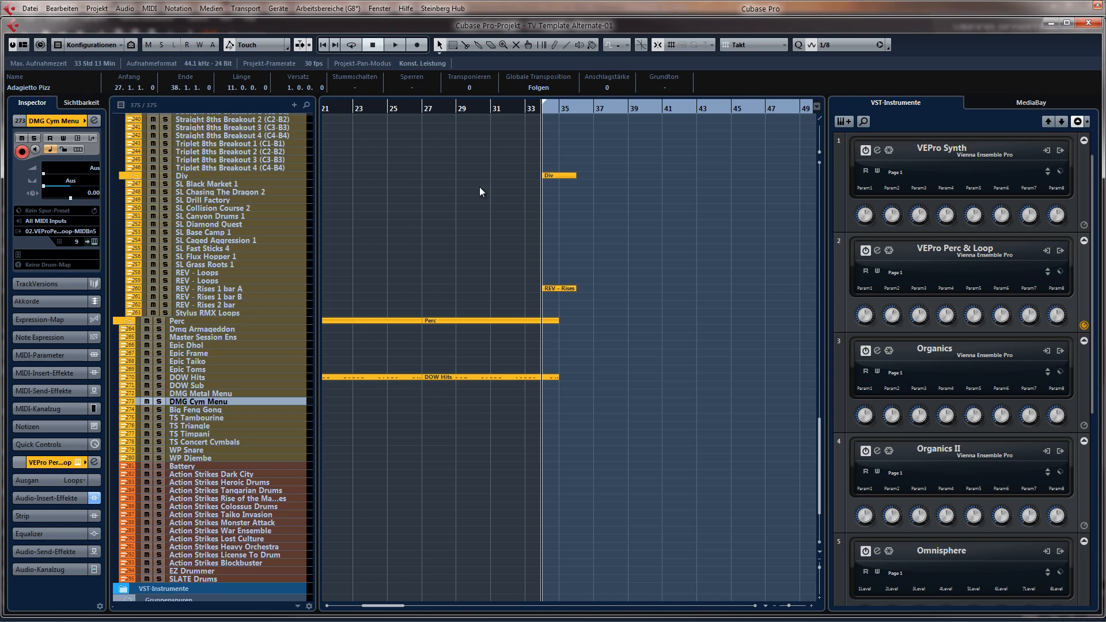
Set the left locator to bar 33 and record a cymbal roll leading into bar 35 on DMG Cym Menu
key("h")
key("h")
key("h")
key("h")
key("h")
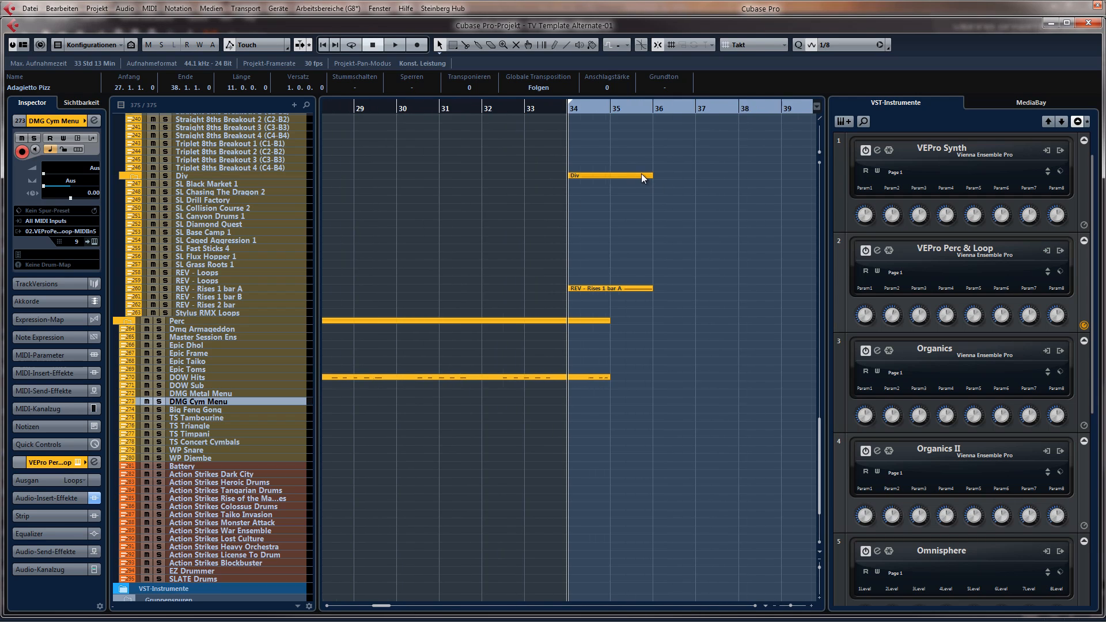
key("h")
key("h")
left_click(612, 290)
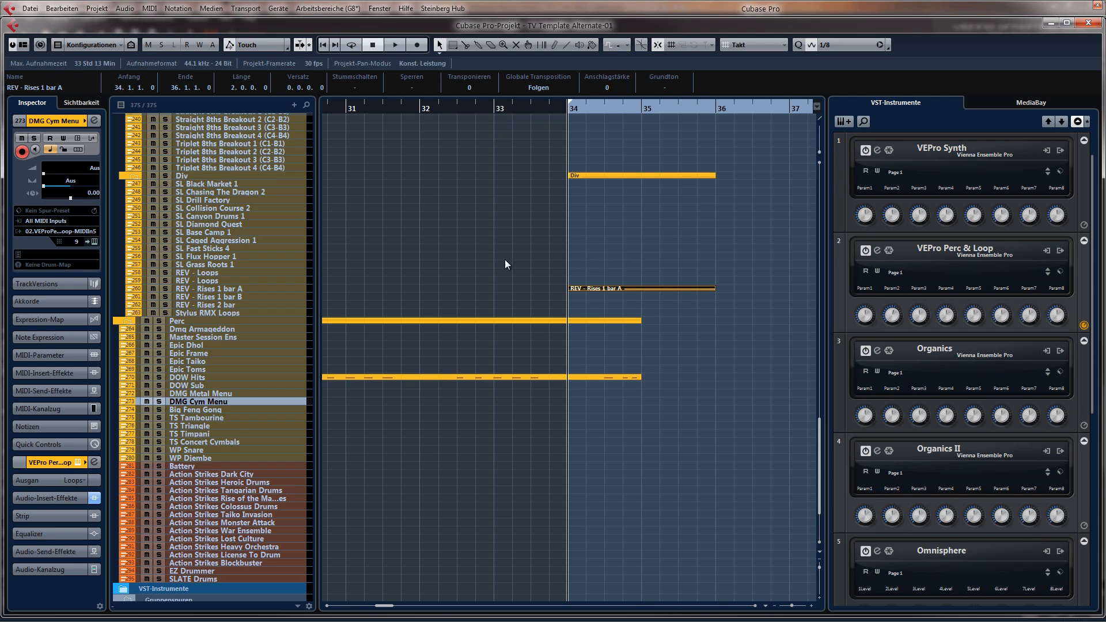
left_click(495, 107)
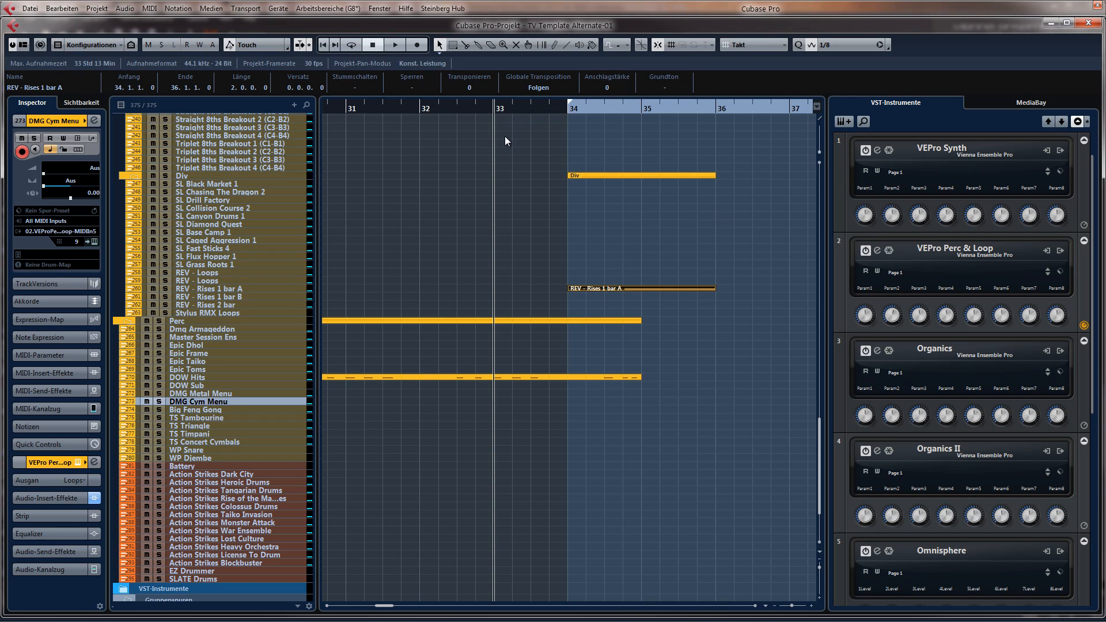
key("ctrl+KP_1")
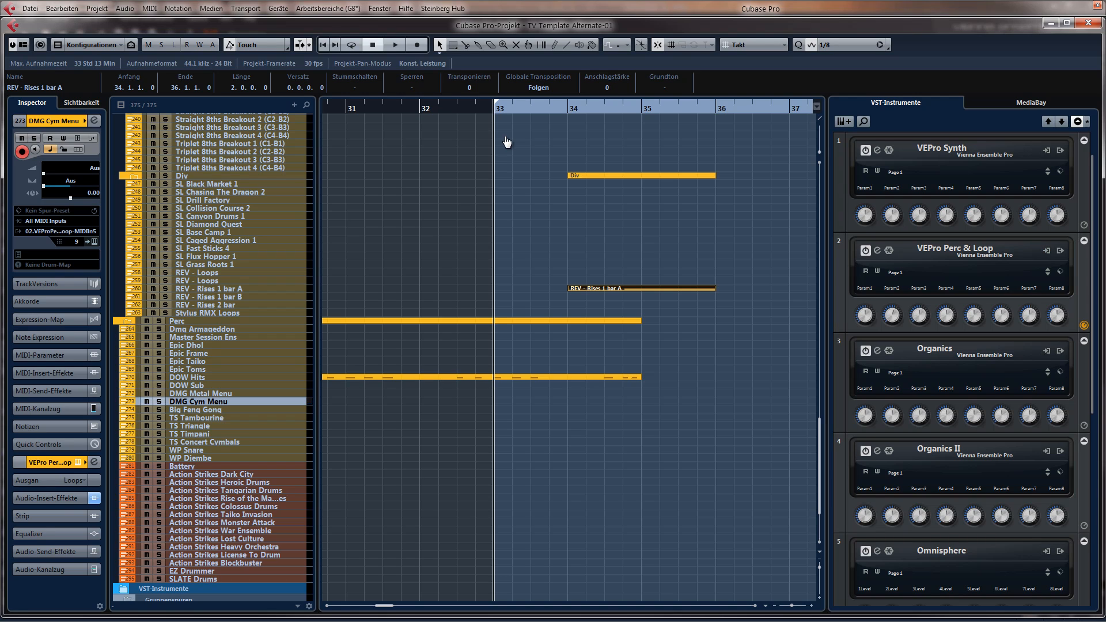
key("KP_Multiply")
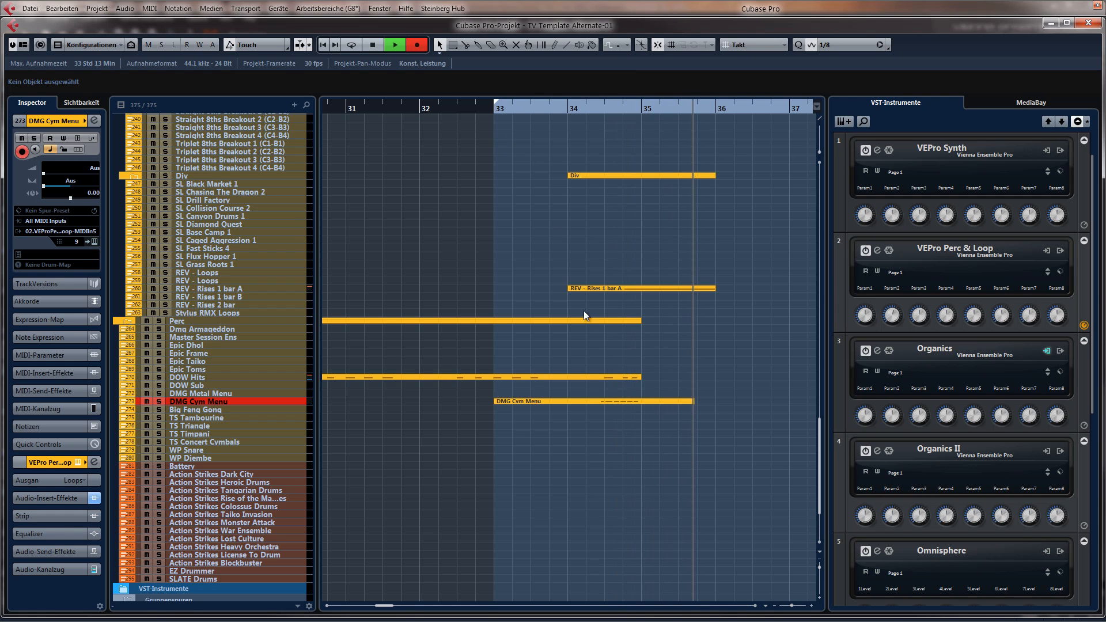
key("space")
Open the recorded DMG Cym Menu event and audition its roll from position 34.2
key("Return")
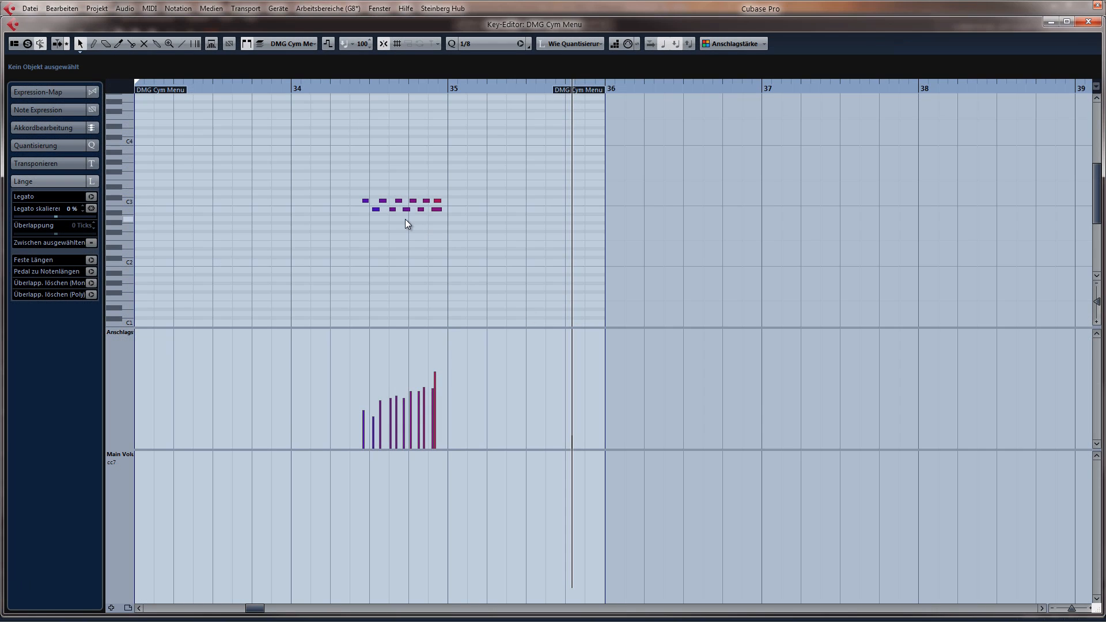
left_click(330, 86)
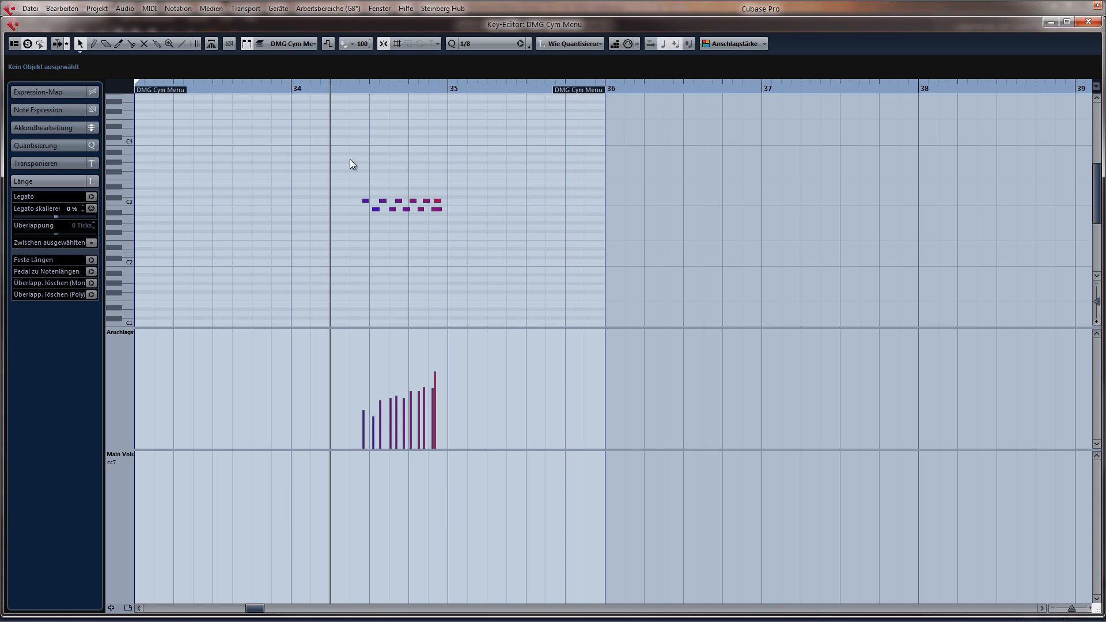
key("space")
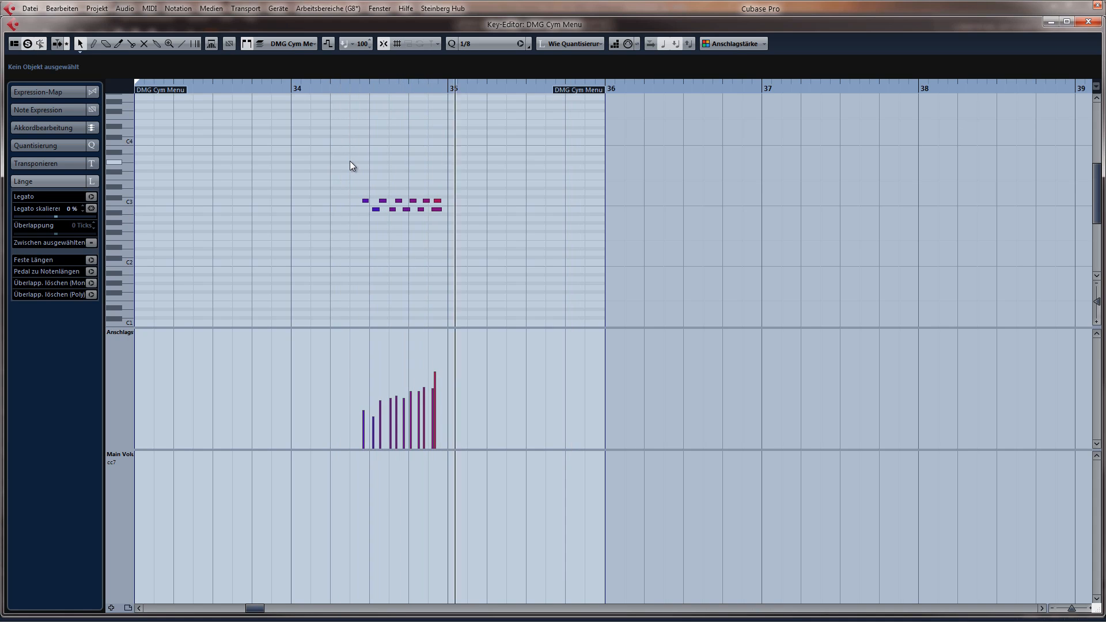
key("space")
key("Return")
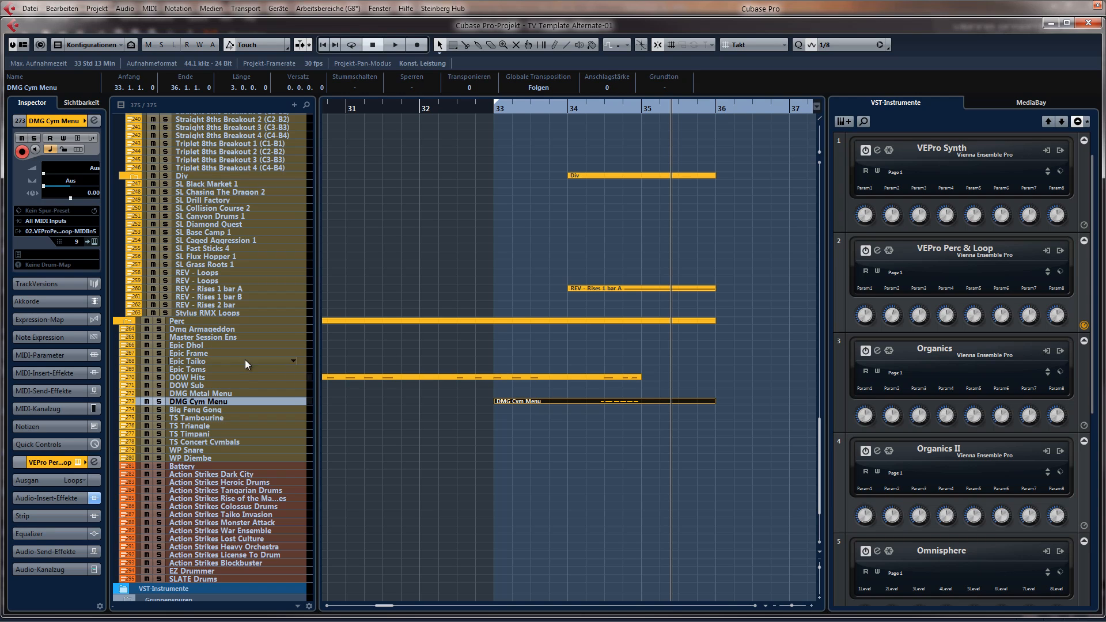
Record a sustained sub hit at bar 35 on the DOW Sub track, starting the take from bar 34
left_click(226, 386)
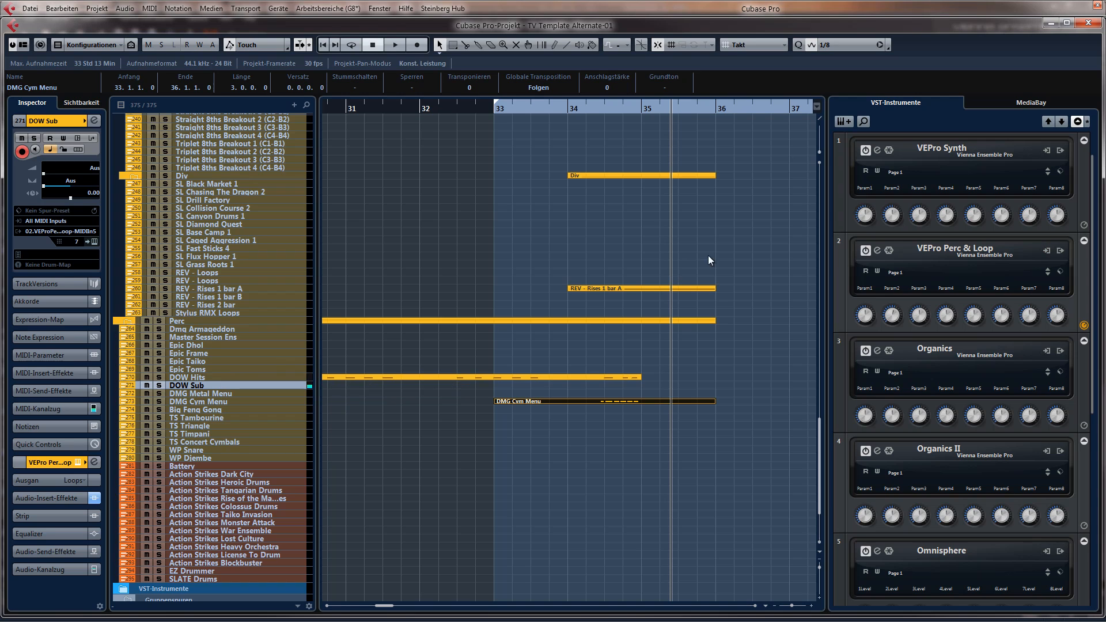
left_click(590, 103)
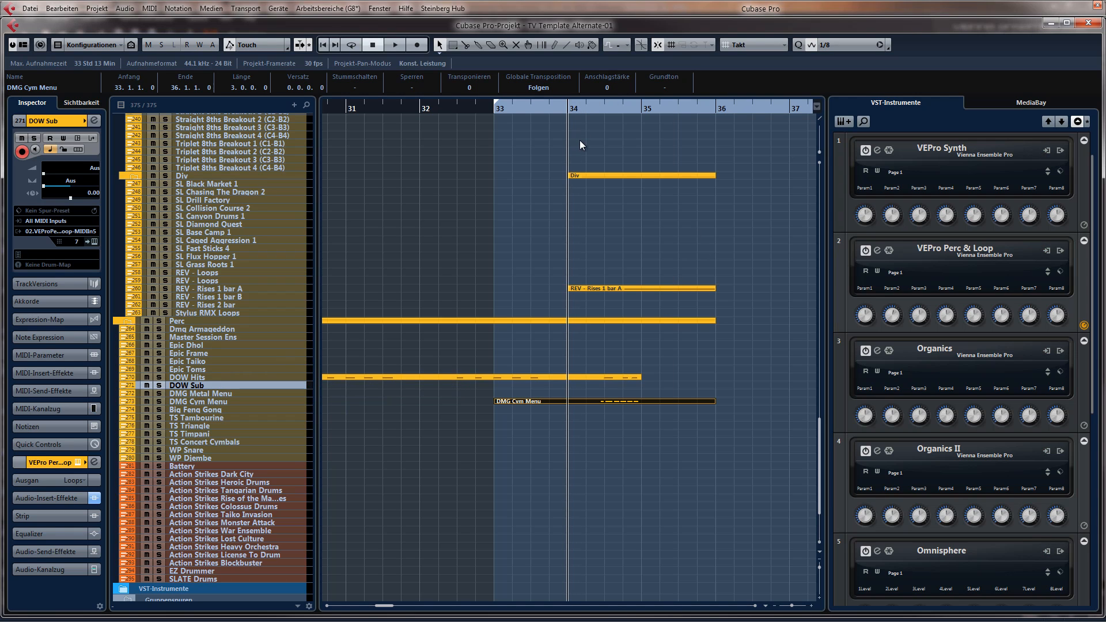
key("KP_Multiply")
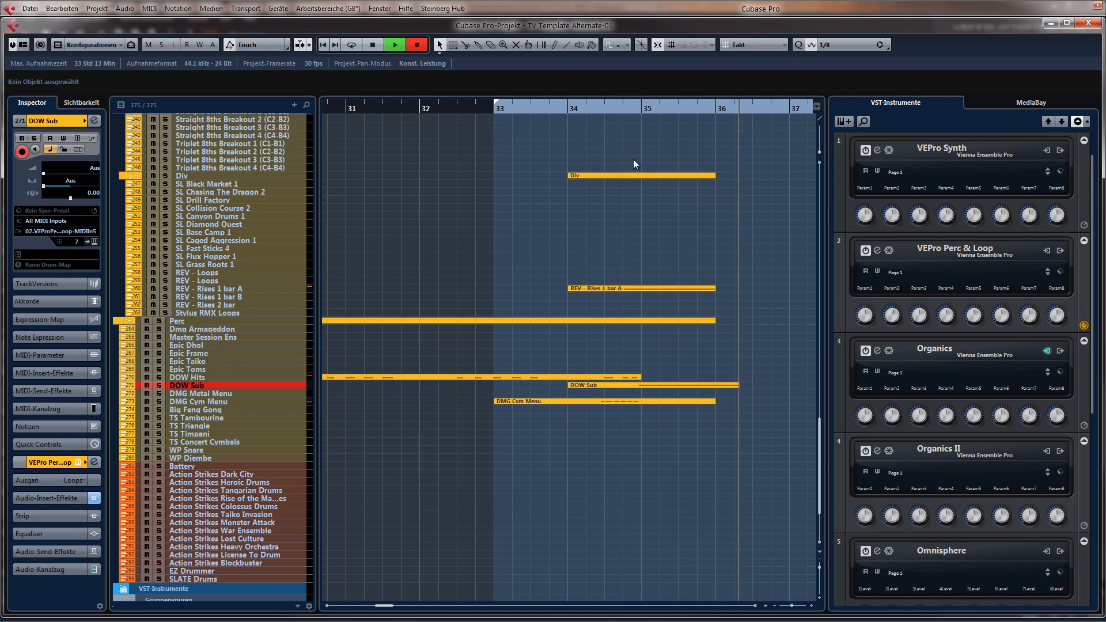
key("space")
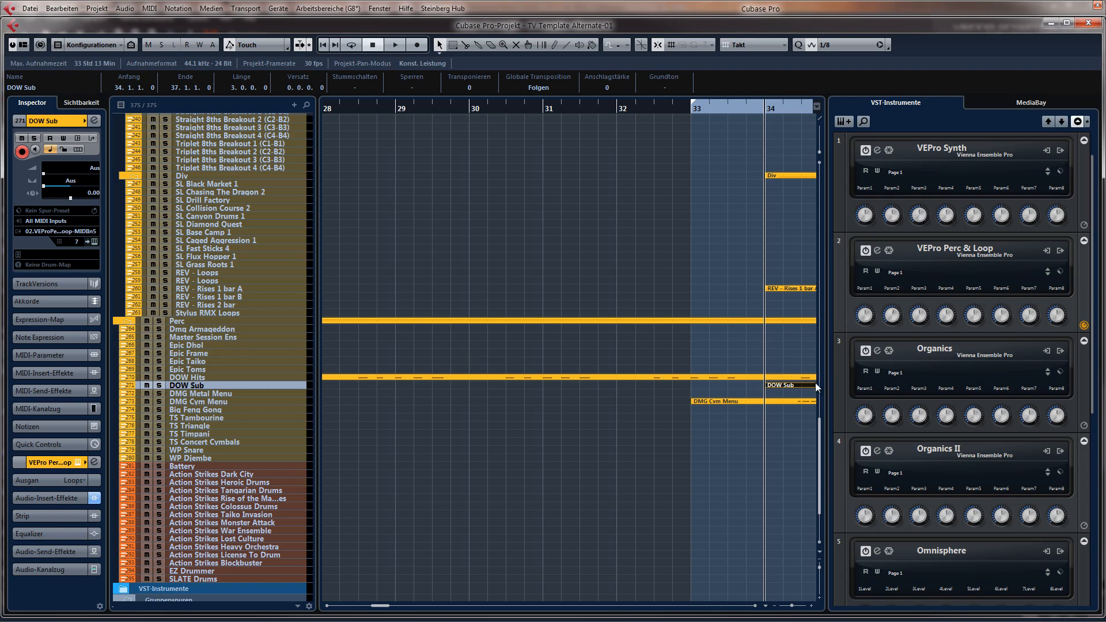
Open the recorded DOW Sub event, move its start to bar 35 and leave the editor
double_click(814, 383)
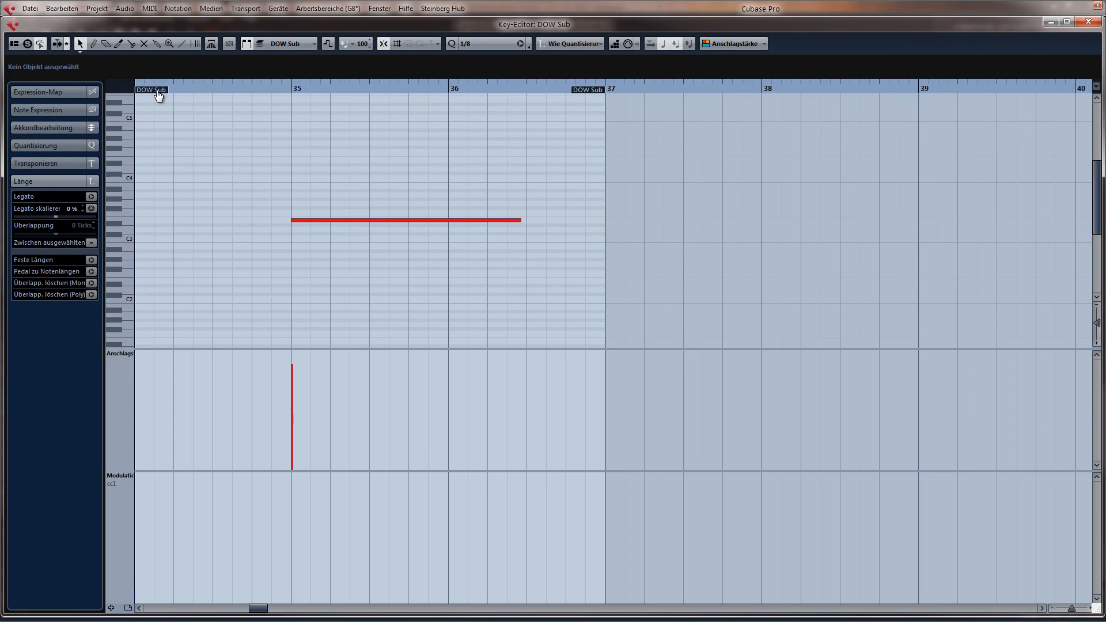
left_click_drag(158, 95, 310, 127)
key("Escape")
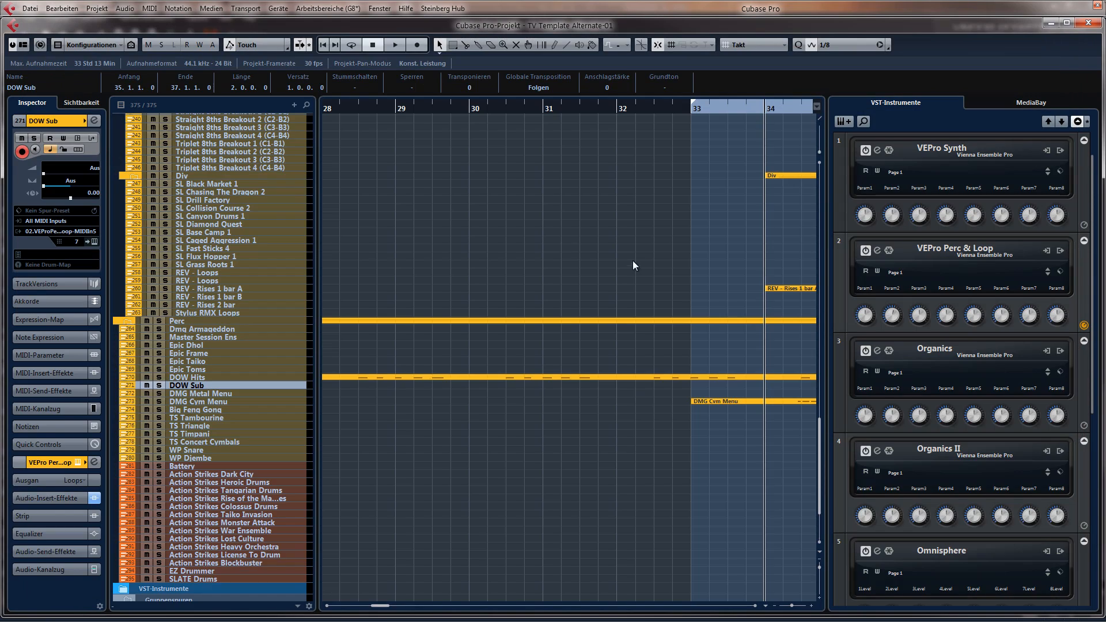
Extend the Mandolin (Pick) event in the guitars section to bar 37 and open it in the Key Editor
key("g")
key("g")
key("g")
scroll(680, 324, "up", 8)
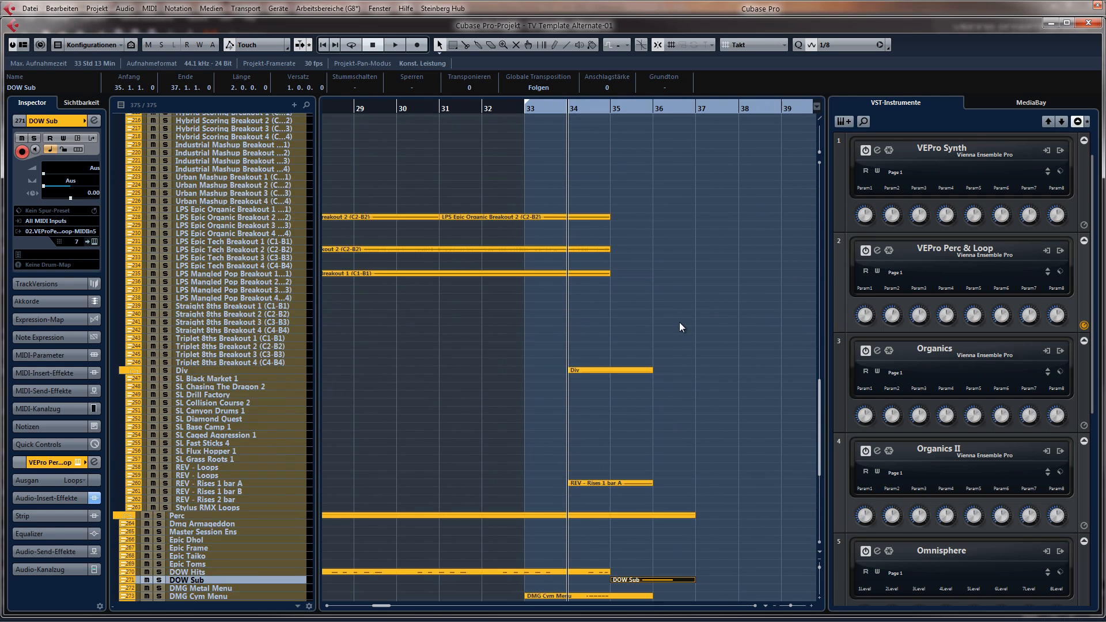
scroll(680, 324, "up", 10)
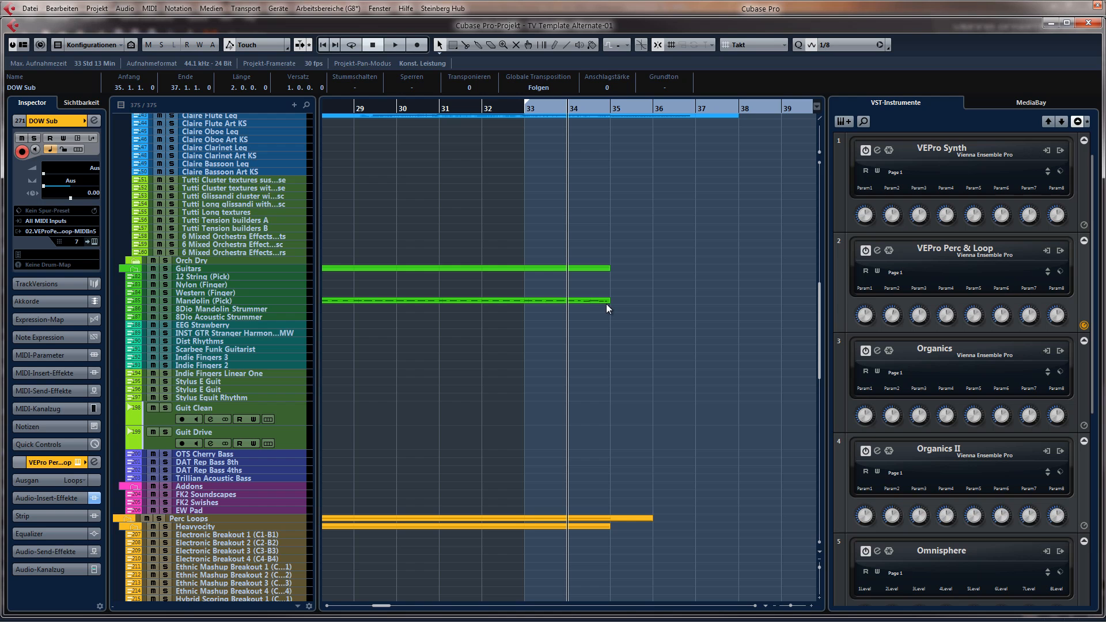
left_click_drag(607, 303, 684, 306)
key("ctrl+e")
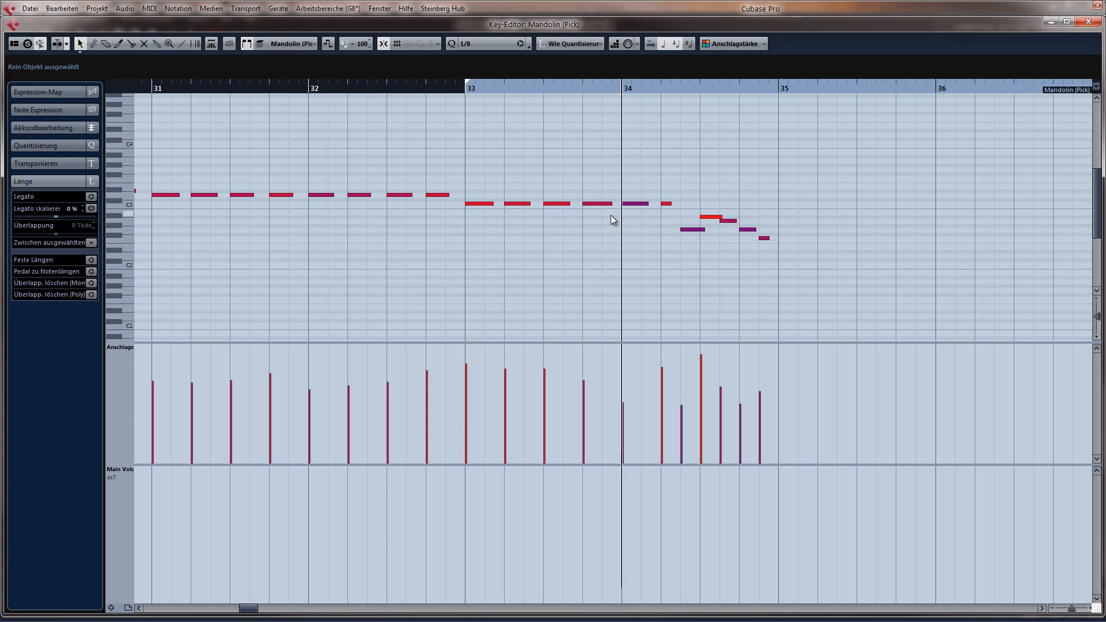
Step-enter a one-bar D2 and G2 chord at bar 35 as the end of the mandolin line
left_click(762, 238)
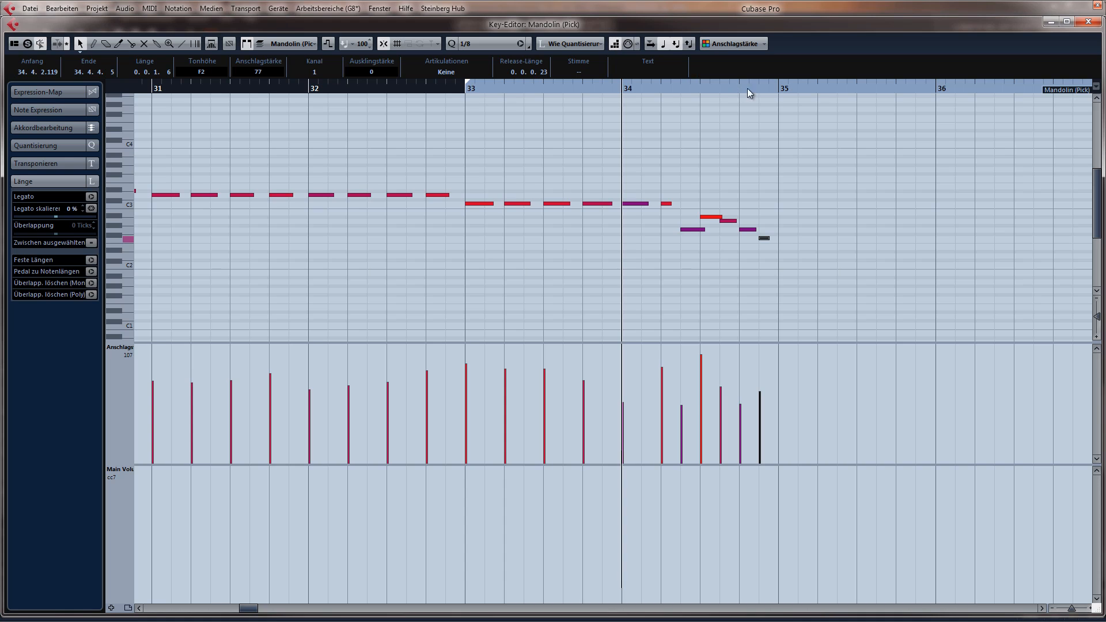
left_click(776, 86)
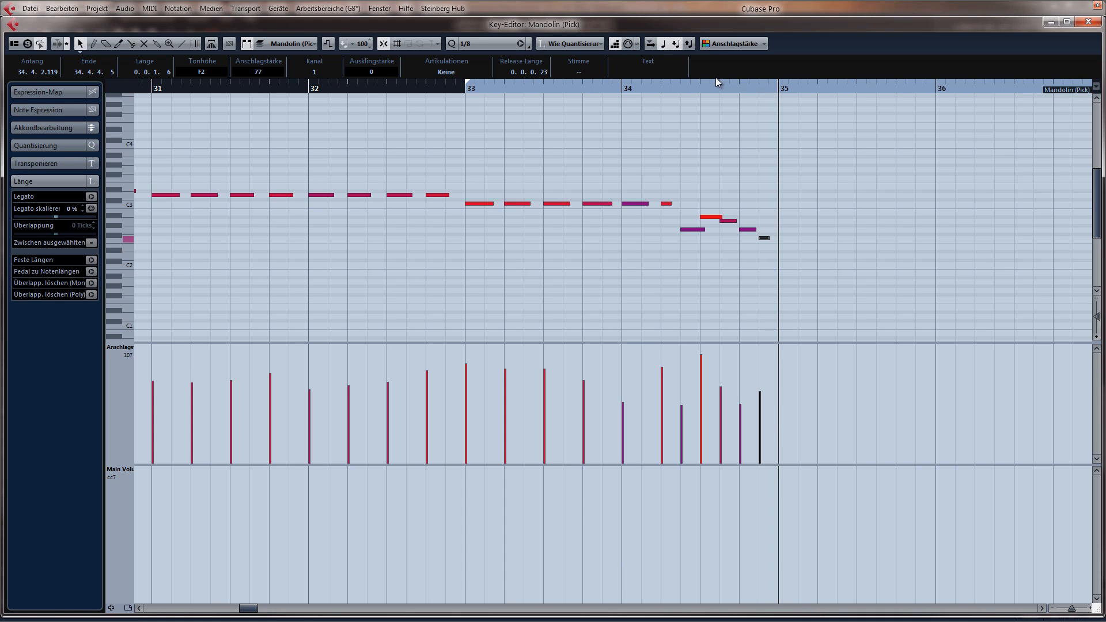
key("Home")
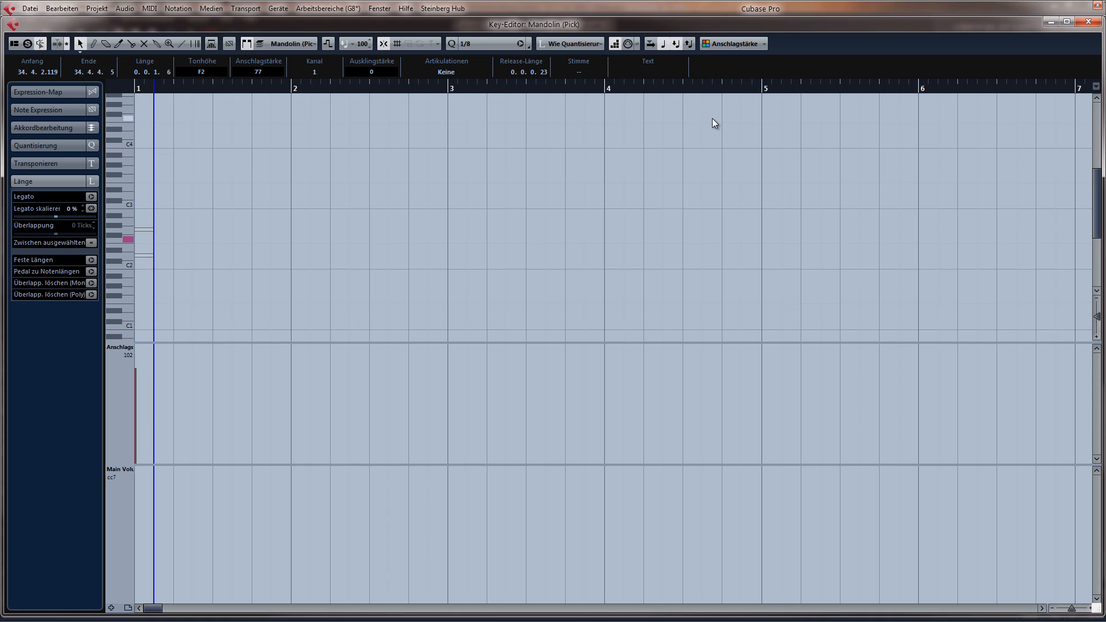
key("Return")
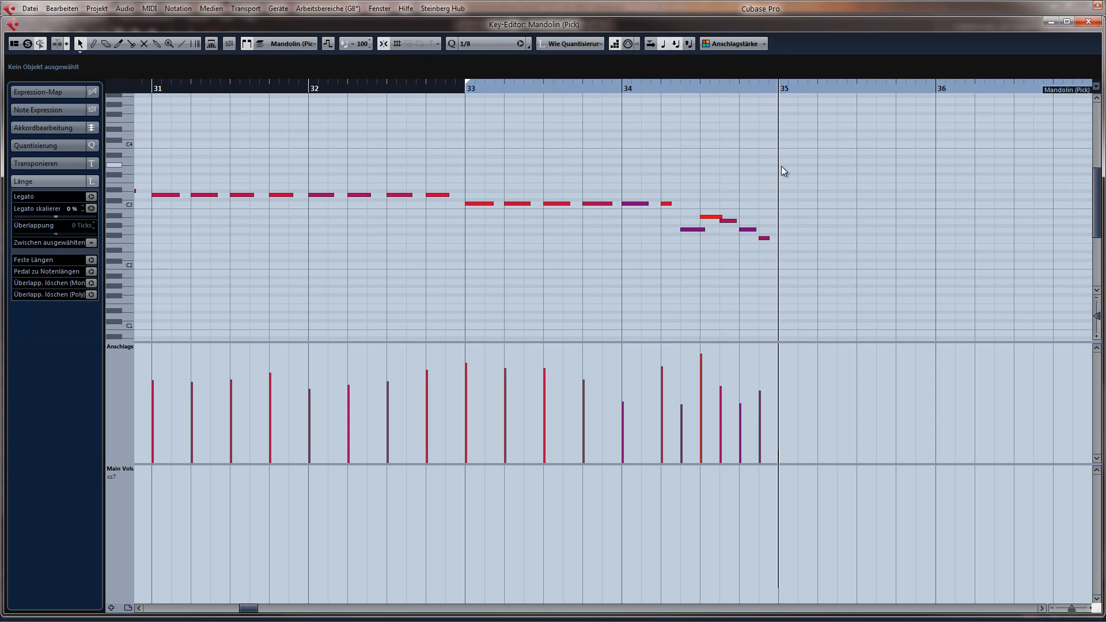
left_click(828, 190)
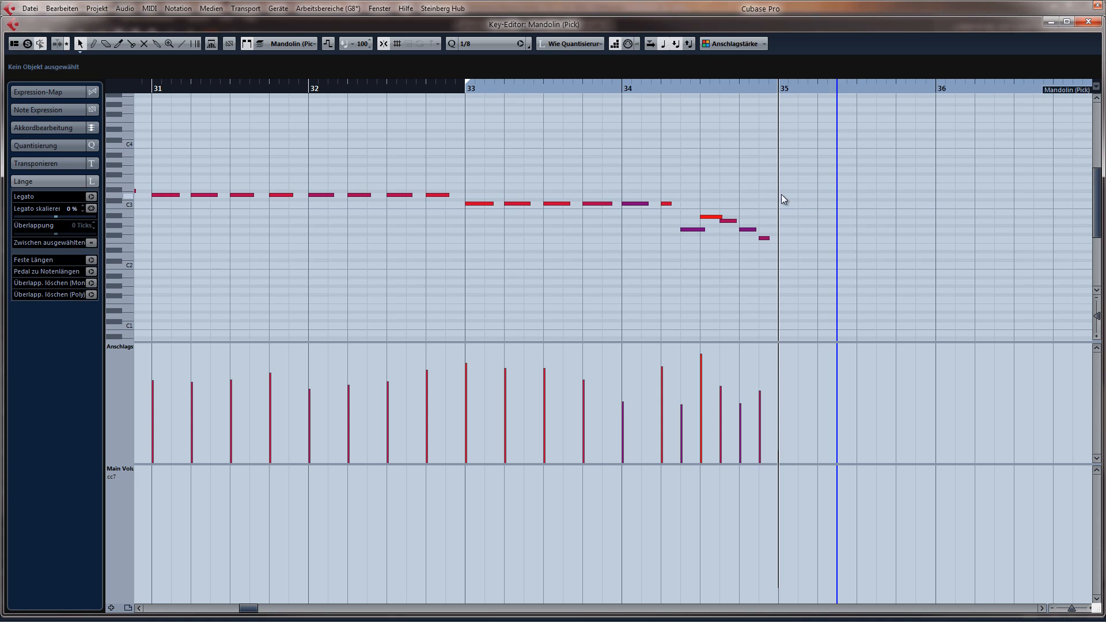
left_click(780, 193)
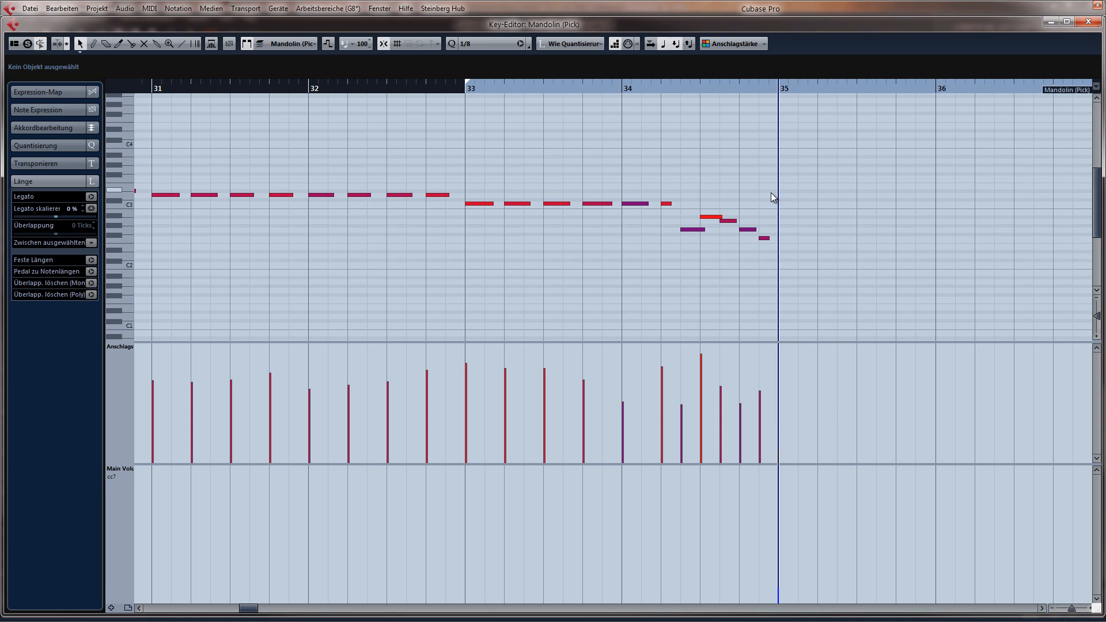
left_click_drag(794, 202, 927, 230)
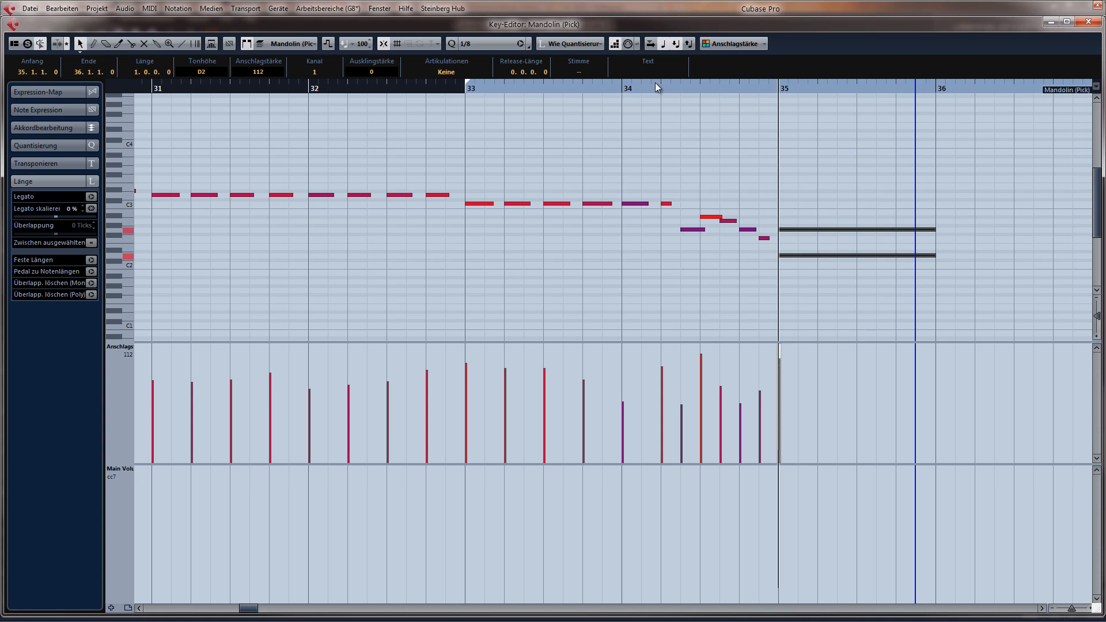
Audition the mandolin ending from bar 34 and leave the editor
left_click(625, 87)
key("space")
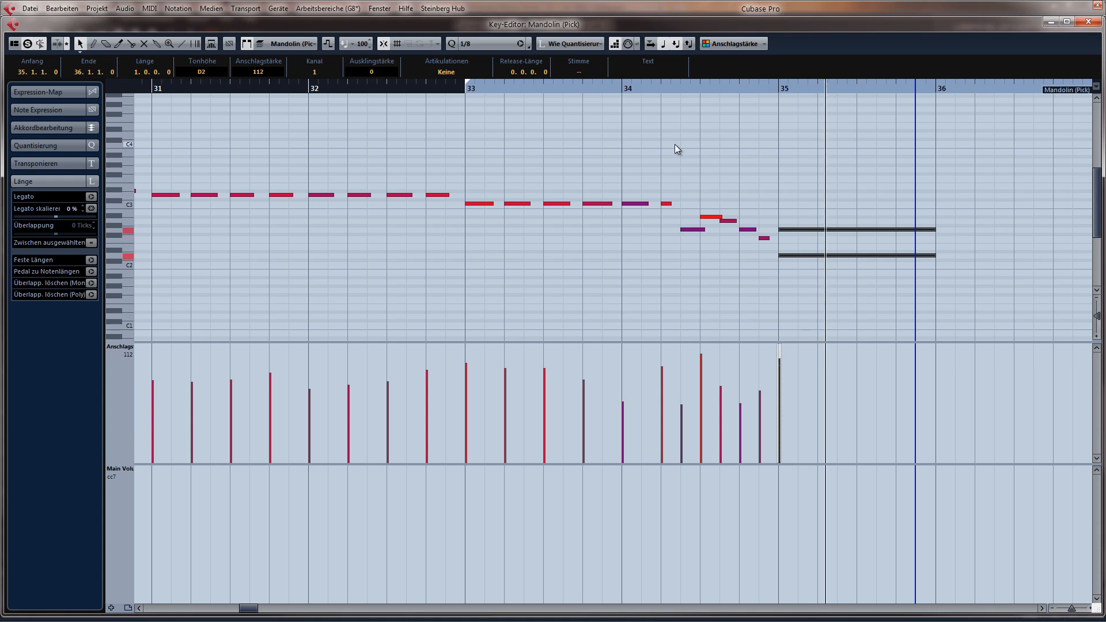
key("space")
key("Return")
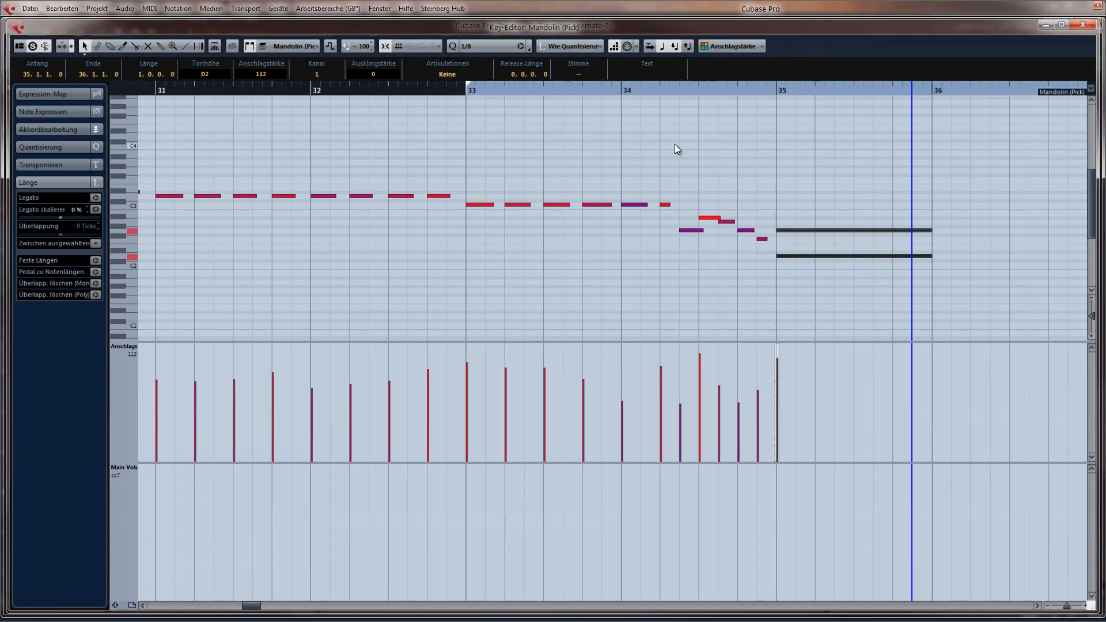
Extend the Galaxy Vintage D event to bar 38 and open it in the Key Editor
scroll(700, 187, "up", 3)
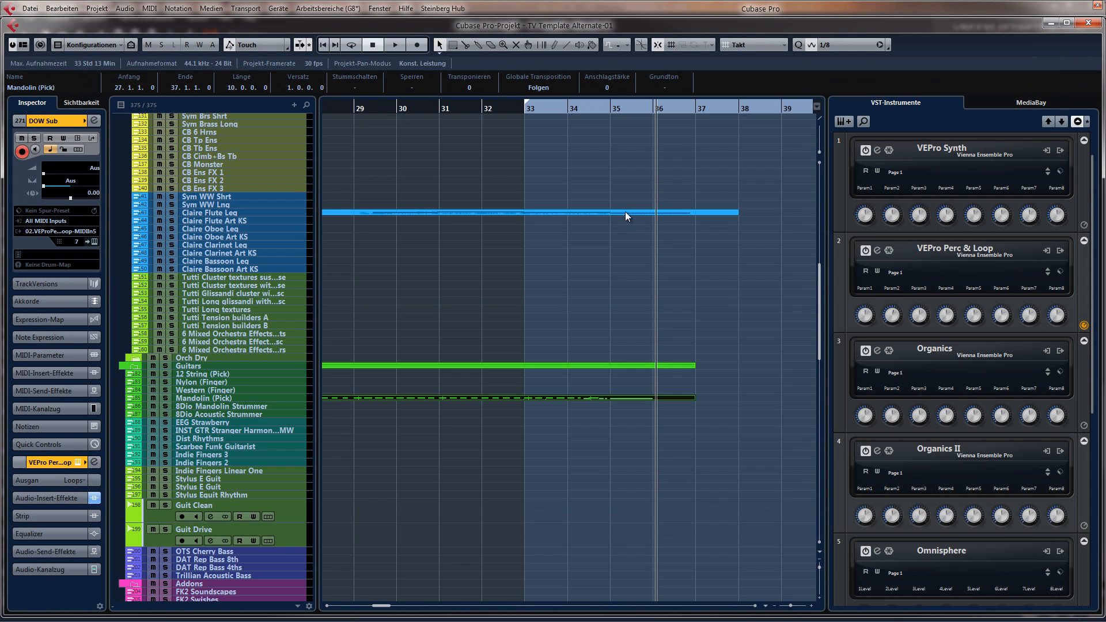
scroll(617, 207, "up", 12)
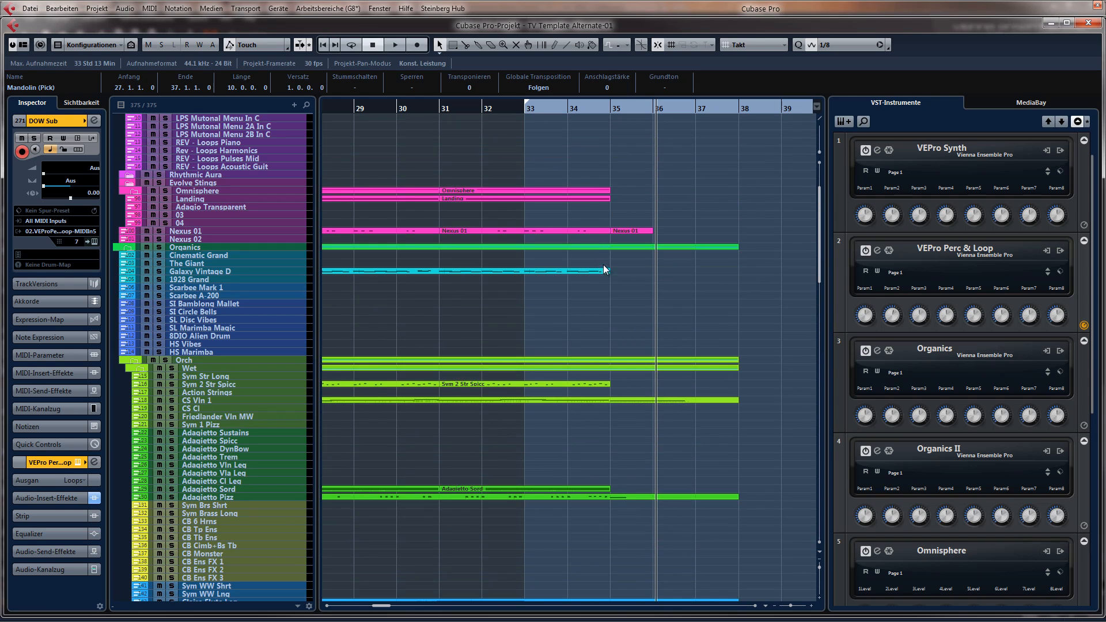
left_click_drag(610, 273, 739, 274)
key("Return")
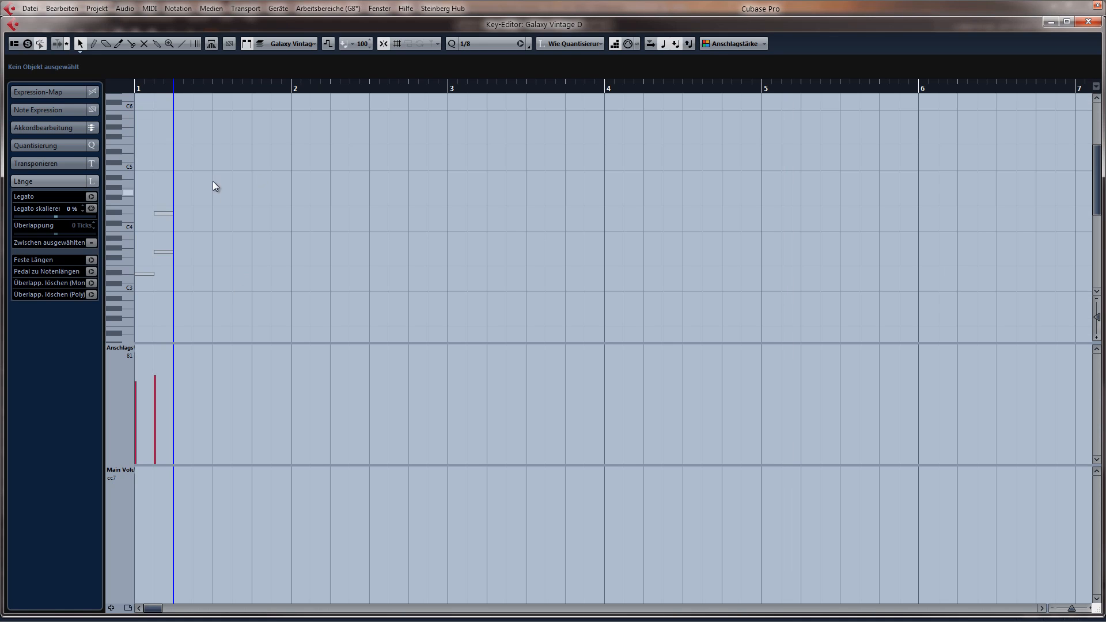
Delete the stray piano notes at bar 1 and turn off step input
left_click_drag(213, 181, 135, 300)
key("Delete")
left_click(626, 44)
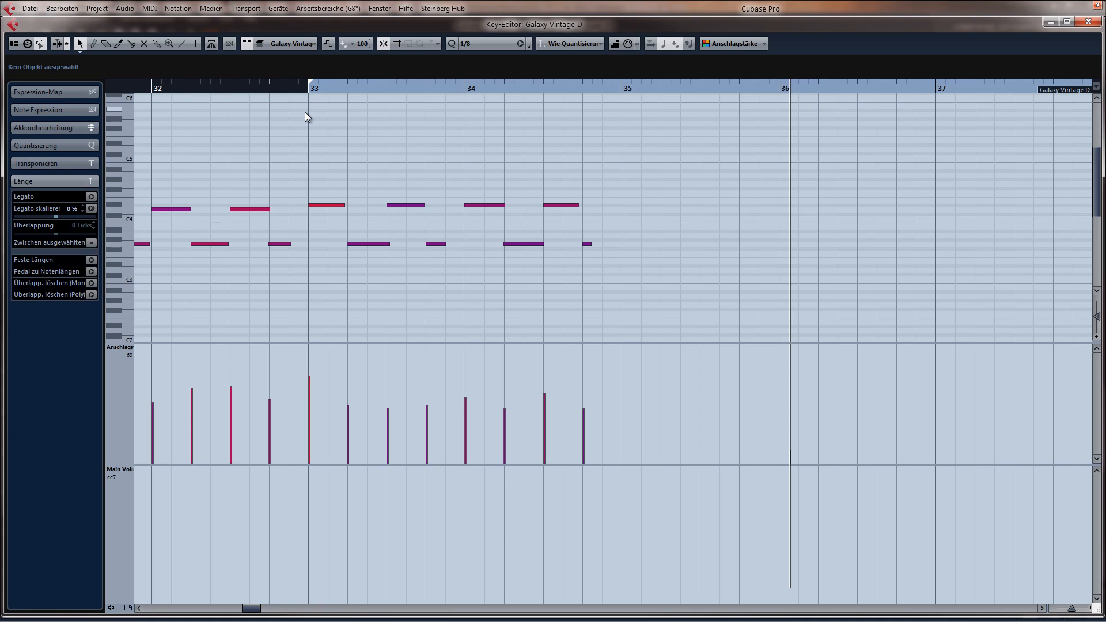
Record a three-note ending chord in Galaxy Vintage D, quantize it to bar 35 and leave the editor
left_click(465, 89)
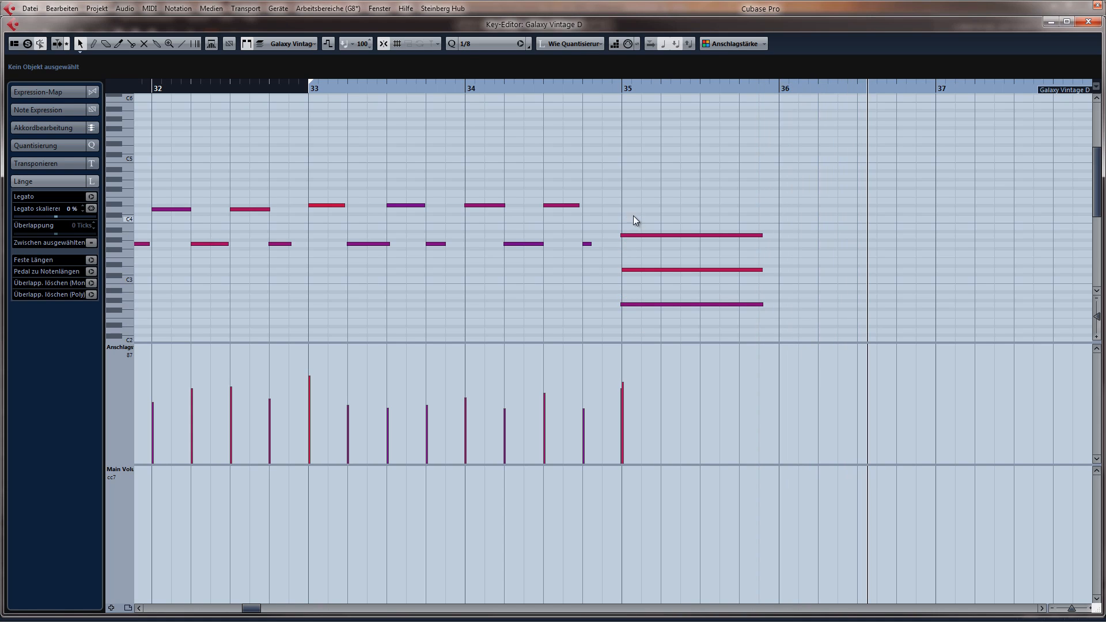
left_click_drag(634, 216, 666, 313)
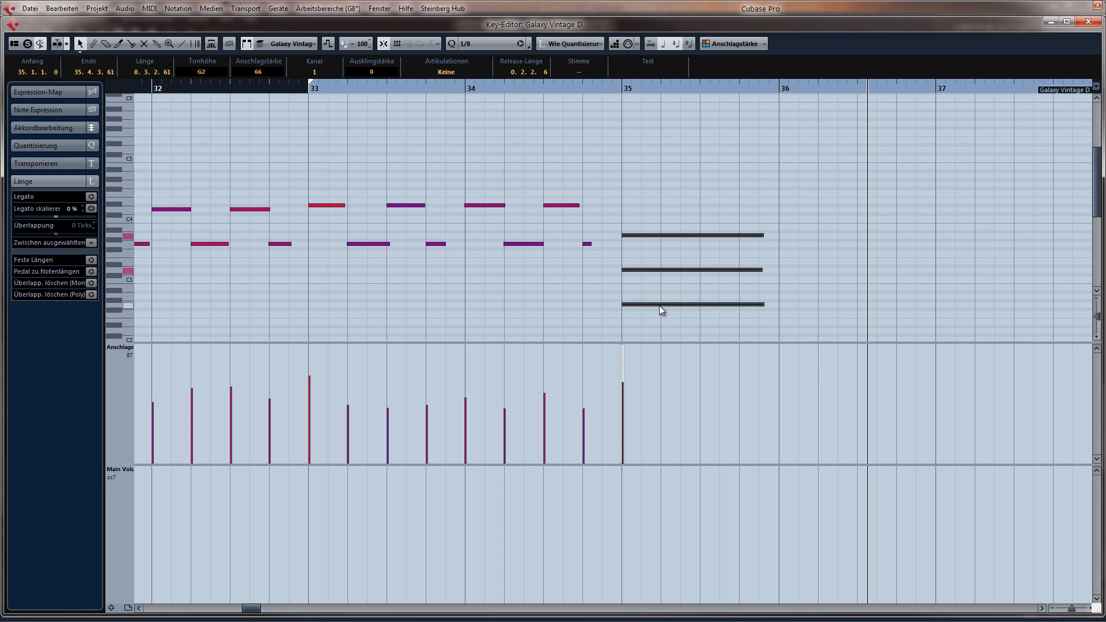
left_click(619, 89)
key("Return")
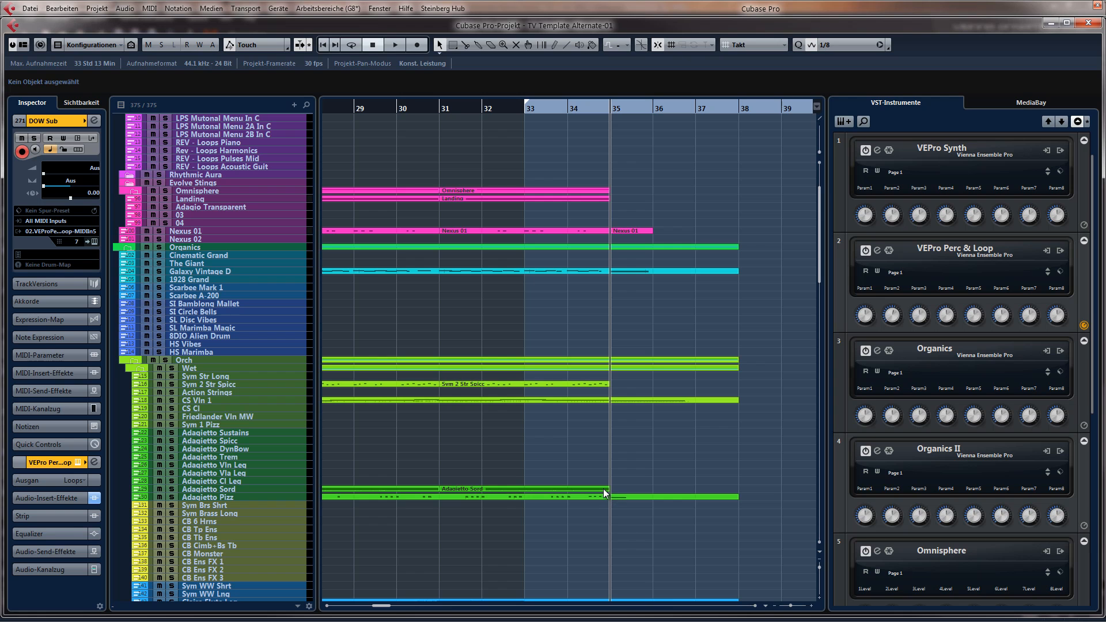
Extend the Adagietto Sord event to bar 38 and record a five-note chord in it lasting from bar 35 to 37
left_click_drag(607, 489, 738, 489)
key("ctrl+e")
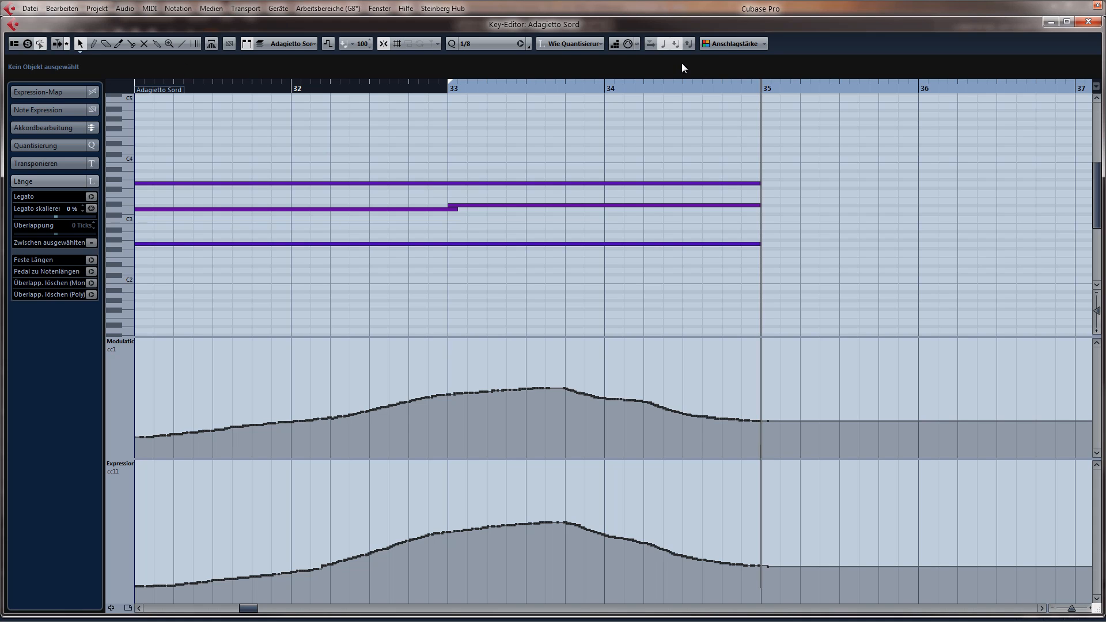
left_click(607, 89)
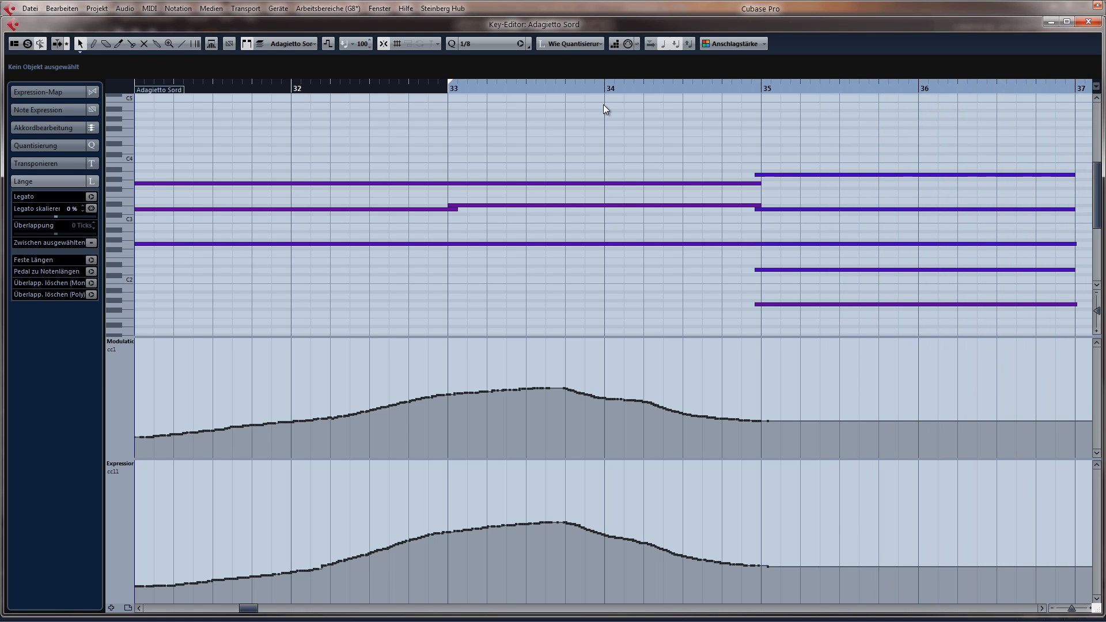
Select the five Adagietto Sord ending notes and trim their starts to bar 35
key("g")
key("g")
left_click_drag(411, 147, 436, 335)
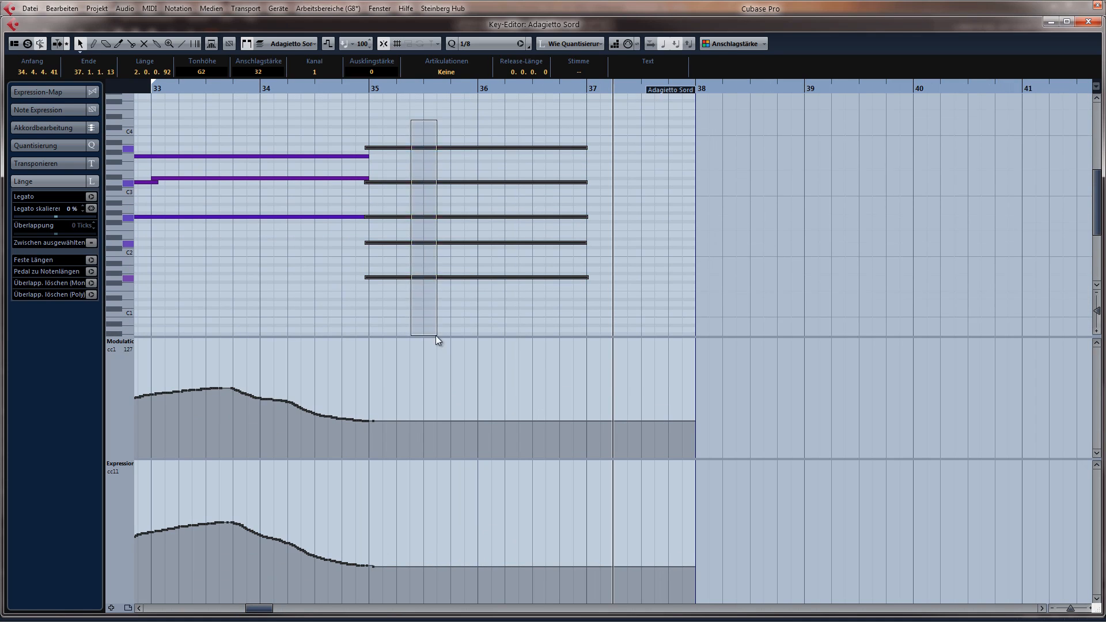
left_click_drag(366, 278, 372, 278)
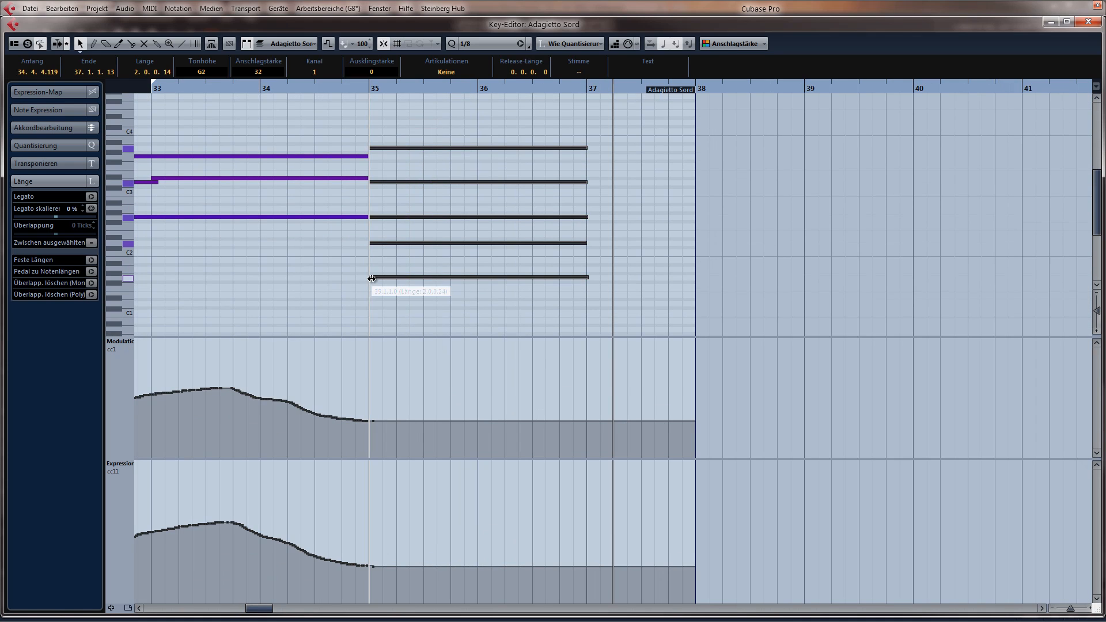
left_click(364, 247)
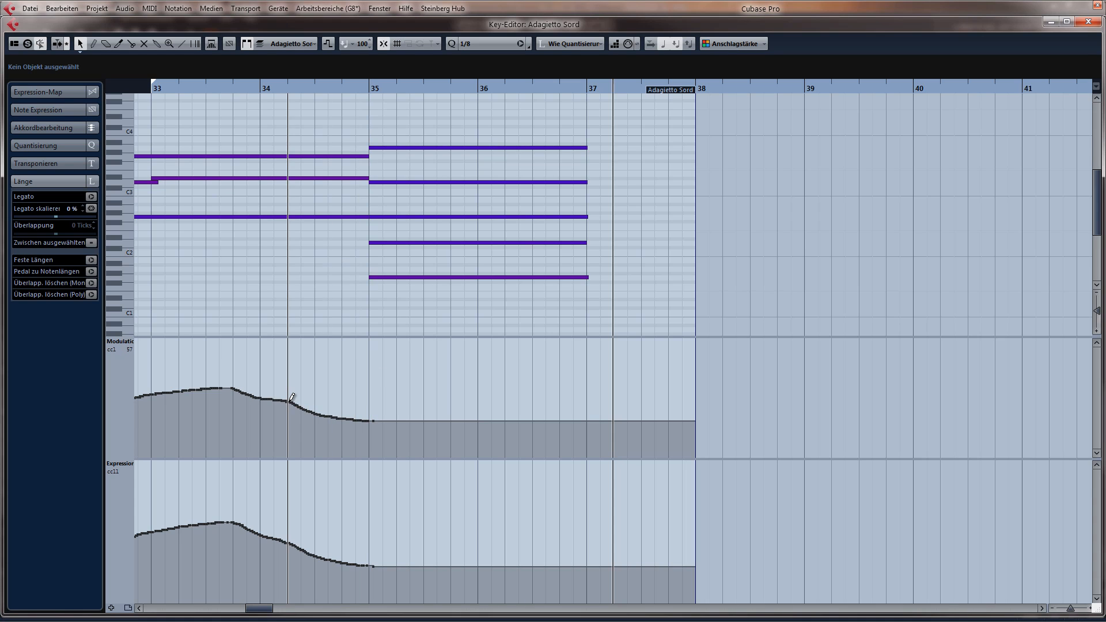
Redraw the Adagietto Sord modulation and expression curves to swell into bar 35 and fade out toward bar 37
mouse_move(293, 398)
left_mouse_down()
mouse_move(386, 387)
mouse_move(546, 437)
left_mouse_up()
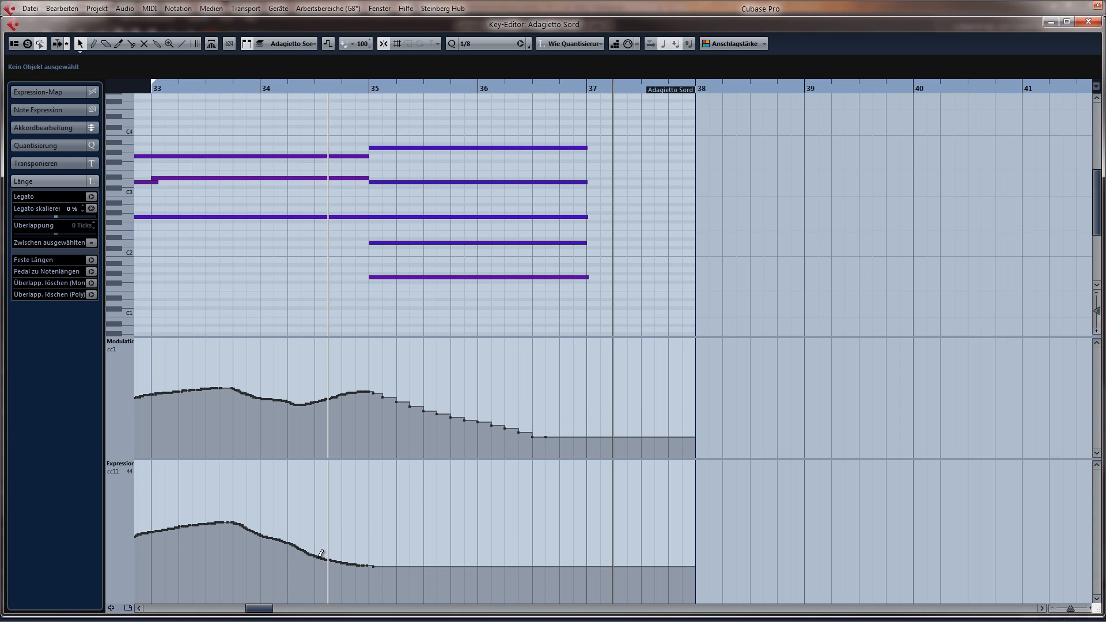
mouse_move(316, 552)
left_mouse_down()
mouse_move(392, 536)
mouse_move(588, 602)
left_mouse_up()
left_click(300, 557)
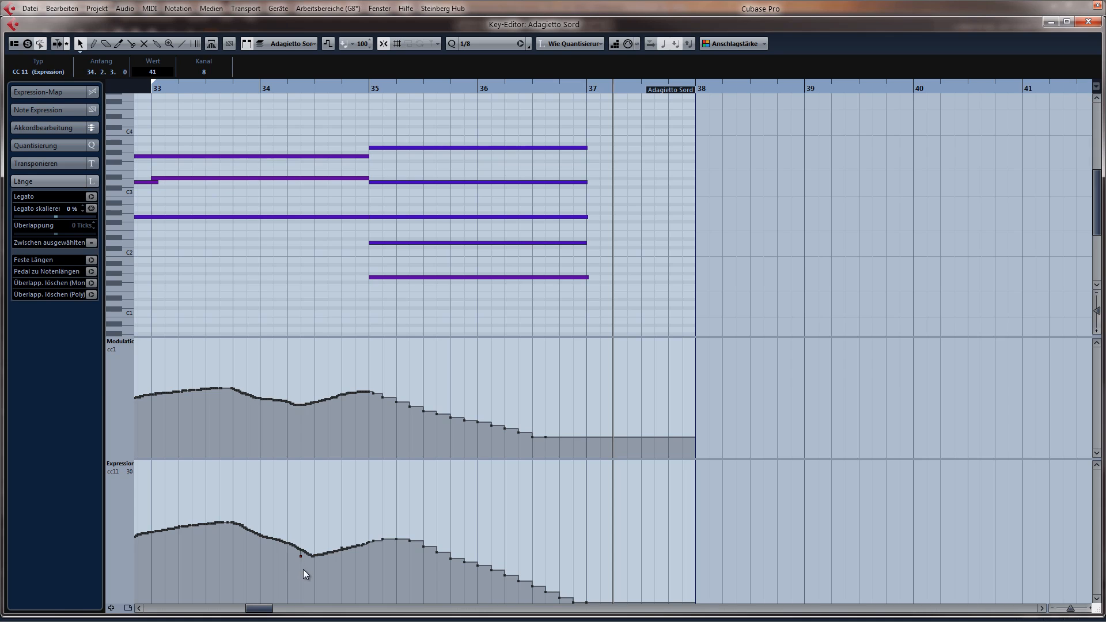
Audition the Adagietto Sord ending from bar 34 and leave the editor
left_click(262, 87)
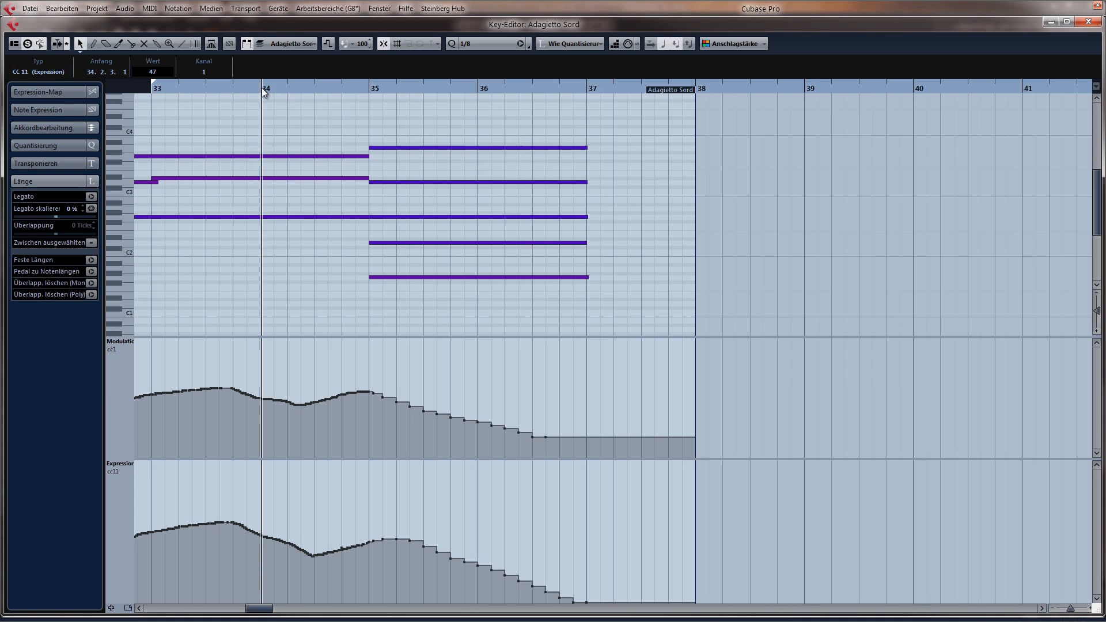
key("space")
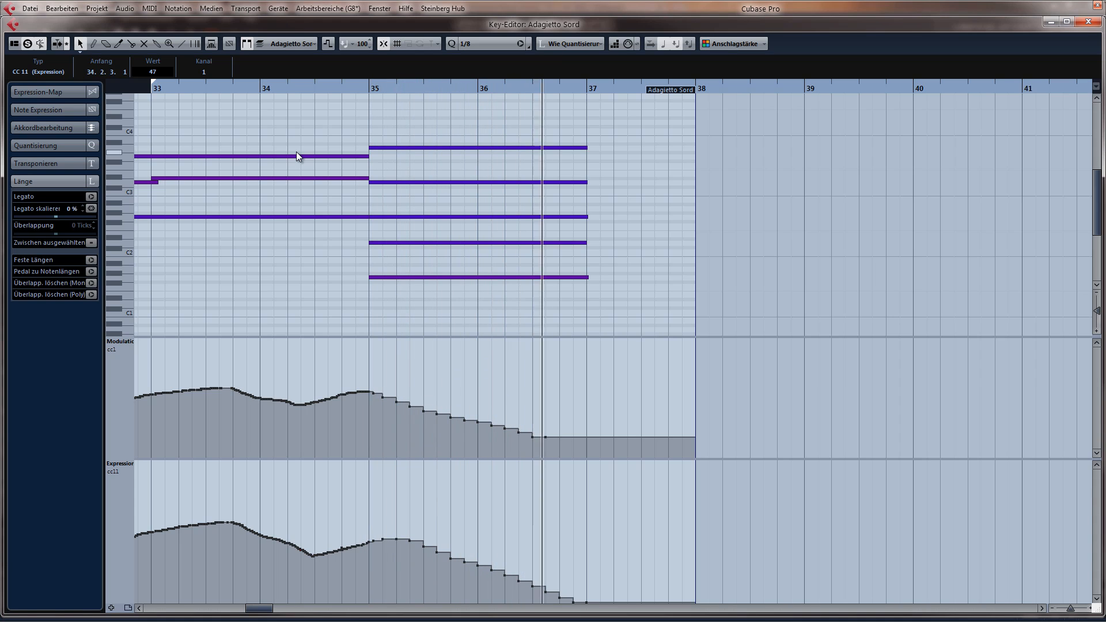
key("Escape")
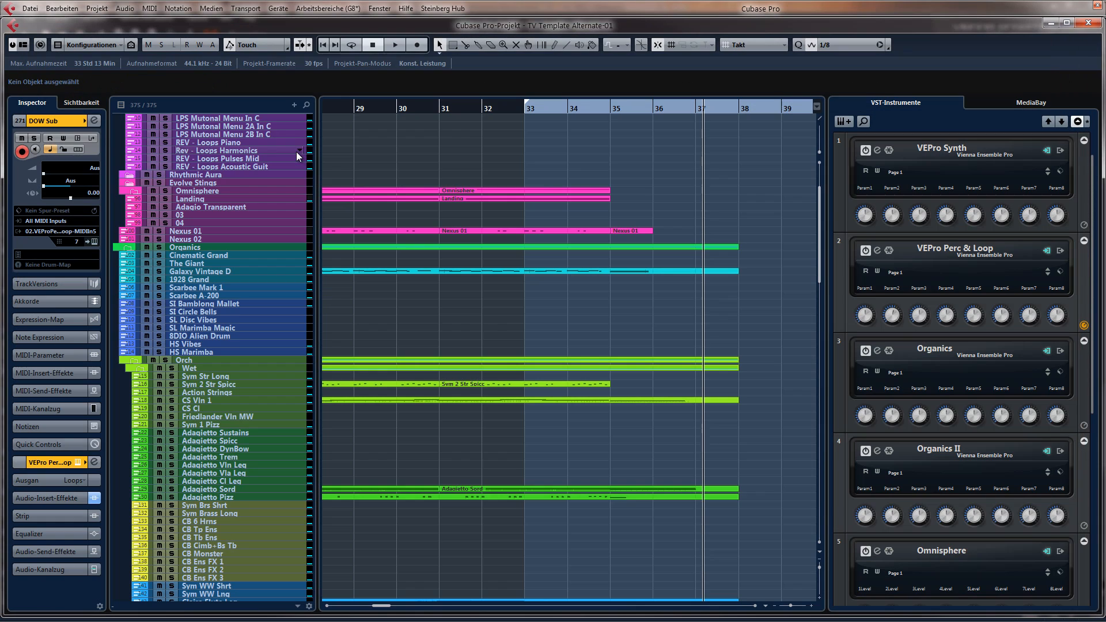
Play the arrangement from bar 32 through the ending and look over the synth, organic and orchestral tracks
left_click(482, 105)
key("space")
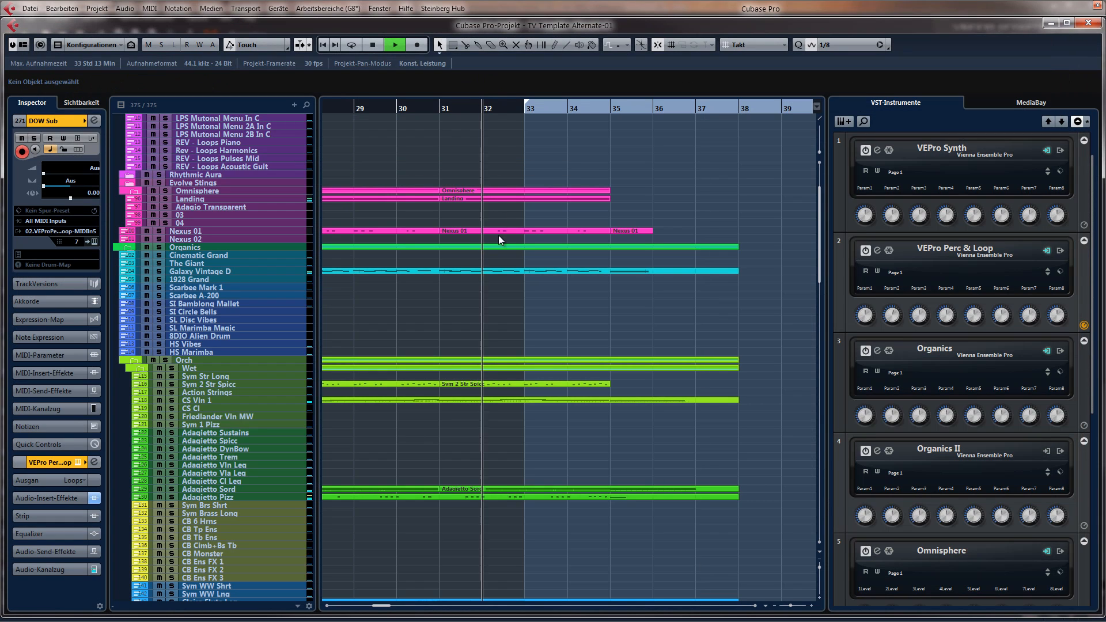
scroll(711, 195, "down", 5)
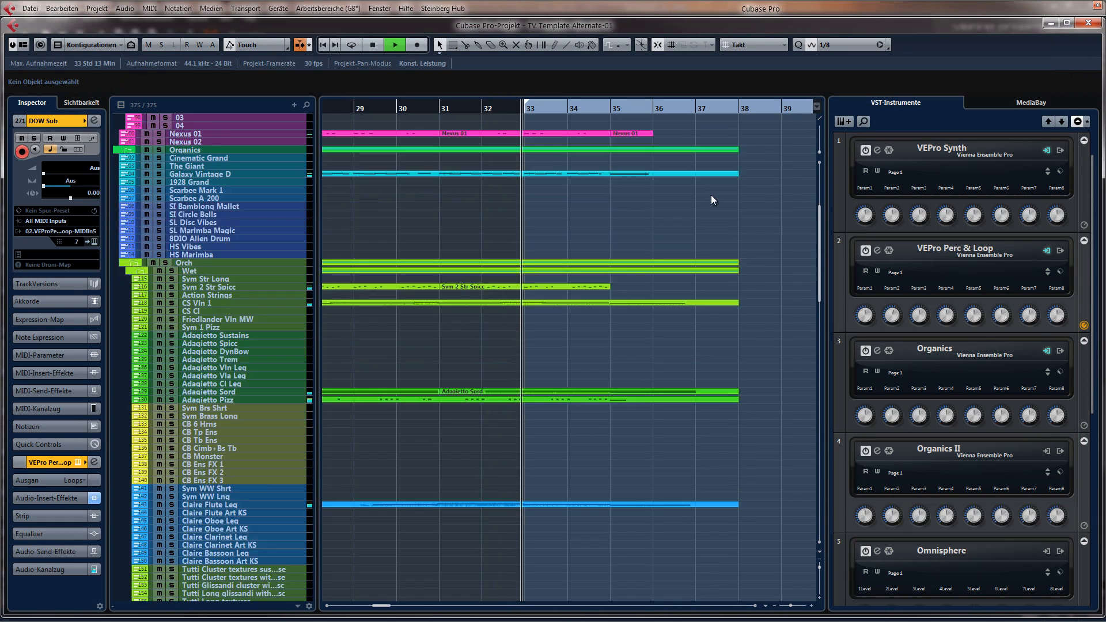
scroll(711, 195, "up", 5)
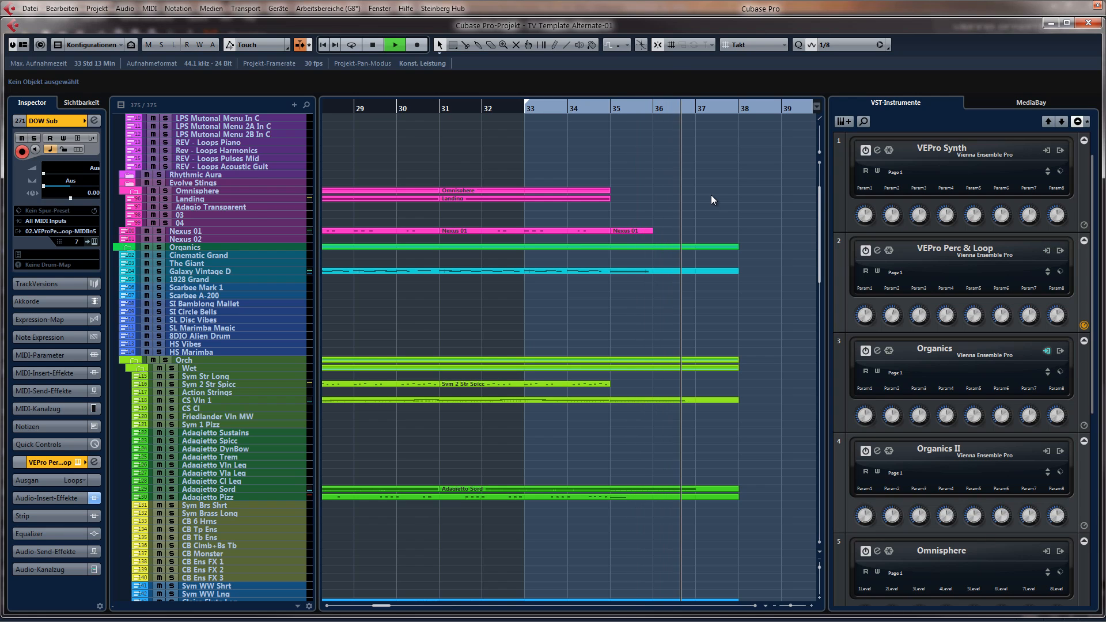
scroll(710, 191, "up", 3)
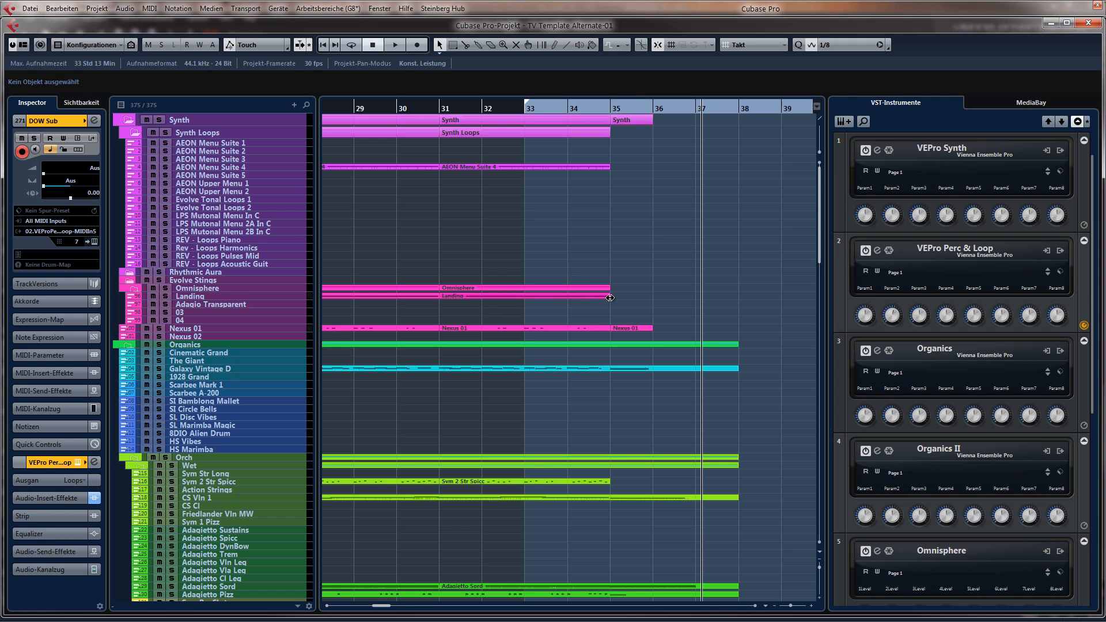
Extend the last Landing event to bar 36 and trim the ends of its two long notes to bar 35
left_click_drag(610, 298, 652, 299)
key("Return")
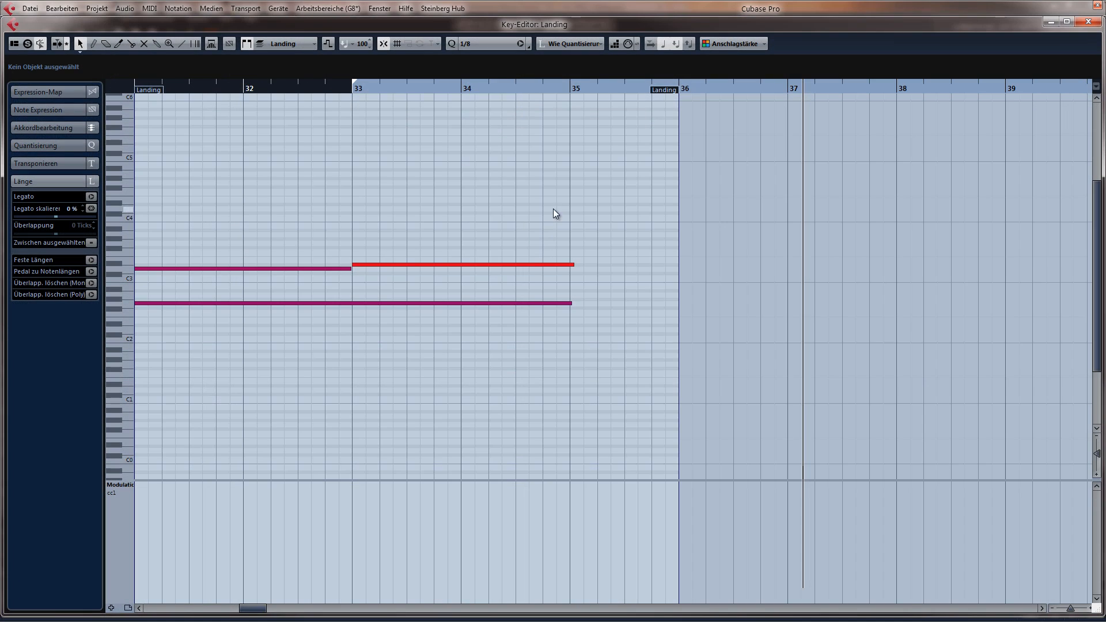
left_click(573, 264)
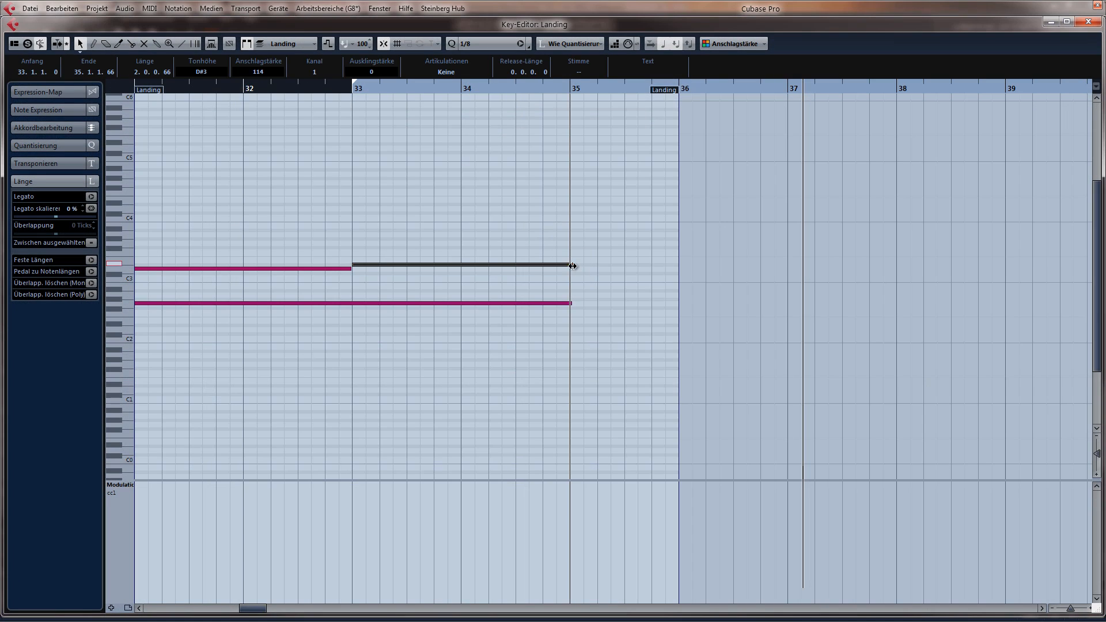
left_click(570, 304)
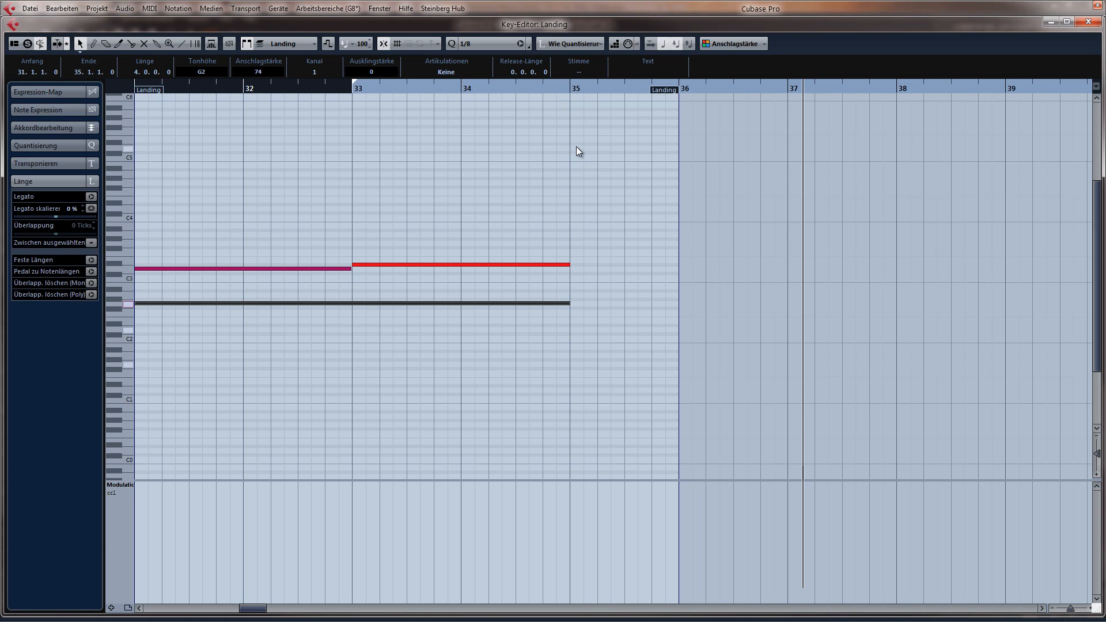
Record a three-note chord into the Landing event from bar 34 and align its note starts to bar 35
left_click(461, 90)
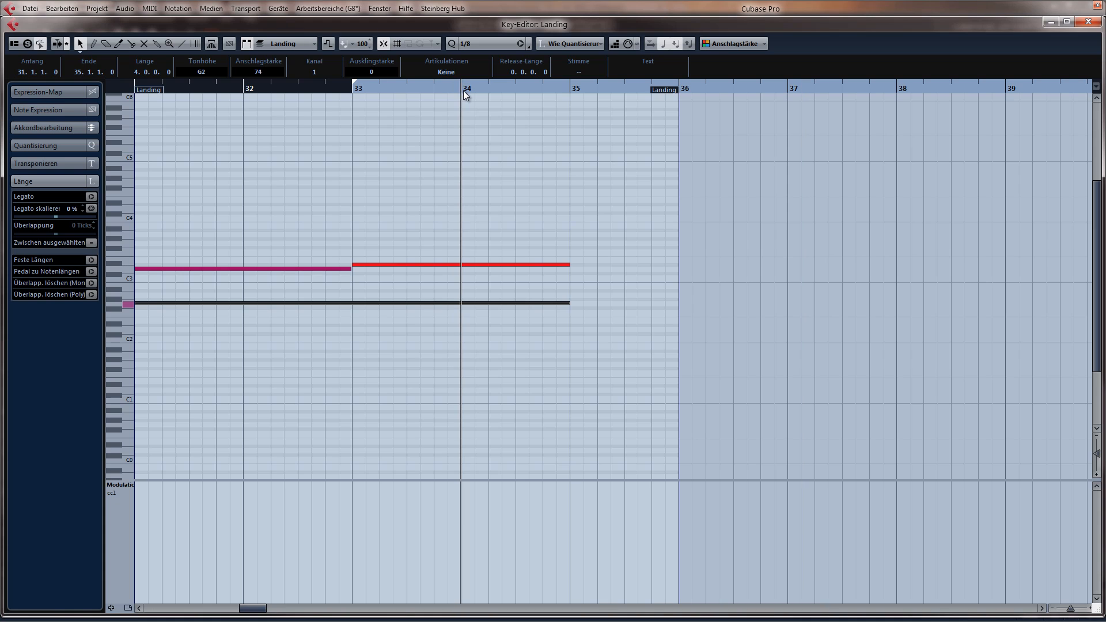
key("space")
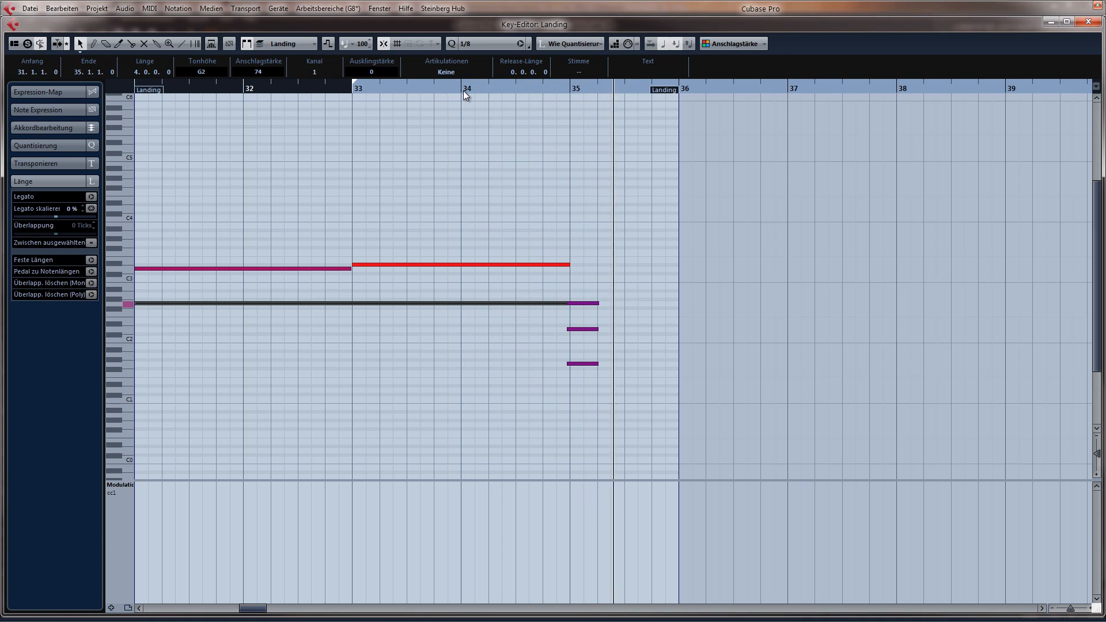
left_click_drag(586, 277, 611, 378)
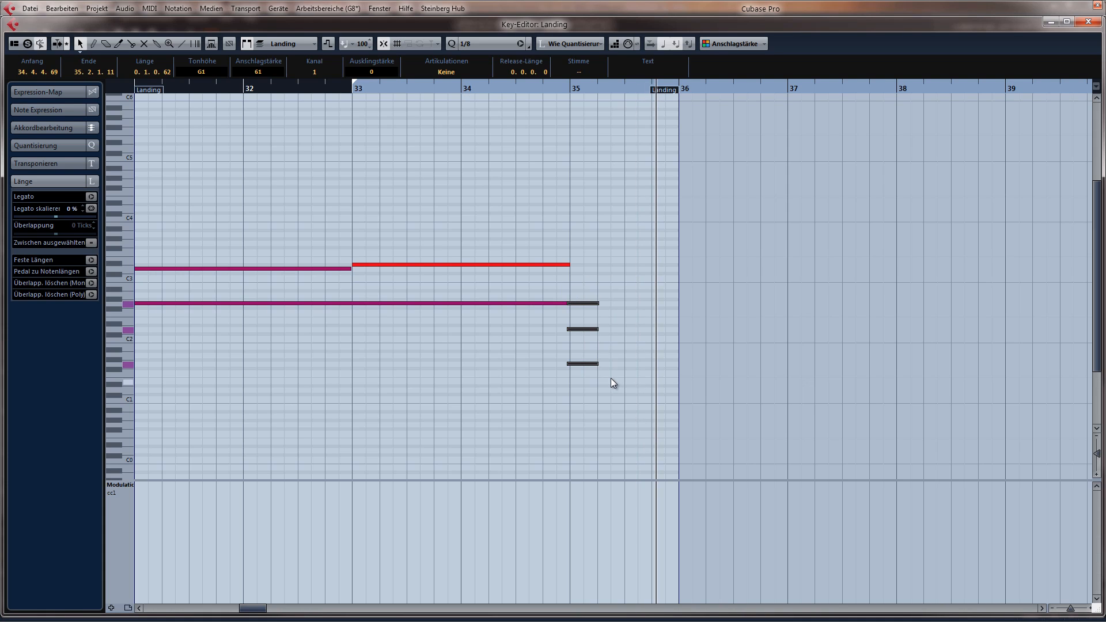
left_click(351, 90)
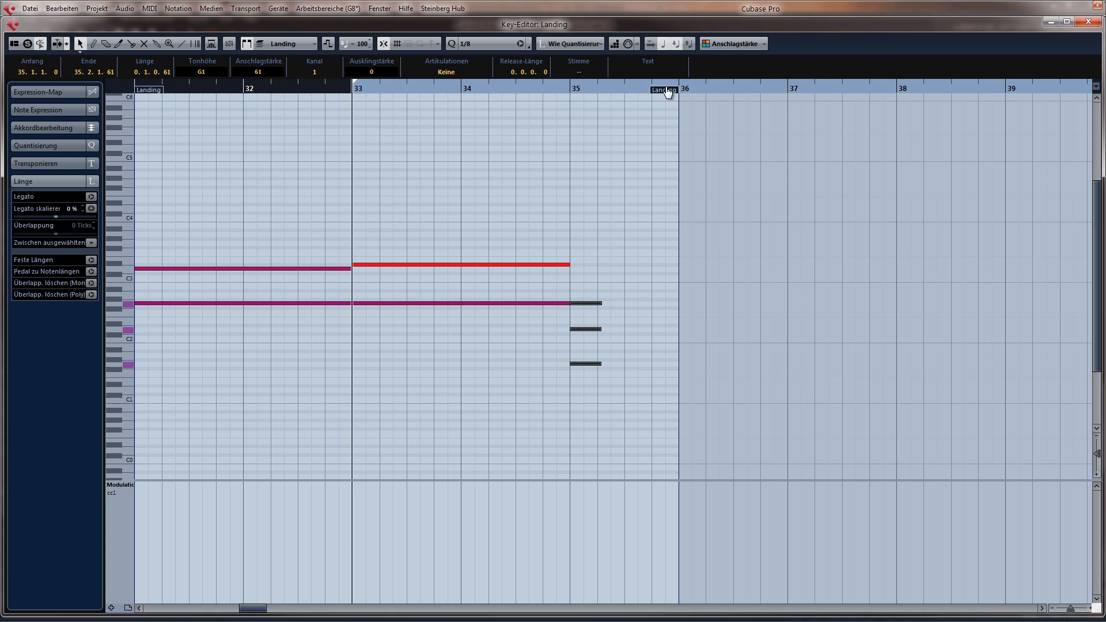
Extend the Landing event to bar 37 and switch its controller lane to CC 11 (Expression)
left_click_drag(666, 89, 774, 112)
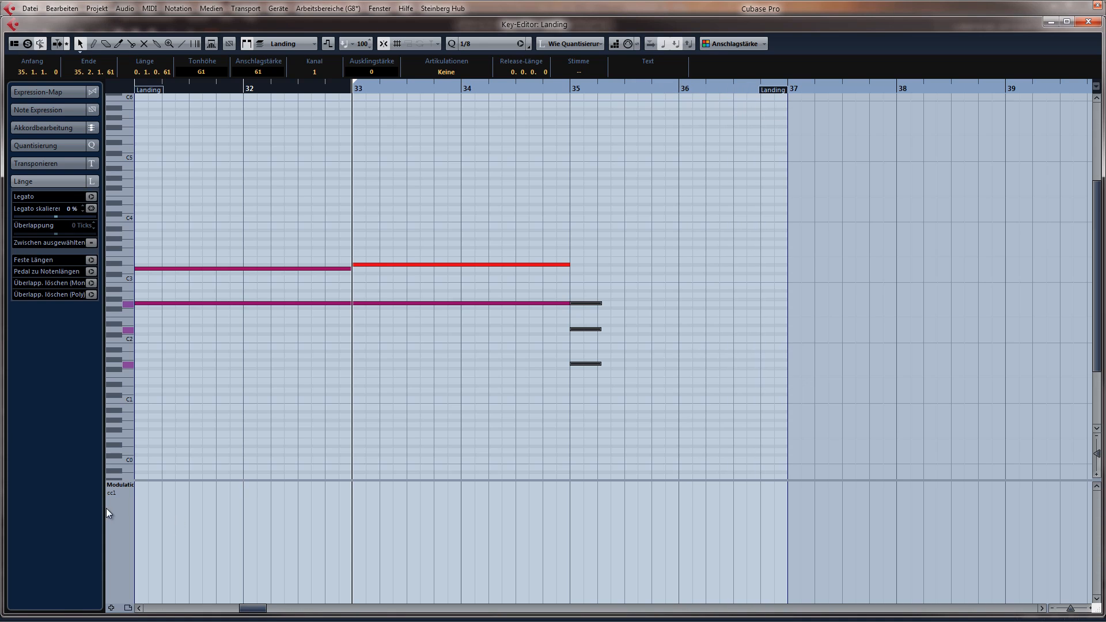
left_click(130, 485)
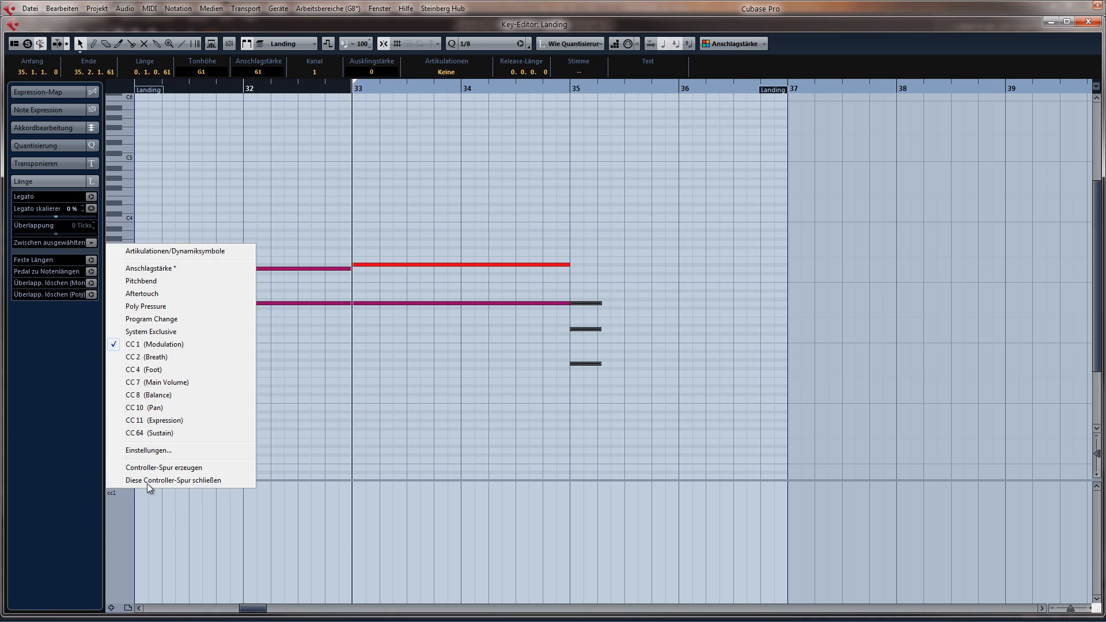
left_click(195, 421)
key("Return")
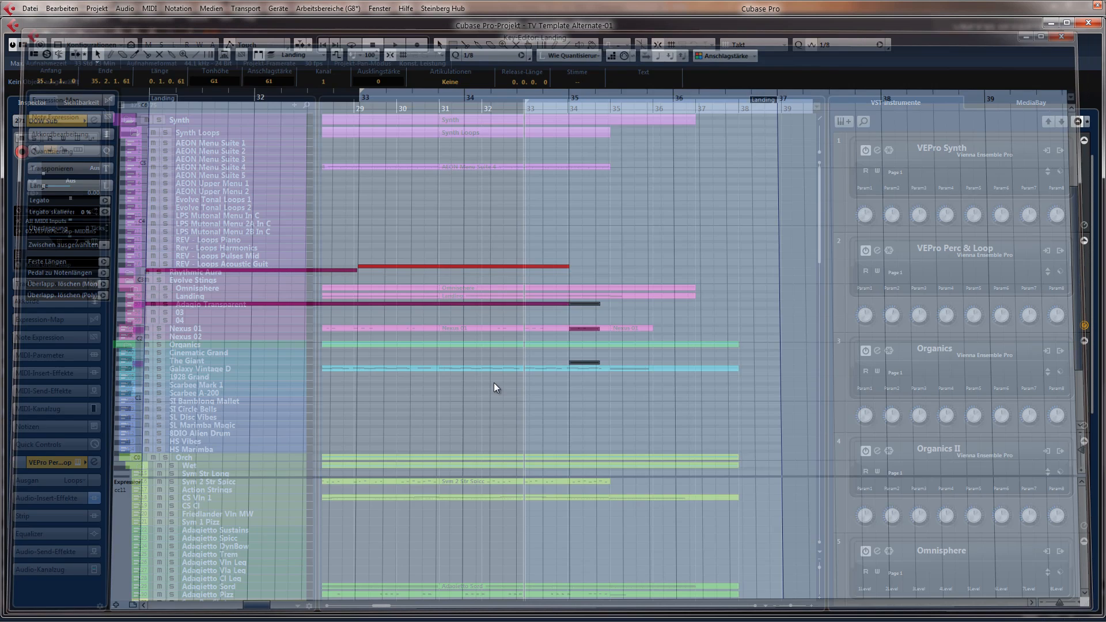
Switch the velocity lane of the AEON Menu Suite 4 event at bar 3 to CC 11 (Expression)
left_click_drag(426, 223, 237, 225)
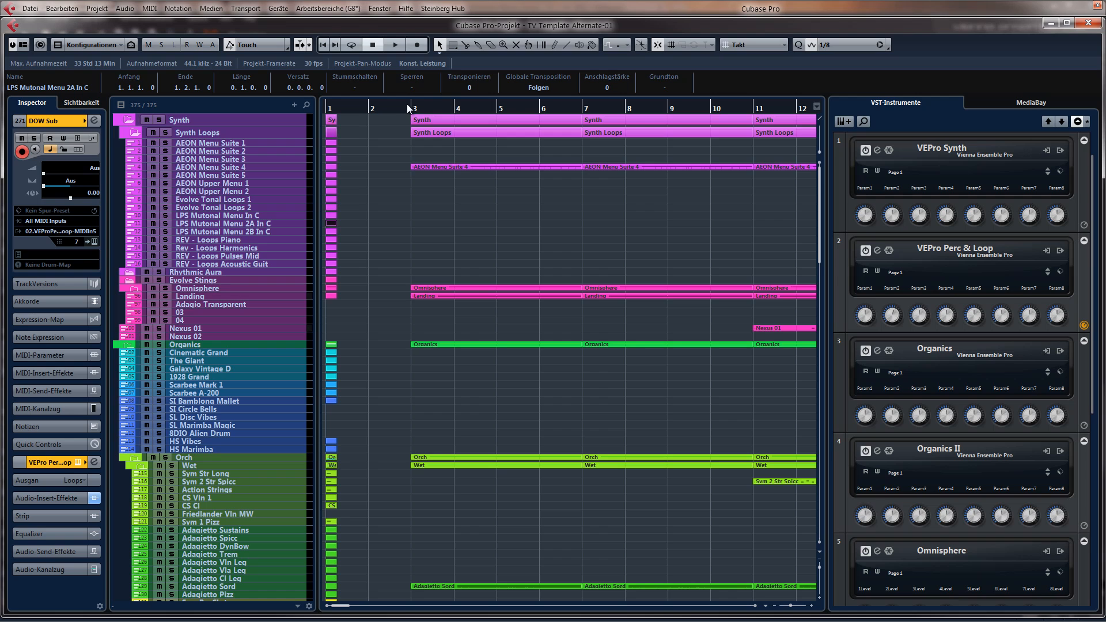
double_click(424, 166)
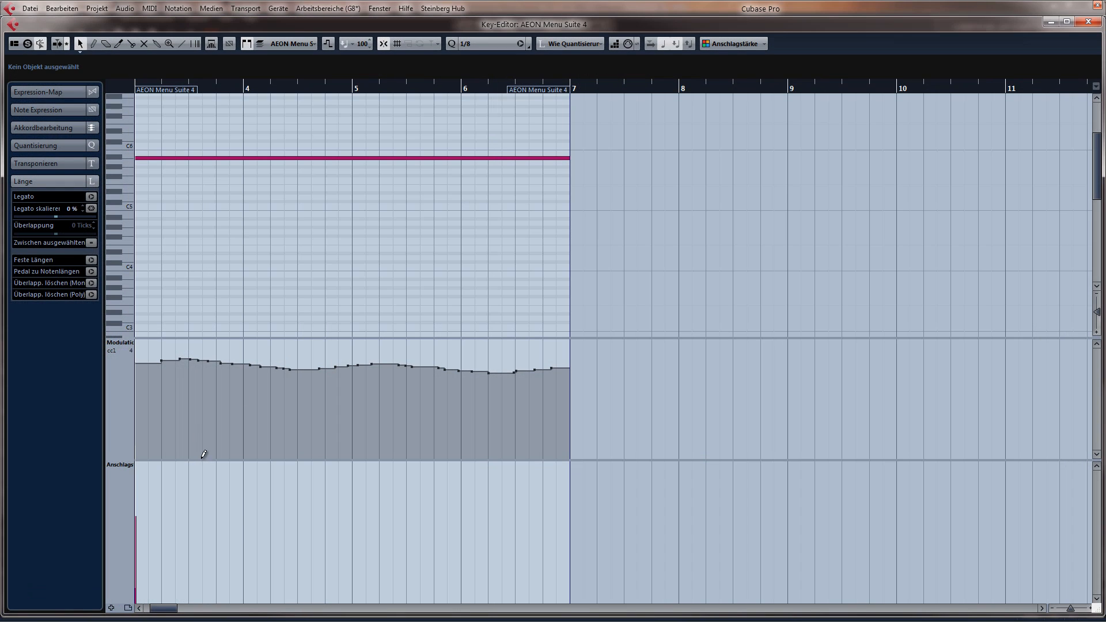
left_click(124, 465)
left_click(167, 383)
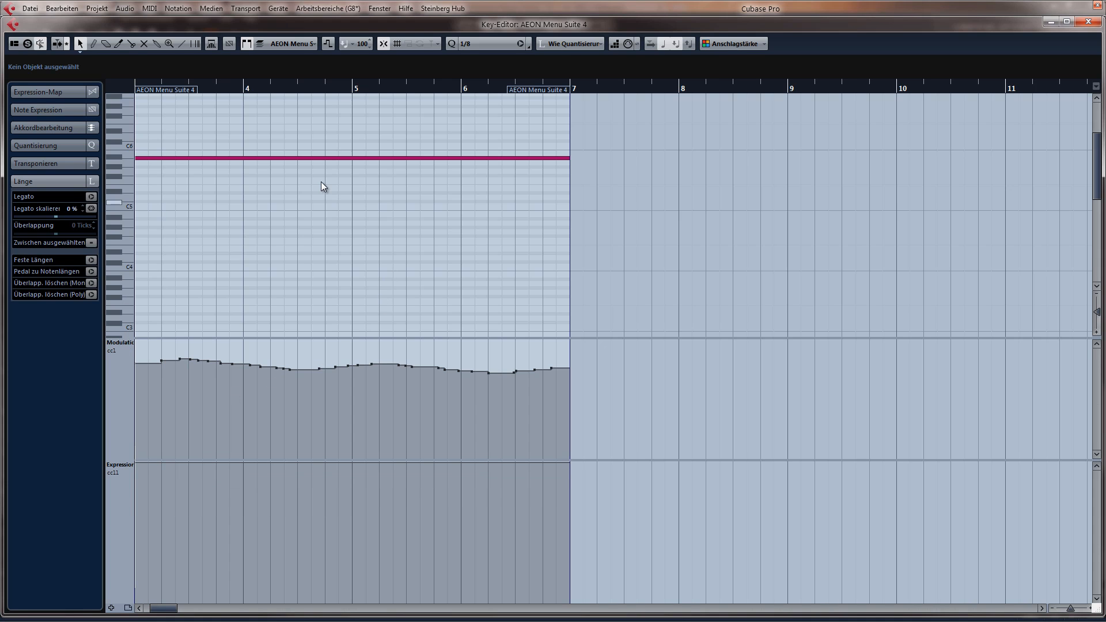
key("Escape")
Inspect the notes and controller lanes of the AEON Menu Suite 4 event at bar 31
left_click_drag(609, 232, 708, 233)
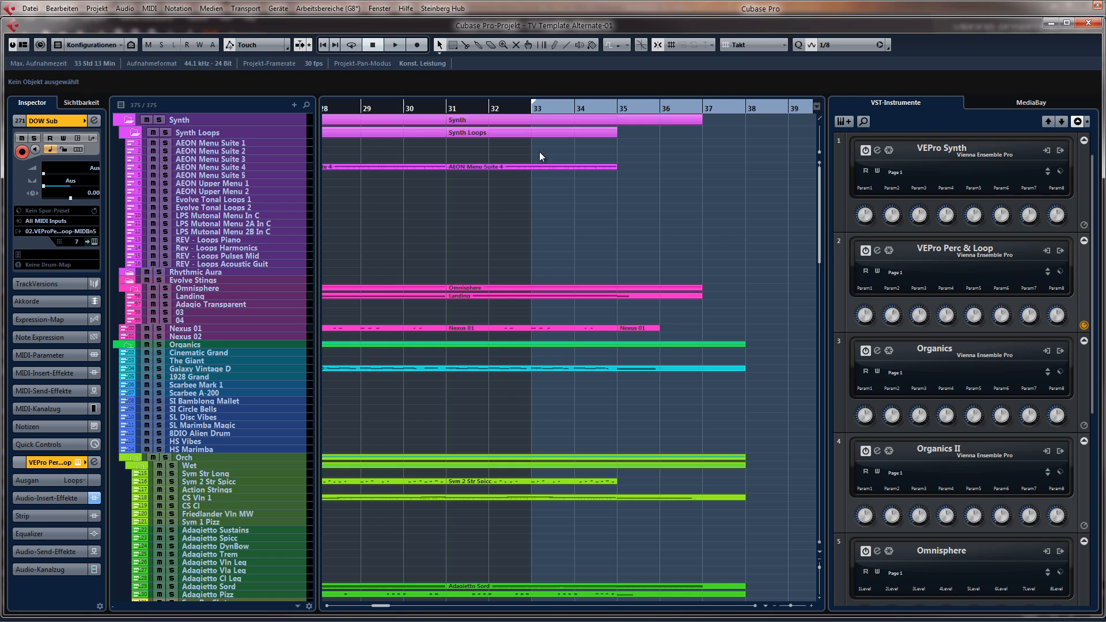
left_click_drag(545, 153, 596, 186)
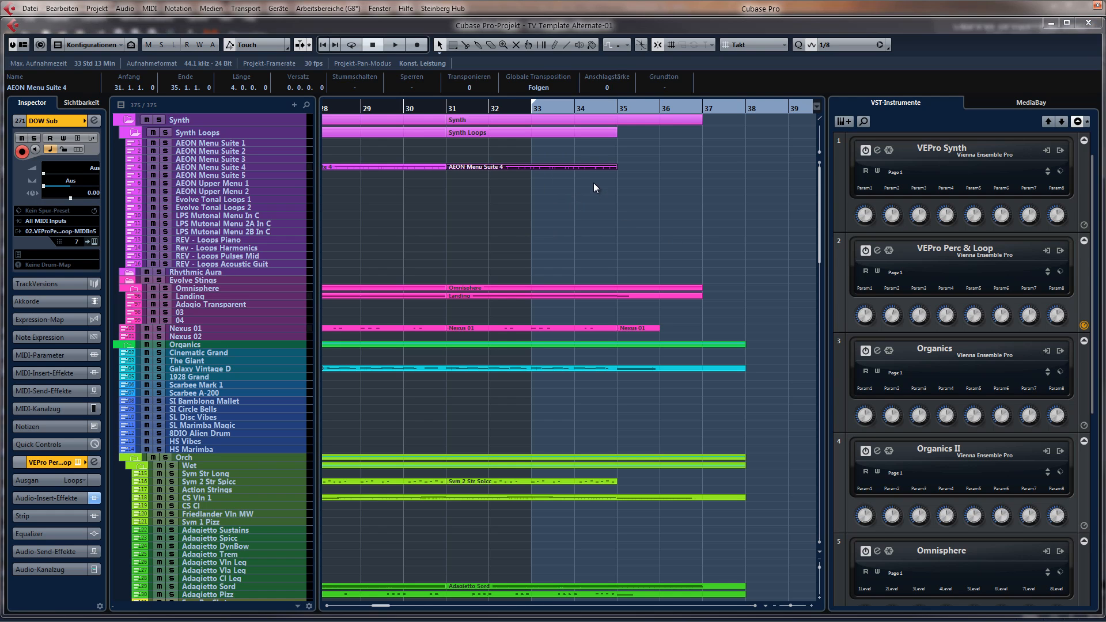
key("ctrl+e")
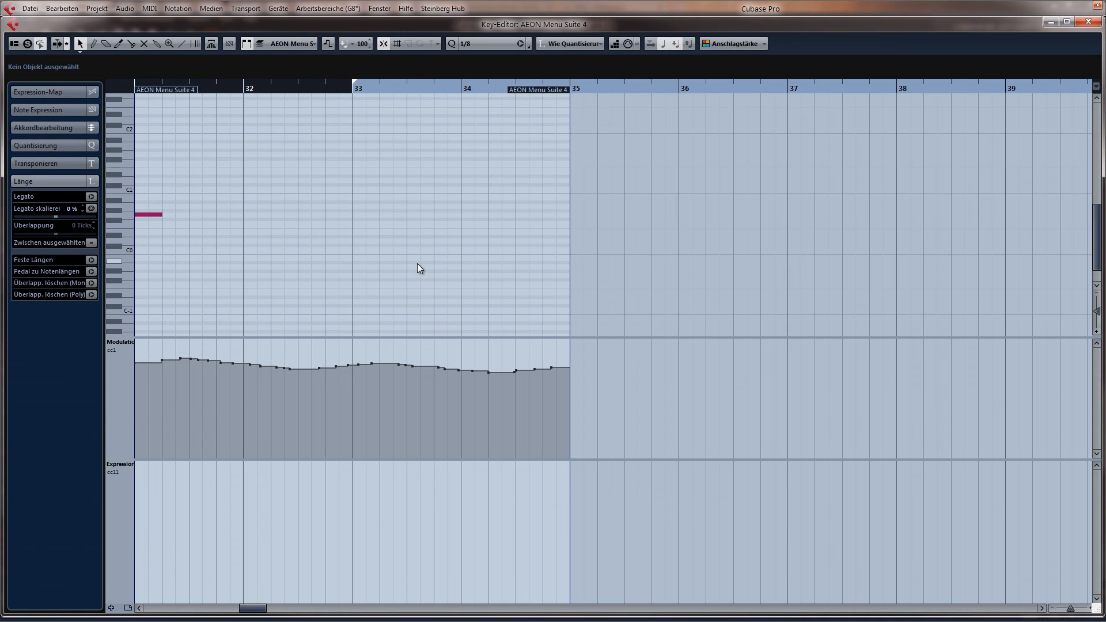
scroll(418, 256, "up", 3)
key("Escape")
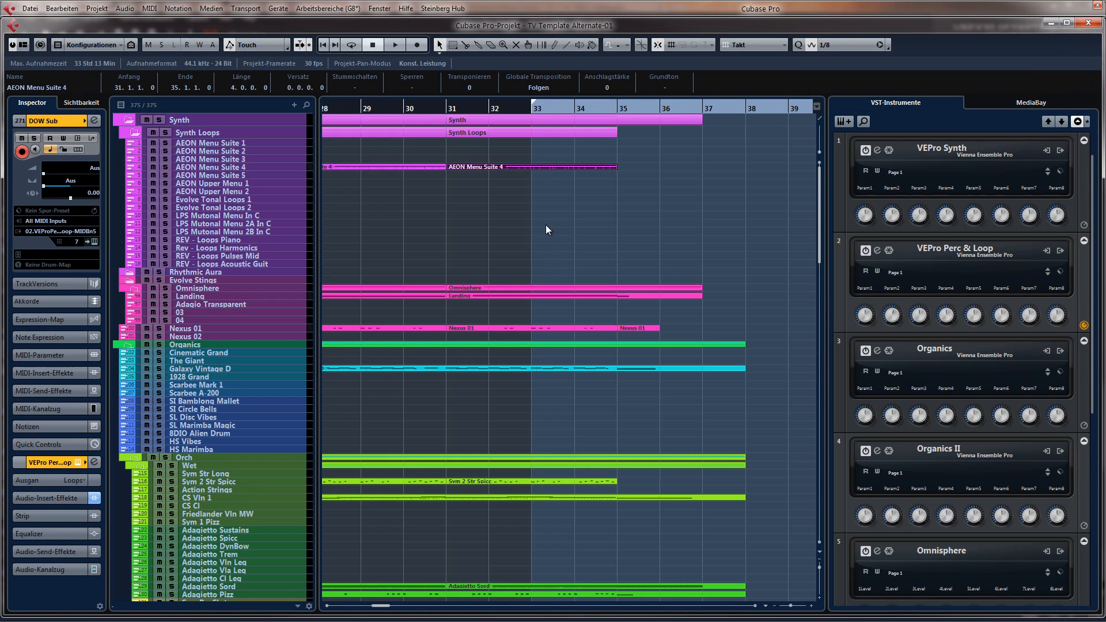
Select and delete expression data near the start of the AEON Menu Suite 4 event at bar 3
left_click_drag(488, 298, 288, 244)
double_click(425, 167)
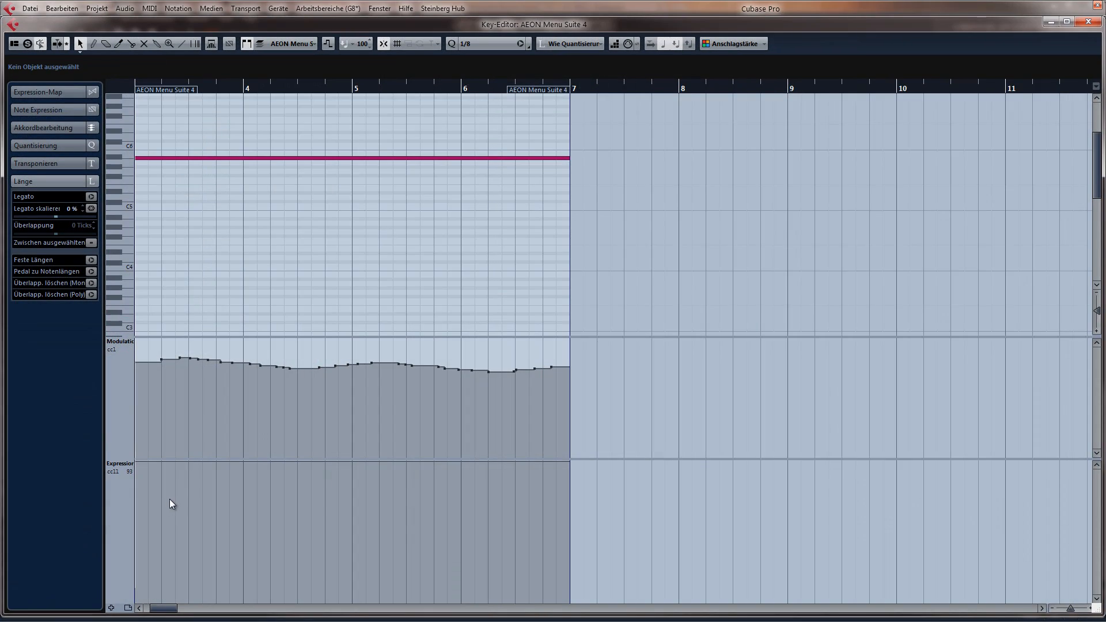
left_click_drag(169, 499, 213, 448)
key("Delete")
key("Return")
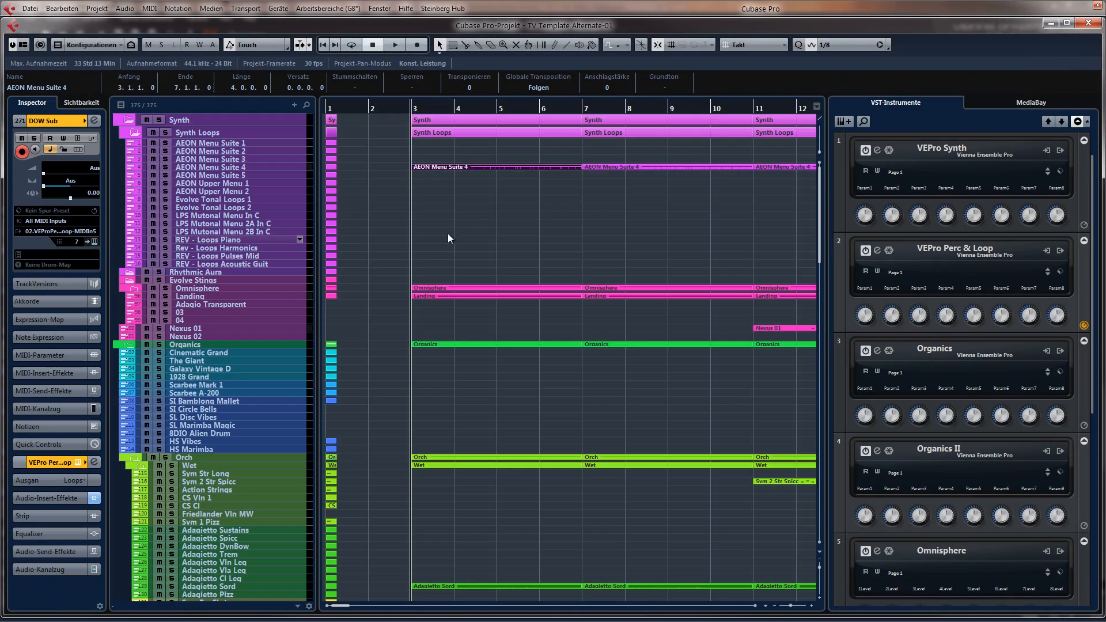
Set the expression curve of the Landing event at bar 3 to maximum from its start and audition it
double_click(431, 293)
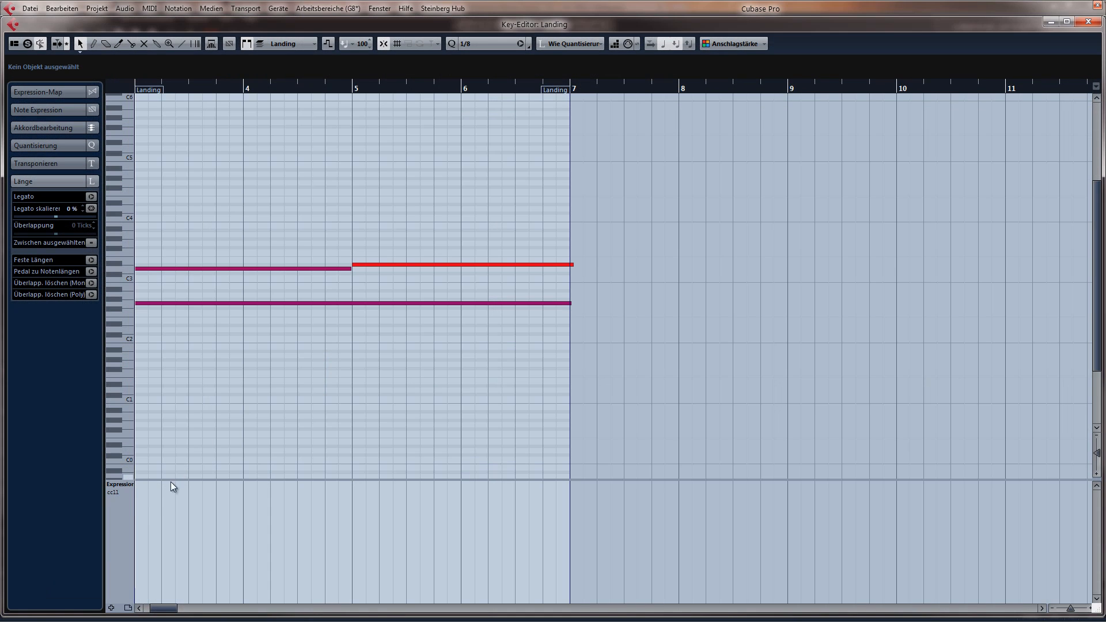
left_click_drag(140, 501, 161, 436)
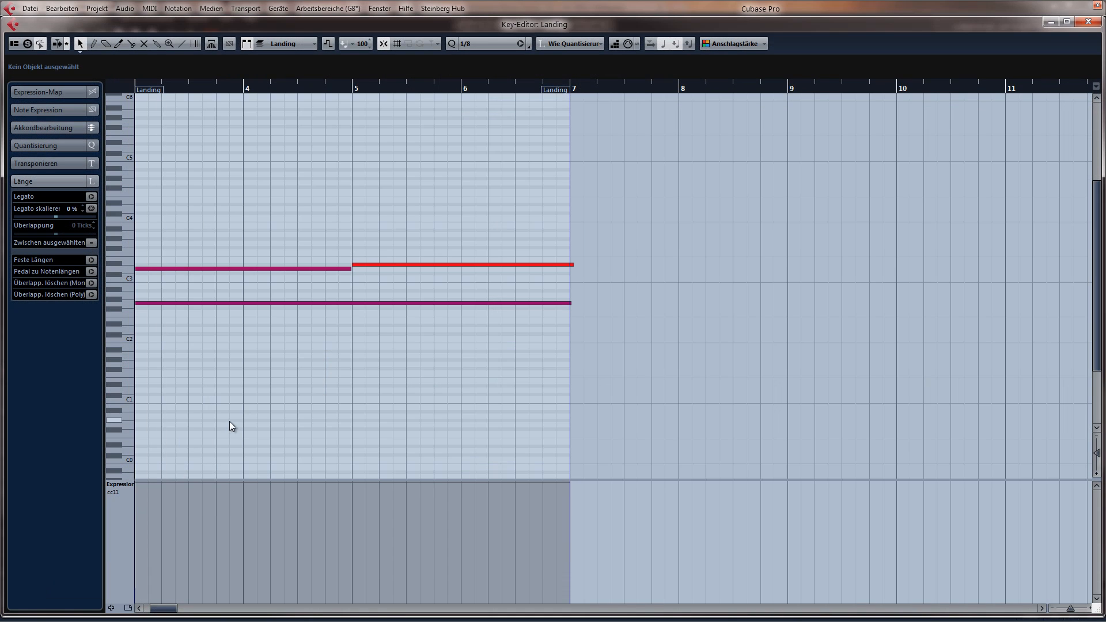
key("g")
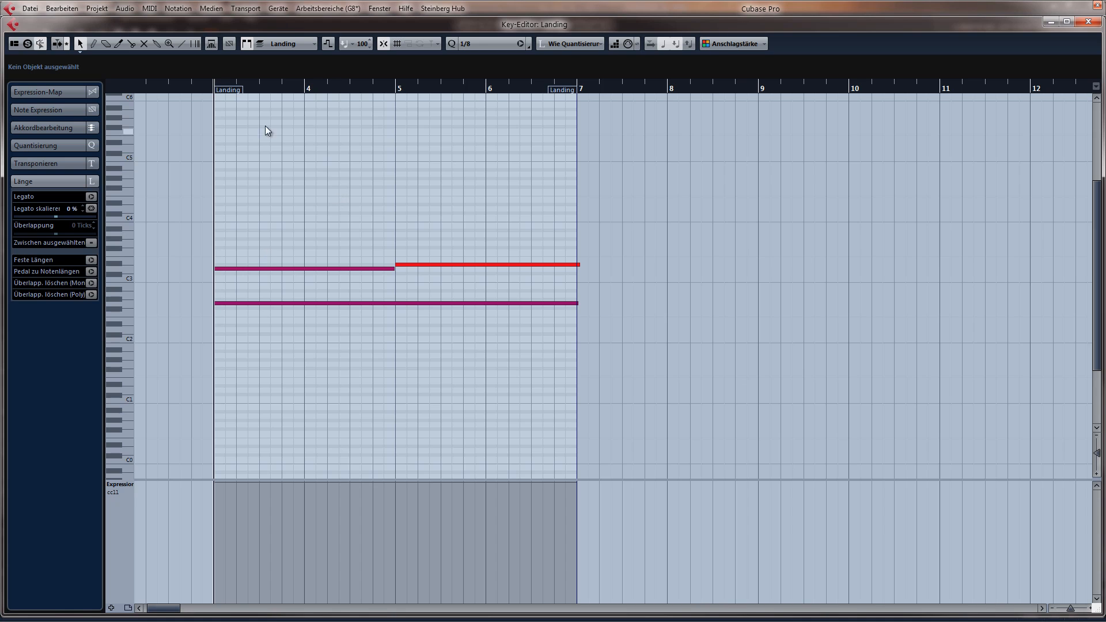
key("s")
key("space")
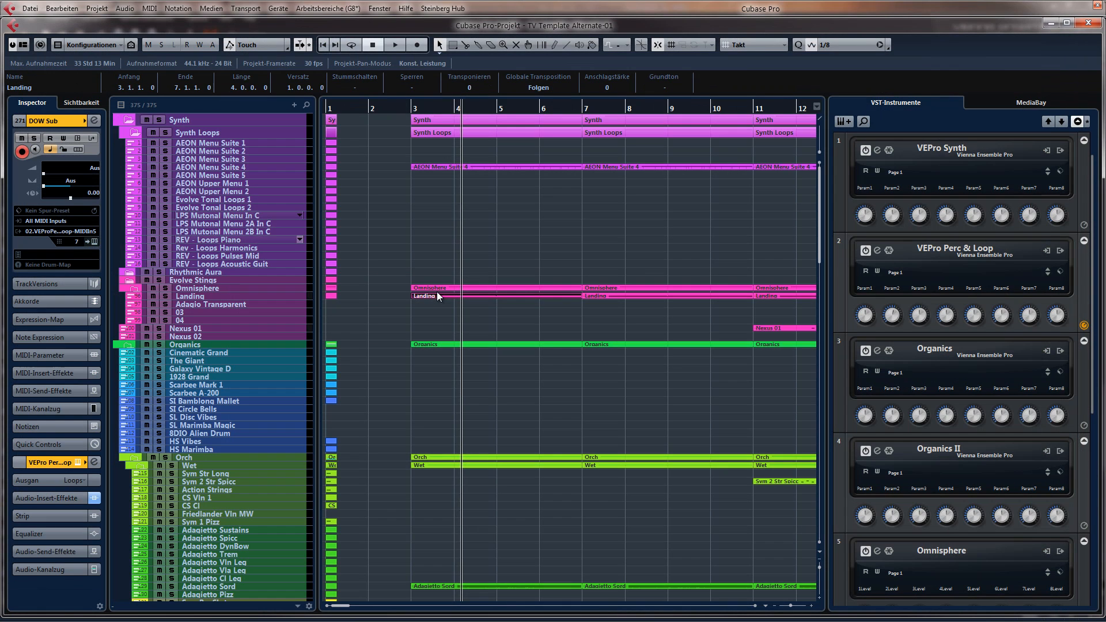
Draw a straight expression fade-out from bar 35 to bar 37 in the Landing event at bar 31
key("g")
key("g")
key("g")
key("g")
key("g")
key("g")
key("g")
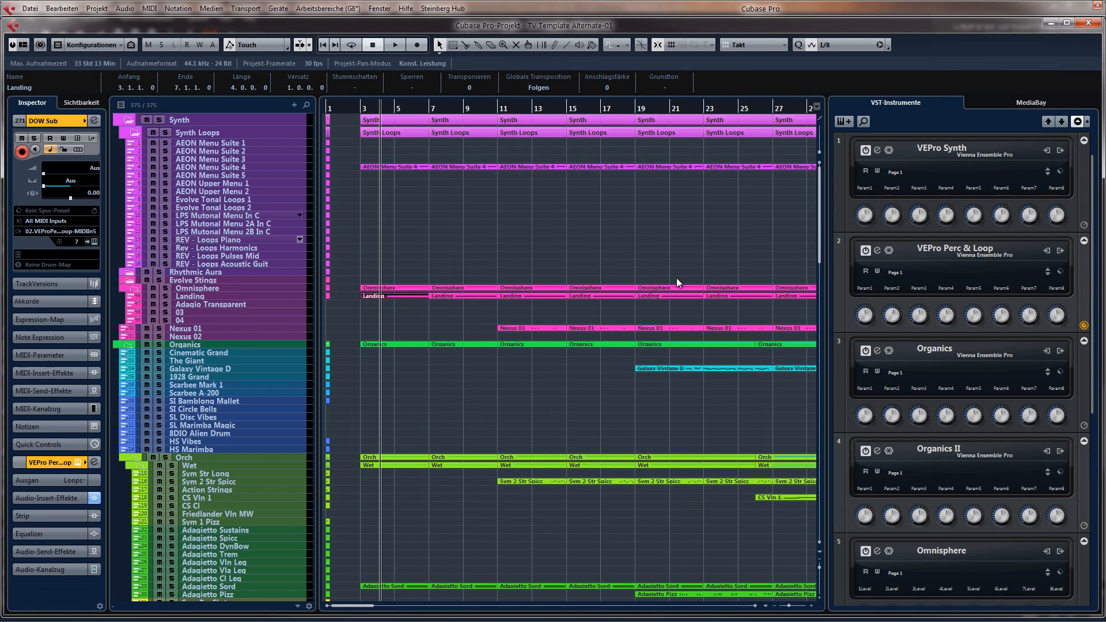
key("g")
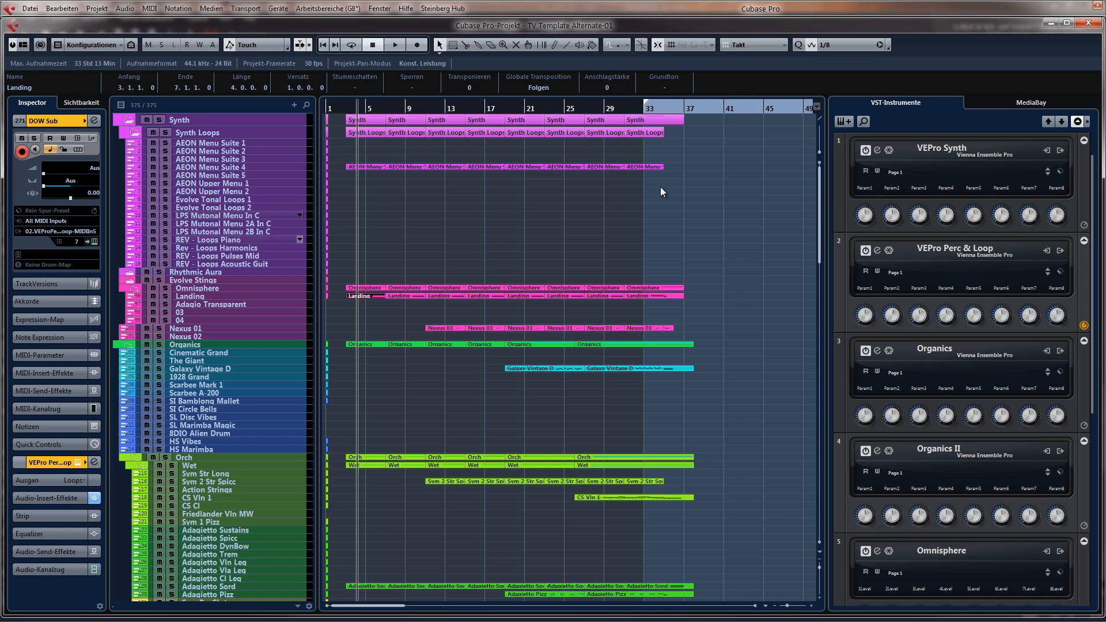
key("KP_1")
key("h")
double_click(598, 295)
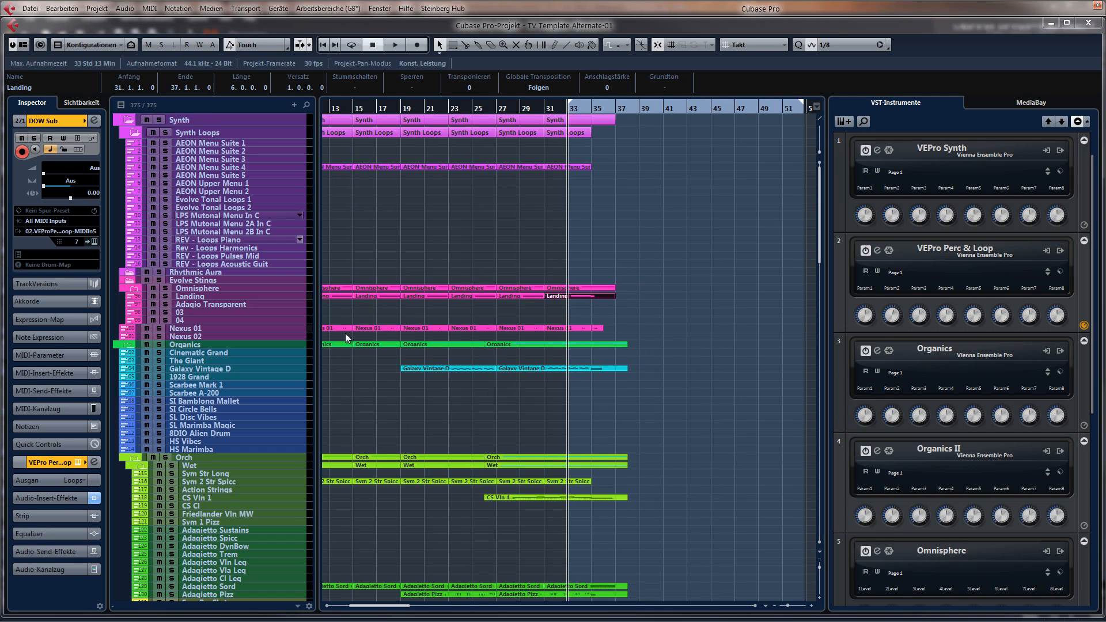
right_click(498, 217)
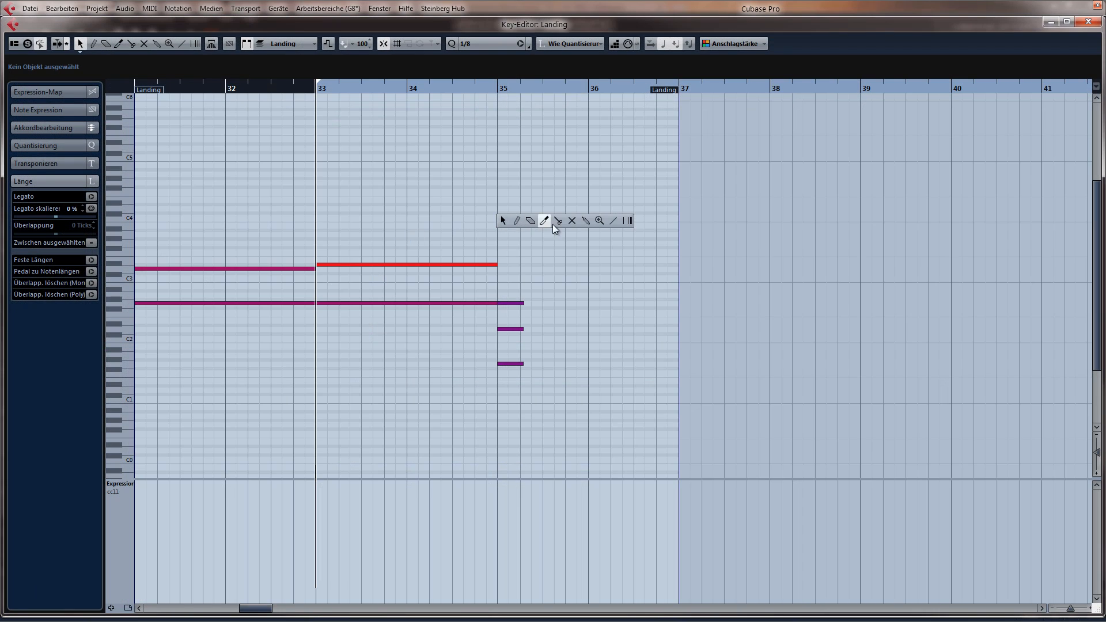
left_click(614, 224)
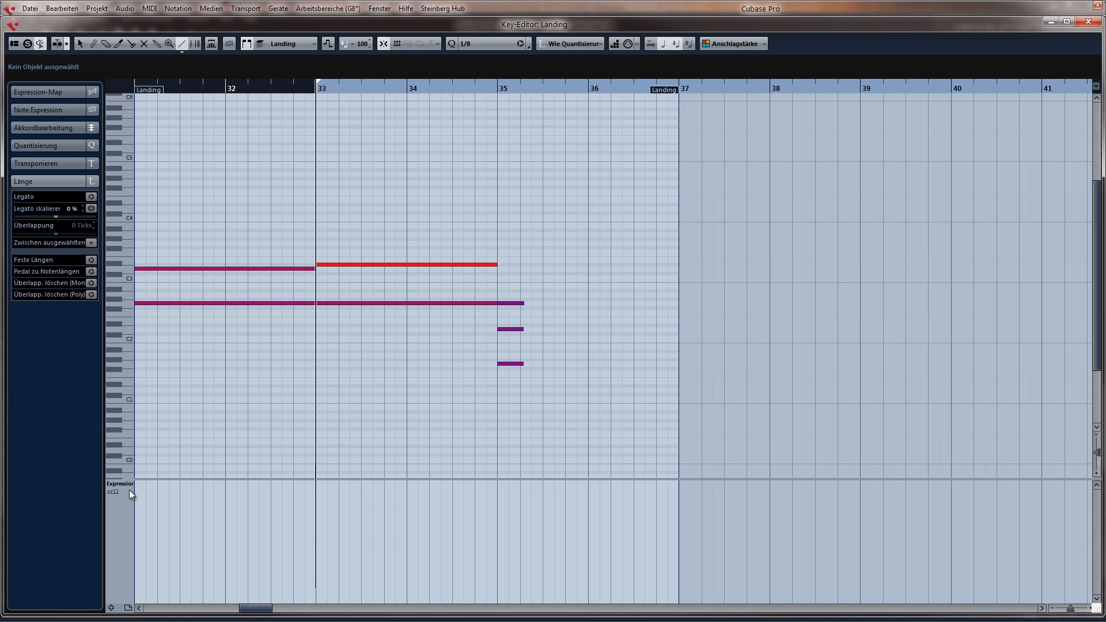
left_click_drag(500, 484, 672, 595)
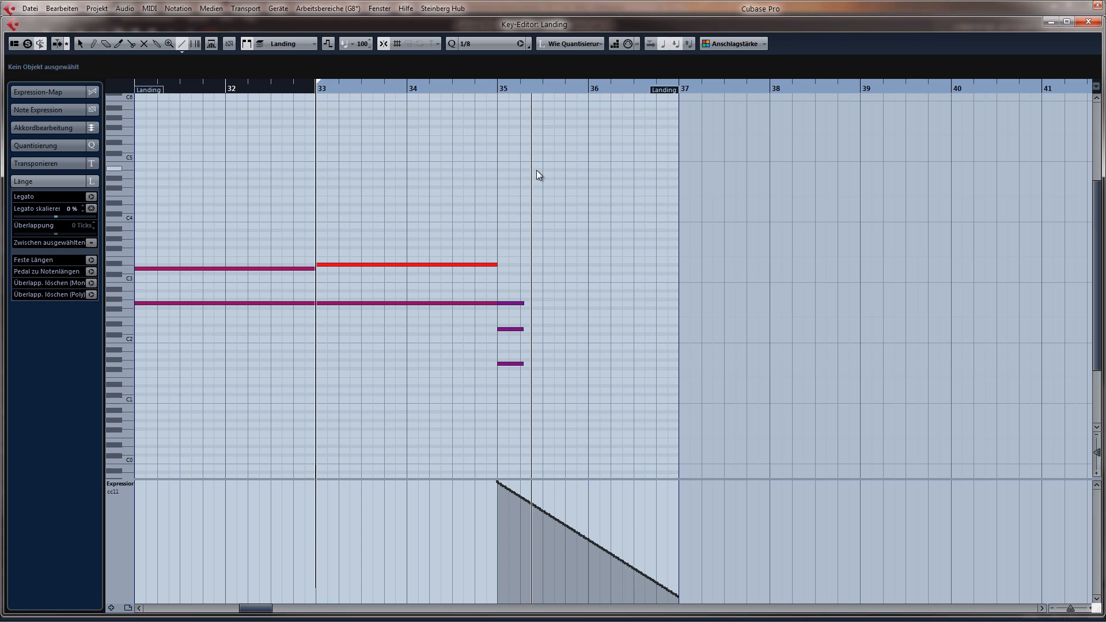
Audition the Landing fade-out from bar 33 and leave the editor
key("1")
key("space")
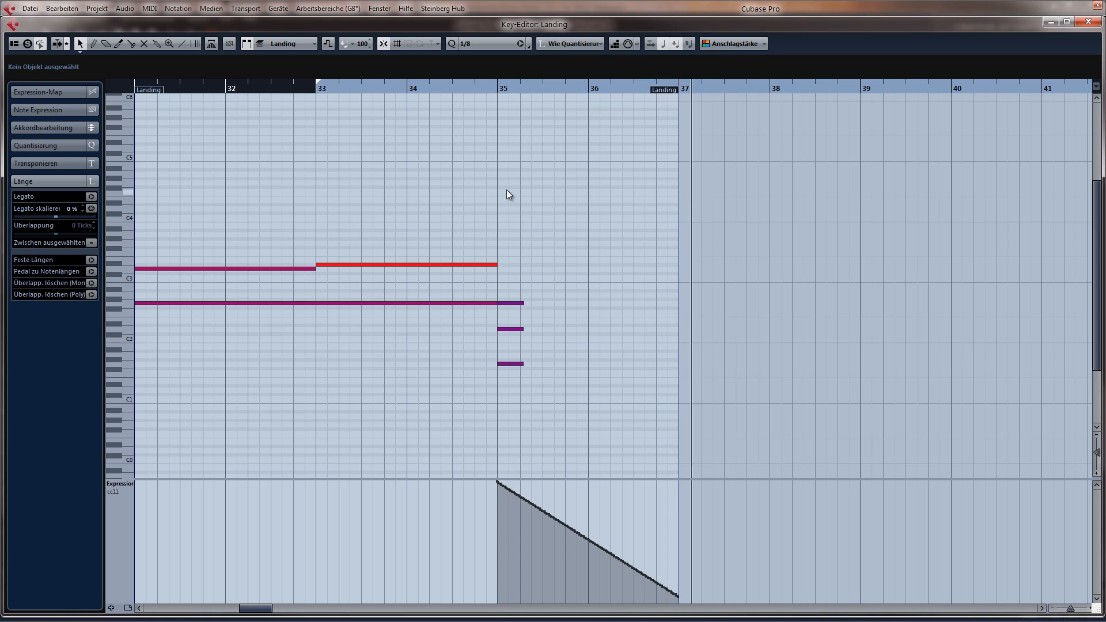
key("space")
key("Return")
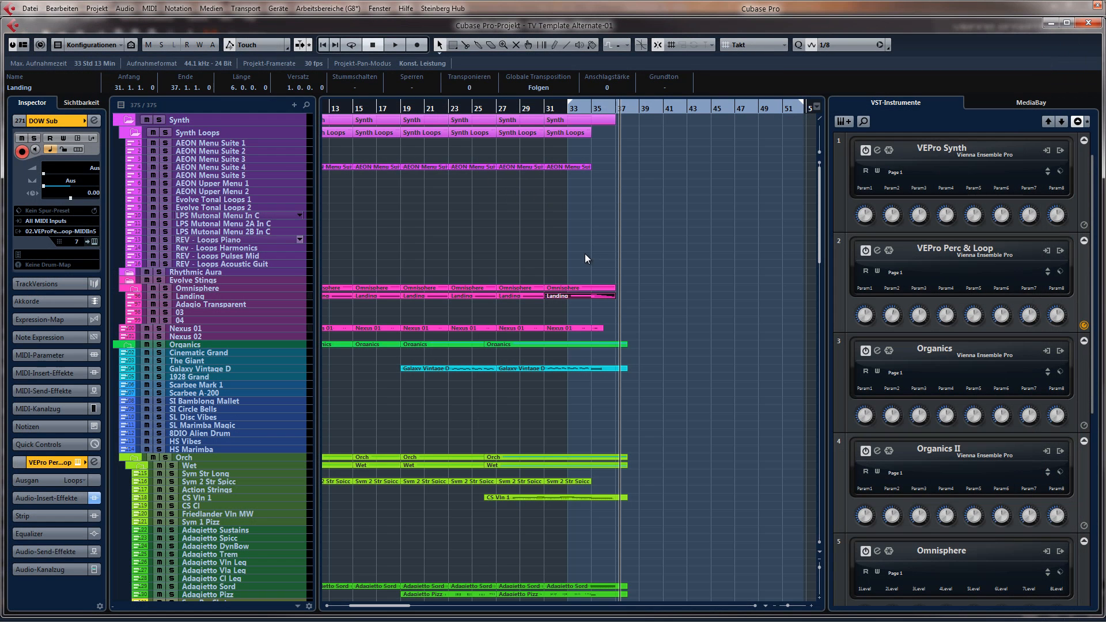
Solo the Landing track, audition it from bar 31 through its fade-out, and unsolo it
scroll(596, 251, "down", 3)
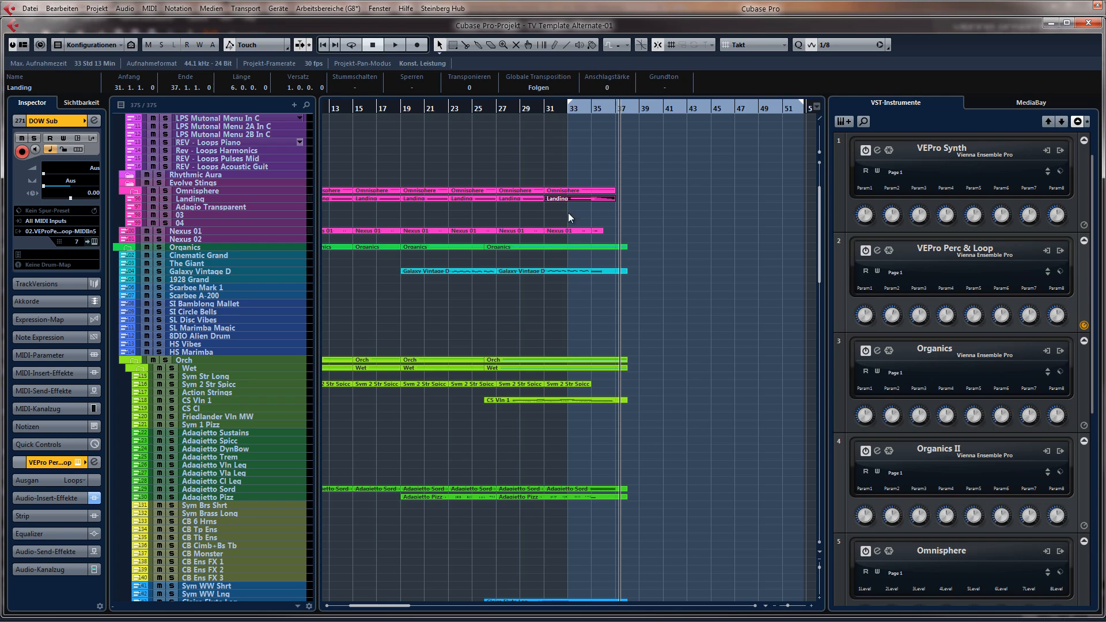
left_click(544, 108)
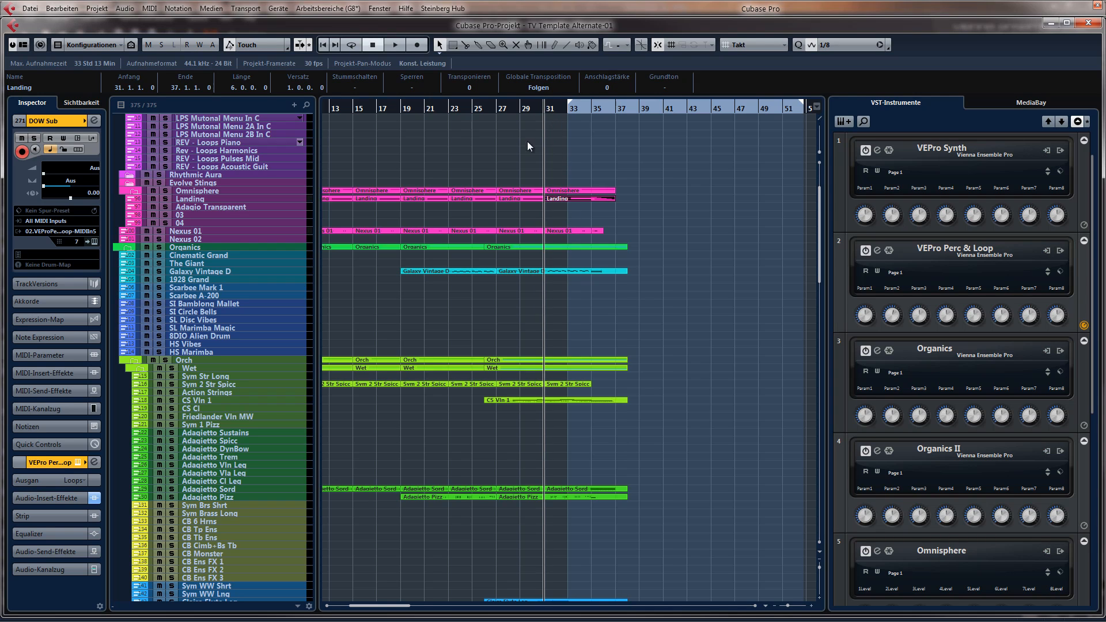
left_click(210, 200)
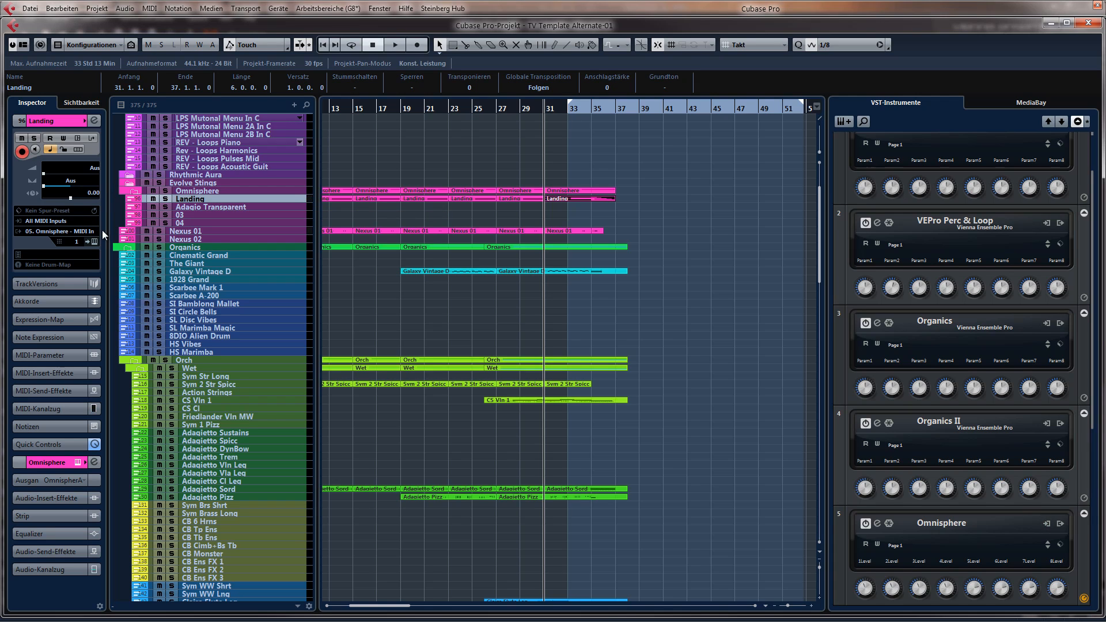
left_click(165, 199)
key("space")
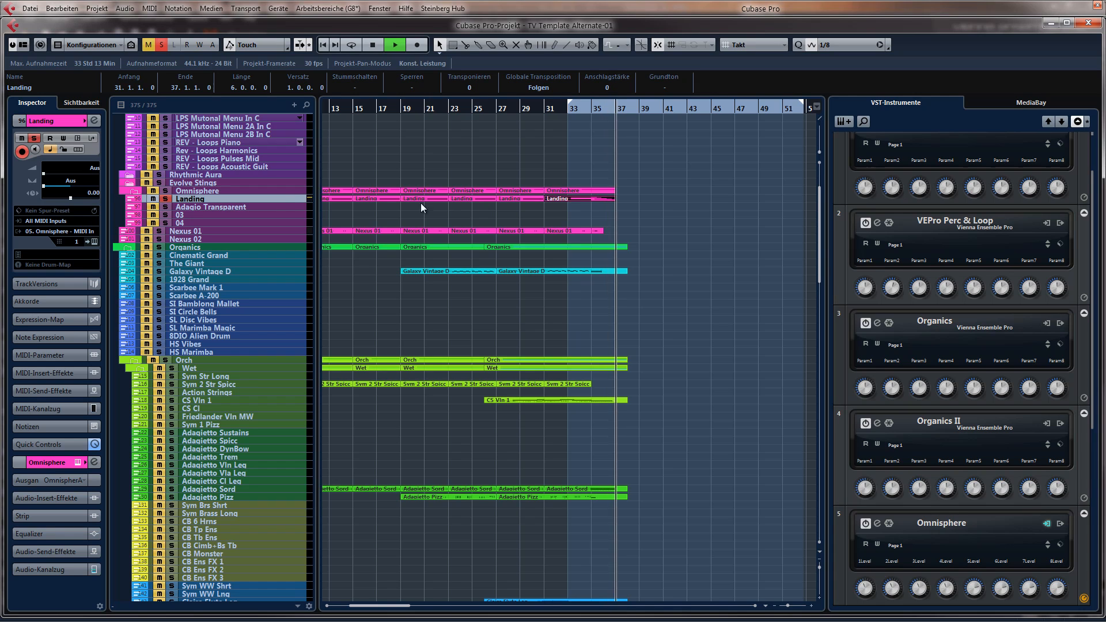
key("space")
left_click(166, 199)
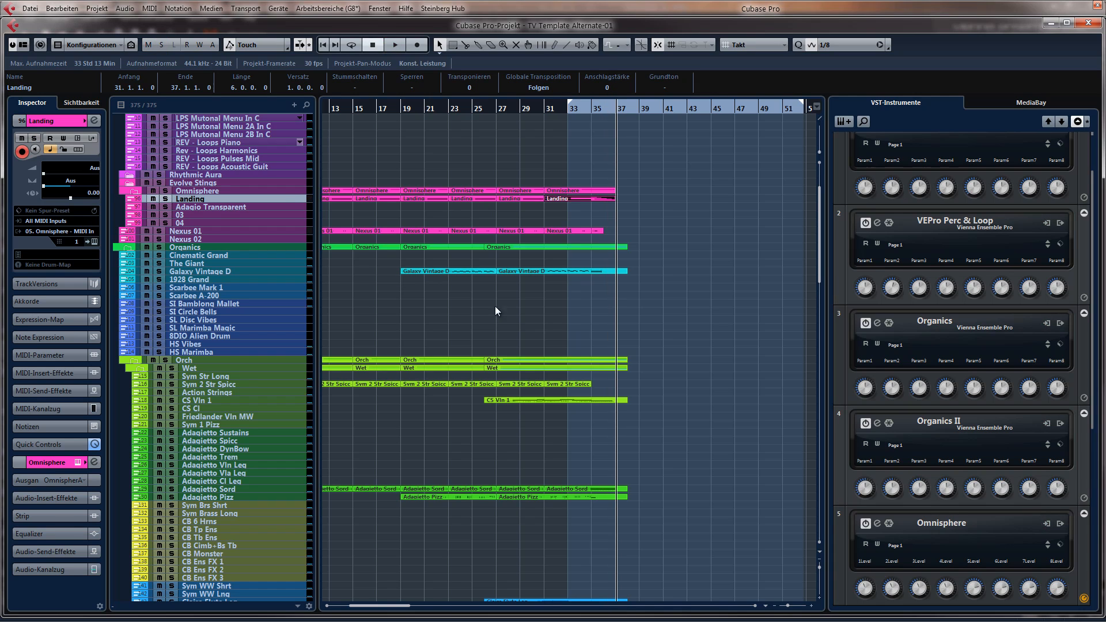
Move the left locator to bar 27 and audition the full arrangement from there
left_click(542, 109)
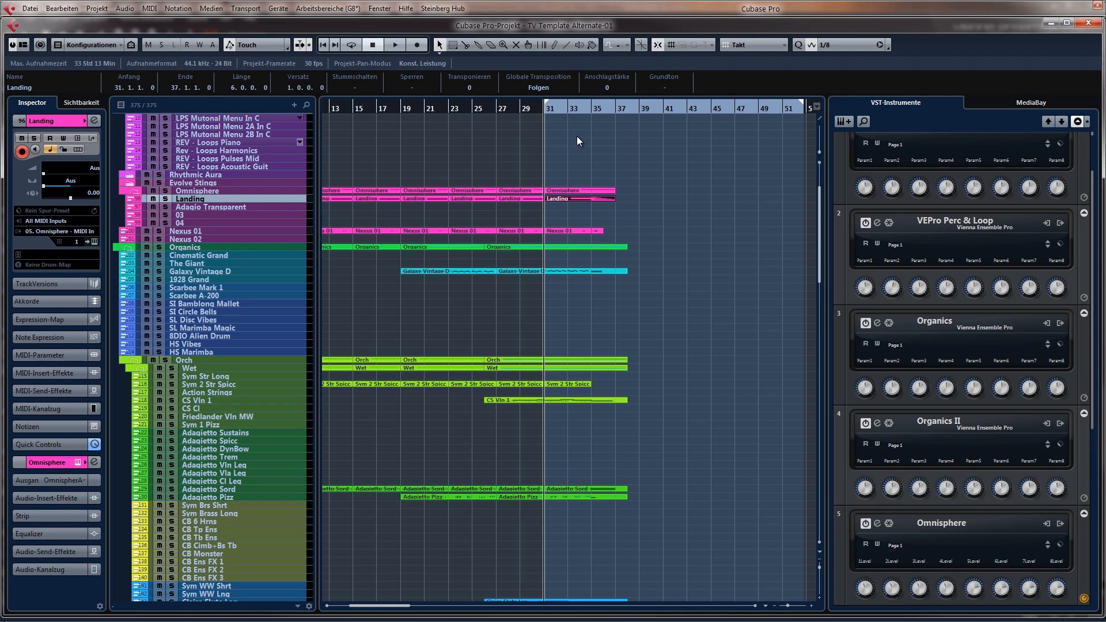
left_click(492, 117)
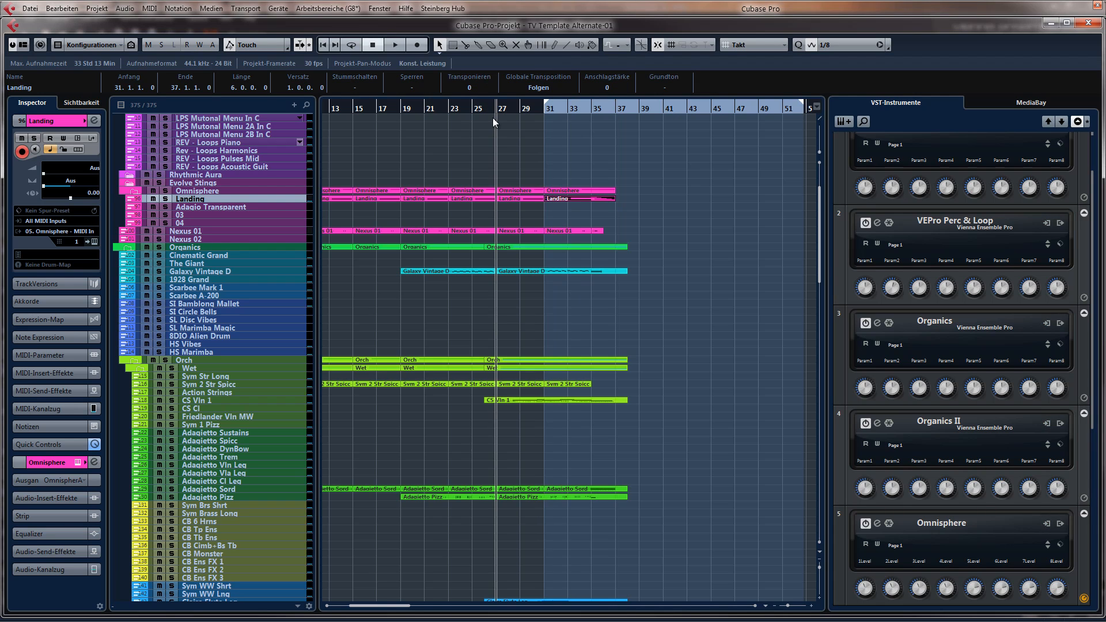
key("ctrl+KP_1")
key("space")
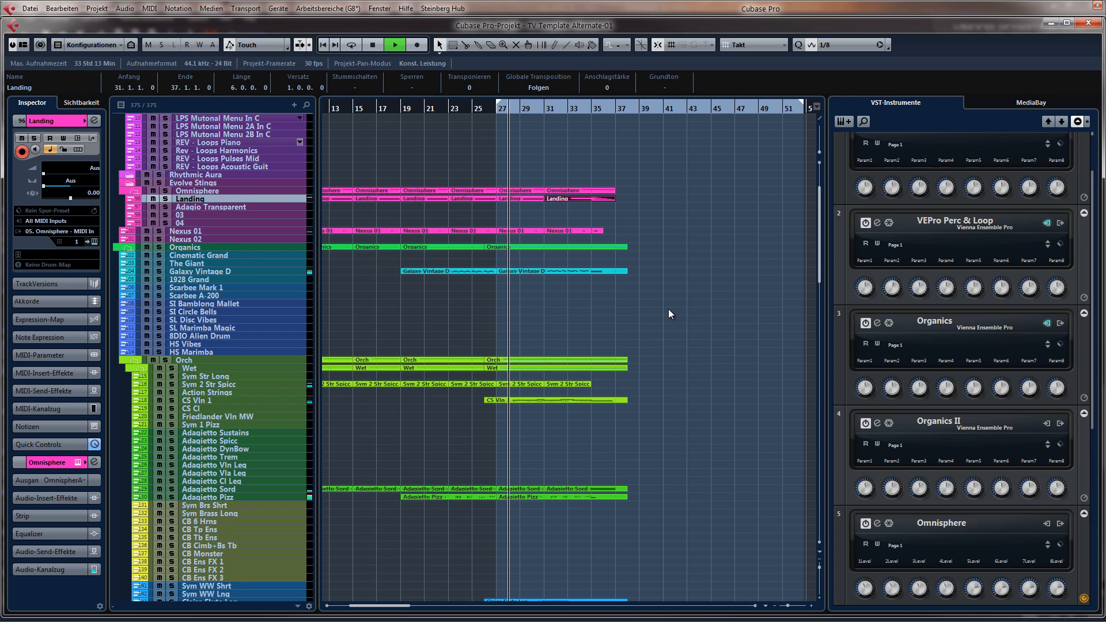
scroll(669, 314, "up", 3)
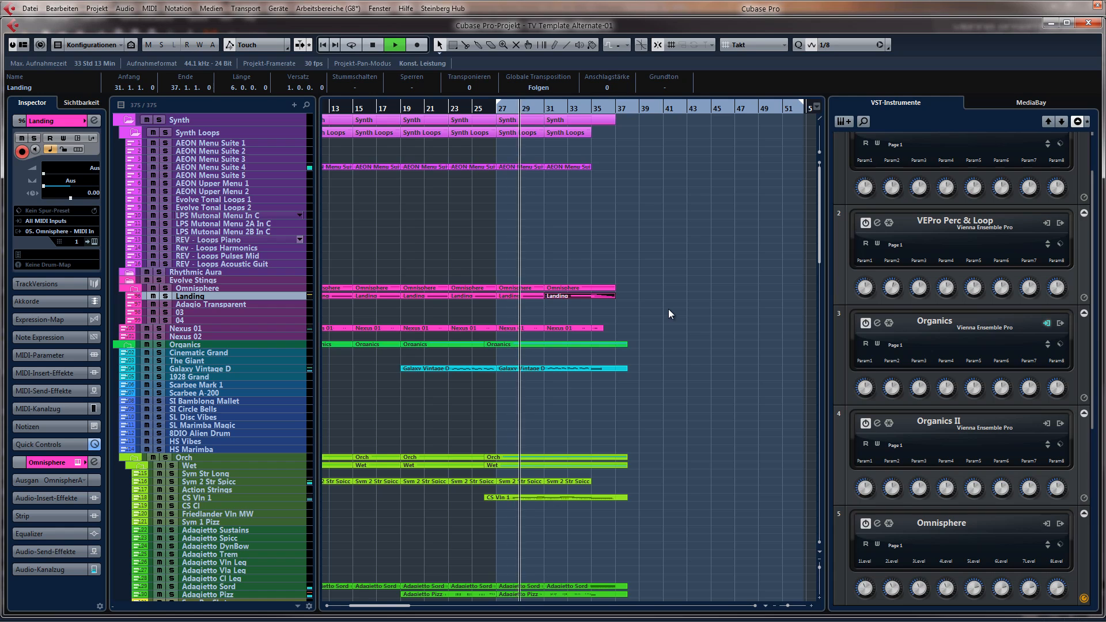
key("space")
Record a sustained part on the Evolve Tonal Loops 1 track from bar 26 to bar 37
left_click(220, 199)
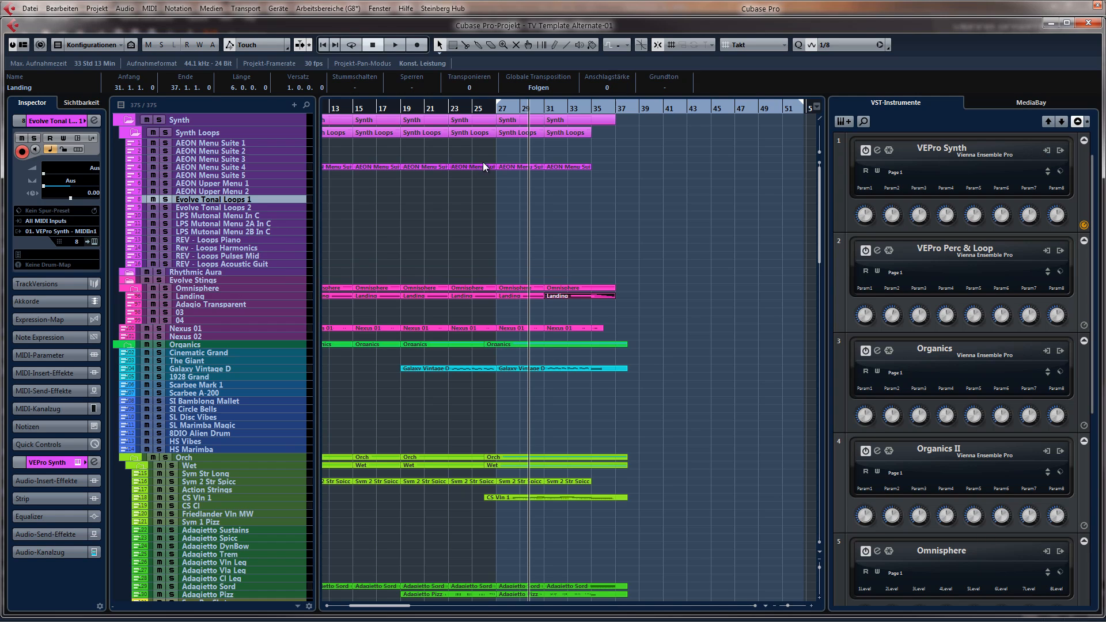
left_click(481, 133)
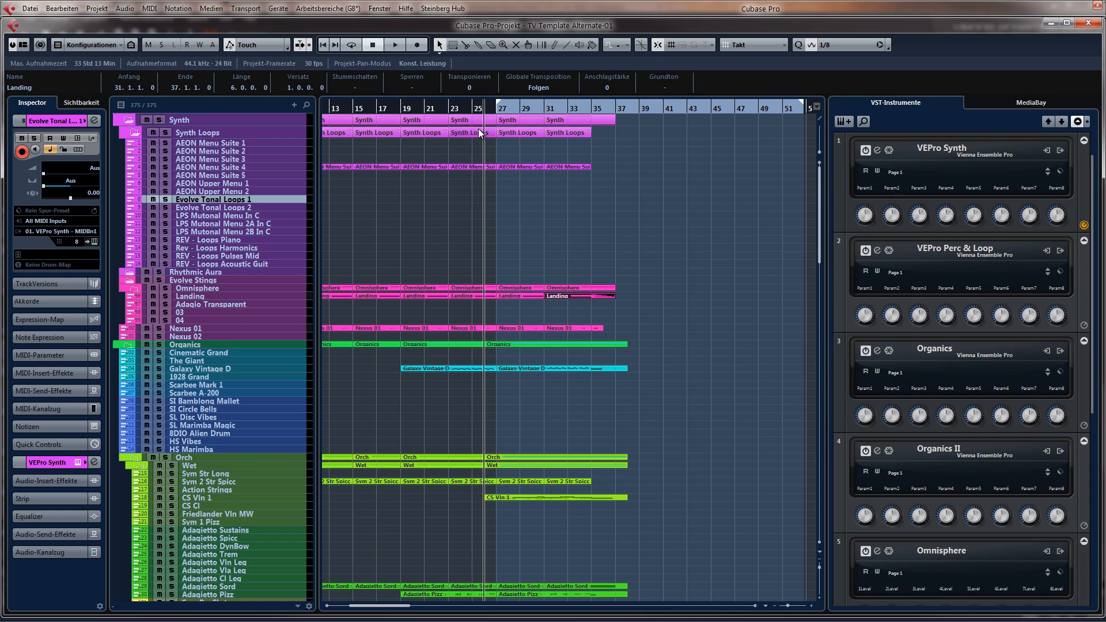
key("KP_Multiply")
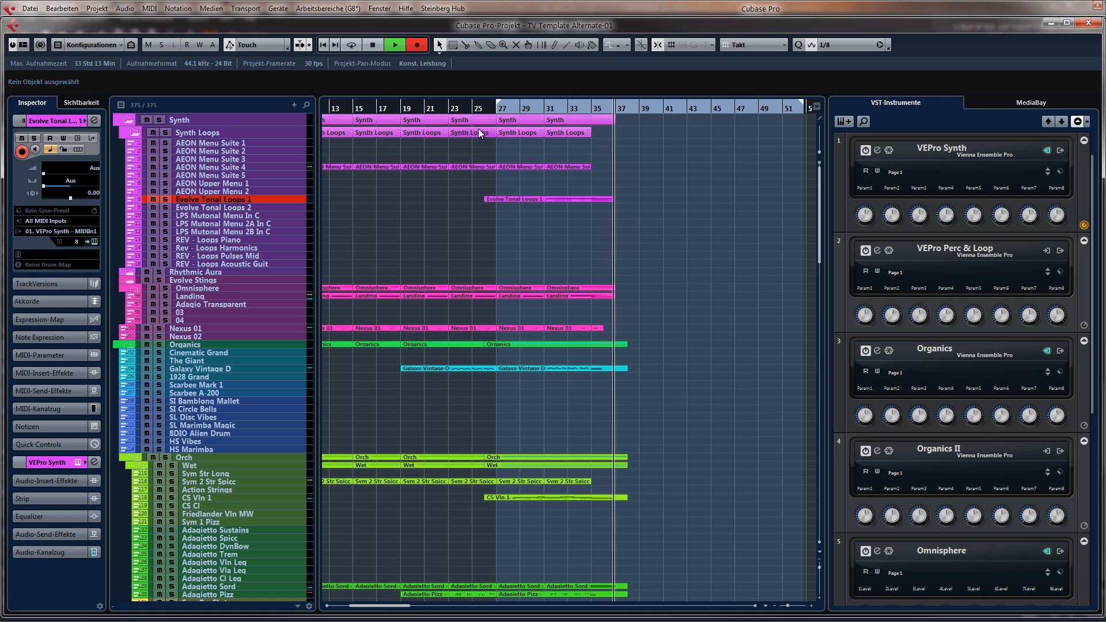
key("space")
Open the recorded Evolve Tonal Loops 1 event in the Key Editor and show CC 1 (Modulation) in the upper controller lane
key("Return")
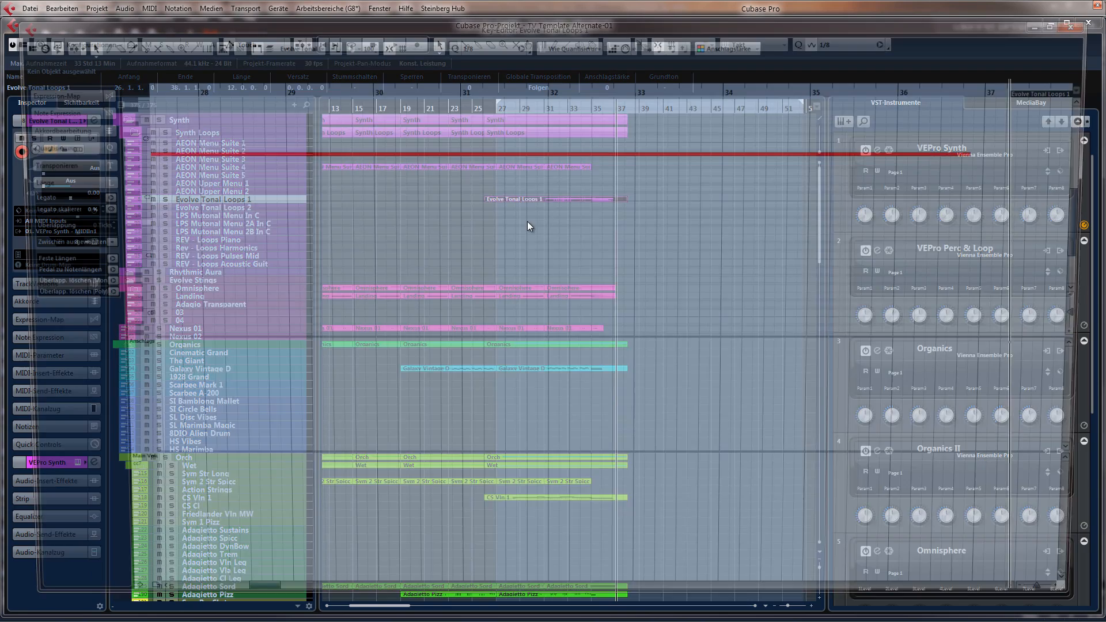
key("g")
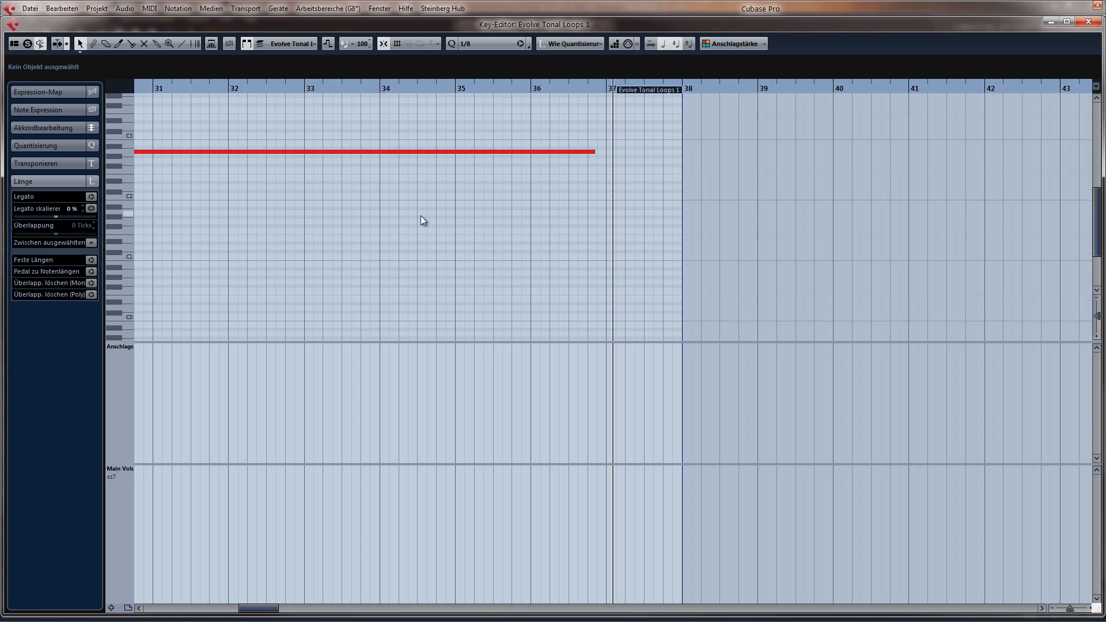
key("g")
key("g")
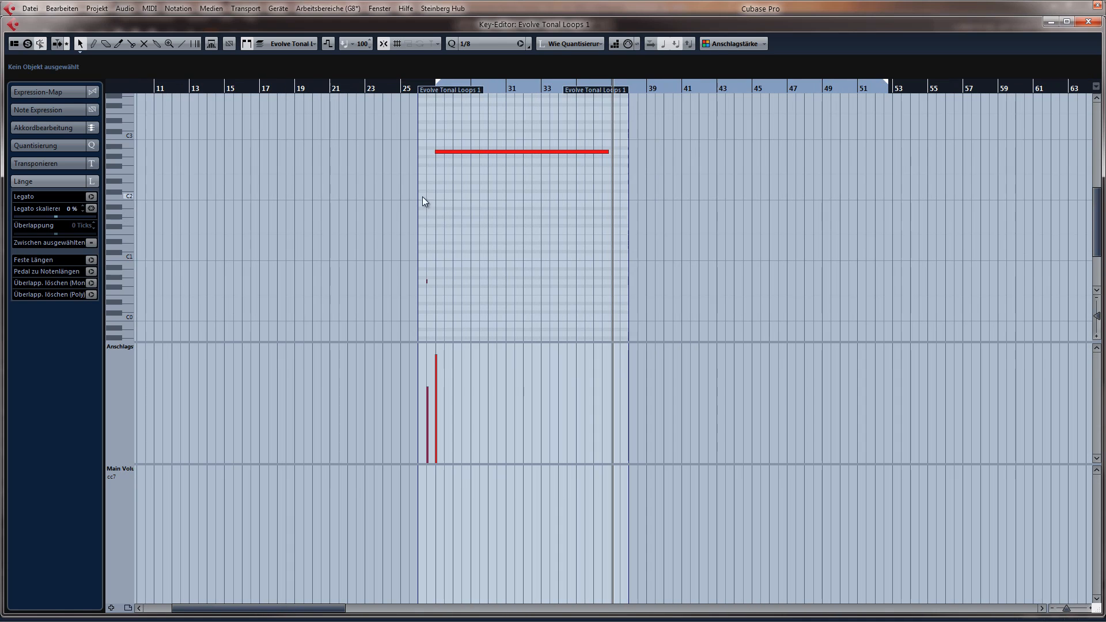
left_click(121, 347)
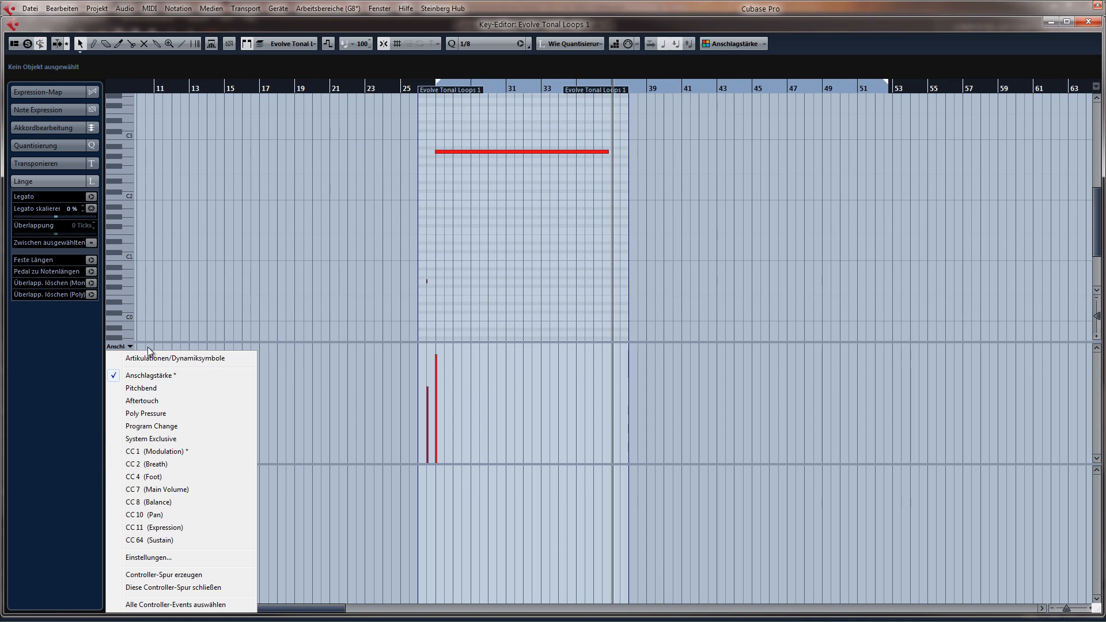
left_click(178, 452)
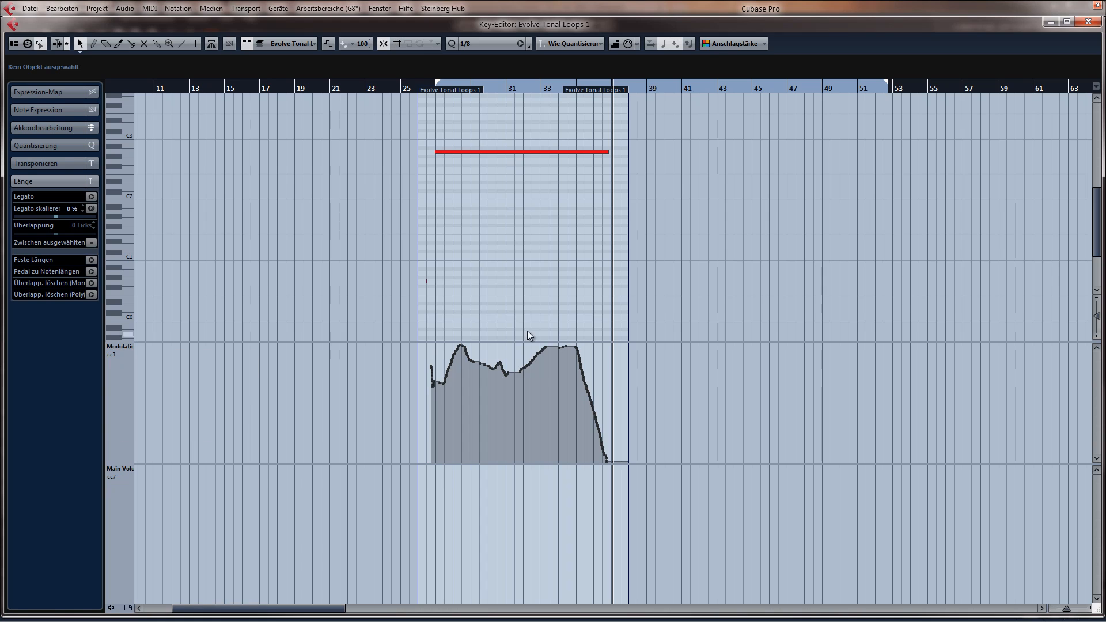
Quantize the long A2 note so that it starts exactly at bar 27
left_click(456, 152)
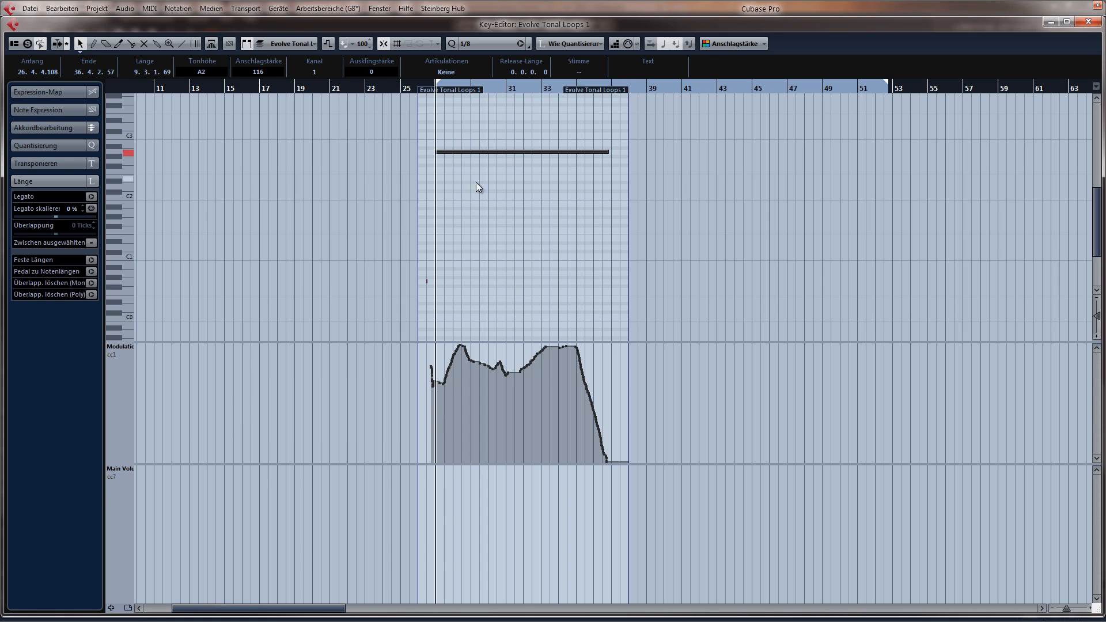
key("q")
key("h")
key("h")
key("h")
key("h")
key("h")
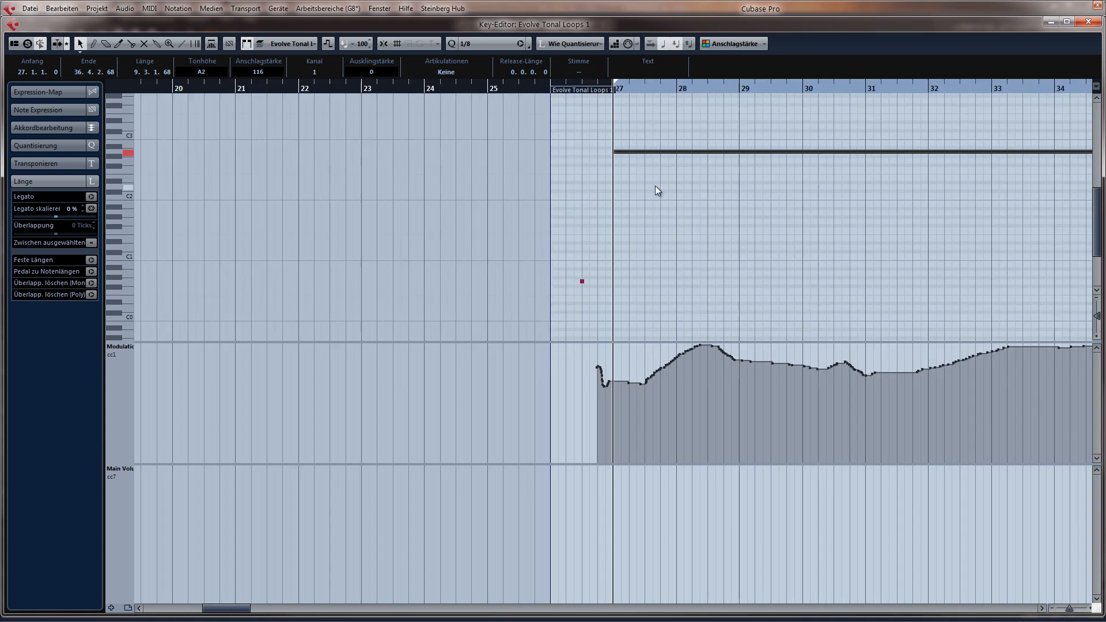
Move the short G0 note to about half a beat before bar 27 and close the editor
left_click_drag(615, 129, 654, 204)
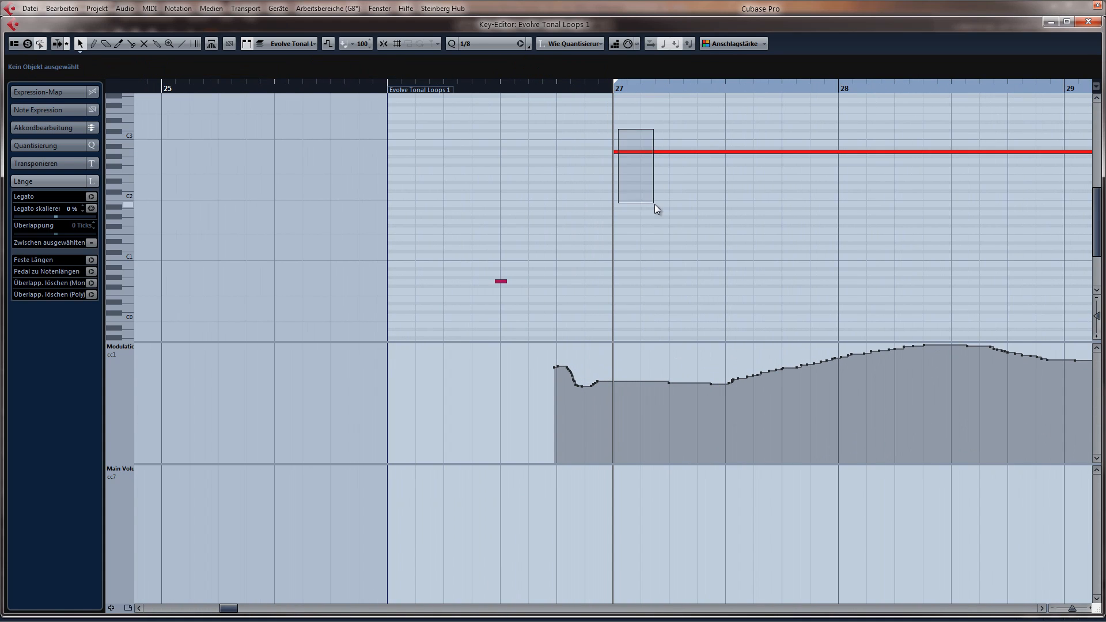
left_click_drag(503, 282, 570, 282)
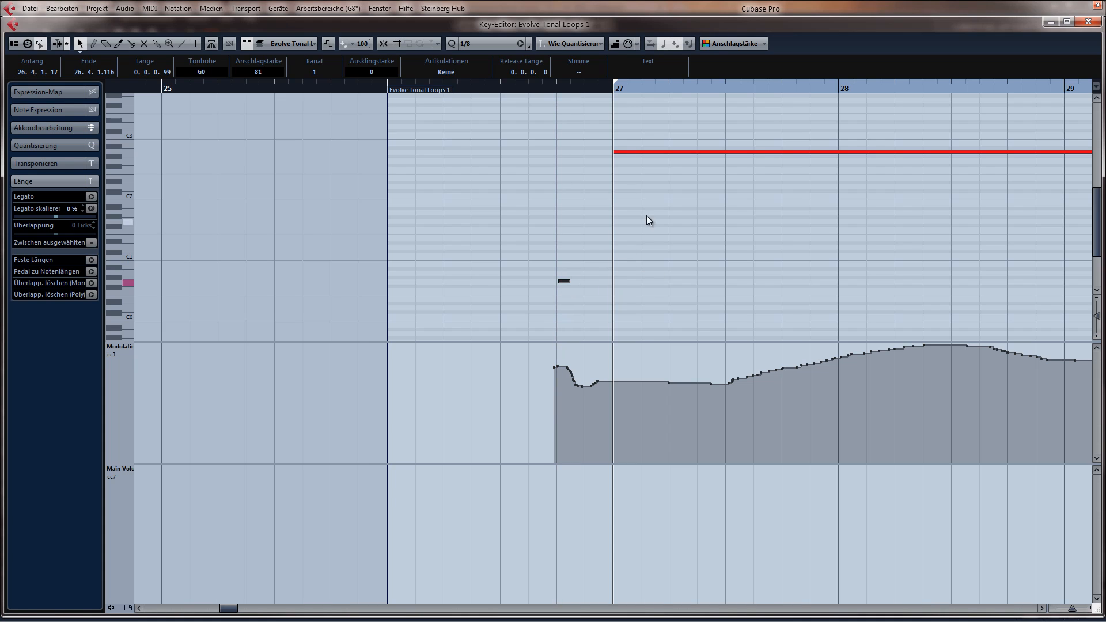
left_click(558, 87)
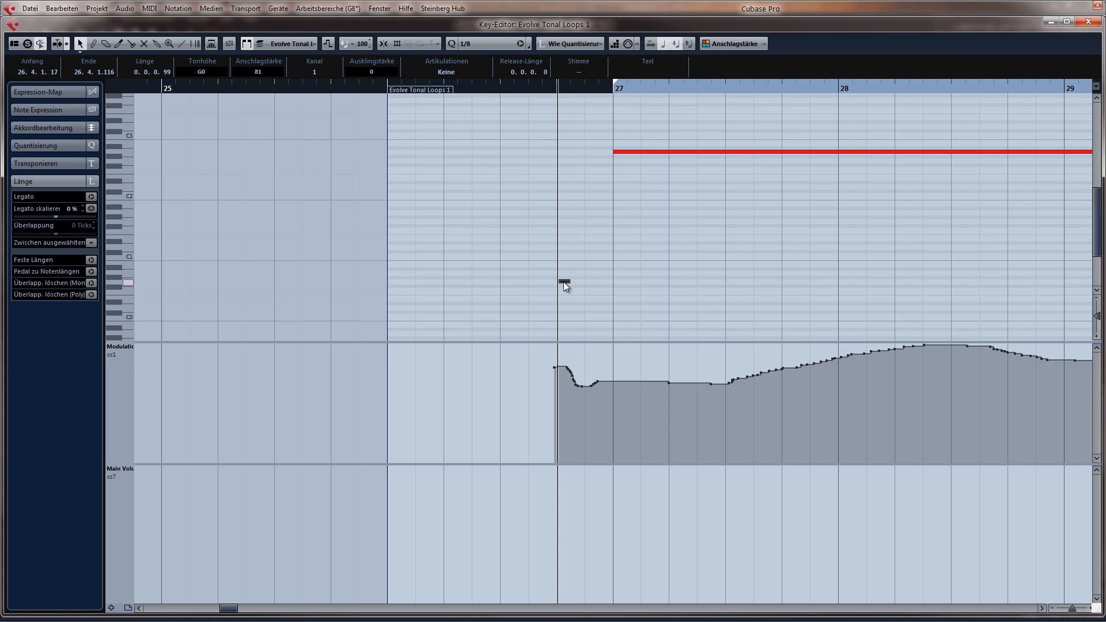
left_click_drag(568, 282, 591, 282)
left_click(382, 43)
left_click_drag(590, 281, 591, 281)
key("Escape")
Audition the arrangement, reopen the Evolve Tonal Loops 1 event, and play it from its short G0 note to the end of its modulation curve
key("space")
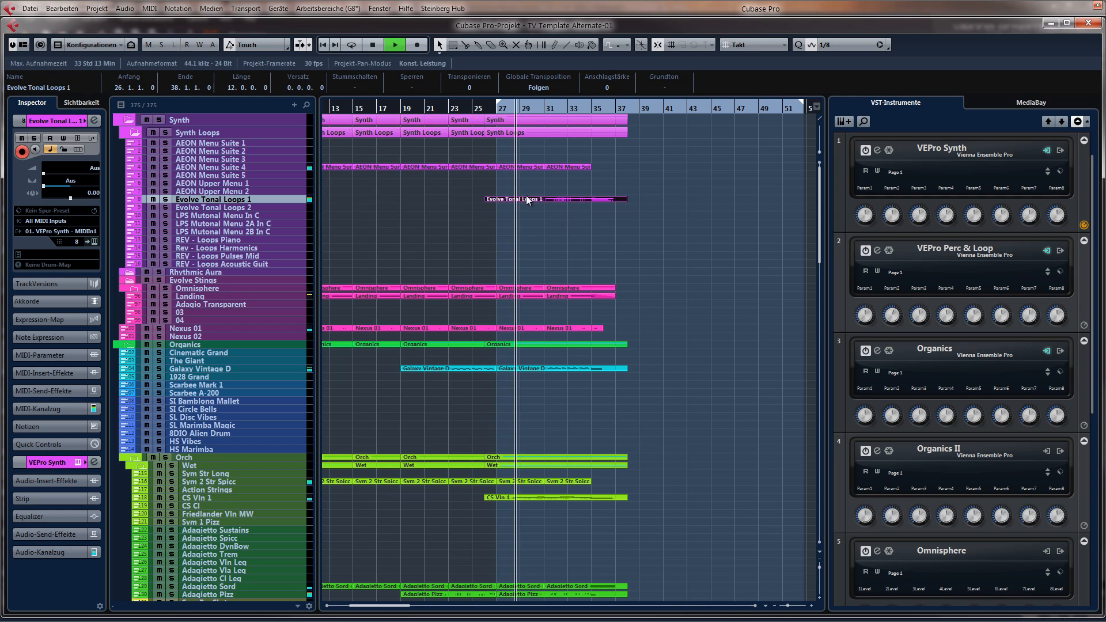
double_click(488, 198)
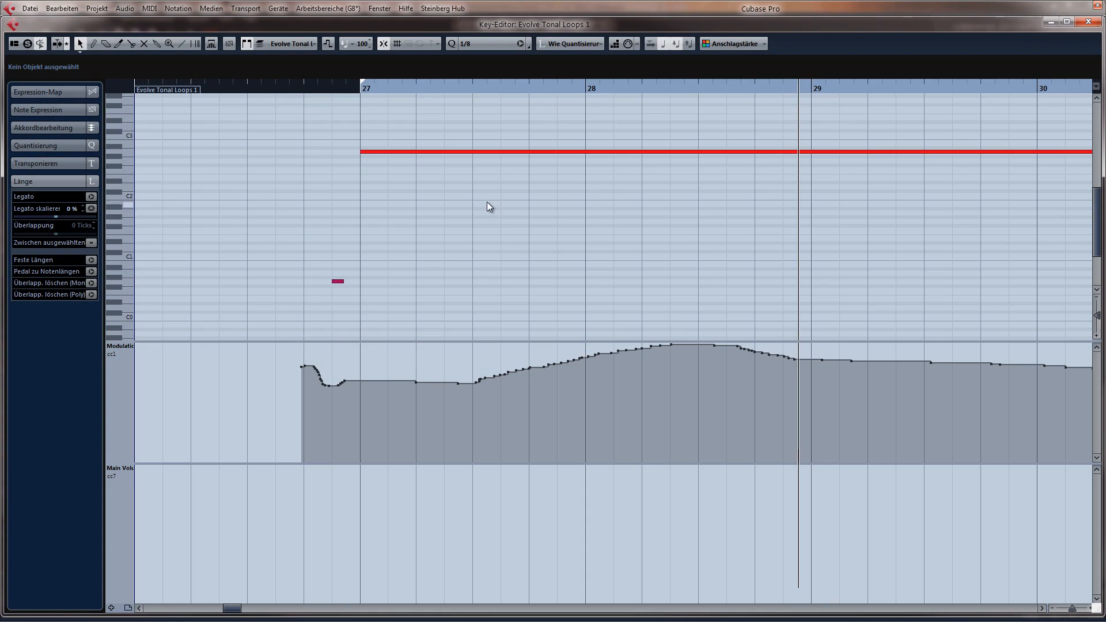
left_click(330, 86)
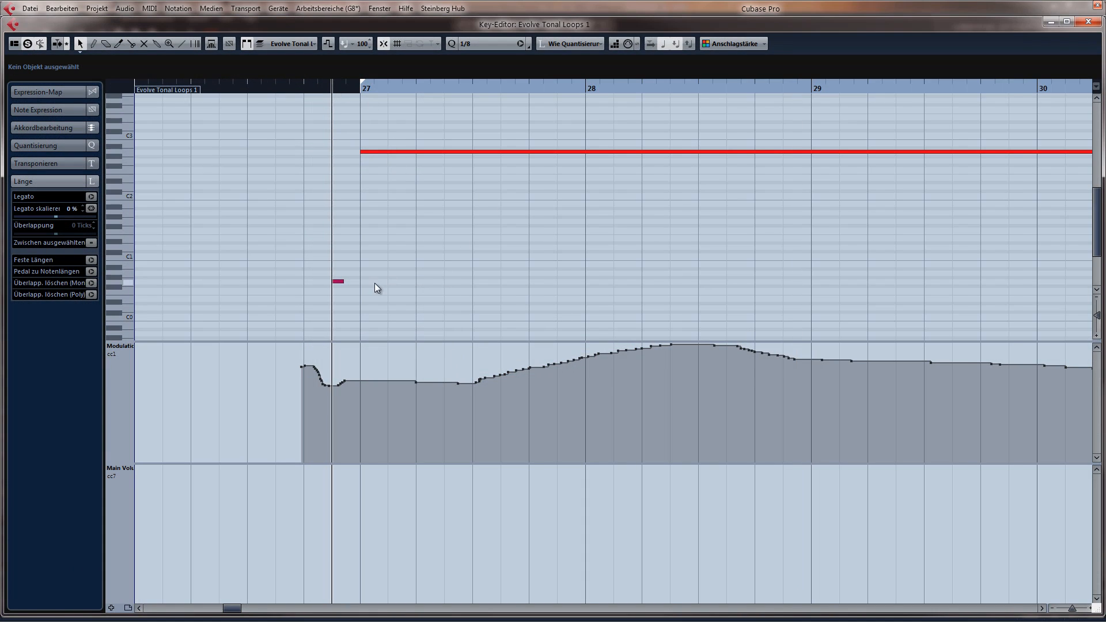
key("g")
key("space")
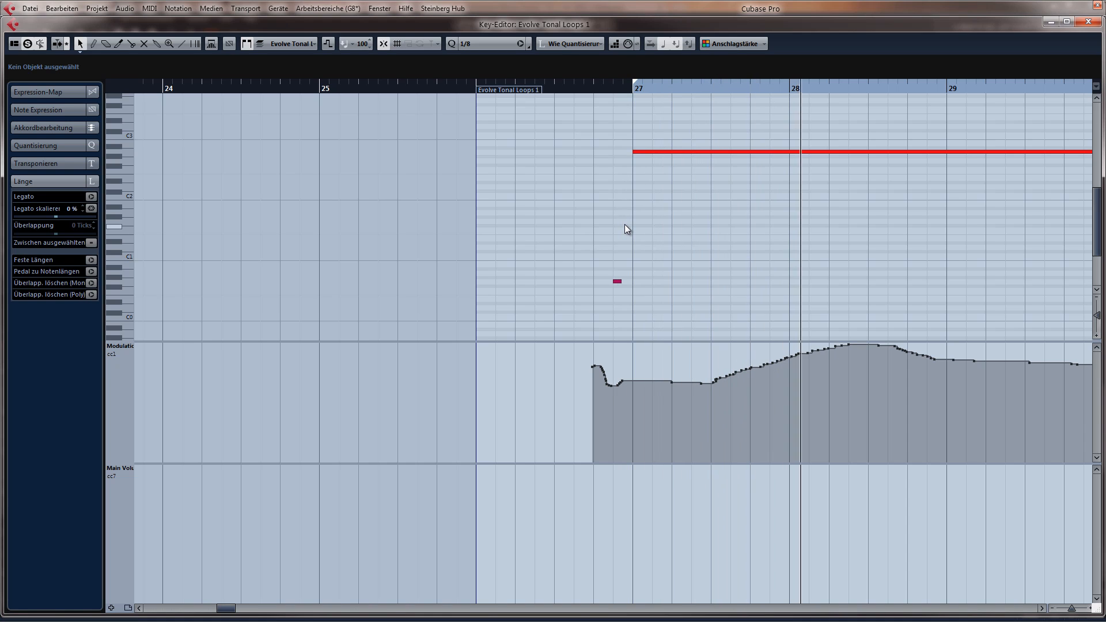
key("g")
key("g")
key("g")
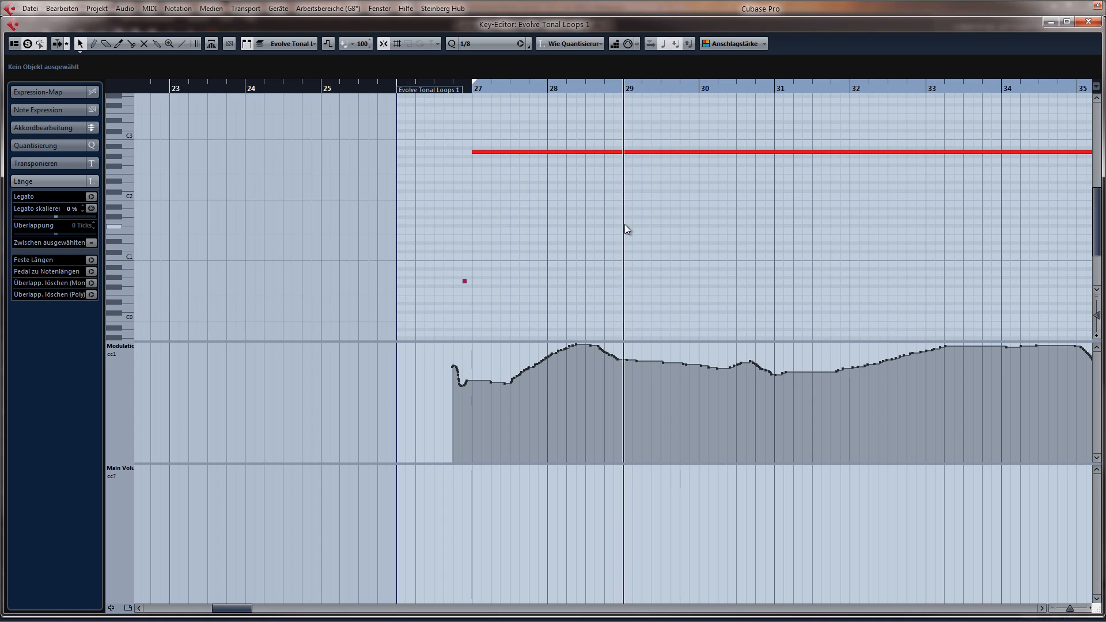
key("g")
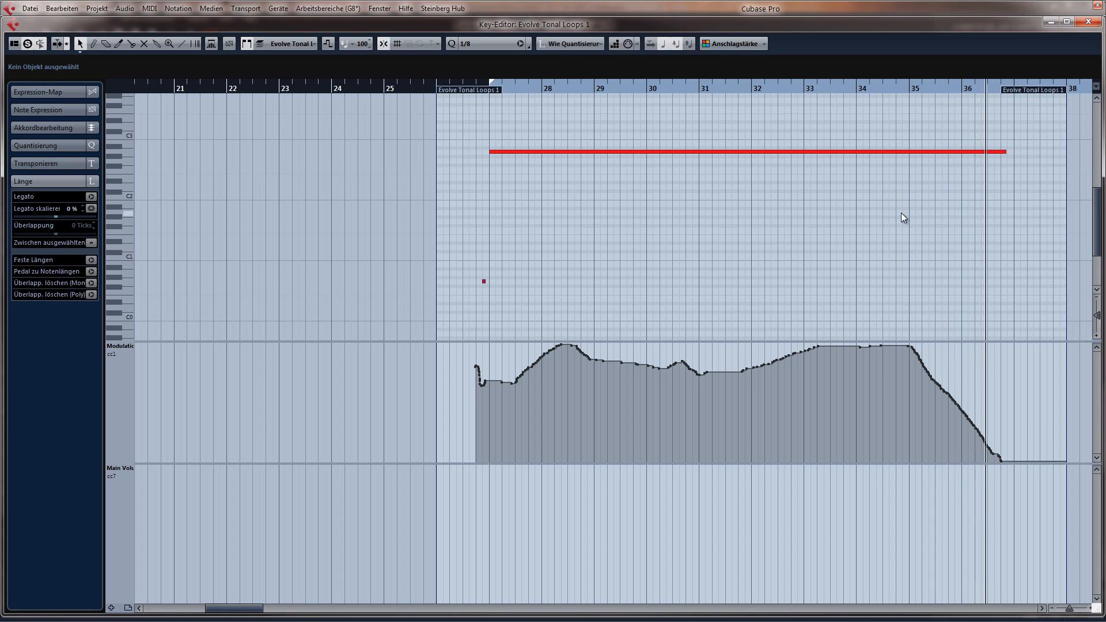
key("space")
Extend the end of the long A2 note to bar 37
key("h")
key("h")
key("h")
key("h")
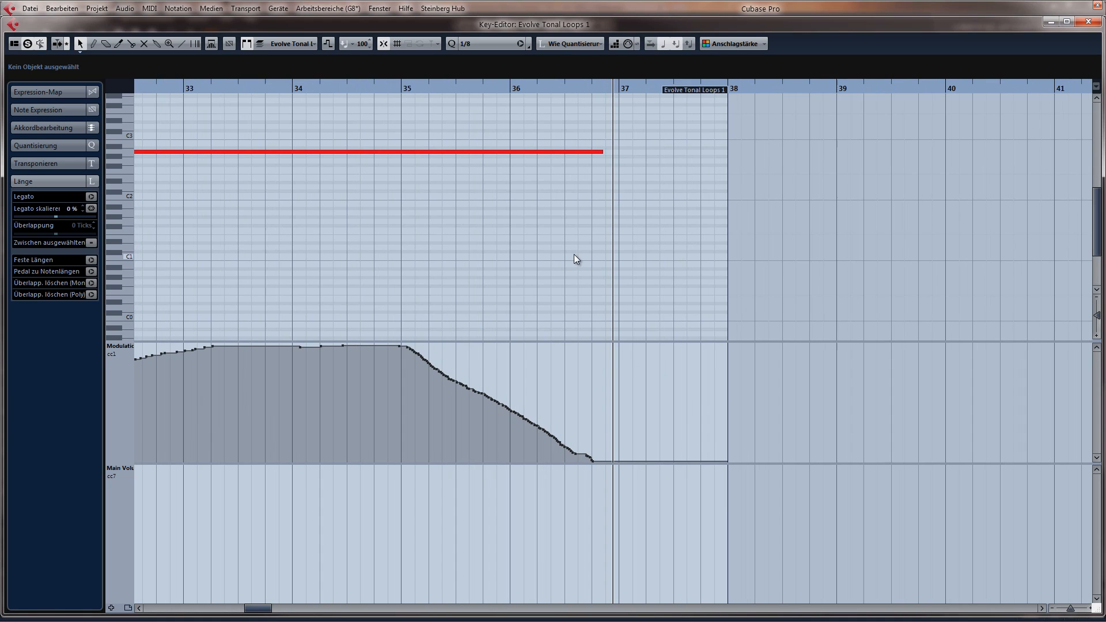
key("h")
left_click_drag(600, 153, 621, 154)
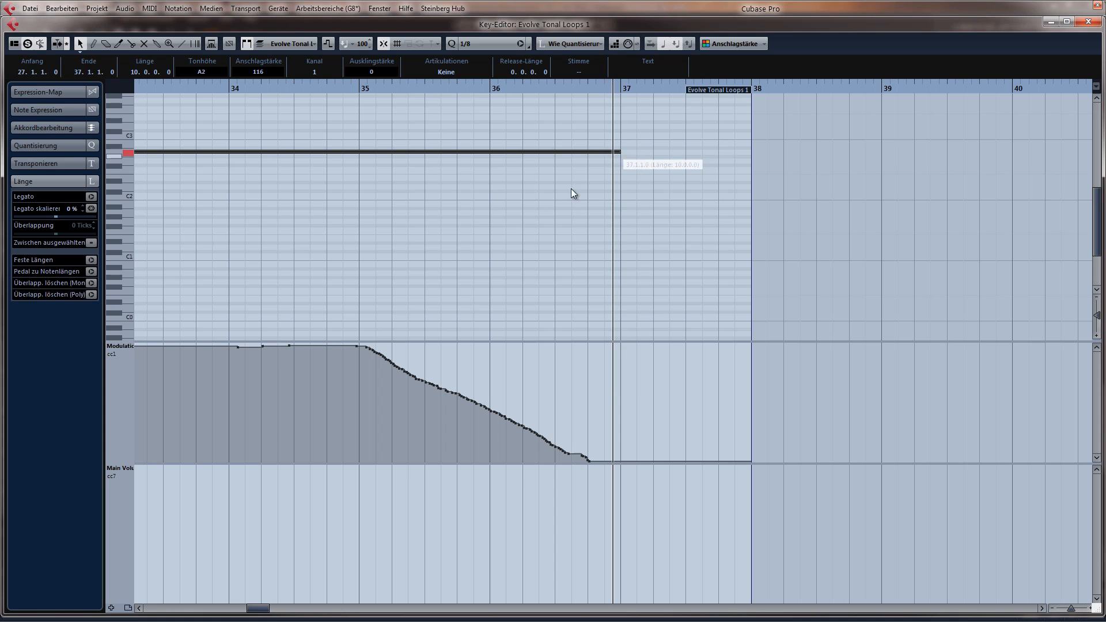
Draw a straight modulation fade from maximum at bar 35 to a low level at bar 37, and return to the selection tool
right_click(562, 204)
left_click(611, 204)
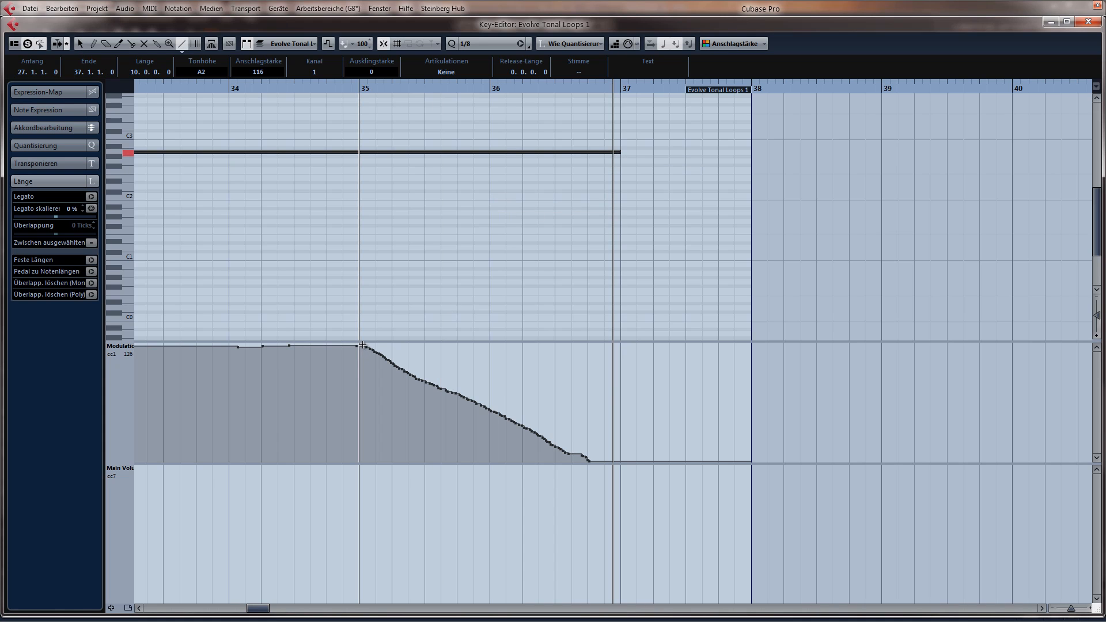
mouse_move(363, 345)
left_mouse_down()
mouse_move(402, 352)
mouse_move(590, 447)
mouse_move(618, 445)
left_mouse_up()
right_click(383, 154)
left_click(378, 189)
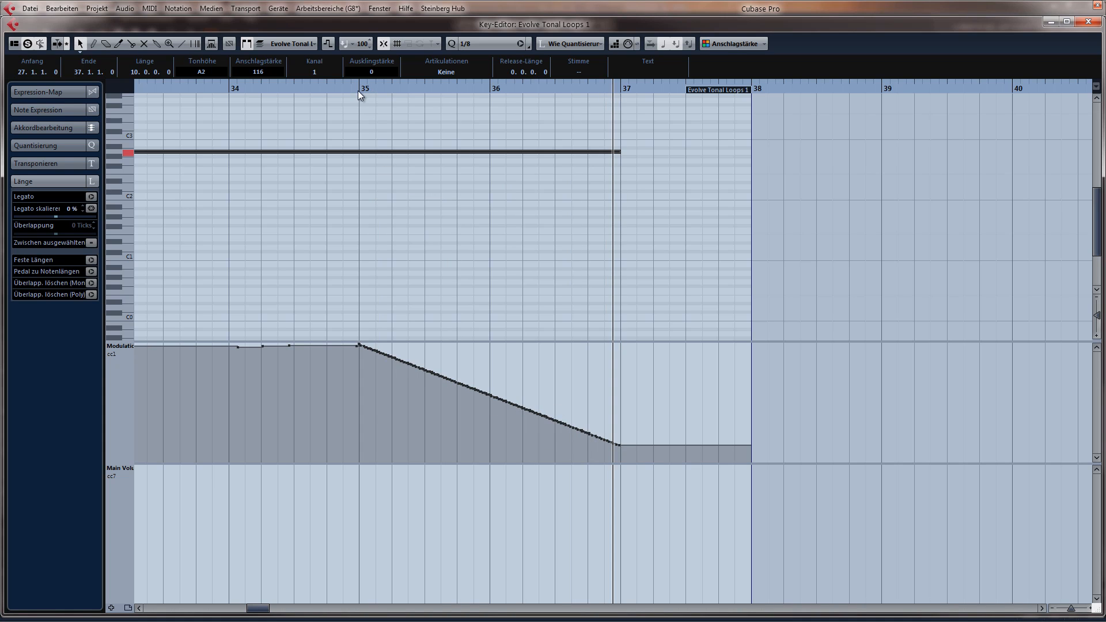
Audition the modulation fade from bar 35, return to the arrangement, place the playback position at bar 26 and clear the selection
left_click(359, 89)
key("space")
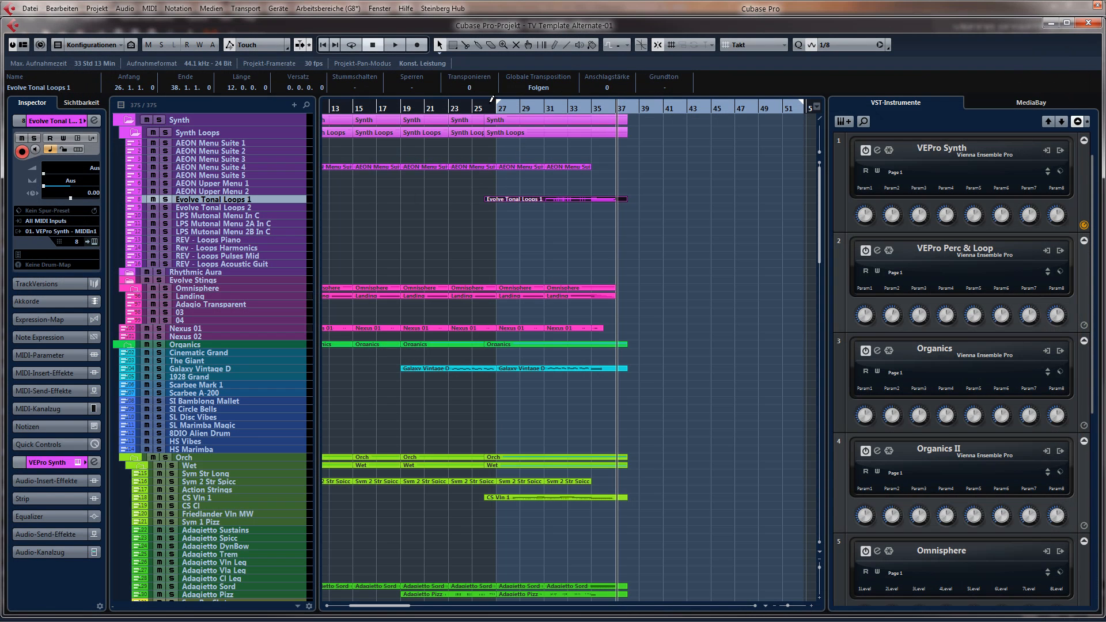
left_click(490, 101)
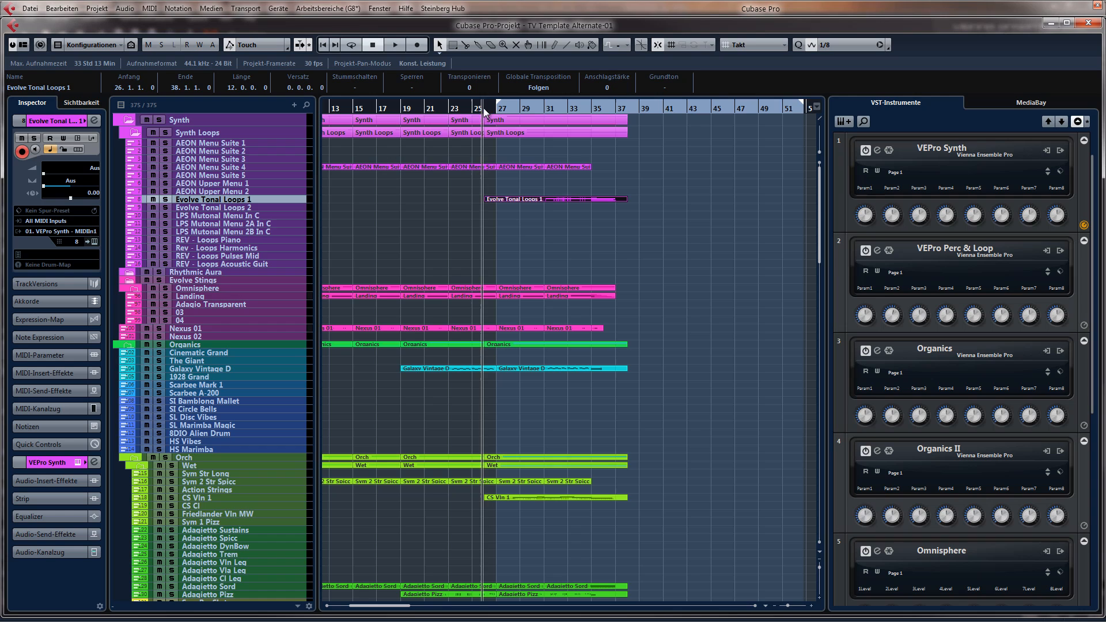
left_click(513, 234)
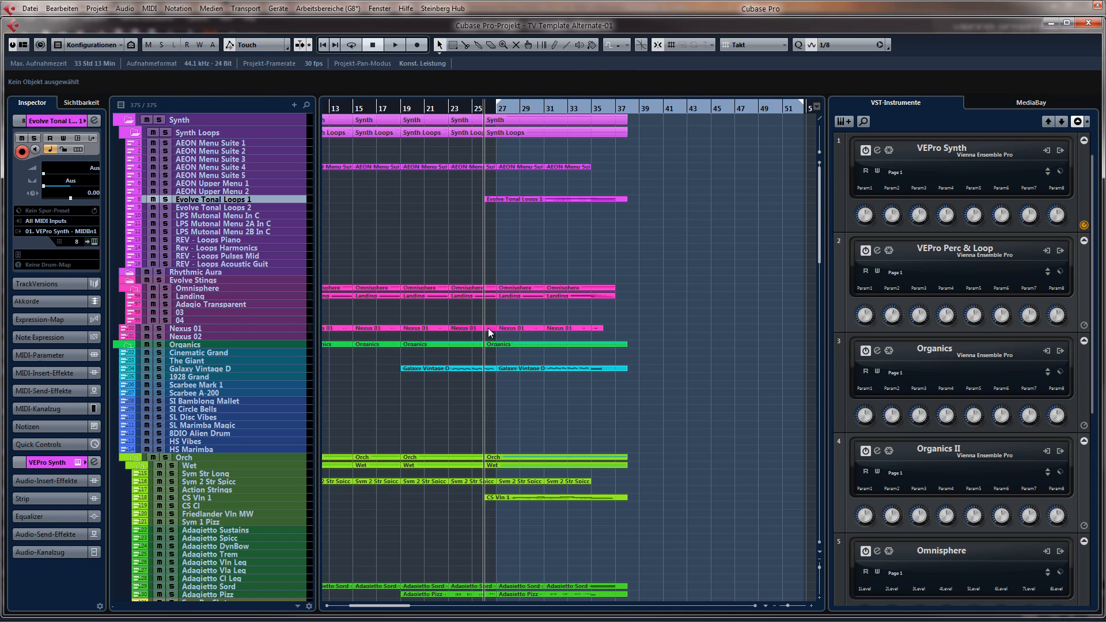
Solo the Synth folder, play it from bar 26 and release the solo after listening
left_click(162, 120)
key("space")
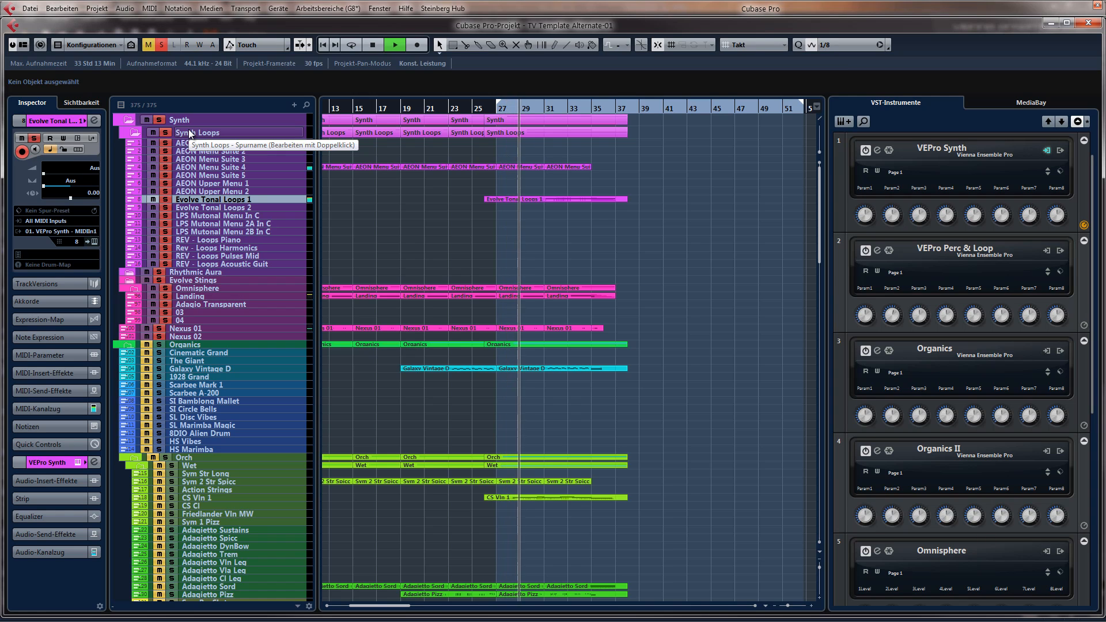
key("space")
left_click(160, 121)
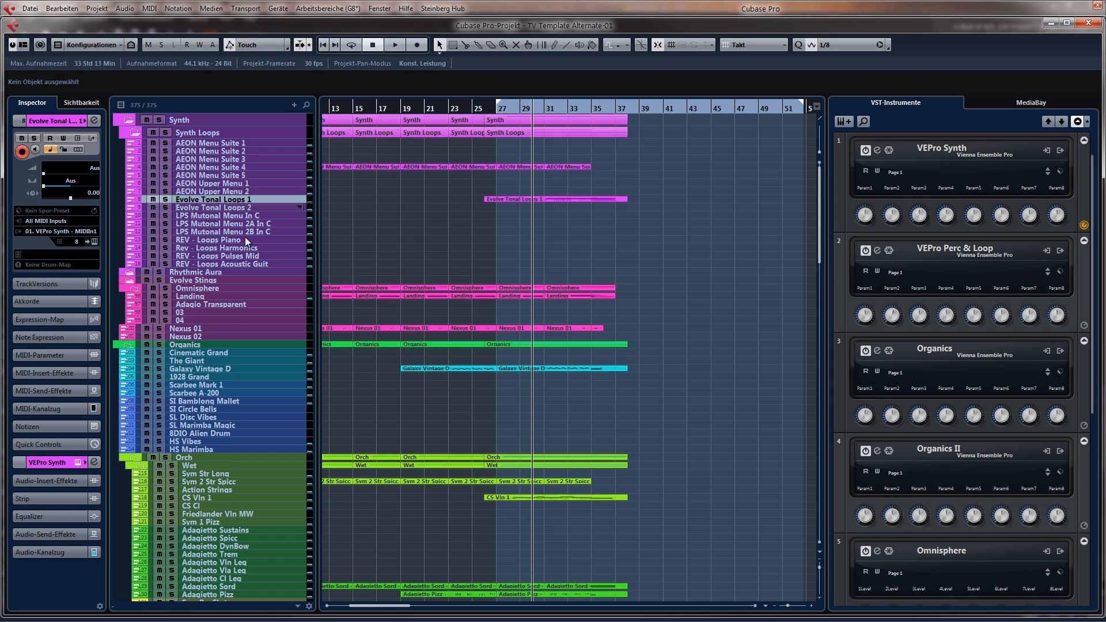
Expand the Evolve Stings folder, place the playback position at bar 33 and select the REV - Rises 1 bar A track
left_click(138, 281)
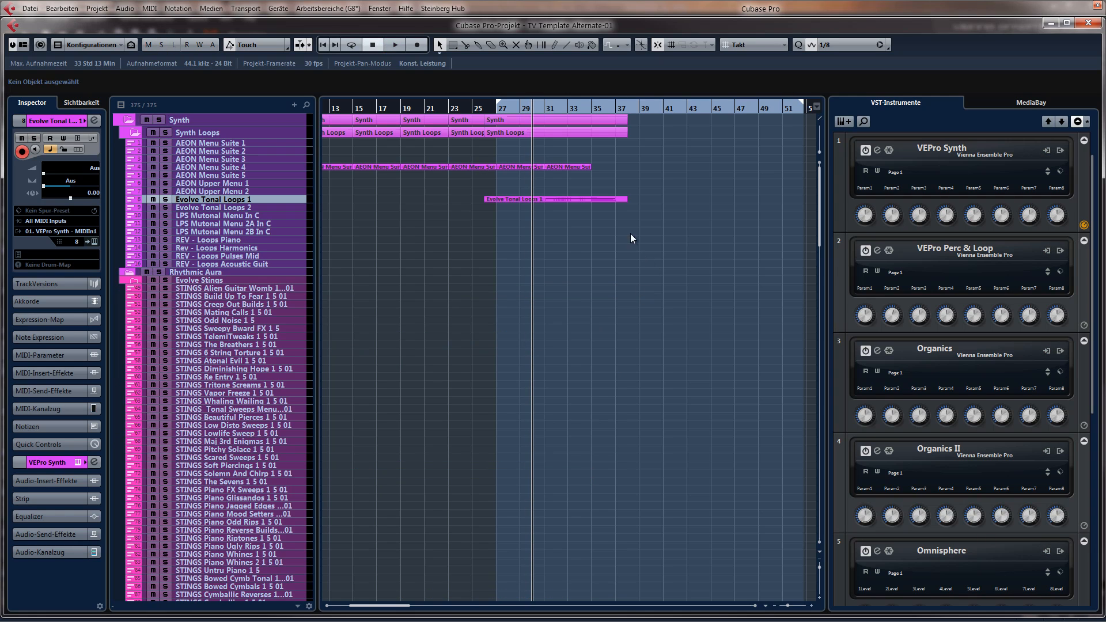
left_click(568, 109)
scroll(675, 256, "down", 10)
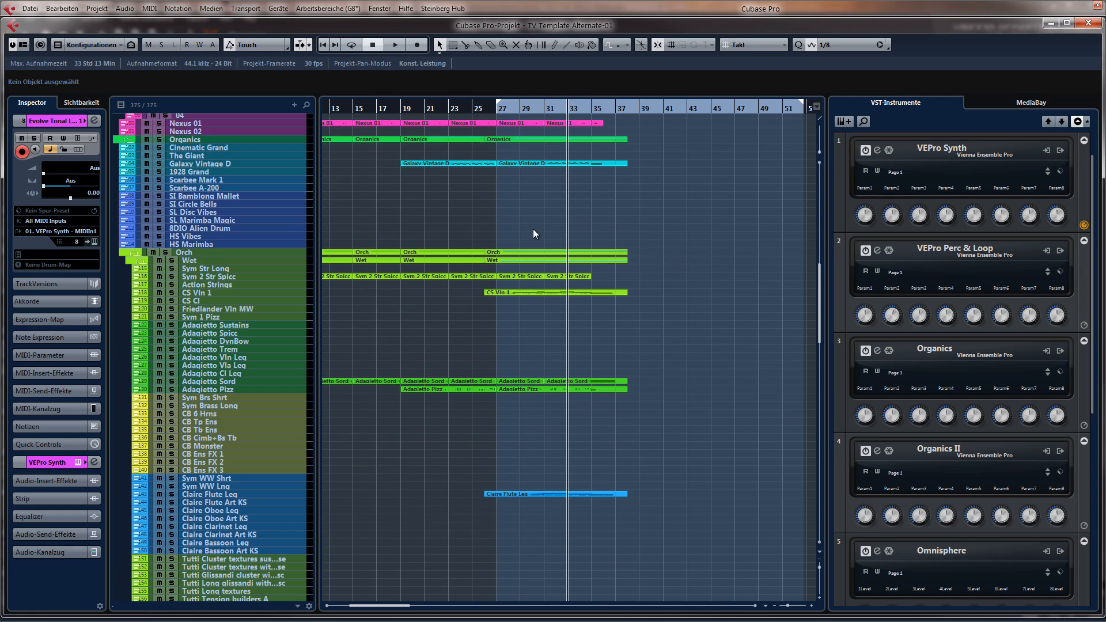
scroll(587, 288, "down", 15)
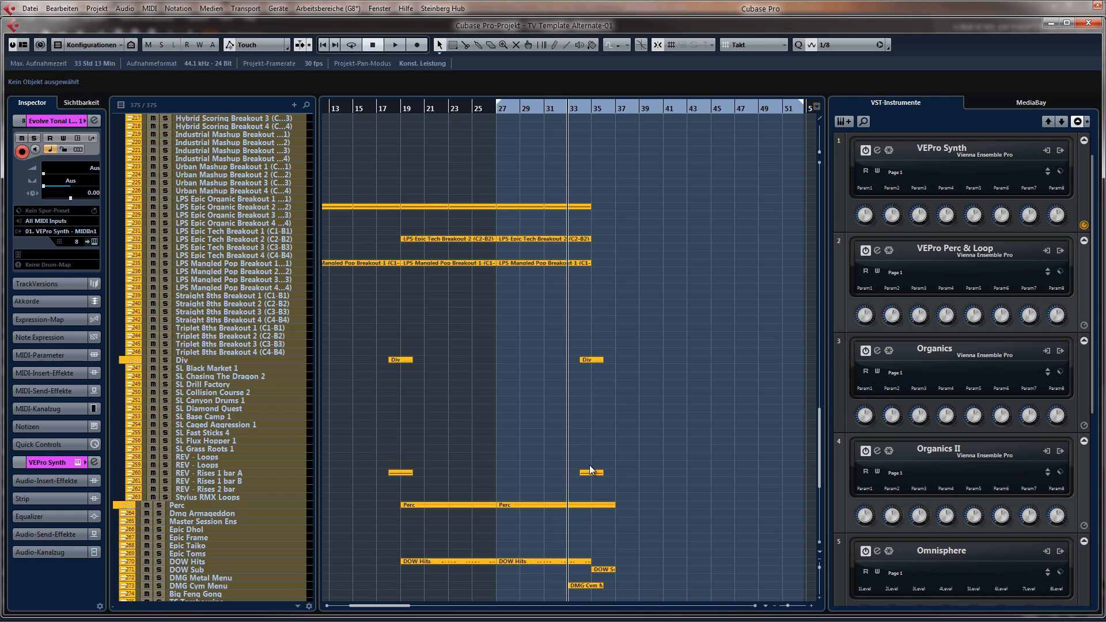
left_click(225, 474)
scroll(586, 364, "up", 14)
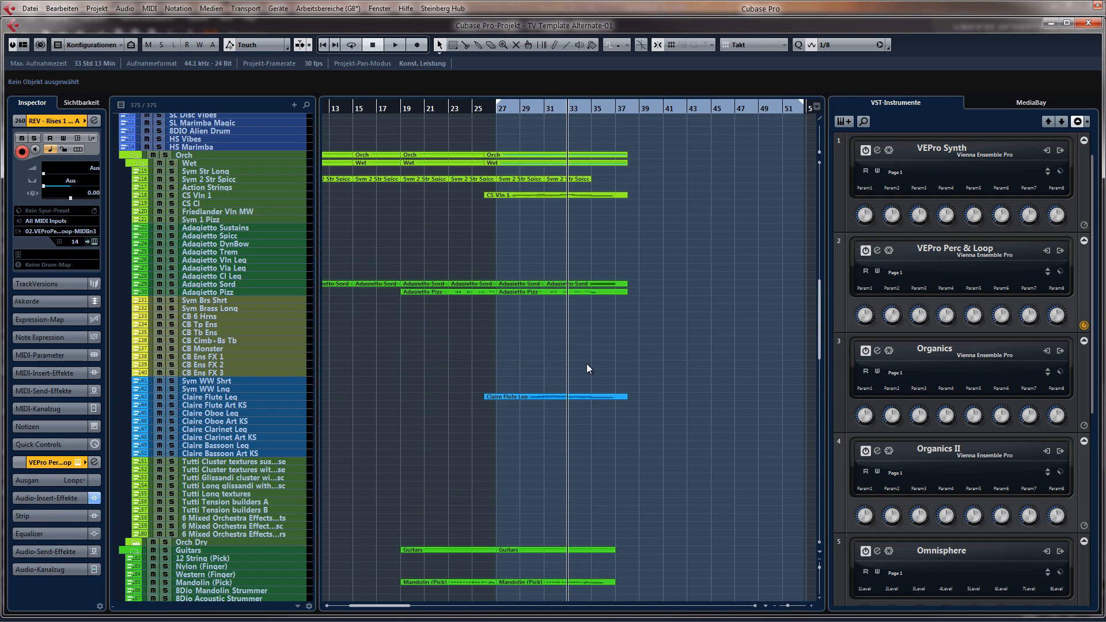
Browse sting tracks from Lowlife Sweep and TelemiTweaks to Scared Sweeps and Soft Piercings, and collapse the Evolve Stings folder
left_click(236, 337)
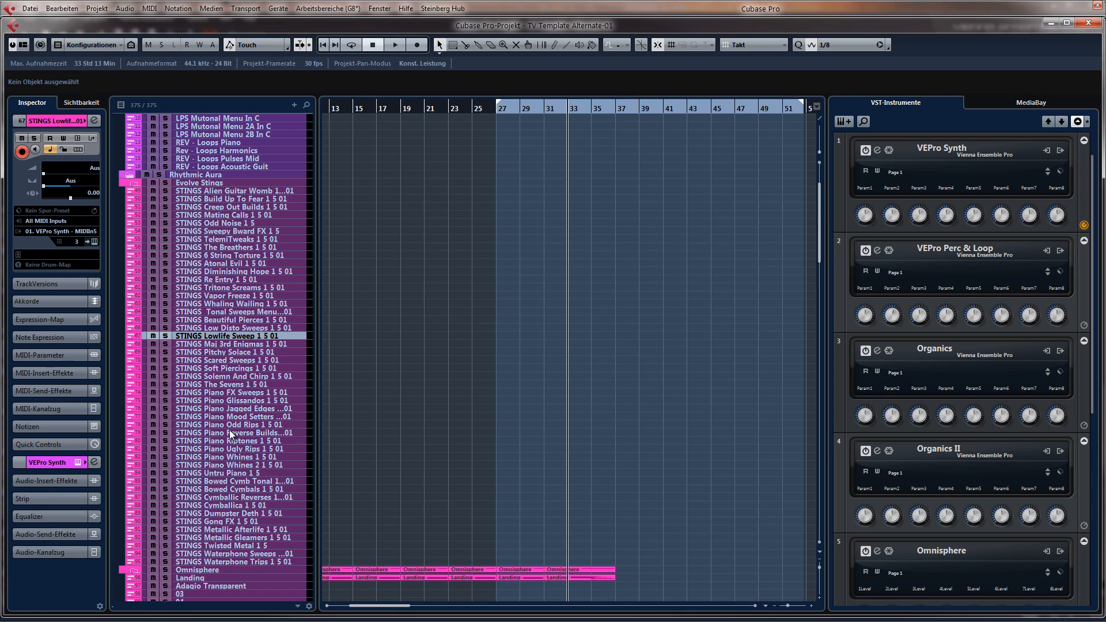
left_click(230, 239)
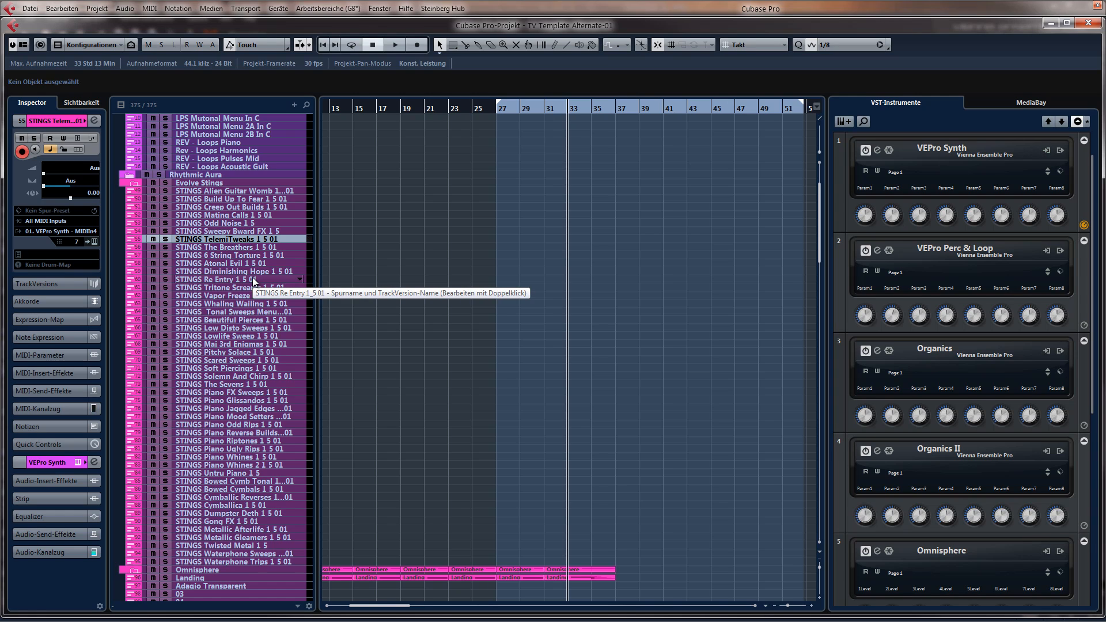
left_click(247, 246)
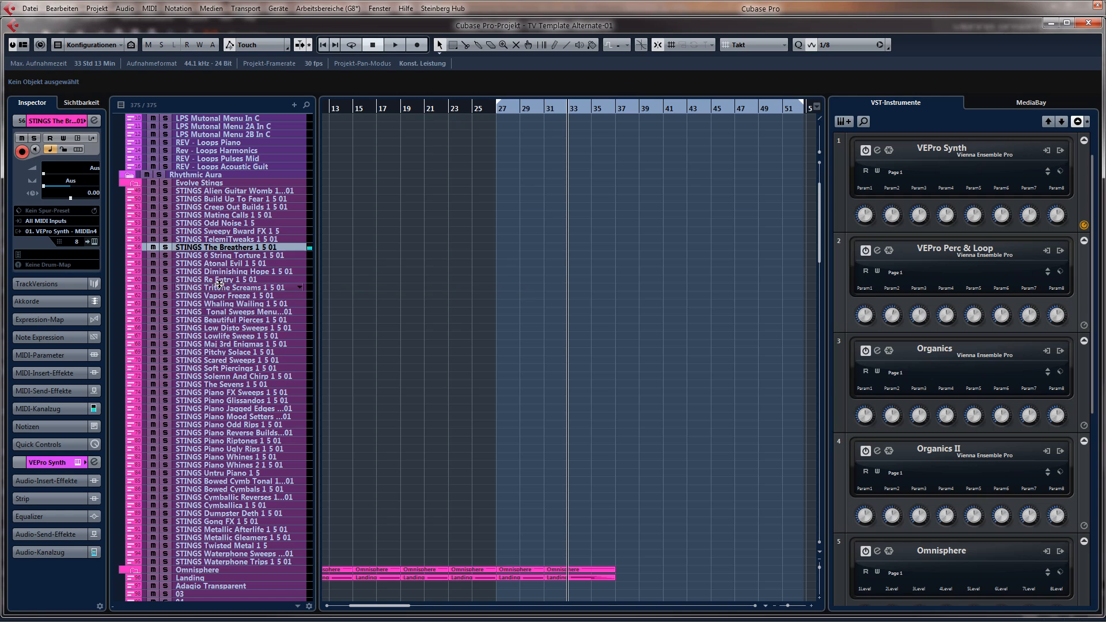
left_click(235, 256)
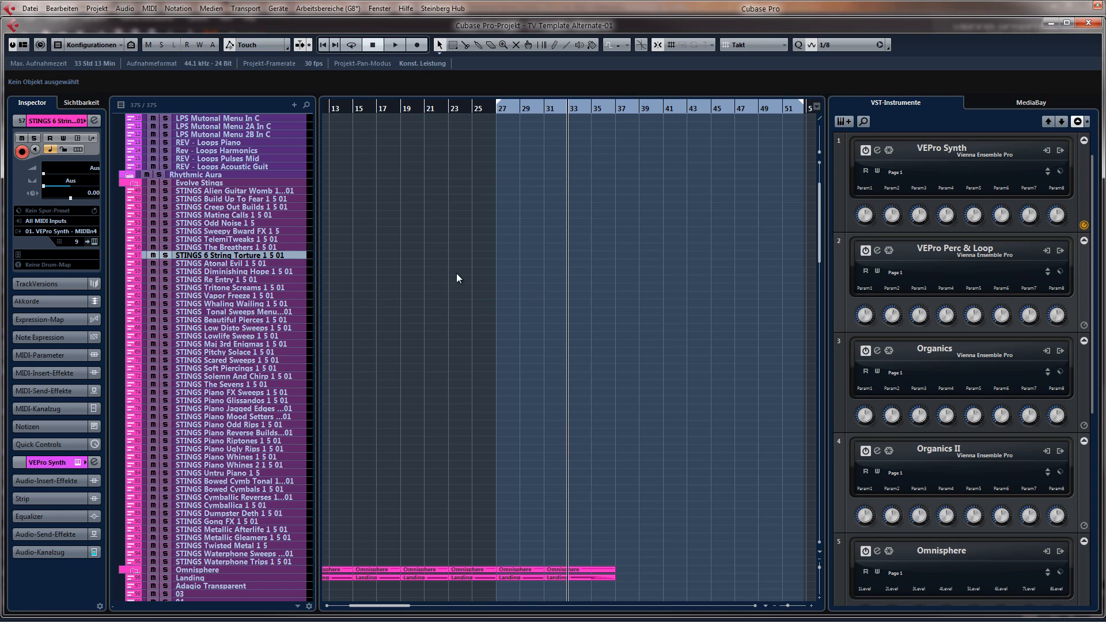
left_click(231, 361)
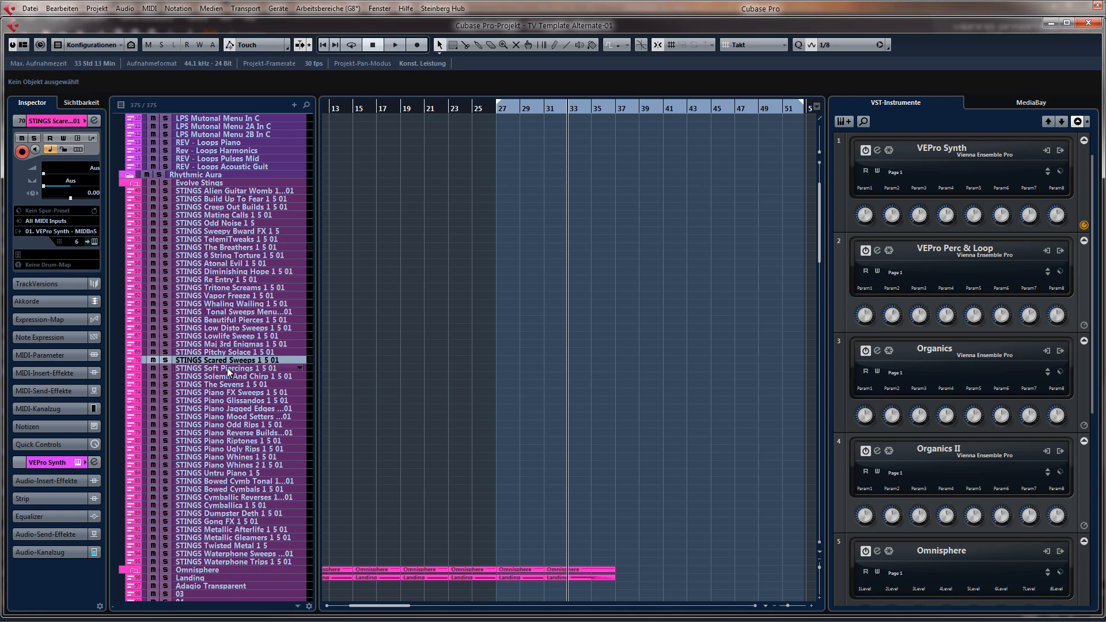
left_click(229, 369)
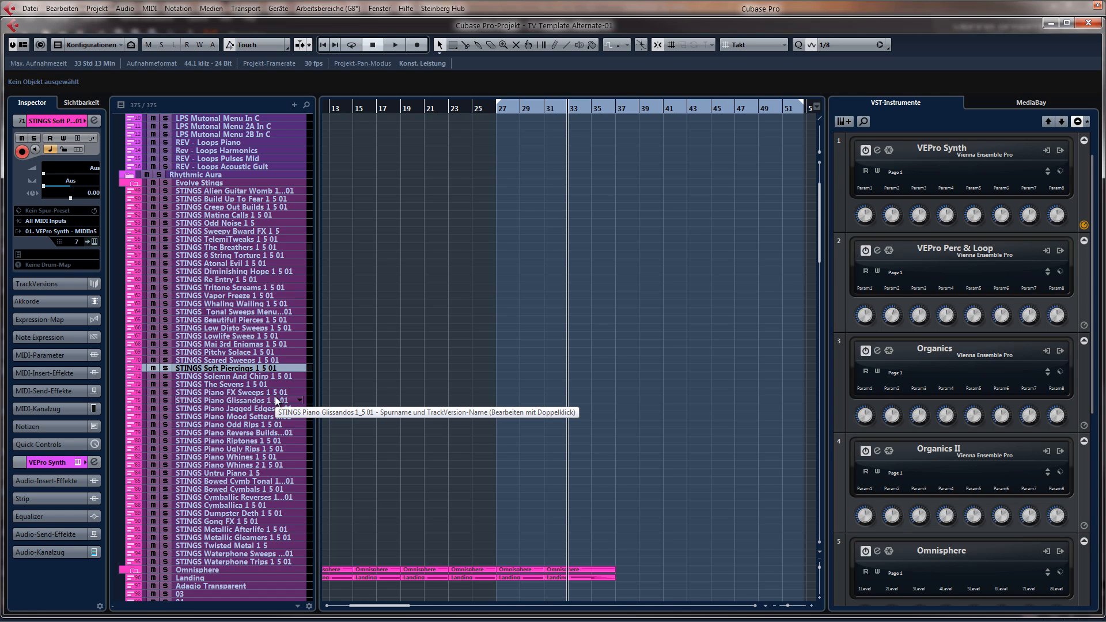
scroll(665, 347, "down", 10)
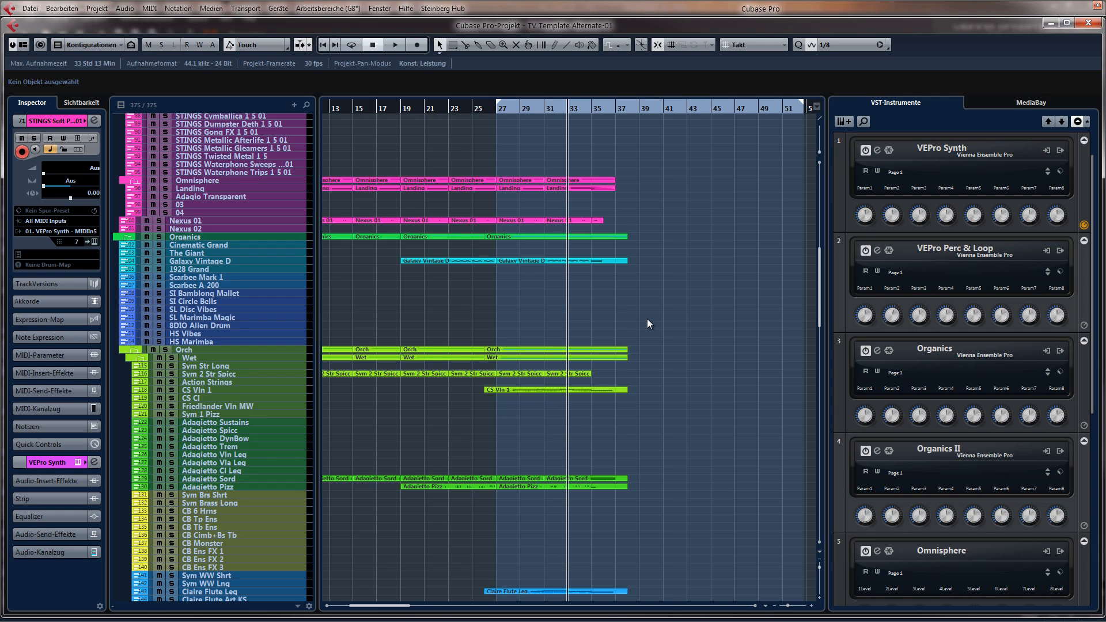
scroll(428, 306, "up", 15)
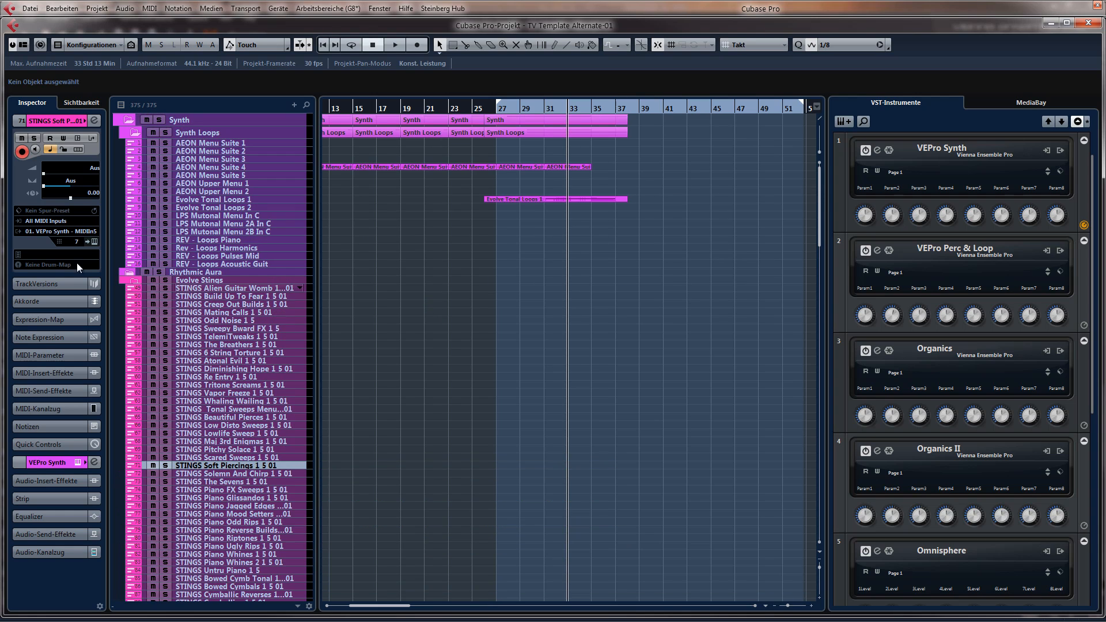
left_click(136, 282)
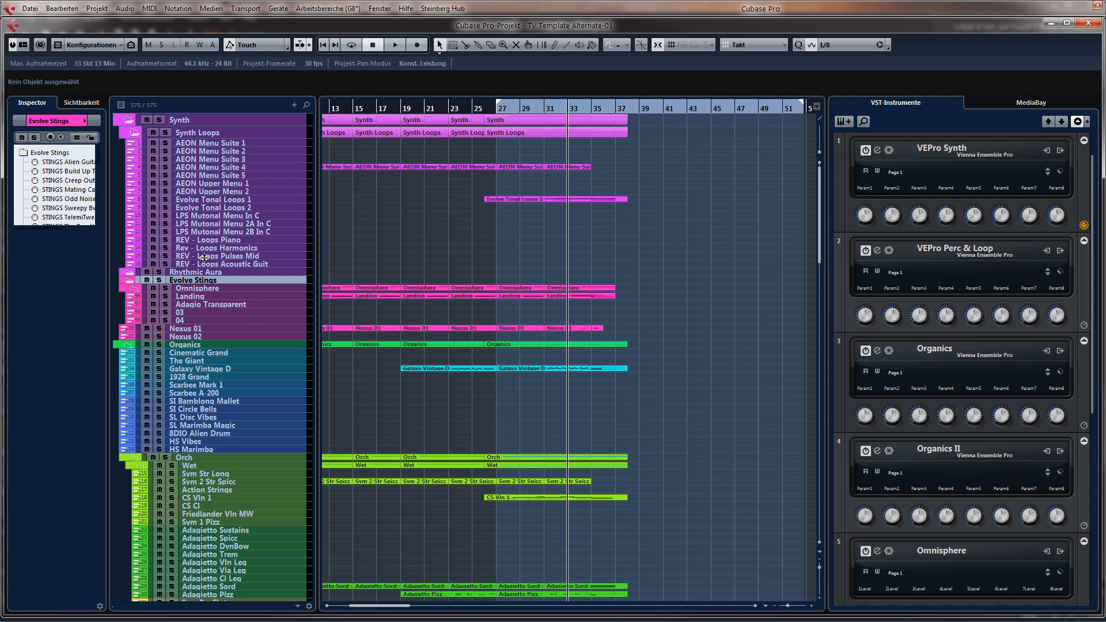
Look through the orchestral and guitar tracks and select the Adagietto Trem track
scroll(420, 308, "down", 12)
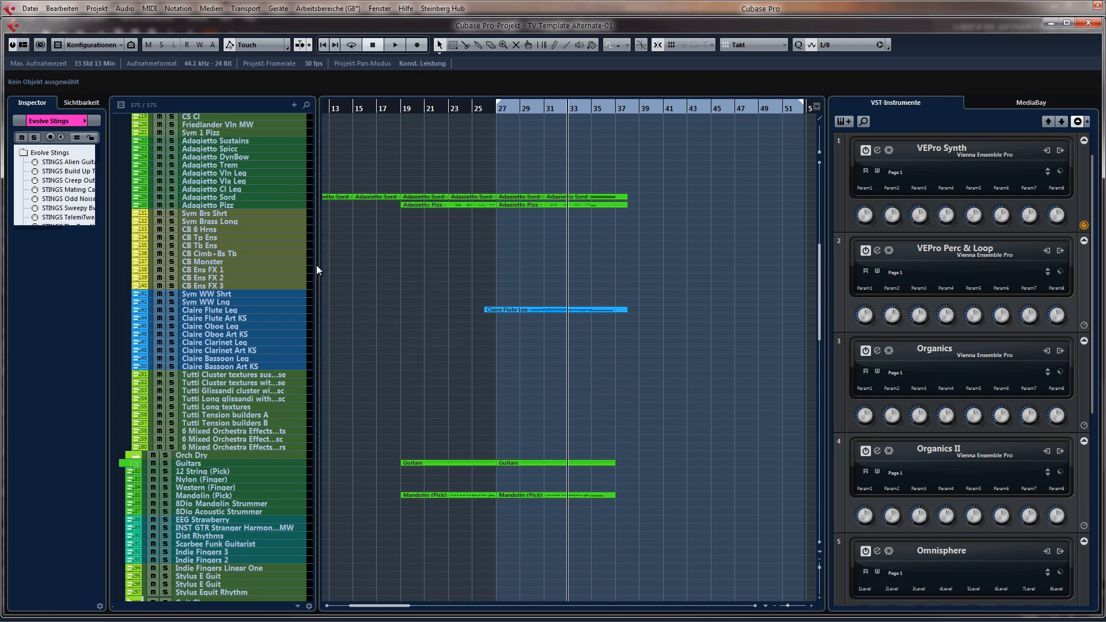
scroll(285, 334, "down", 3)
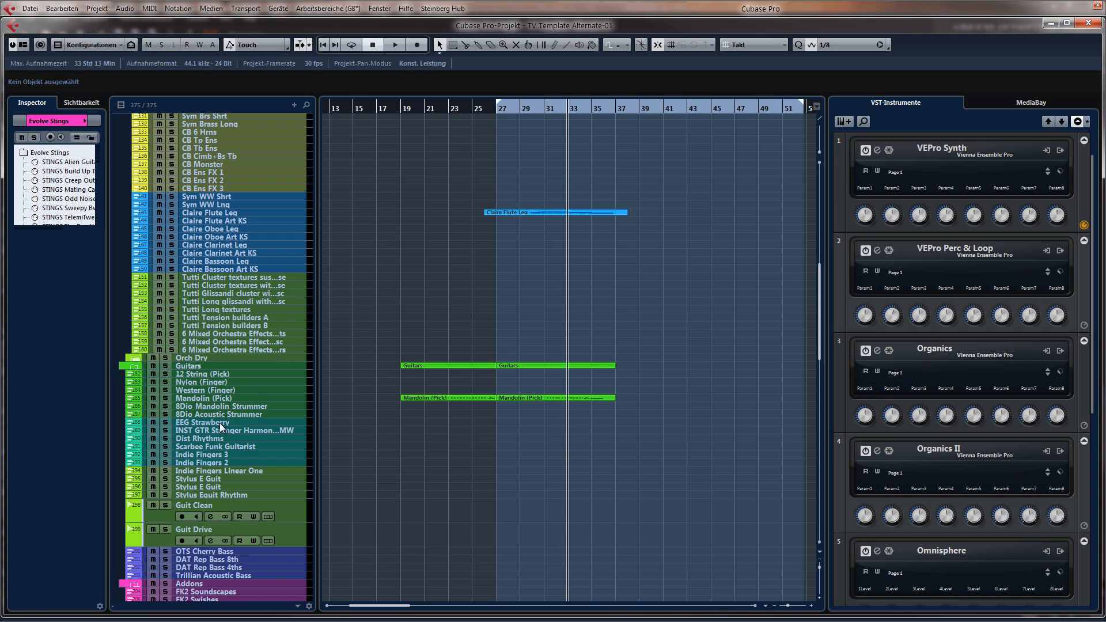
scroll(331, 357, "up", 6)
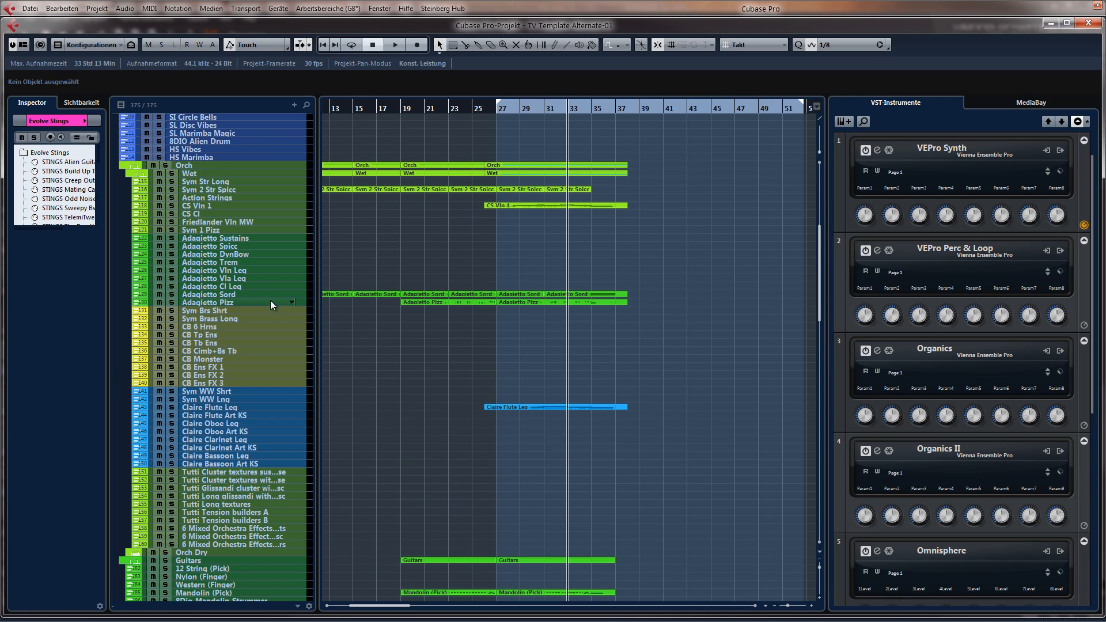
left_click(243, 261)
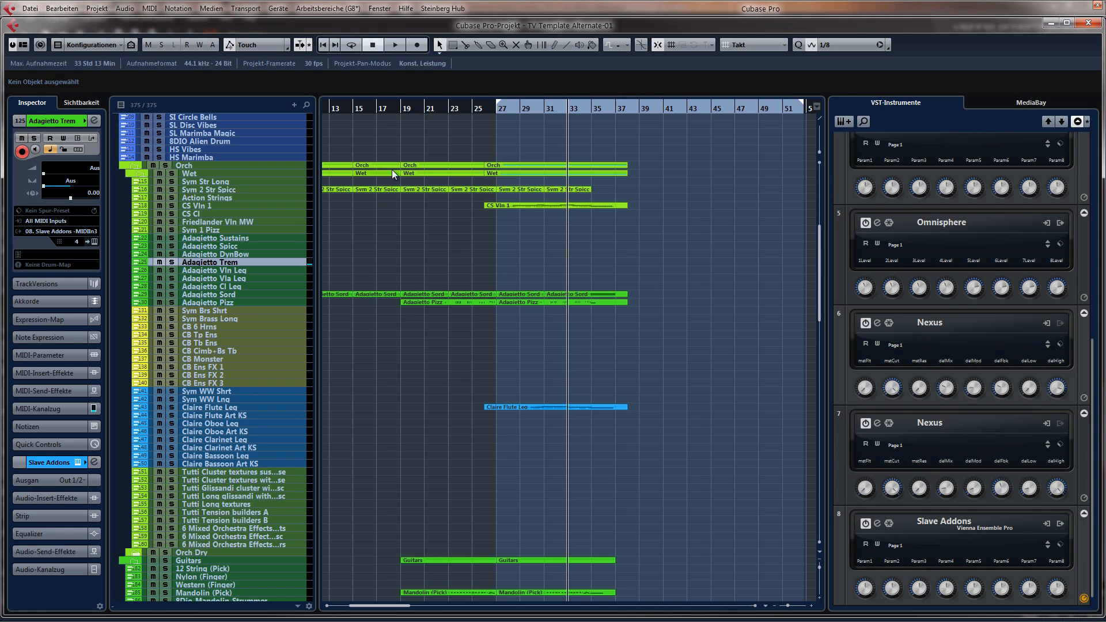
Record a take on the Adagietto Trem track starting at bar 33 and stop shortly after bar 35
left_click(556, 109)
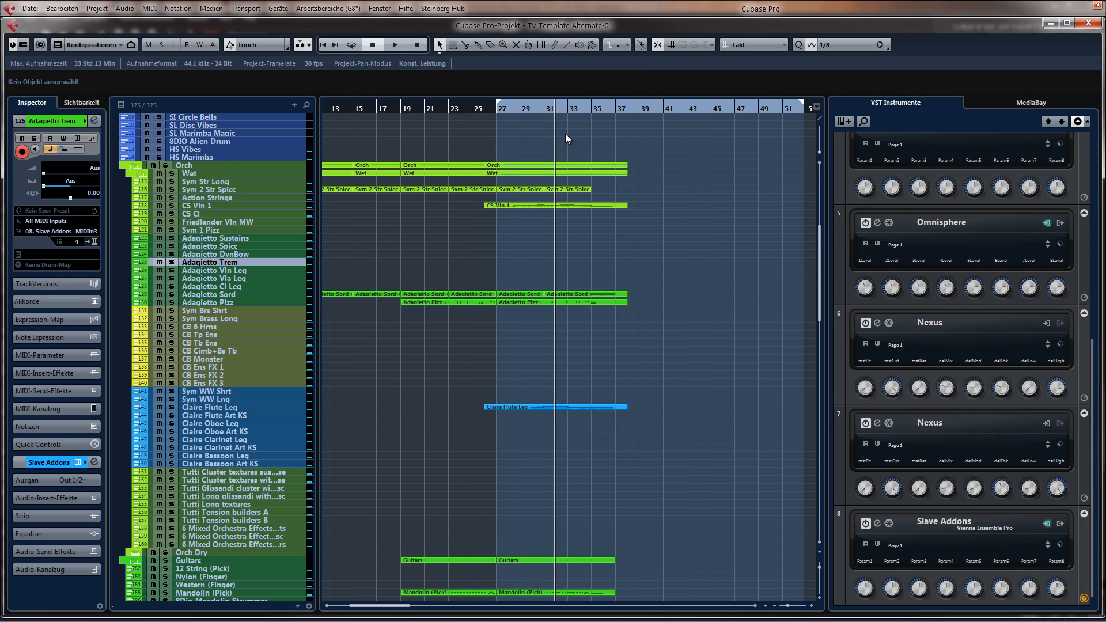
scroll(563, 292, "down", 15)
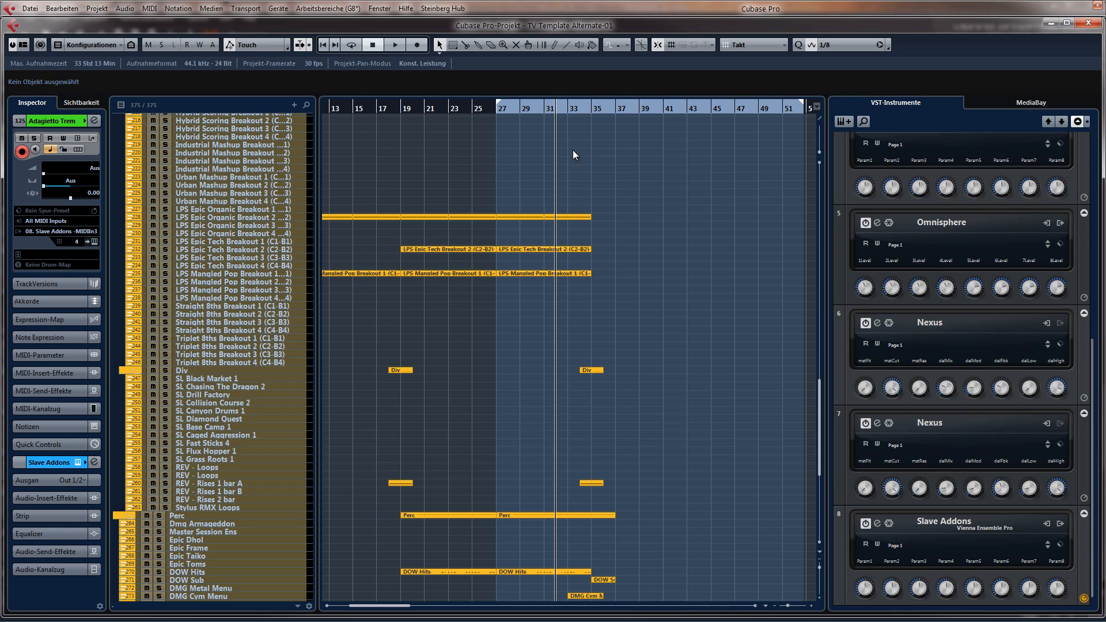
left_click(565, 109)
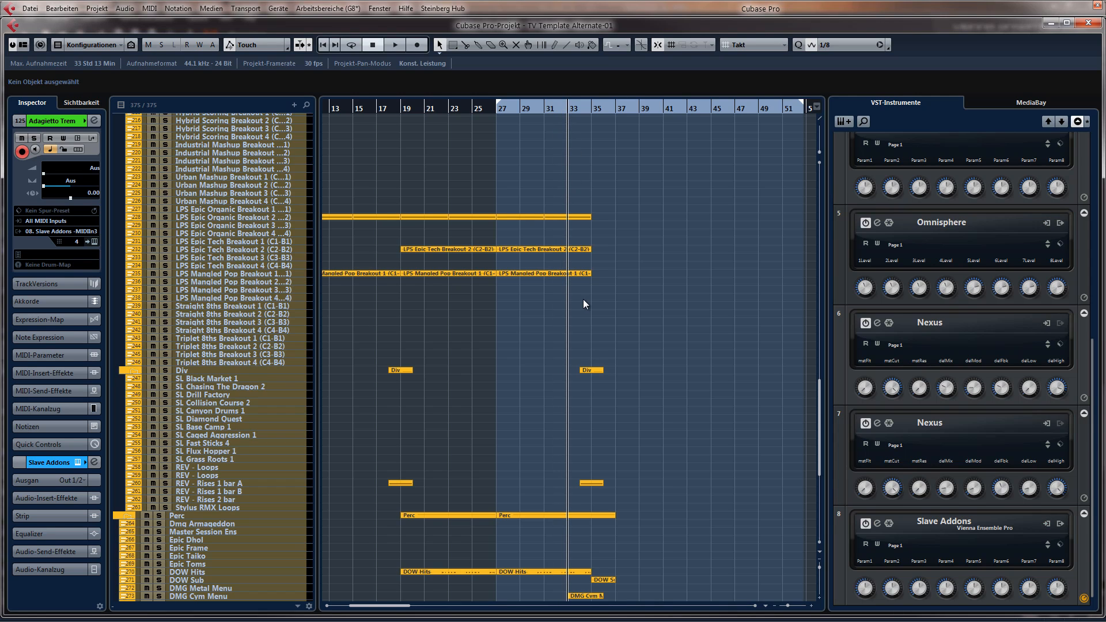
key("KP_Multiply")
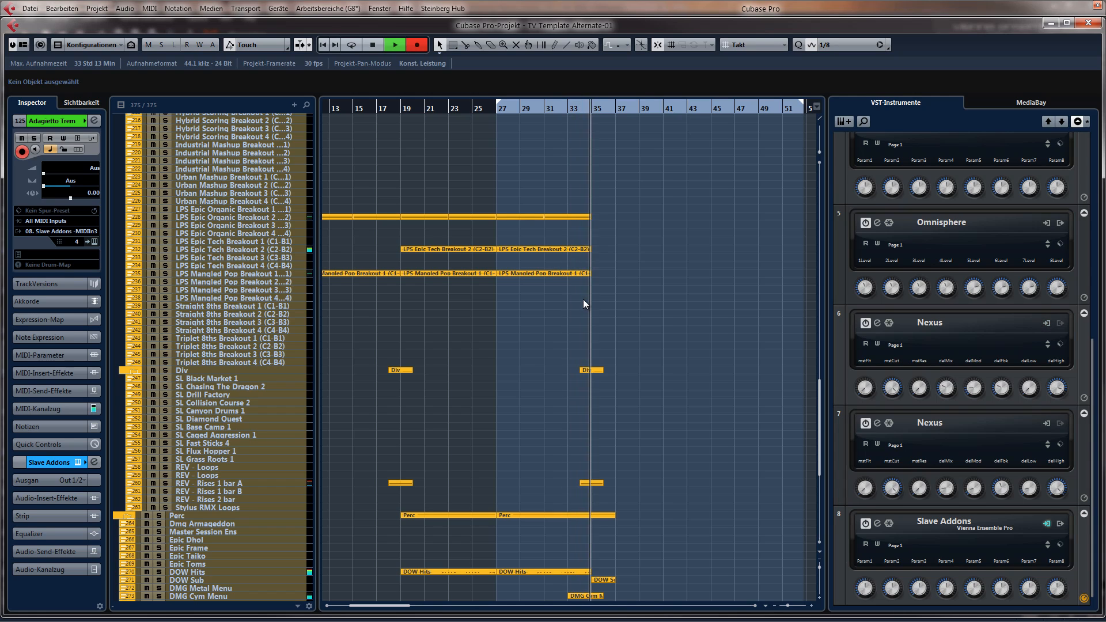
key("space")
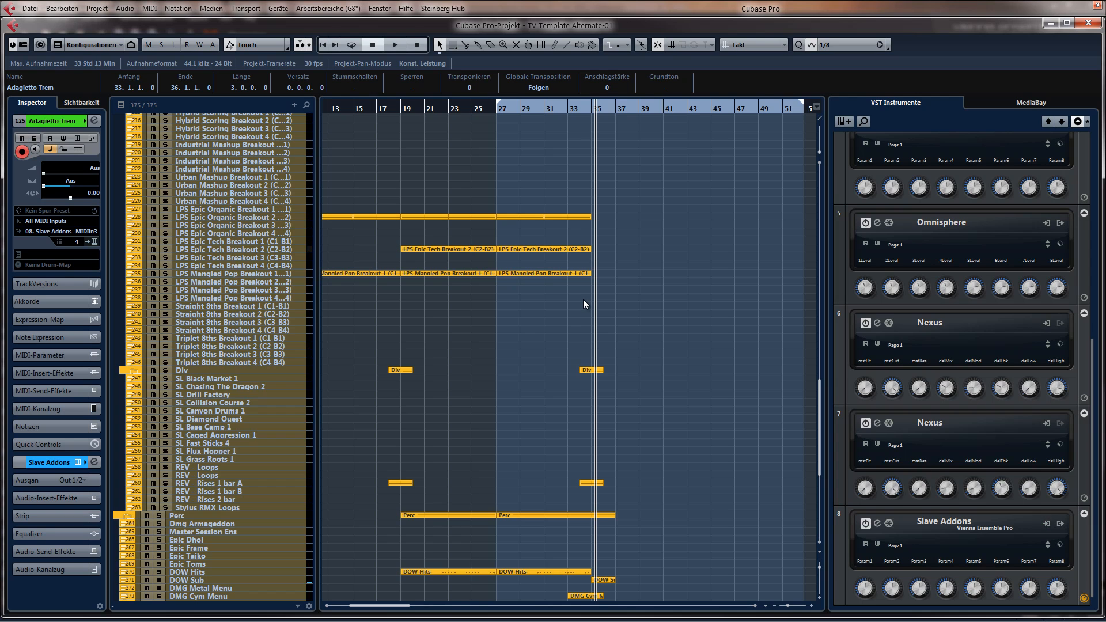
Delete the newly recorded event from the Adagietto Trem track
scroll(580, 349, "up", 20)
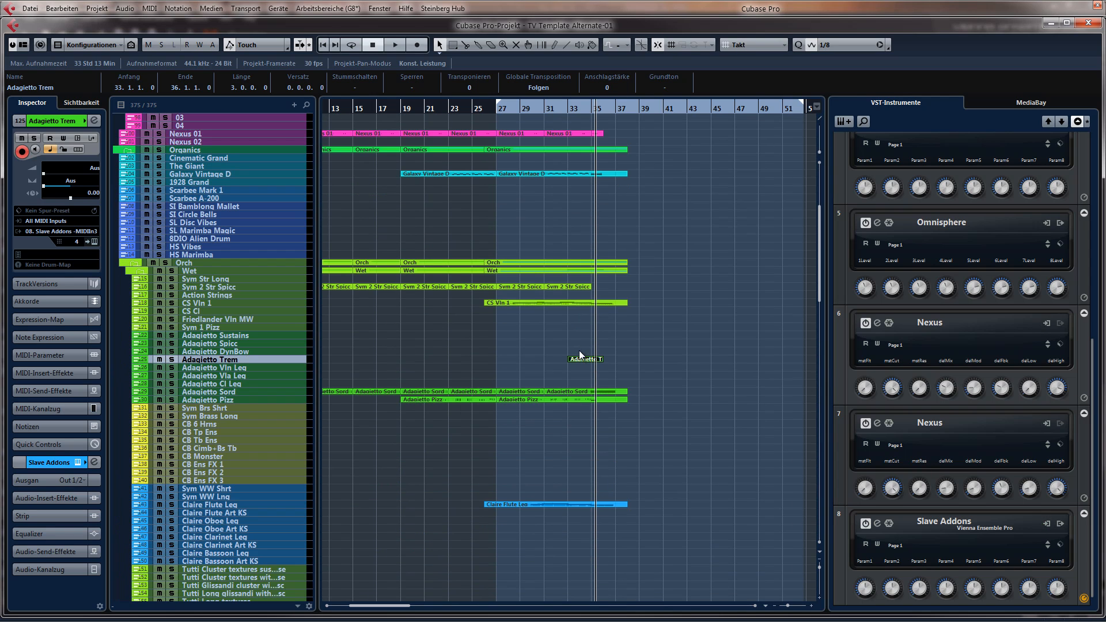
left_click(579, 351)
left_click(590, 359)
key("Delete")
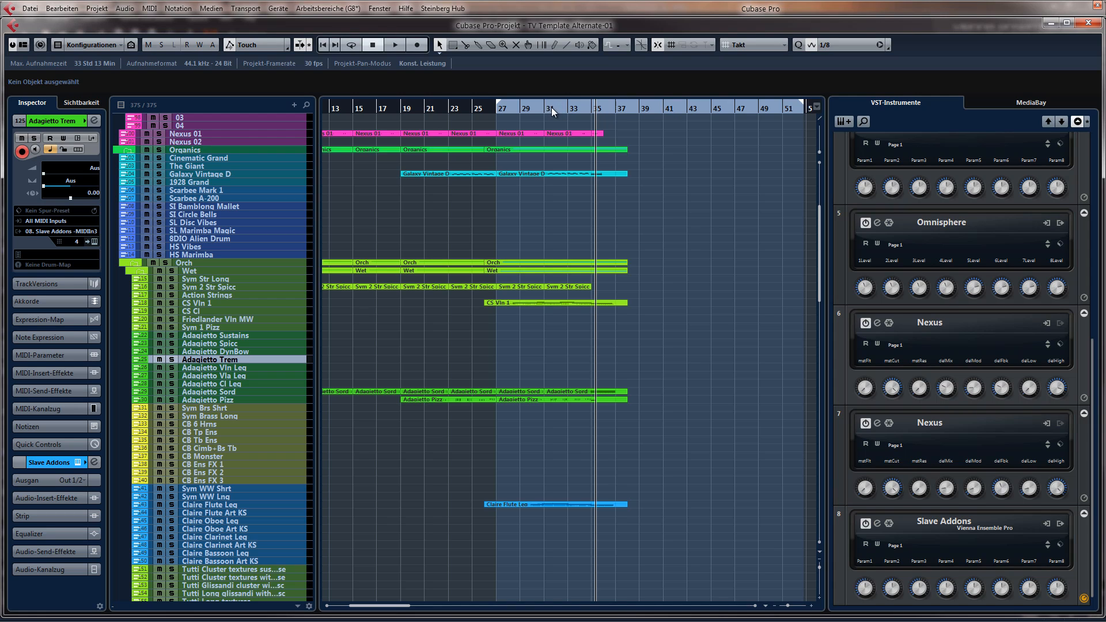
Record a new take on the Adagietto Trem track starting at bar 32 and stop it after bar 35
left_click(551, 108)
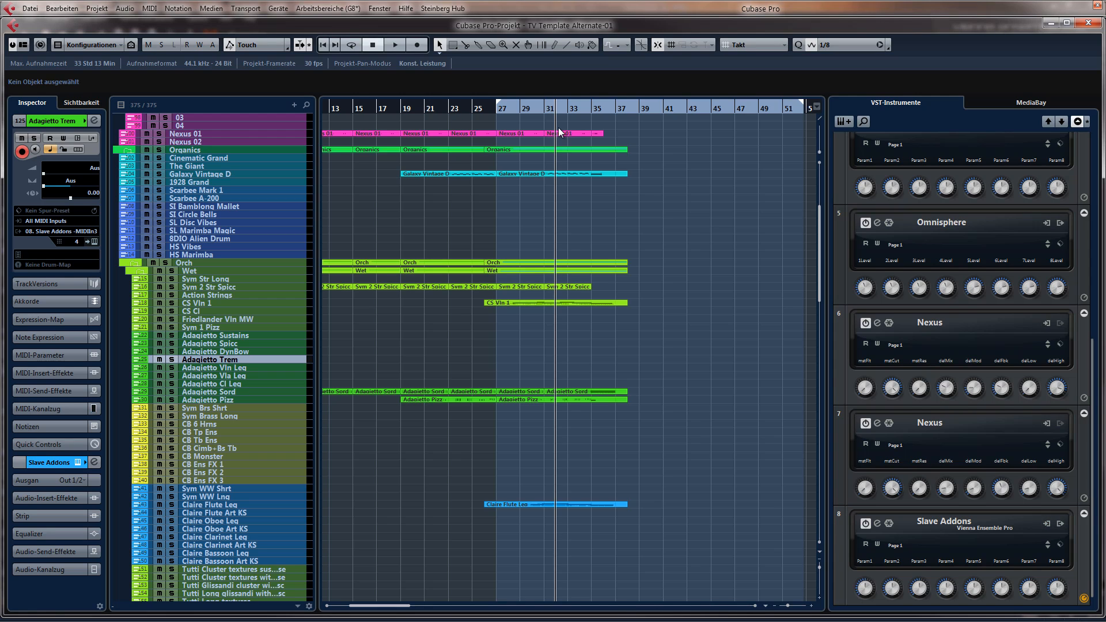
key("KP_Multiply")
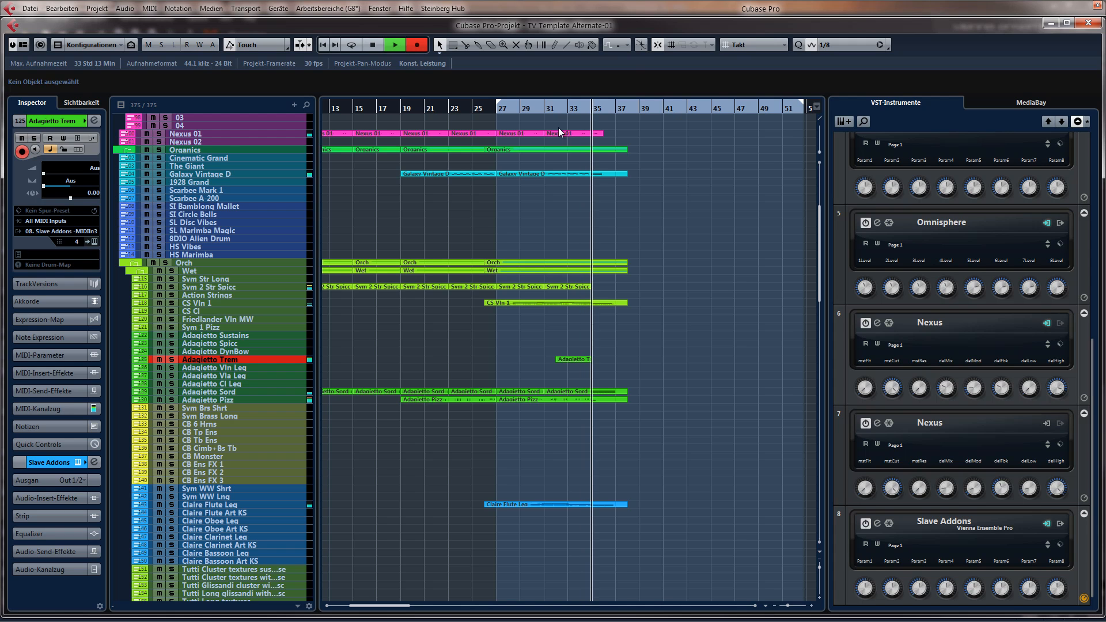
key("space")
Open the recorded Adagietto Trem event and delete its rising expression curve and initial drop, keeping only the lowest points
double_click(579, 359)
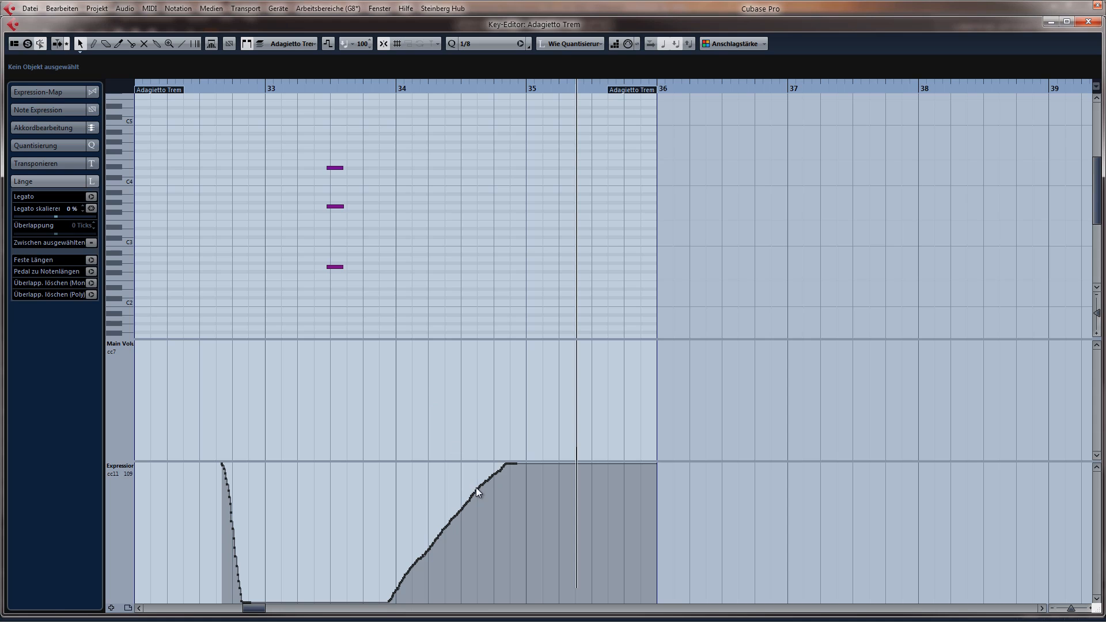
left_click_drag(413, 529, 548, 396)
key("Delete")
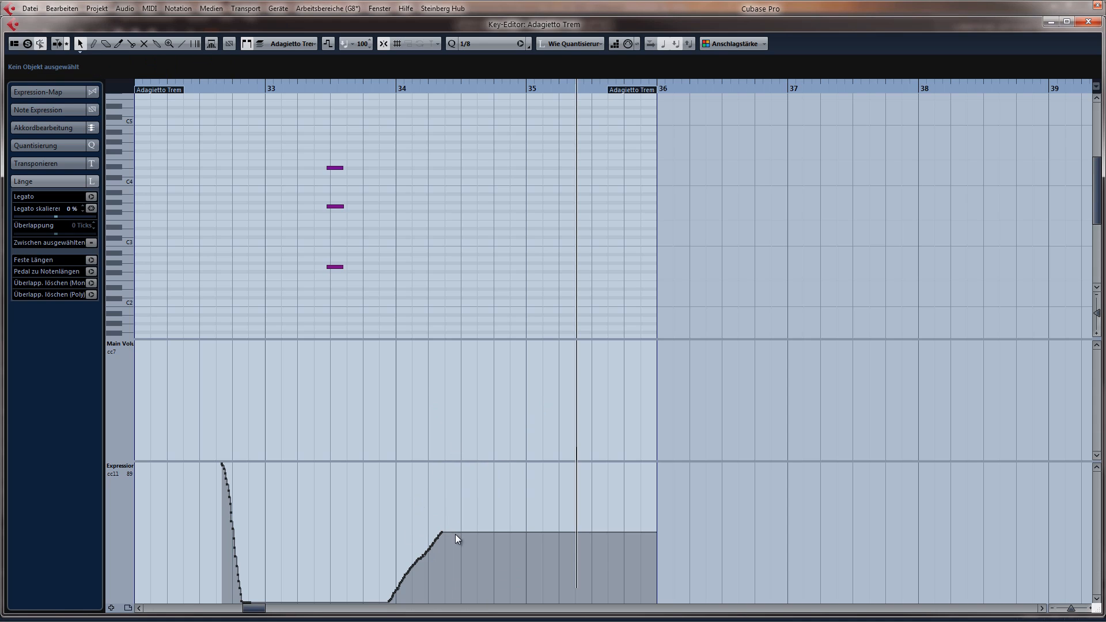
key("Delete")
left_click_drag(455, 535, 202, 456)
key("Delete")
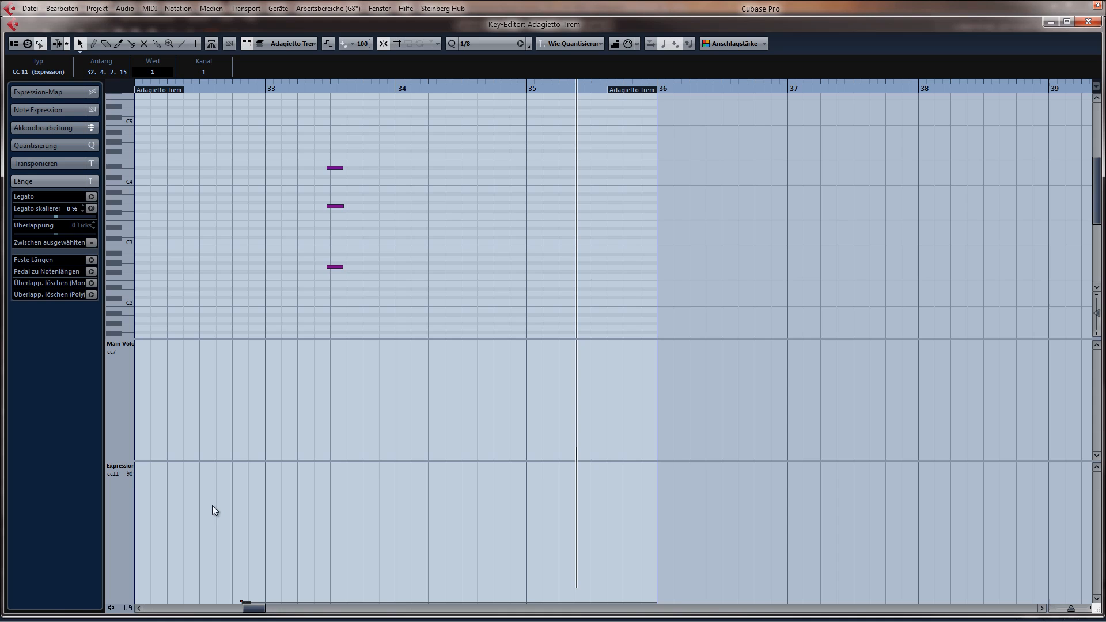
Set the upper controller lane to CC 11 (Expression) and the lower one to CC 64 (Sustain)
left_click(120, 341)
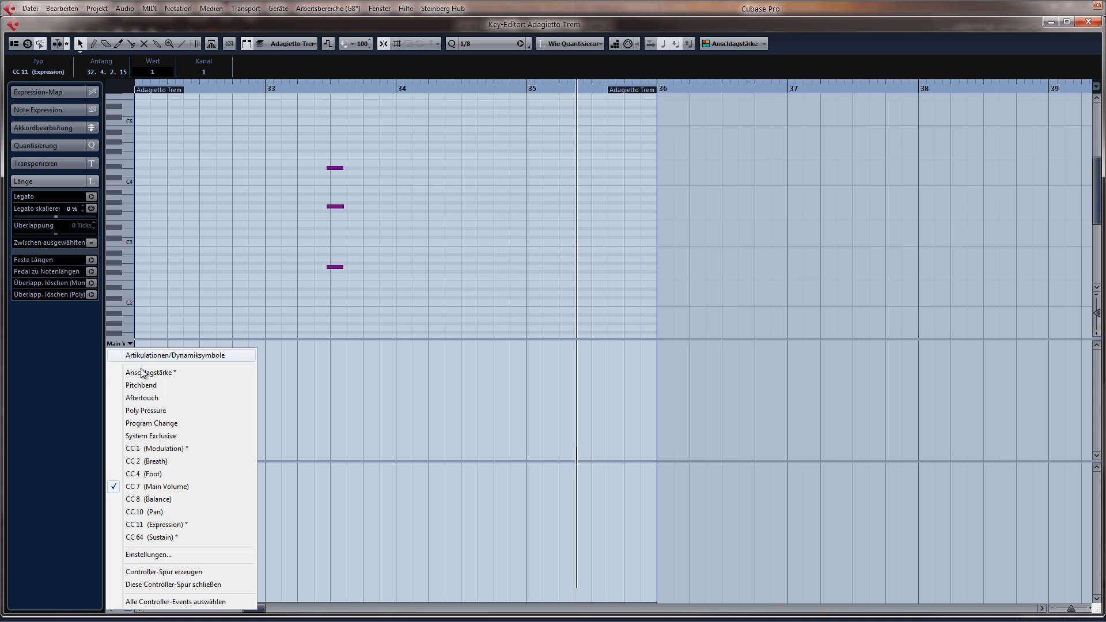
left_click(153, 524)
left_click(123, 465)
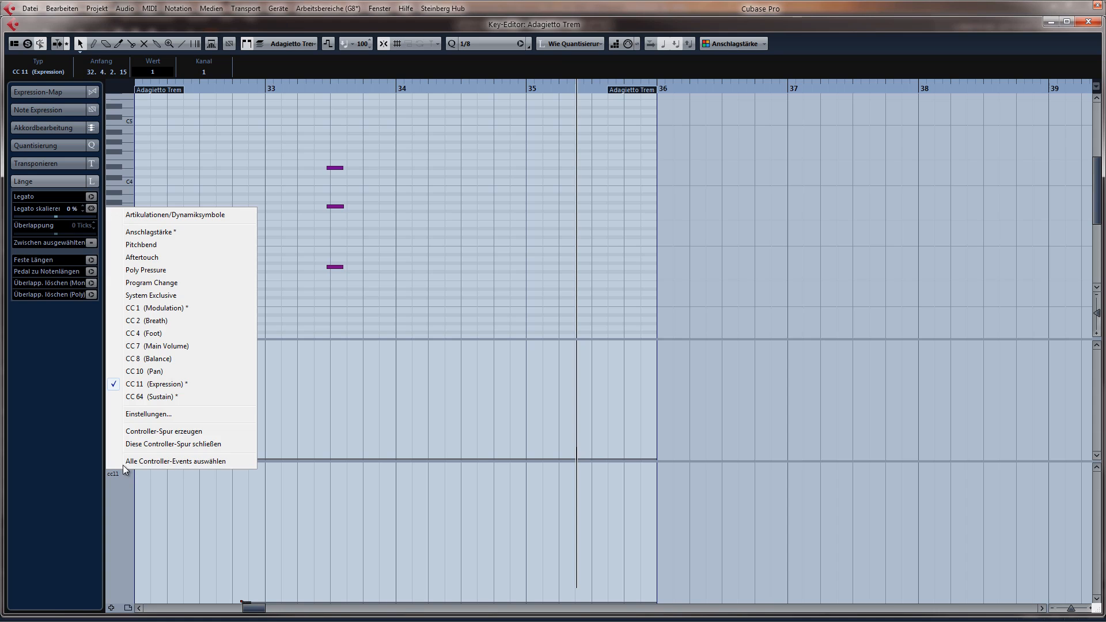
left_click(173, 397)
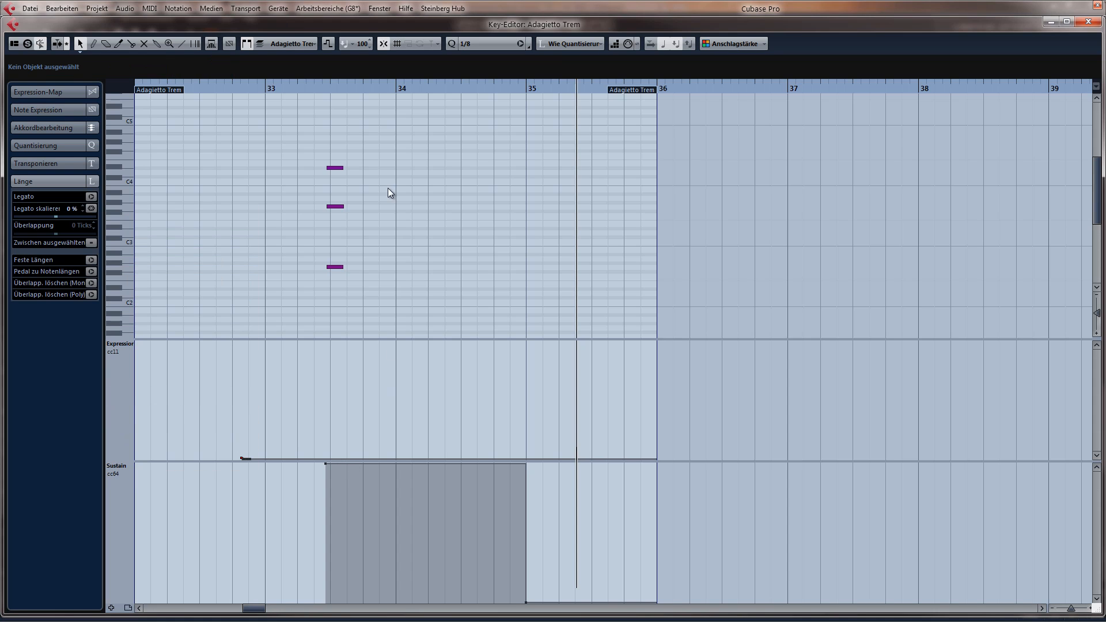
Stretch the three Adagietto Trem chord notes so they all run from bar 33 to bar 35
left_click_drag(320, 147, 267, 267)
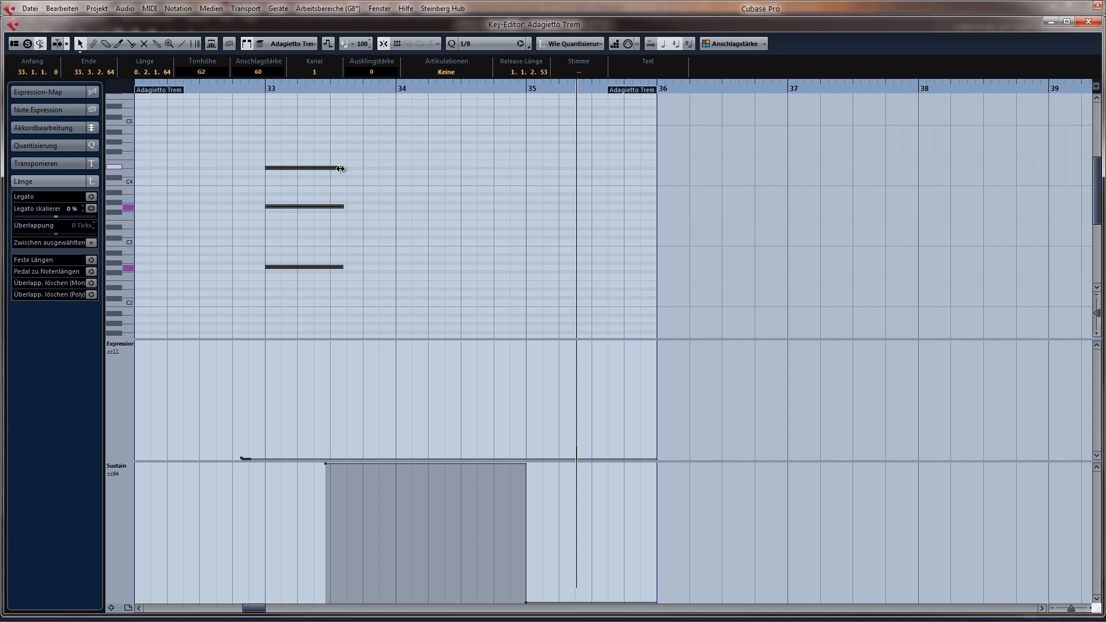
left_click_drag(344, 168, 530, 169)
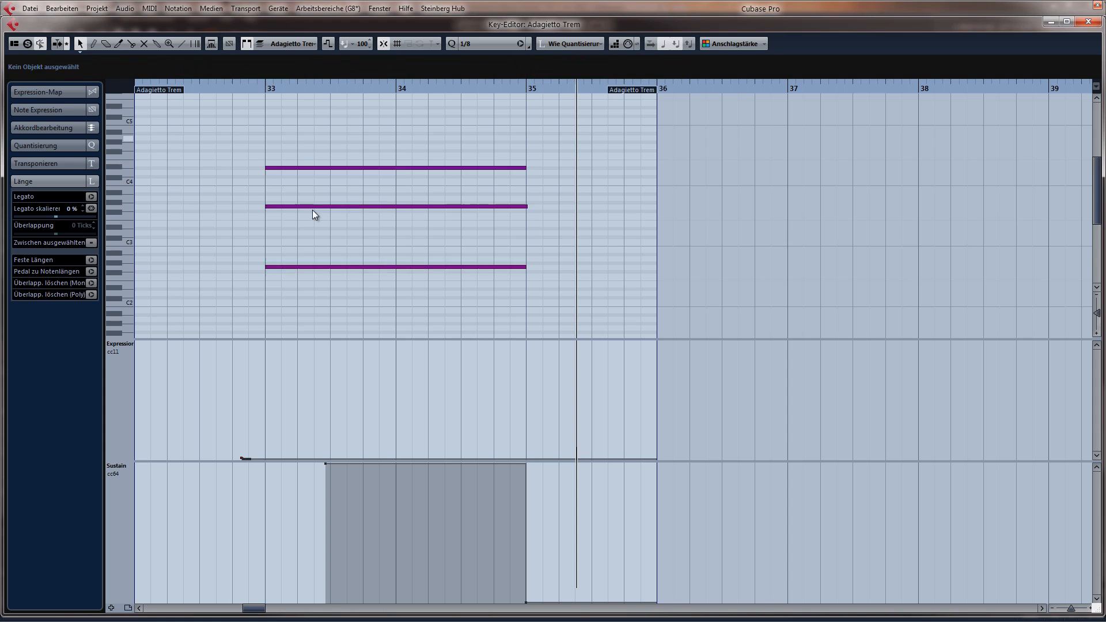
scroll(319, 315, "down", 3)
Show CC 1 (Modulation) in the lower controller lane and record expression and modulation moves over the event from bar 32
left_click(232, 86)
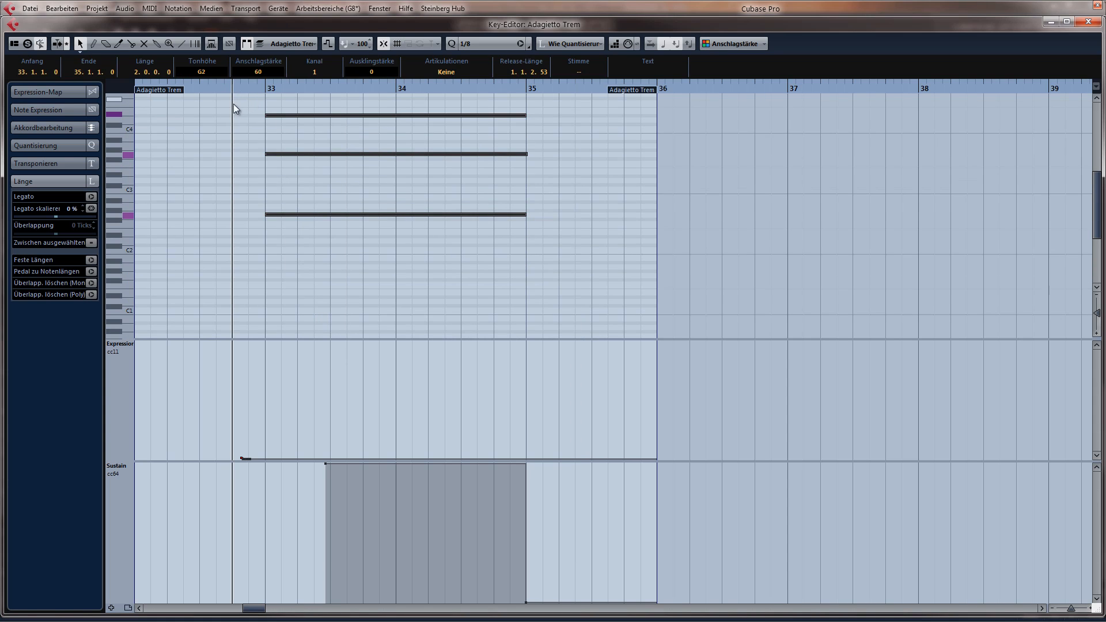
key("g")
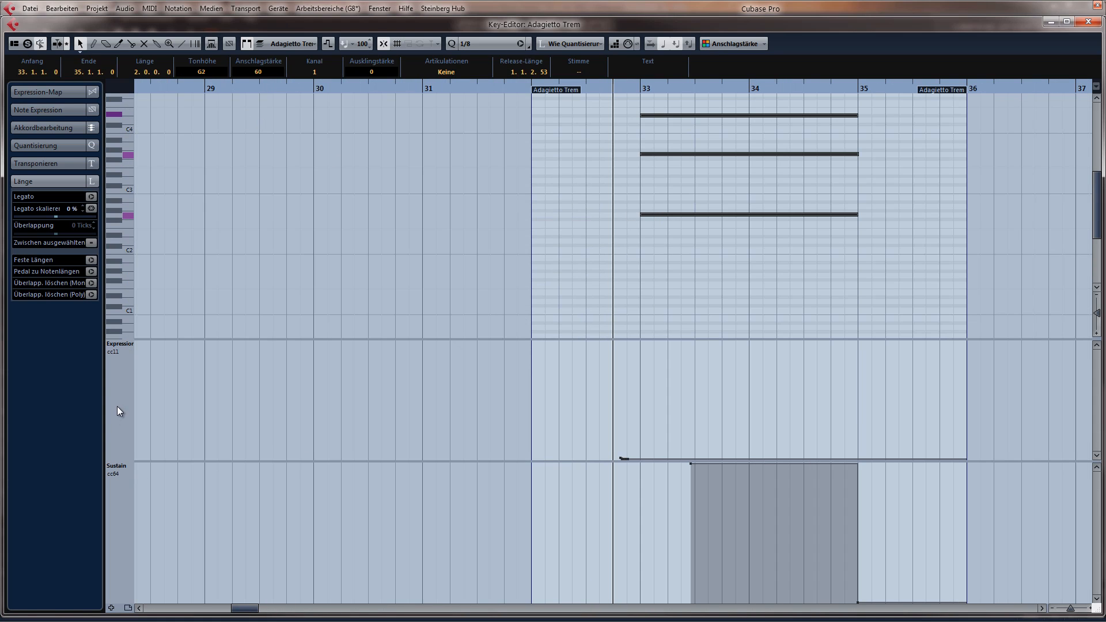
left_click(116, 465)
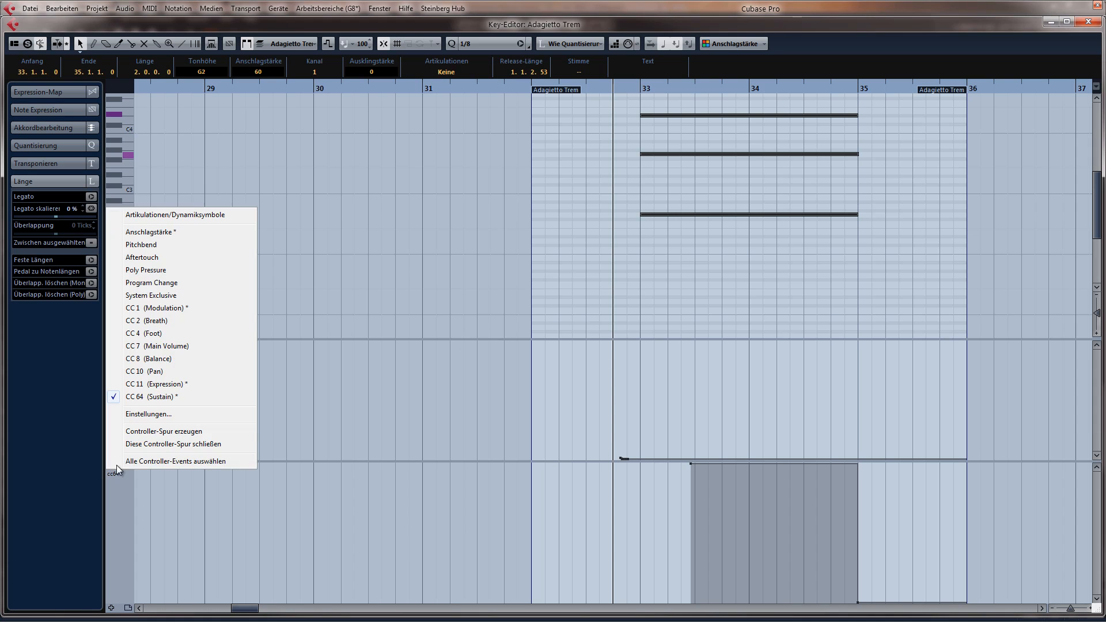
left_click(164, 309)
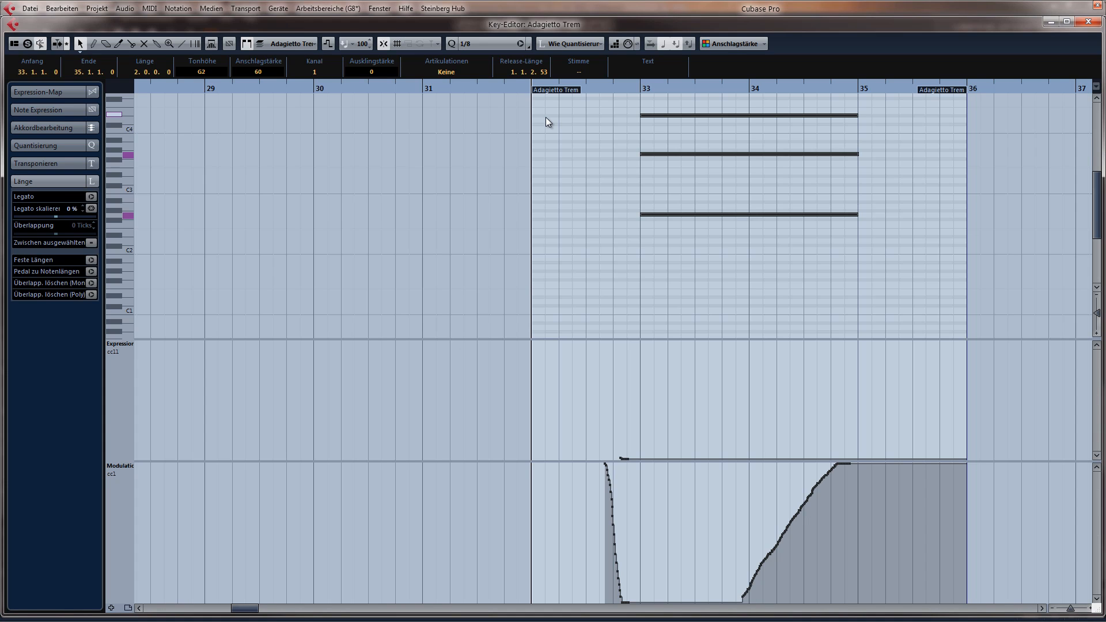
key("KP_Multiply")
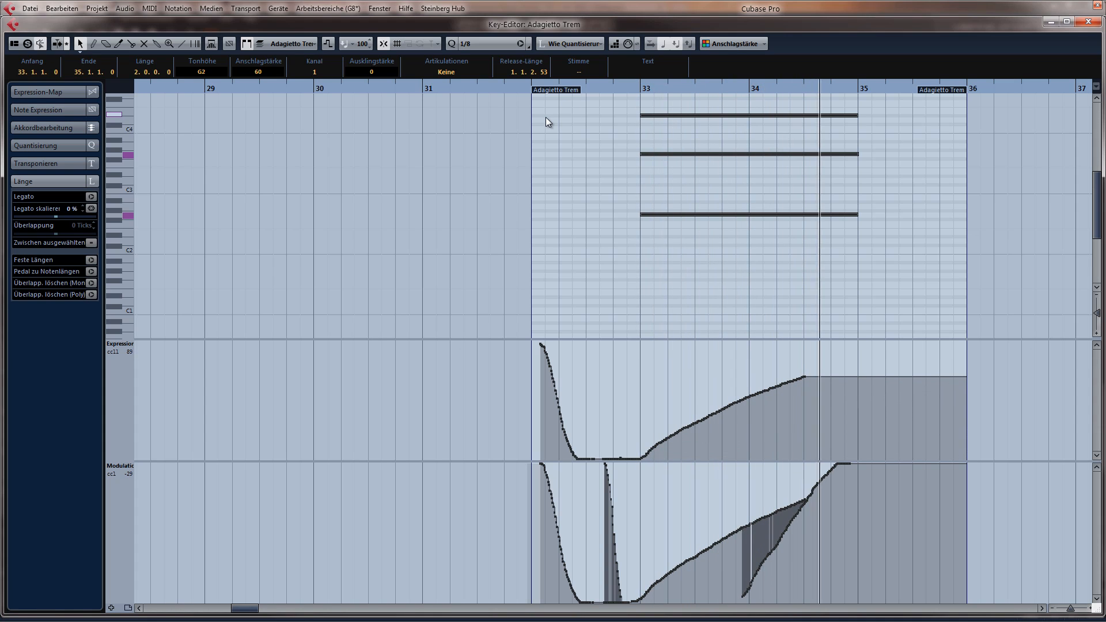
key("space")
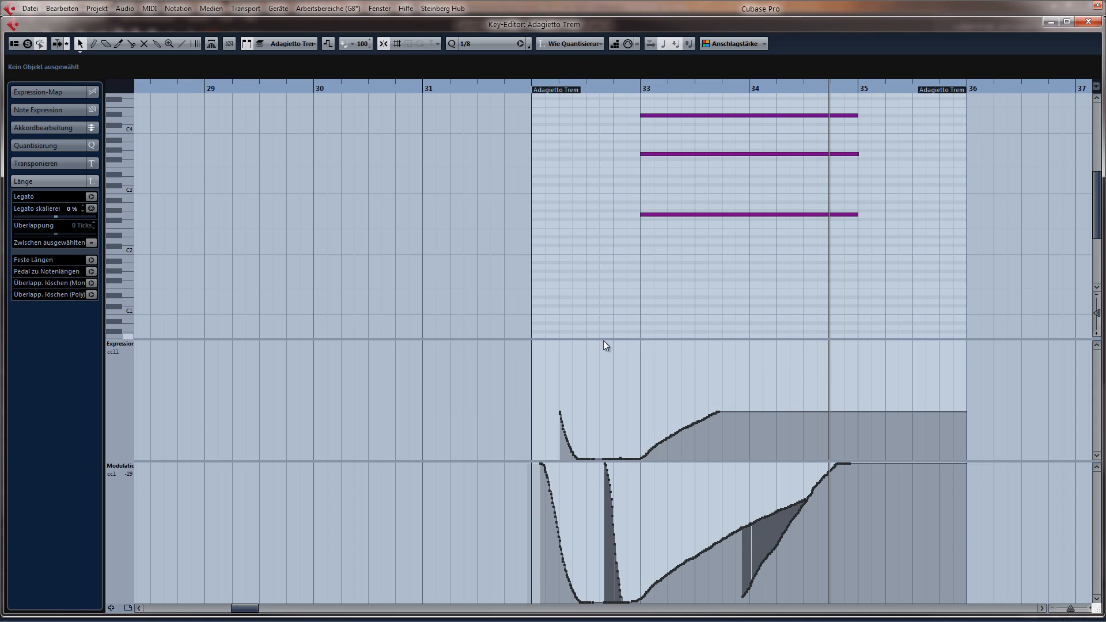
Delete all expression and modulation points from the Adagietto Trem event
left_click_drag(729, 364, 482, 526)
key("Delete")
left_click_drag(830, 543, 744, 414)
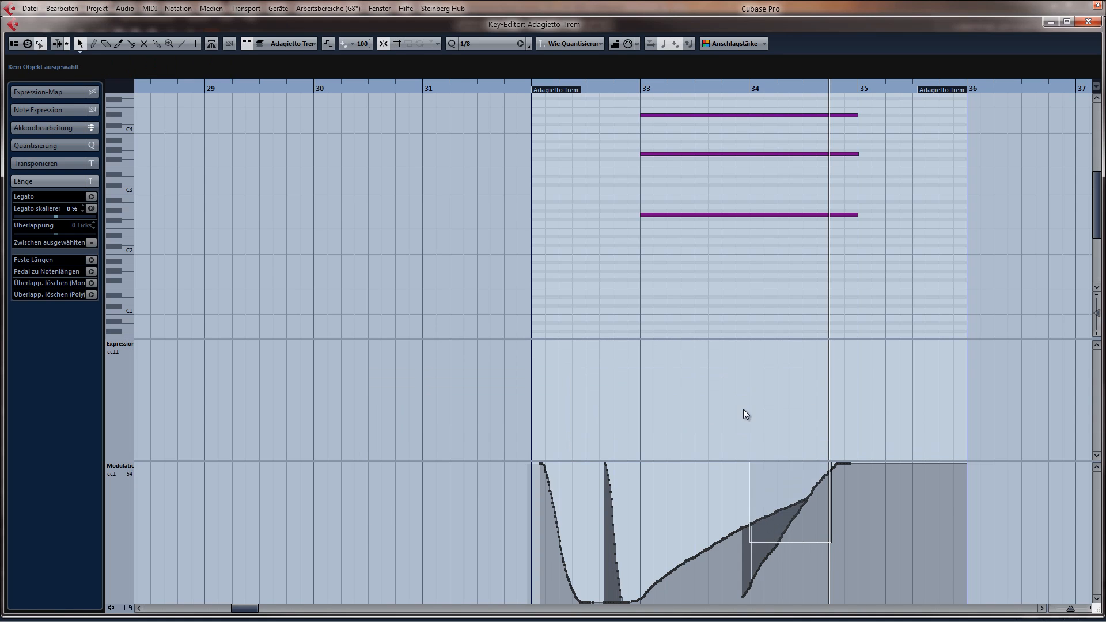
key("Delete")
key("Delete")
left_click_drag(862, 492, 482, 593)
key("Delete")
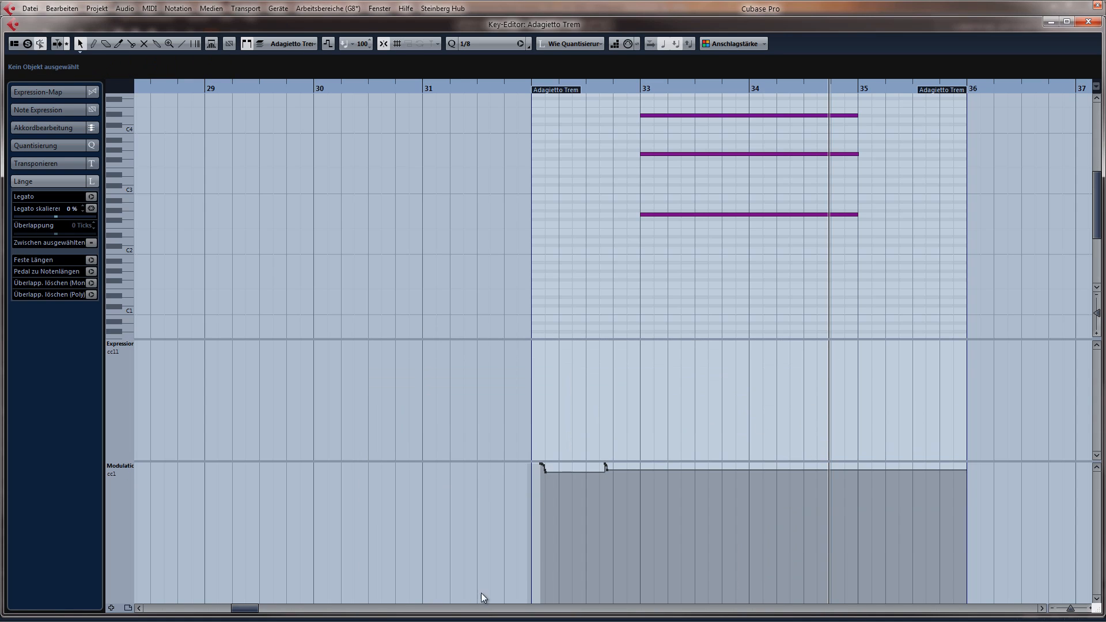
left_click_drag(683, 543, 423, 462)
key("Delete")
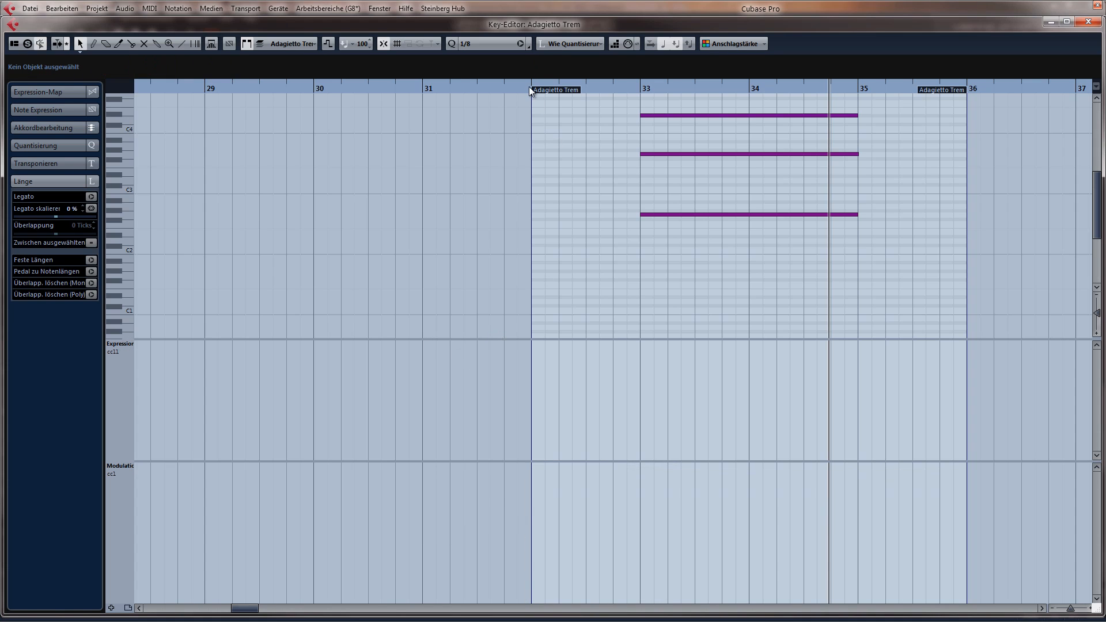
Record a fresh rising expression and modulation swell onto the event, starting at bar 32 and running past bar 35
left_click_drag(530, 90, 528, 120)
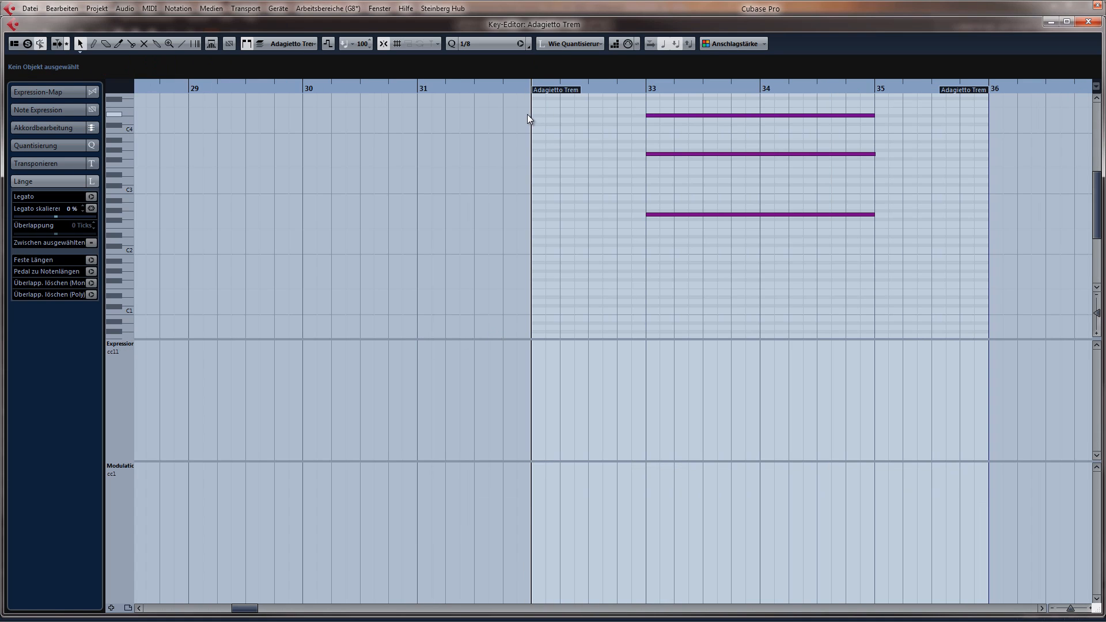
key("KP_Multiply")
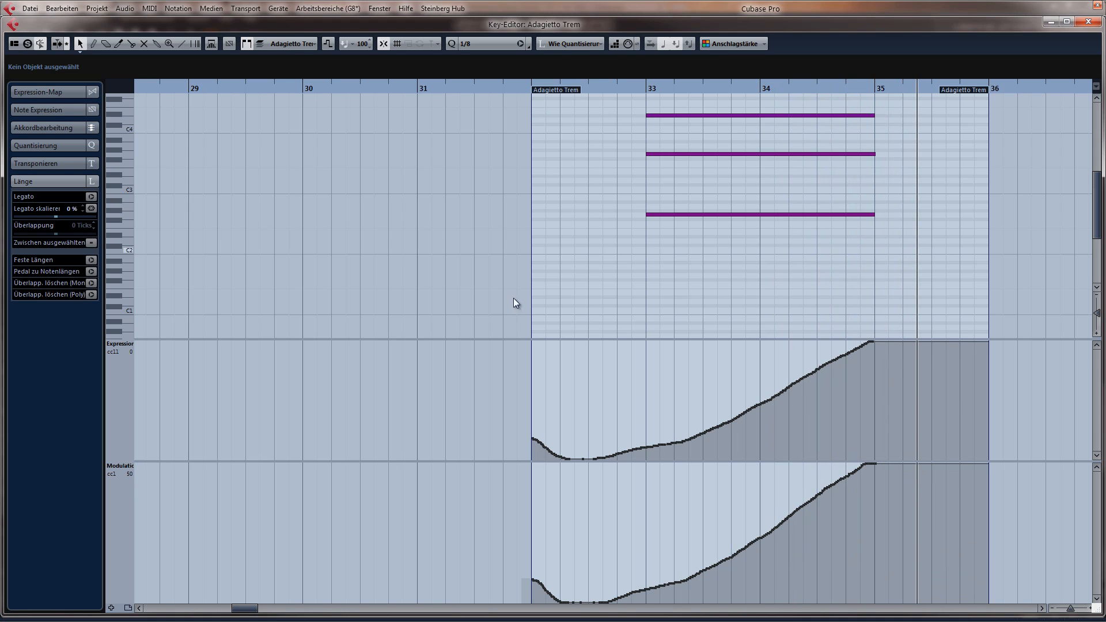
Show note velocity (Anschlagstärke) in the upper controller lane and raise the three chord notes to velocity 105
left_click(118, 343)
left_click(168, 373)
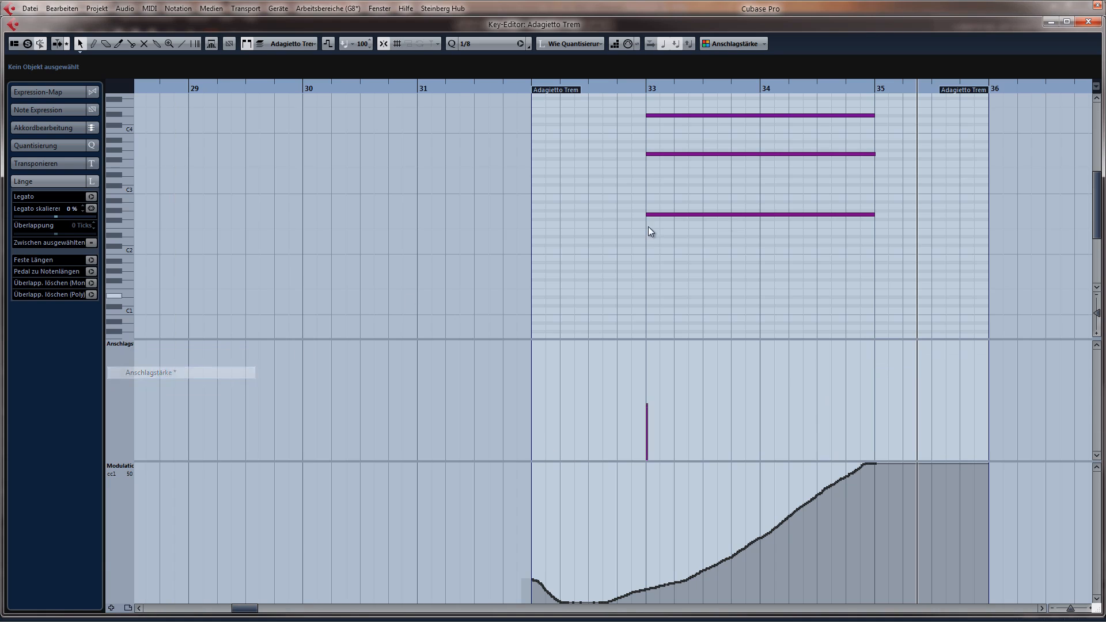
left_click_drag(671, 355, 659, 353)
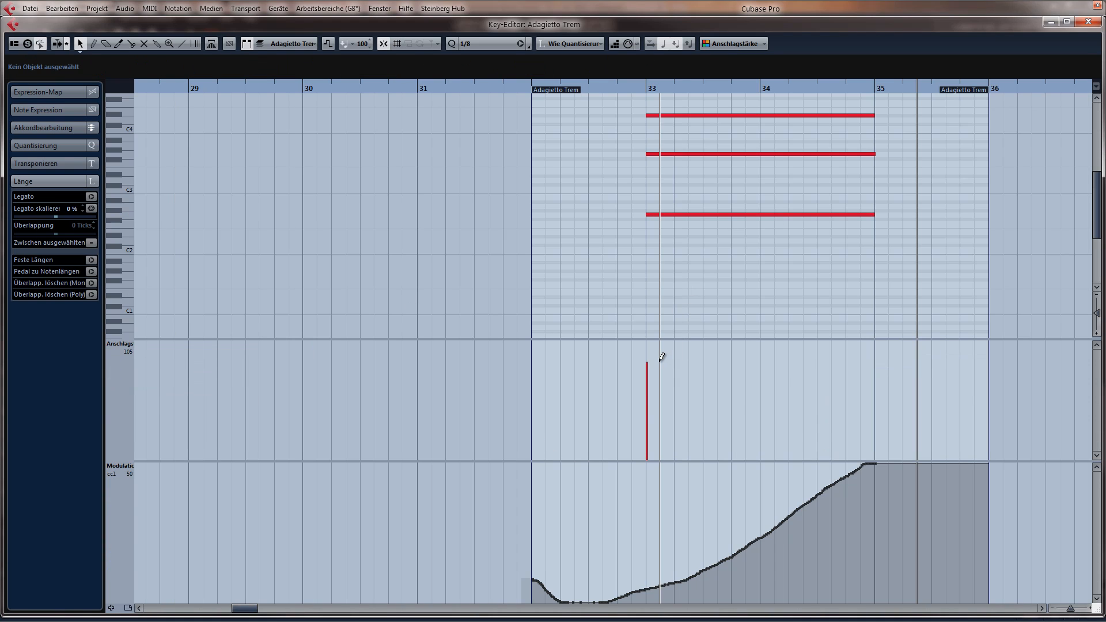
Add a copy of the low G2 note just above C3 to fill the chord, and play it back from just before bar 33
scroll(723, 228, "up", 2)
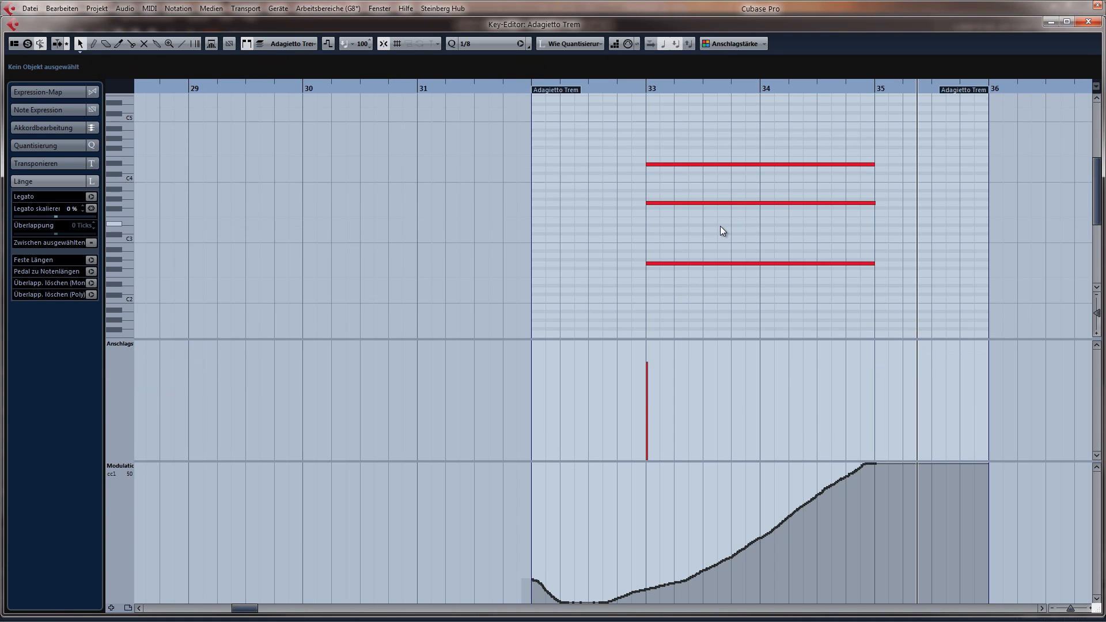
left_click_drag(662, 260, 655, 236)
left_click(651, 236)
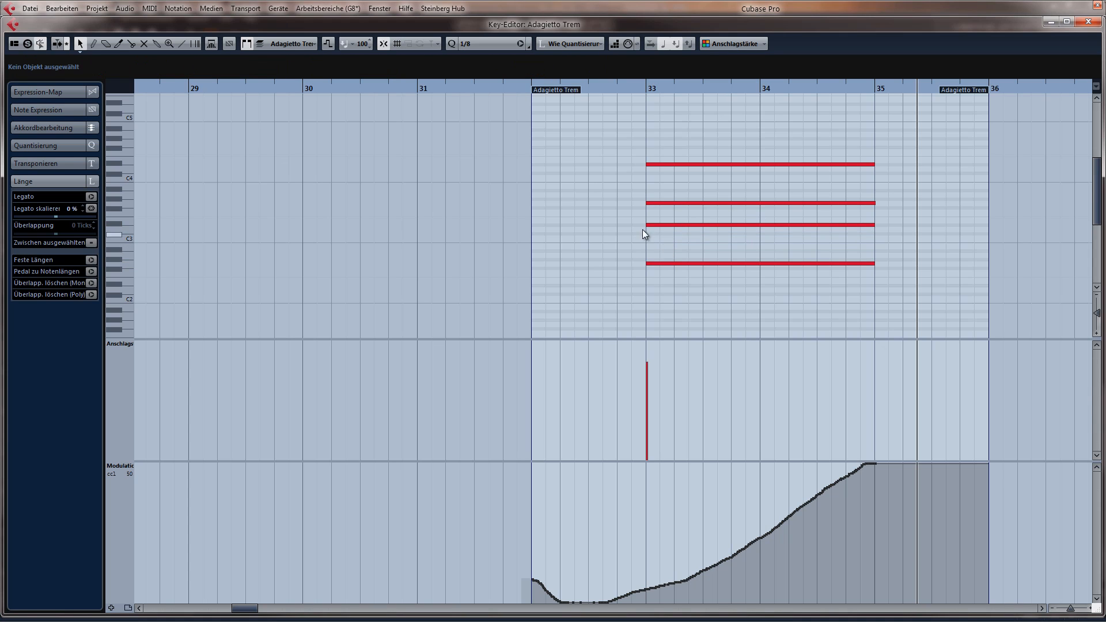
left_click(637, 88)
key("space")
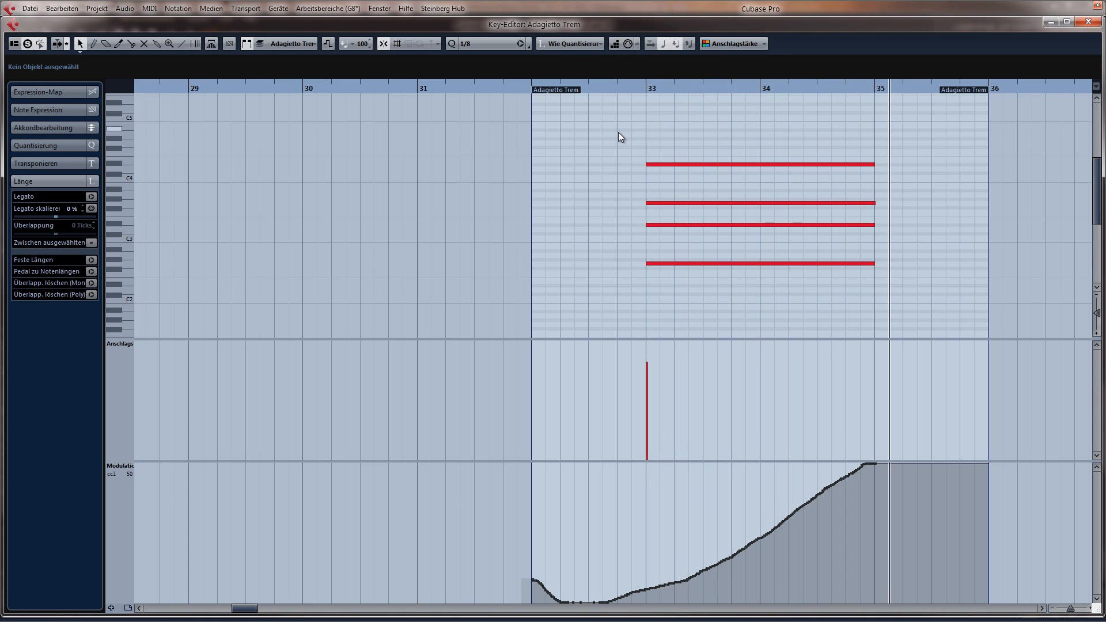
Copy the G2 note an octave down to G1, audition the chord, and close the Adagietto Trem editor
scroll(682, 288, "down", 2)
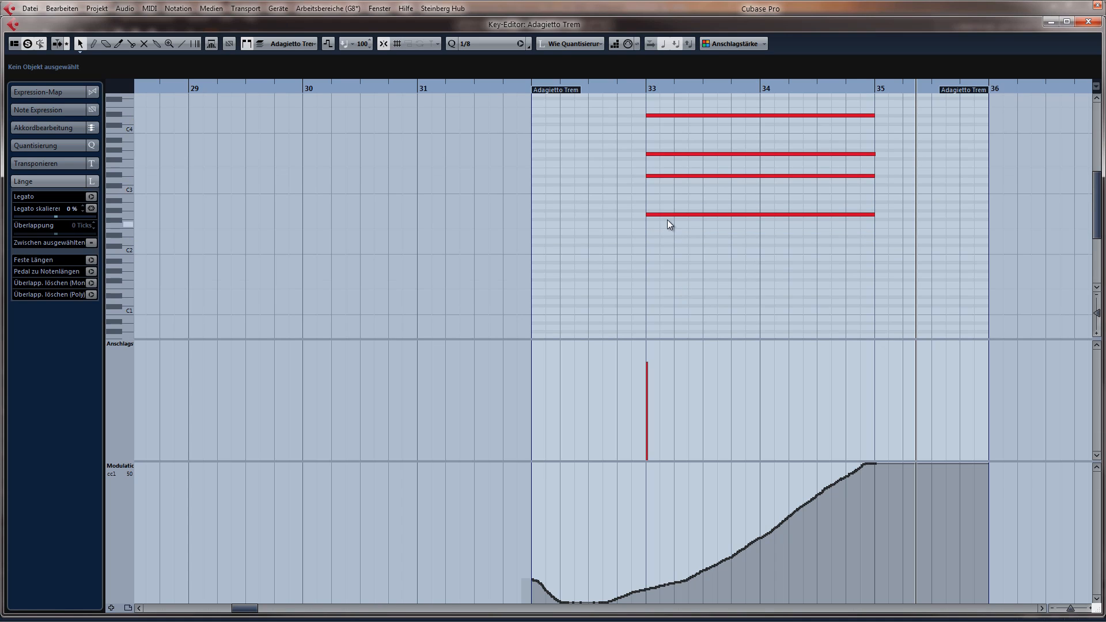
left_click_drag(667, 220, 662, 280)
key("space")
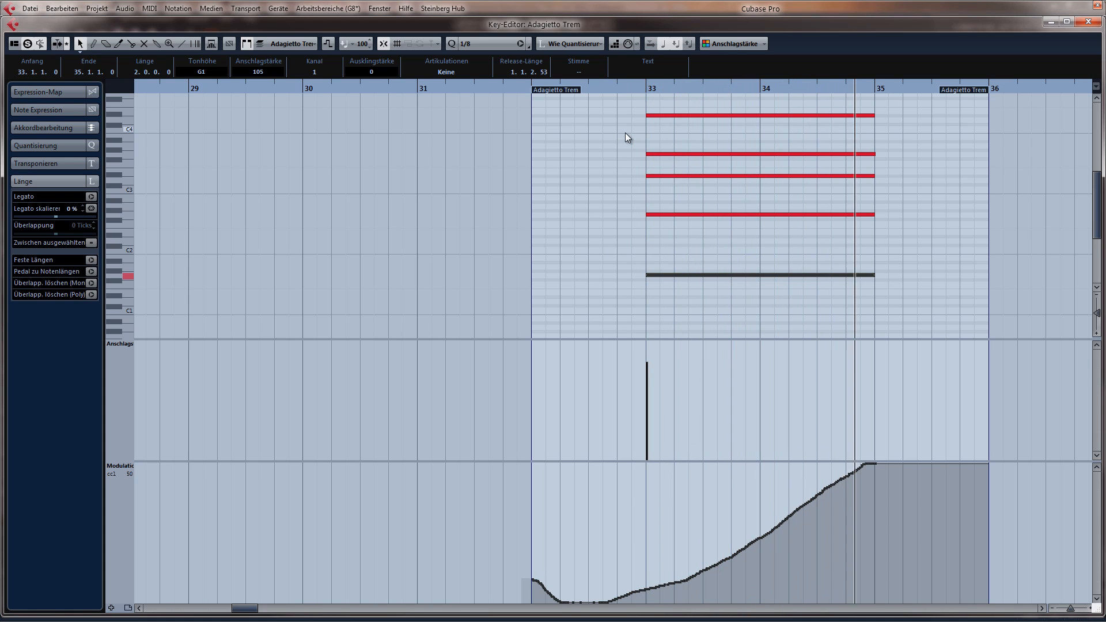
key("space")
key("Escape")
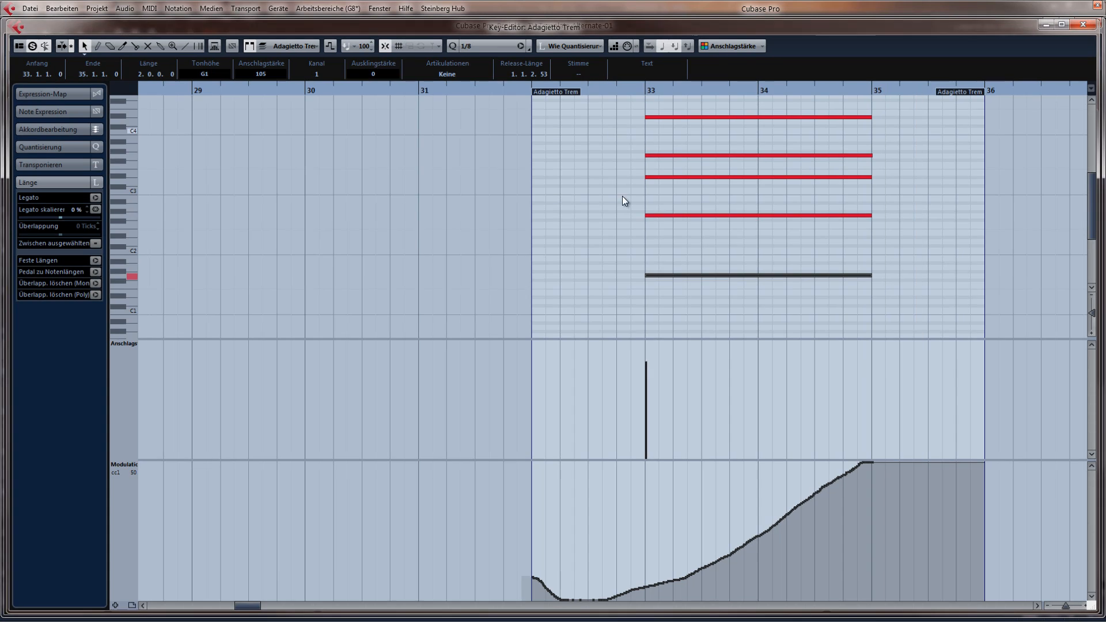
Play back the ending in the project and extend the last Sym 2 Str Spicc event to bar 37
left_click(555, 107)
key("space")
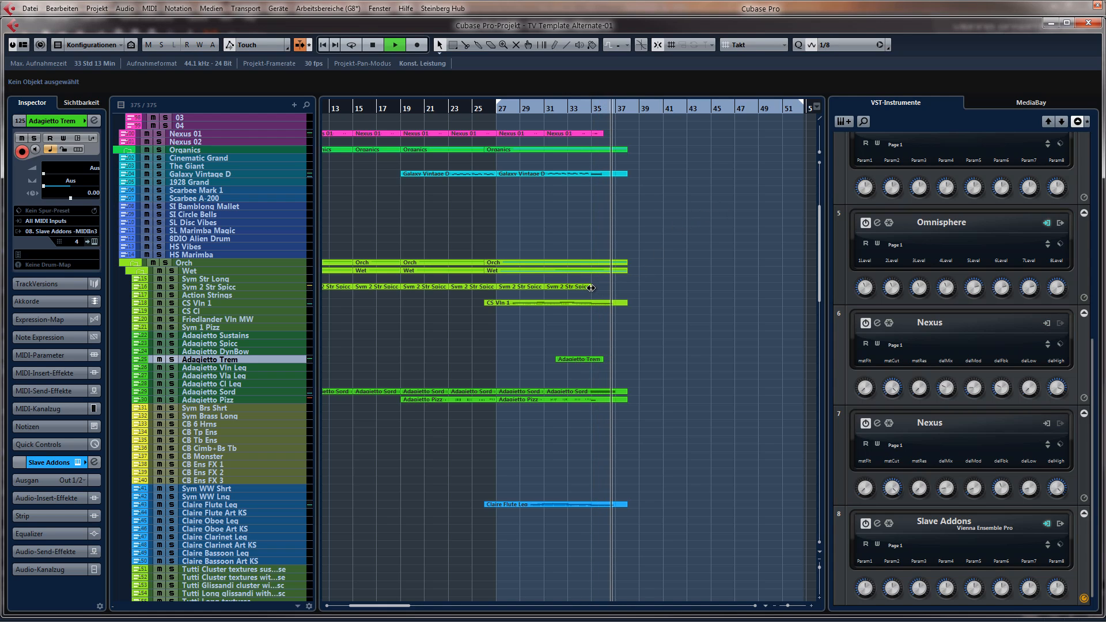
key("space")
left_click_drag(591, 288, 616, 292)
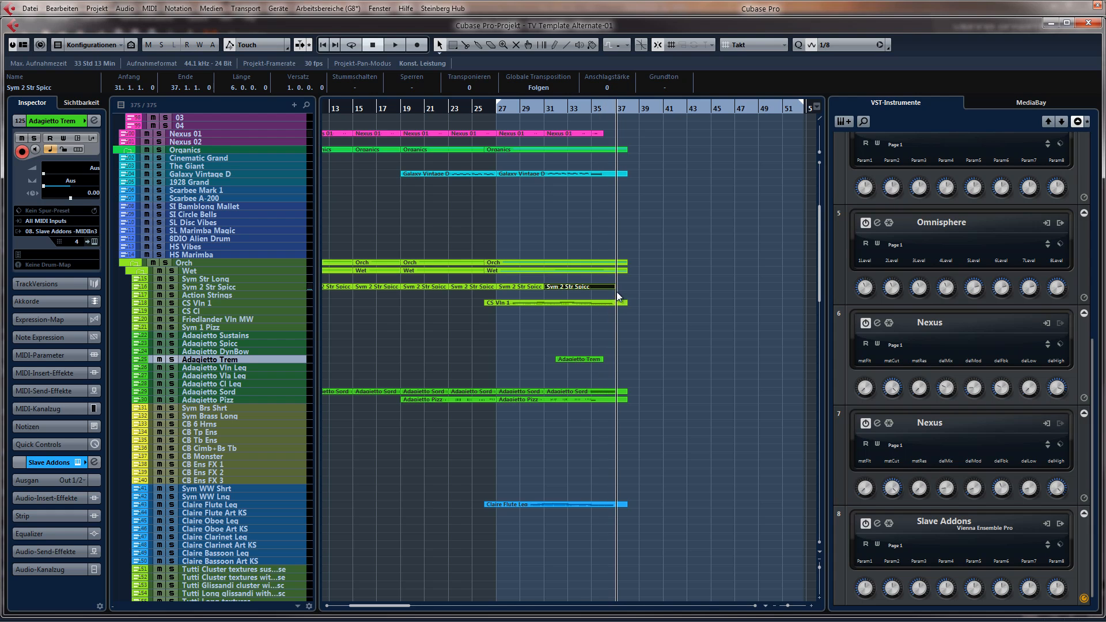
Open the last Sym 2 Str Spicc event, add three consecutive eighth notes on G1 from bar 35, and raise their velocities to about 125
scroll(607, 174, "up", 8)
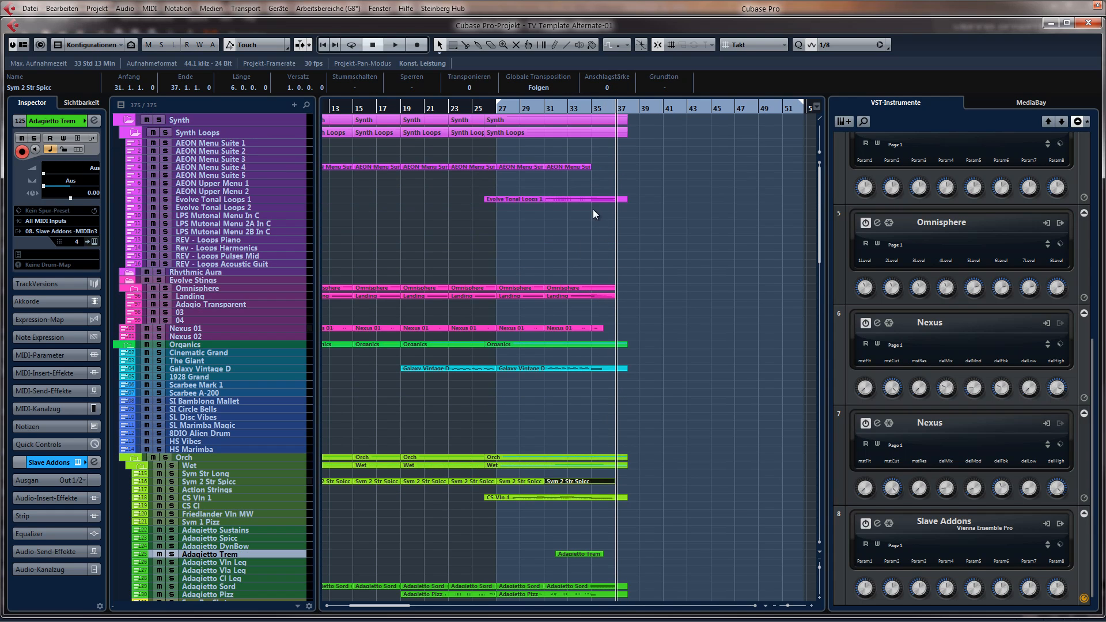
left_click(525, 200)
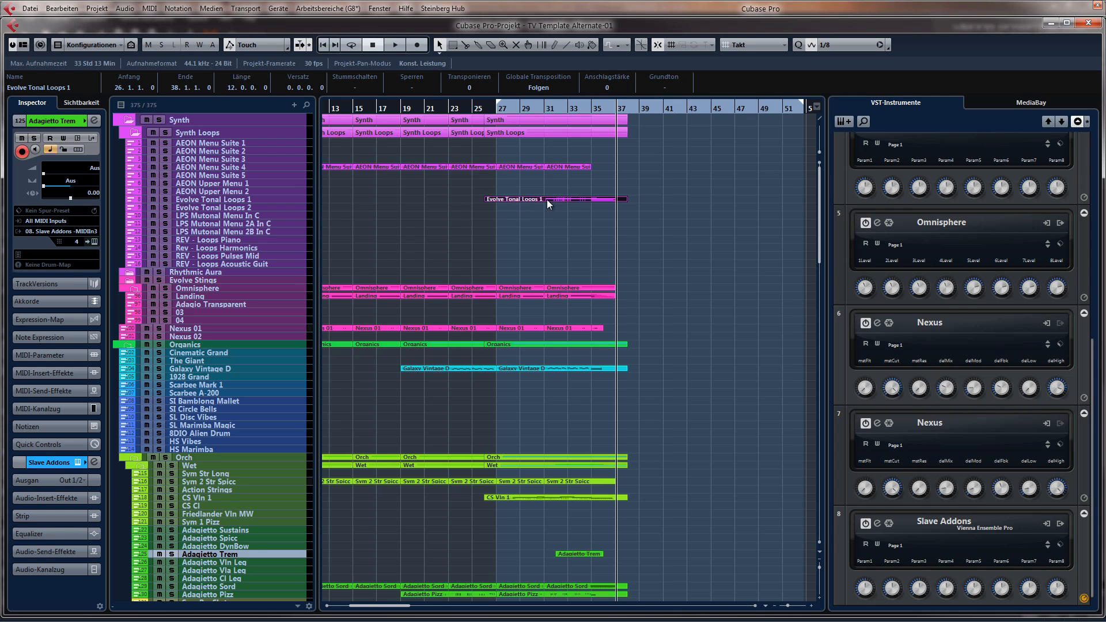
scroll(635, 363, "down", 8)
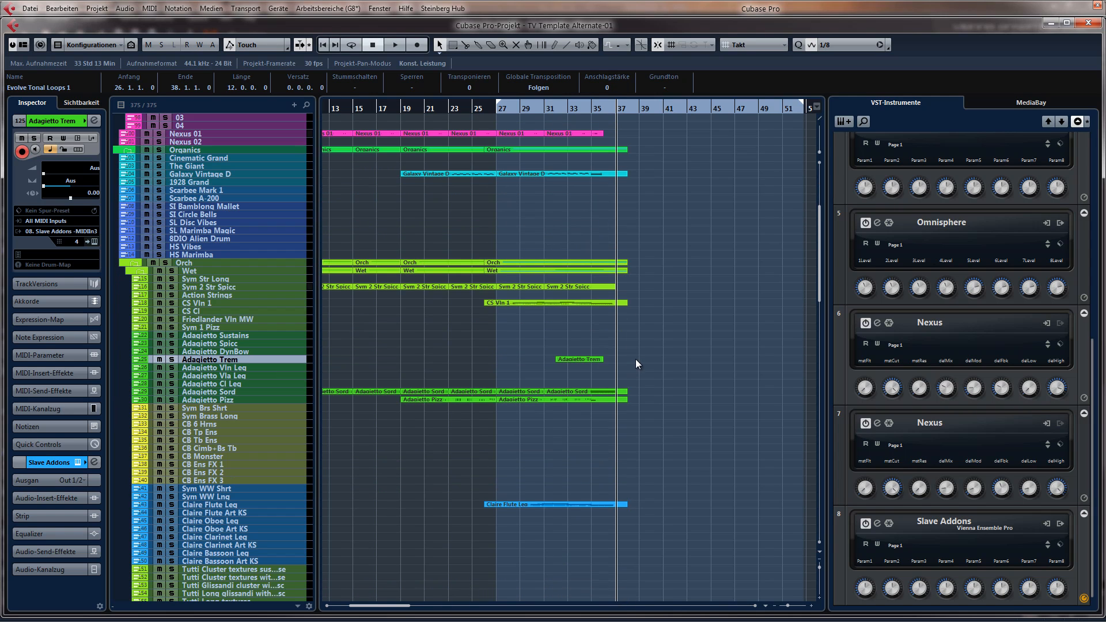
scroll(624, 341, "down", 5)
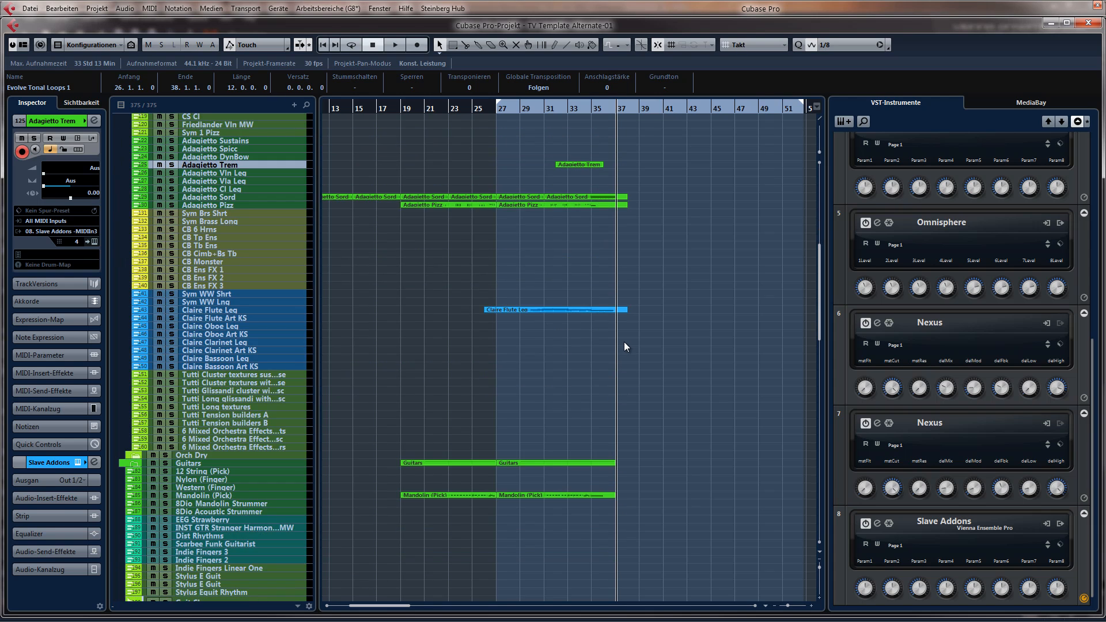
scroll(624, 342, "up", 8)
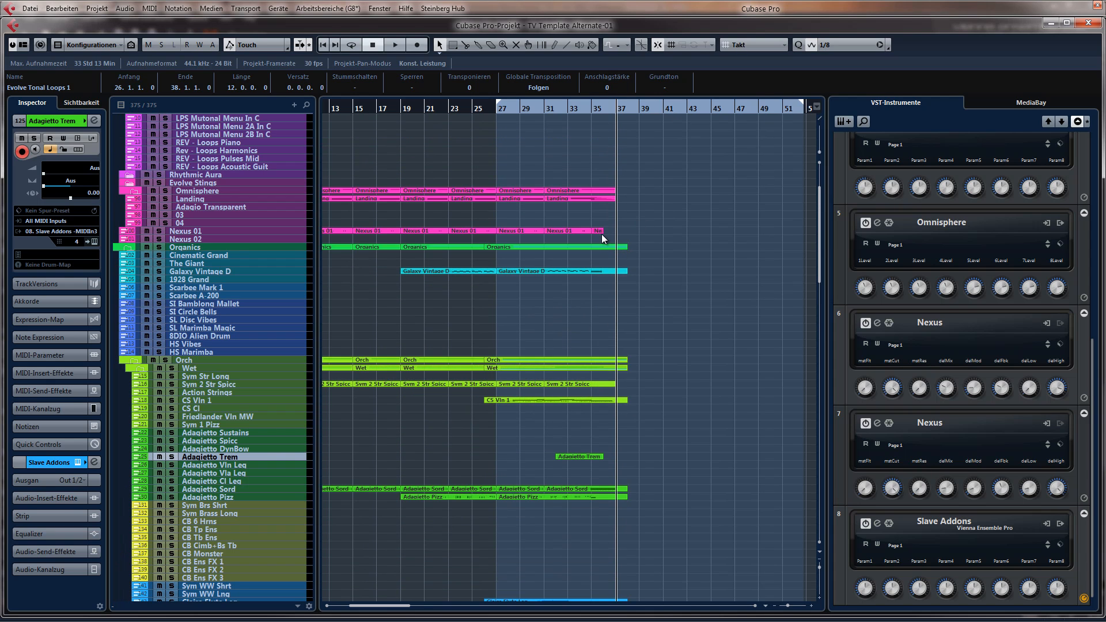
scroll(603, 234, "down", 3)
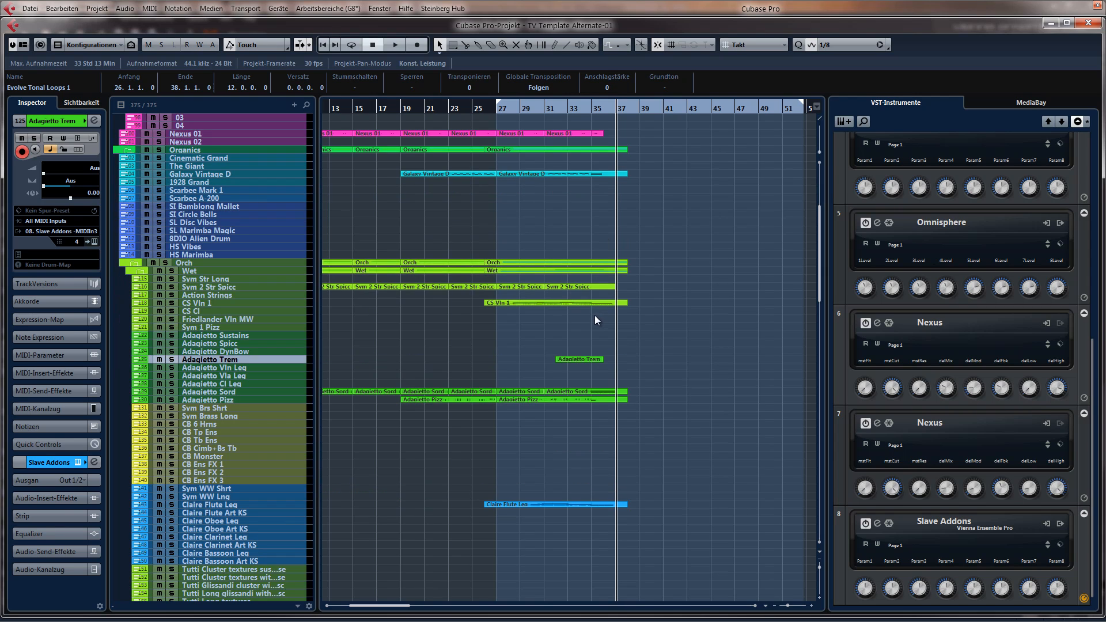
double_click(598, 285)
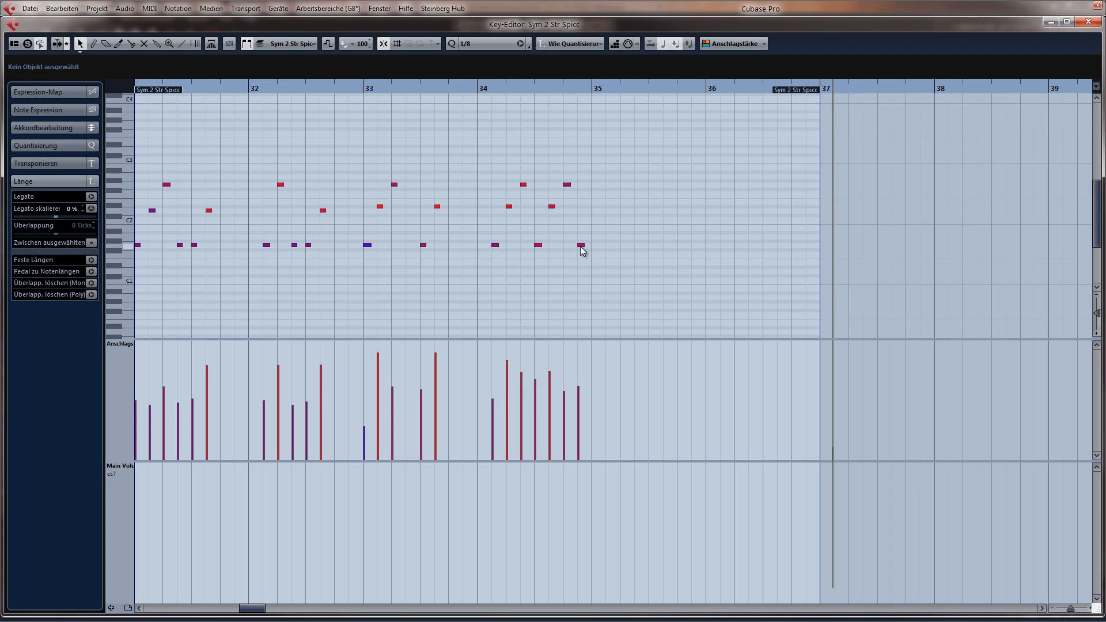
left_click(581, 245)
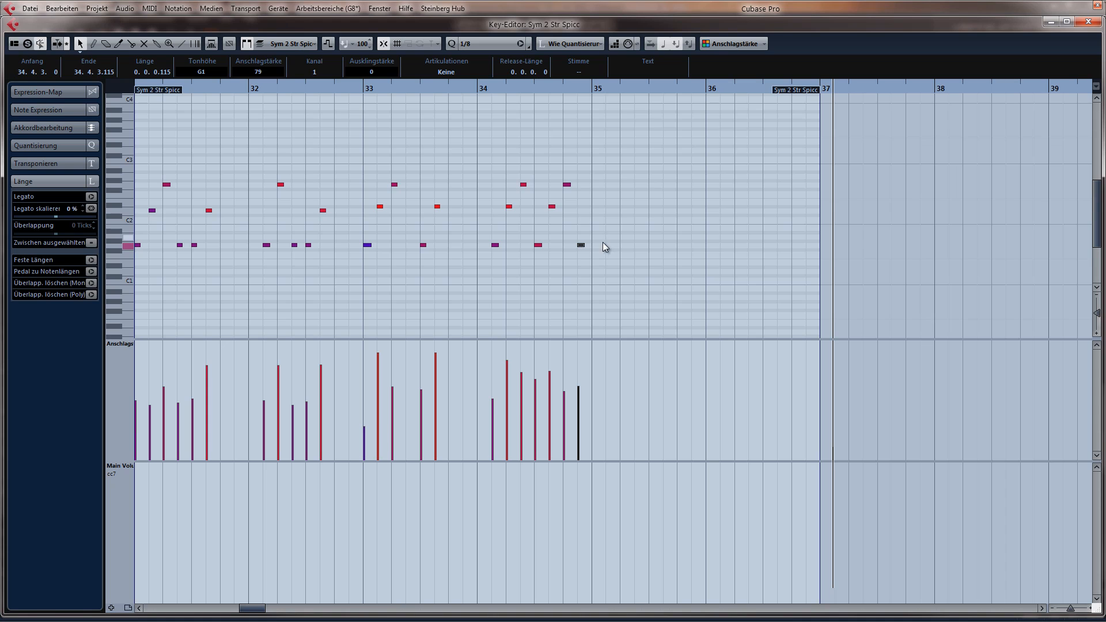
left_click(600, 245, "alt")
left_click(613, 246, "alt")
left_click(627, 246, "alt")
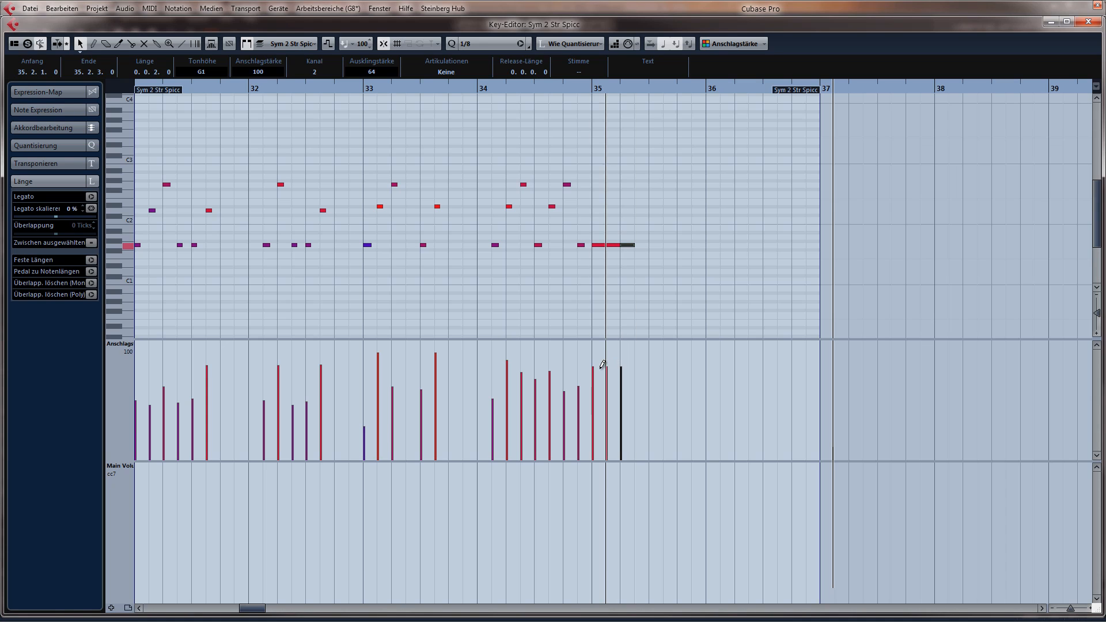
left_click_drag(598, 338, 624, 345)
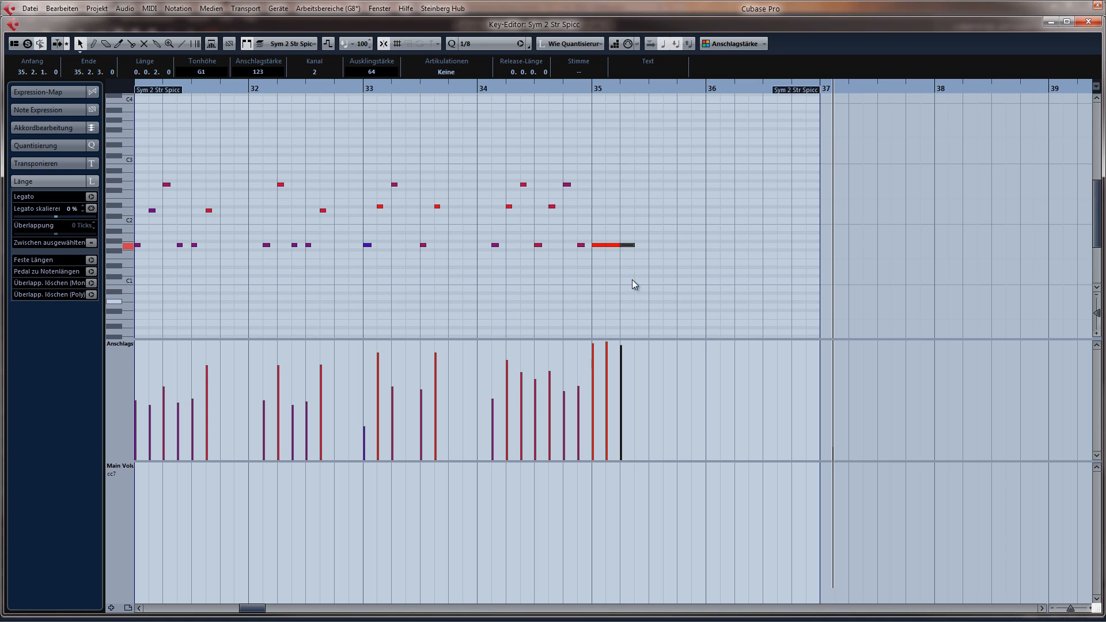
Copy the three bar 35 notes an octave down to G0 and play the passage from bar 34
left_click_drag(598, 217, 598, 308)
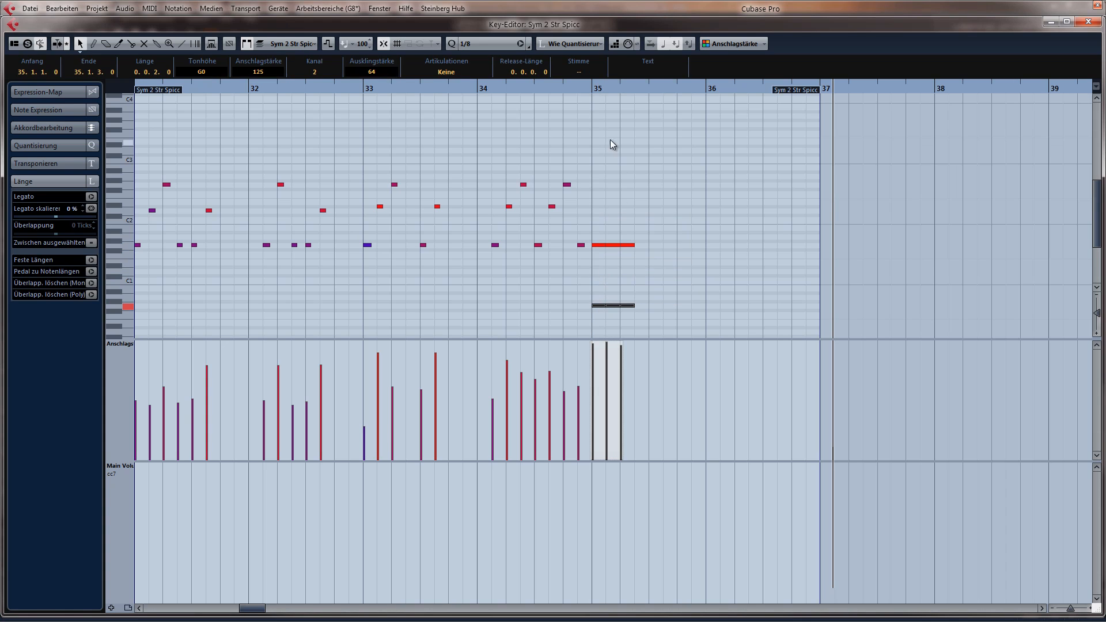
left_click(513, 88)
key("space")
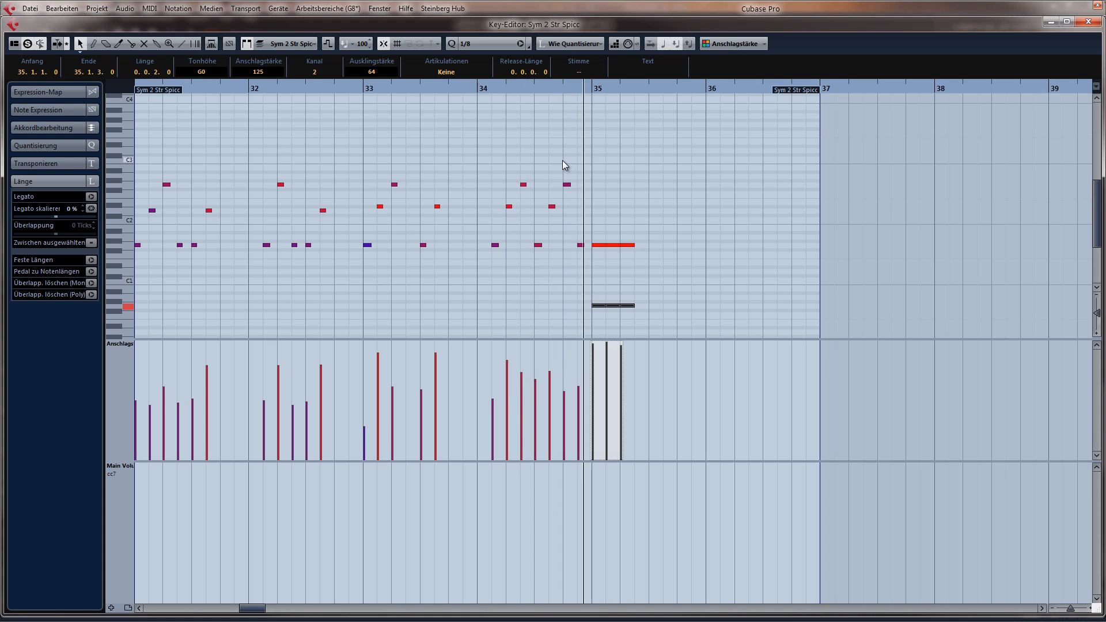
Play the spiccato ending from bar 34 again, close the Sym 2 Str Spicc editor and stop playback
left_click(475, 88)
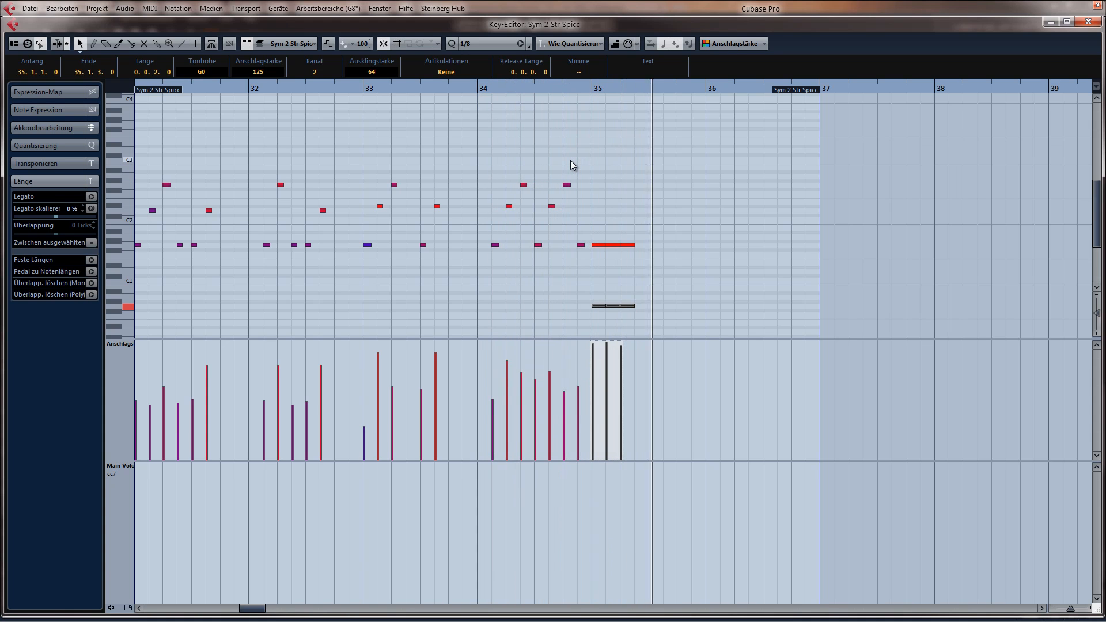
key("Return")
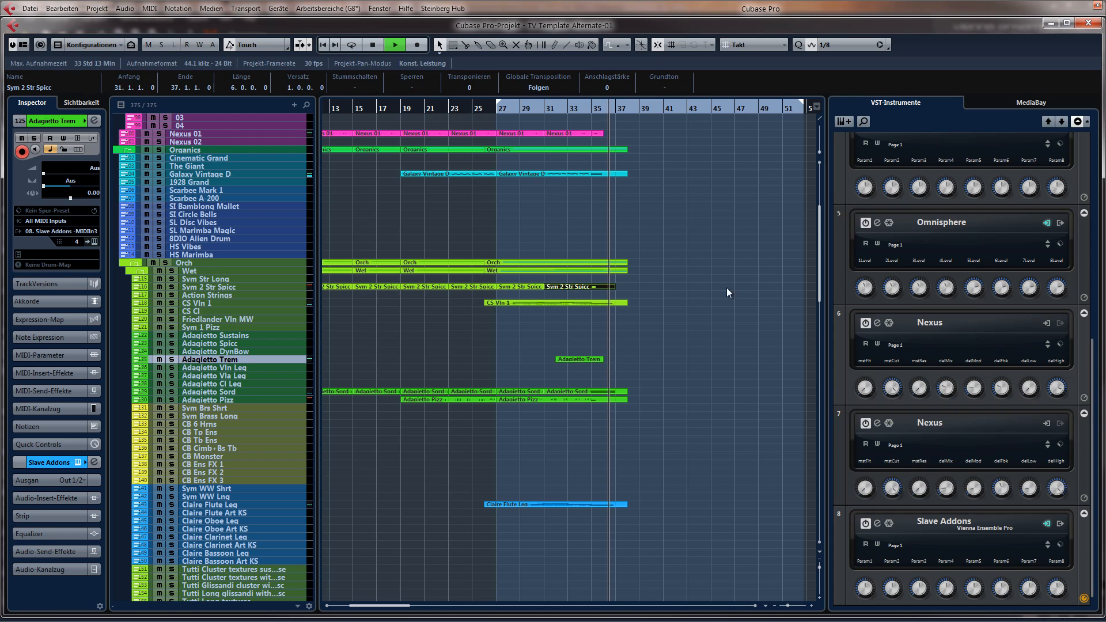
key("space")
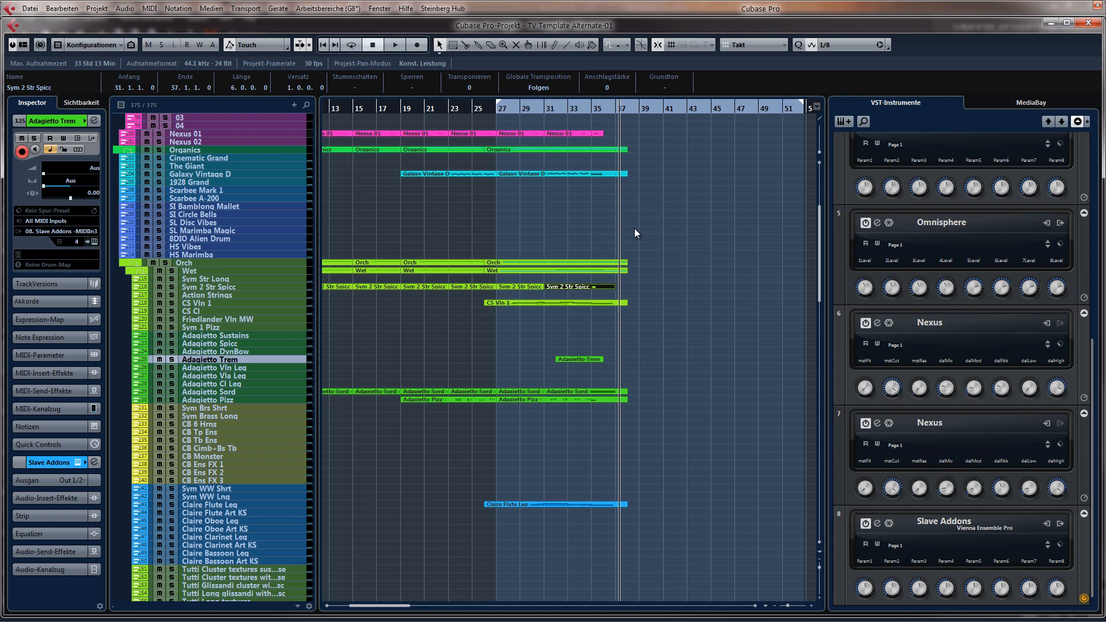
Go through the percussion tracks, trying DOW Sub, DMG Metal Menu and WP Djembe and making the DOW Sub track taller
scroll(613, 200, "down", 20)
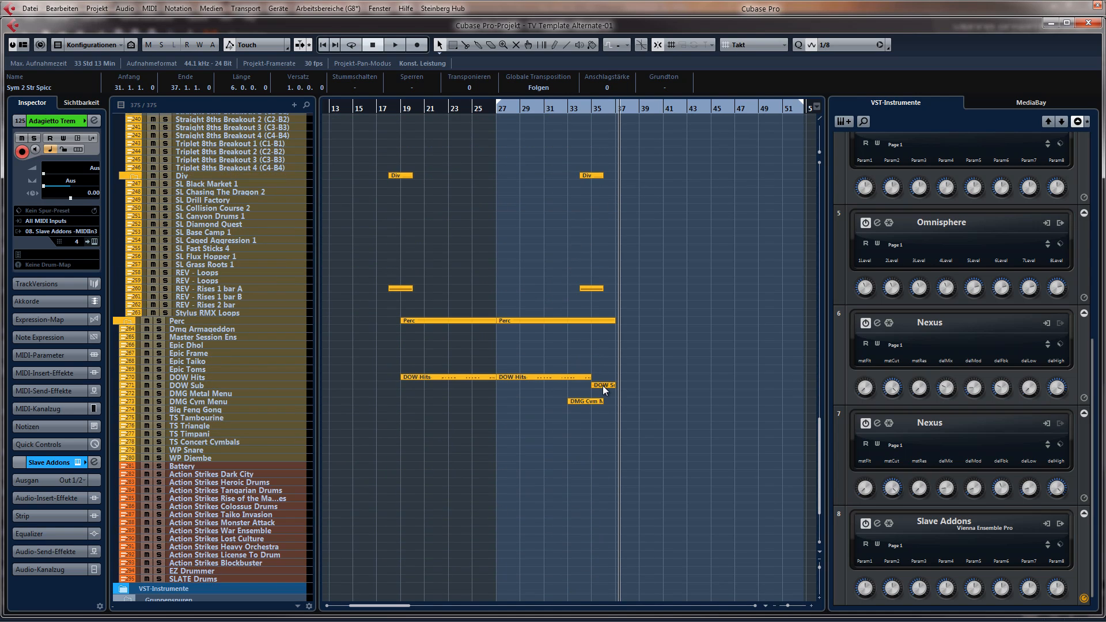
left_click(246, 394)
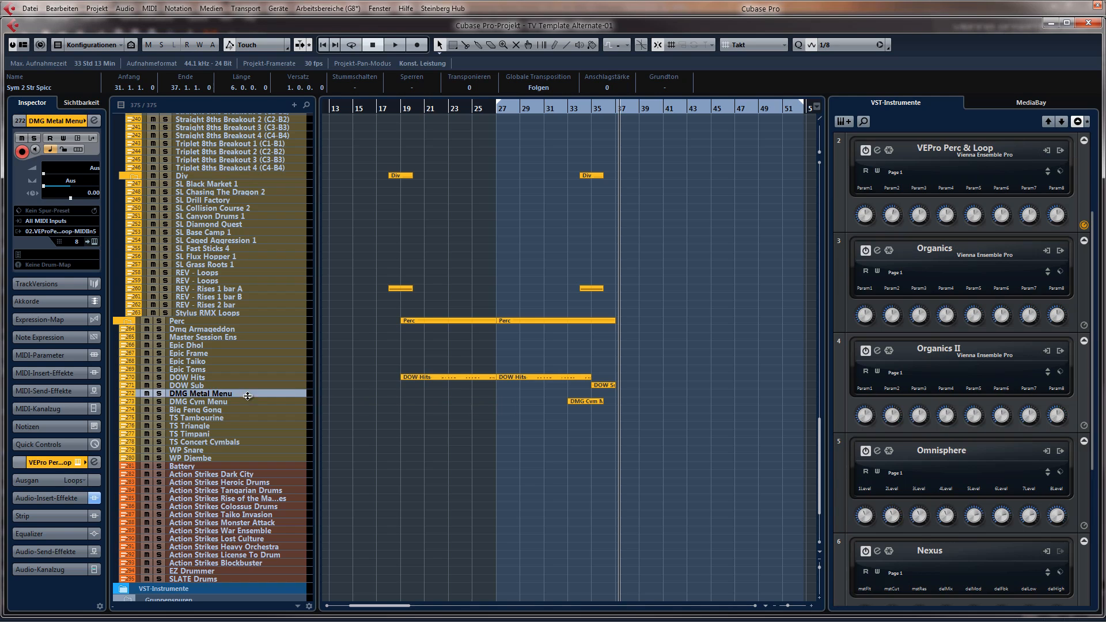
left_click(238, 387)
left_click_drag(242, 389, 247, 410)
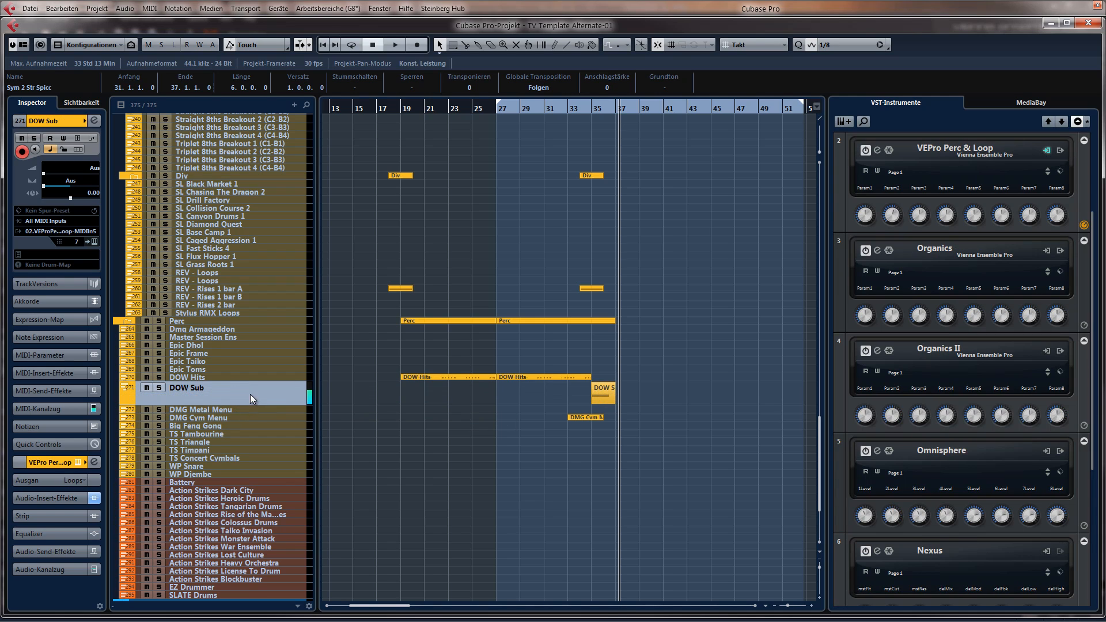
left_click(244, 409)
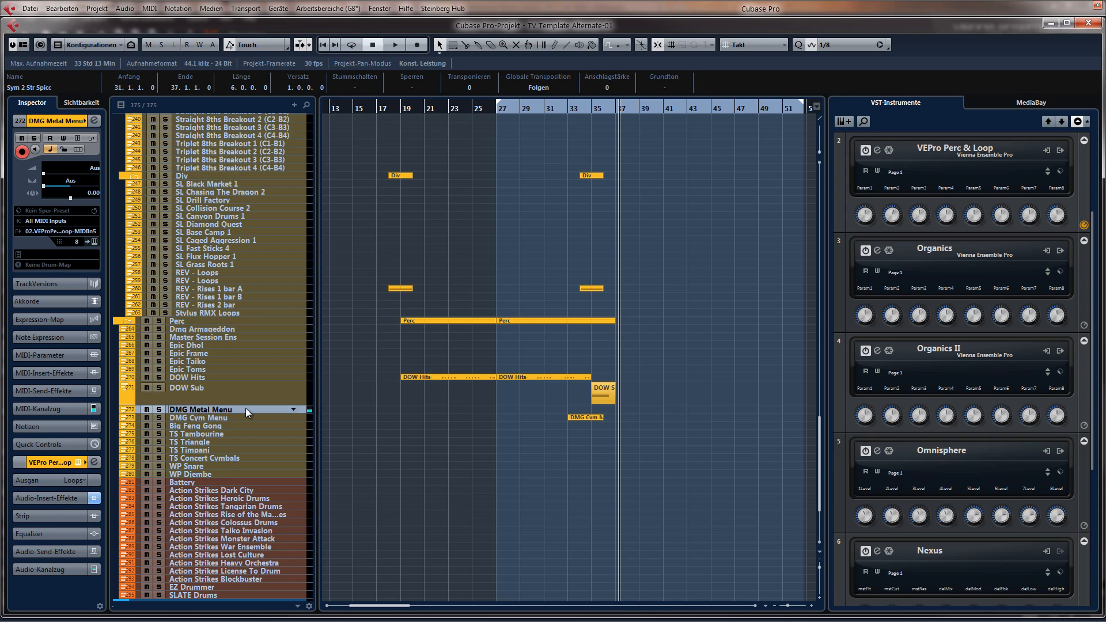
left_click(200, 474)
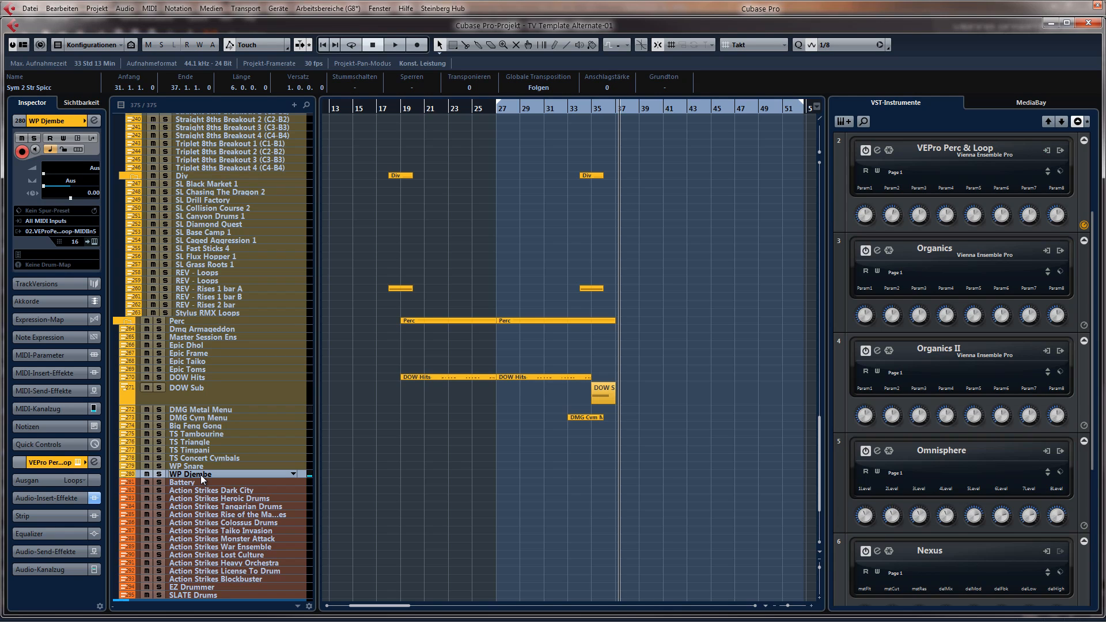
Review the arrangement from the percussion up to the synth tracks and set the right locator just past bar 37
left_click(500, 119)
scroll(506, 245, "up", 4)
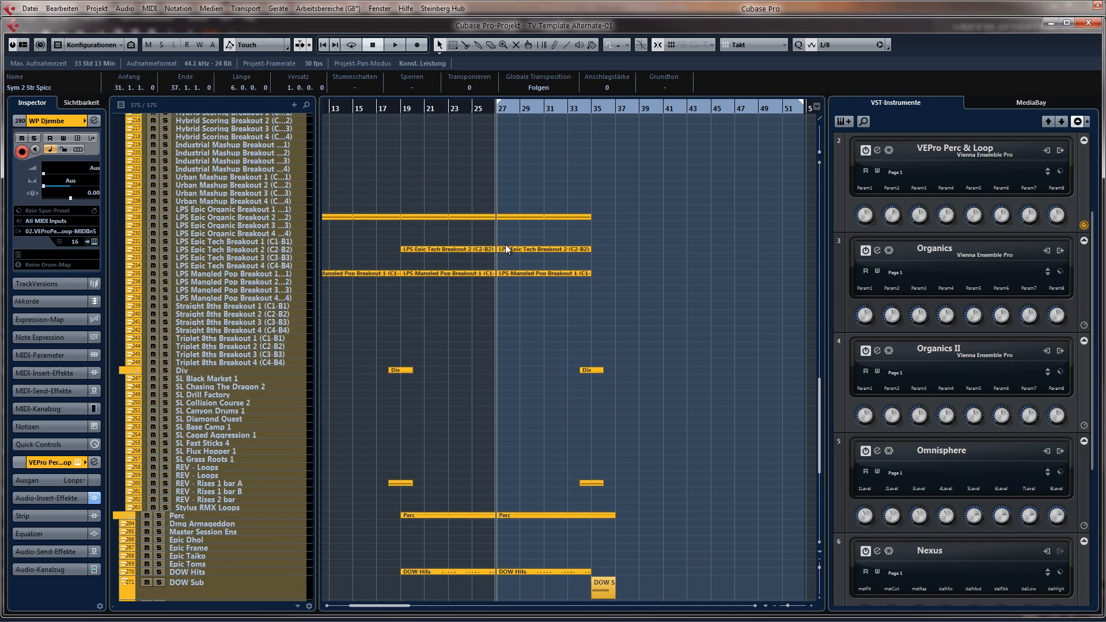
scroll(429, 250, "up", 6)
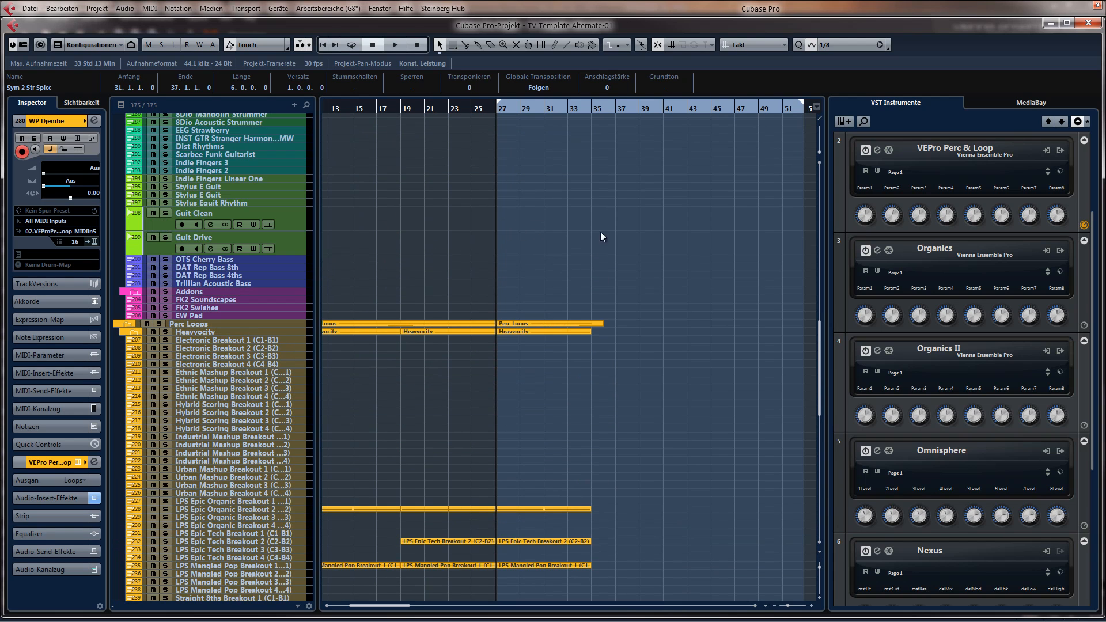
scroll(662, 196, "down", 2)
scroll(691, 190, "up", 15)
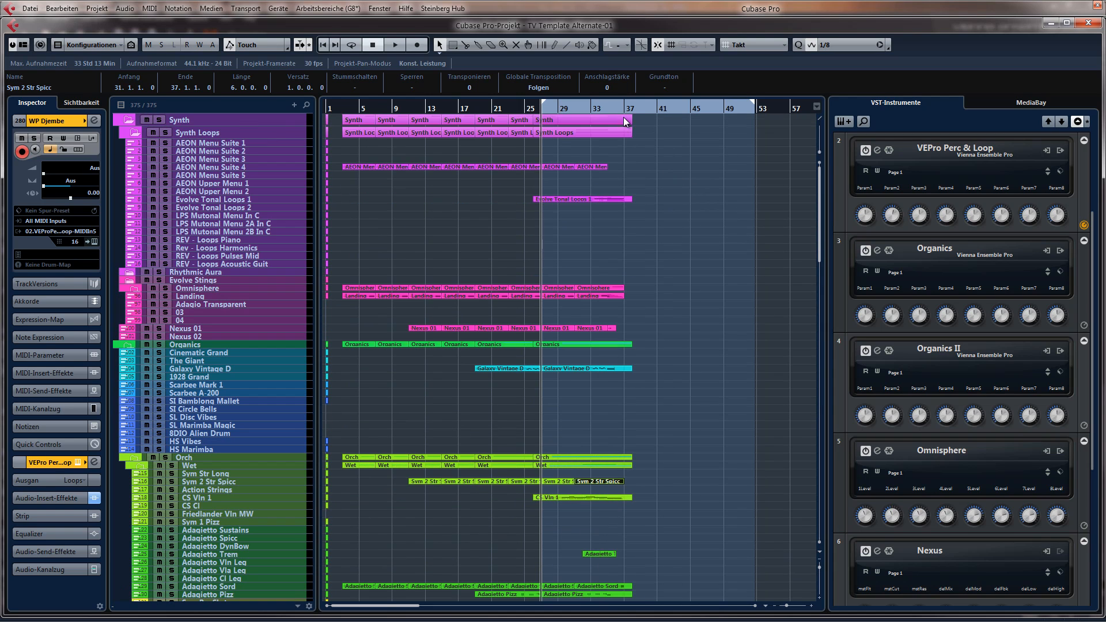
left_click(644, 109)
key("ctrl+KP_2")
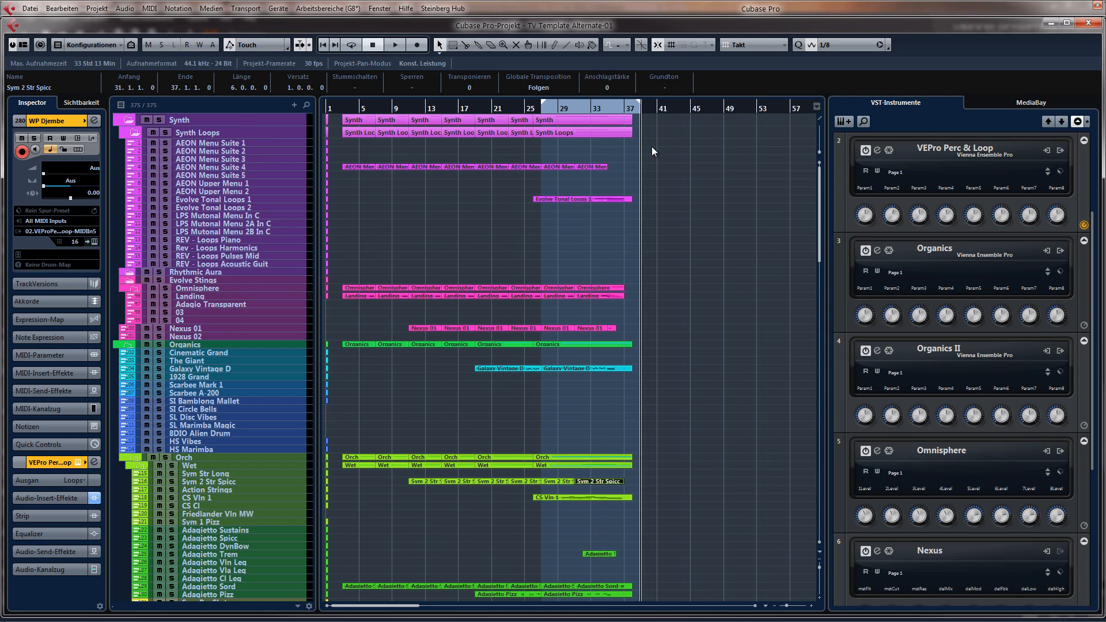
Set the left locator just before bar 3, at about 2.4.2, ahead of the first musical events
key("KP_Decimal")
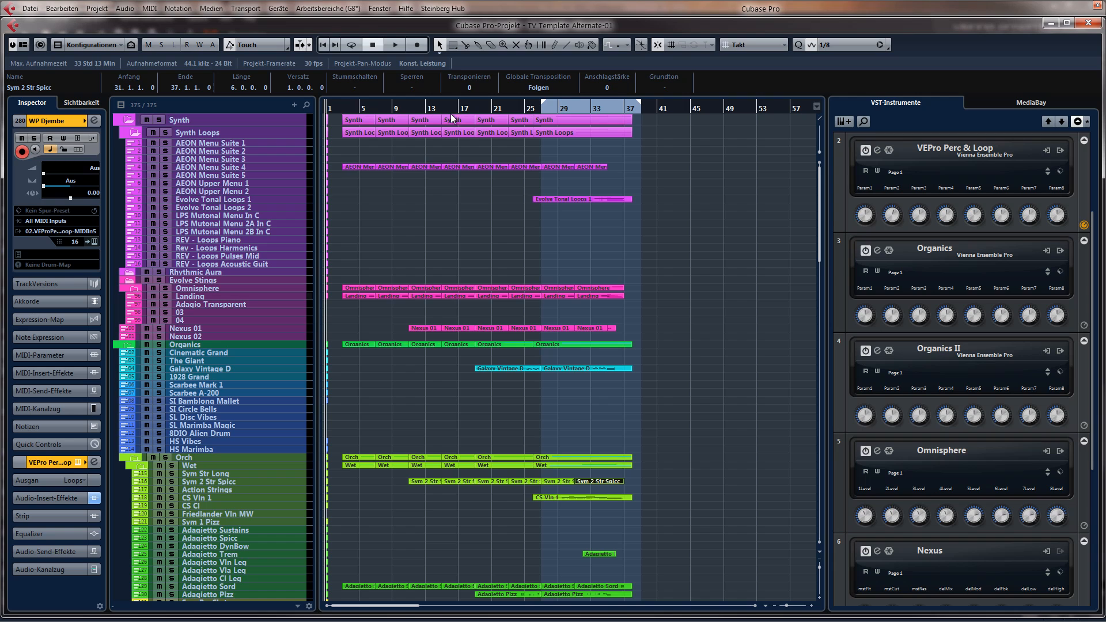
left_click(342, 108)
key("h")
key("h")
key("h")
key("h")
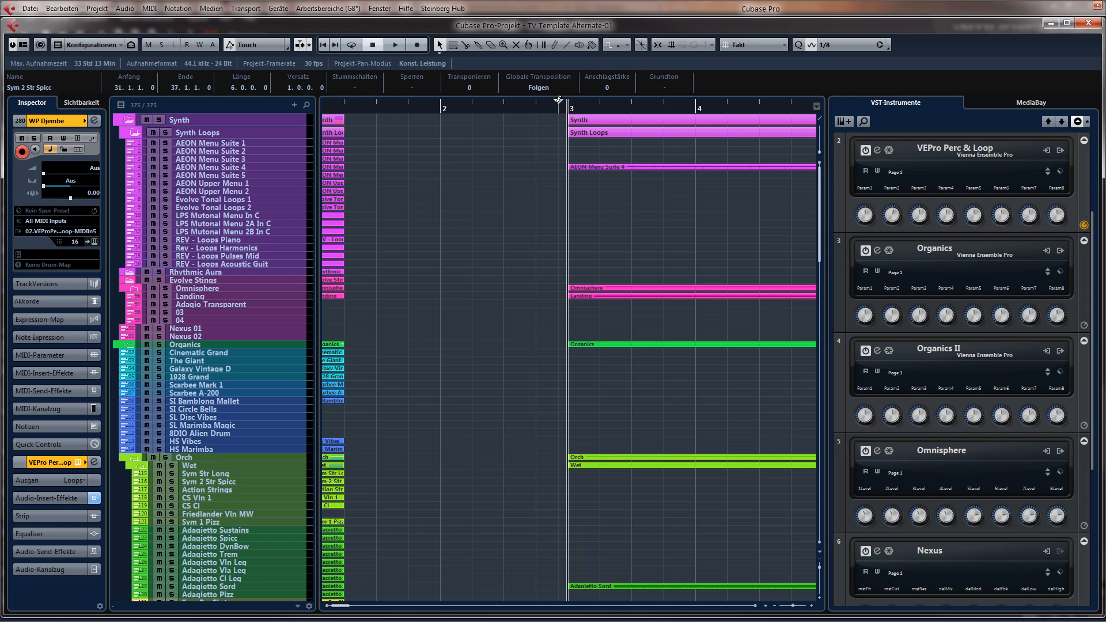
left_click(557, 109)
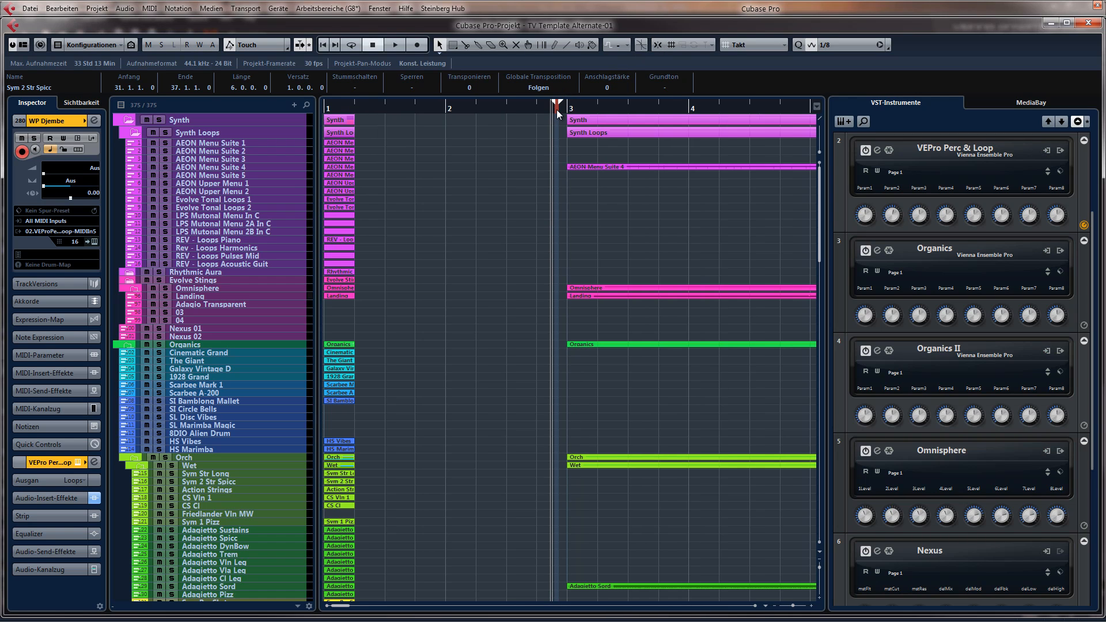
key("g")
key("g")
key("g")
key("g")
key("g")
key("g")
key("g")
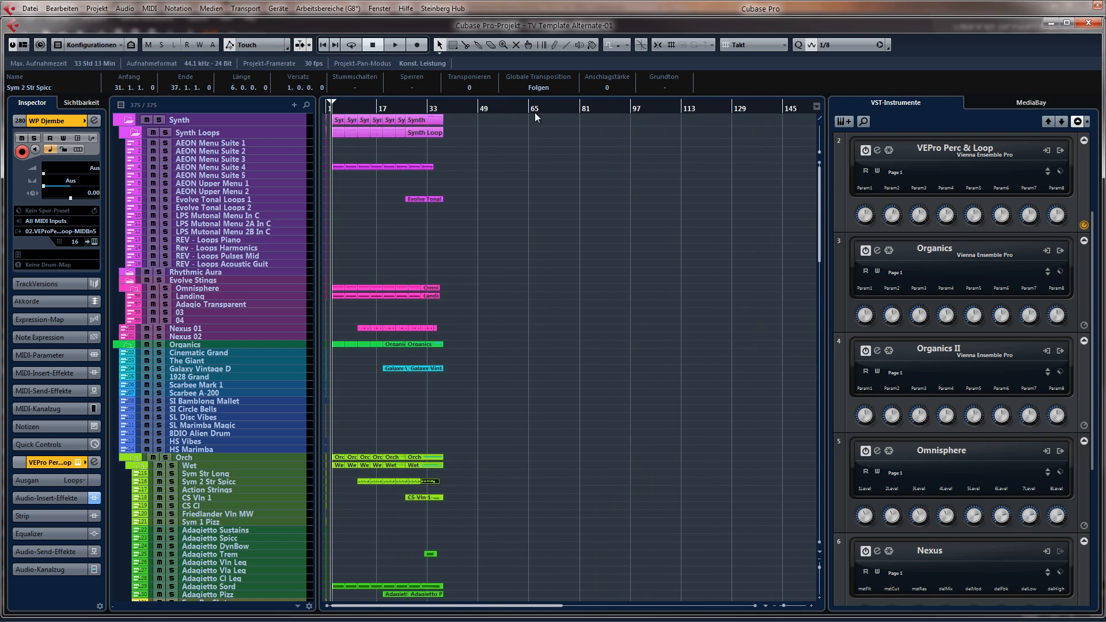
Set the right locator to about bar 40 and play the whole arrangement from the left locator
left_click(451, 108)
key("ctrl+KP_2")
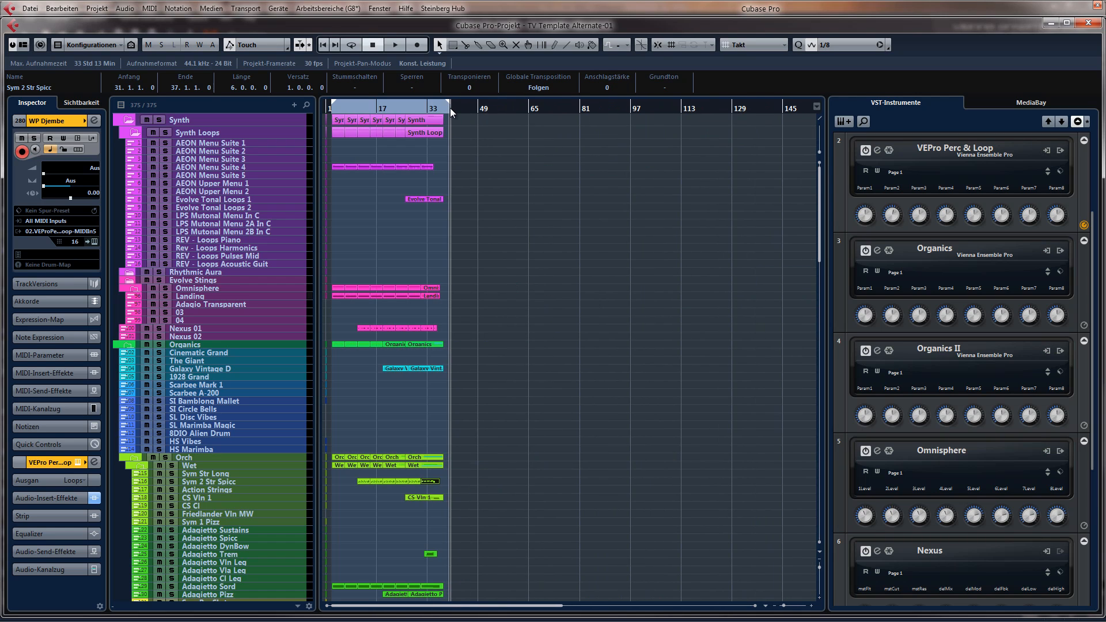
key("KP_1")
key("space")
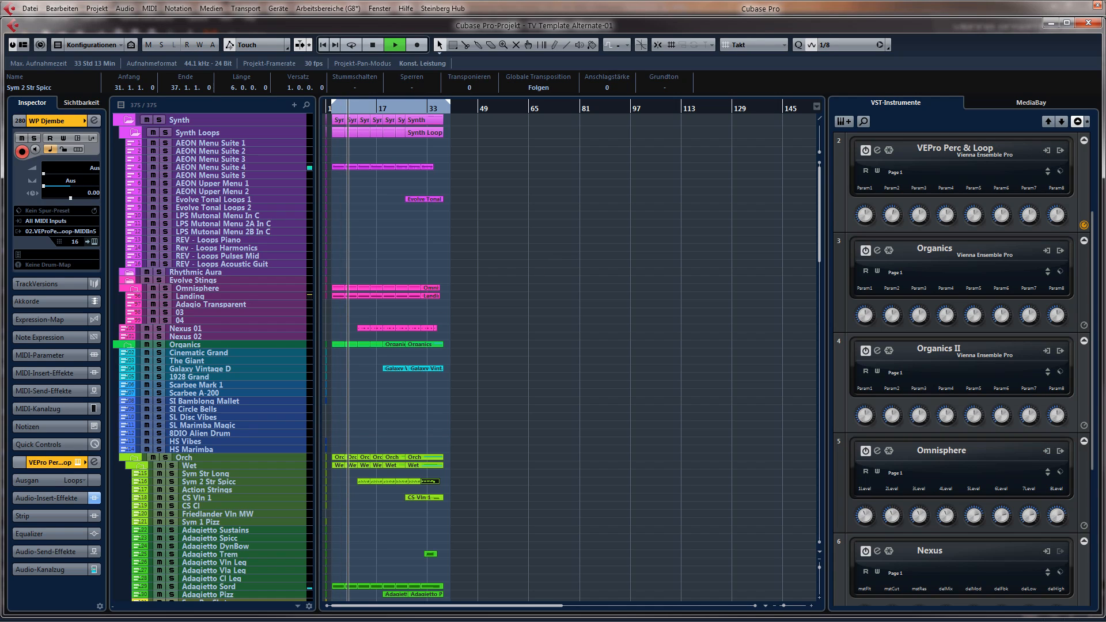
Watch the channel, group and Stereo Out levels in the full-screen MixConsole while the arrangement plays
key("F3")
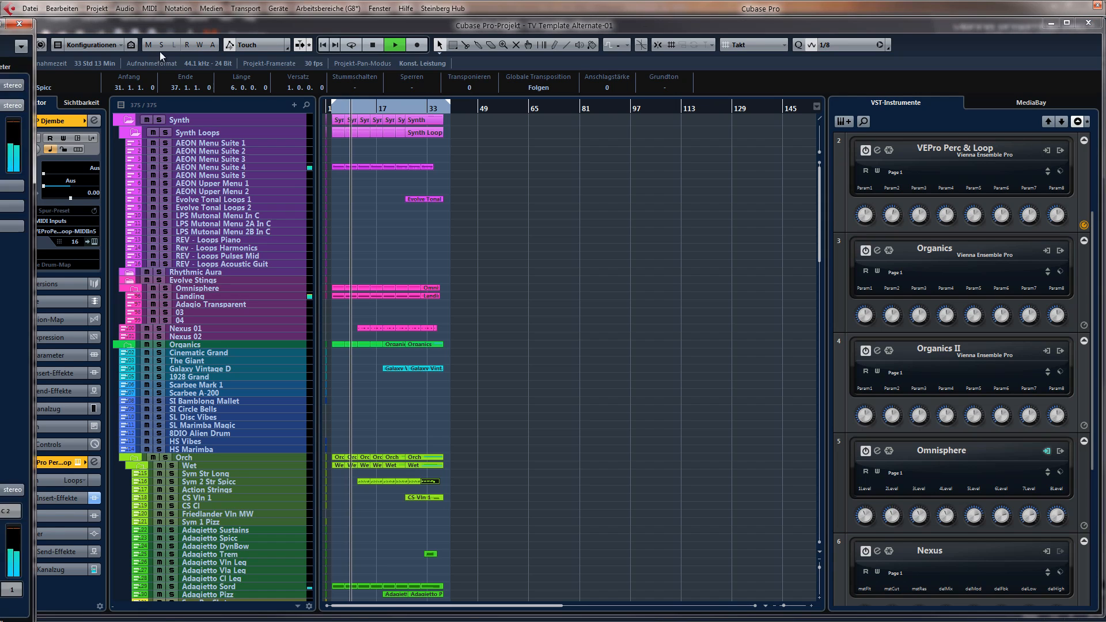
left_click(906, 42)
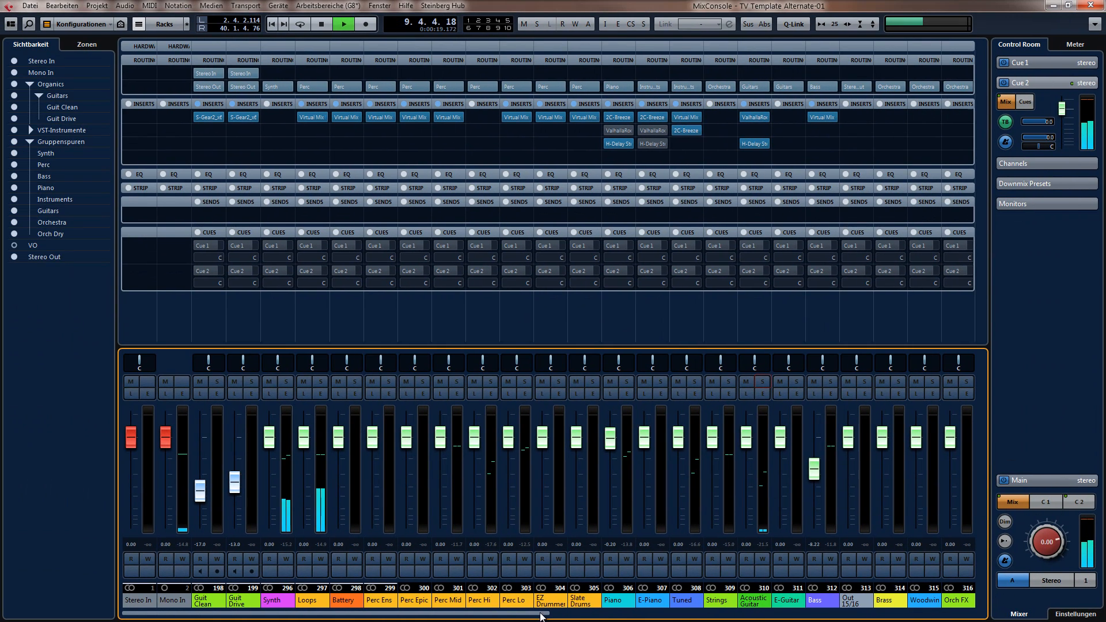
left_click_drag(541, 614, 759, 612)
left_click(759, 611)
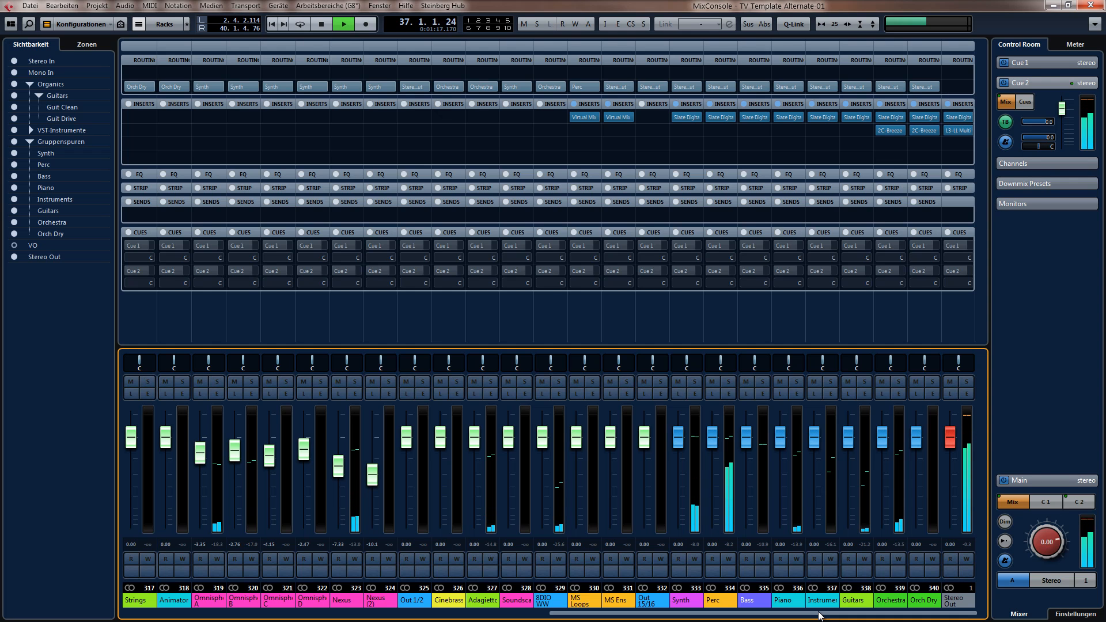
left_click(1090, 6)
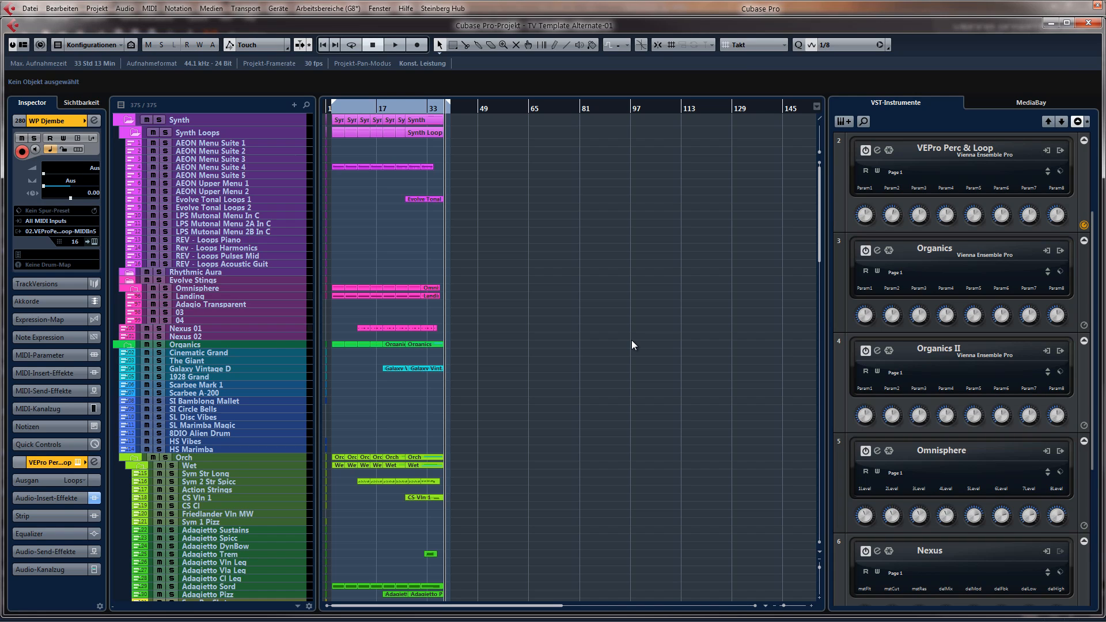
Reopen the MixConsole, select the Stereo Out channel and inspect its L3-LL Multimaximizer insert
key("F3")
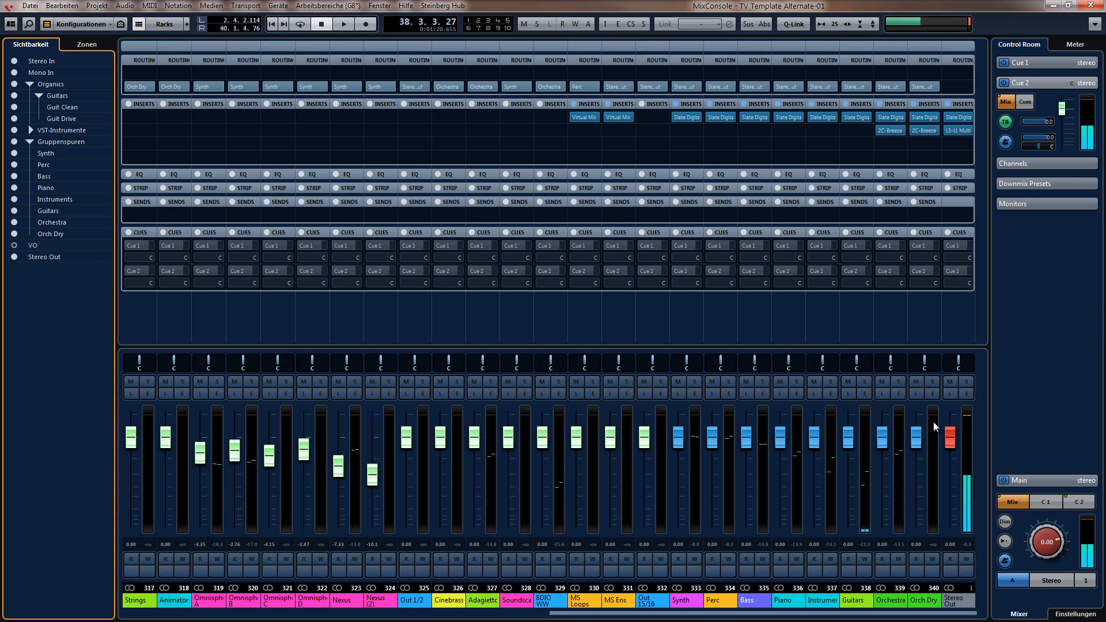
left_click(966, 415)
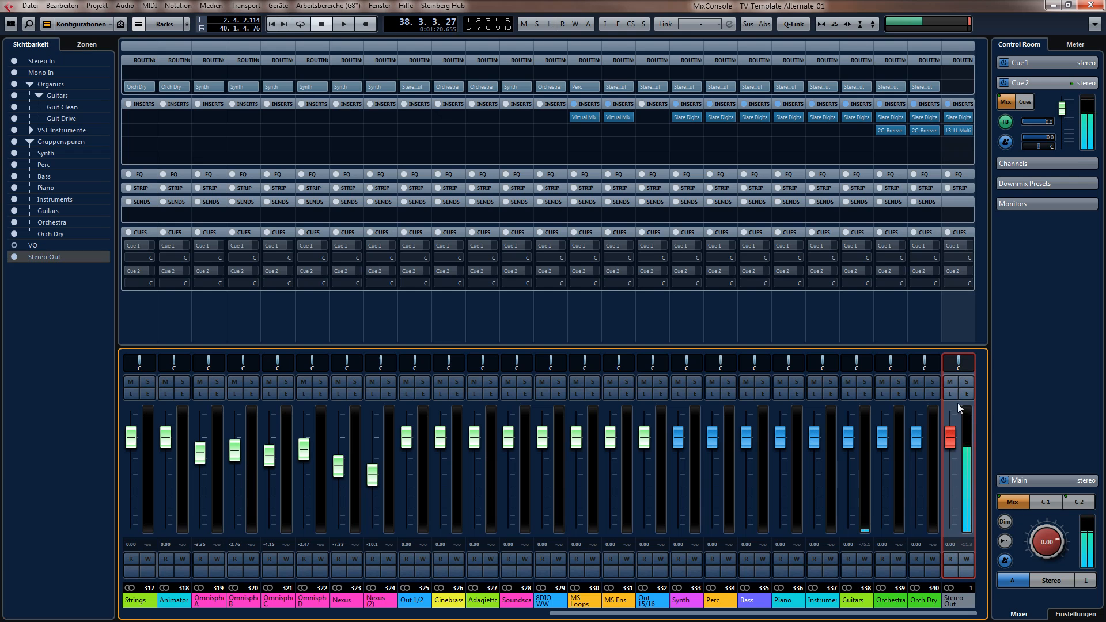
left_click(959, 132)
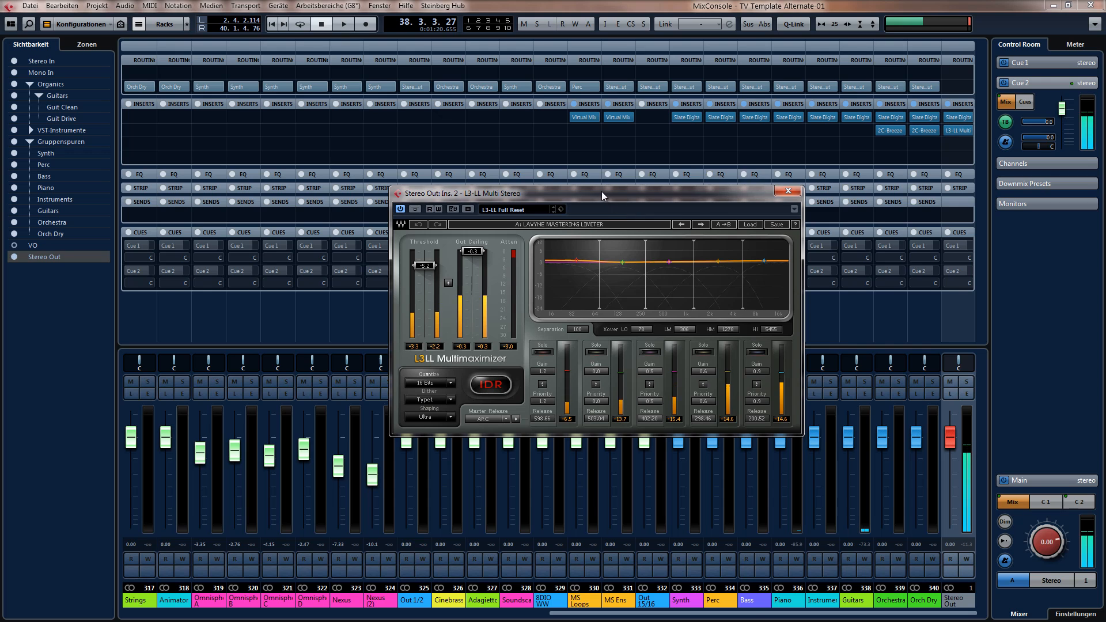
left_click_drag(602, 191, 637, 154)
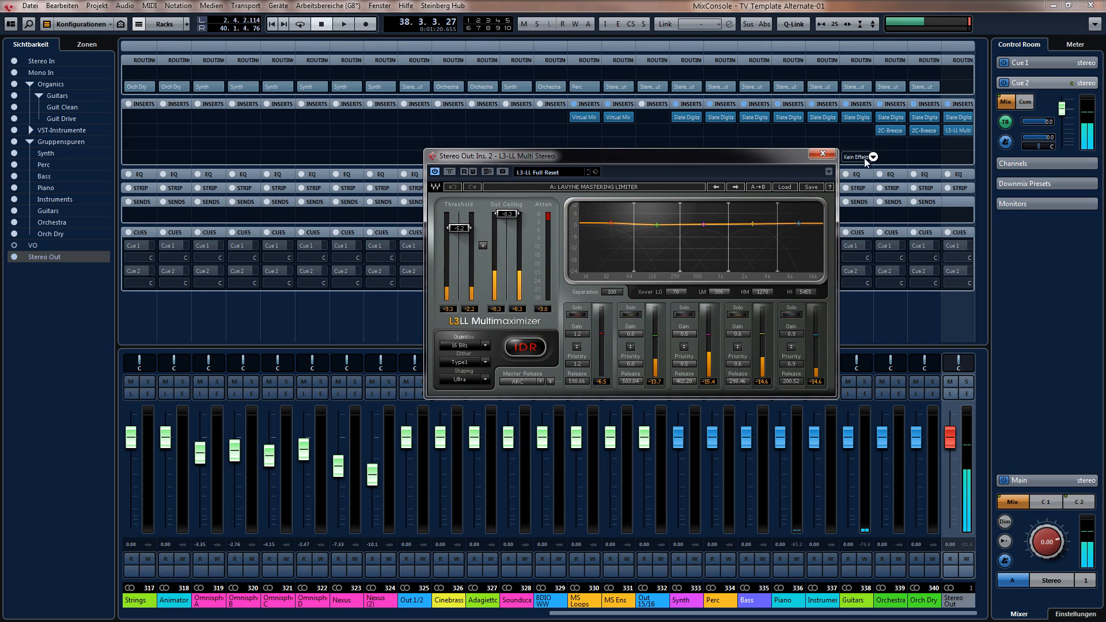
left_click(823, 155)
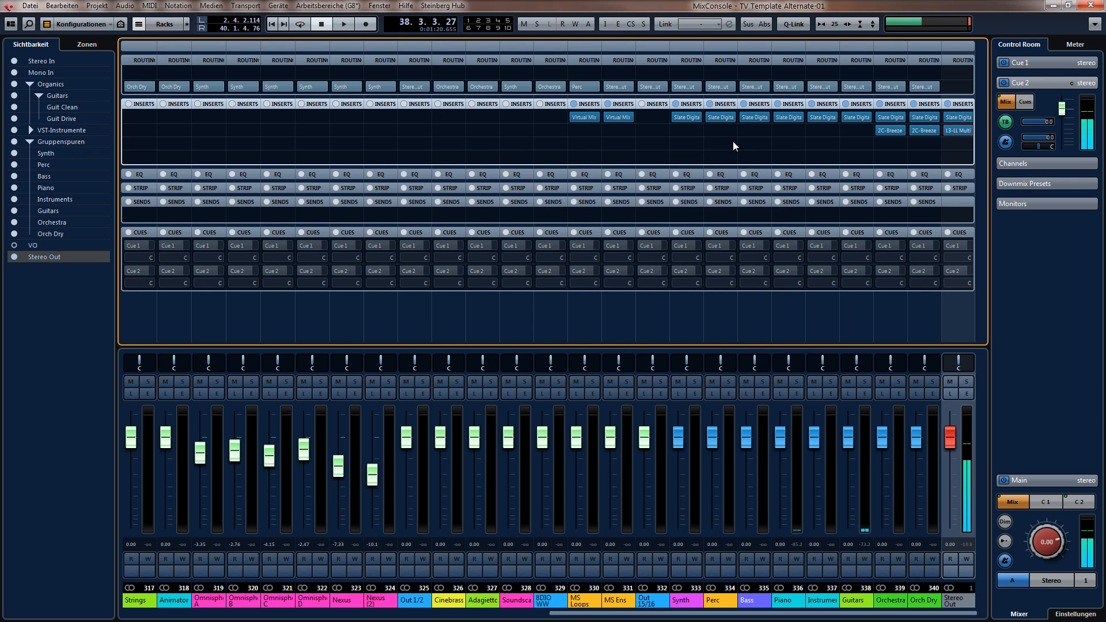
Inspect the Slate Digital Virtual Channel insert on the Synth group and reset the clipping indicator in the MixConsole
left_click(690, 119)
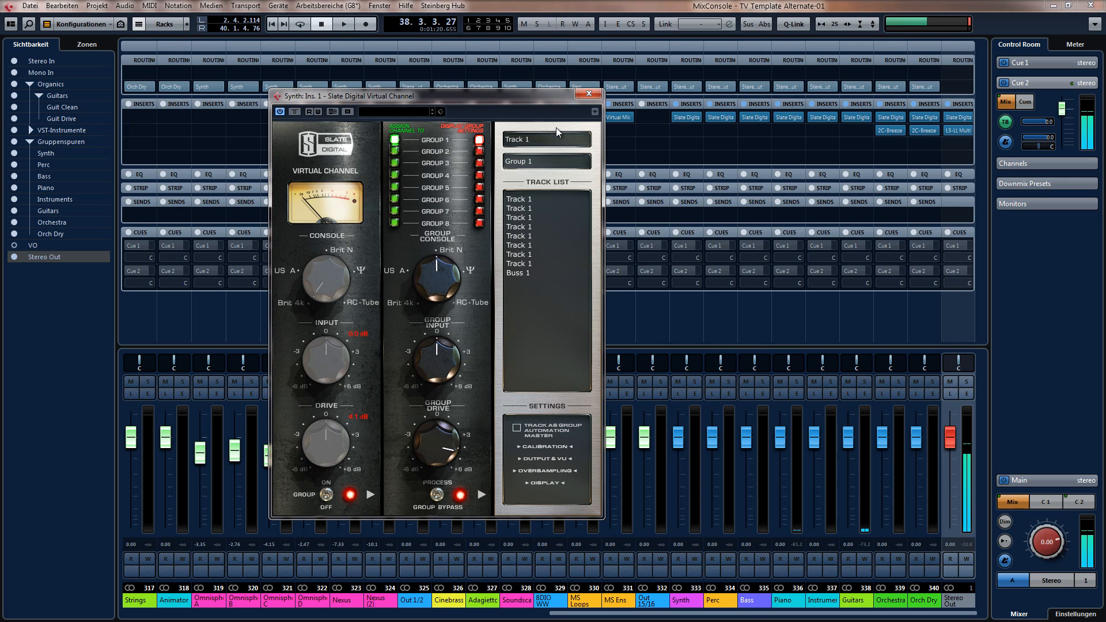
left_click(589, 93)
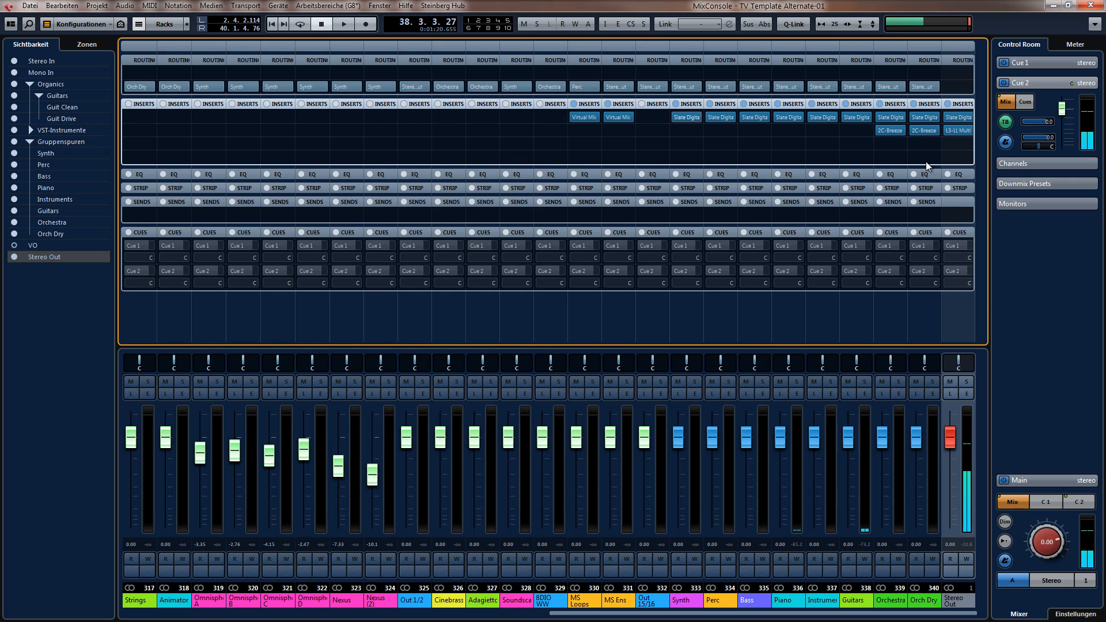
mouse_move(932, 156)
left_click(971, 24)
mouse_move(899, 147)
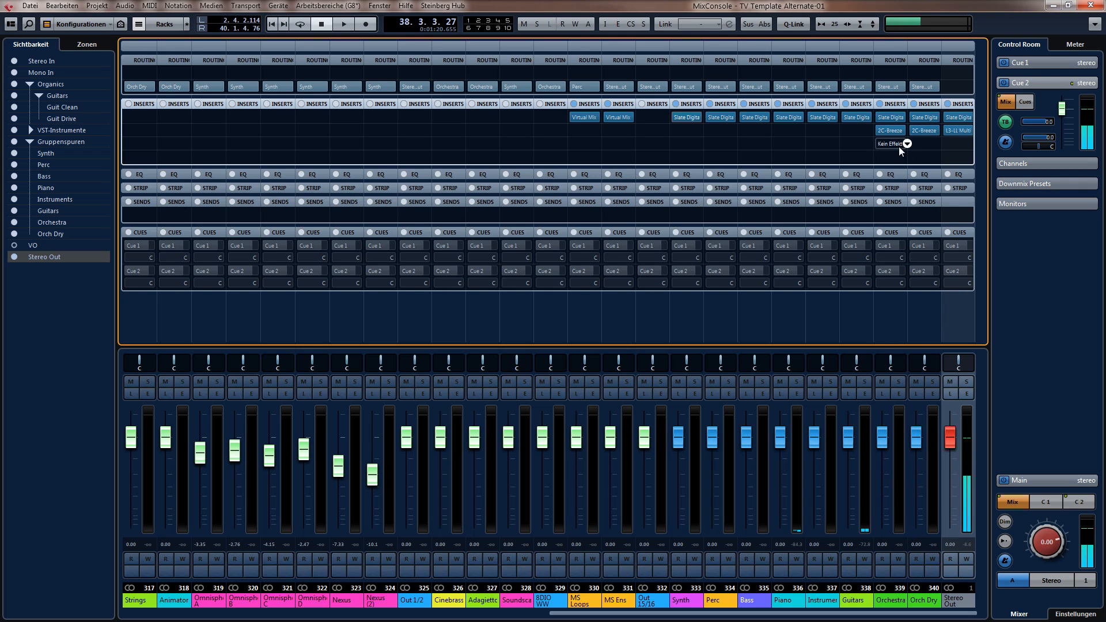
left_click(1091, 7)
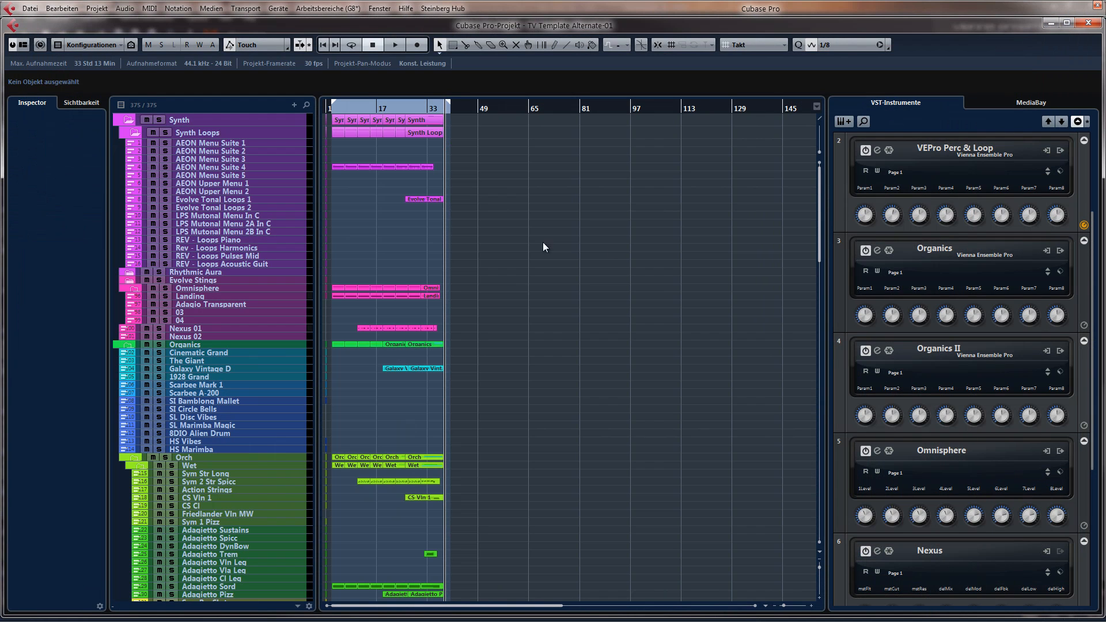
Place the playback position near bar 19 and look through the arrangement's tracks, selecting Nexus 01
left_click(386, 105)
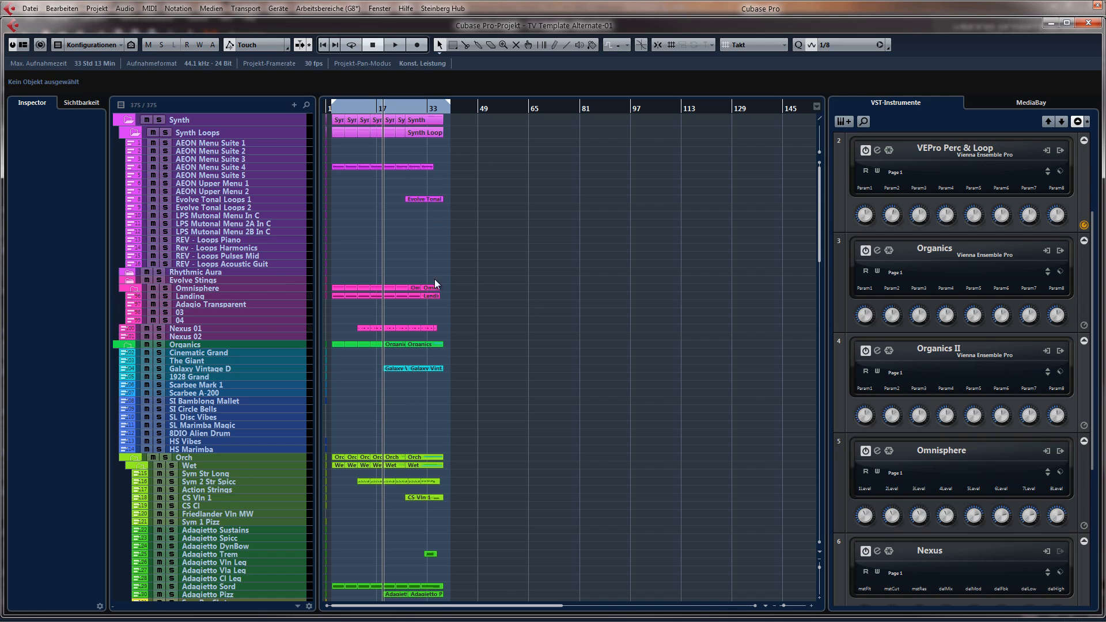
scroll(488, 458, "down", 8)
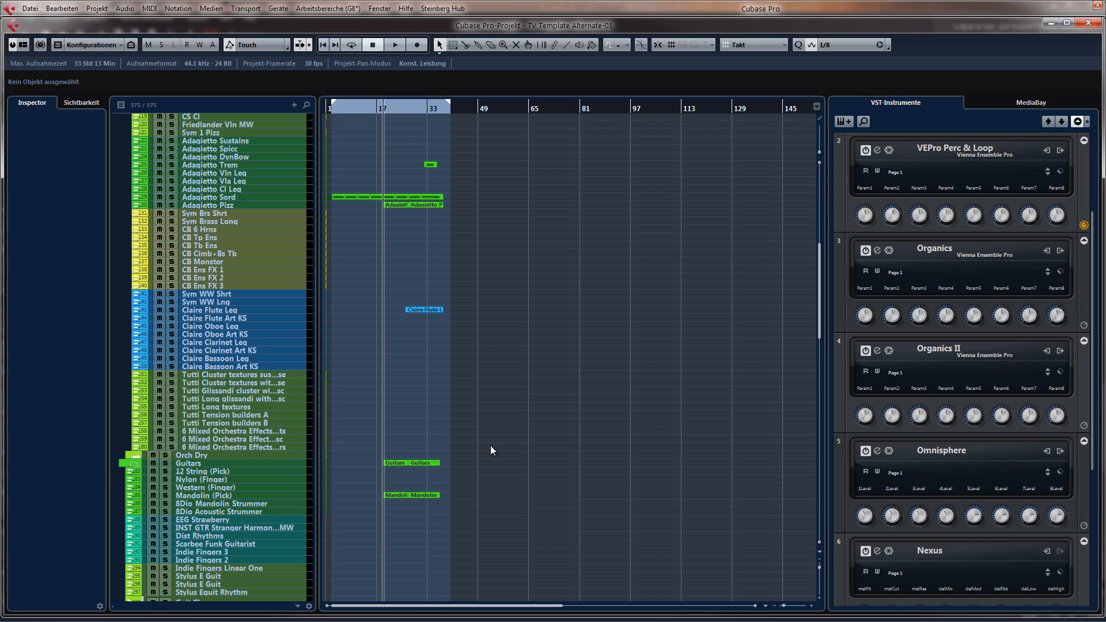
scroll(491, 447, "up", 8)
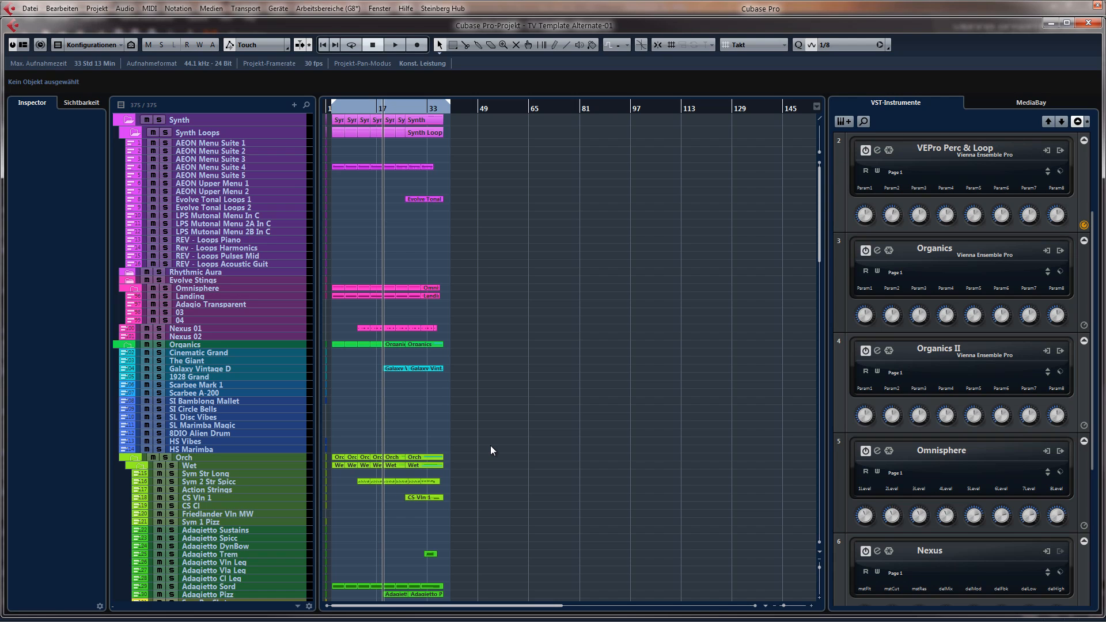
left_click(214, 328)
scroll(520, 250, "down", 10)
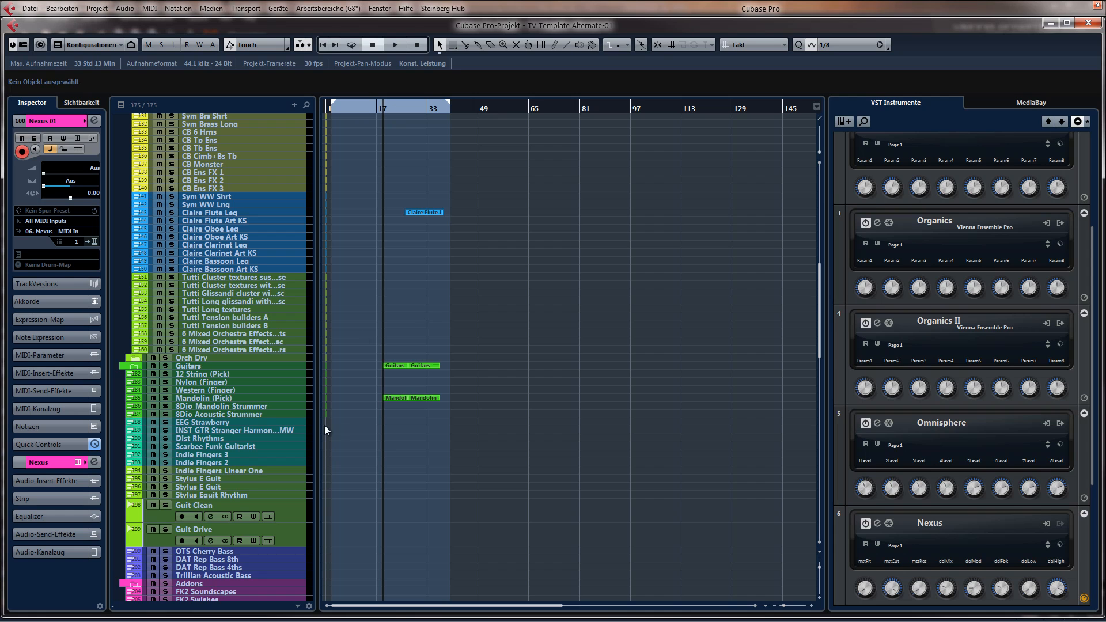
Play the arrangement briefly, set the playback position to the start of bar 19 and stop playback
scroll(394, 448, "up", 6)
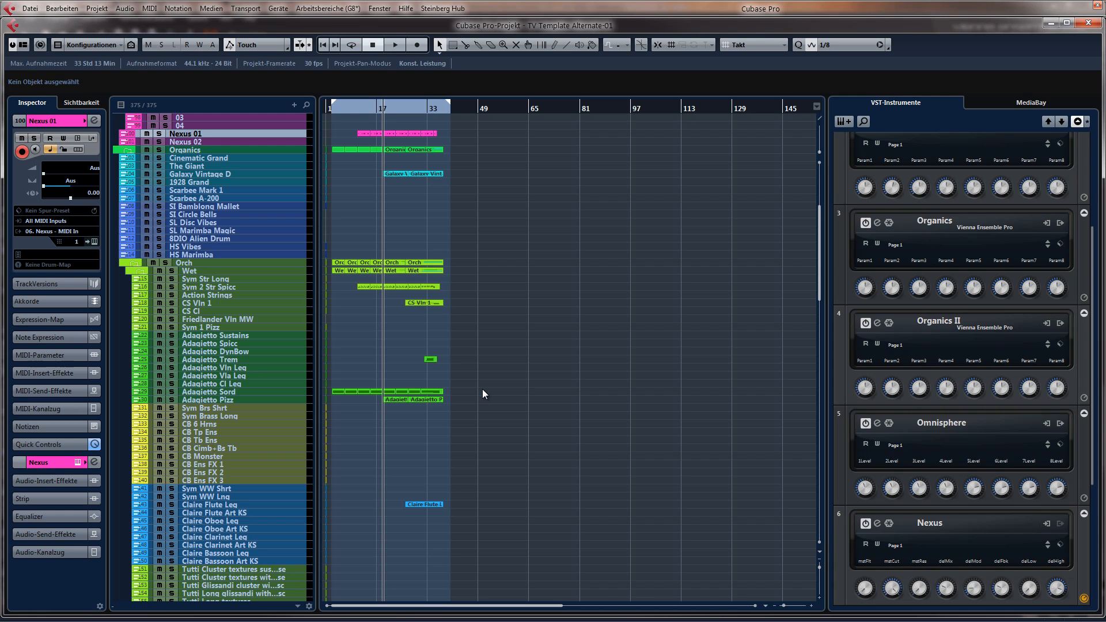
key("space")
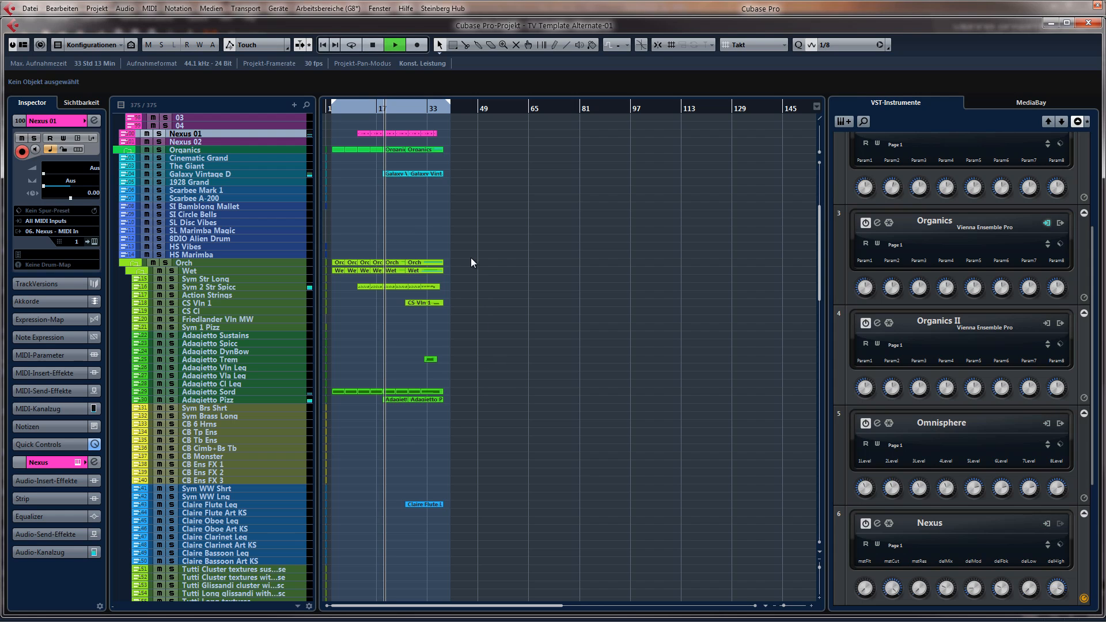
key("h")
key("h")
key("h")
key("h")
key("h")
key("h")
key("h")
key("h")
key("h")
key("h")
key("h")
key("h")
key("h")
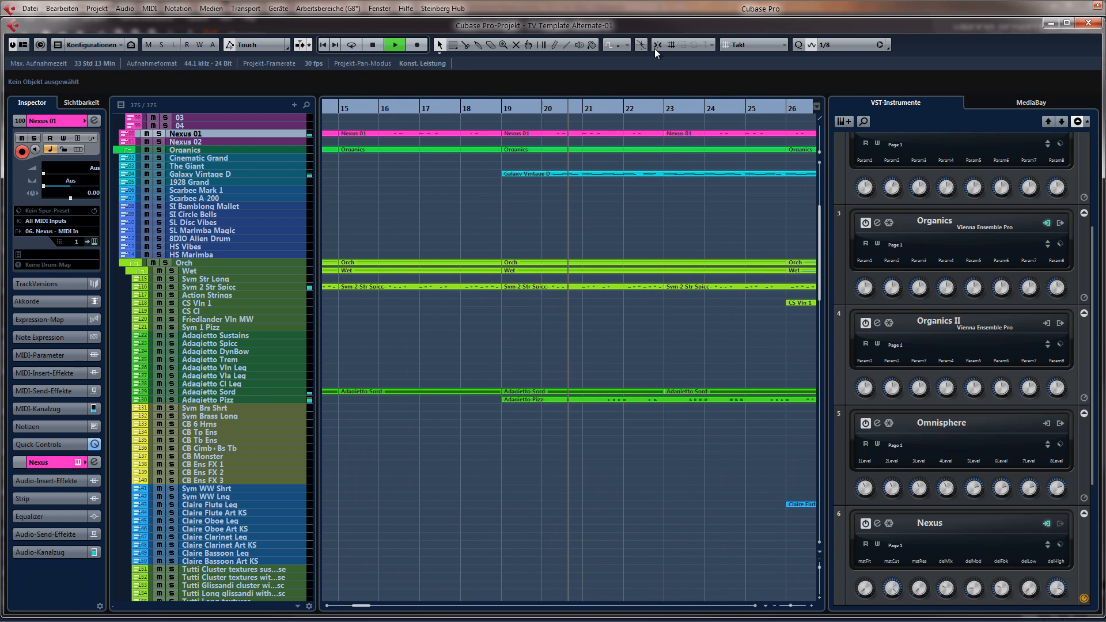
left_click(500, 109)
key("space")
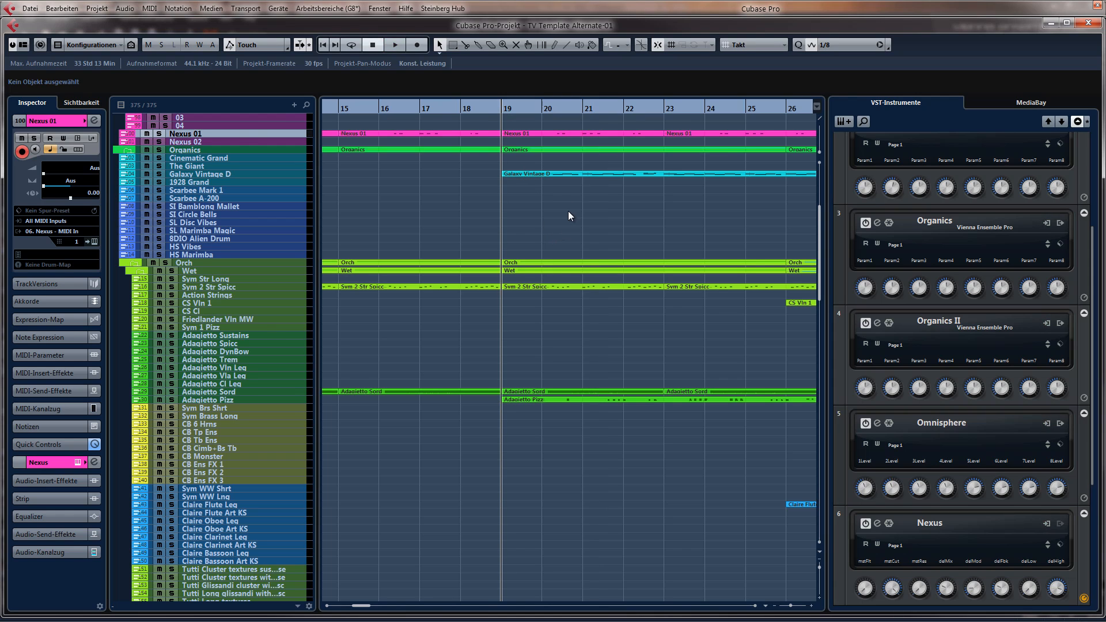
Mute and collapse the Organics folder, mute the Synth Loops and Omnisphere folders, and play the remaining tracks from bar 19
scroll(568, 211, "up", 4)
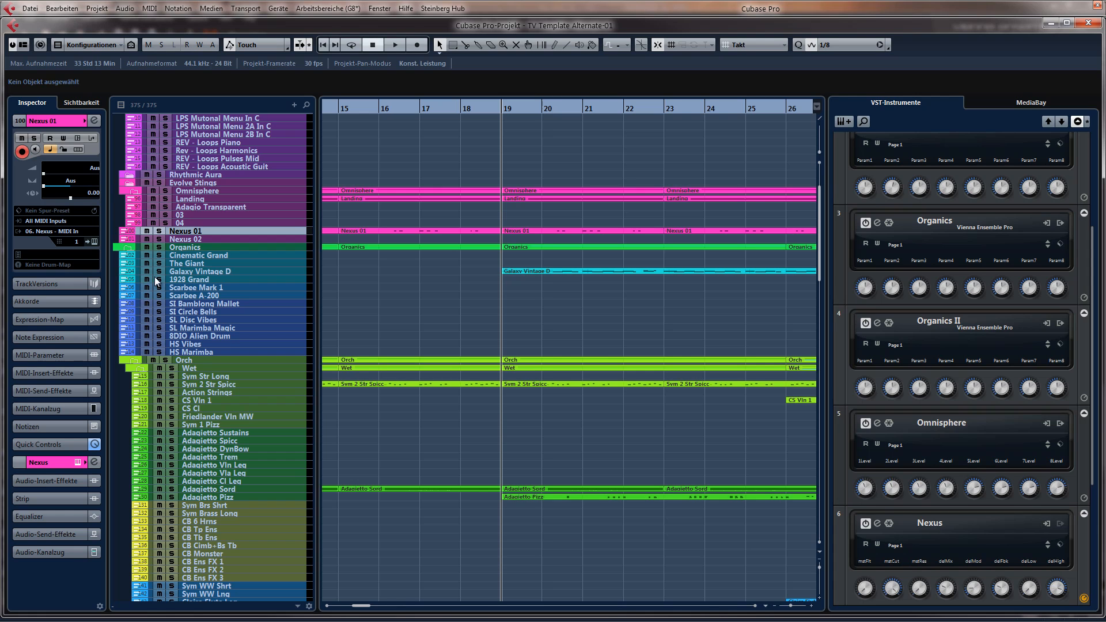
left_click(147, 248)
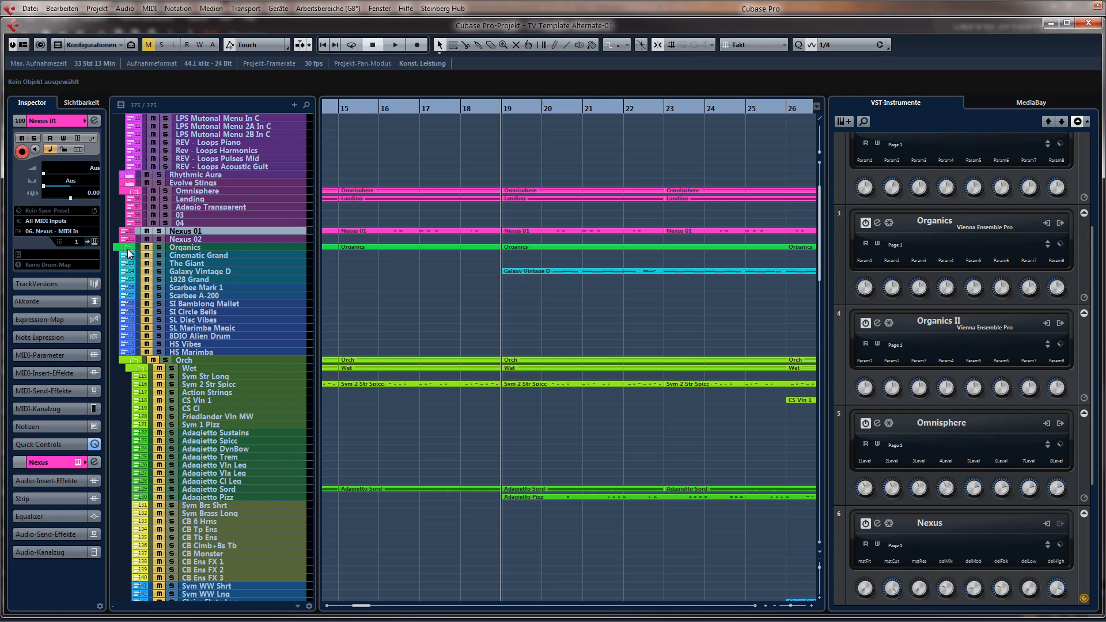
left_click(127, 248)
scroll(432, 318, "up", 4)
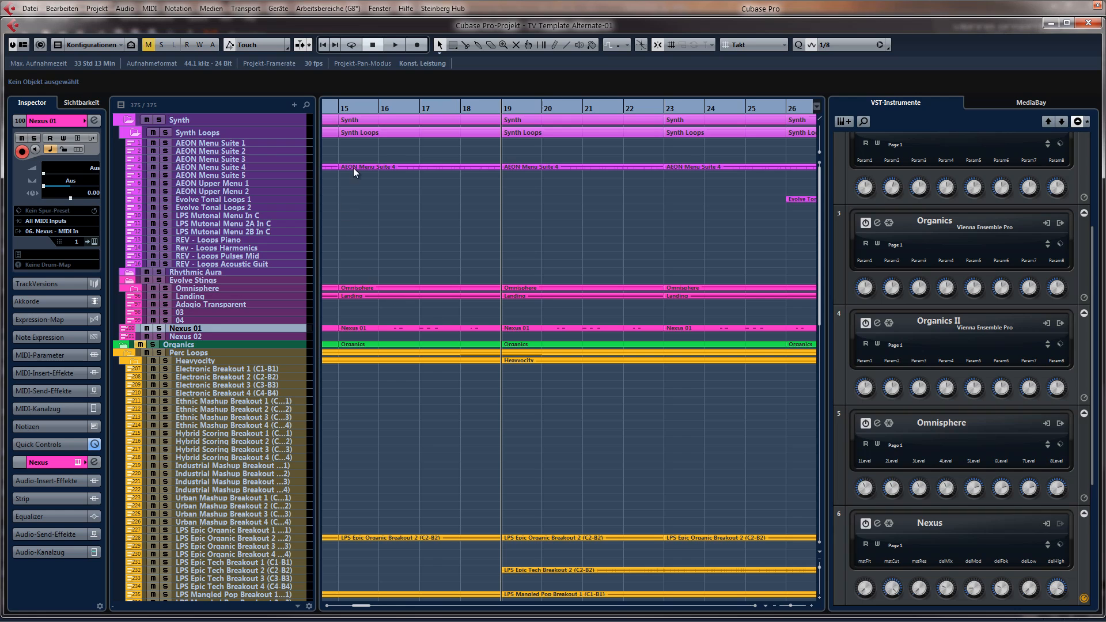
left_click(153, 132)
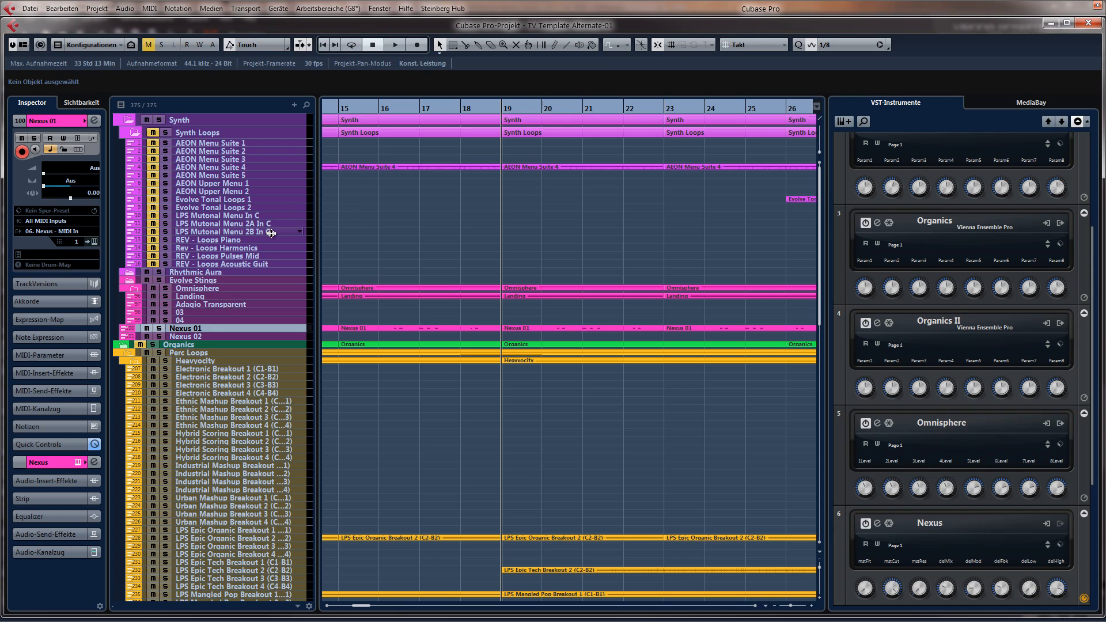
left_click(153, 288)
scroll(522, 310, "down", 8)
scroll(522, 309, "up", 8)
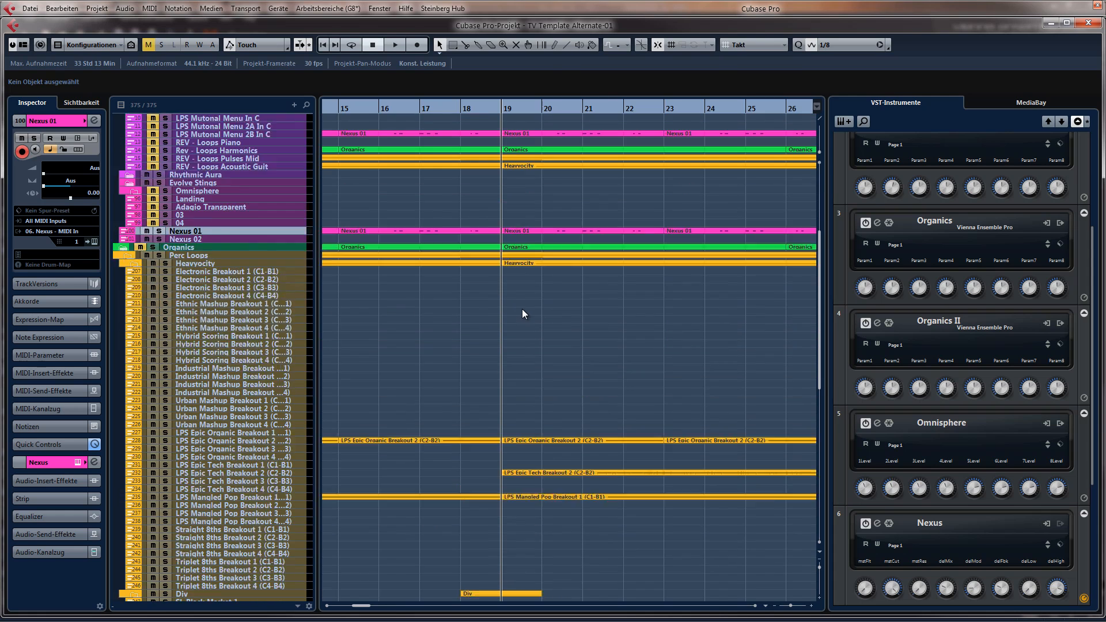
key("space")
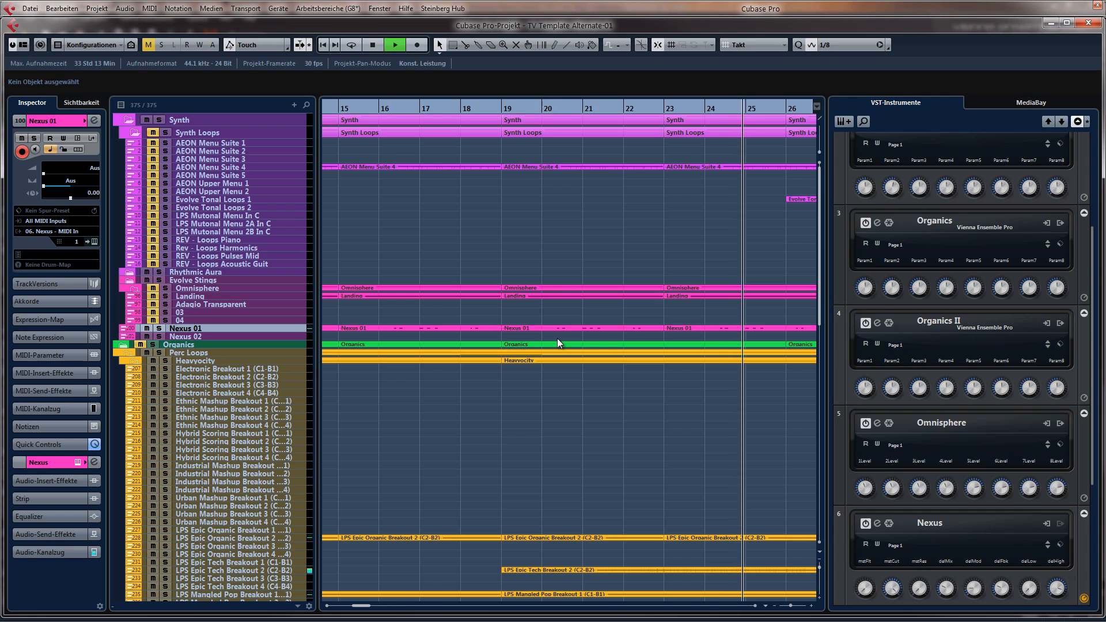
key("space")
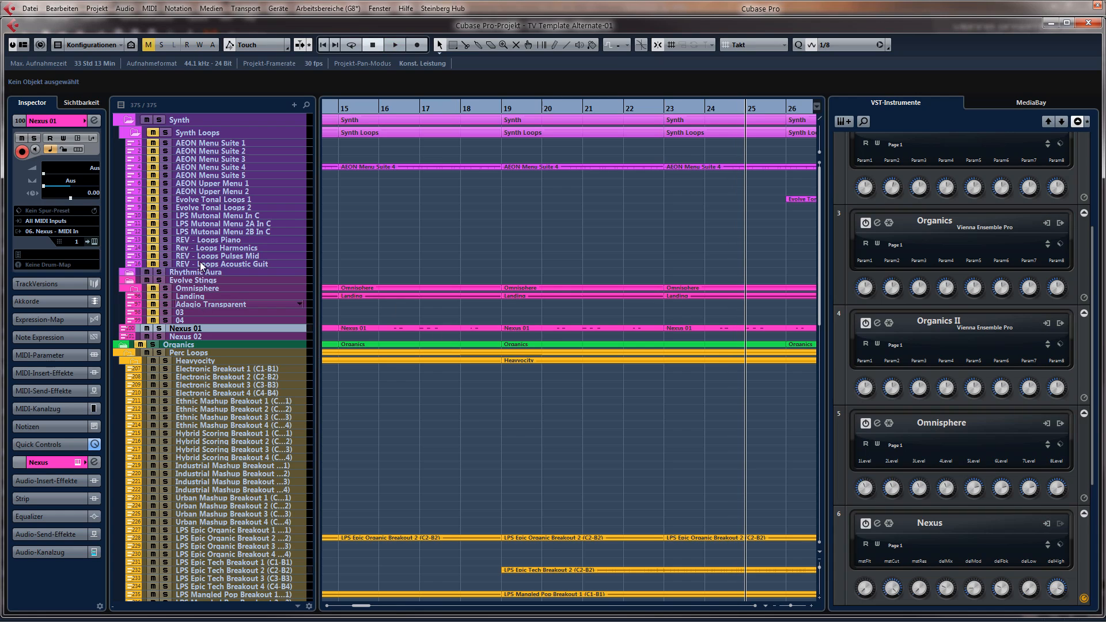
Unmute the Synth Loops, Omnisphere and Organics folders and expand the Organics folder
left_click(137, 346)
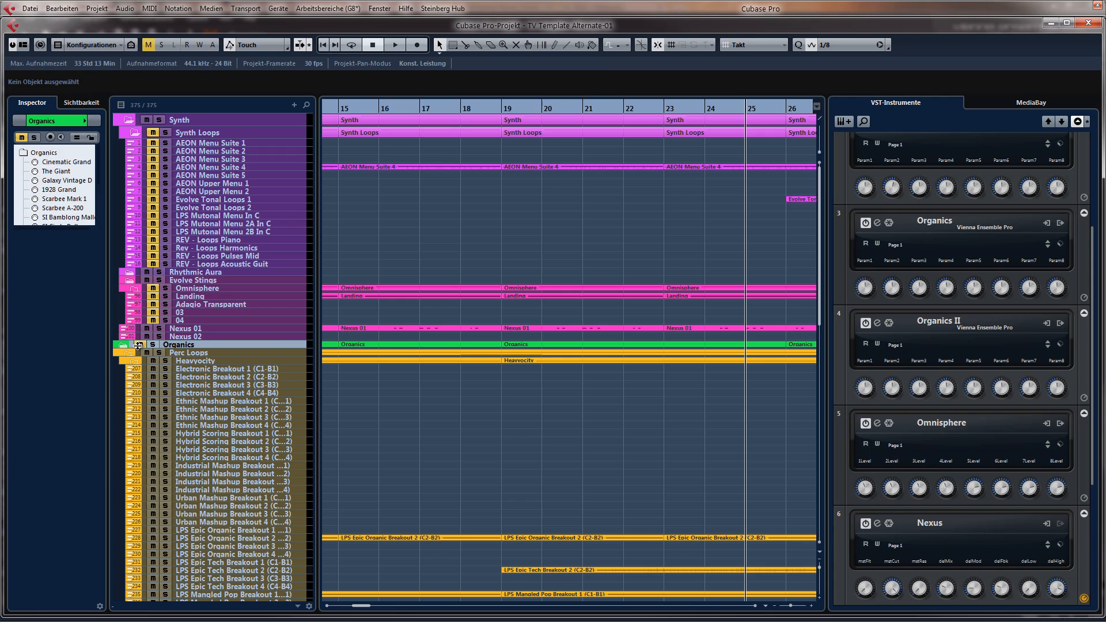
left_click(153, 132)
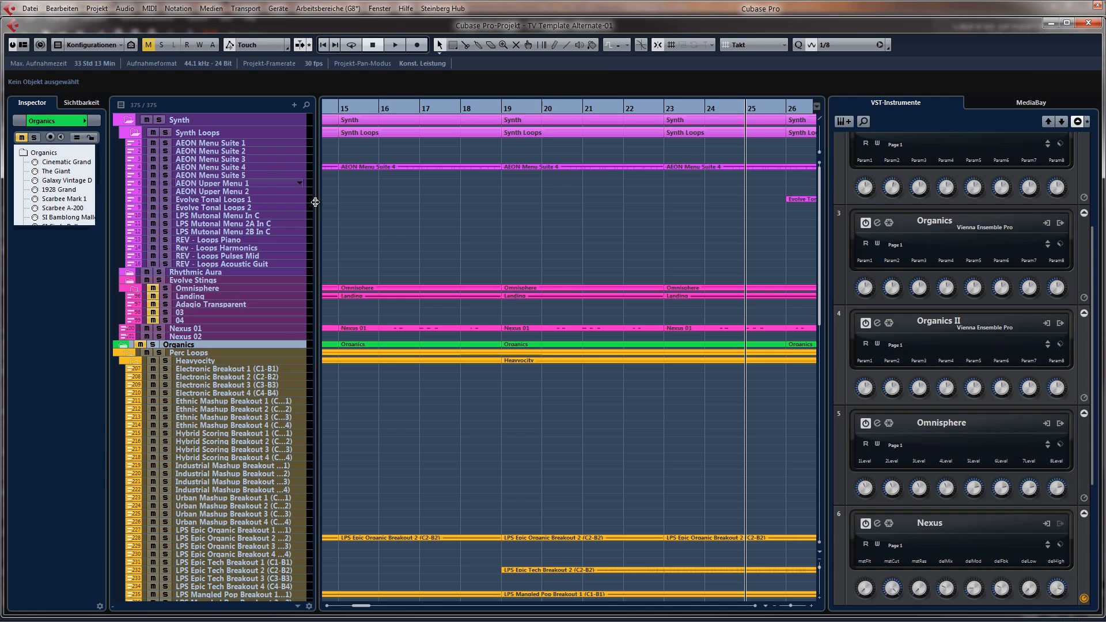
left_click(146, 280)
left_click(137, 344)
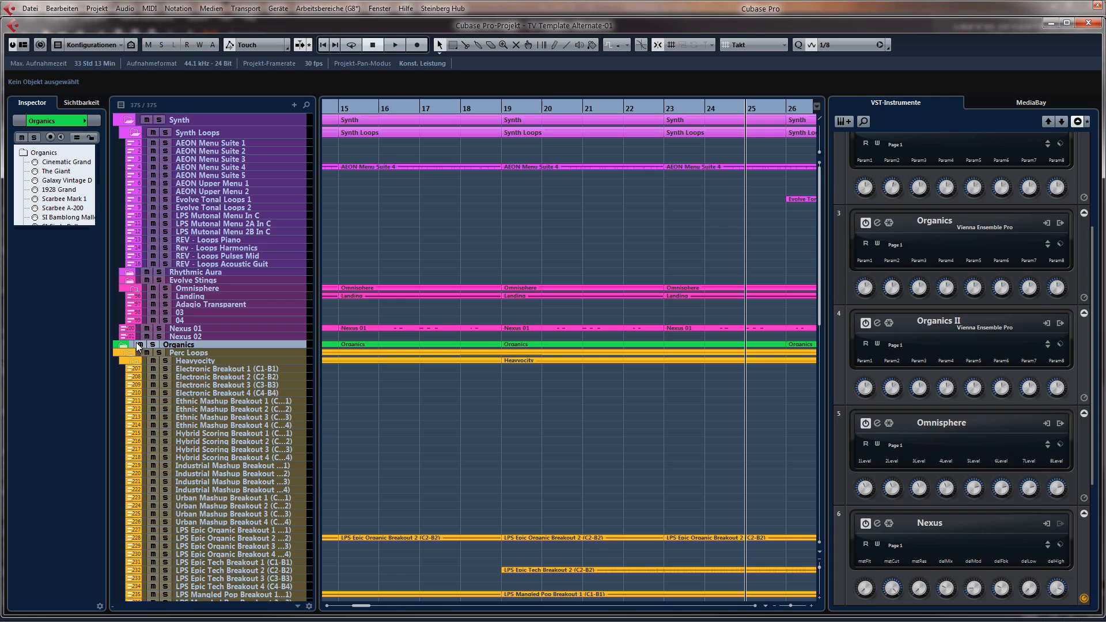
left_click(123, 346)
scroll(554, 268, "down", 5)
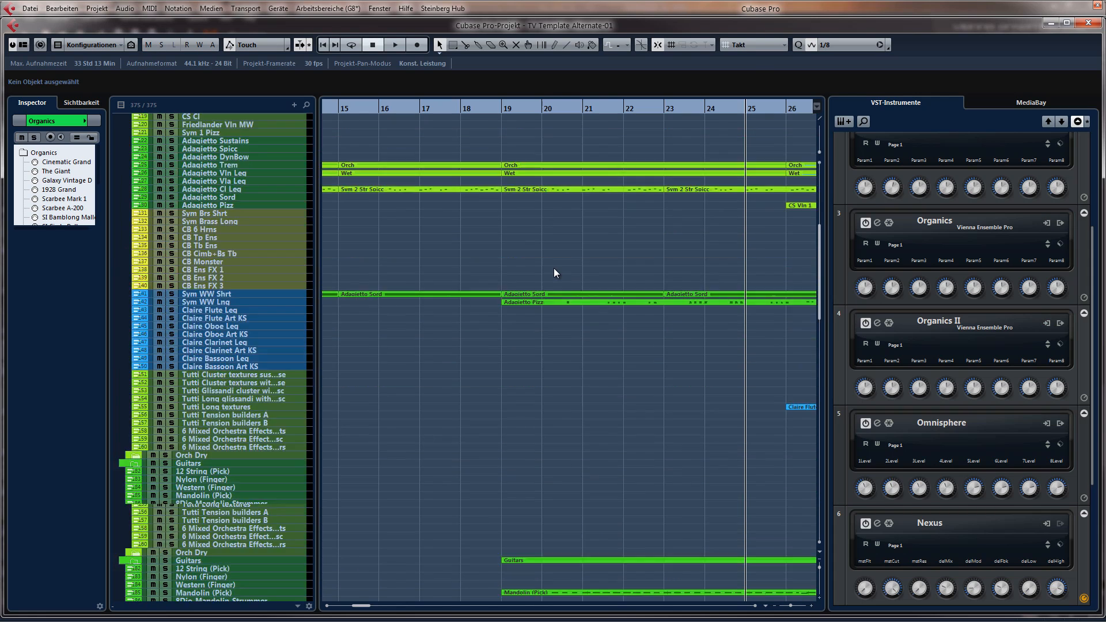
scroll(555, 268, "up", 5)
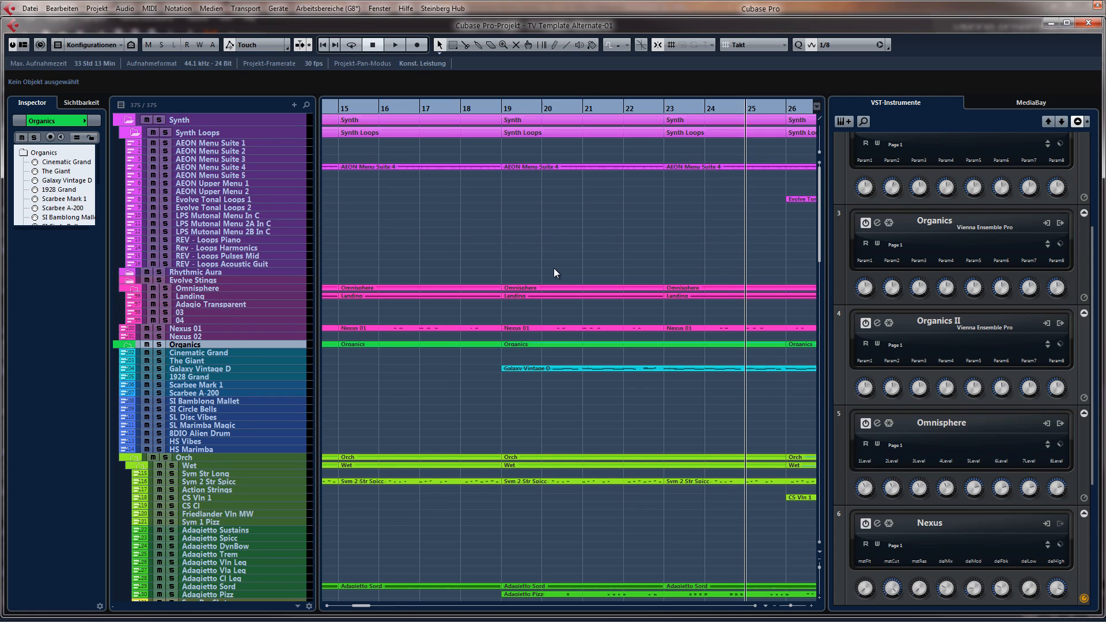
Reduce the Synth Loops track height to match its neighbours, then select the Rhythmic Aura and Evolve Stings folders
key("g")
key("g")
key("g")
key("g")
key("g")
key("g")
key("g")
key("g")
key("g")
key("g")
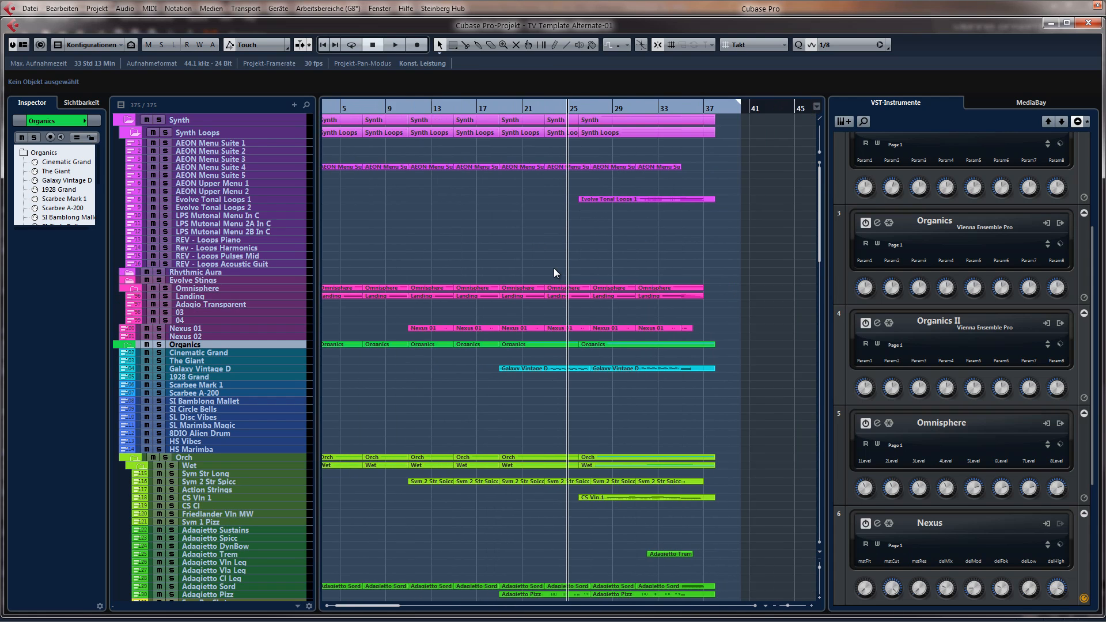
key("g")
key("g")
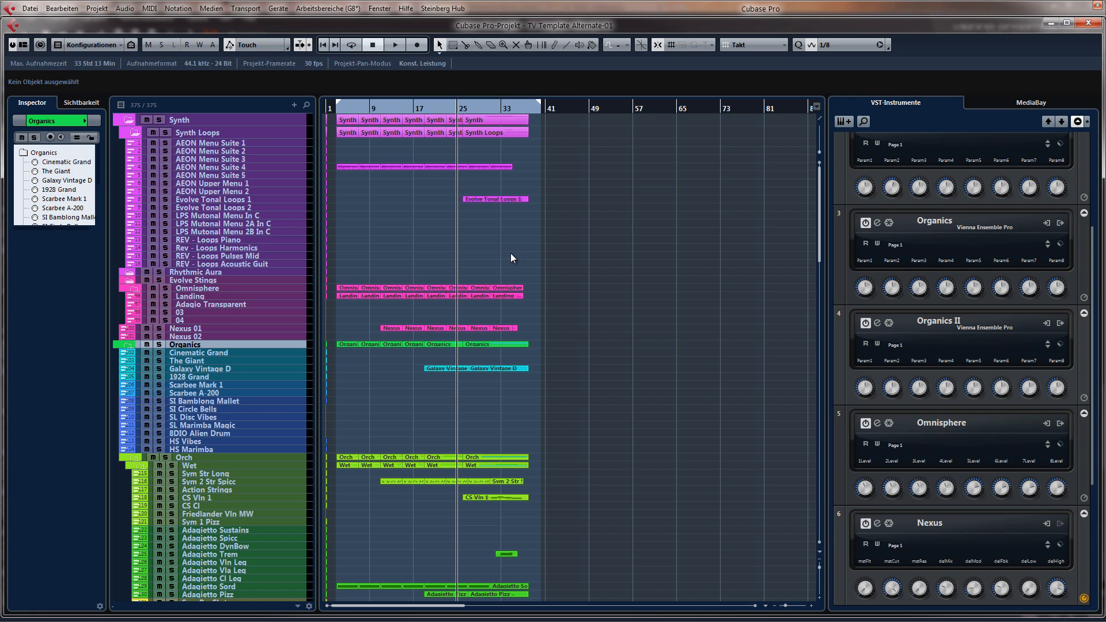
left_click(211, 132)
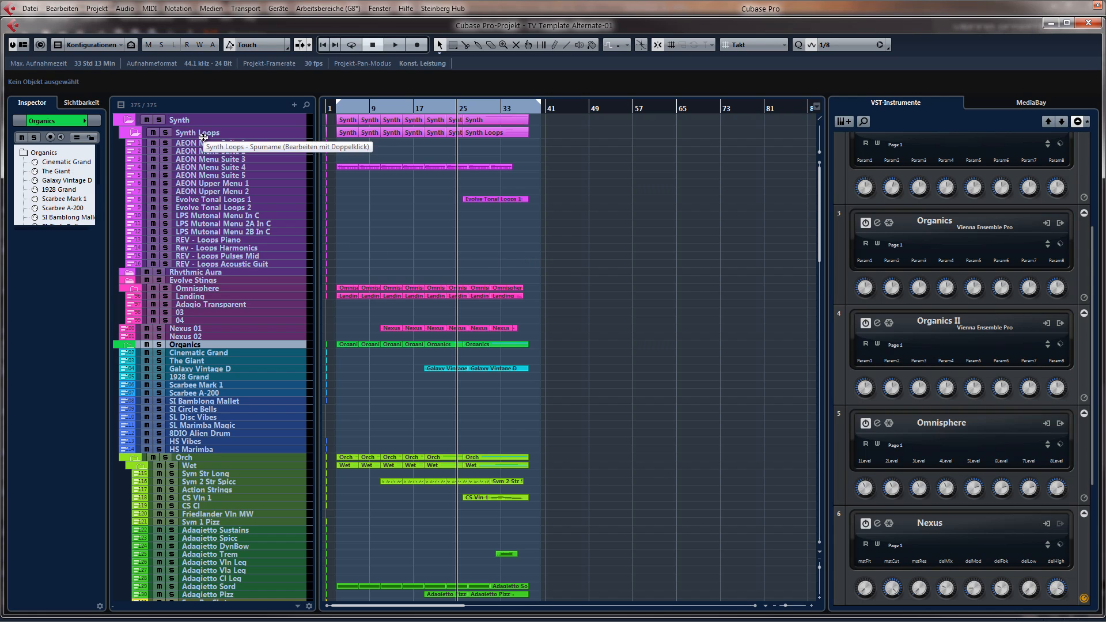
left_click_drag(209, 139, 208, 113)
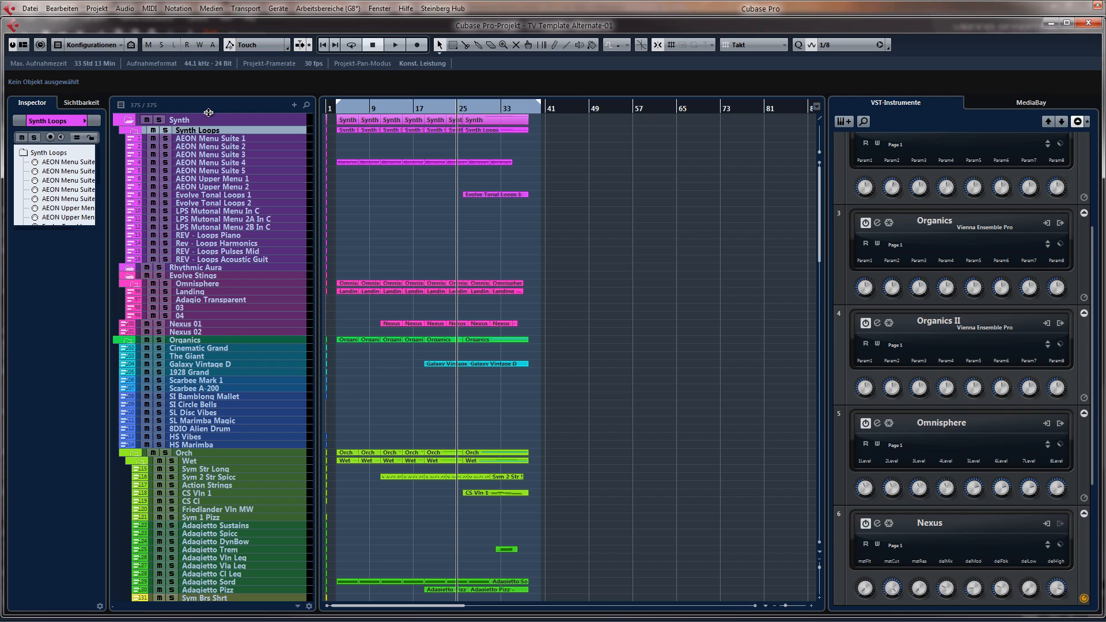
left_click(209, 269)
left_click(209, 278)
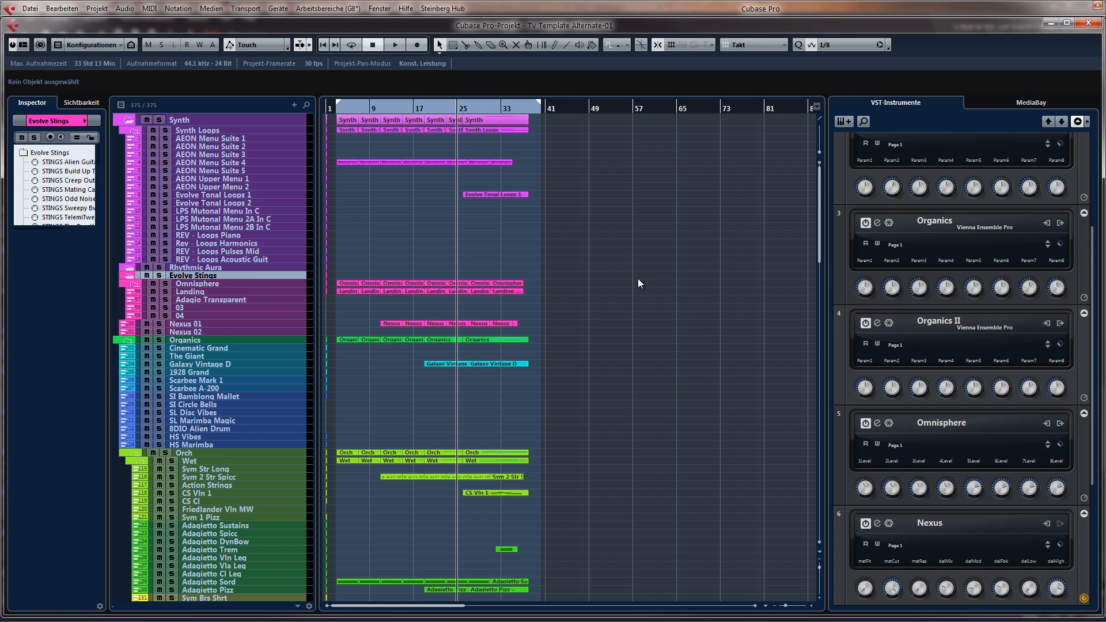
Select the Heavyocity folder in Perc Loops and reduce the DOW Sub track's height to match its neighbours
mouse_move(821, 187)
left_mouse_down()
mouse_move(814, 240)
mouse_move(814, 182)
left_mouse_up()
left_click_drag(819, 178, 801, 324)
left_click(197, 370)
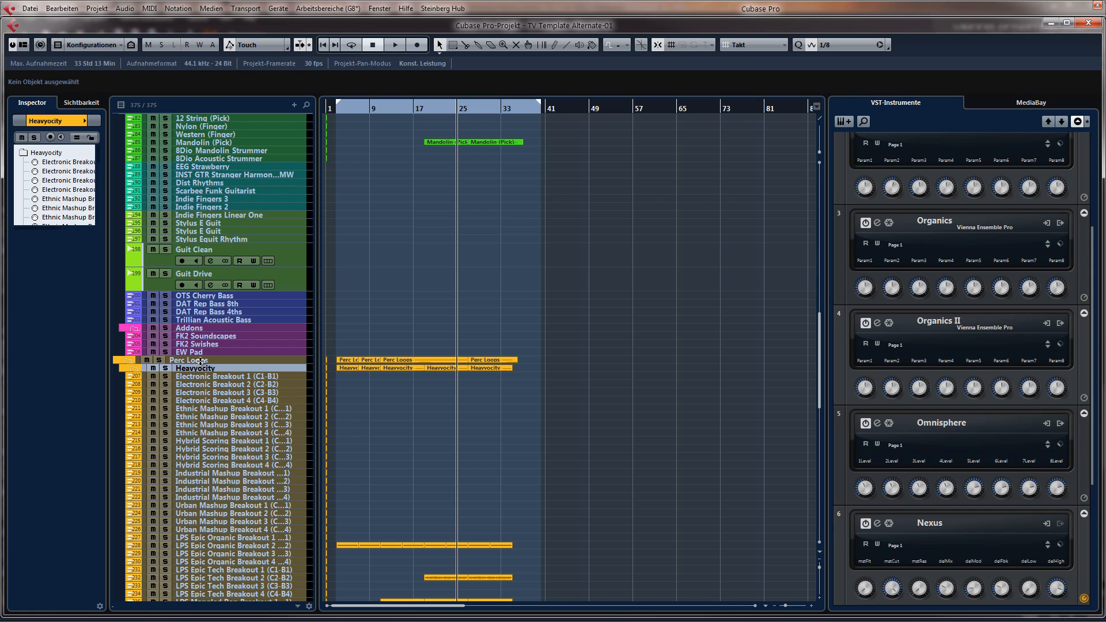
scroll(561, 250, "down", 10)
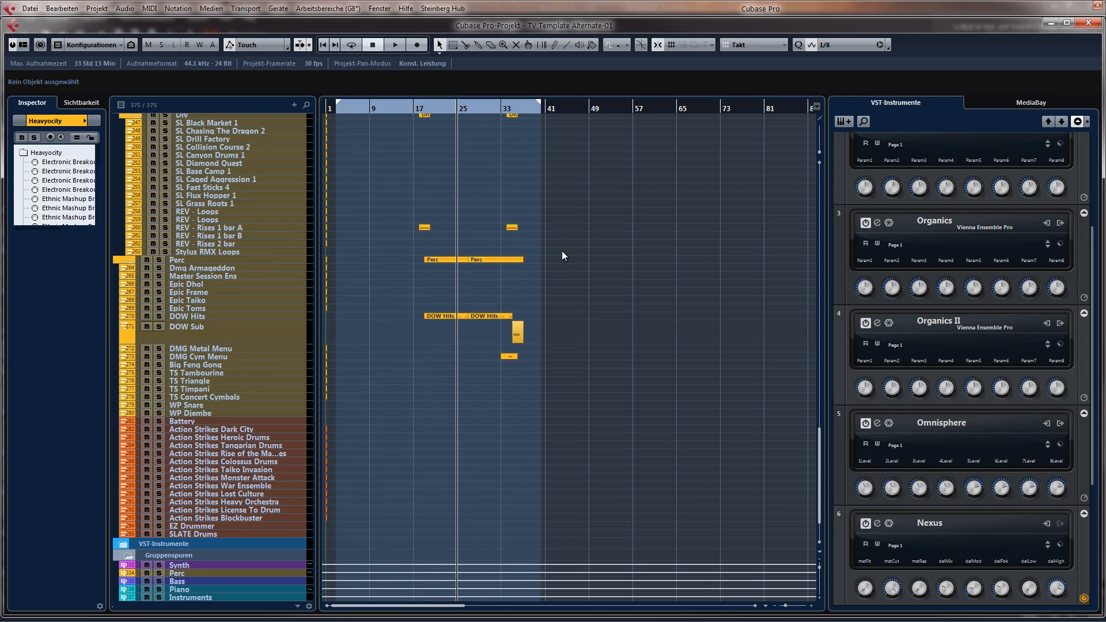
left_click(199, 343)
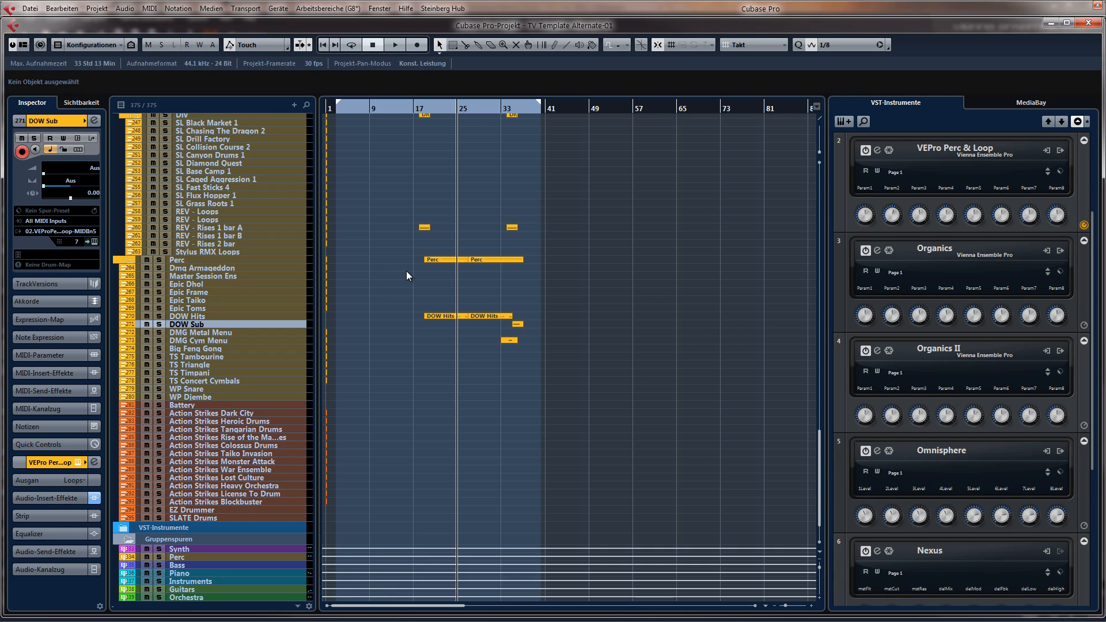
Select the Rhythmic Aura folder and the Adagio Transparent track, and look through the arrangement from Synth to the percussion tracks
scroll(406, 271, "up", 8)
scroll(408, 272, "up", 20)
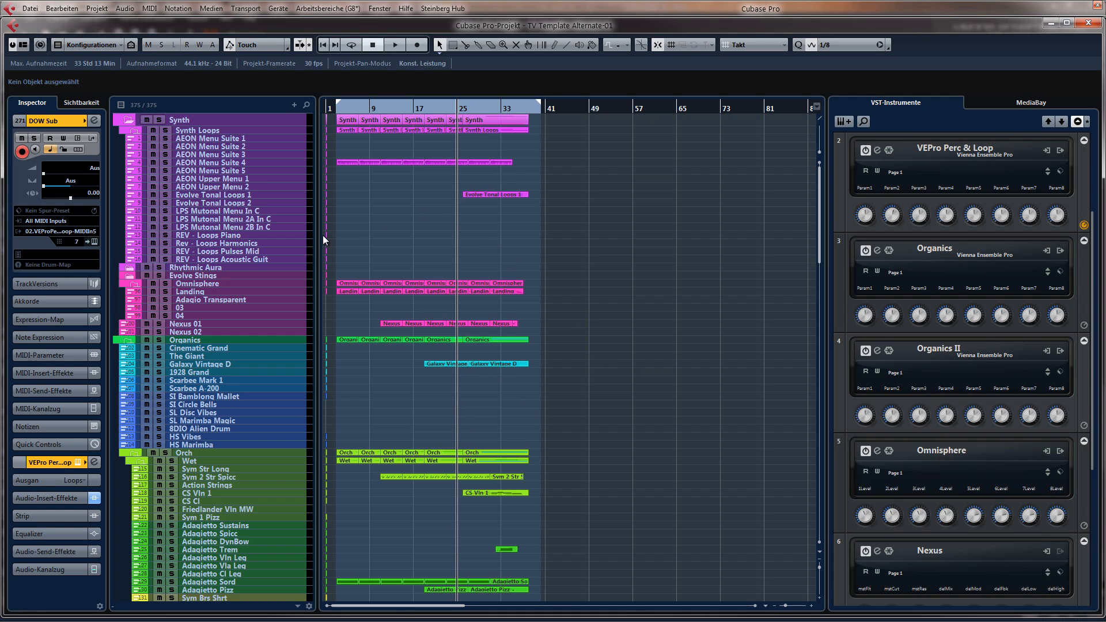
left_click(244, 268)
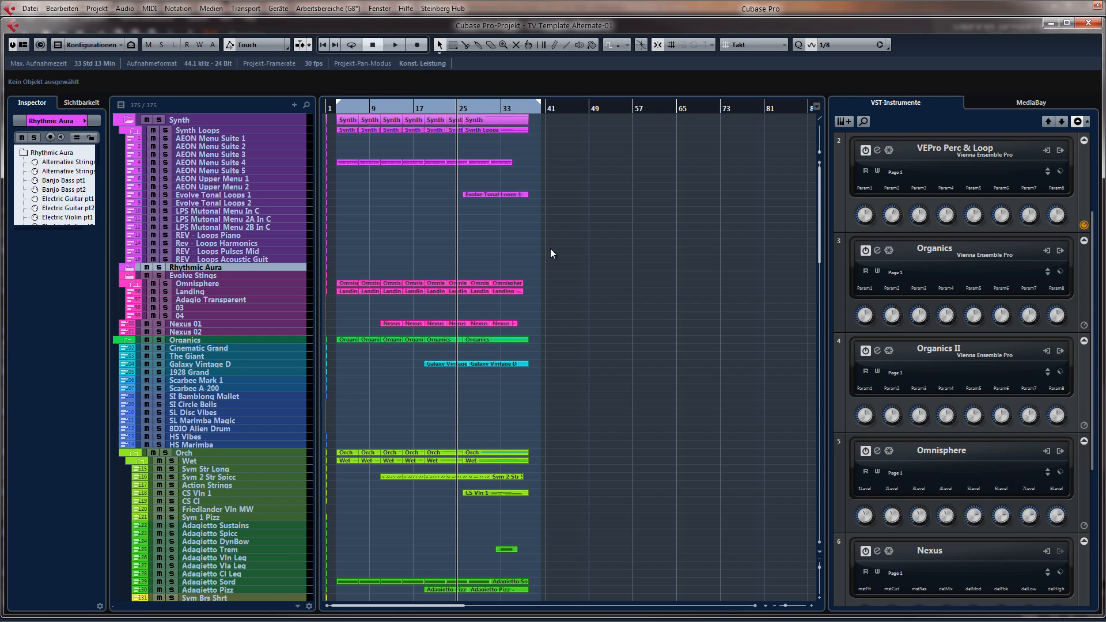
left_click(243, 300)
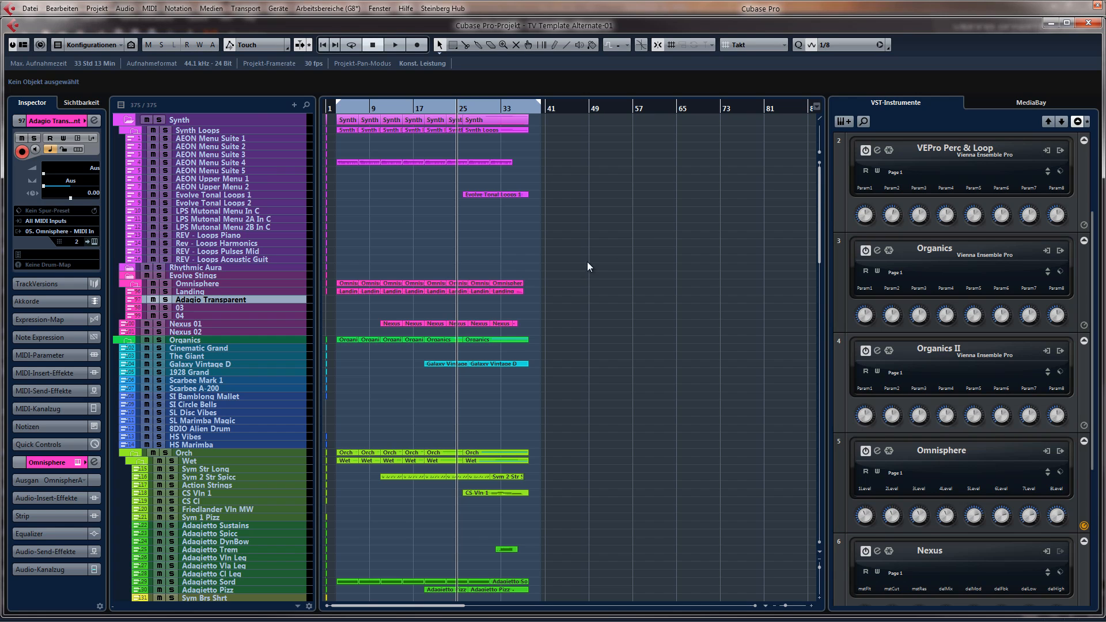
scroll(589, 257, "down", 10)
scroll(590, 257, "up", 10)
scroll(590, 257, "down", 10)
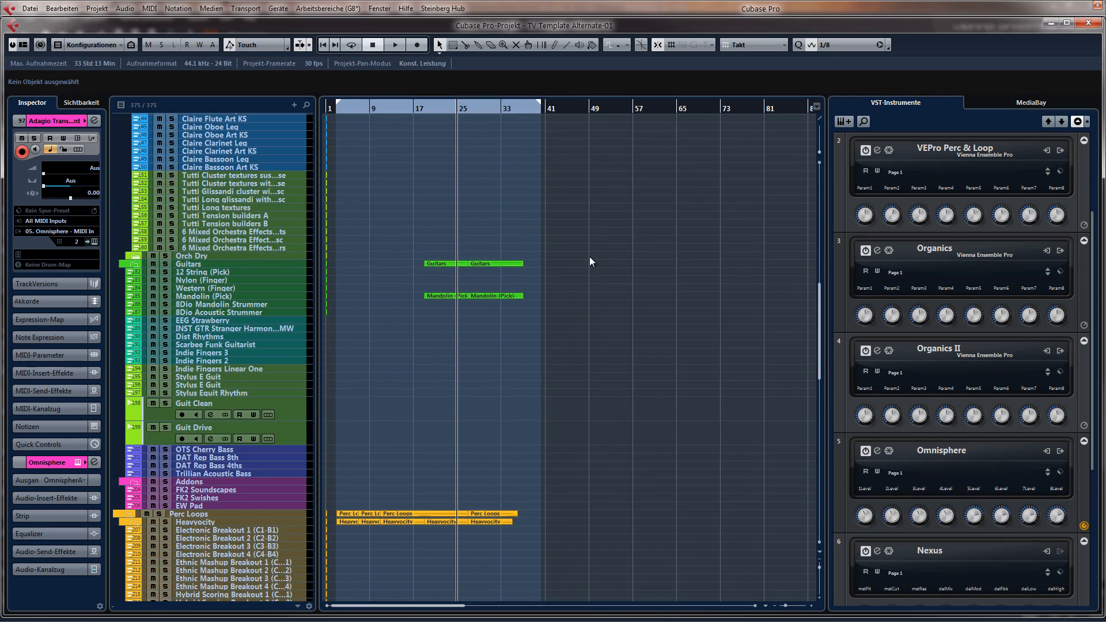
scroll(589, 257, "up", 10)
scroll(590, 257, "down", 8)
scroll(590, 257, "up", 8)
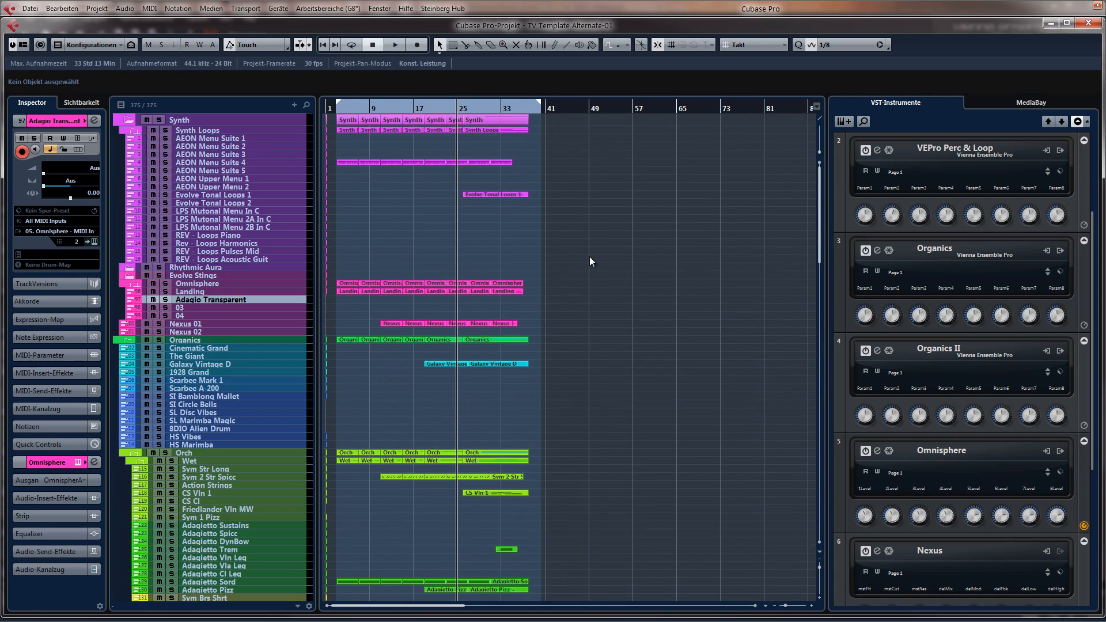